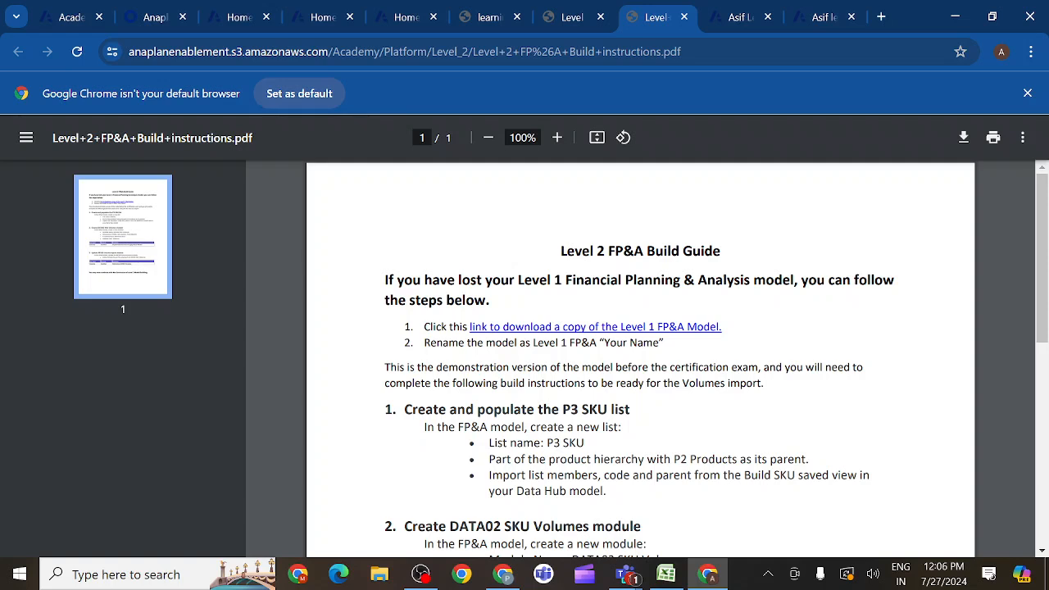
- Copy the list name P3 SKU from section 1 of the Level 2 FP&A Build Guide
{"action": "mouse_move", "coordinate": [584, 443]}
{"action": "left_mouse_down"}
{"action": "mouse_move", "coordinate": [590, 427]}
{"action": "mouse_move", "coordinate": [540, 442]}
{"action": "mouse_move", "coordinate": [583, 442]}
{"action": "left_mouse_up"}
{"action": "left_click", "coordinate": [584, 442]}
{"action": "left_click_drag", "start_coordinate": [541, 442], "coordinate": [583, 443]}
- Switch to the level1 model in Anaplan and insert a general list named ": P3 SKU2" before P3 SKU
{"action": "left_click", "coordinate": [823, 17]}
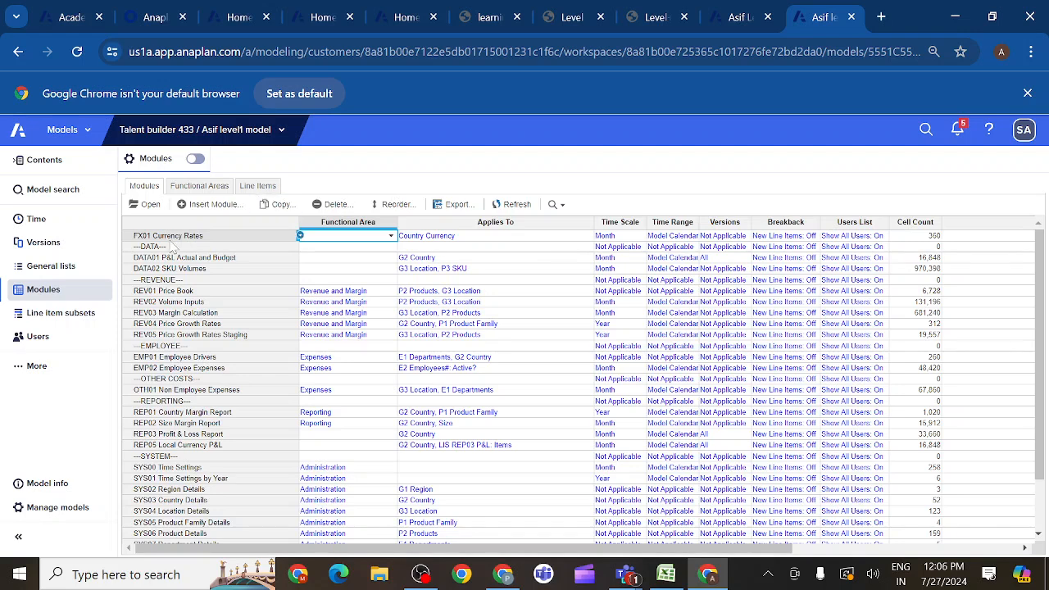
{"action": "left_click", "coordinate": [67, 270]}
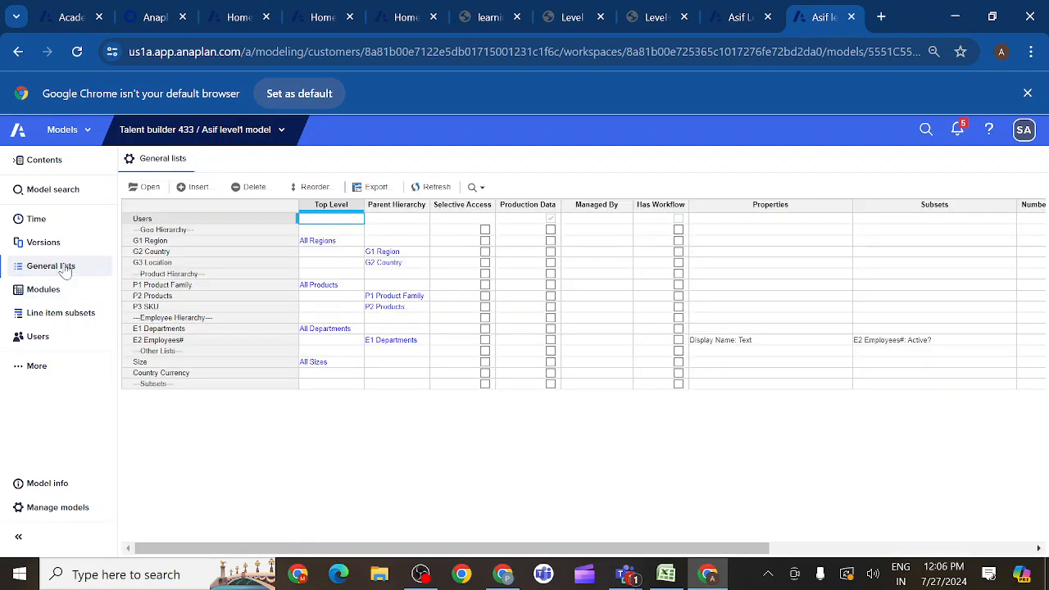
{"action": "left_click", "coordinate": [155, 309]}
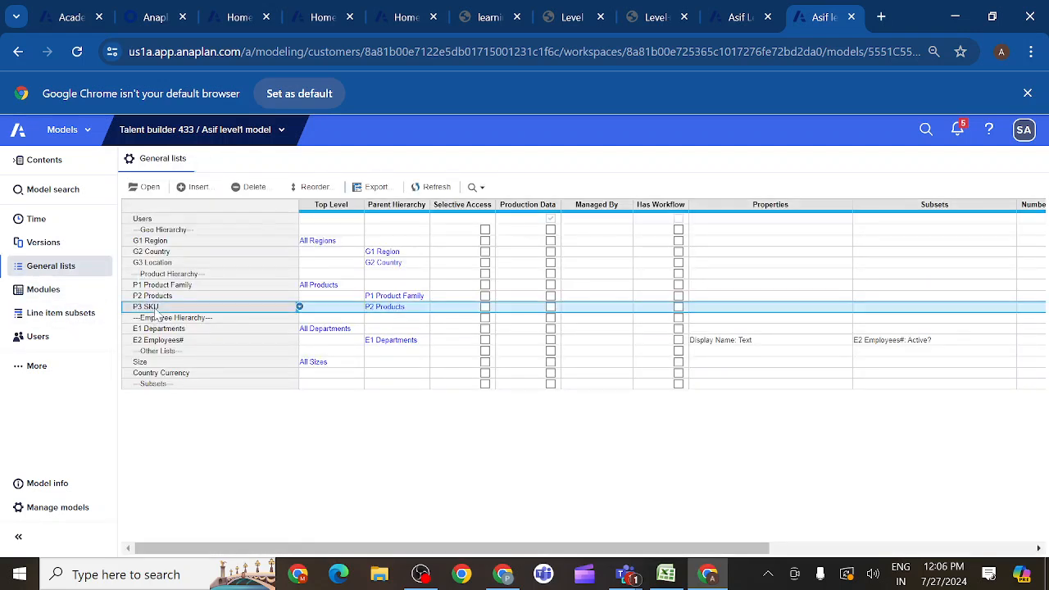
{"action": "left_click", "coordinate": [198, 187]}
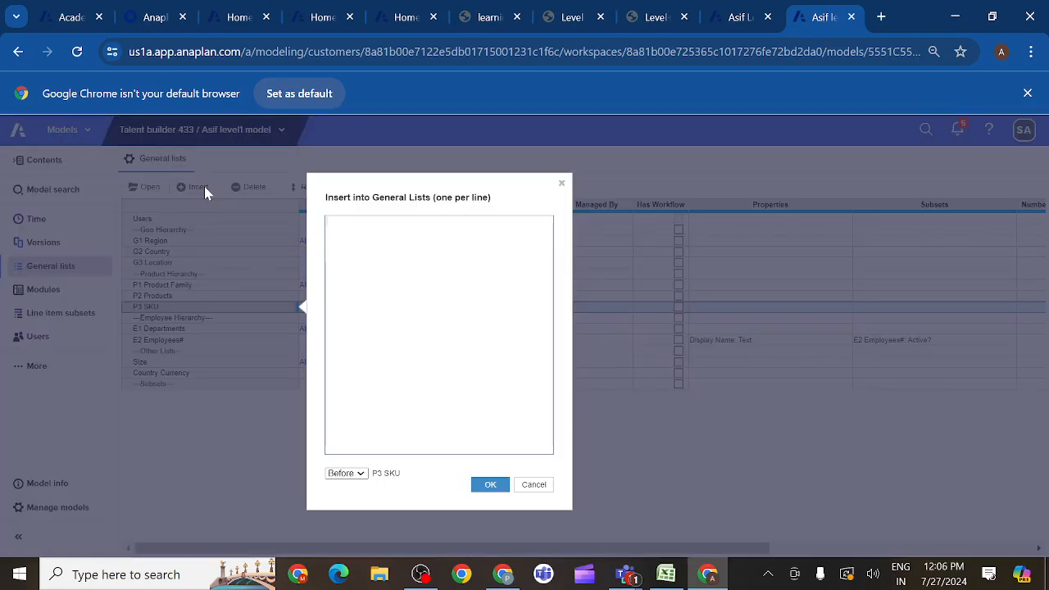
{"action": "type", "text": "P3 SKU"}
{"action": "type", "text": "2"}
{"action": "left_click", "coordinate": [492, 489]}
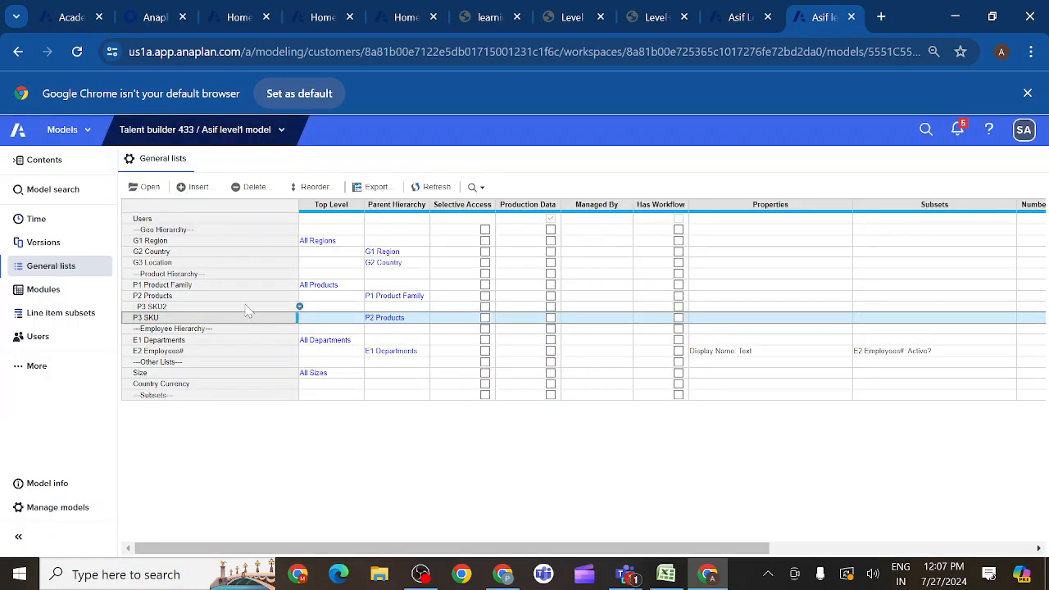
- Set the parent hierarchy of the P3 SKU2 list to P2 Products
{"action": "left_click", "coordinate": [245, 306]}
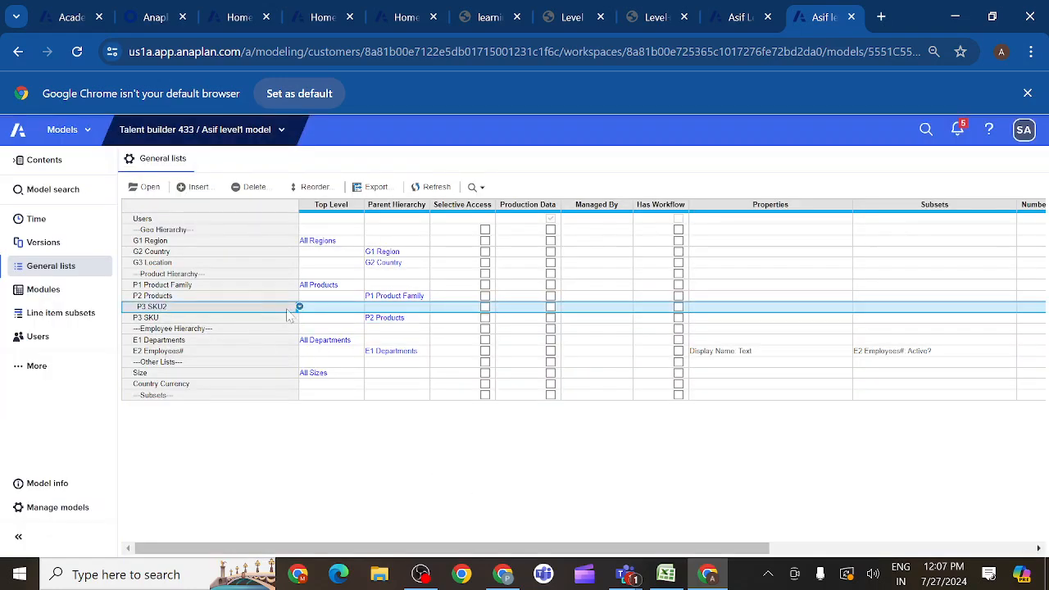
{"action": "left_click", "coordinate": [389, 309]}
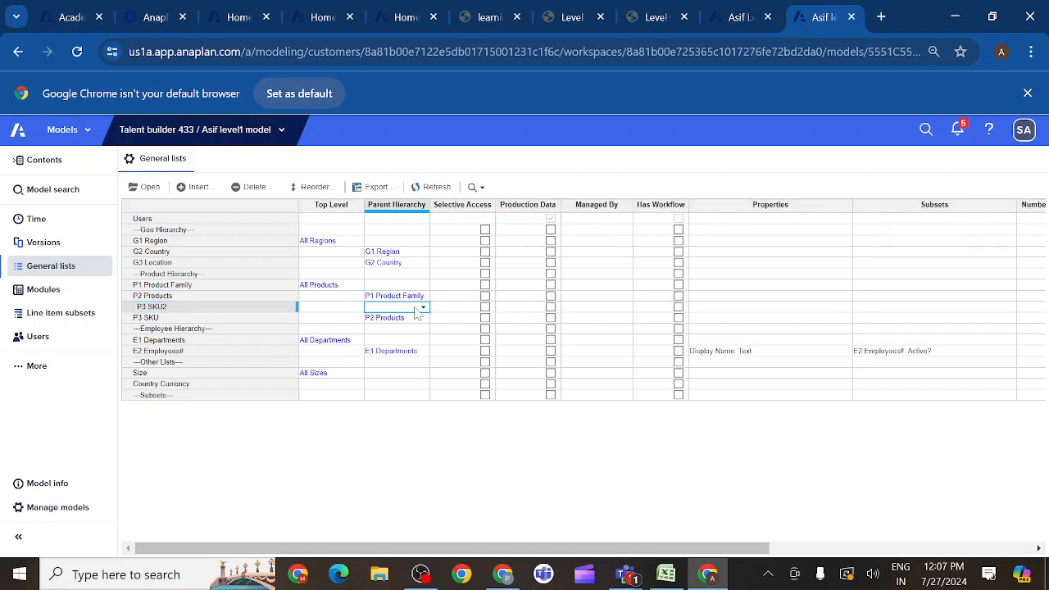
{"action": "left_click", "coordinate": [422, 309]}
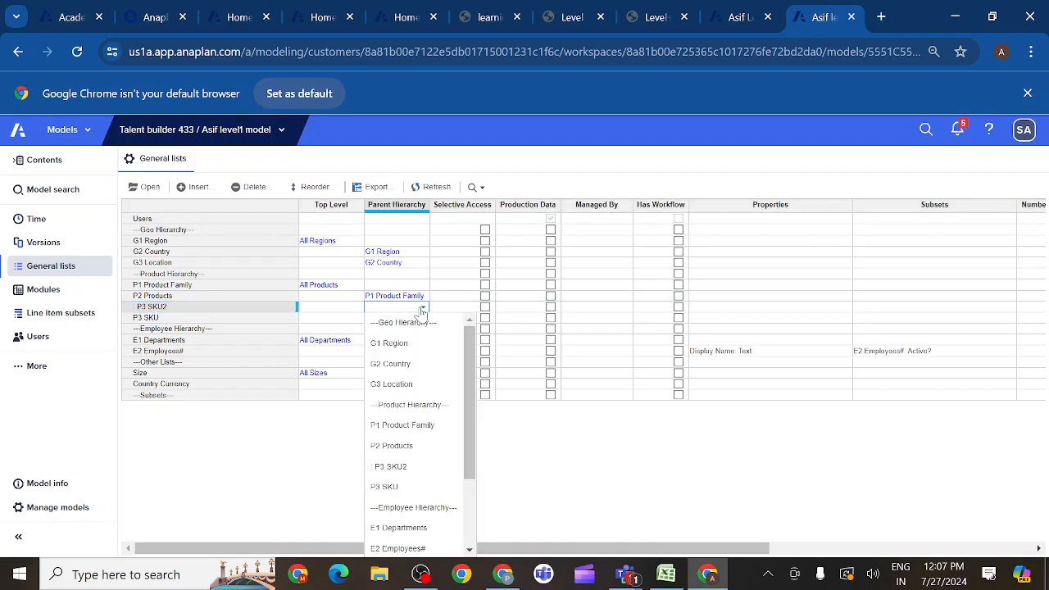
{"action": "left_click", "coordinate": [399, 449]}
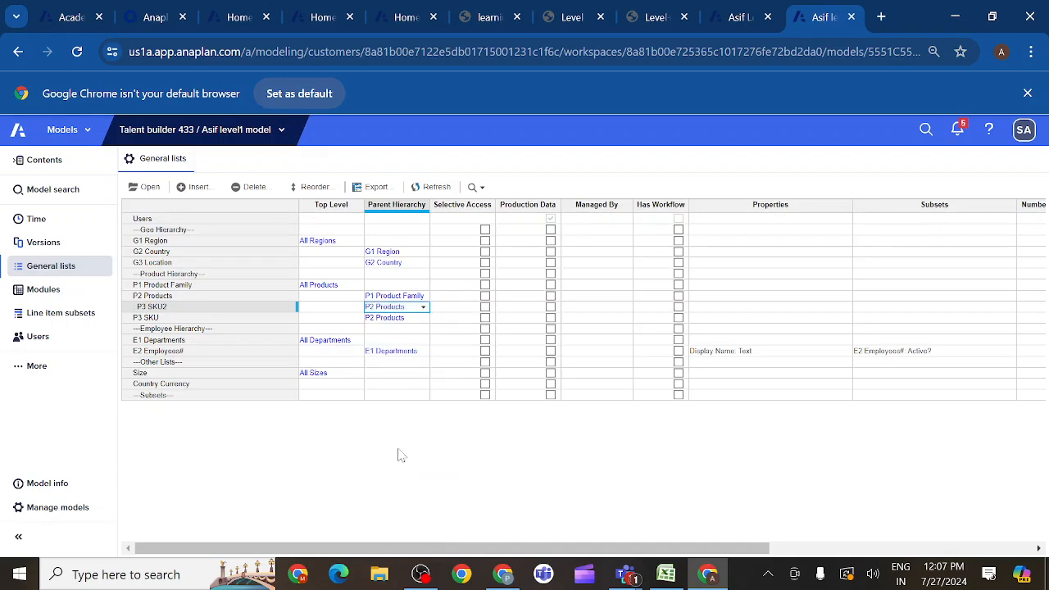
- Check the P3 SKU import requirements in the build guide, and open the P3 SKU2 list in the model
{"action": "left_click", "coordinate": [655, 25]}
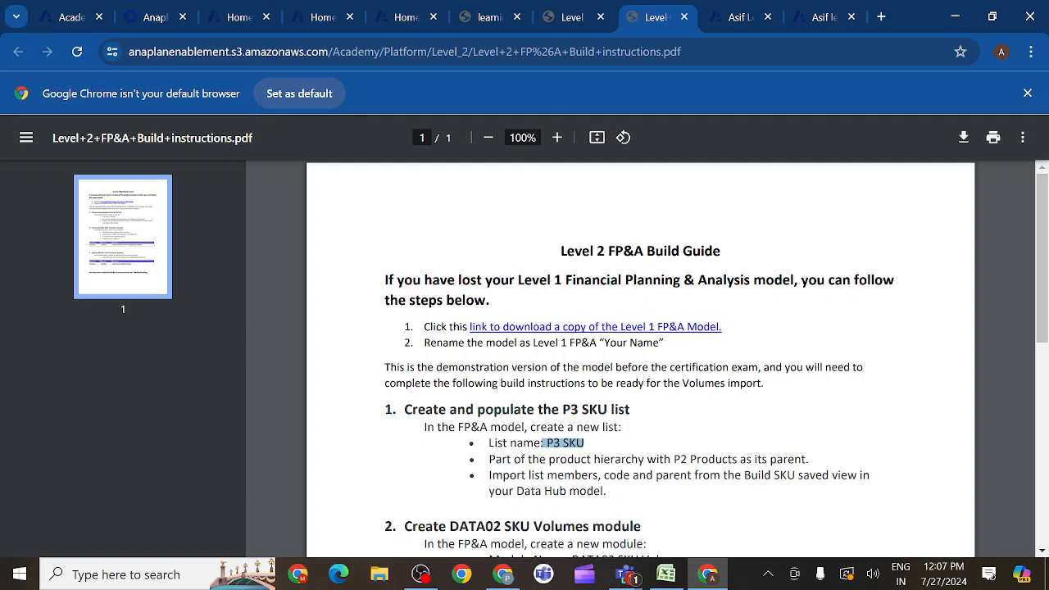
{"action": "left_click", "coordinate": [815, 18]}
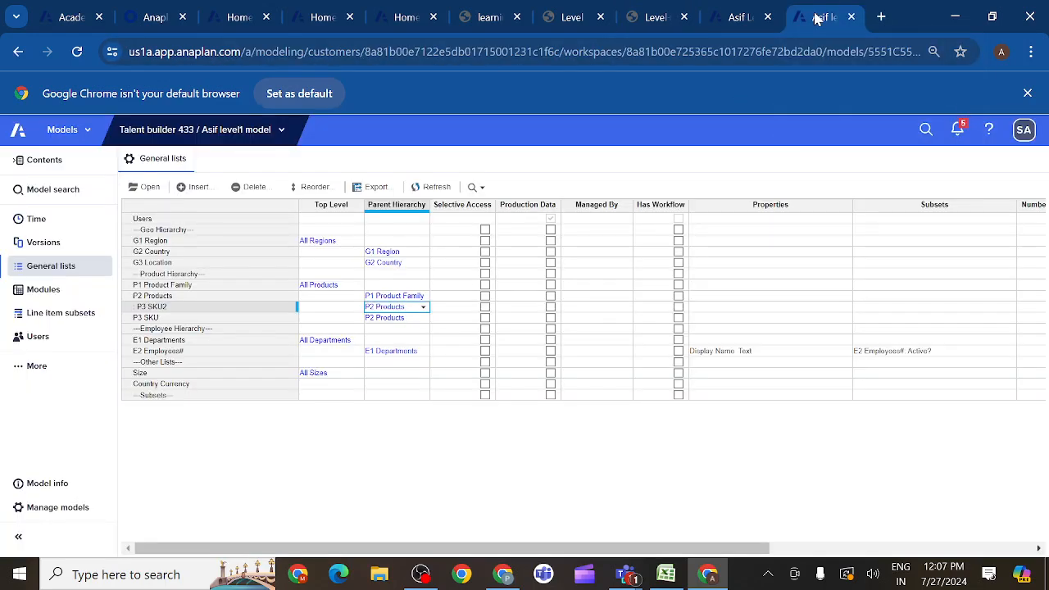
{"action": "left_click", "coordinate": [152, 310]}
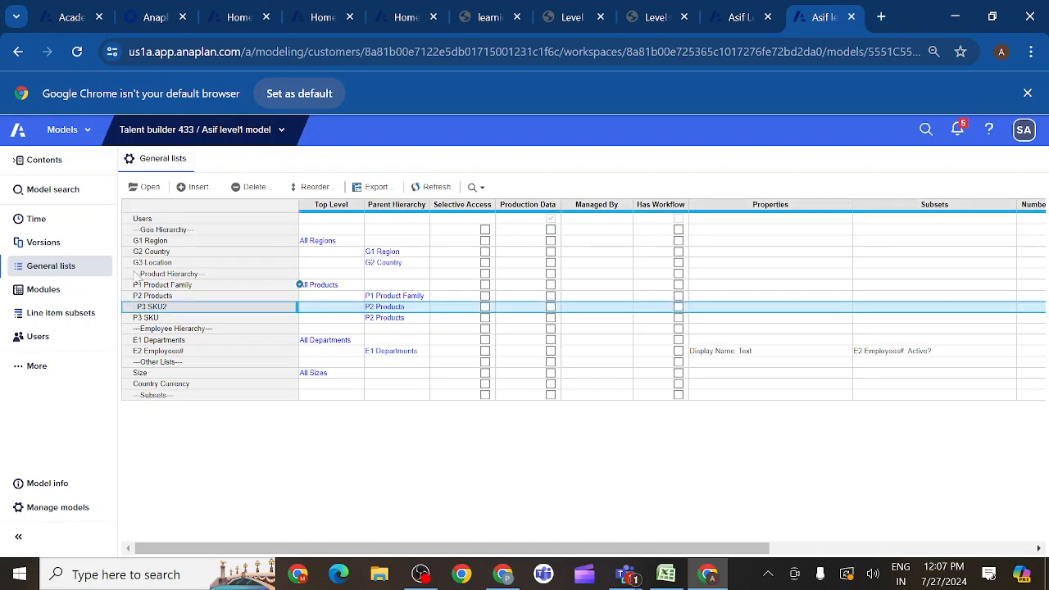
{"action": "left_click", "coordinate": [147, 188]}
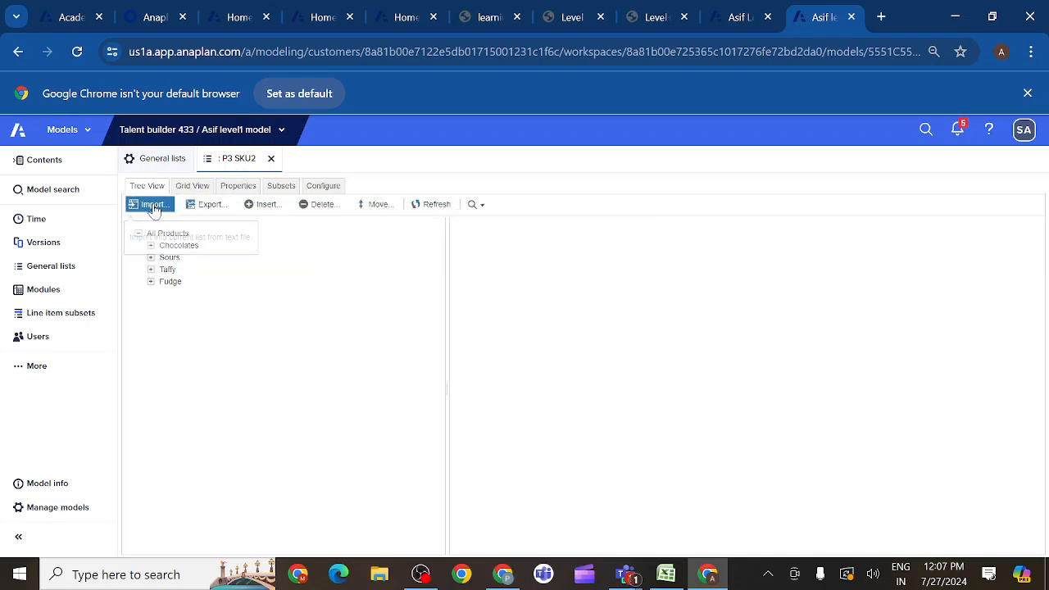
- Start an import into P3 SKU2 using the Datahub model's saved view 'SYS12 SKU Details'.Build SKU as the source
{"action": "left_click", "coordinate": [153, 206]}
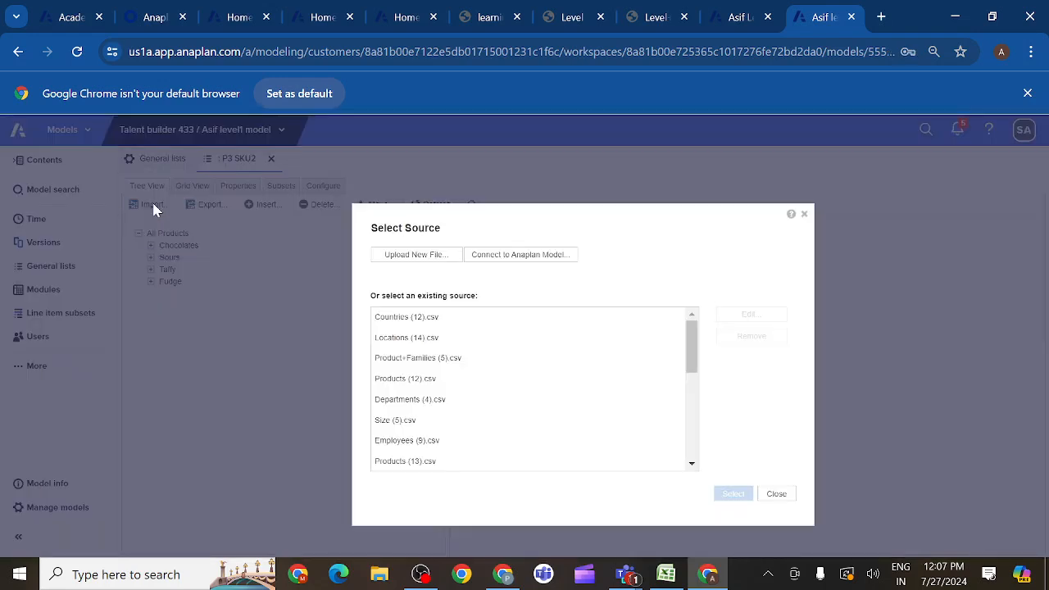
{"action": "left_click", "coordinate": [525, 255]}
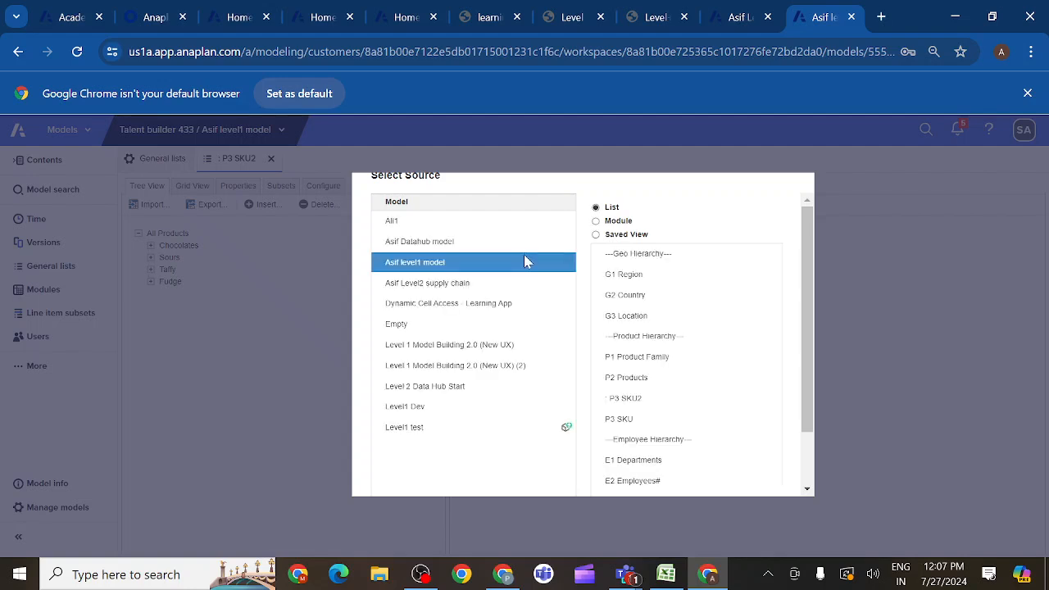
{"action": "left_click", "coordinate": [480, 246]}
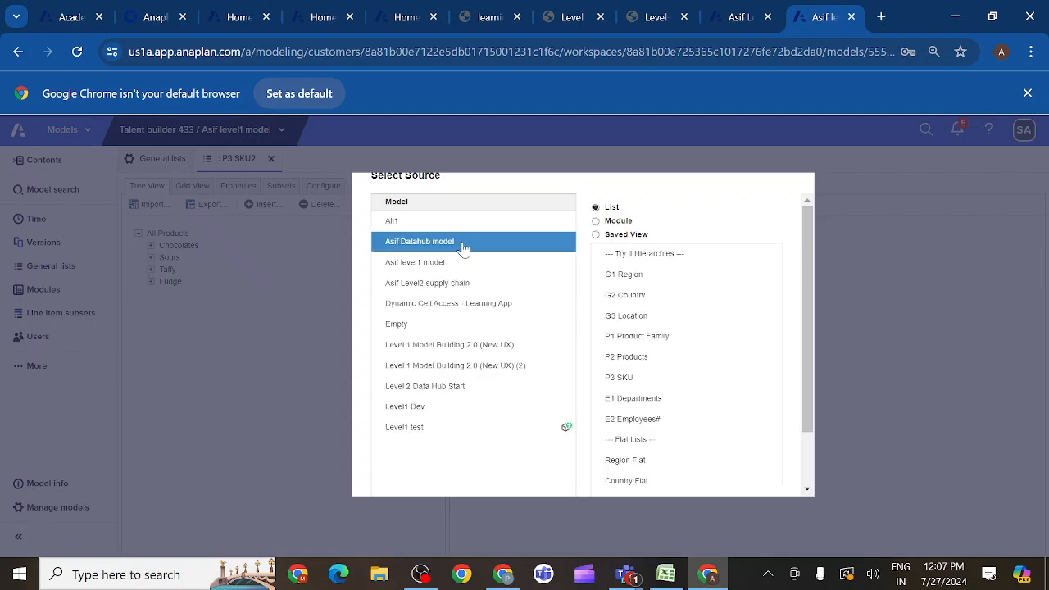
{"action": "left_click", "coordinate": [596, 236]}
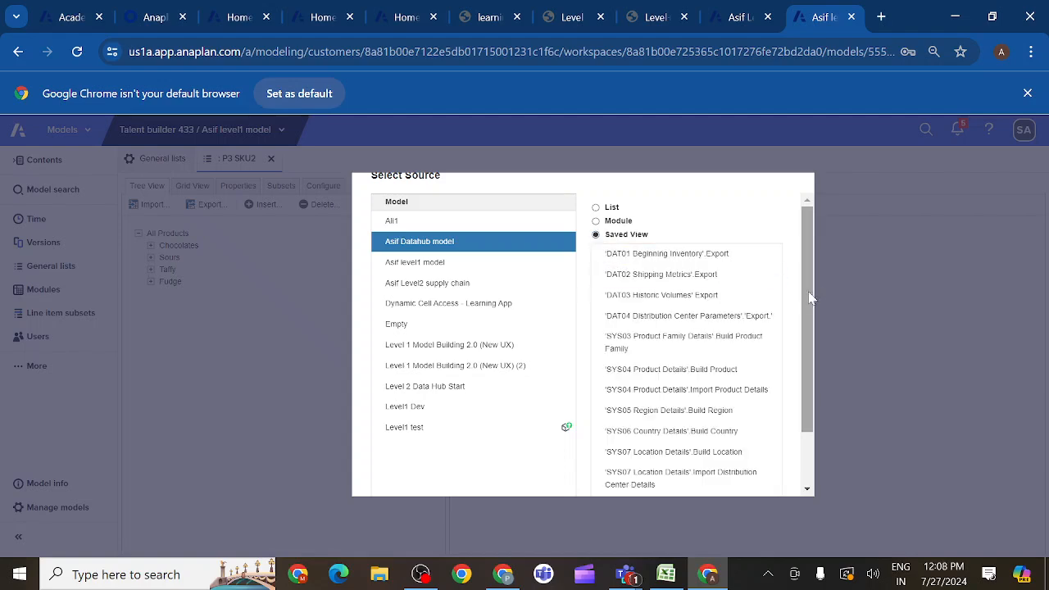
{"action": "left_click_drag", "start_coordinate": [808, 297], "coordinate": [814, 368]}
{"action": "left_click", "coordinate": [722, 385]}
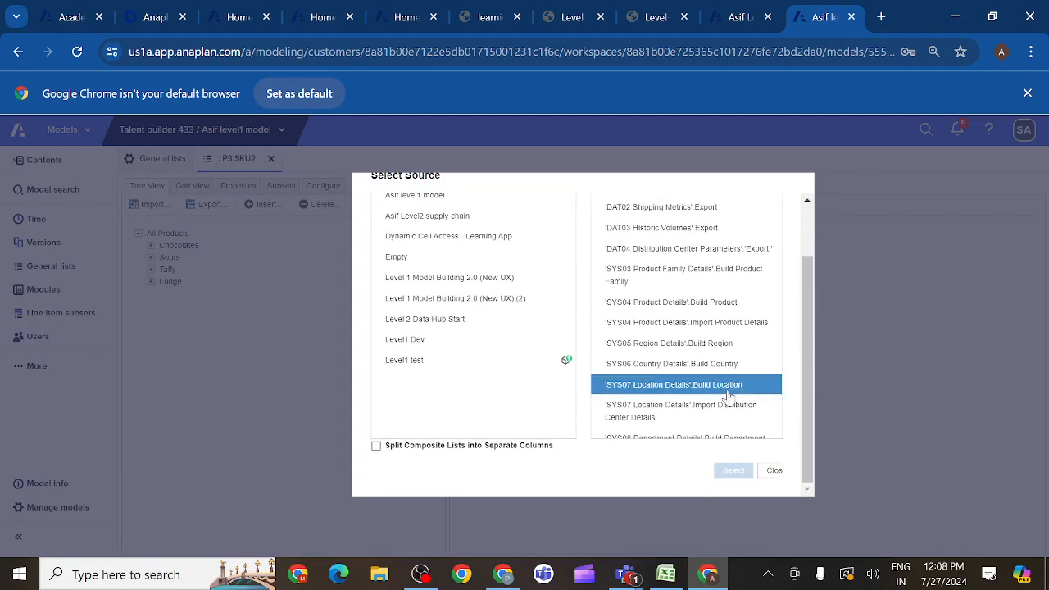
{"action": "scroll", "coordinate": [729, 397], "scroll_direction": "down", "scroll_amount": 2}
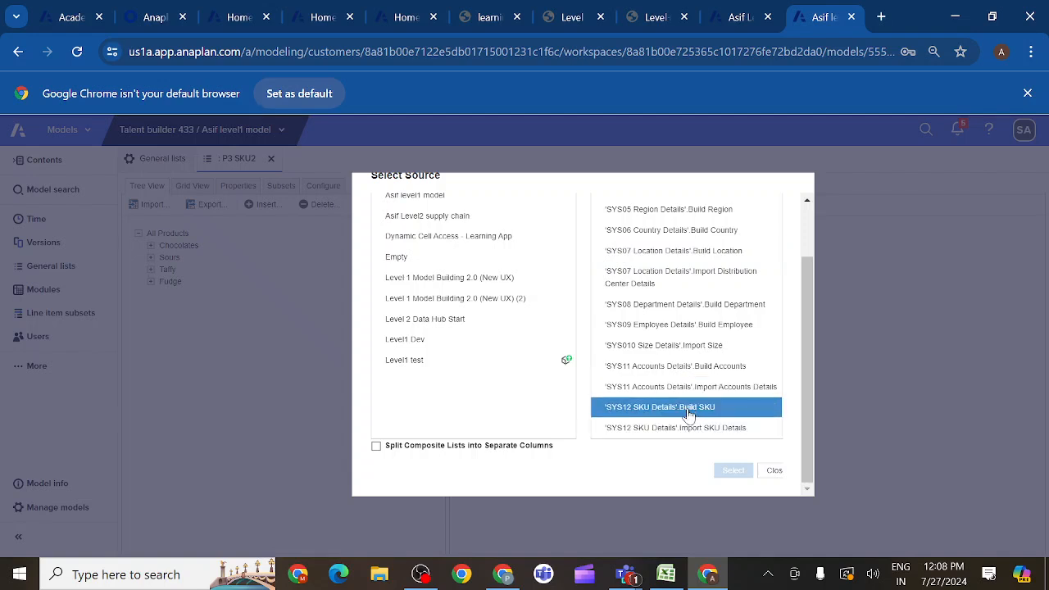
{"action": "left_click", "coordinate": [674, 414]}
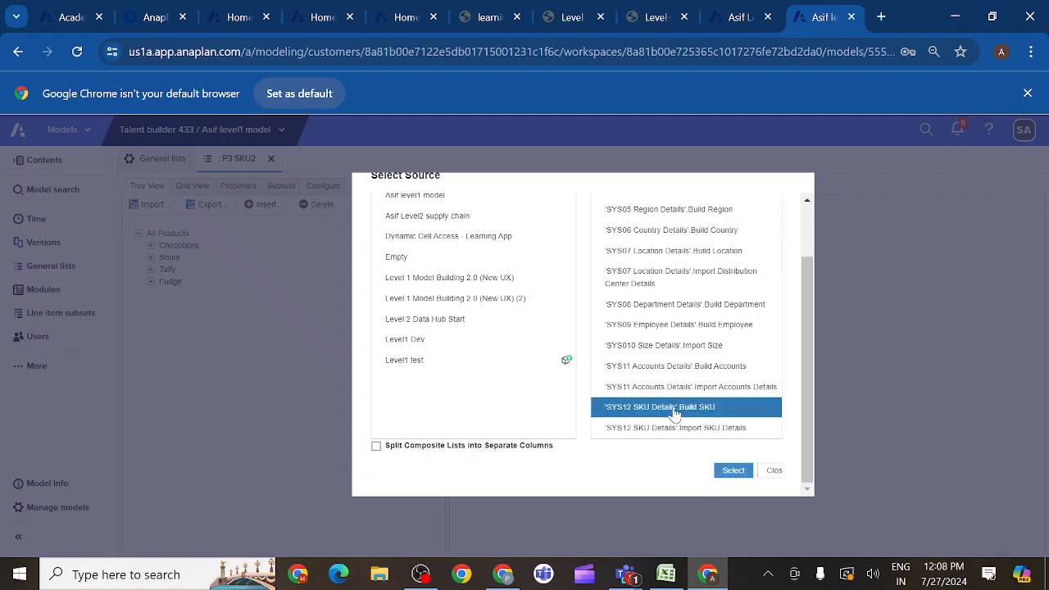
{"action": "left_click", "coordinate": [731, 473]}
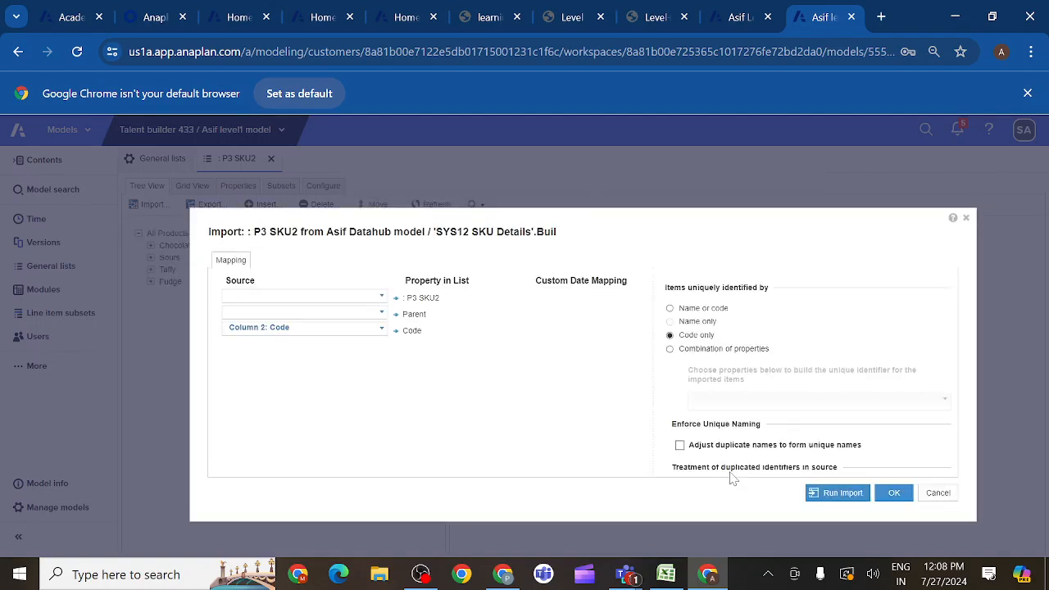
- Map Column 1: SKU Flat to the P3 SKU2 list items and Column 3: Product to Parent
{"action": "left_click", "coordinate": [382, 298]}
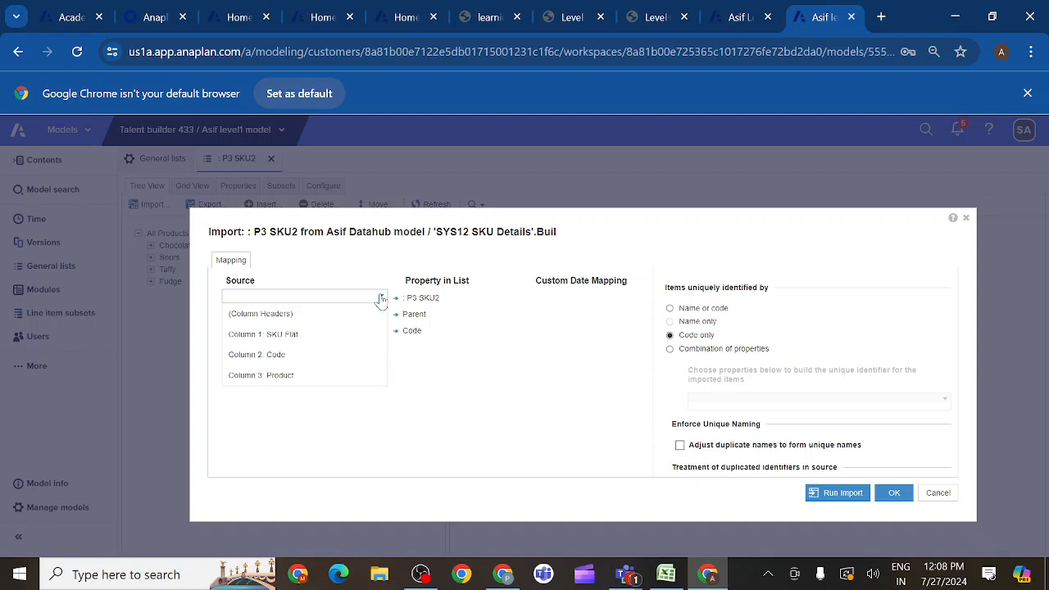
{"action": "left_click", "coordinate": [308, 343]}
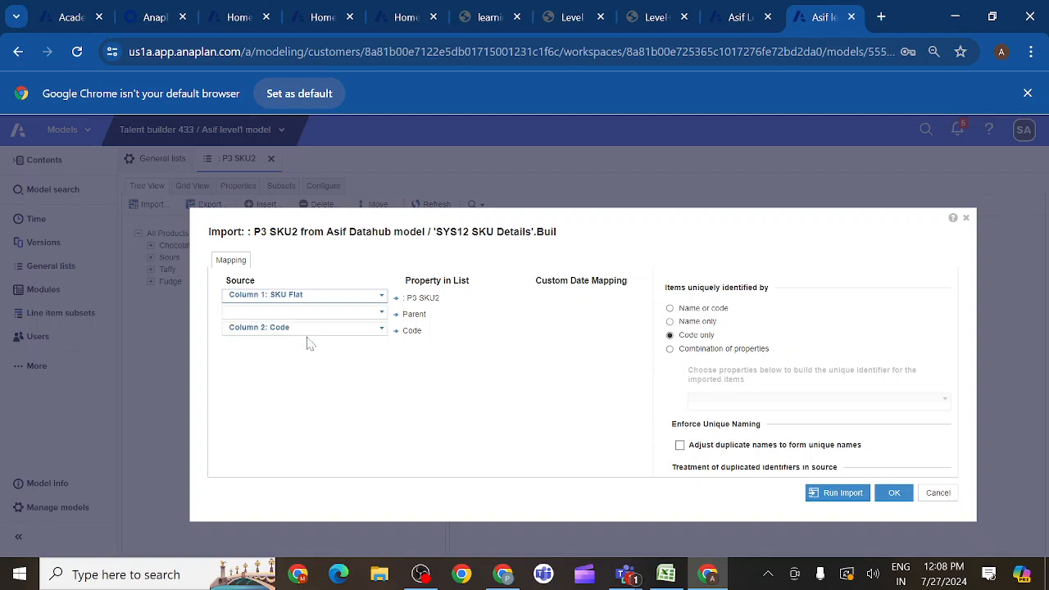
{"action": "left_click", "coordinate": [379, 318]}
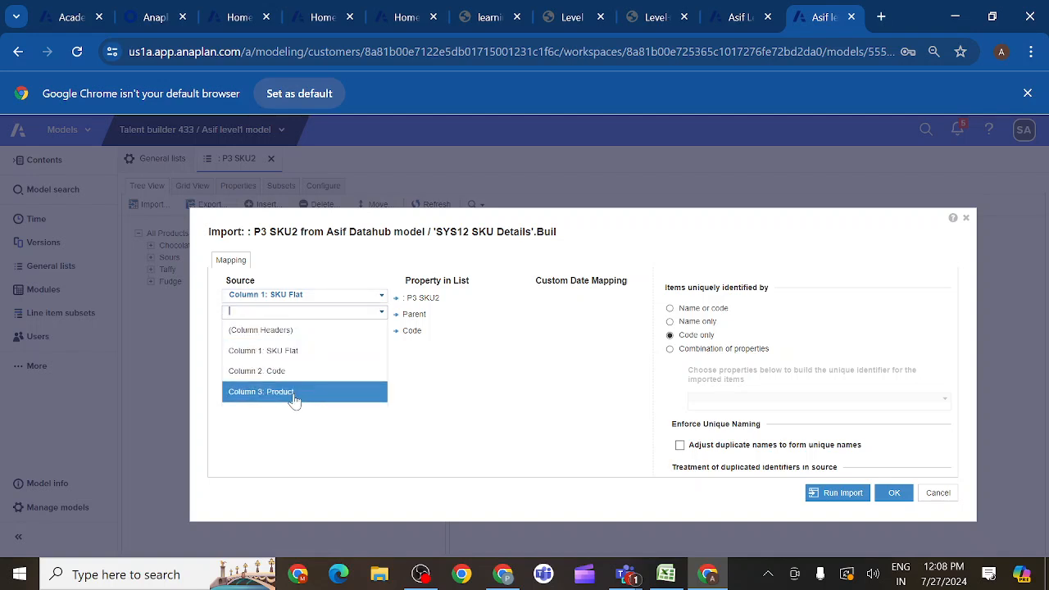
{"action": "left_click", "coordinate": [295, 393]}
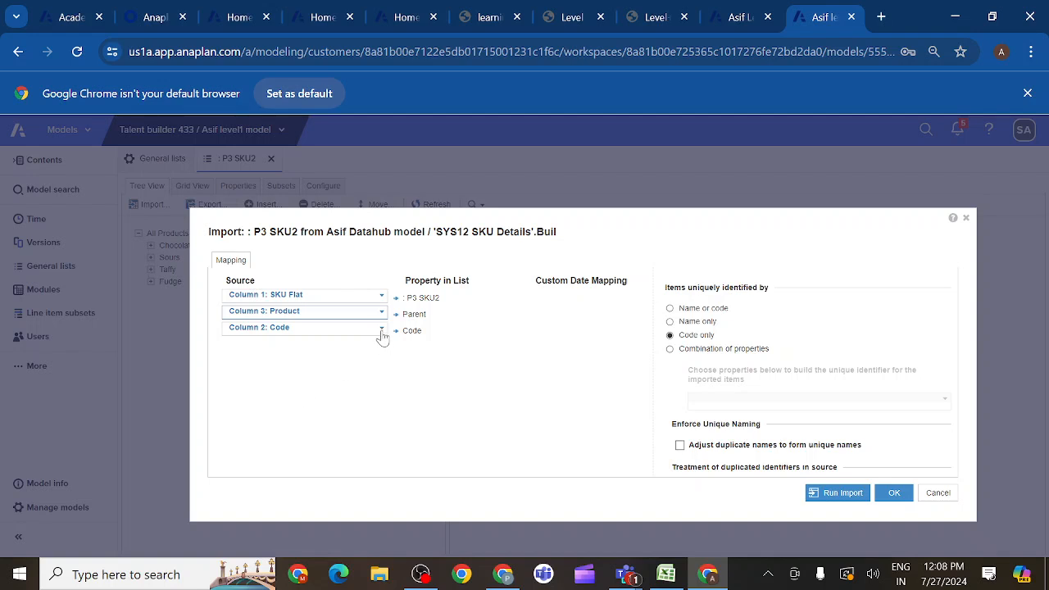
- Run the import with items uniquely identified by Name or code, and display the P3 SKU2 list as a grid
{"action": "left_click", "coordinate": [670, 309]}
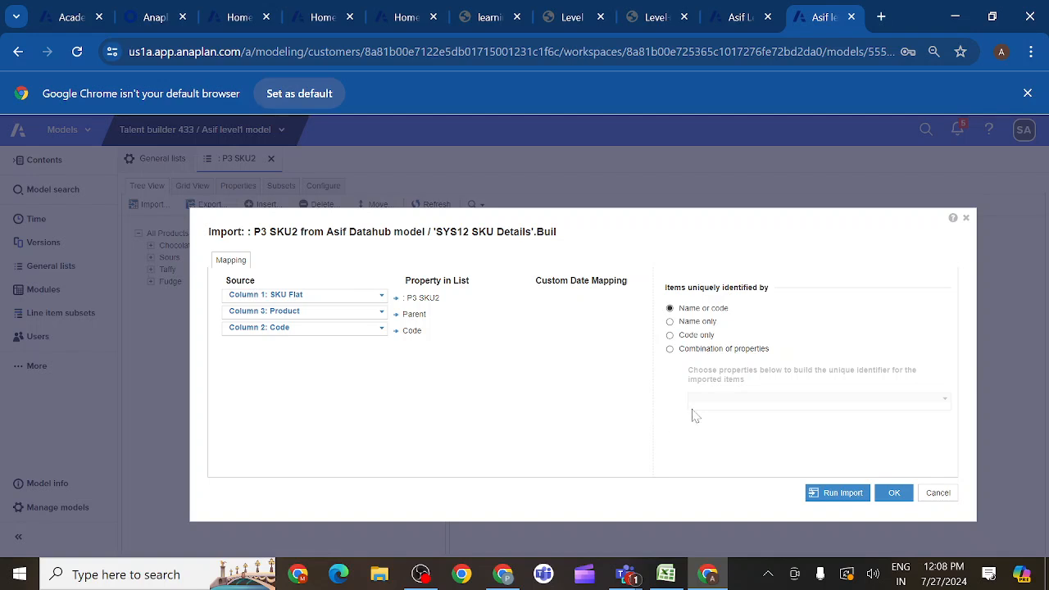
{"action": "left_click", "coordinate": [838, 495]}
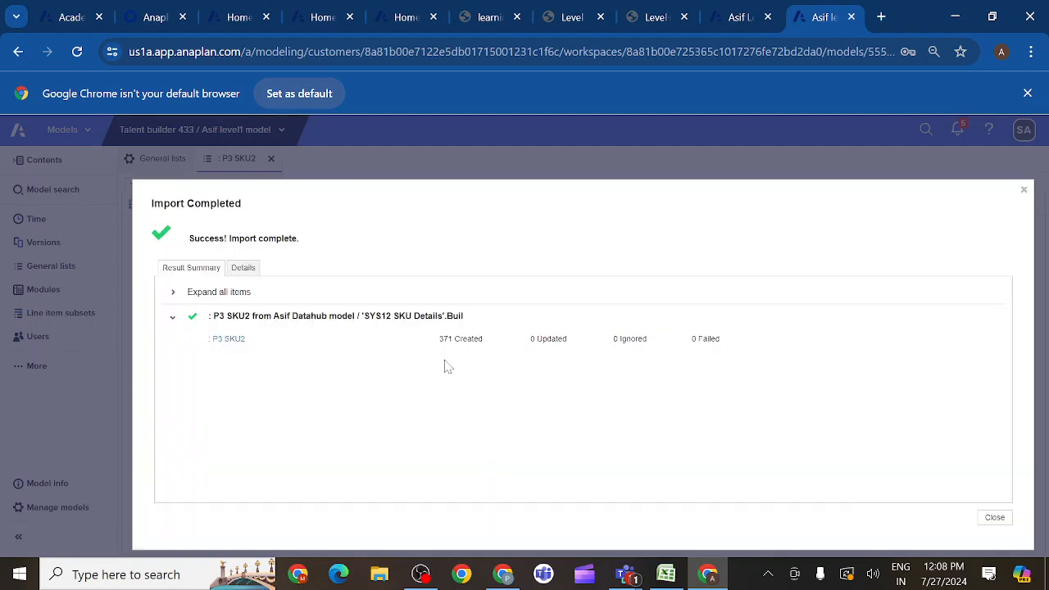
{"action": "left_click", "coordinate": [995, 518]}
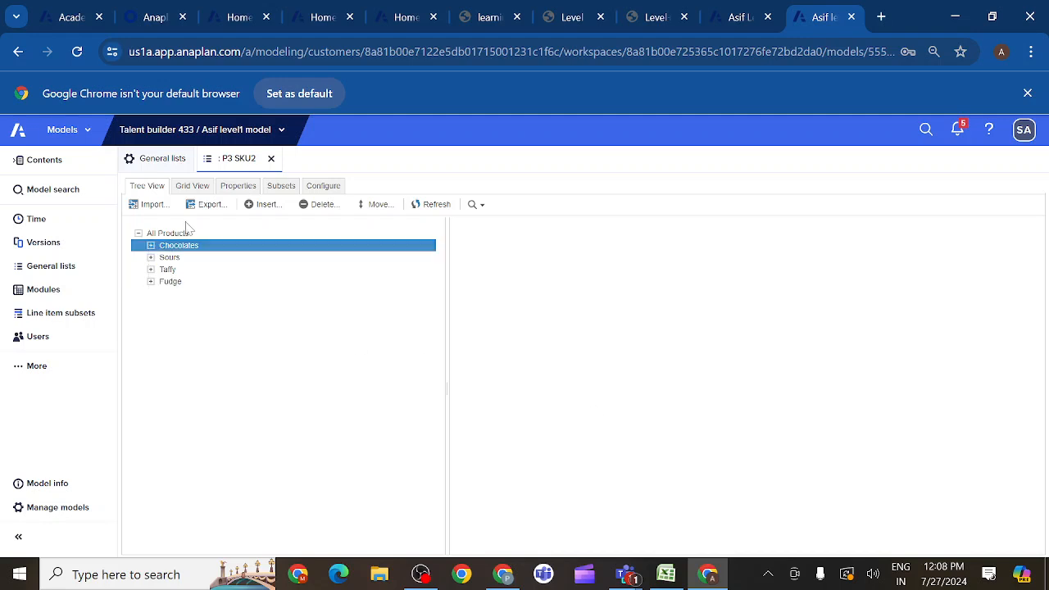
{"action": "left_click", "coordinate": [199, 189]}
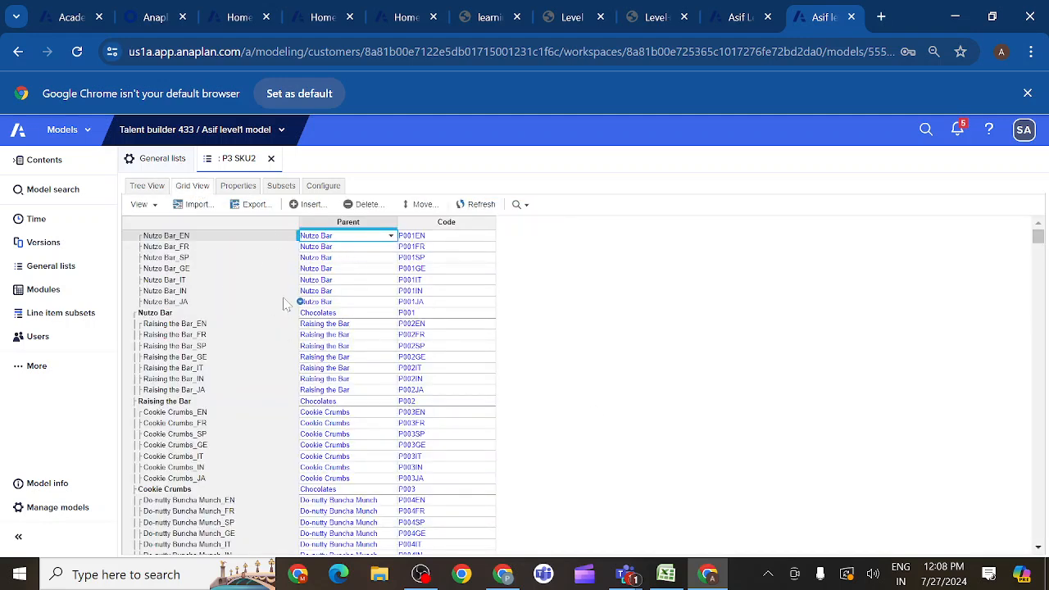
- Copy the module name DATA02 SKU Volumes from section 2 of the build guide, and open the model's module list
{"action": "left_click", "coordinate": [658, 18]}
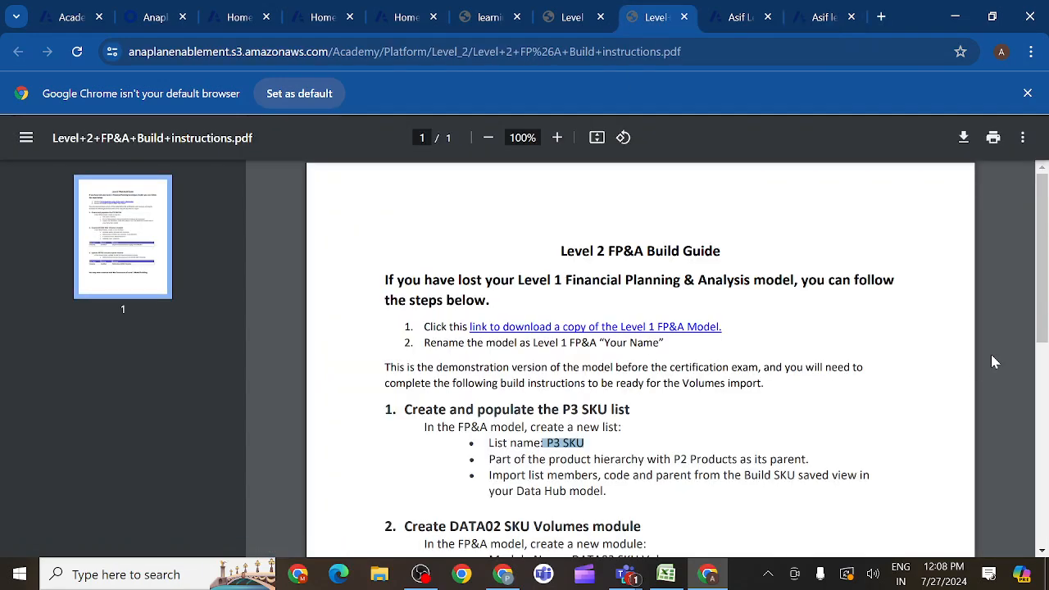
{"action": "left_click_drag", "start_coordinate": [1039, 332], "coordinate": [1043, 406]}
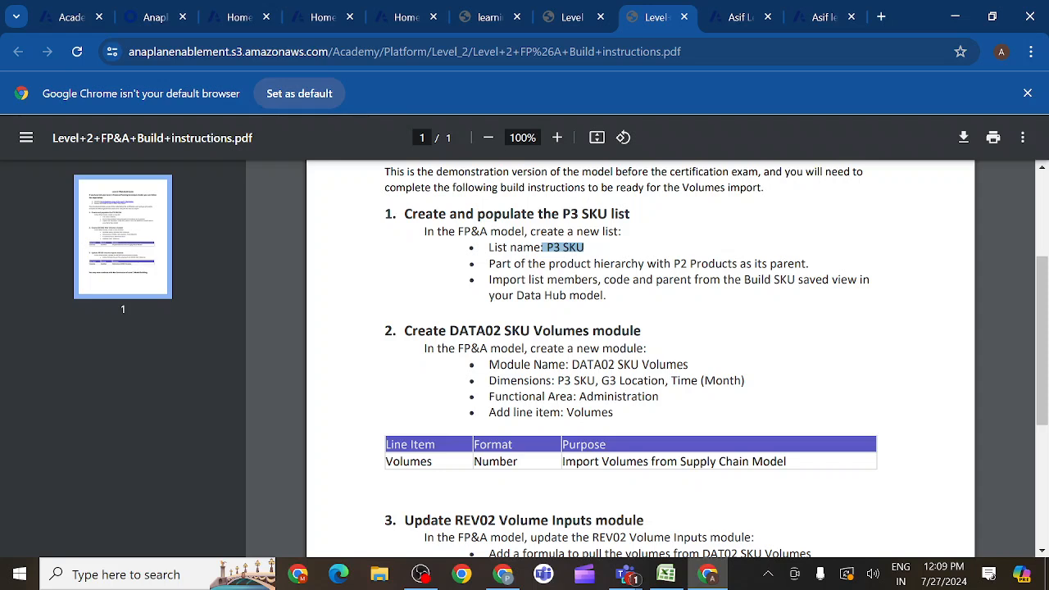
{"action": "left_click_drag", "start_coordinate": [572, 364], "coordinate": [688, 365]}
{"action": "key", "text": "ctrl+c"}
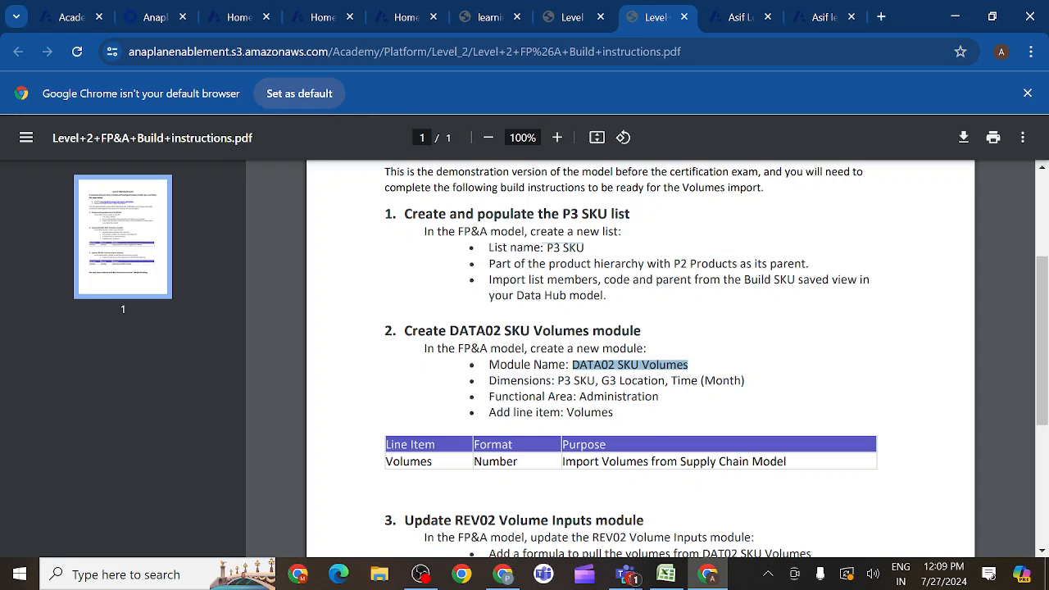
{"action": "left_click", "coordinate": [814, 20]}
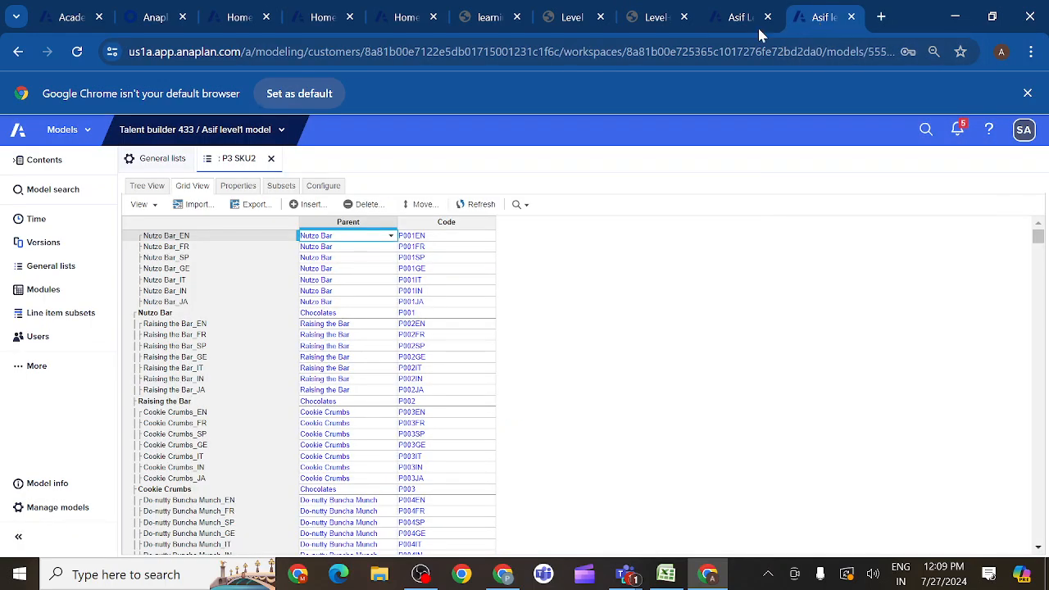
{"action": "left_click", "coordinate": [41, 295]}
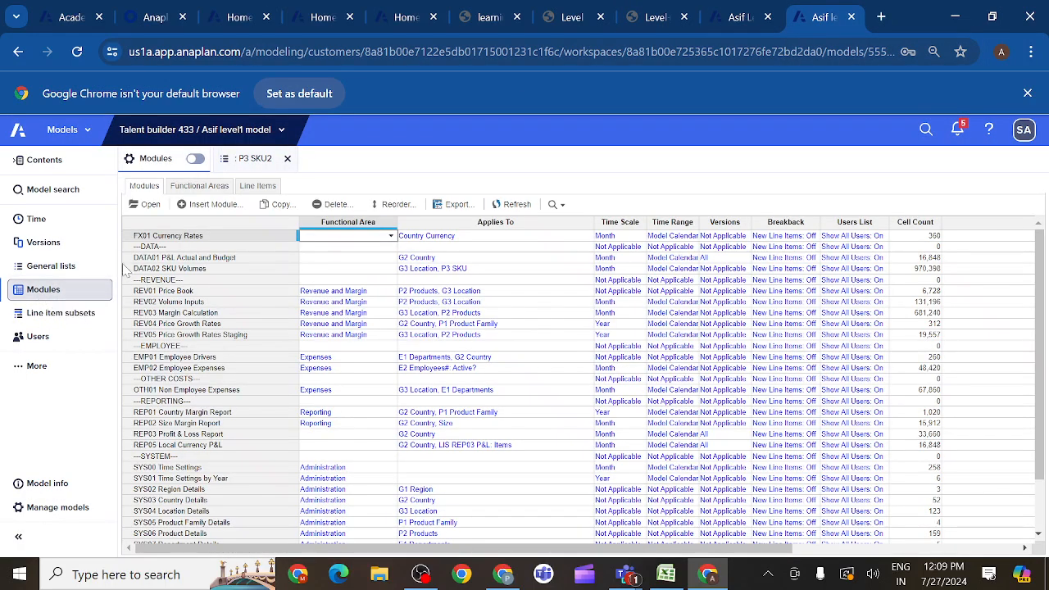
- Insert a new module named DATA02 SKU Volumes2 and place the P3 SKU list on pages
{"action": "left_click", "coordinate": [147, 270]}
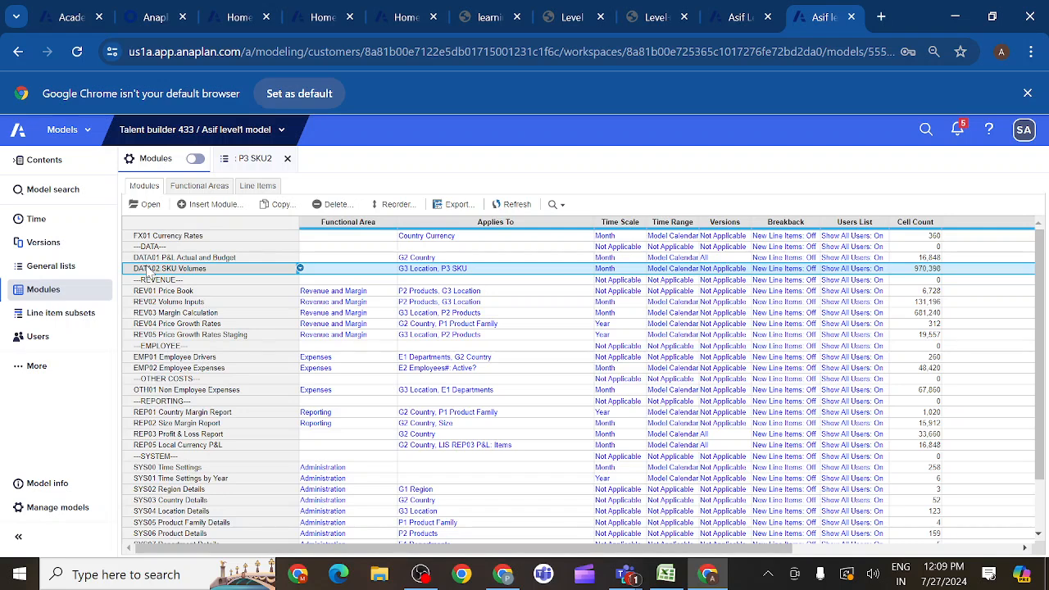
{"action": "left_click", "coordinate": [213, 206]}
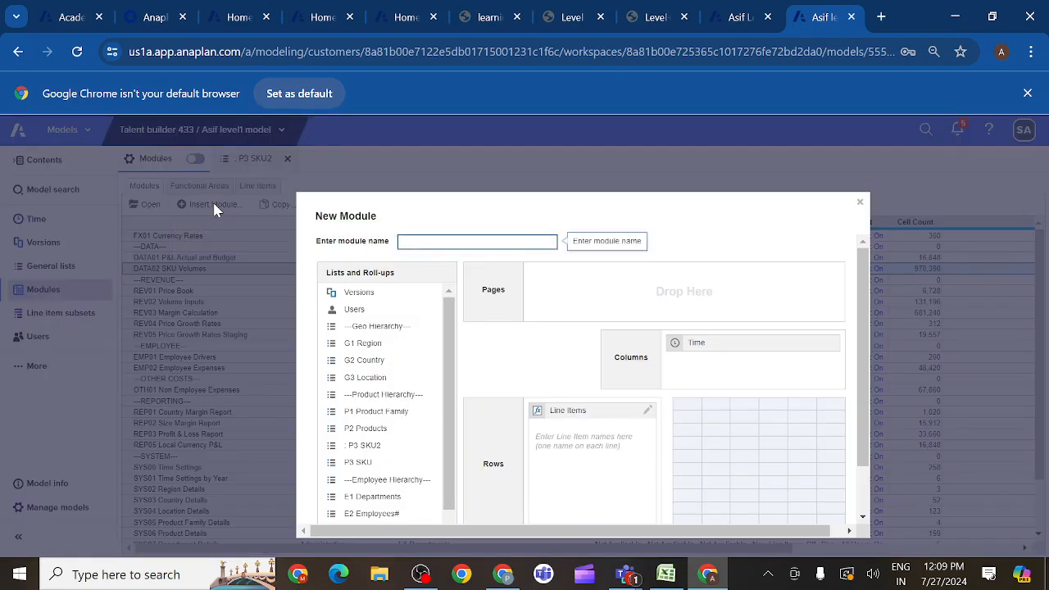
{"action": "key", "text": "ctrl+v"}
{"action": "type", "text": "2"}
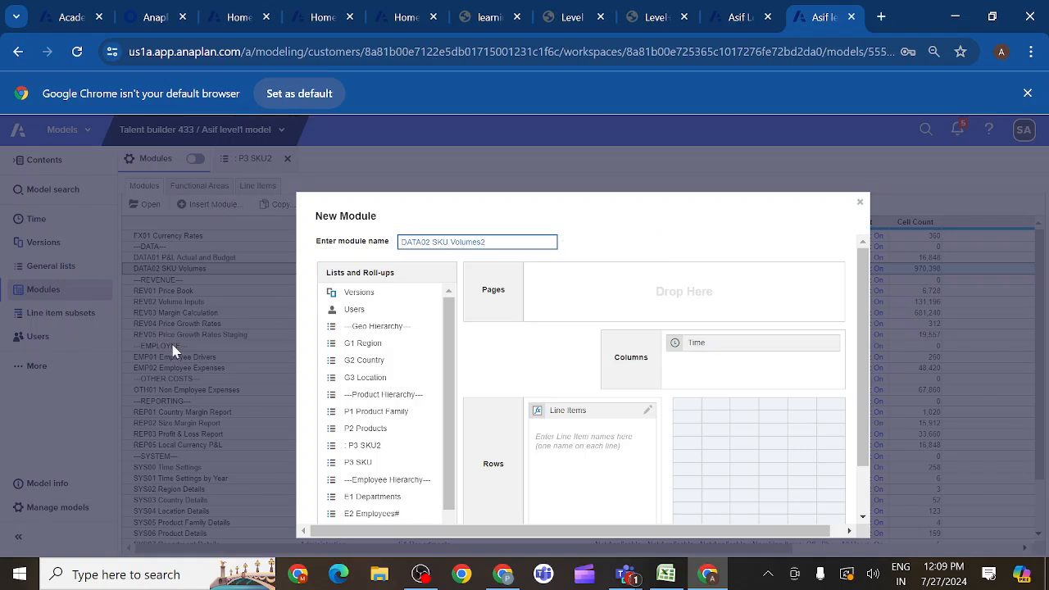
{"action": "left_click", "coordinate": [381, 464]}
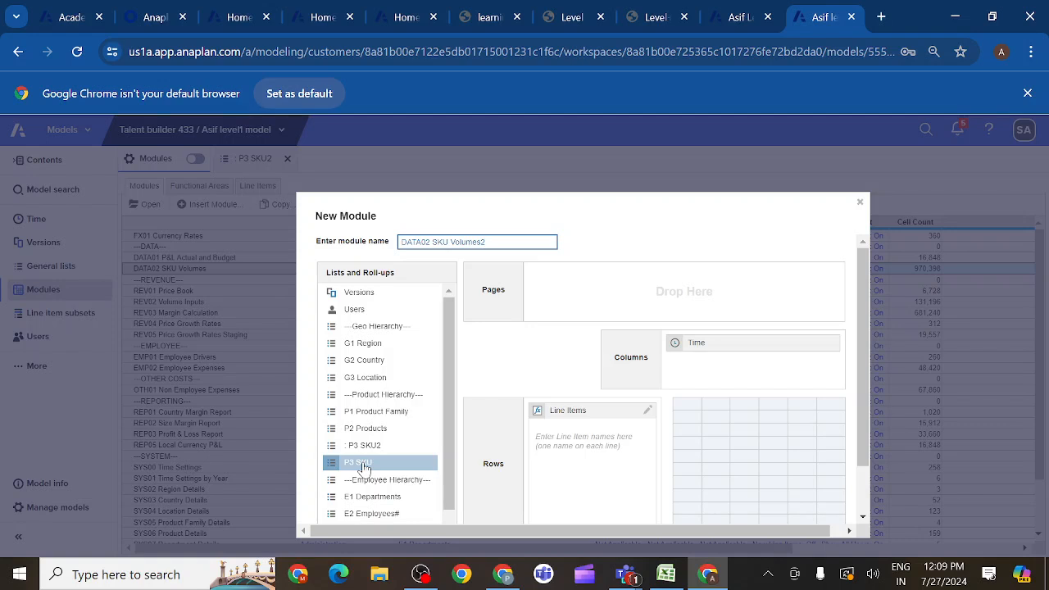
{"action": "left_click_drag", "start_coordinate": [365, 469], "coordinate": [574, 291]}
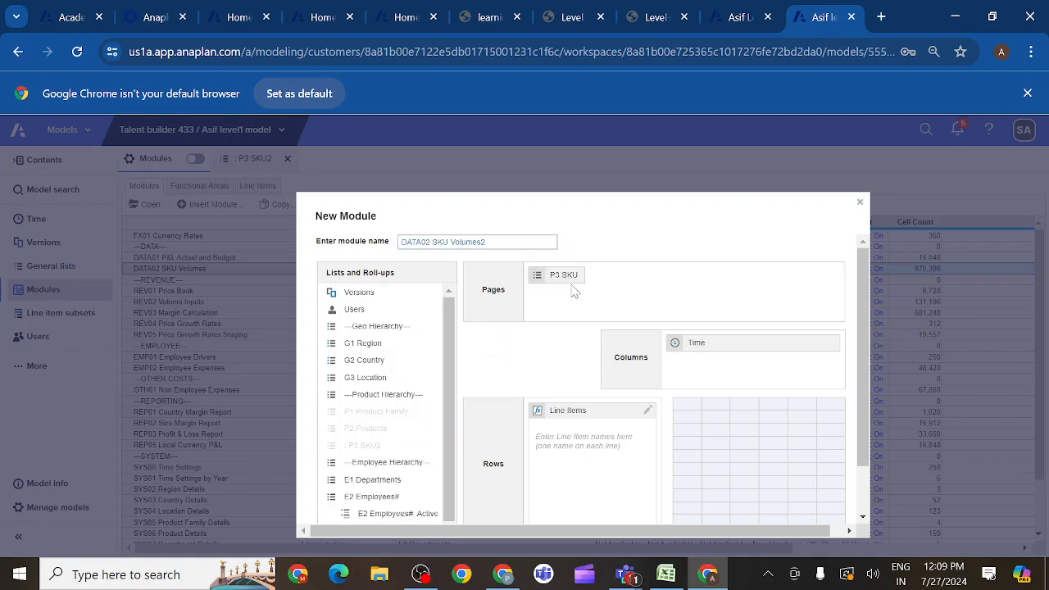
- Copy the line item name Volumes from section 2 of the build guide into the new module's line items
{"action": "left_click", "coordinate": [592, 414]}
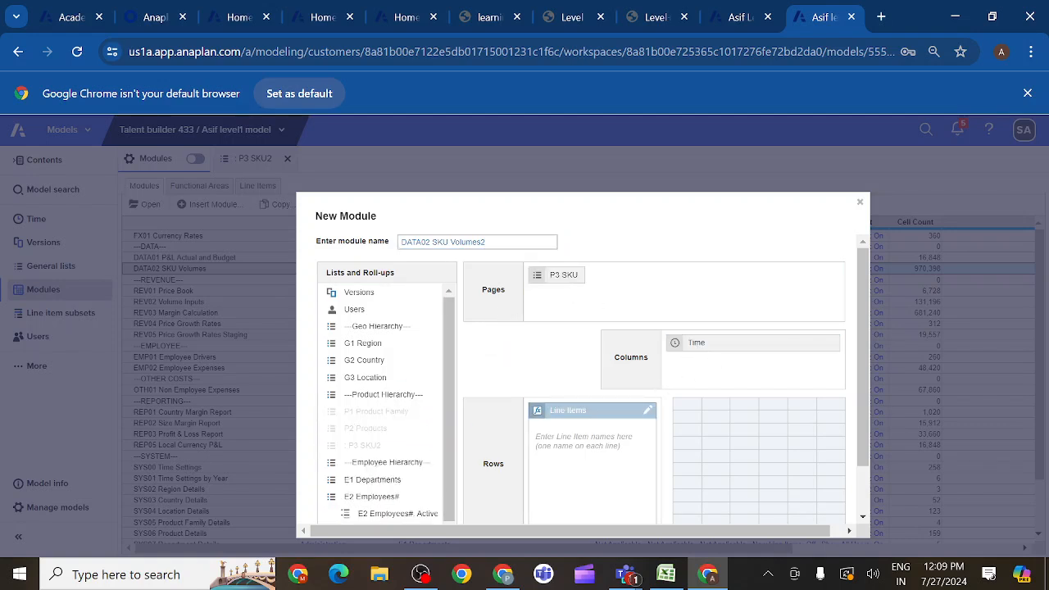
{"action": "left_click", "coordinate": [363, 379]}
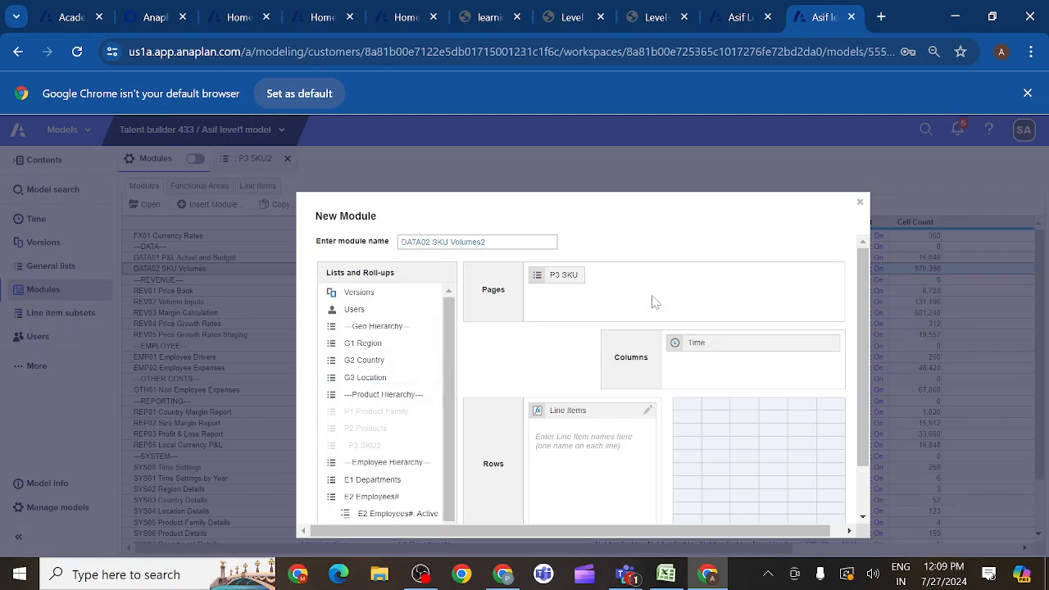
{"action": "scroll", "coordinate": [590, 410], "scroll_direction": "down", "scroll_amount": 1}
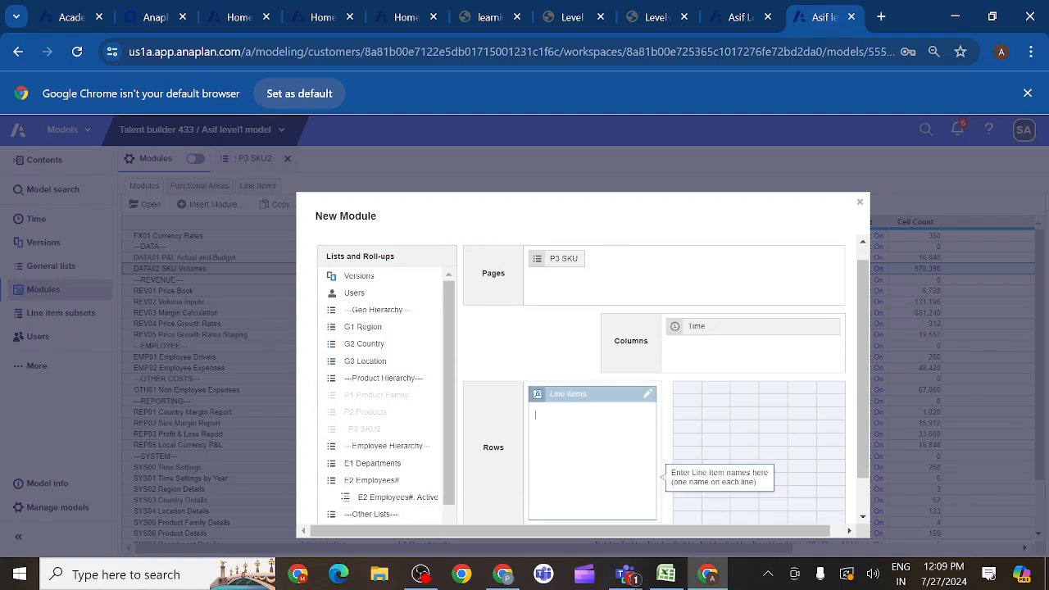
{"action": "left_click", "coordinate": [658, 18]}
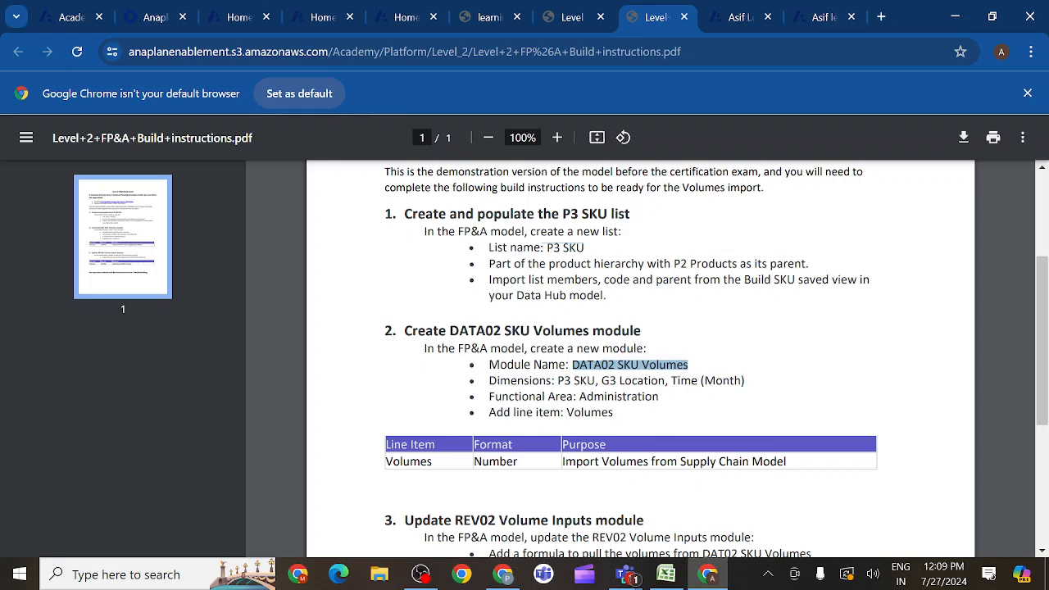
{"action": "left_click_drag", "start_coordinate": [566, 412], "coordinate": [608, 413]}
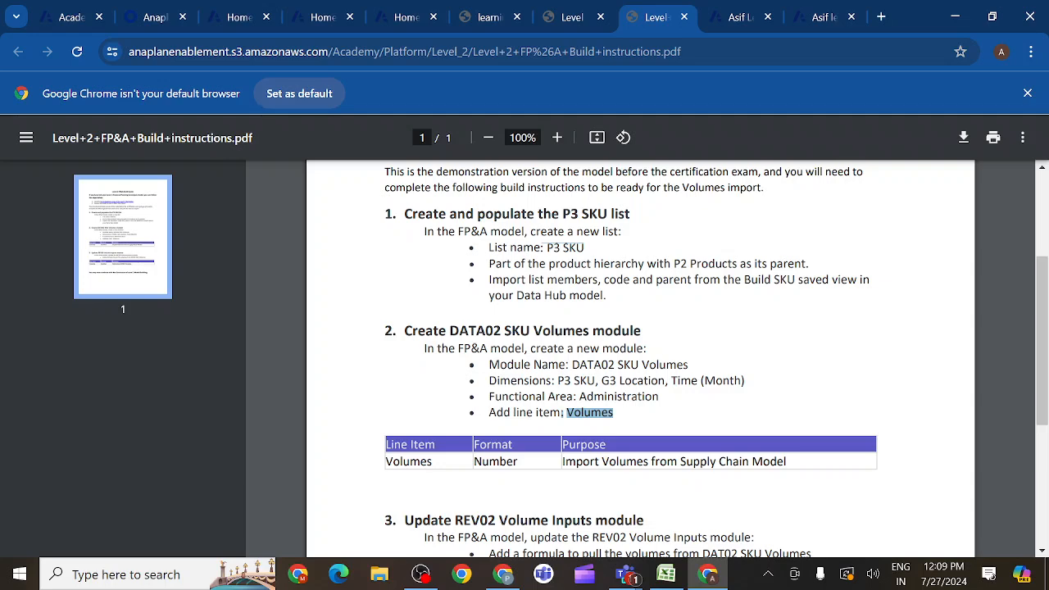
{"action": "left_click", "coordinate": [822, 20]}
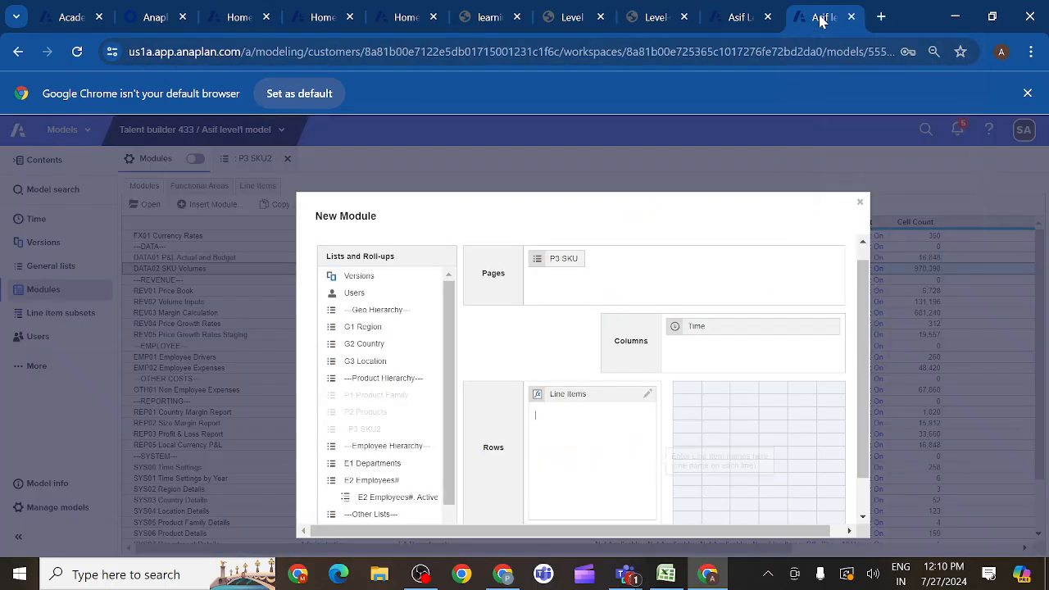
{"action": "type", "text": ": Volumes"}
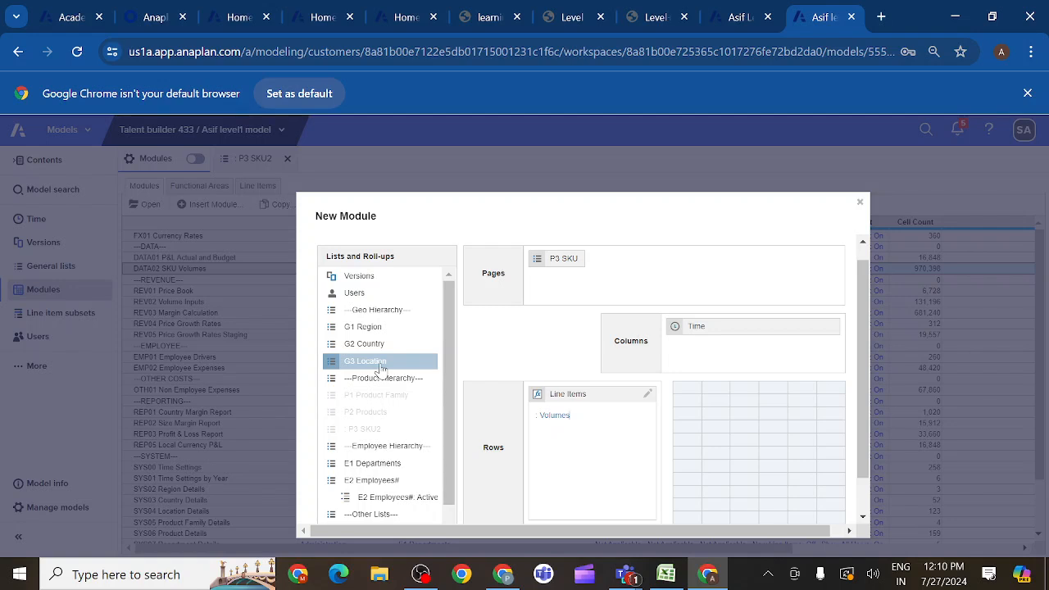
- Add the G3 Location list to pages and create the module with Time on columns
{"action": "left_click_drag", "start_coordinate": [381, 369], "coordinate": [661, 261]}
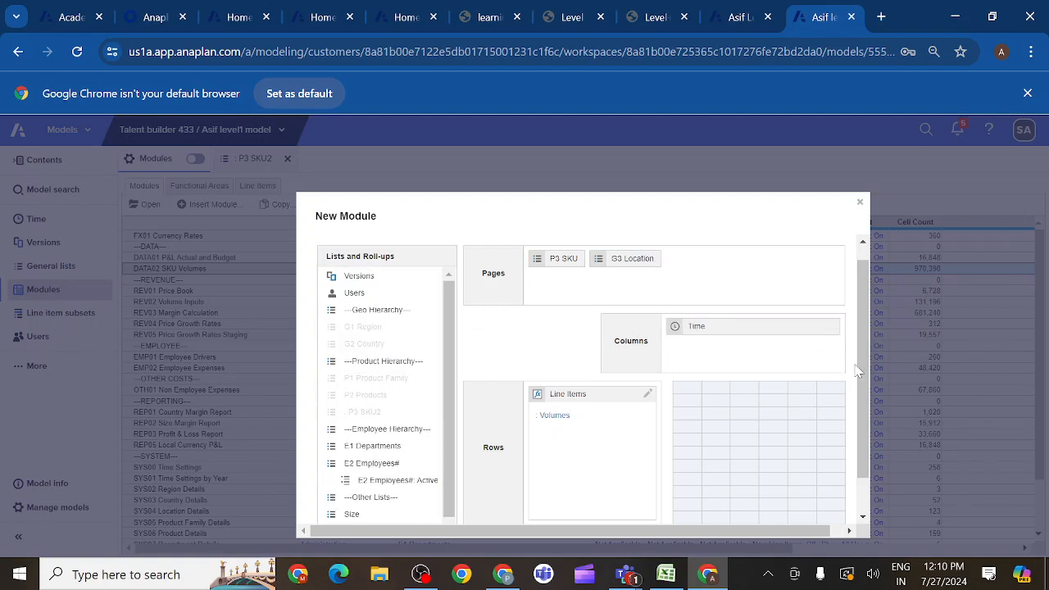
{"action": "scroll", "coordinate": [860, 371], "scroll_direction": "down", "scroll_amount": 1}
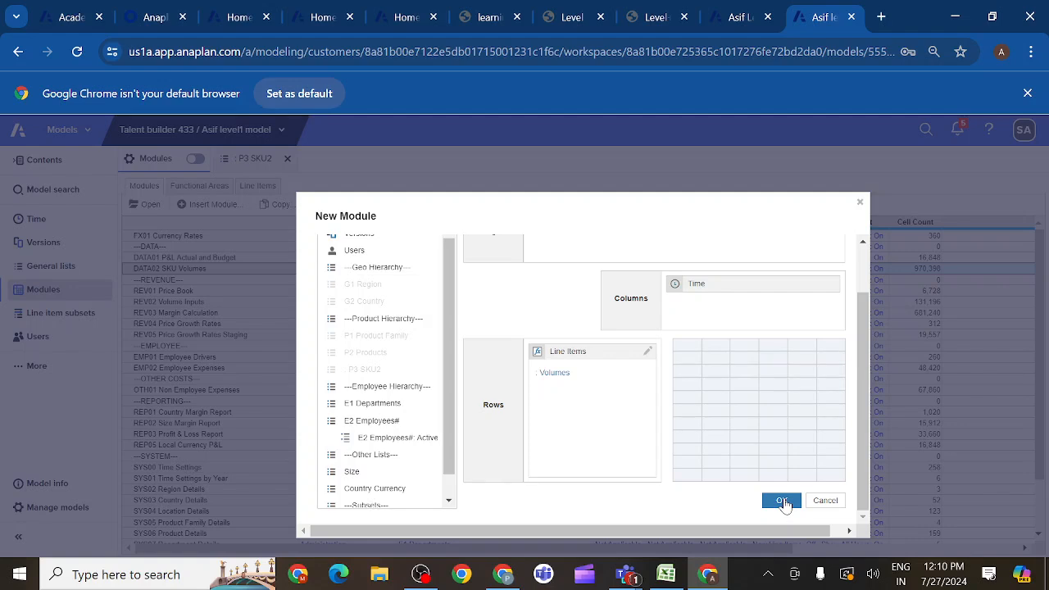
{"action": "left_click", "coordinate": [782, 501]}
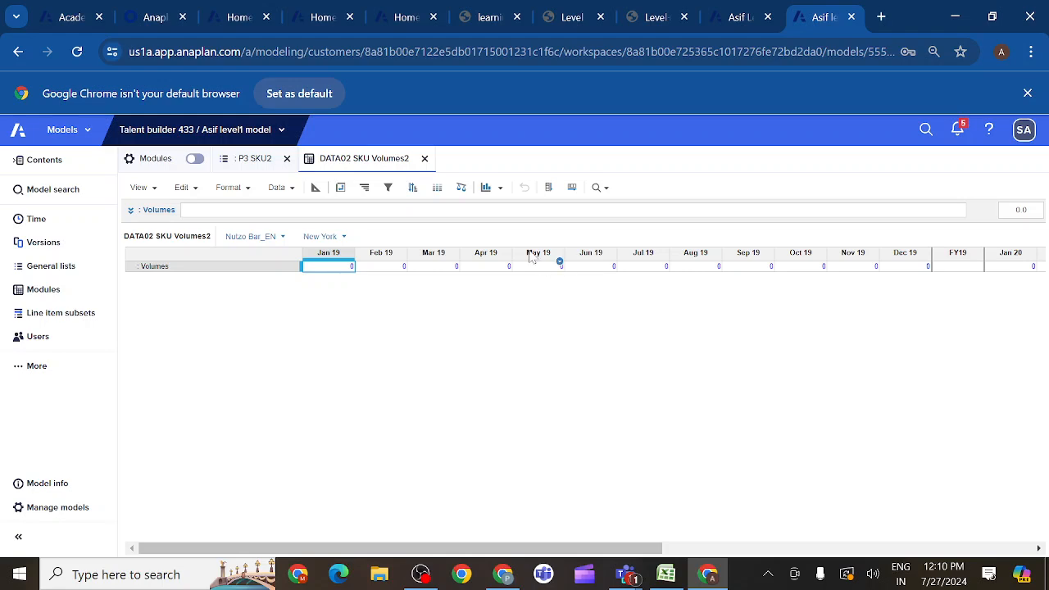
- Read section 3 of the build guide and examine the Volumes formula in the REV02 Volume Inputs module's blueprint
{"action": "left_click", "coordinate": [660, 18]}
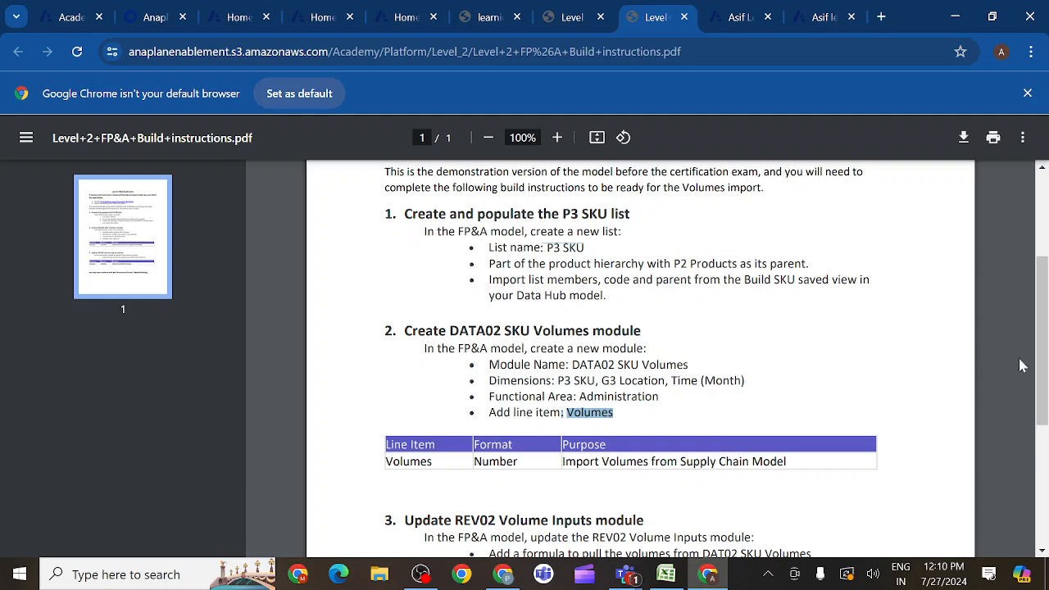
{"action": "left_click_drag", "start_coordinate": [1039, 369], "coordinate": [1042, 444]}
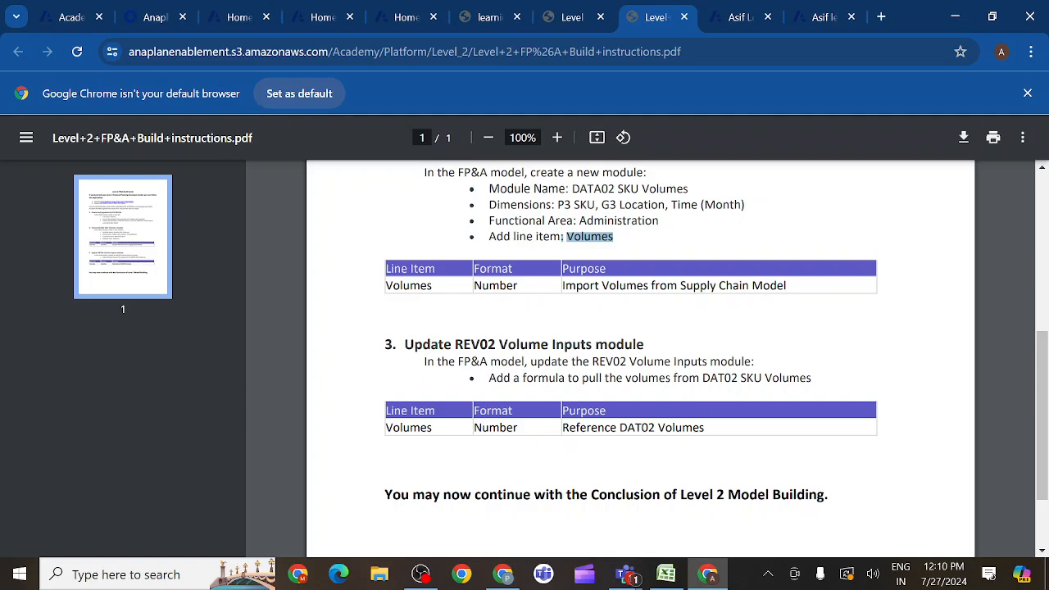
{"action": "left_click", "coordinate": [816, 18]}
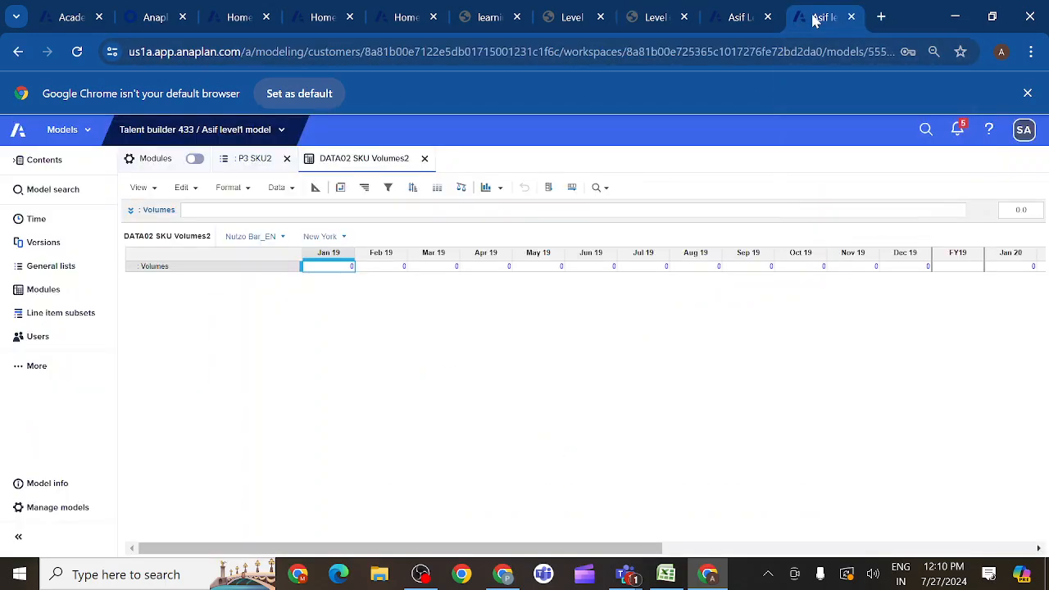
{"action": "left_click", "coordinate": [45, 294]}
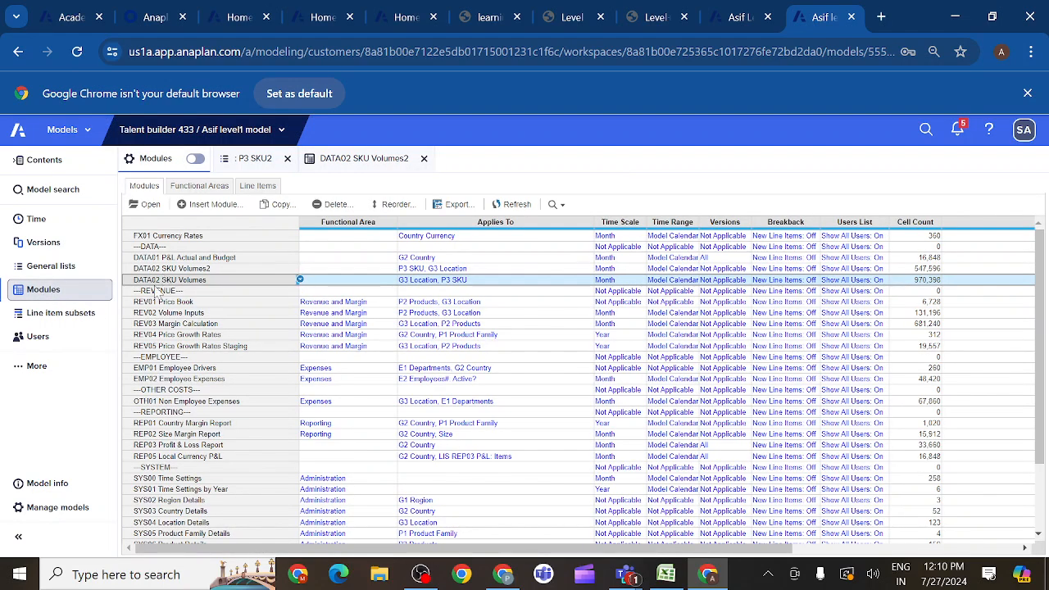
{"action": "left_click", "coordinate": [159, 314]}
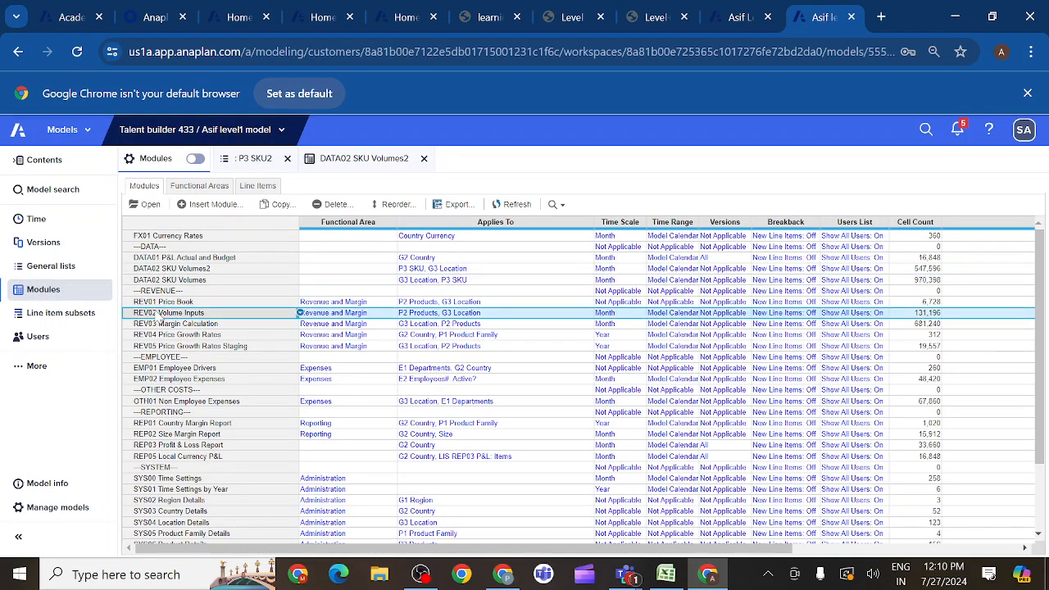
{"action": "left_click", "coordinate": [150, 207]}
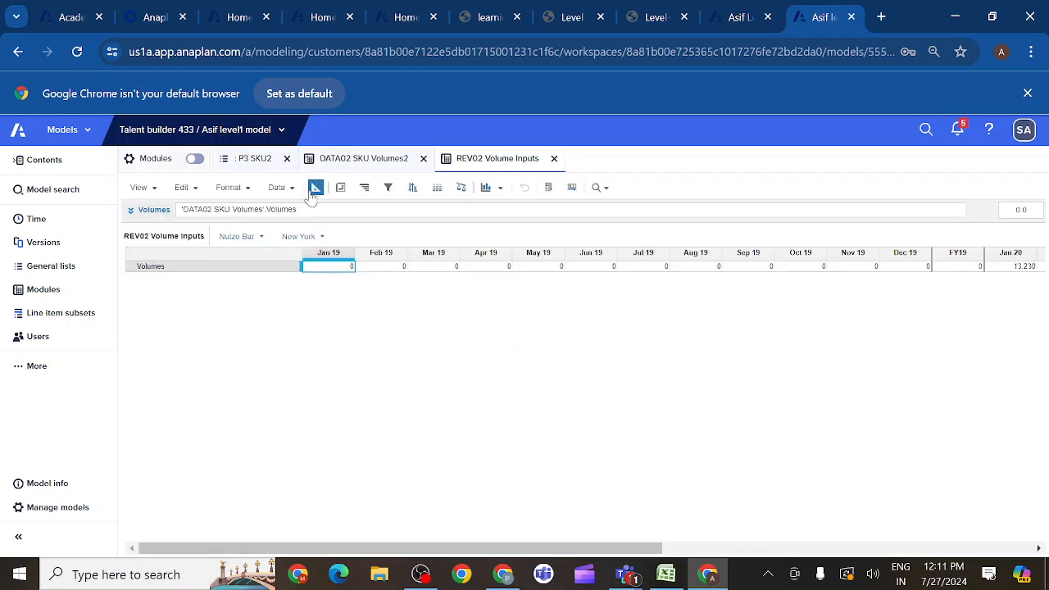
{"action": "left_click", "coordinate": [316, 189]}
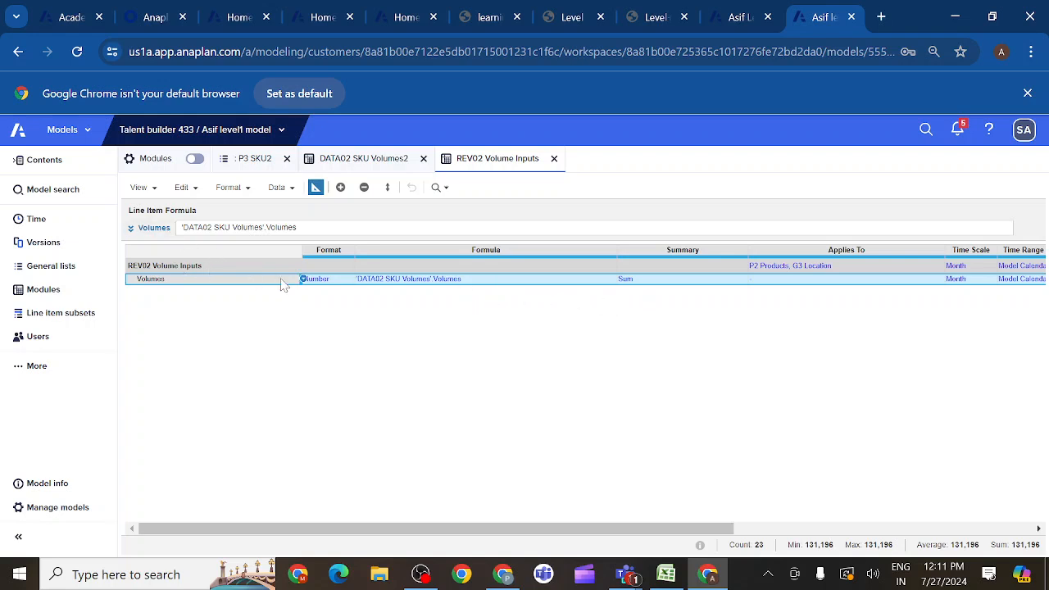
{"action": "left_click", "coordinate": [472, 281]}
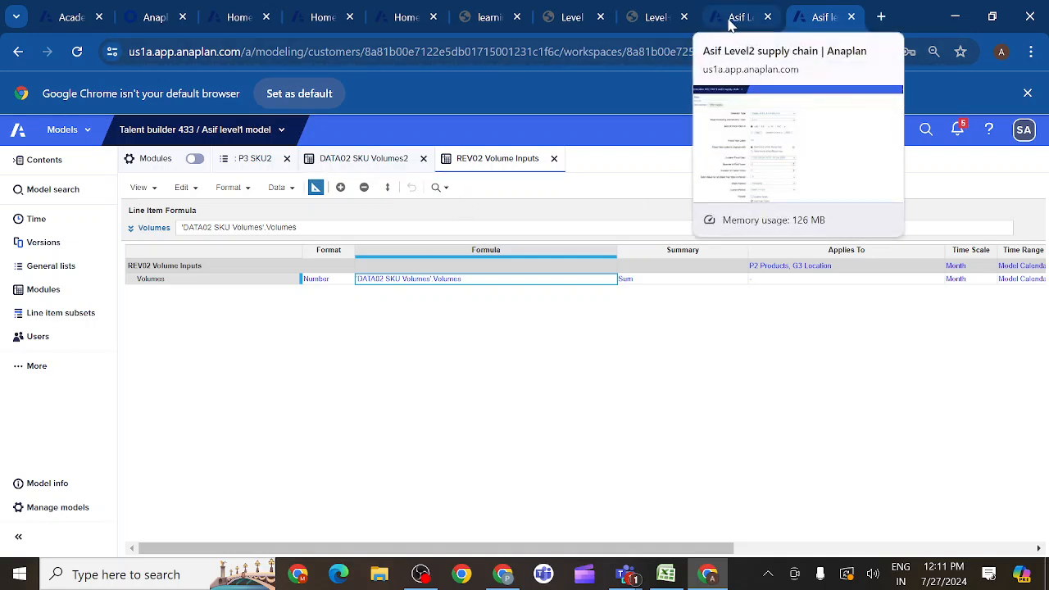
- Check the Level 2 FP&A build instructions through to the end of the document, and close them
{"action": "left_click", "coordinate": [663, 18]}
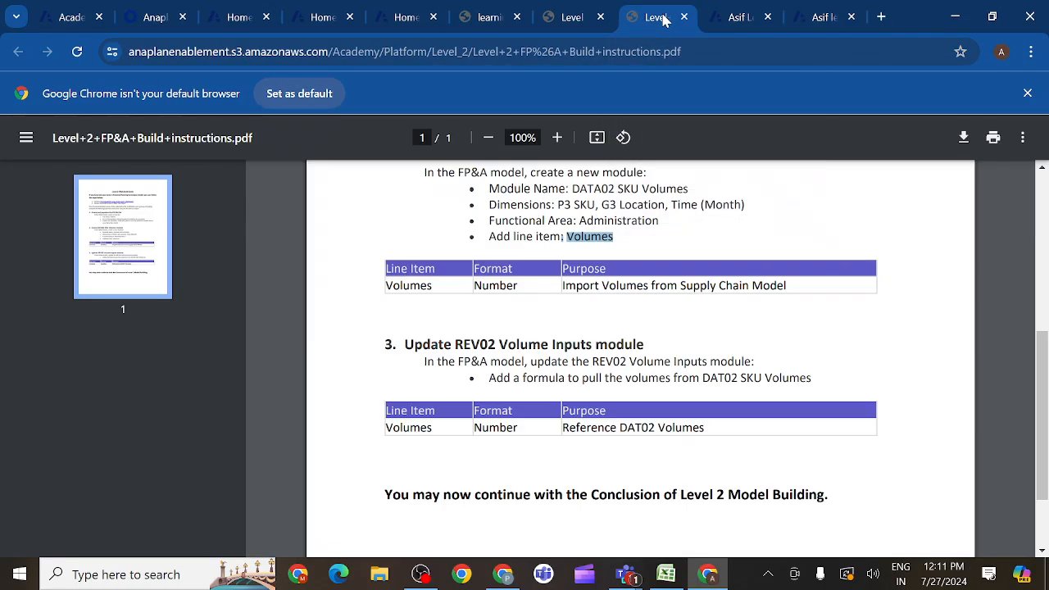
{"action": "left_click_drag", "start_coordinate": [1046, 394], "coordinate": [1046, 446]}
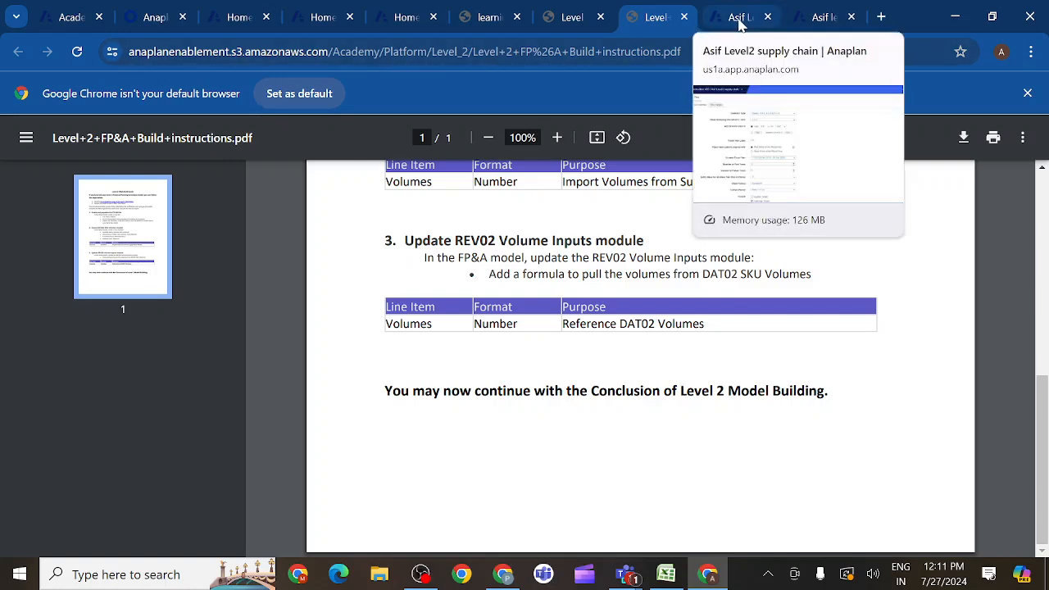
{"action": "left_click", "coordinate": [685, 17]}
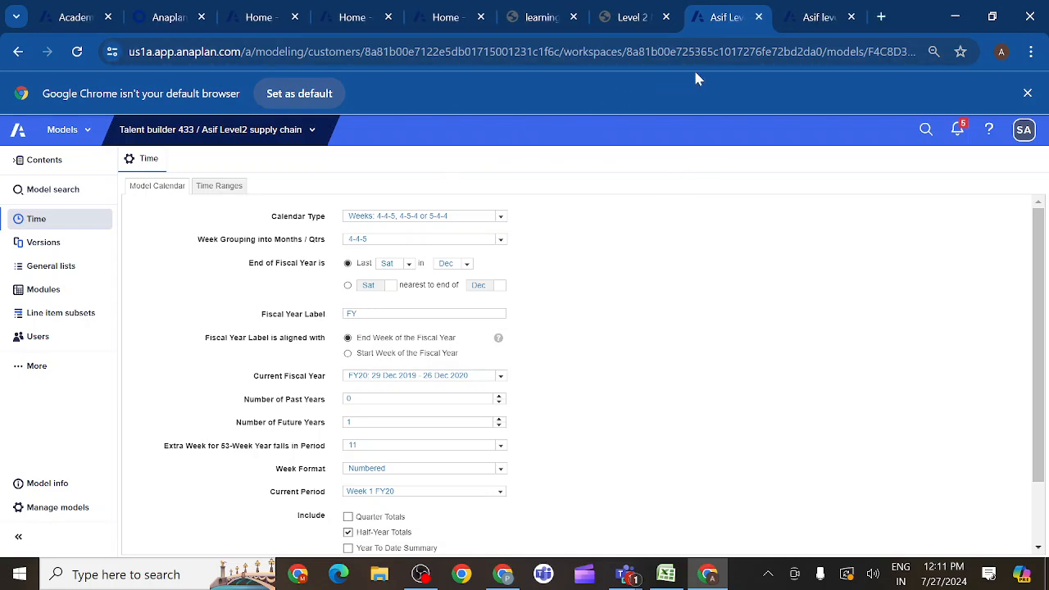
- Open the lesson Activity: Prepare Data Exports in the Level 2 Model Building course and read its Shipping Export module specification
{"action": "left_click", "coordinate": [649, 20]}
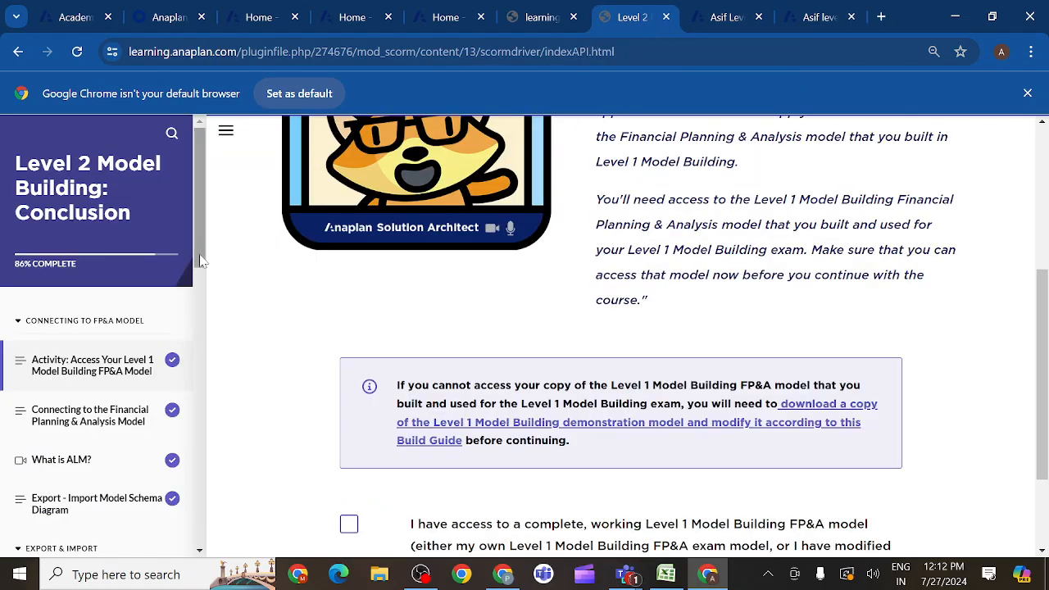
{"action": "left_click_drag", "start_coordinate": [199, 261], "coordinate": [201, 299]}
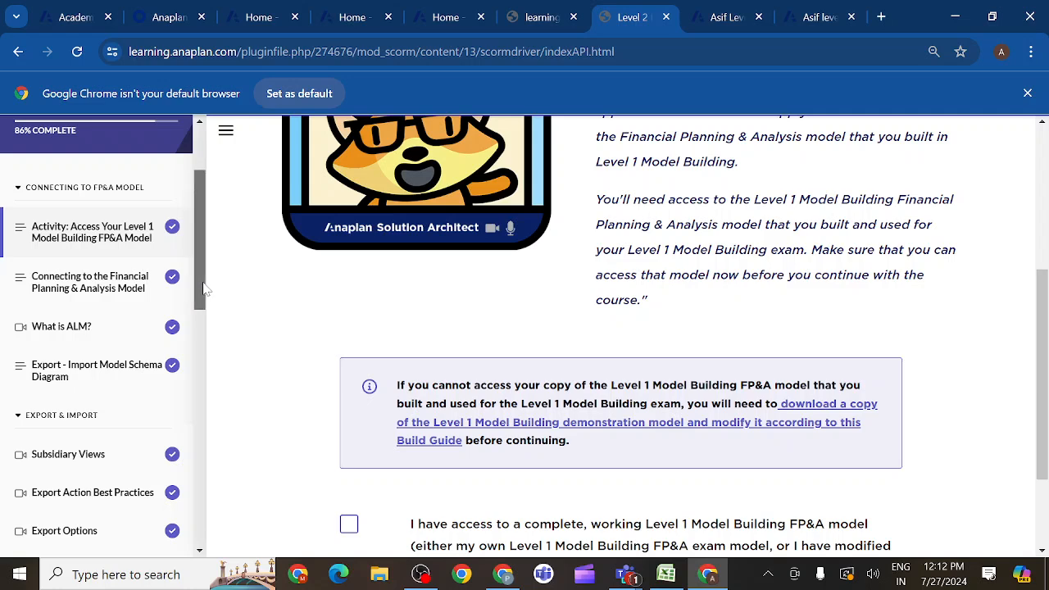
{"action": "left_click_drag", "start_coordinate": [202, 292], "coordinate": [197, 341]}
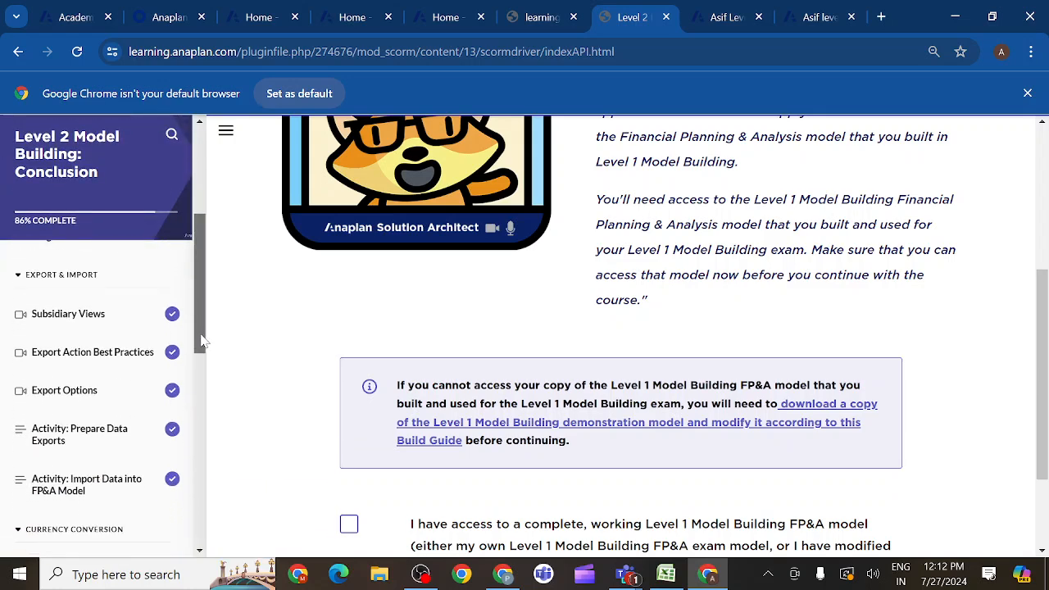
{"action": "left_click", "coordinate": [109, 426]}
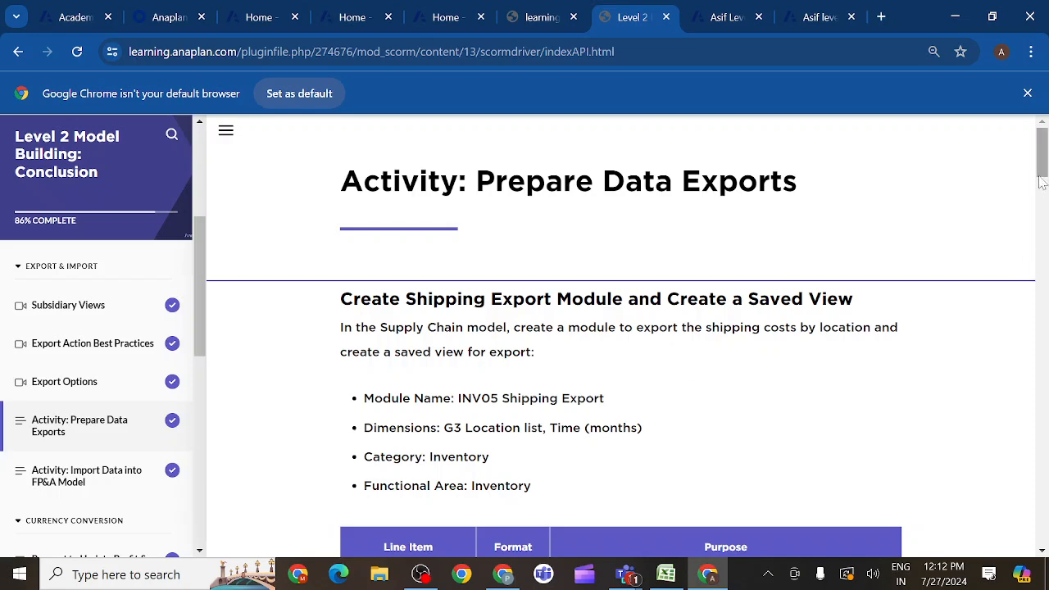
{"action": "left_click_drag", "start_coordinate": [1041, 172], "coordinate": [1044, 188]}
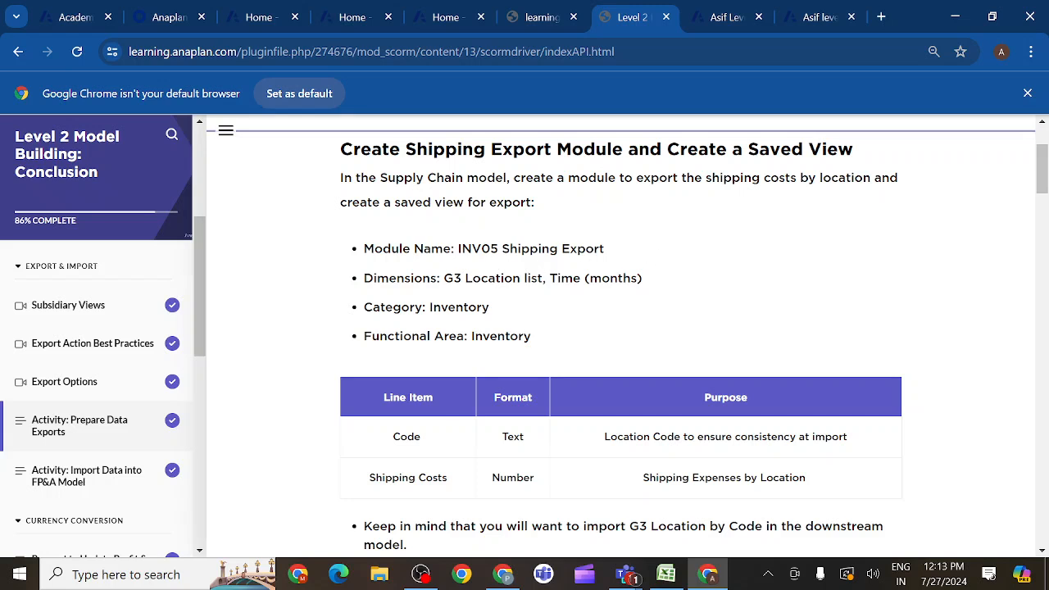
- Copy the module name INV05 Shipping Export from the lesson, and open the module list of the Level2 supply chain model
{"action": "left_click_drag", "start_coordinate": [457, 248], "coordinate": [619, 253]}
{"action": "key", "text": "ctrl+c"}
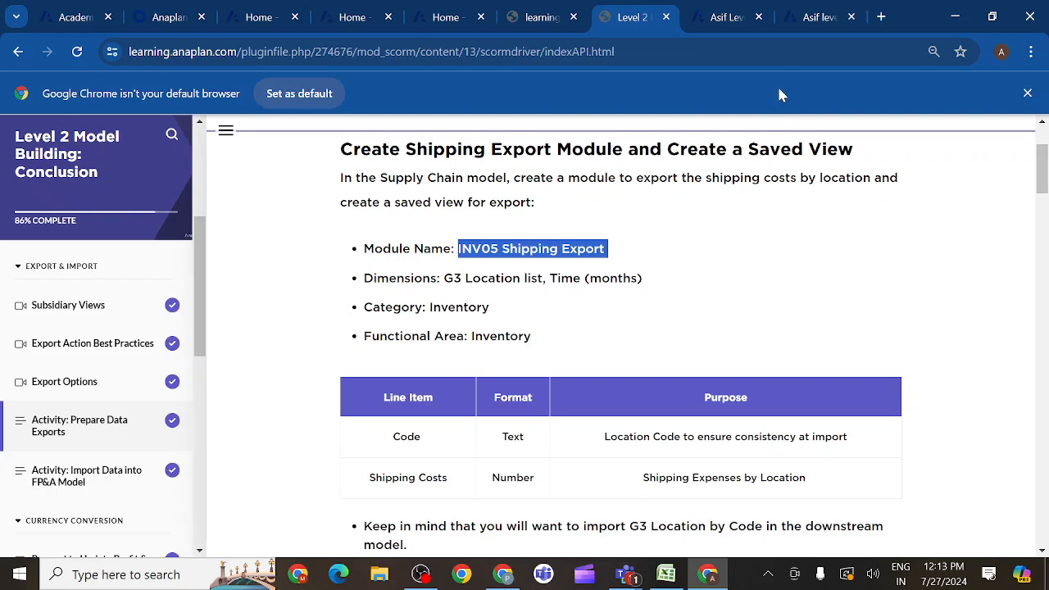
{"action": "left_click", "coordinate": [815, 21]}
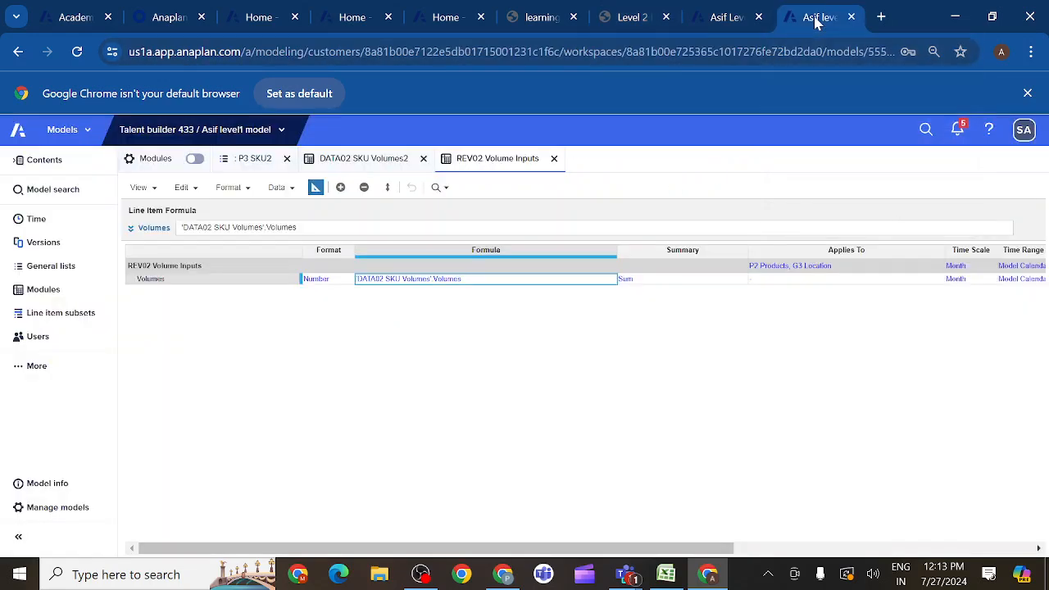
{"action": "left_click", "coordinate": [729, 18]}
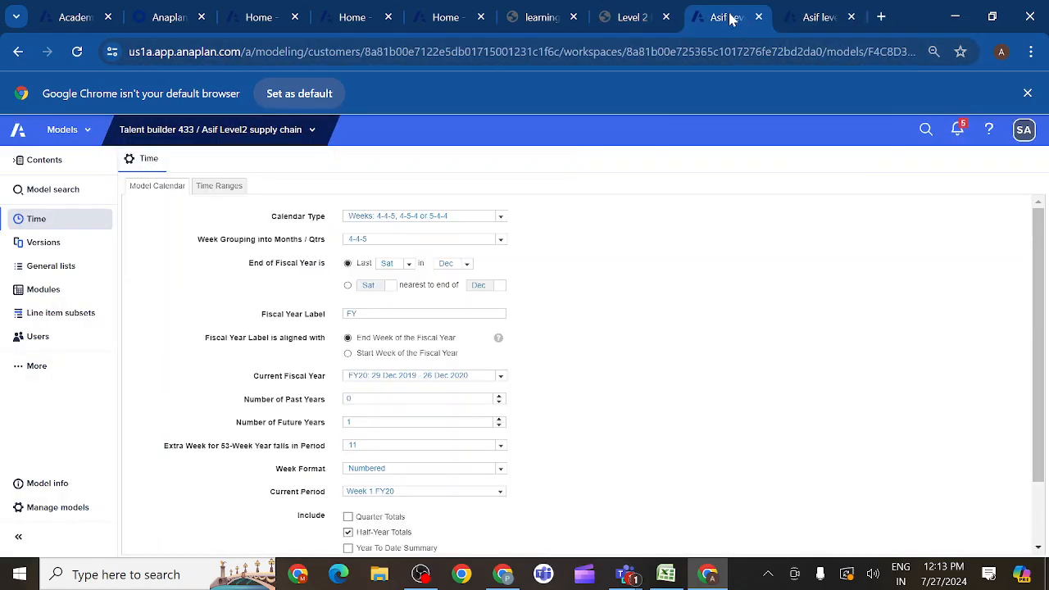
{"action": "left_click", "coordinate": [42, 290]}
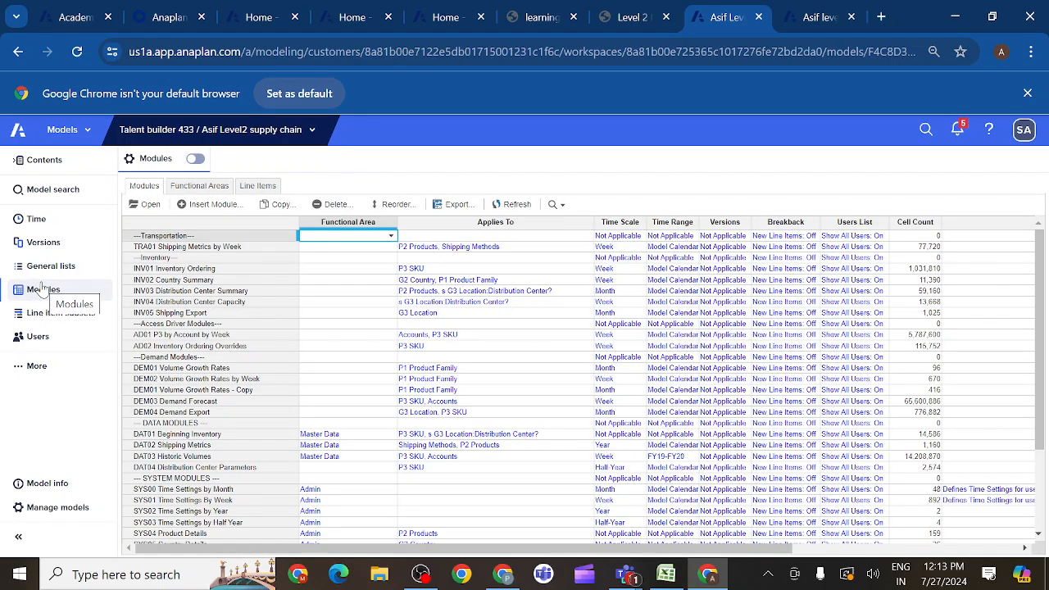
- Start a new module and name it INV05 Shipping Export 2
{"action": "left_click", "coordinate": [152, 313]}
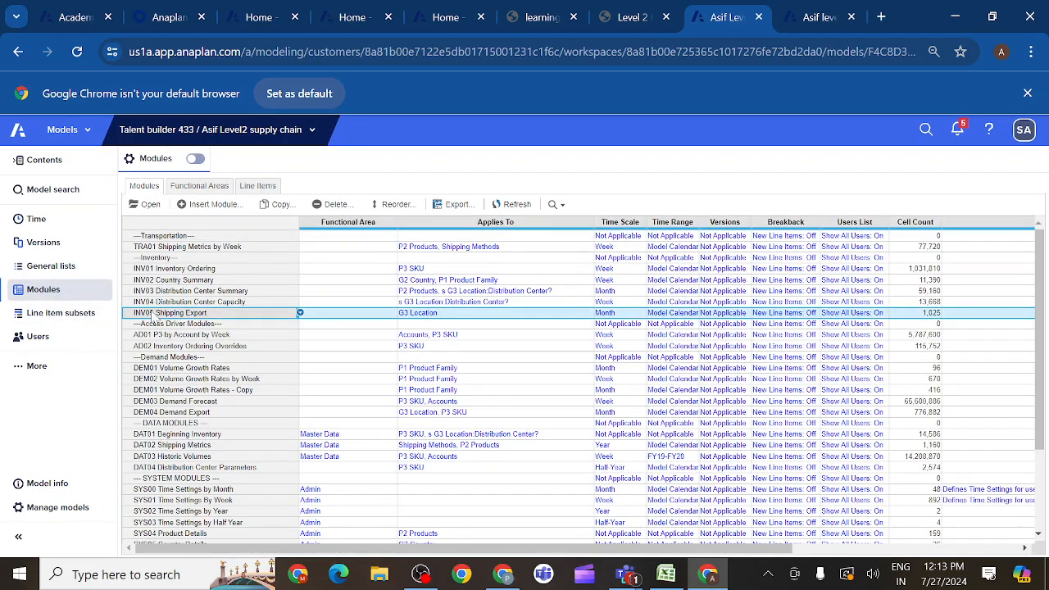
{"action": "left_click", "coordinate": [211, 205]}
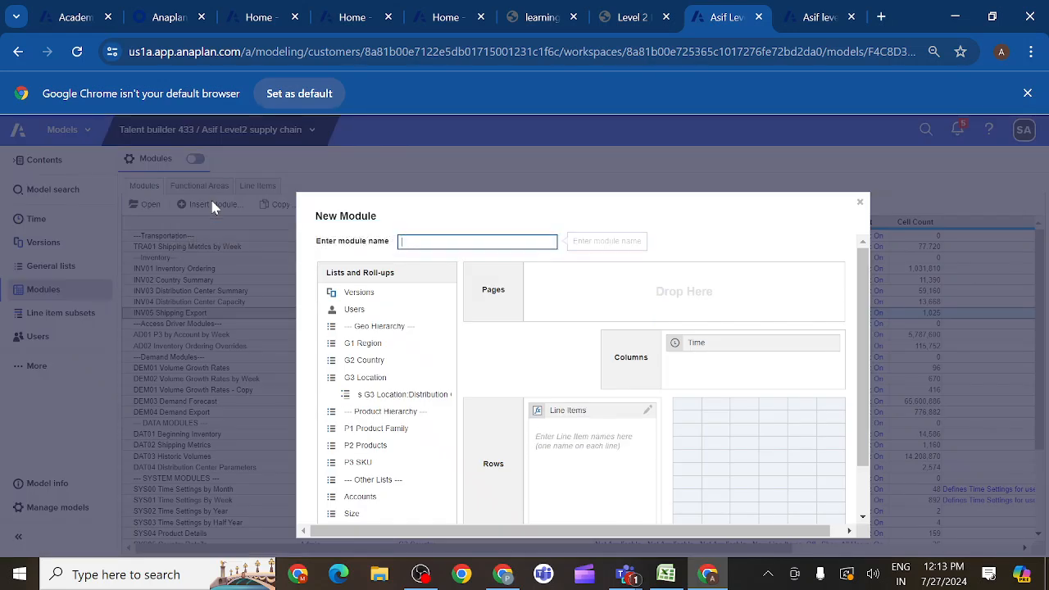
{"action": "key", "text": "ctrl+v"}
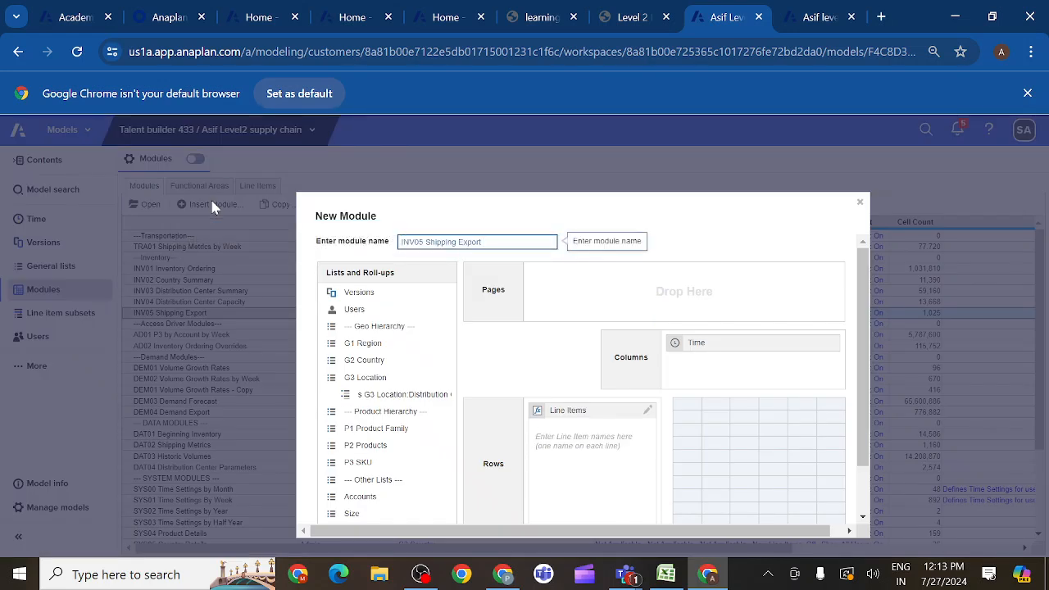
{"action": "type", "text": "2"}
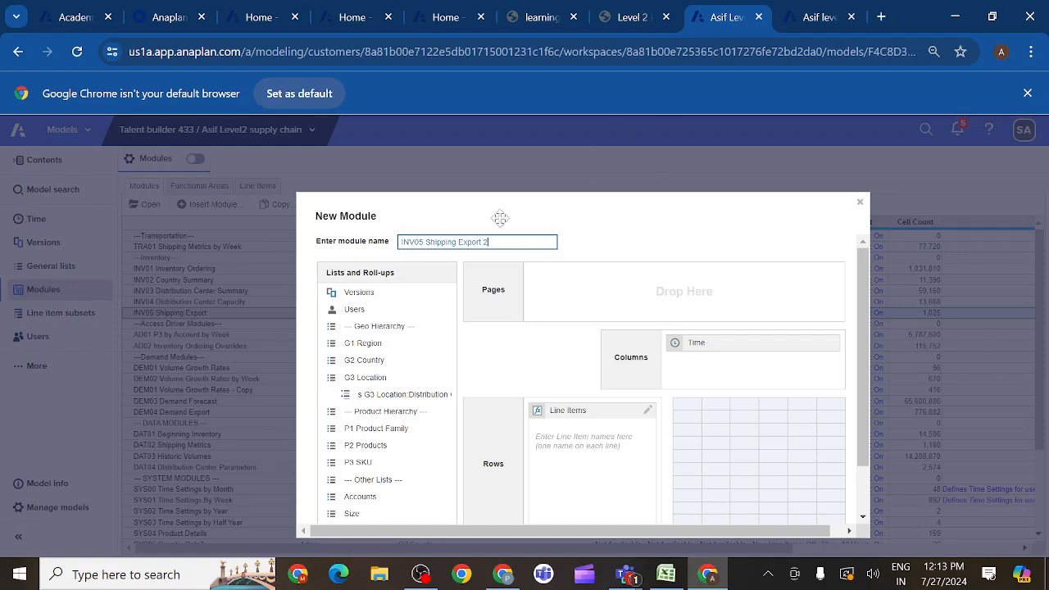
- Check the required dimensions in the lesson and add the G3 Location list to the new module's pages
{"action": "left_click", "coordinate": [653, 21]}
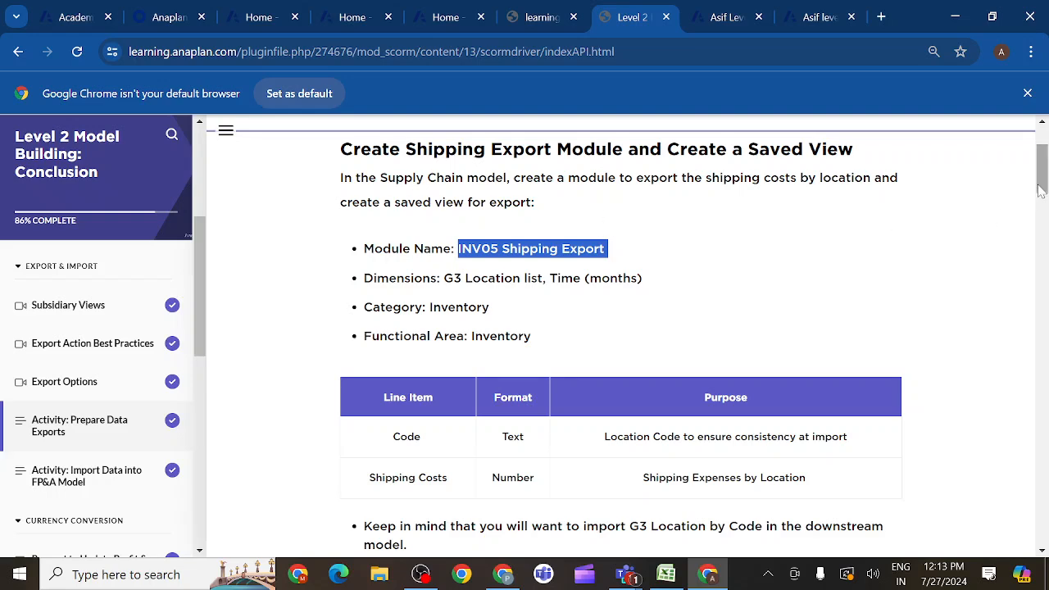
{"action": "left_click_drag", "start_coordinate": [1040, 188], "coordinate": [1041, 198]}
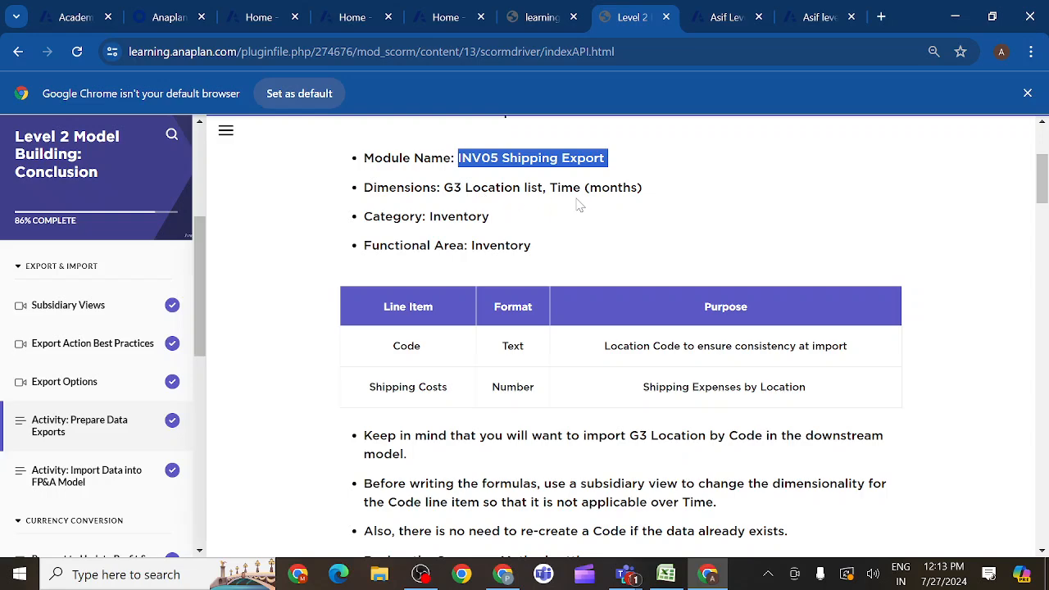
{"action": "left_click", "coordinate": [747, 25]}
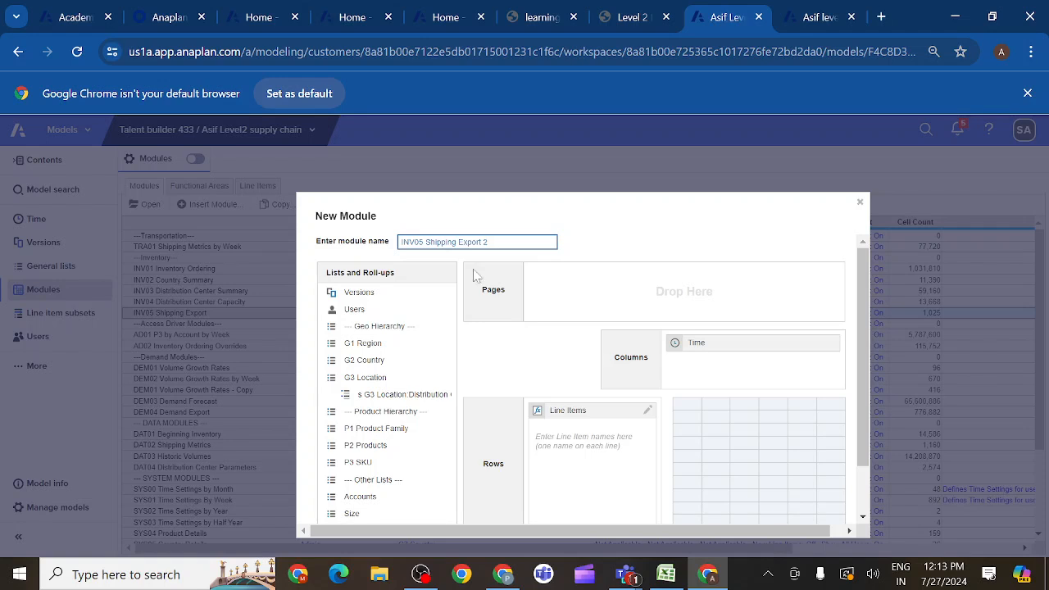
{"action": "left_click_drag", "start_coordinate": [365, 377], "coordinate": [586, 305]}
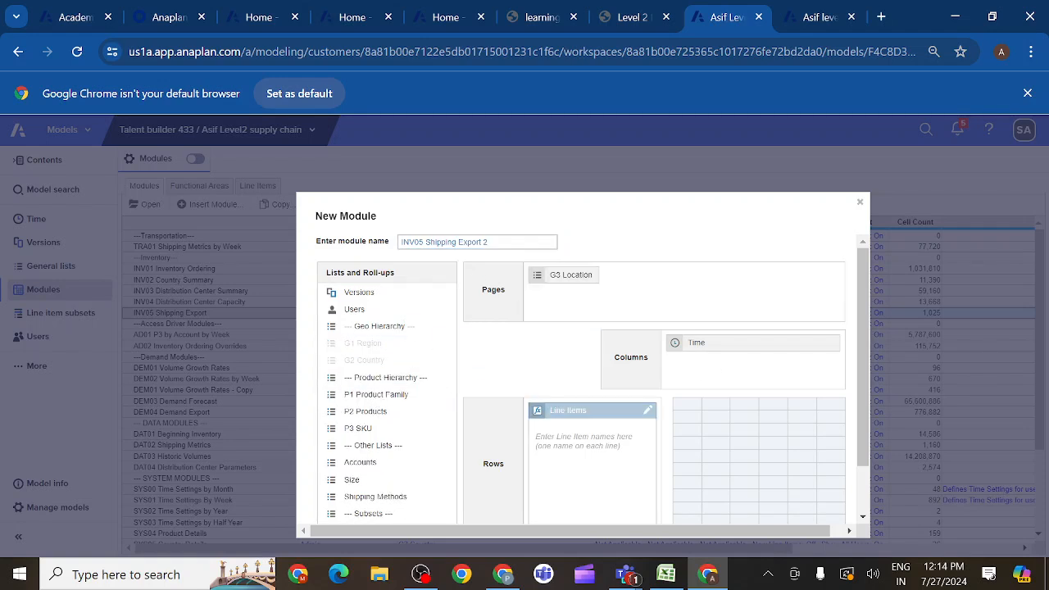
- Copy the line item name Code from the lesson's table into the new module's line items
{"action": "left_click", "coordinate": [590, 458]}
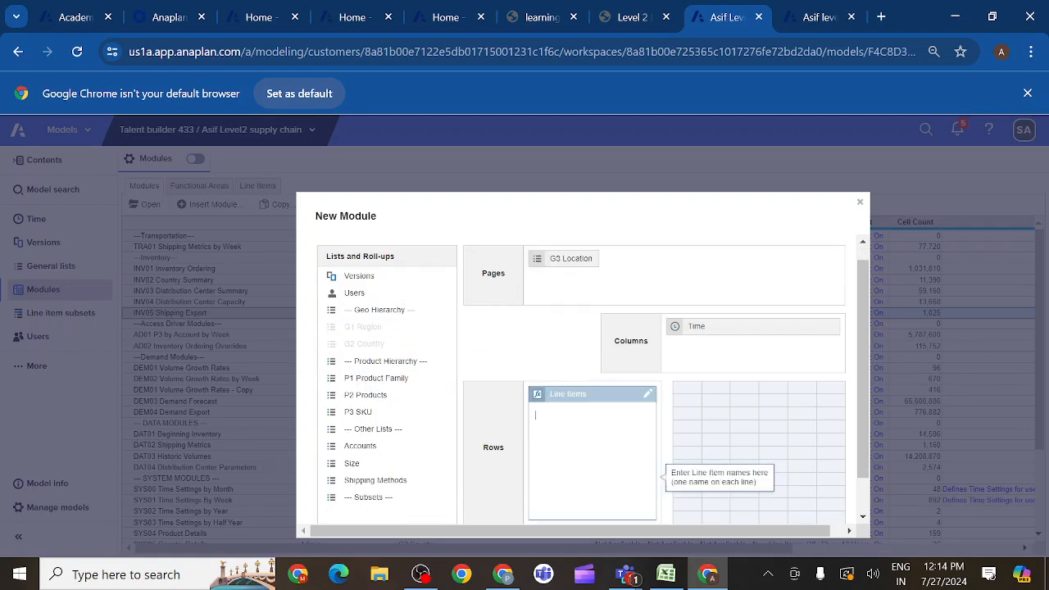
{"action": "left_click", "coordinate": [635, 17]}
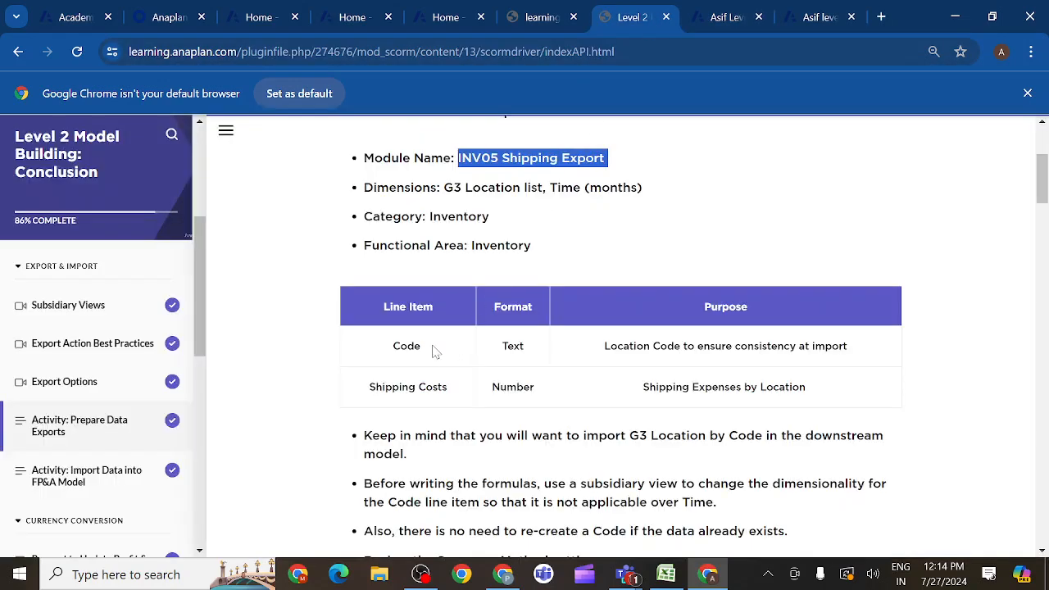
{"action": "left_click_drag", "start_coordinate": [425, 348], "coordinate": [392, 353]}
{"action": "key", "text": "ctrl+c"}
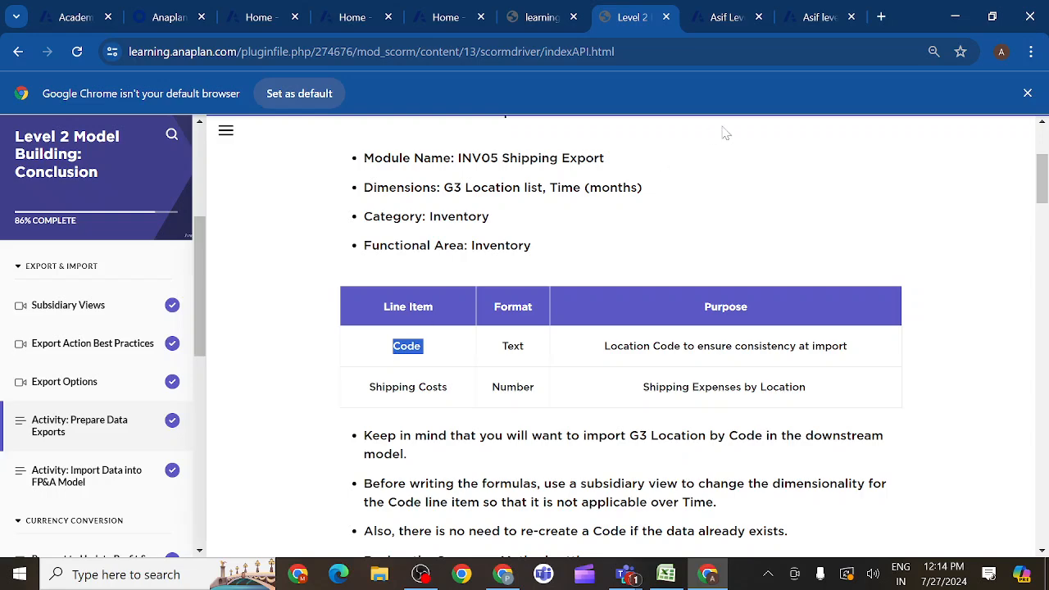
{"action": "left_click", "coordinate": [725, 29]}
{"action": "key", "text": "ctrl+v"}
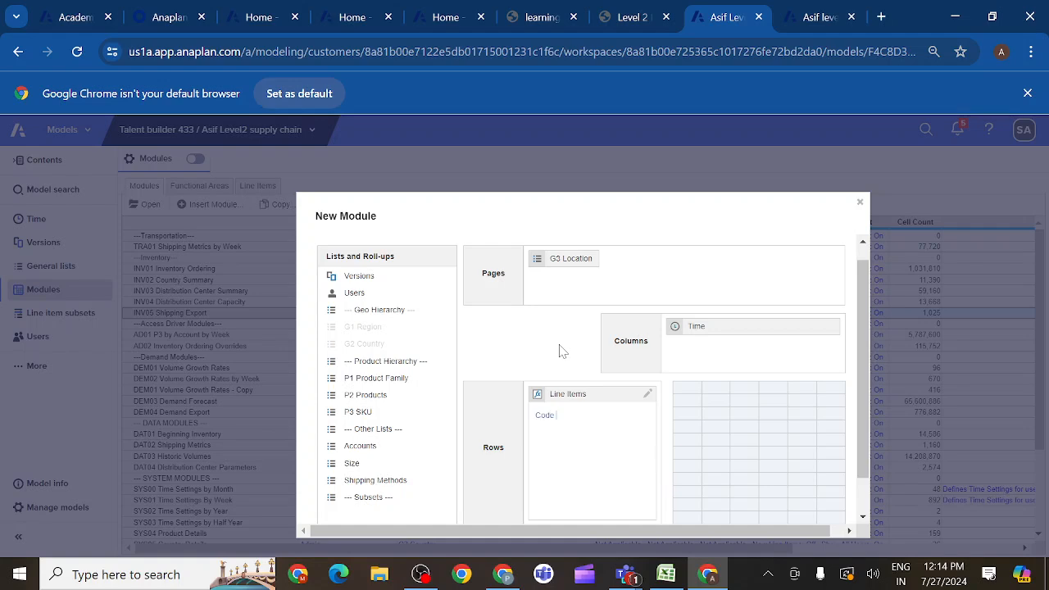
- Add Shipping Costs from the lesson's table as the second line item and create the module
{"action": "left_click", "coordinate": [649, 20]}
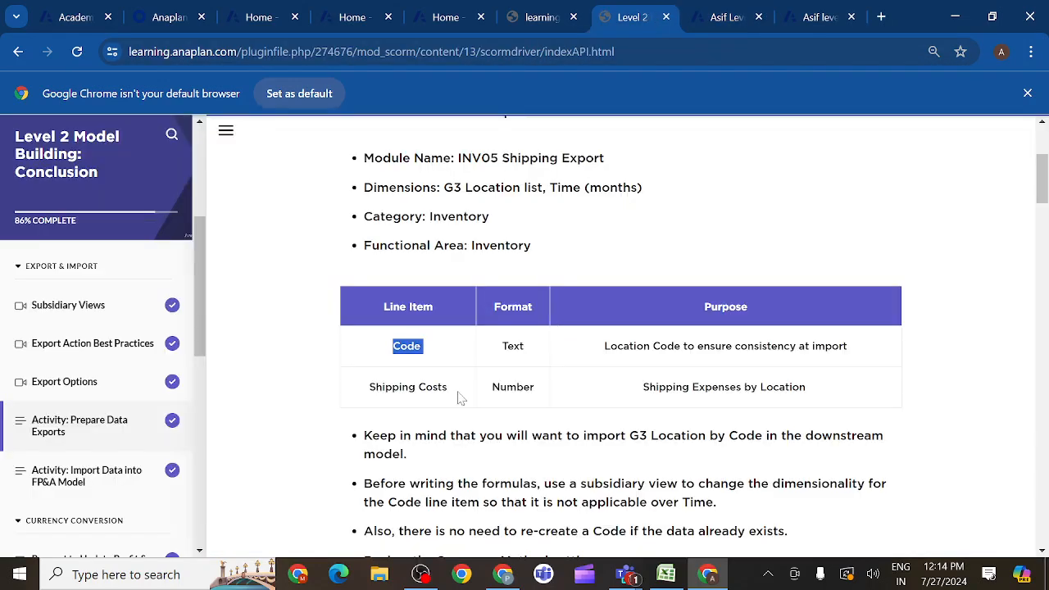
{"action": "left_click_drag", "start_coordinate": [451, 389], "coordinate": [370, 394]}
{"action": "key", "text": "ctrl+c"}
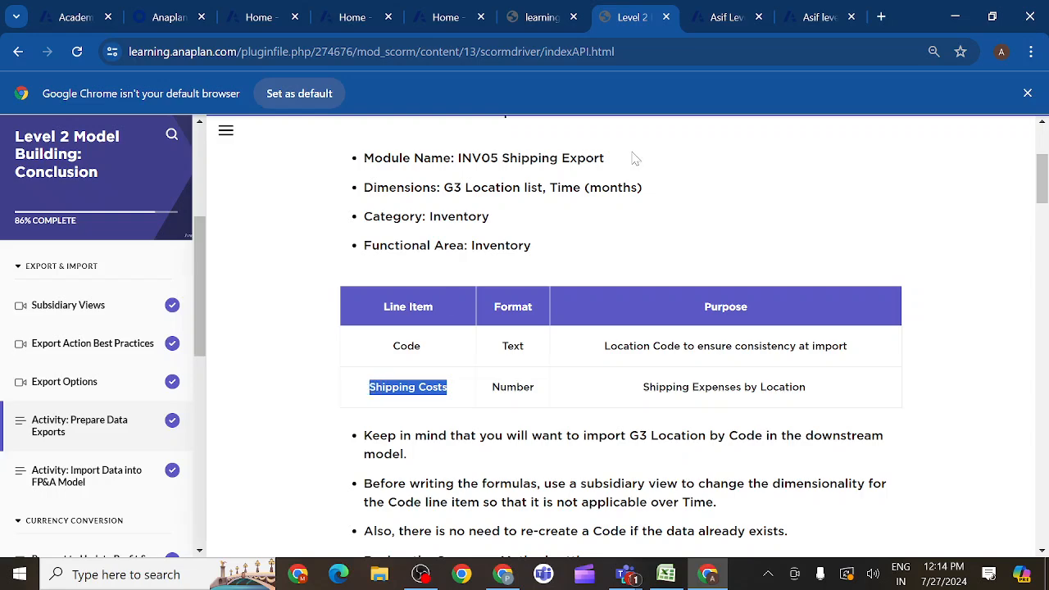
{"action": "left_click", "coordinate": [718, 20]}
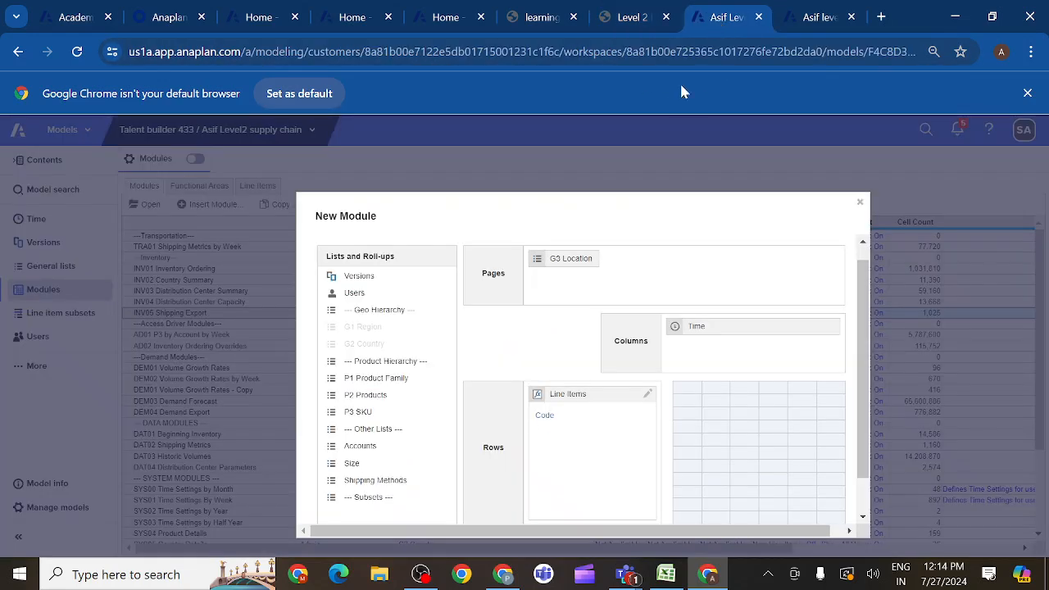
{"action": "key", "text": "ctrl+v"}
{"action": "scroll", "coordinate": [862, 441], "scroll_direction": "down", "scroll_amount": 1}
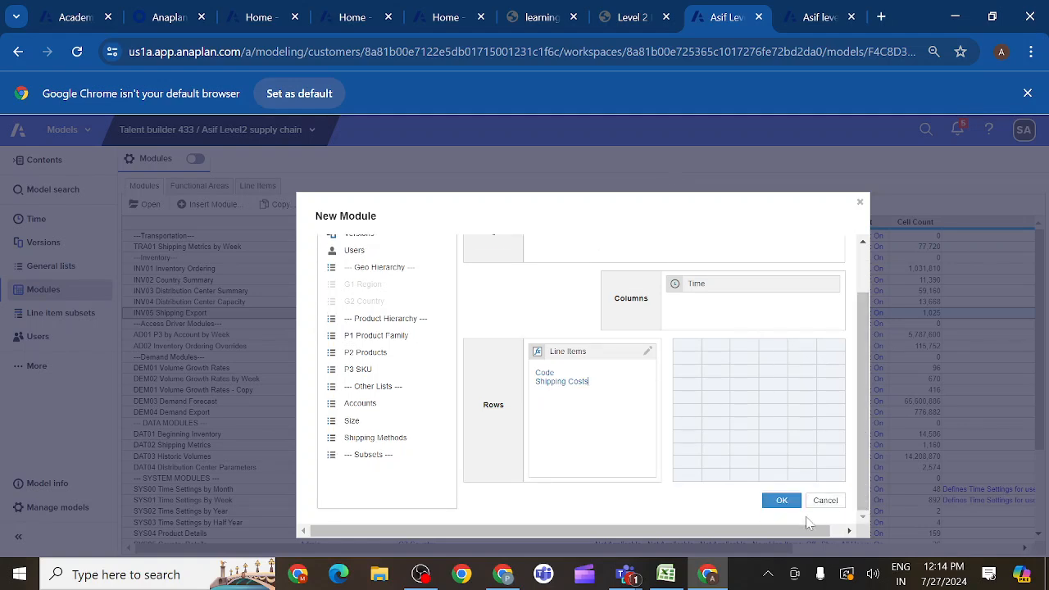
{"action": "left_click", "coordinate": [780, 501]}
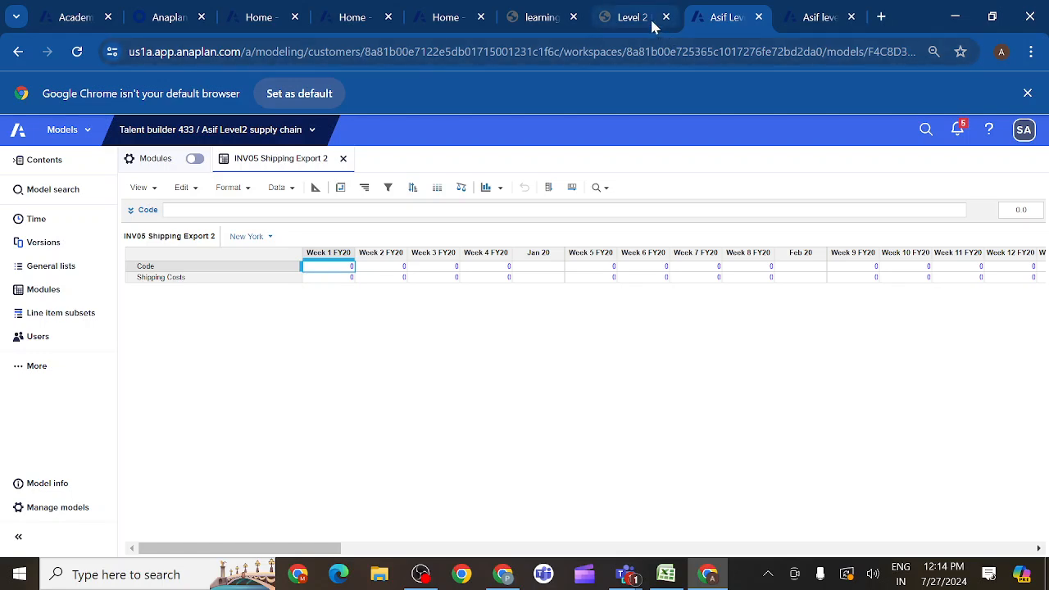
- Check the line item formats in the lesson, look at the Teams meeting window, and return to the new module in Chrome
{"action": "left_click", "coordinate": [633, 17]}
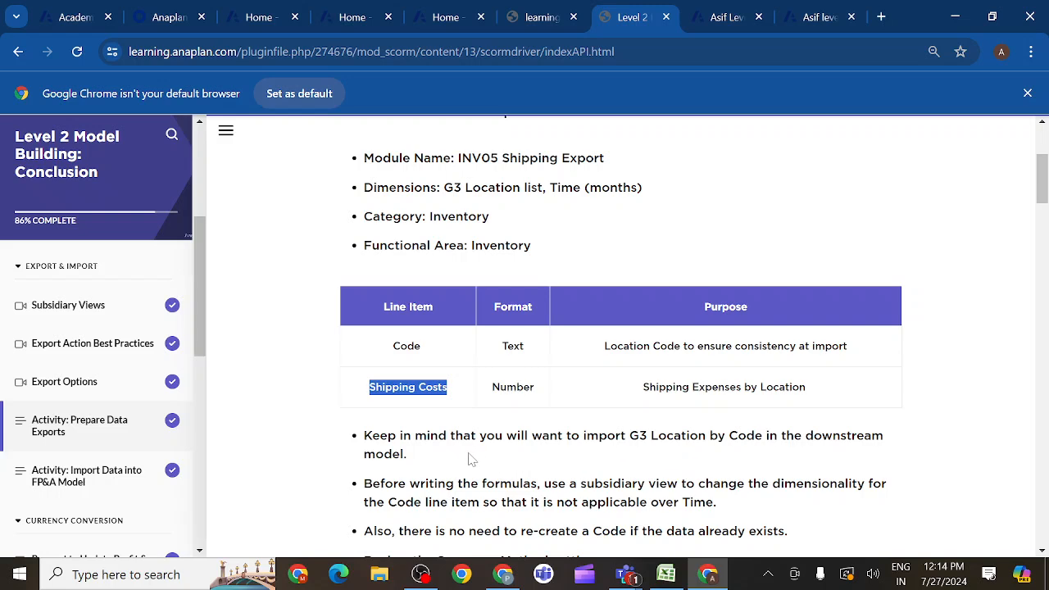
{"action": "left_click", "coordinate": [719, 18]}
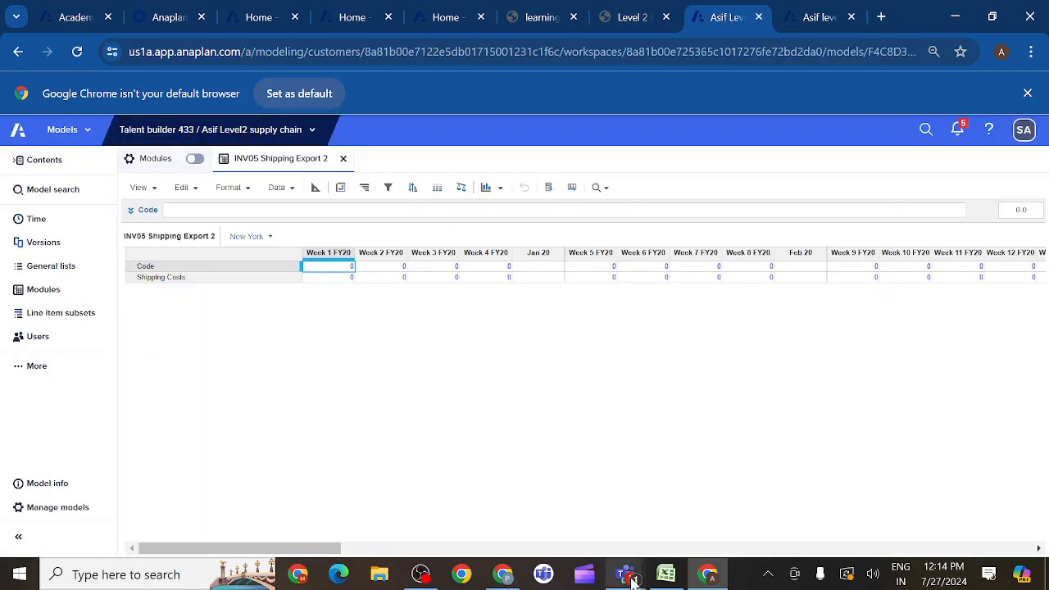
{"action": "mouse_move", "coordinate": [631, 582]}
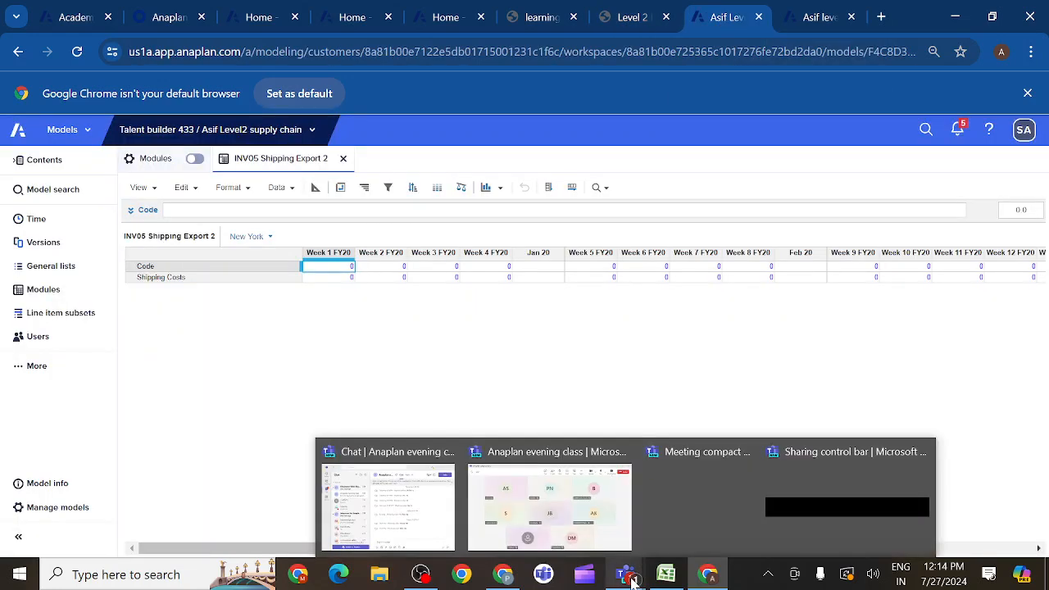
{"action": "left_click", "coordinate": [534, 517]}
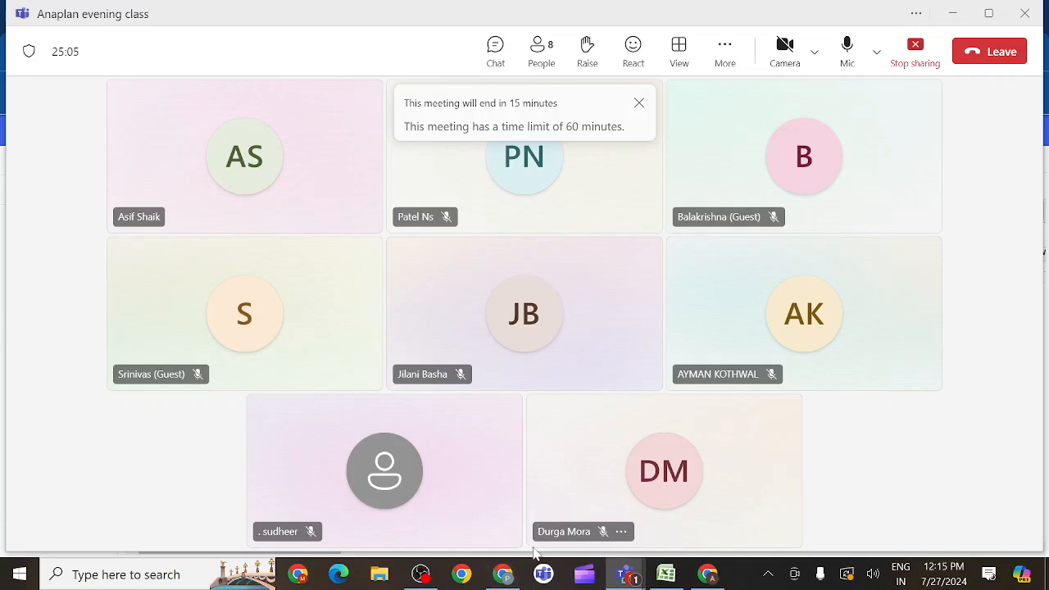
{"action": "left_click", "coordinate": [707, 568]}
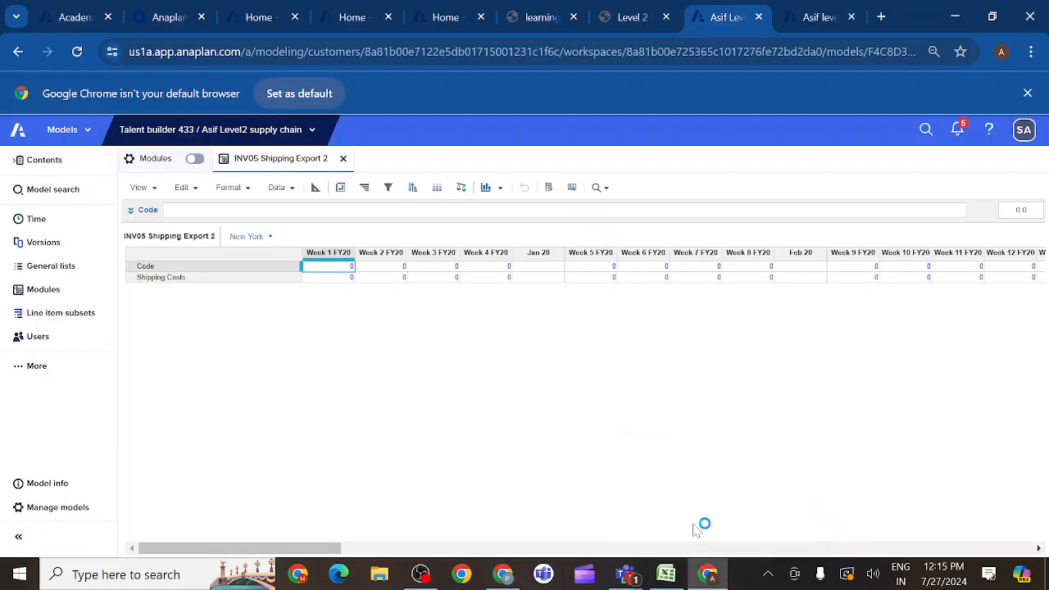
- In the INV05 Shipping Export 2 blueprint, set the Code line item's format to Text with the General text type
{"action": "left_click", "coordinate": [316, 190]}
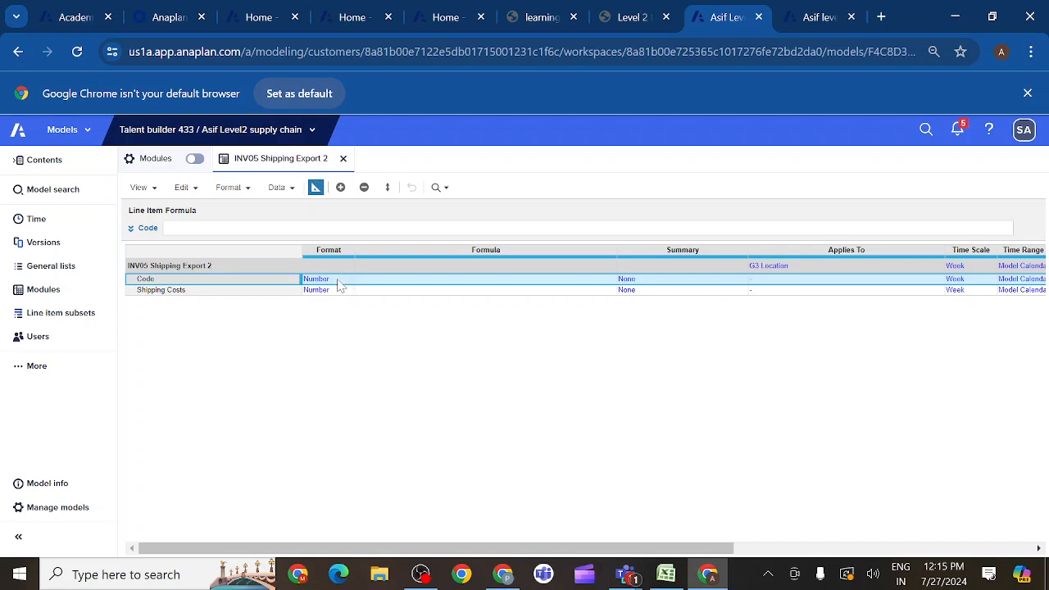
{"action": "left_click", "coordinate": [346, 282]}
{"action": "left_click", "coordinate": [348, 280]}
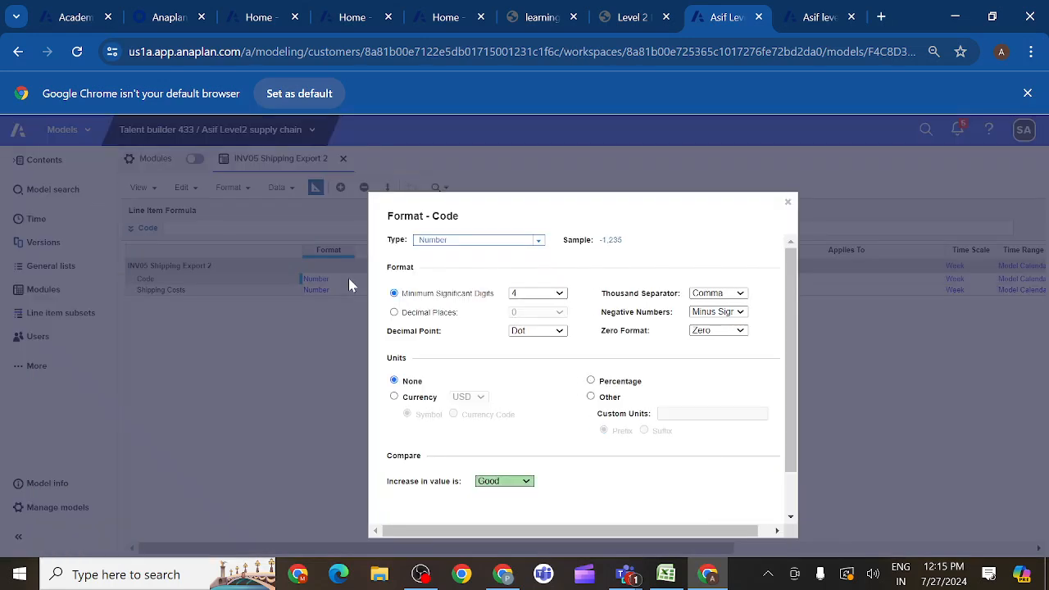
{"action": "left_click", "coordinate": [539, 240]}
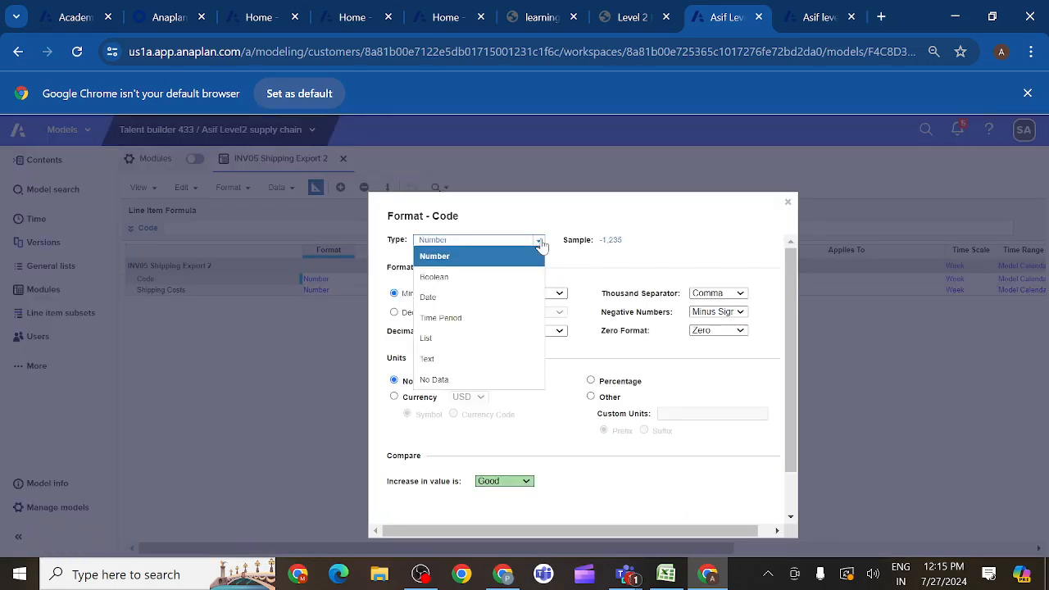
{"action": "left_click", "coordinate": [450, 362]}
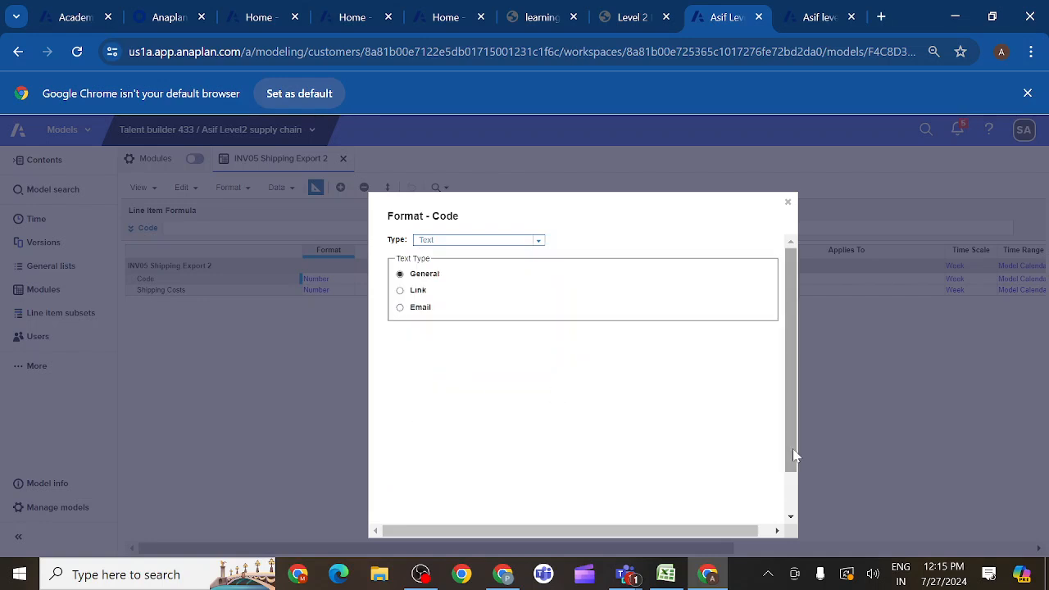
{"action": "left_click_drag", "start_coordinate": [792, 448], "coordinate": [791, 492]}
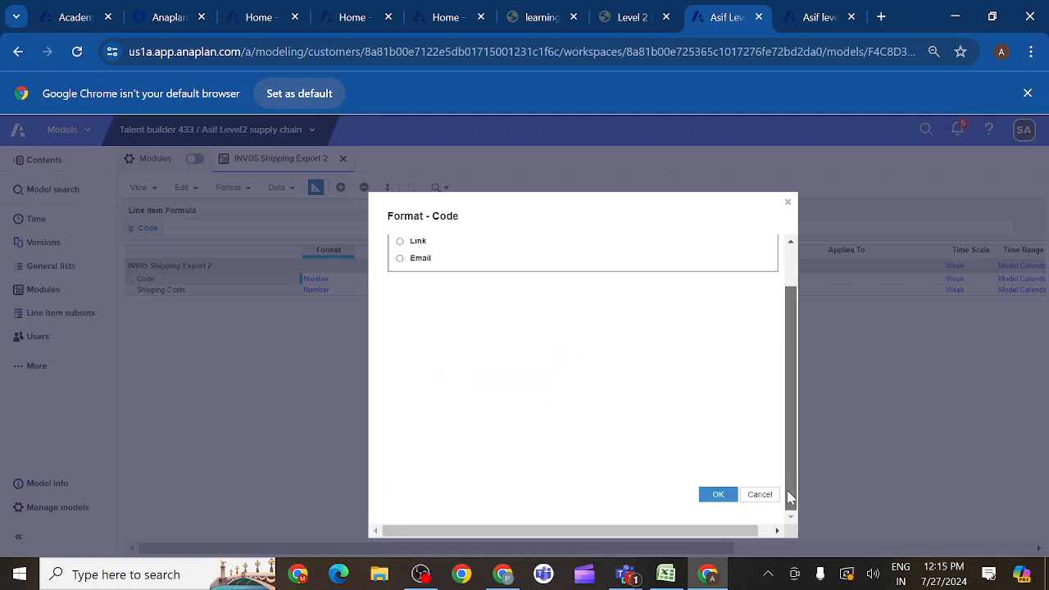
{"action": "left_click", "coordinate": [718, 495]}
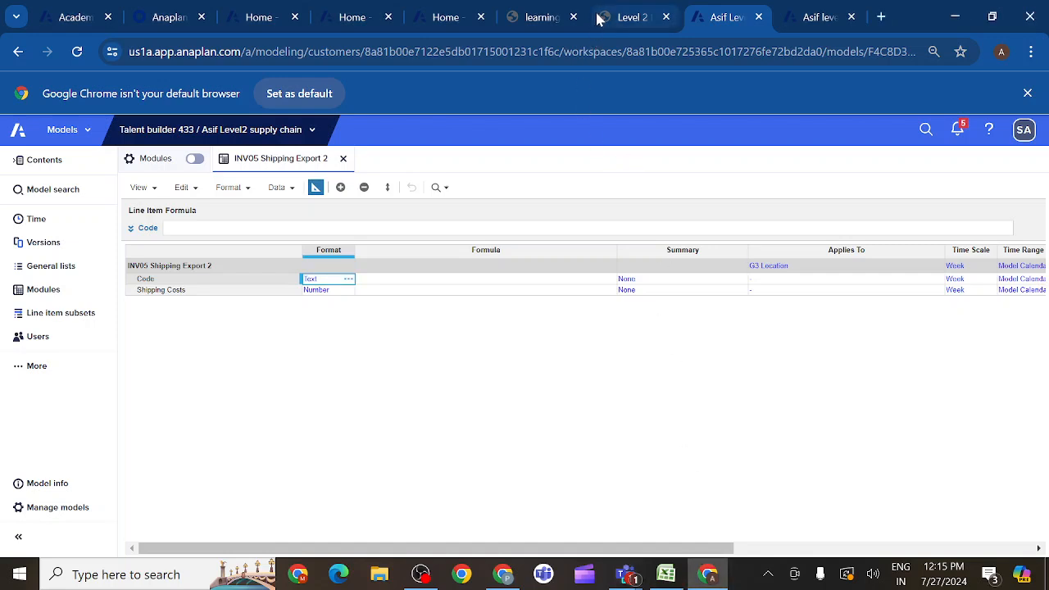
- Switch to the Anaplan evening class meeting in Teams and share the entire screen with sound included
{"action": "mouse_move", "coordinate": [598, 19]}
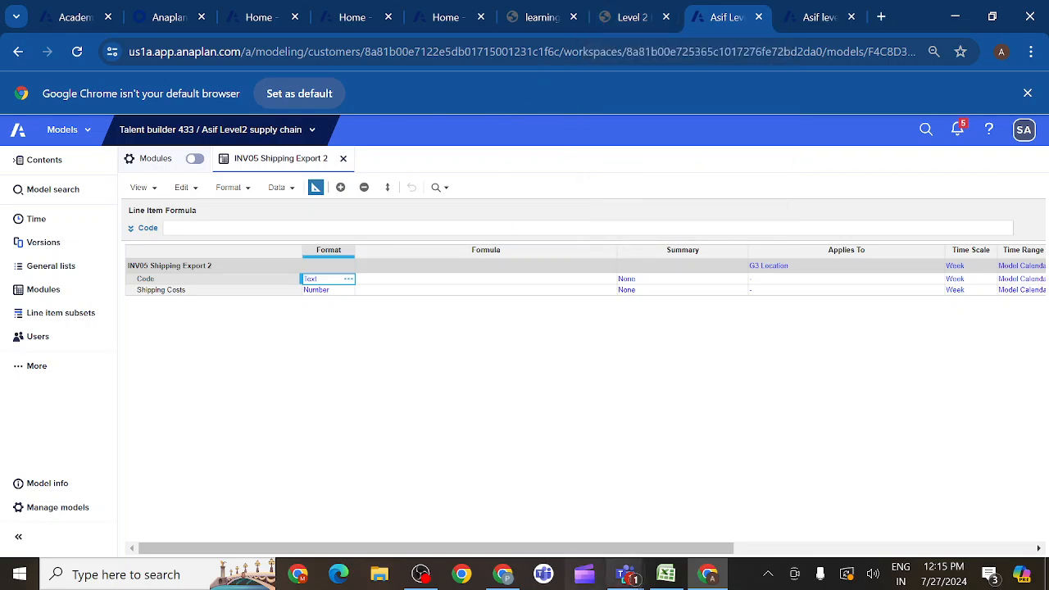
{"action": "mouse_move", "coordinate": [623, 579]}
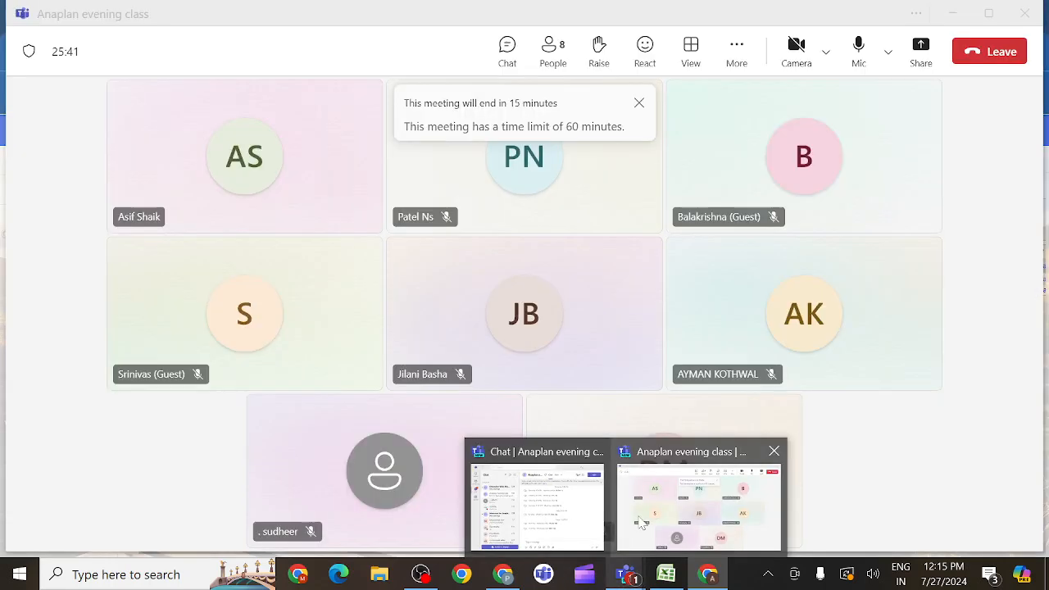
{"action": "left_click", "coordinate": [643, 521]}
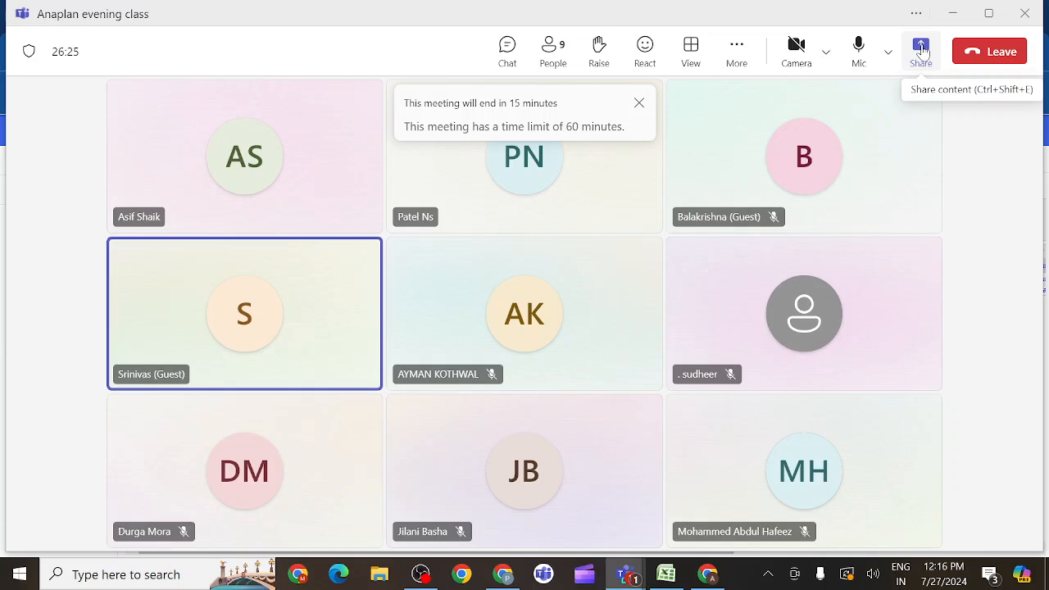
{"action": "left_click", "coordinate": [917, 67]}
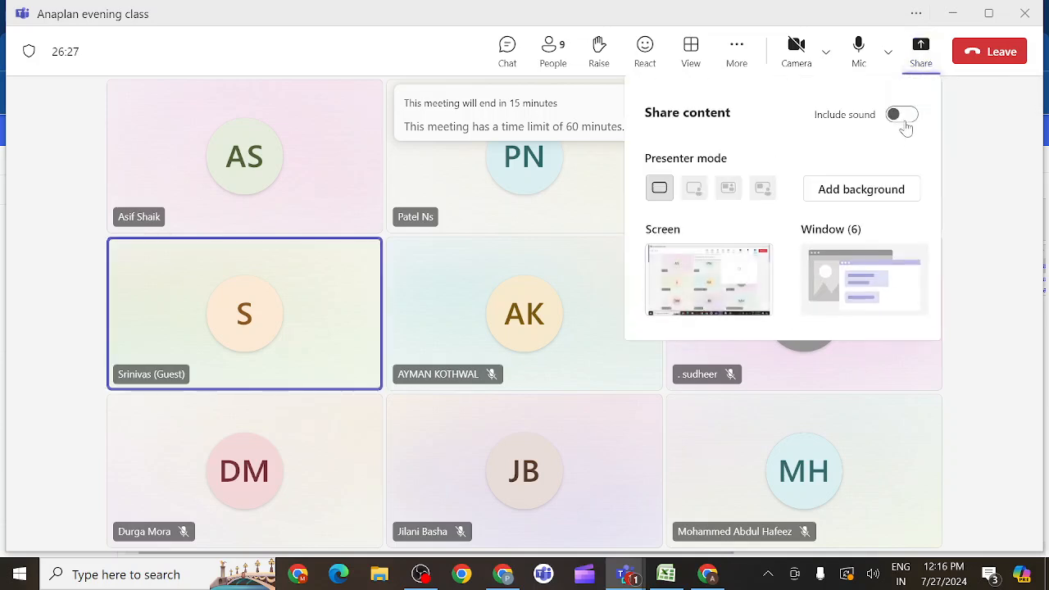
{"action": "left_click", "coordinate": [904, 117]}
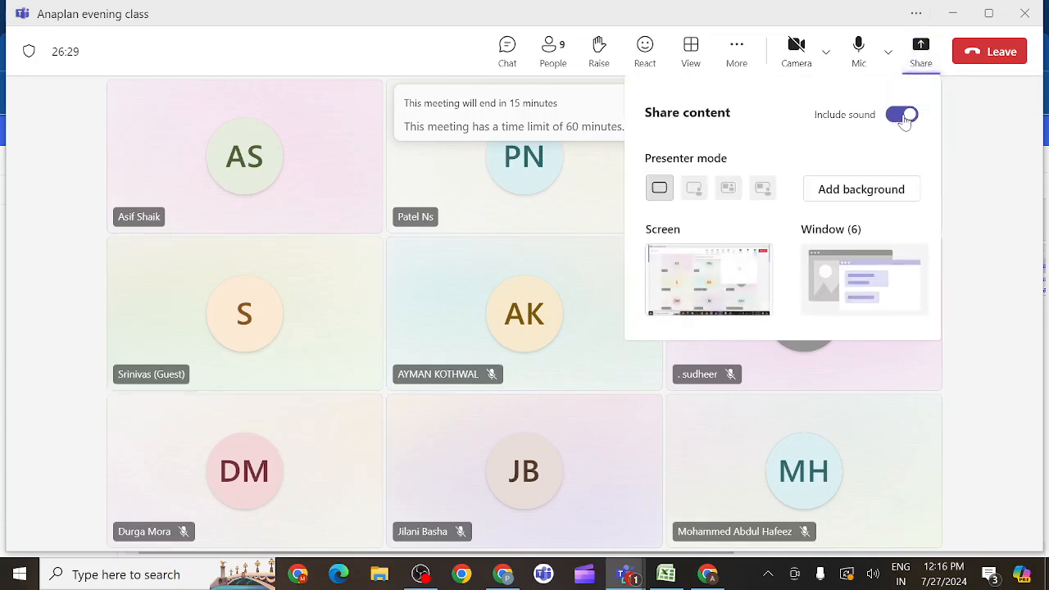
{"action": "left_click", "coordinate": [733, 282]}
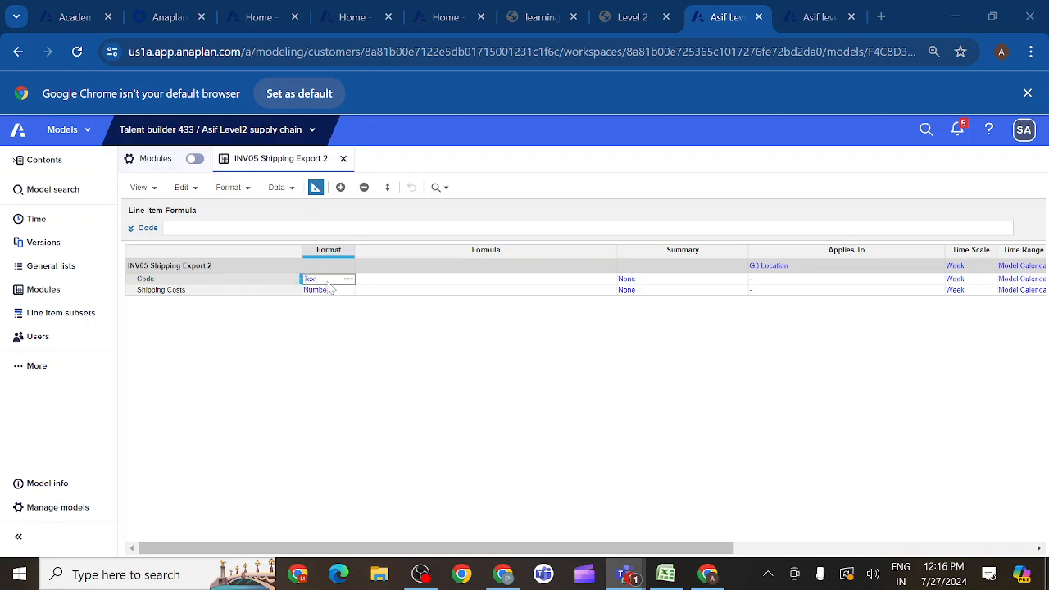
- Set the time scale of the INV05 Shipping Export 2 module and its Code and Shipping Costs line items to Month
{"action": "left_click", "coordinate": [955, 267]}
{"action": "left_click", "coordinate": [990, 265]}
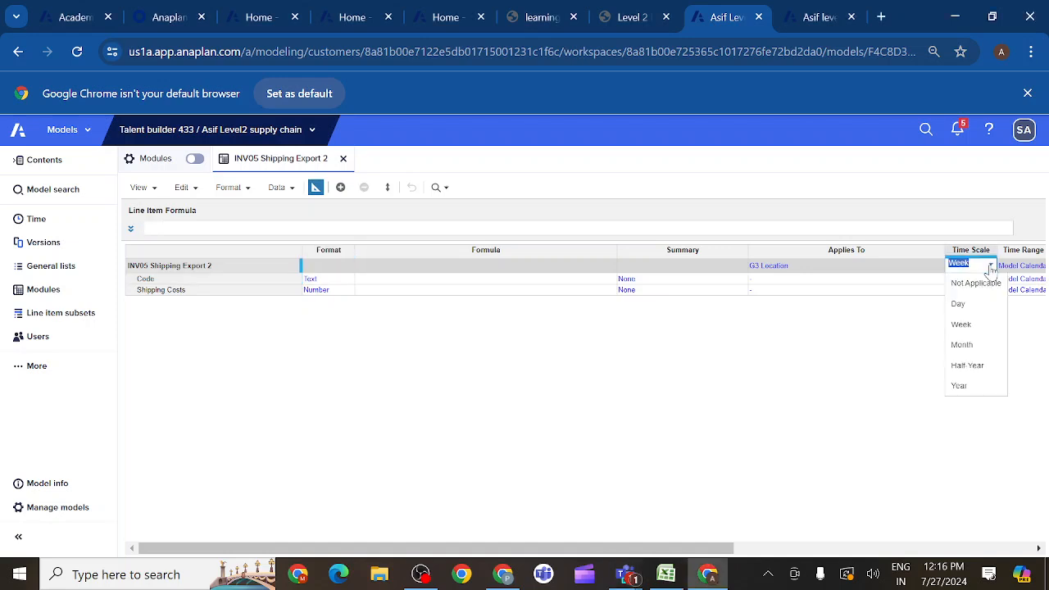
{"action": "left_click", "coordinate": [961, 345]}
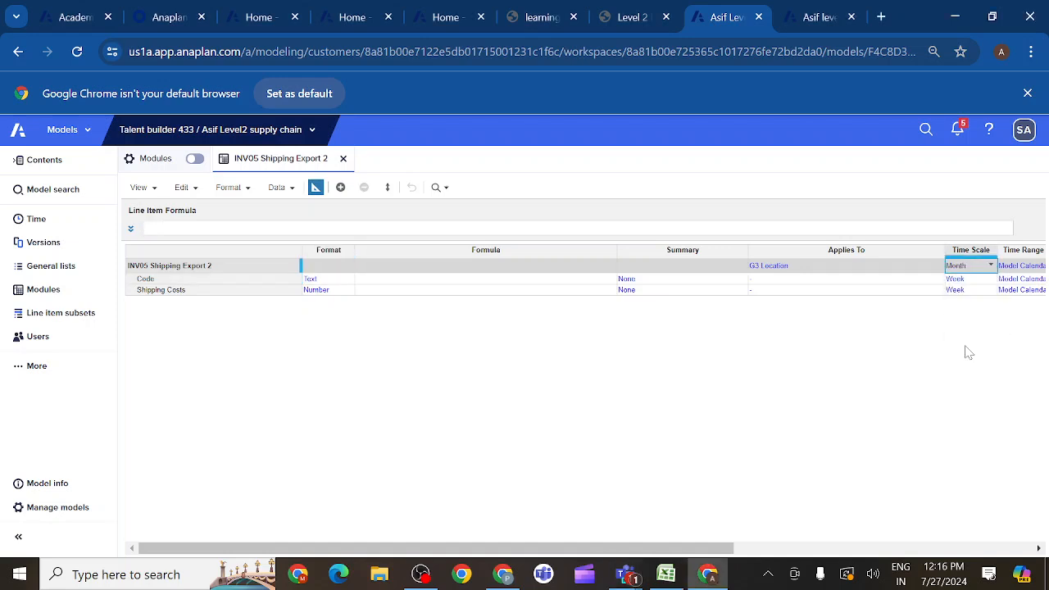
{"action": "key", "text": "ctrl+c"}
{"action": "left_click", "coordinate": [971, 280]}
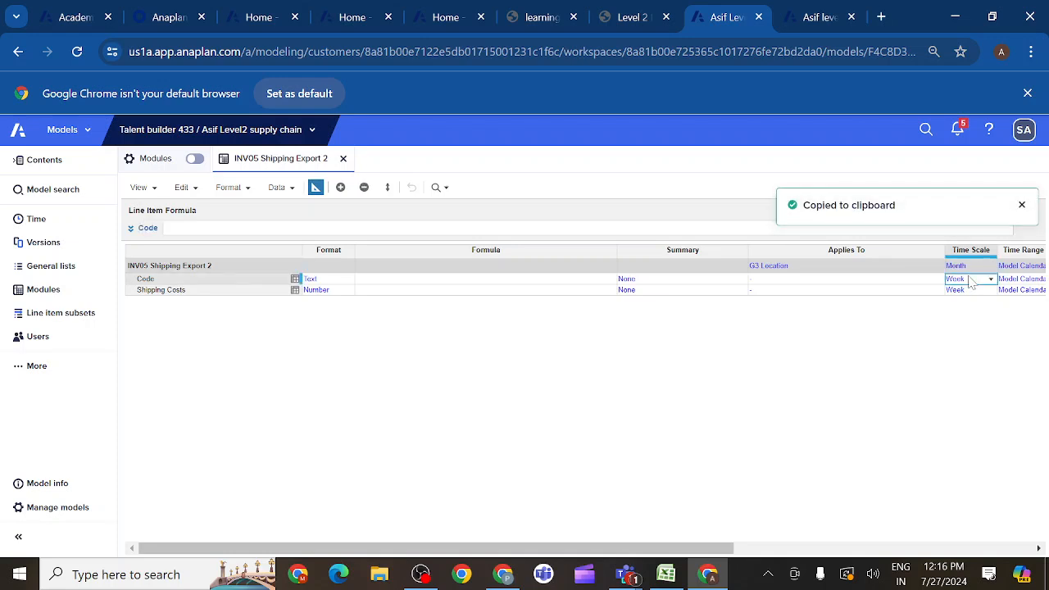
{"action": "key", "text": "shift+Down"}
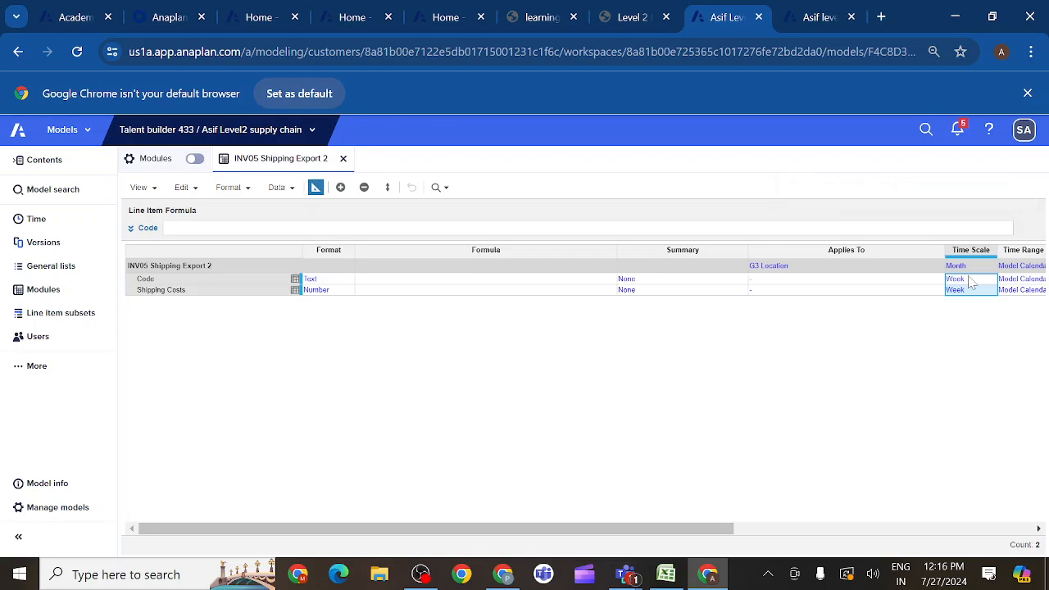
{"action": "key", "text": "ctrl+v"}
- Read the lesson's notes on dimensionality and set the Code line item's time scale to Not Applicable in the blueprint
{"action": "left_click", "coordinate": [654, 18]}
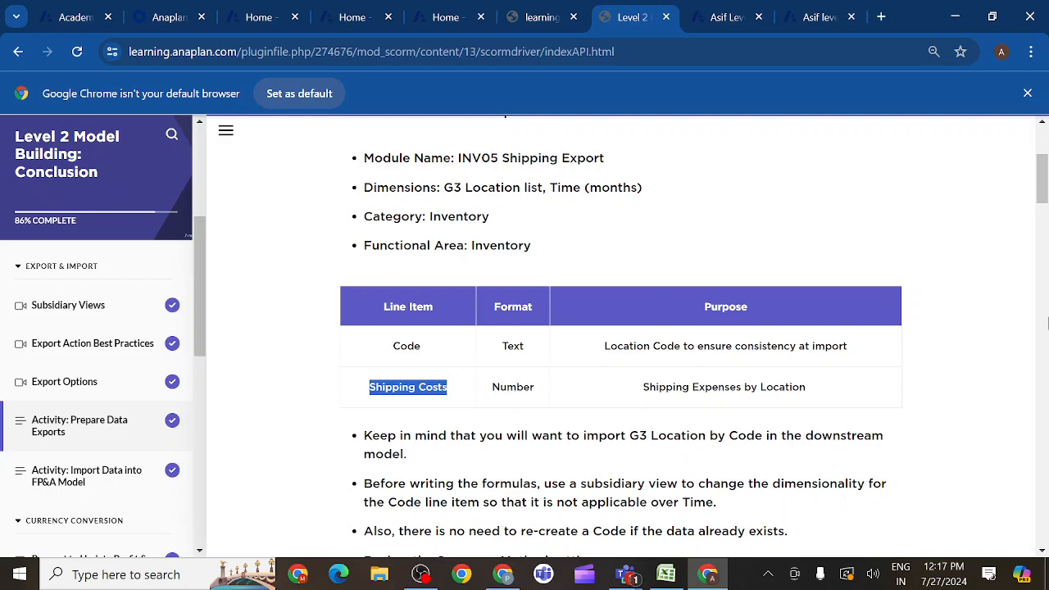
{"action": "scroll", "coordinate": [1043, 195], "scroll_direction": "down", "scroll_amount": 2}
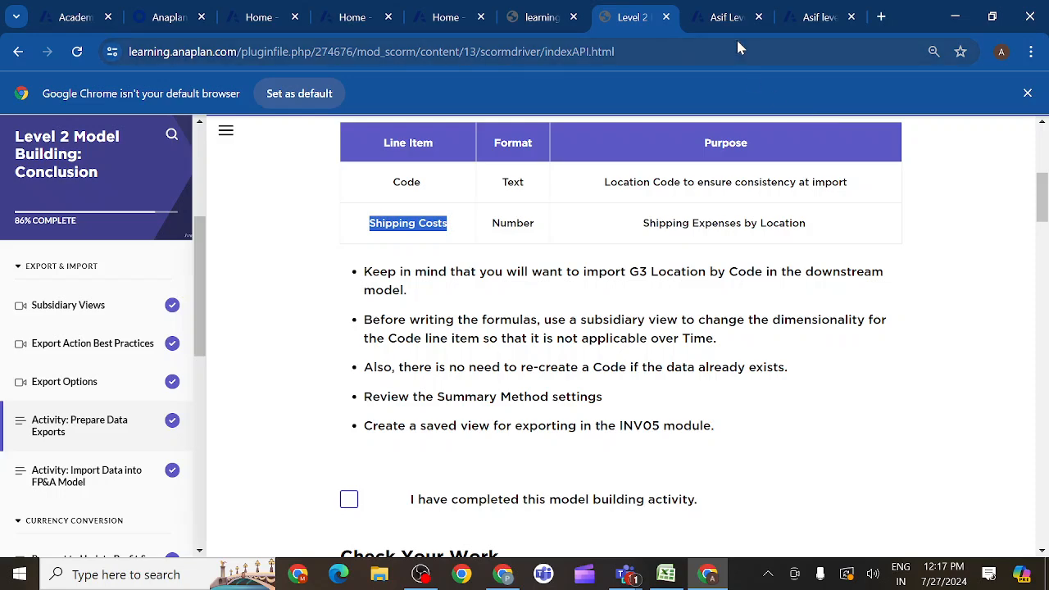
{"action": "left_click", "coordinate": [725, 19]}
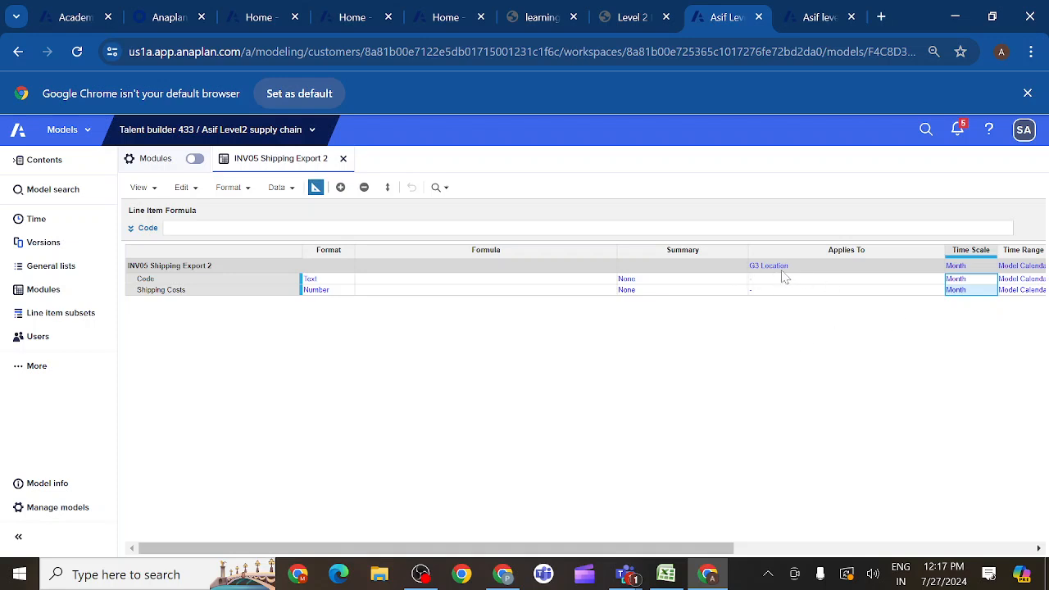
{"action": "left_click", "coordinate": [312, 279]}
{"action": "left_click", "coordinate": [246, 290]}
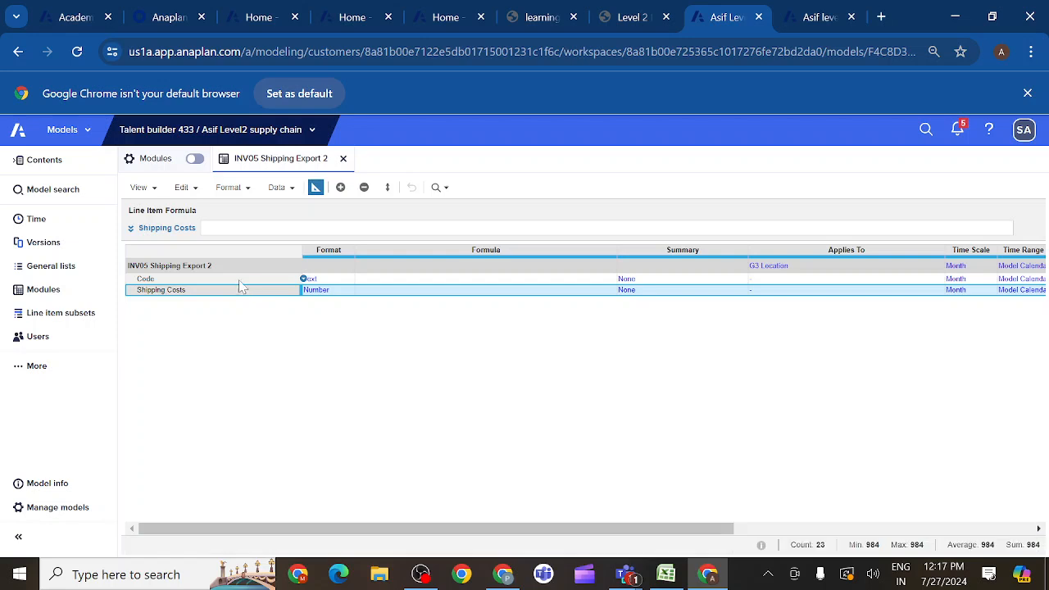
{"action": "left_click", "coordinate": [235, 280]}
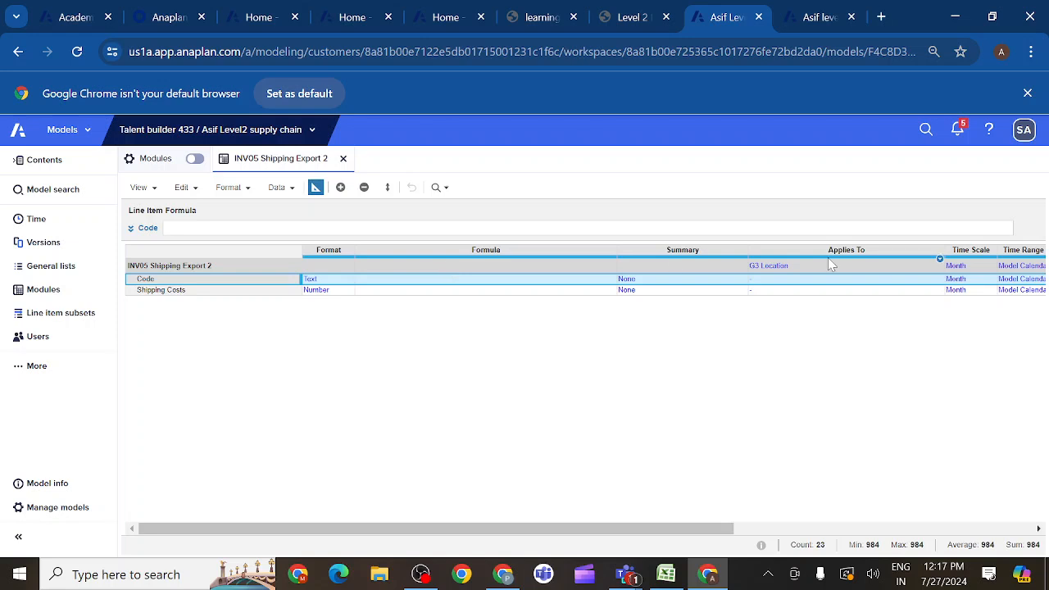
{"action": "left_click", "coordinate": [964, 280]}
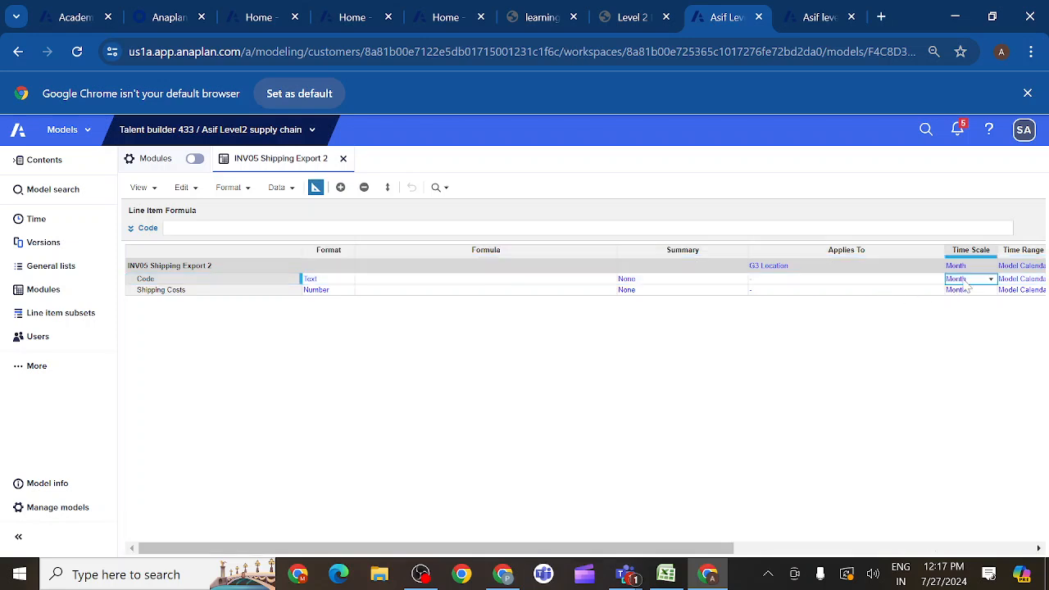
{"action": "left_click", "coordinate": [992, 282]}
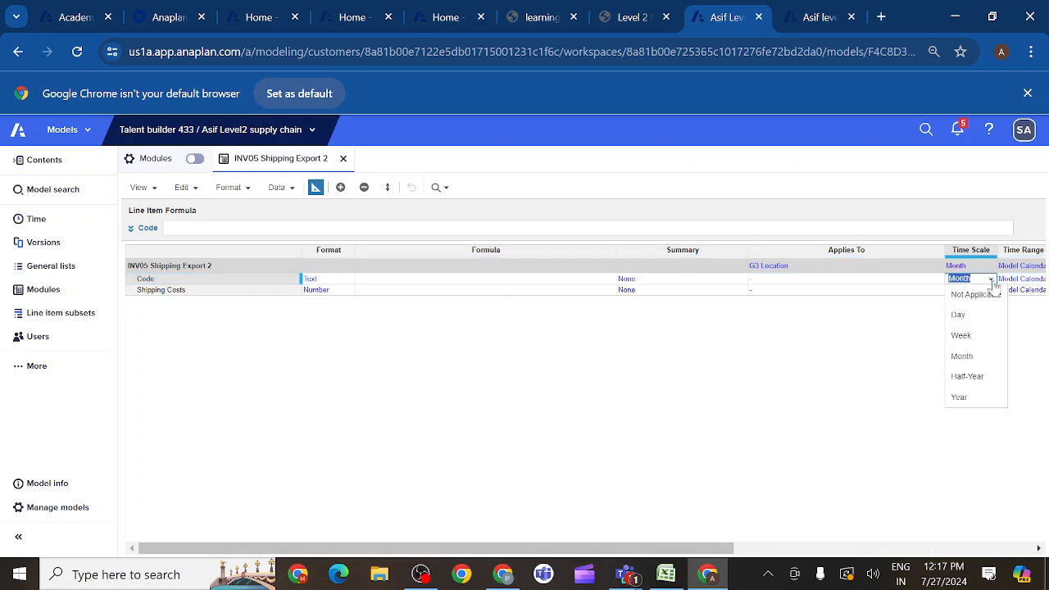
{"action": "left_click", "coordinate": [974, 296]}
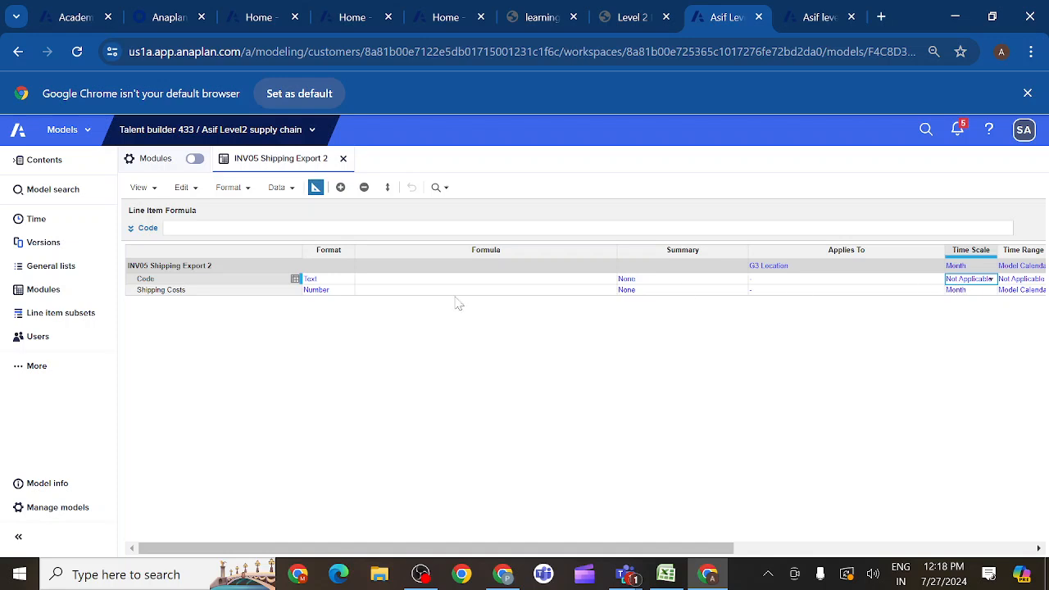
- Review the Code line item's settings across the blueprint columns, including Applies To
{"action": "left_click", "coordinate": [220, 283]}
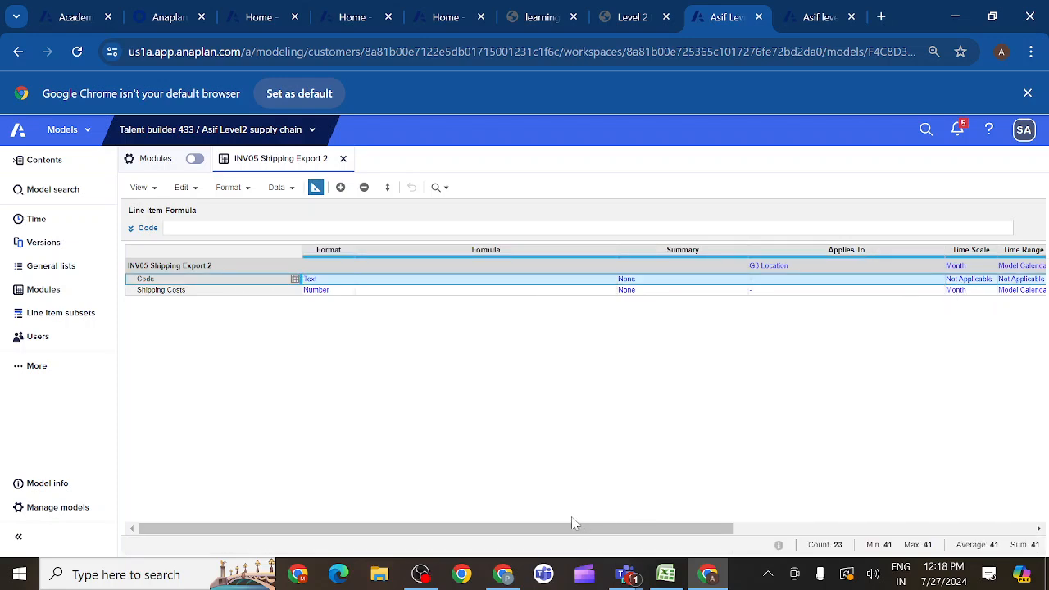
{"action": "left_click_drag", "start_coordinate": [562, 532], "coordinate": [618, 523]}
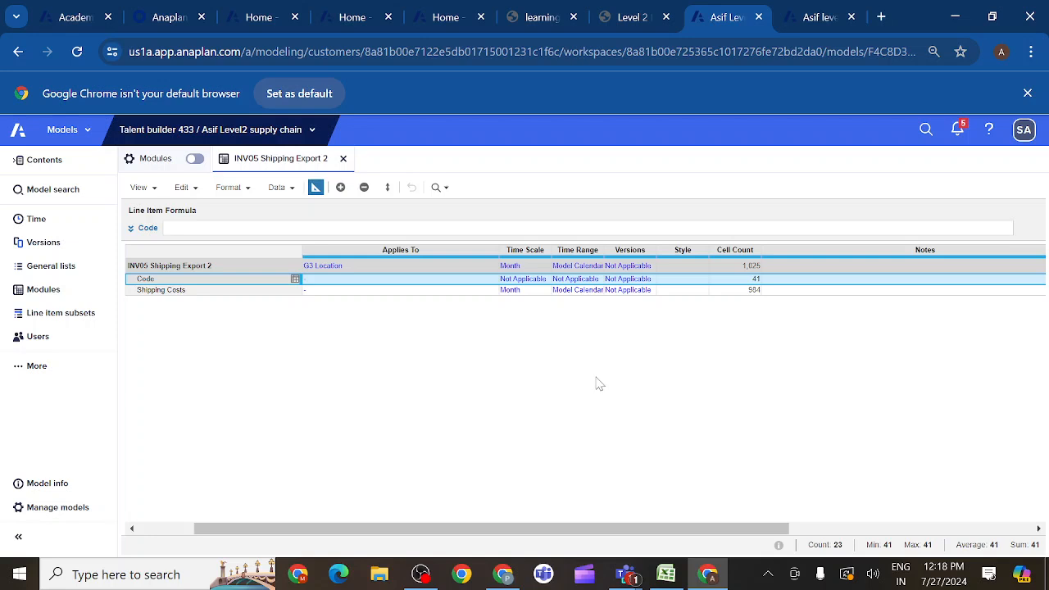
{"action": "scroll", "coordinate": [481, 359], "scroll_direction": "left", "scroll_amount": 2}
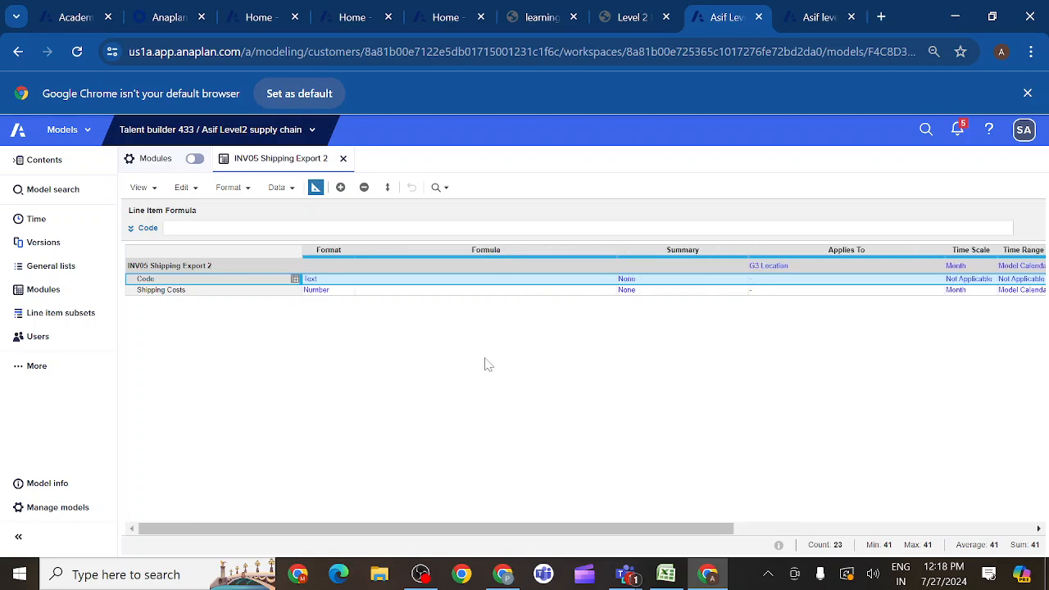
{"action": "scroll", "coordinate": [428, 365], "scroll_direction": "right", "scroll_amount": 3}
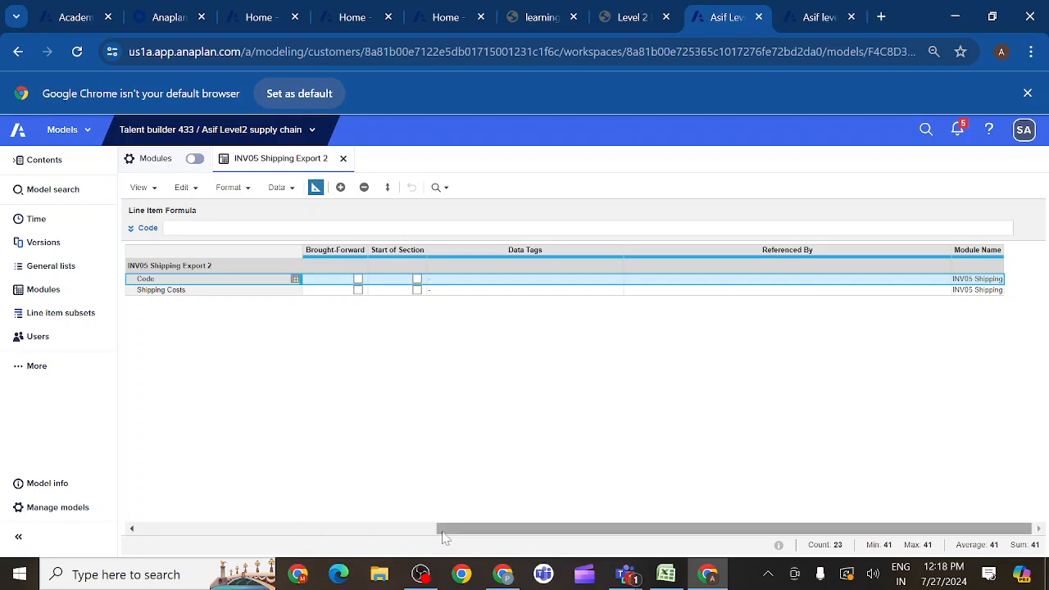
{"action": "left_click_drag", "start_coordinate": [443, 536], "coordinate": [172, 536]}
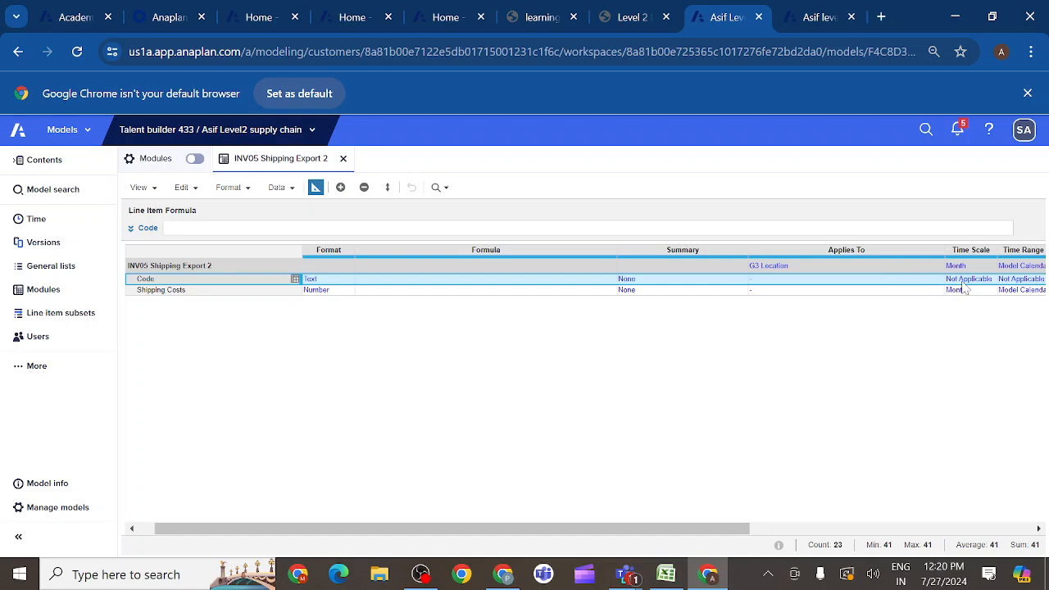
{"action": "left_click", "coordinate": [808, 279]}
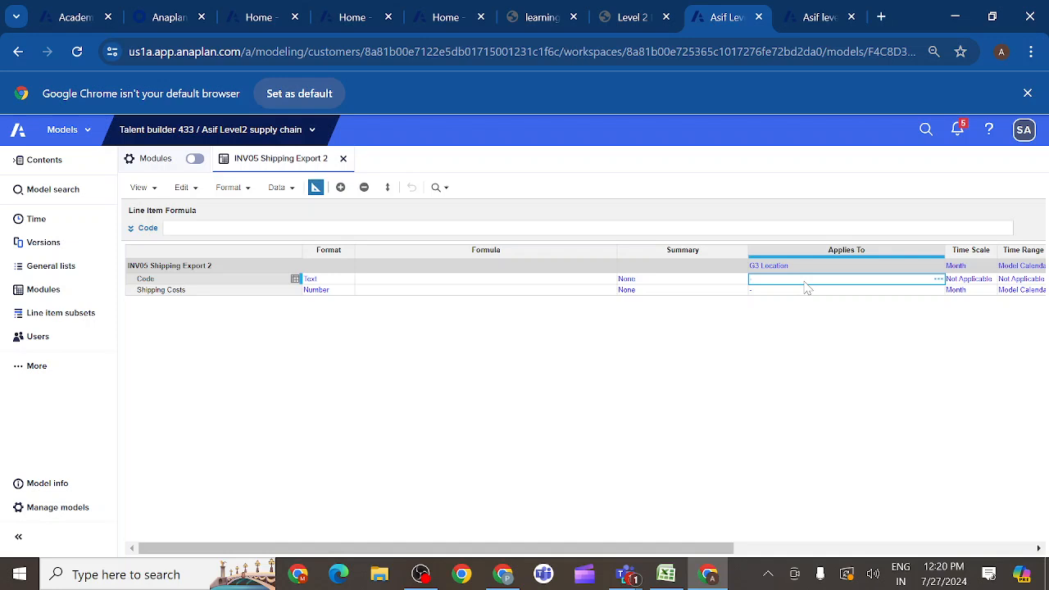
{"action": "left_click", "coordinate": [769, 576]}
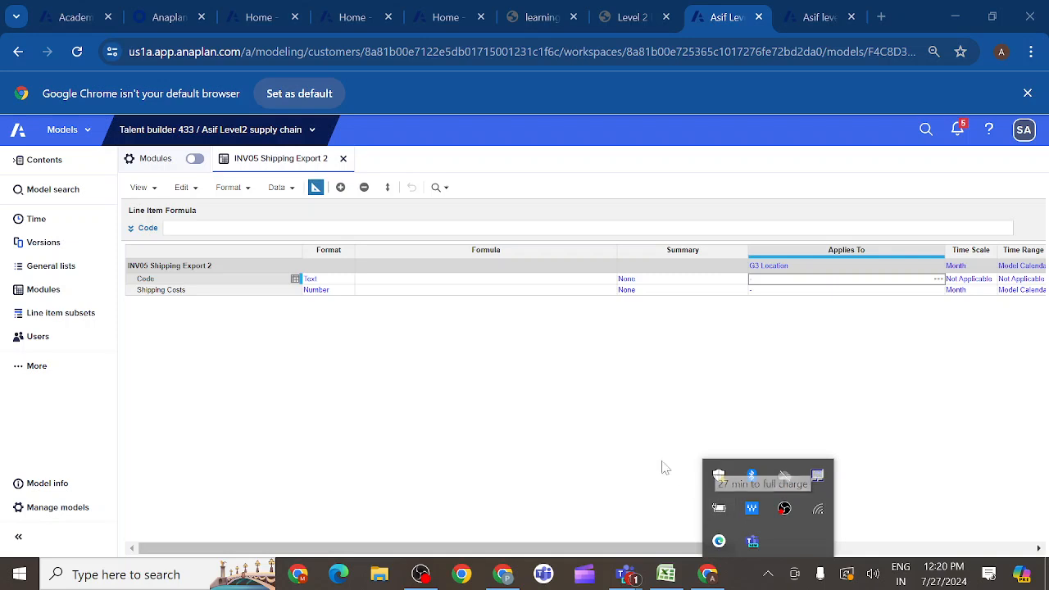
{"action": "left_click", "coordinate": [644, 439]}
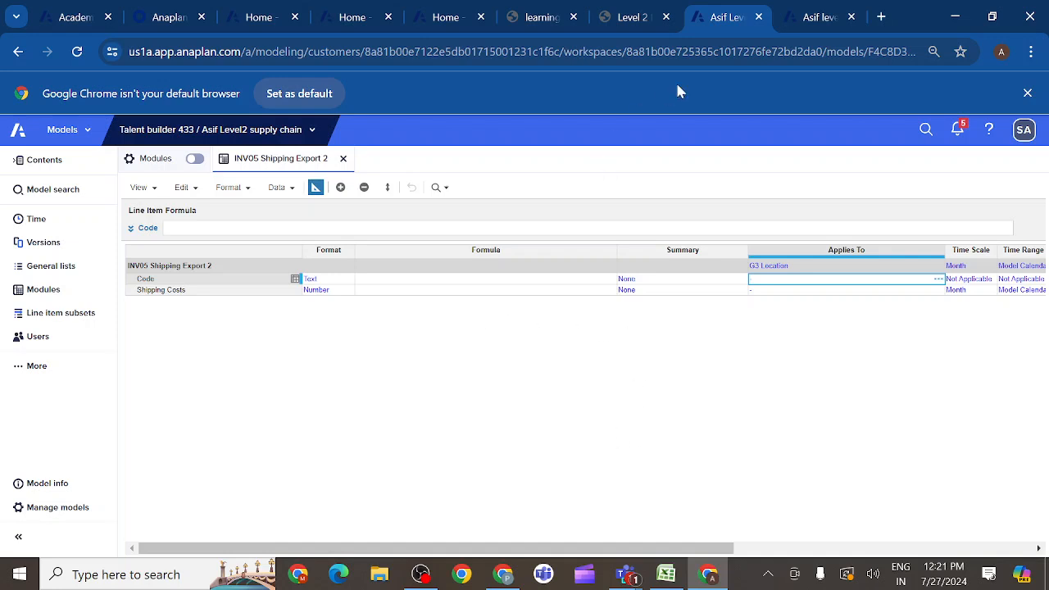
- Review the lesson's remaining INV05 instructions, sample saved view and the start of the Demand Export section
{"action": "left_click", "coordinate": [648, 21]}
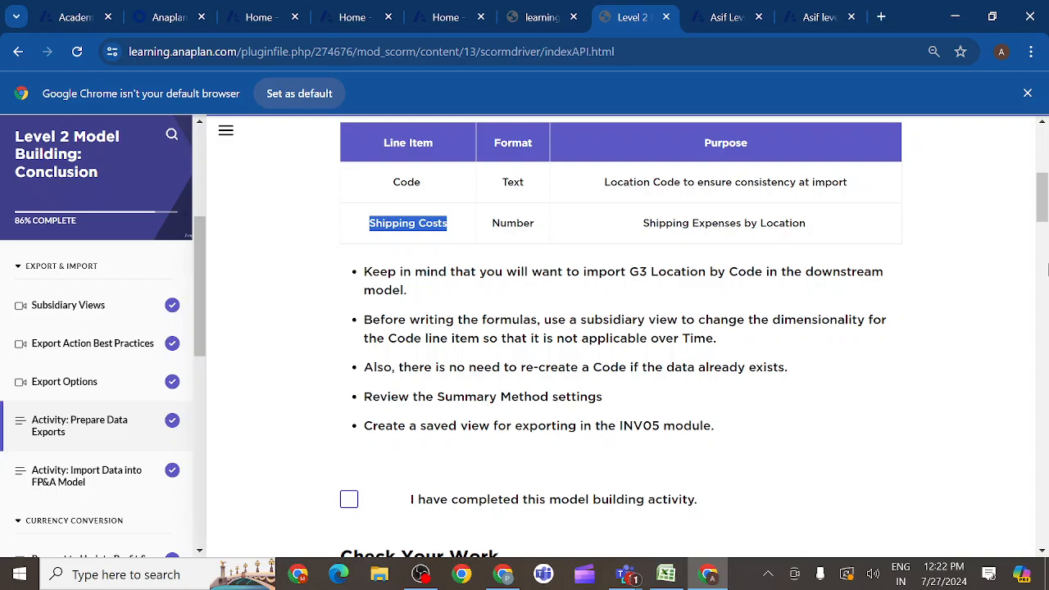
{"action": "left_click_drag", "start_coordinate": [1043, 215], "coordinate": [1043, 275]}
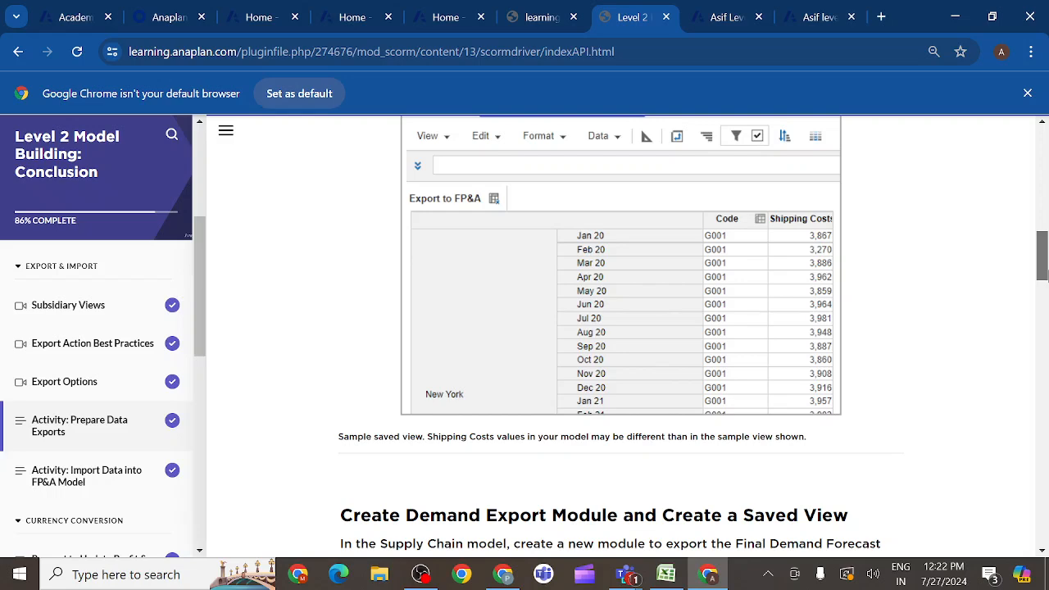
{"action": "mouse_move", "coordinate": [1043, 275]}
{"action": "left_mouse_down"}
{"action": "mouse_move", "coordinate": [1043, 219]}
{"action": "mouse_move", "coordinate": [1044, 291]}
{"action": "left_mouse_up"}
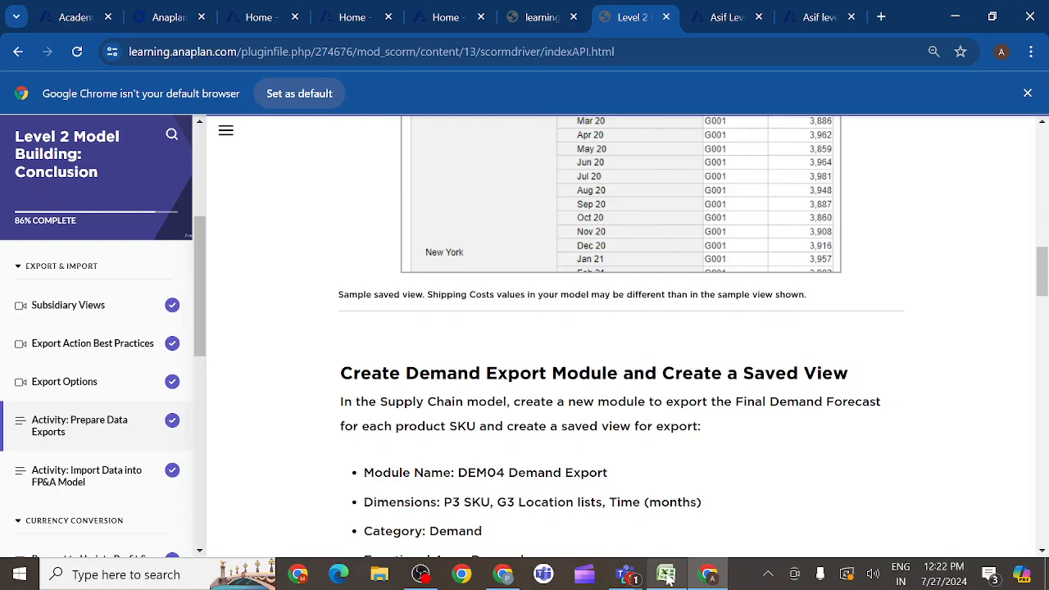
- Switch to the Anaplan formulas workbook in Excel and look up the INV05 Shipping Export formulas for Shipping Costs and Code
{"action": "mouse_move", "coordinate": [667, 578]}
{"action": "left_click", "coordinate": [668, 540]}
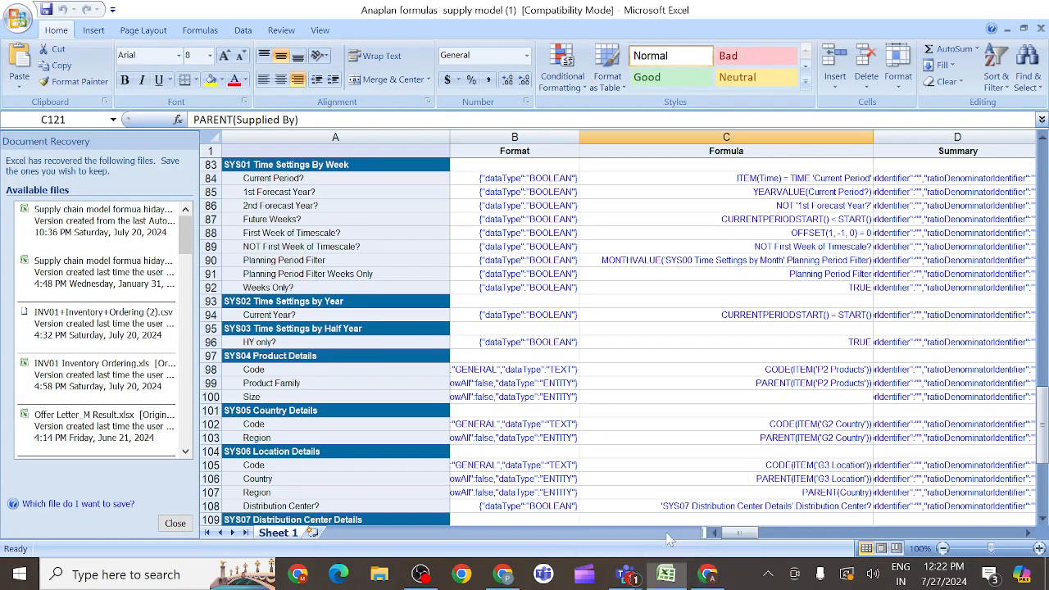
{"action": "scroll", "coordinate": [612, 371], "scroll_direction": "up", "scroll_amount": 15}
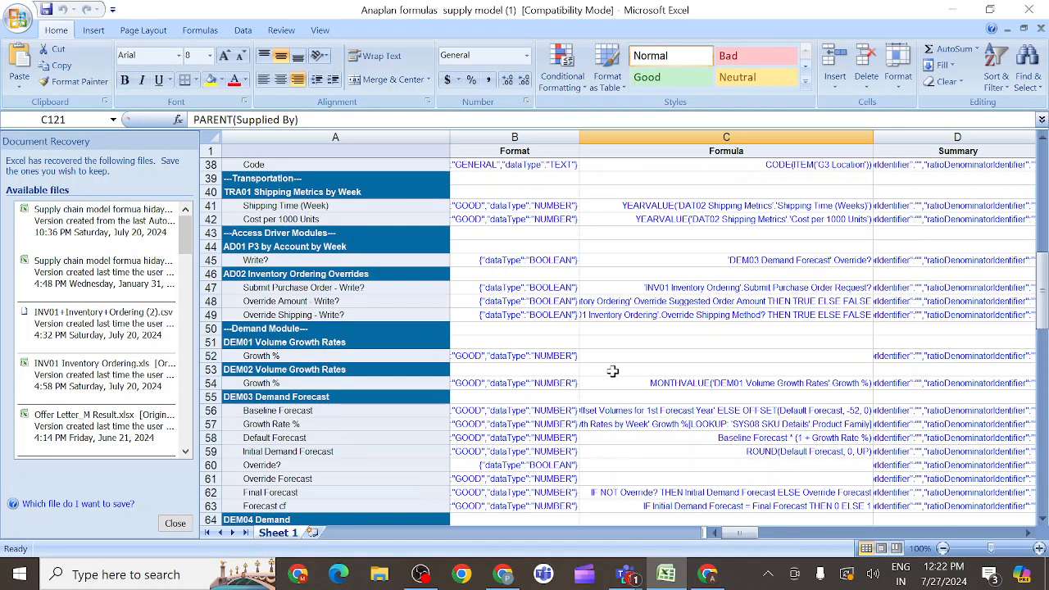
{"action": "scroll", "coordinate": [612, 372], "scroll_direction": "up", "scroll_amount": 12}
{"action": "scroll", "coordinate": [613, 375], "scroll_direction": "down", "scroll_amount": 20}
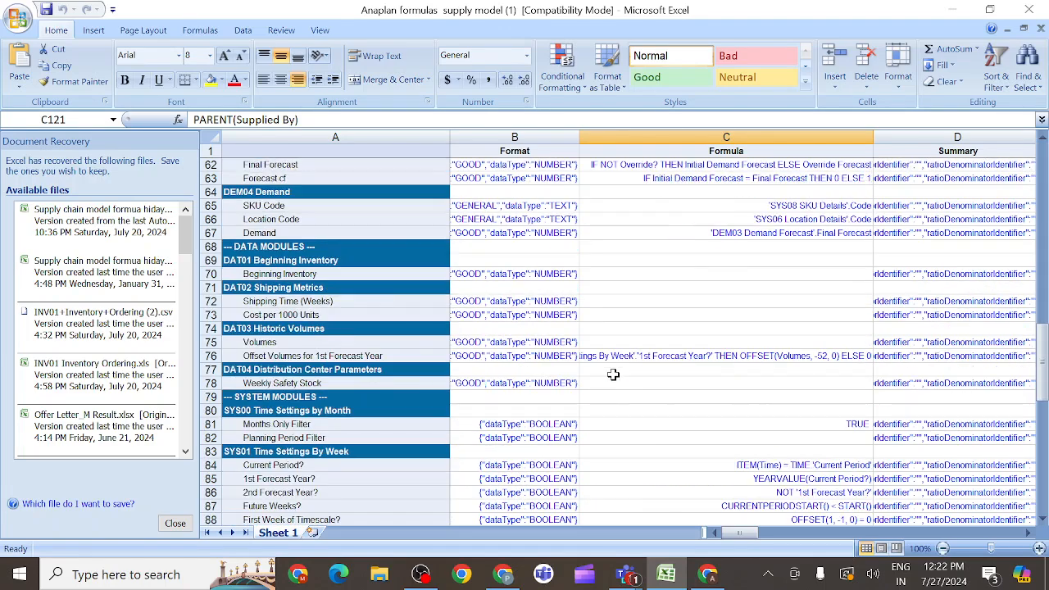
{"action": "scroll", "coordinate": [613, 374], "scroll_direction": "up", "scroll_amount": 15}
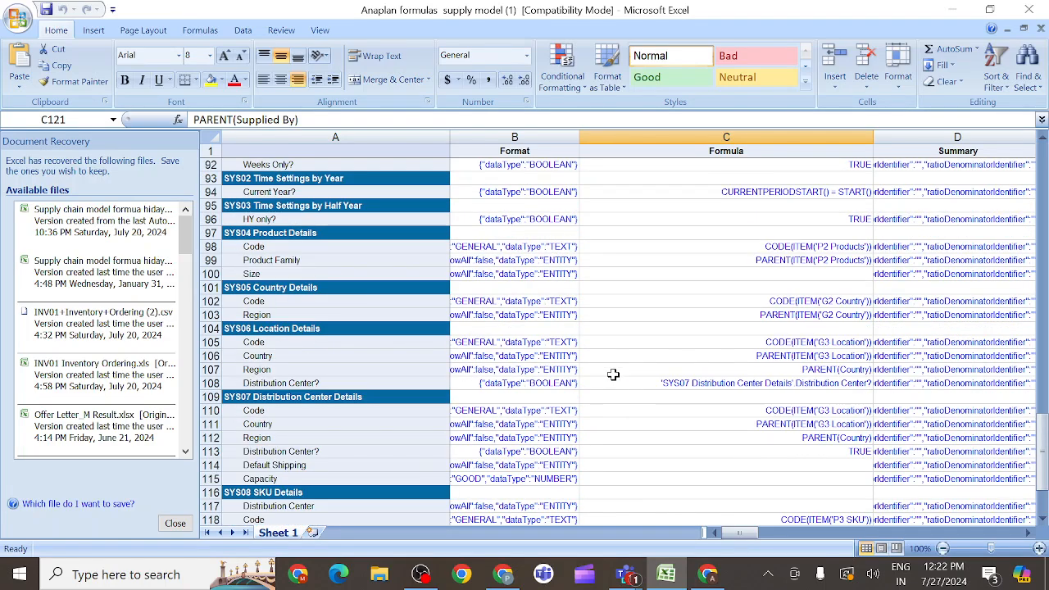
{"action": "scroll", "coordinate": [613, 375], "scroll_direction": "up", "scroll_amount": 20}
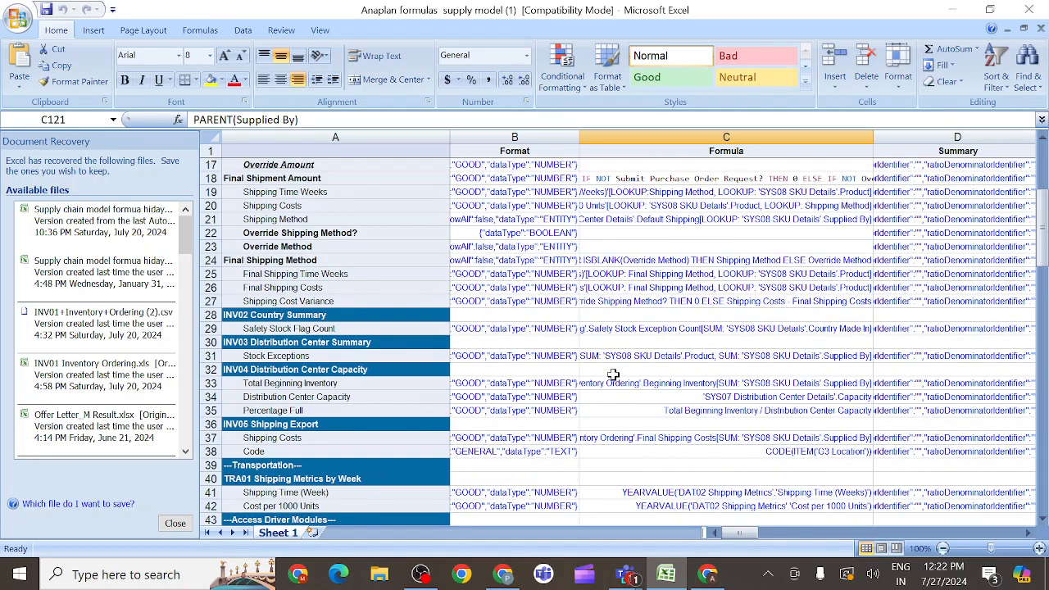
{"action": "left_click", "coordinate": [596, 439]}
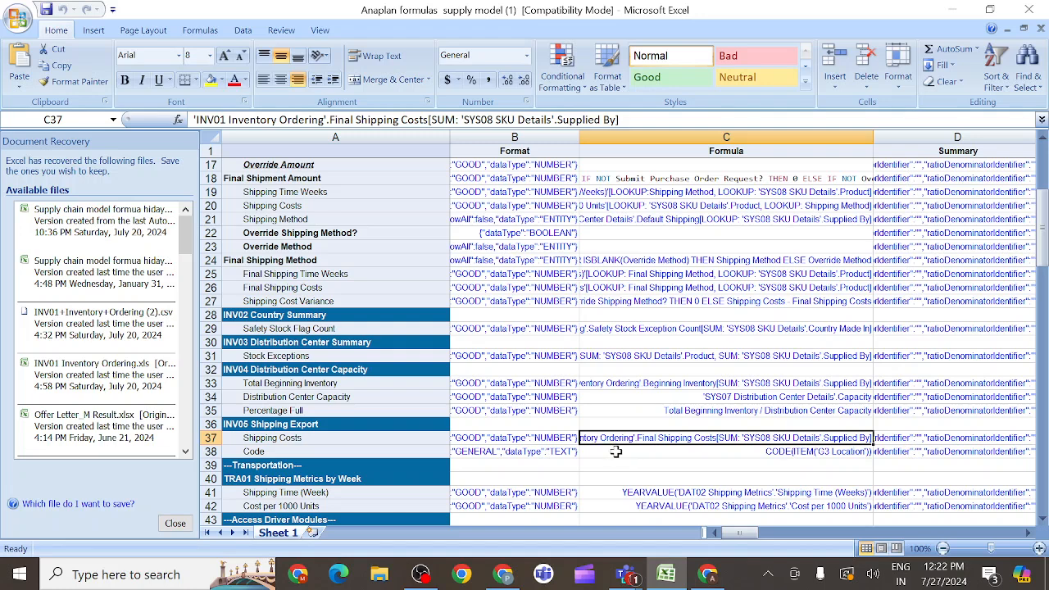
{"action": "left_click", "coordinate": [617, 451]}
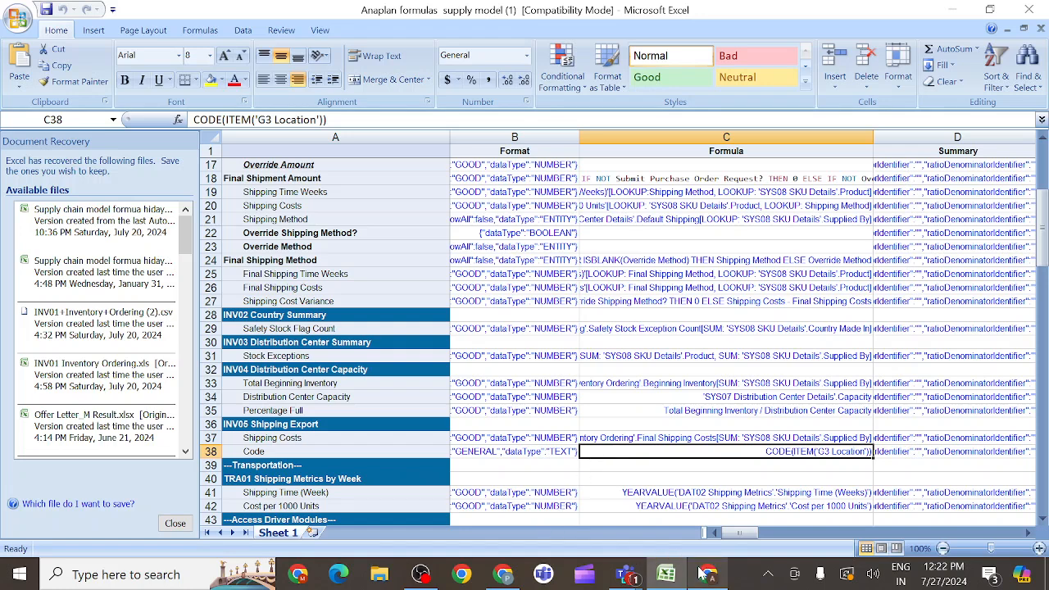
- Check the sample INV05 Shipping Export saved view in the Chrome lesson, and bring up the Anaplan evening class meeting window in Teams
{"action": "mouse_move", "coordinate": [703, 573]}
{"action": "left_click", "coordinate": [711, 539]}
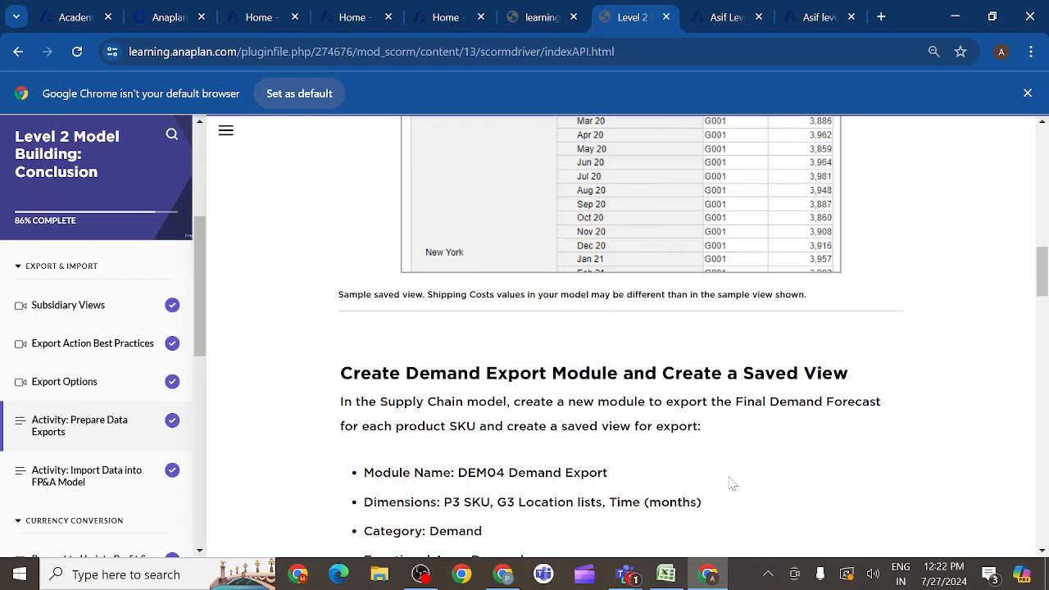
{"action": "scroll", "coordinate": [740, 392], "scroll_direction": "down", "scroll_amount": 10}
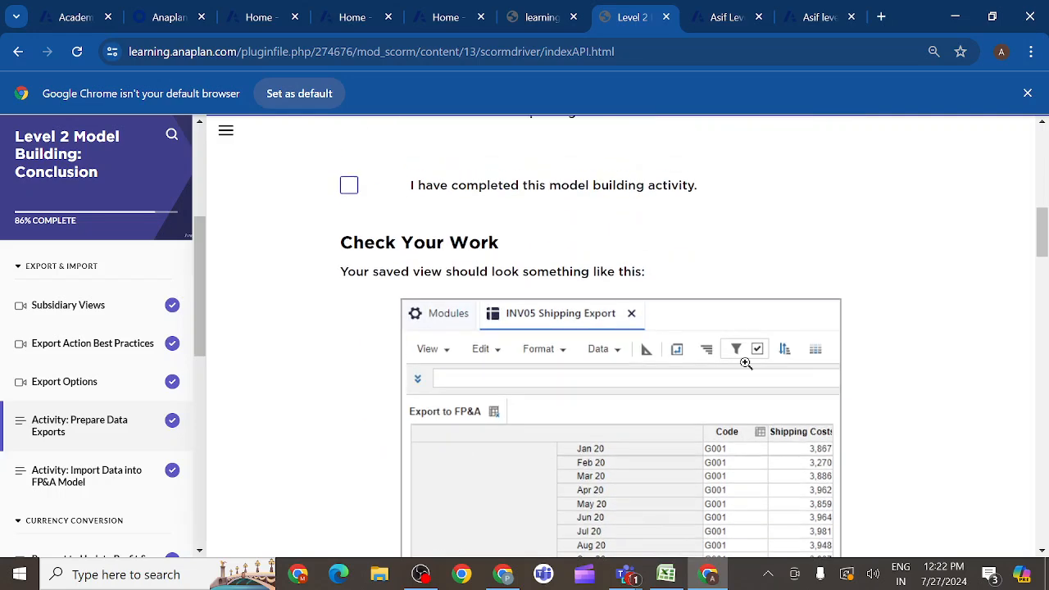
{"action": "scroll", "coordinate": [746, 363], "scroll_direction": "down", "scroll_amount": 1}
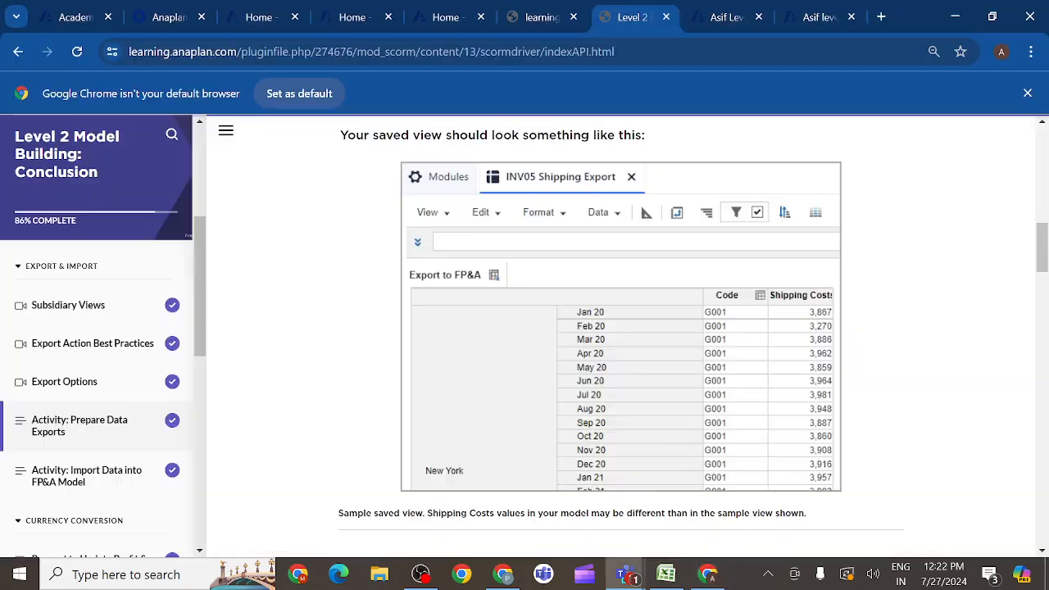
{"action": "left_click", "coordinate": [625, 579]}
{"action": "mouse_move", "coordinate": [620, 581]}
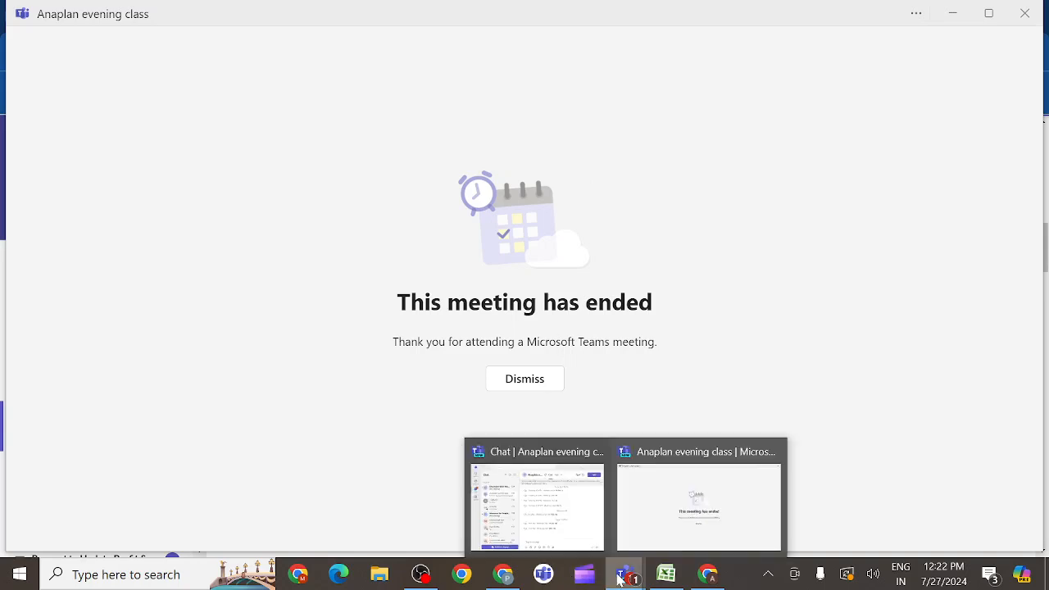
- Rejoin the Anaplan evening class meeting in Teams with the camera off, and unmute the microphone
{"action": "left_click", "coordinate": [562, 532]}
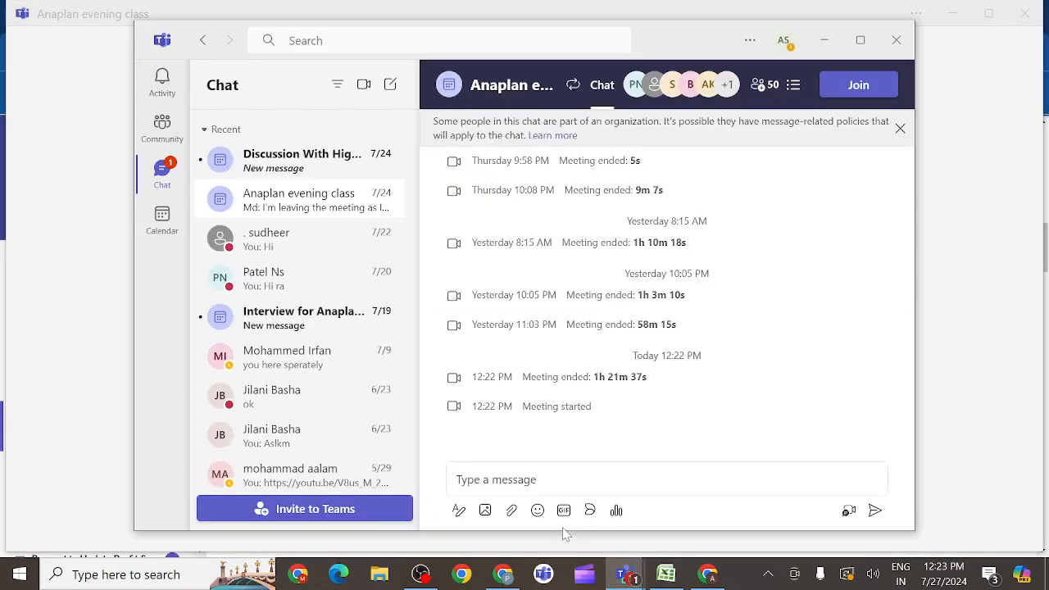
{"action": "left_click", "coordinate": [854, 92]}
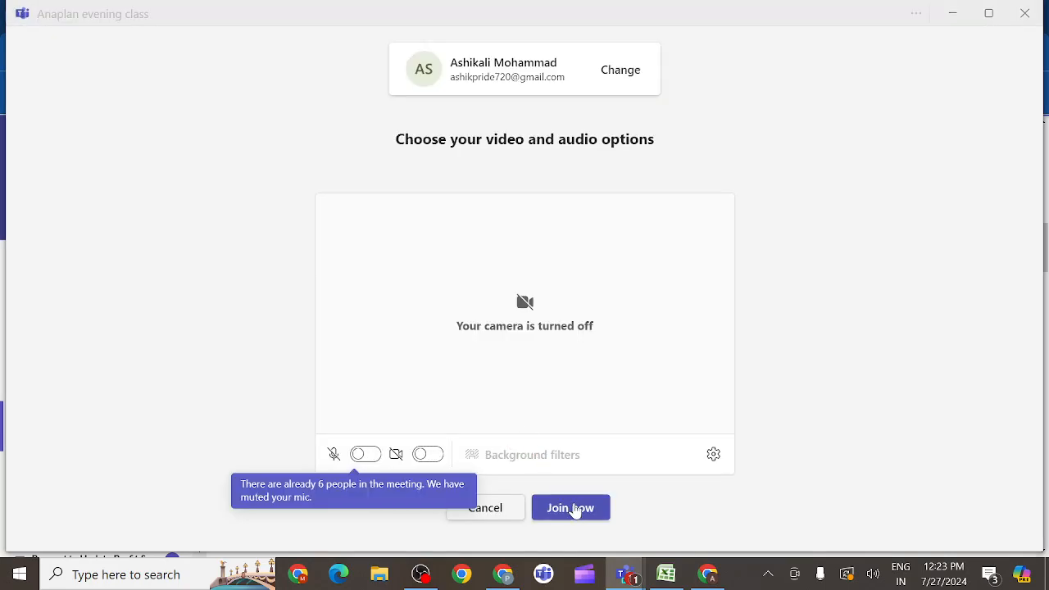
{"action": "left_click", "coordinate": [573, 508]}
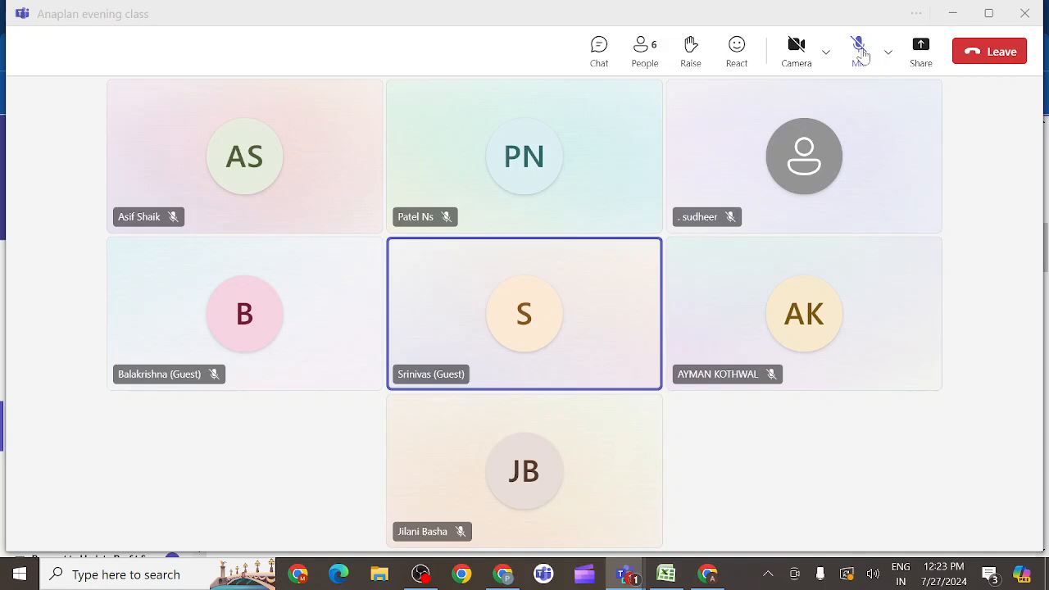
{"action": "left_click", "coordinate": [860, 51]}
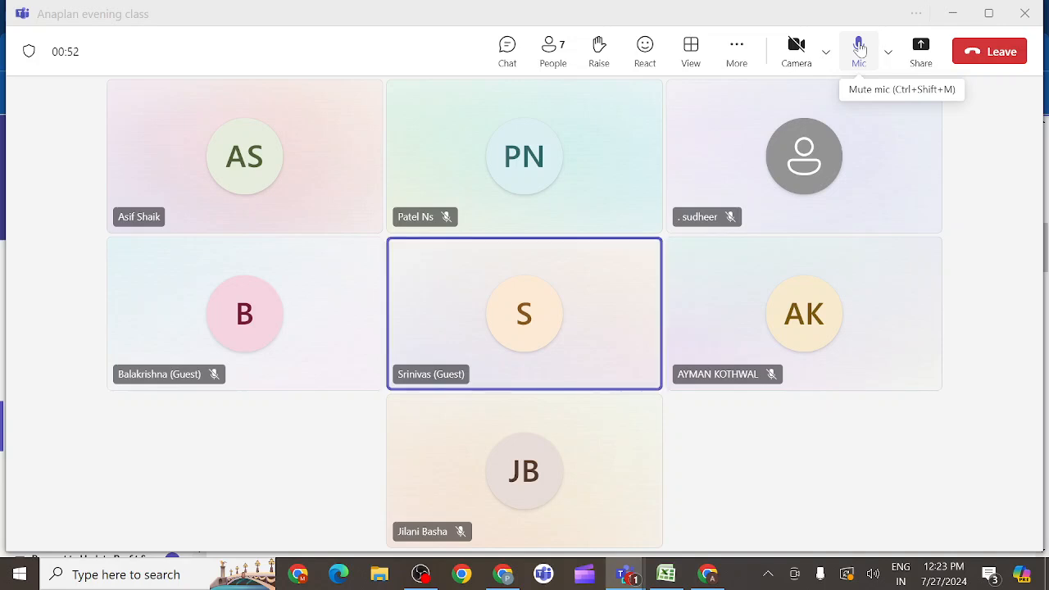
- Share the entire screen in the meeting with computer sound included
{"action": "left_click", "coordinate": [921, 49]}
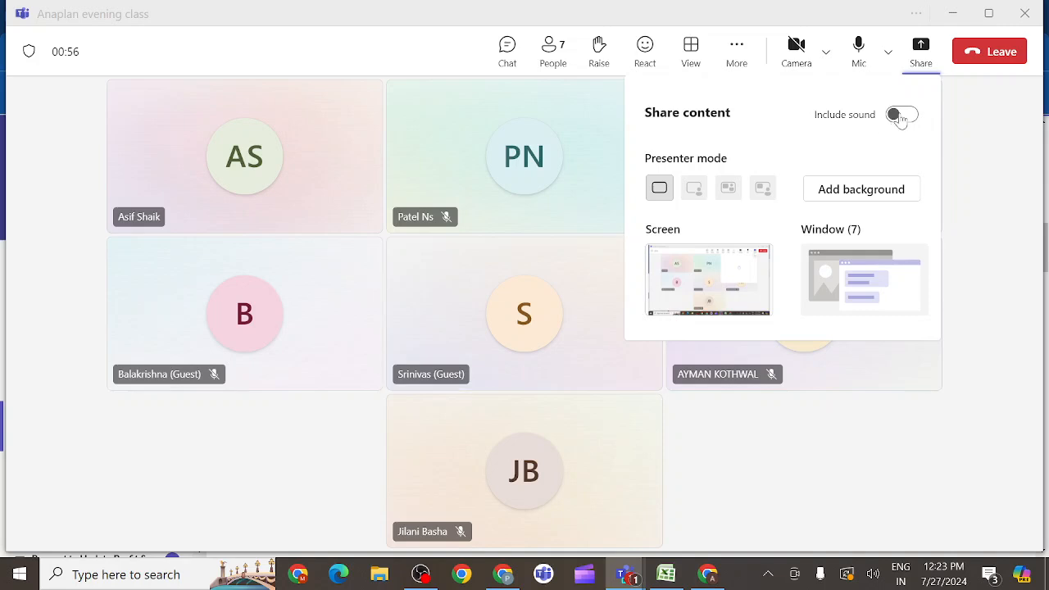
{"action": "left_click", "coordinate": [900, 114]}
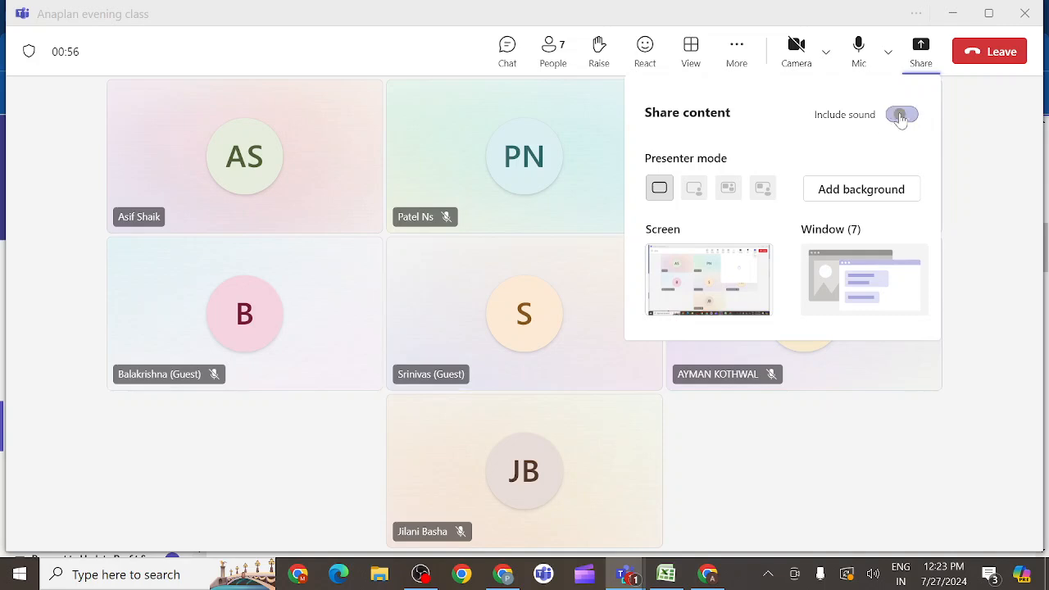
{"action": "left_click", "coordinate": [717, 276]}
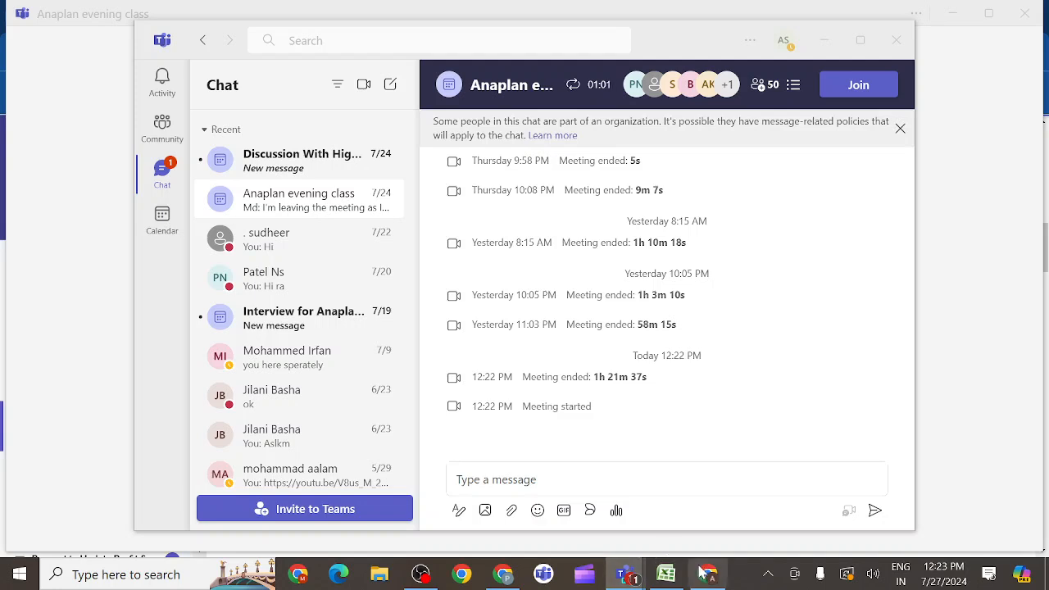
- Switch to the Anaplan model in Chrome and set the Code line item's formula to CODE(ITEM('G3 Location'))
{"action": "mouse_move", "coordinate": [712, 579]}
{"action": "left_click", "coordinate": [705, 531]}
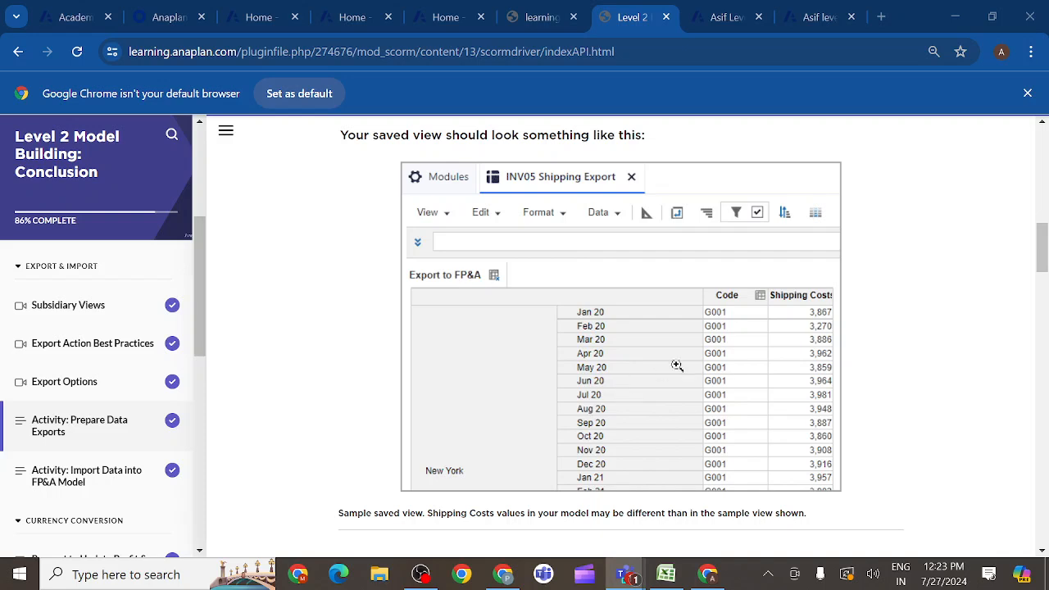
{"action": "left_click", "coordinate": [727, 17]}
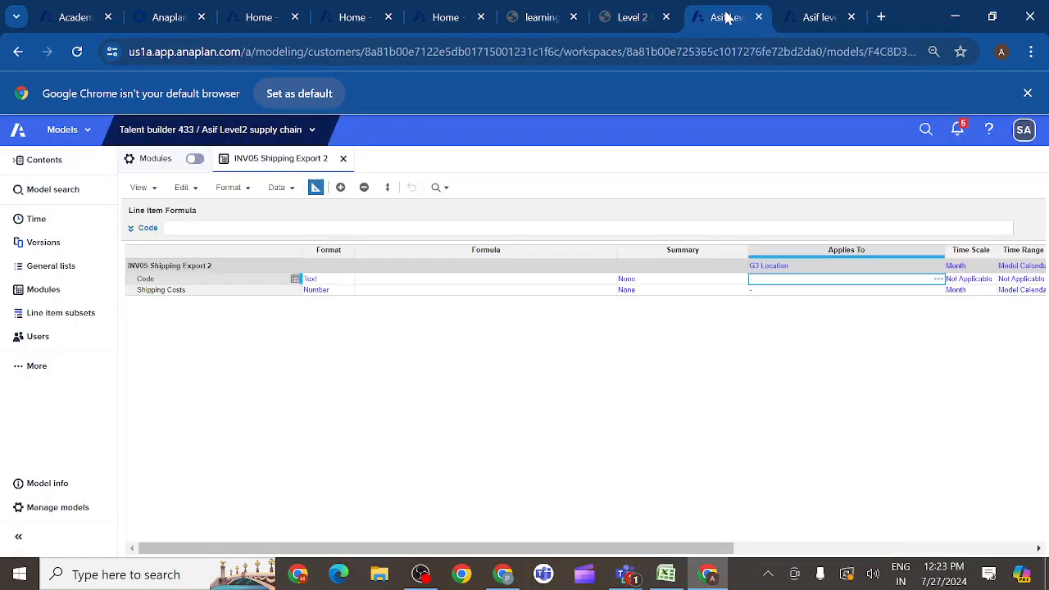
{"action": "left_click", "coordinate": [164, 282]}
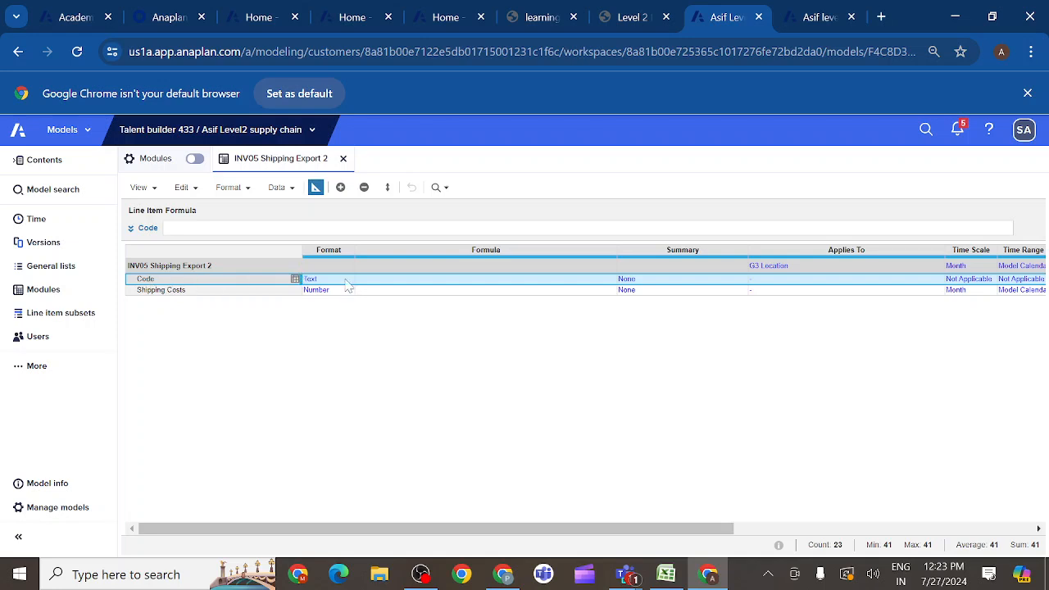
{"action": "left_click", "coordinate": [130, 229]}
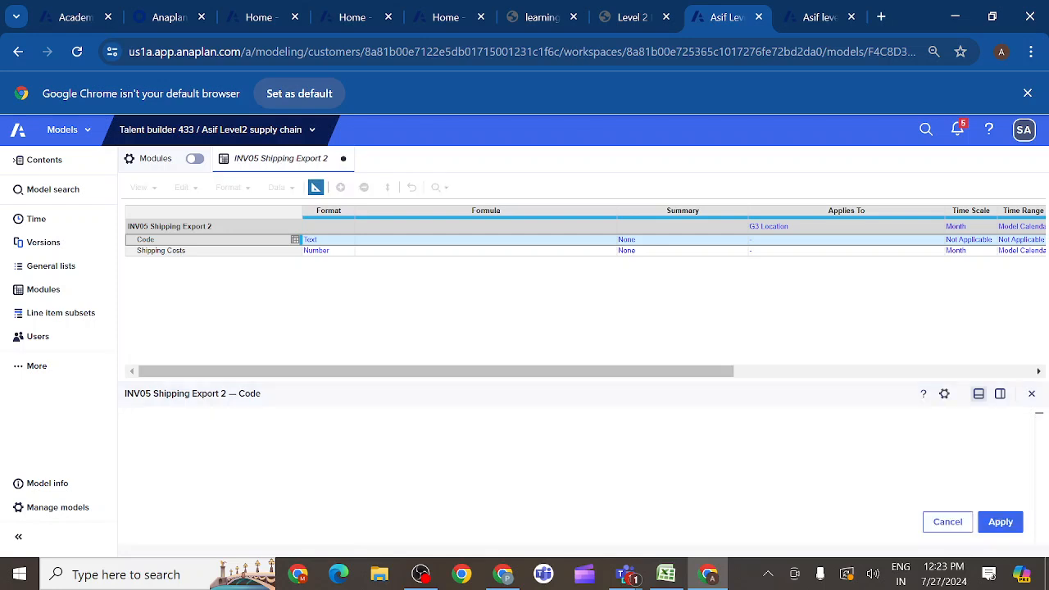
{"action": "type", "text": "c"}
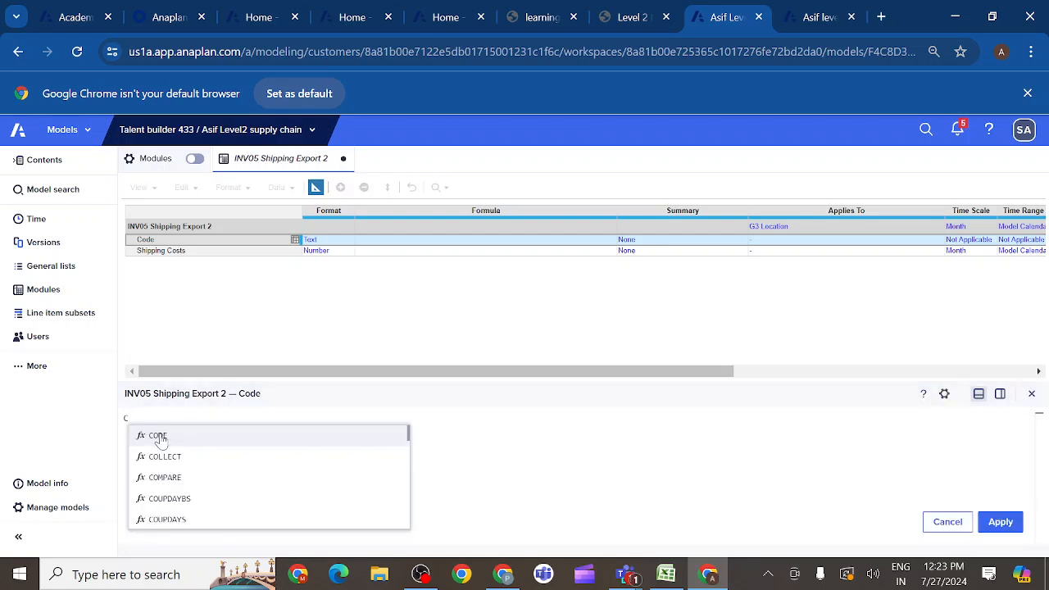
{"action": "left_click", "coordinate": [186, 436]}
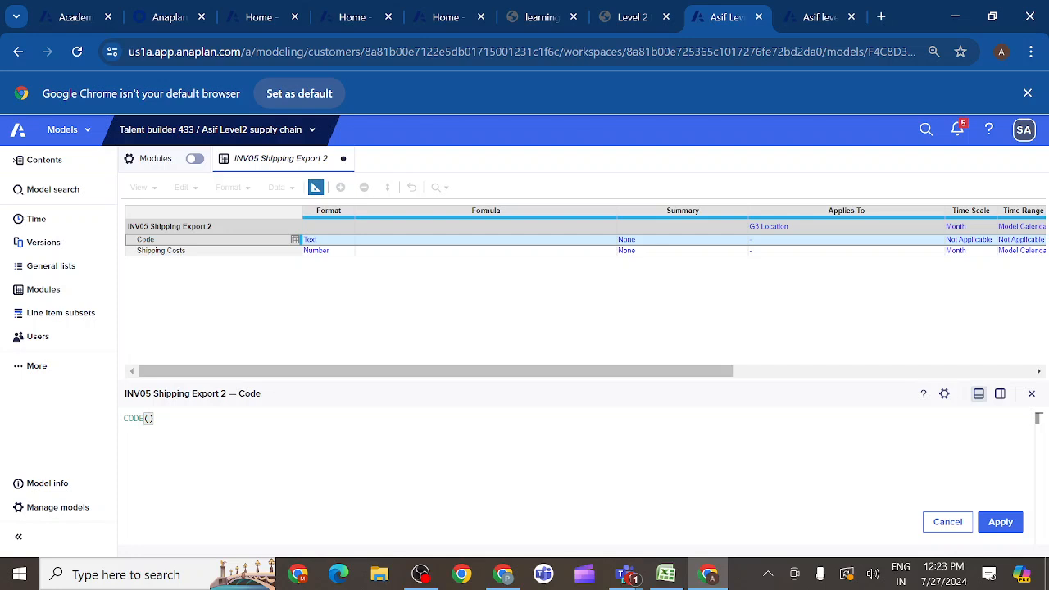
{"action": "type", "text": "ITEM"}
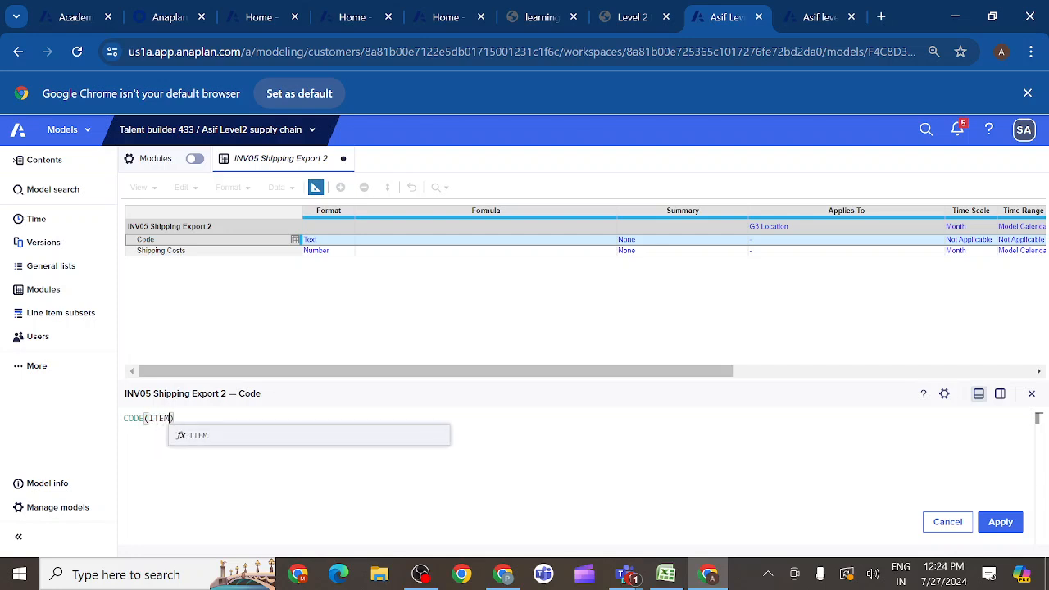
{"action": "key", "text": "Return"}
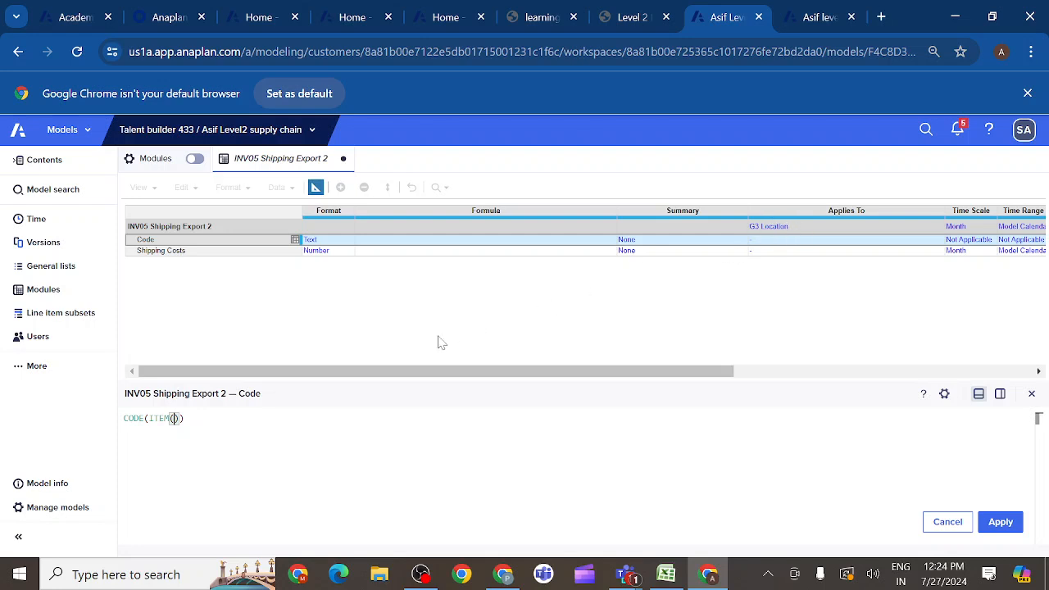
{"action": "type", "text": "G3"}
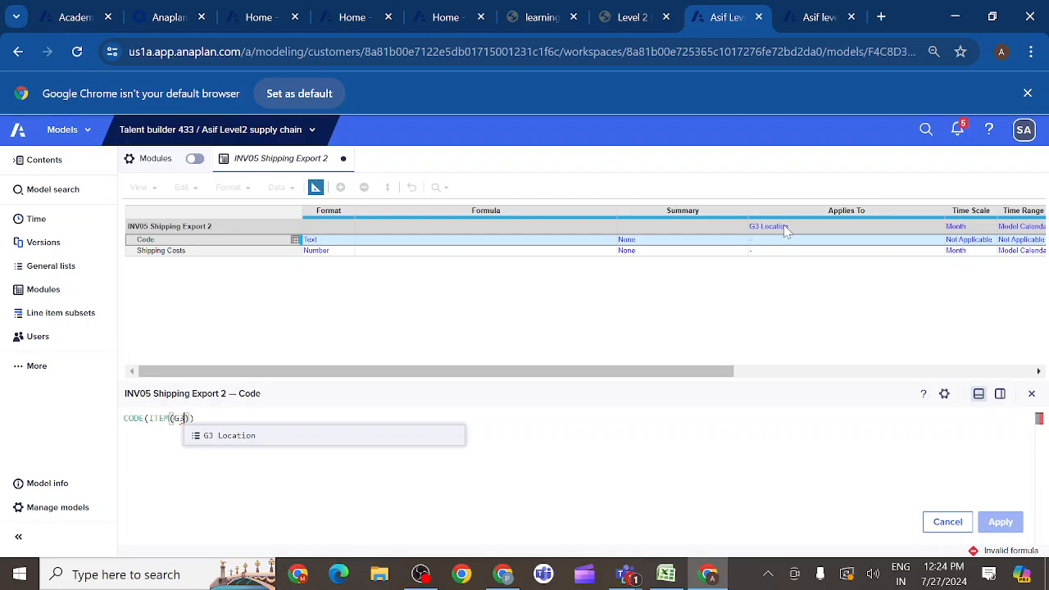
{"action": "left_click", "coordinate": [229, 438]}
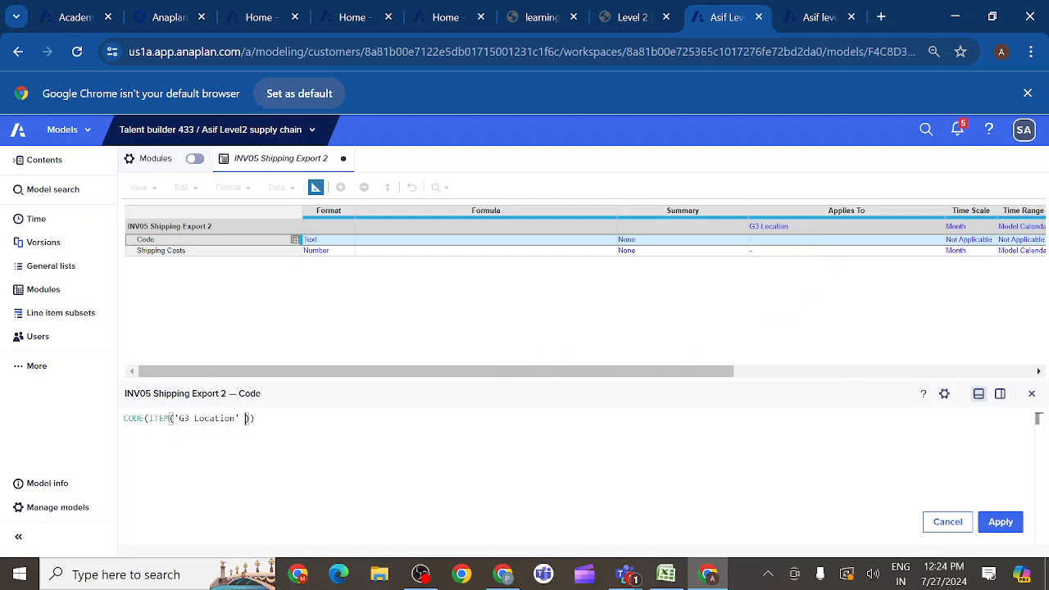
{"action": "left_click", "coordinate": [1002, 522]}
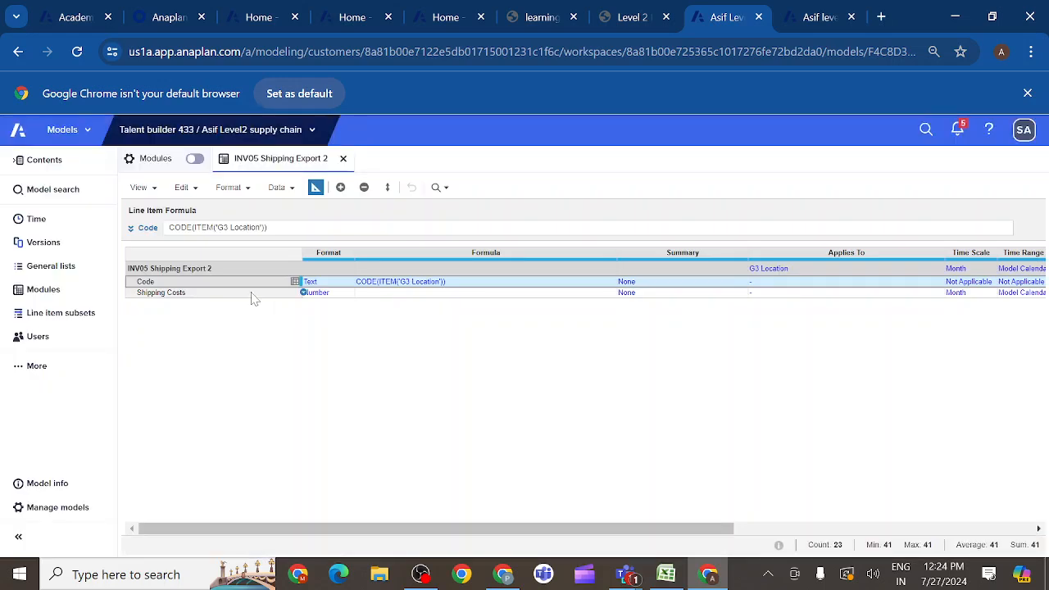
- Set the summary method of the Shipping Costs line item to Sum
{"action": "left_click", "coordinate": [253, 293]}
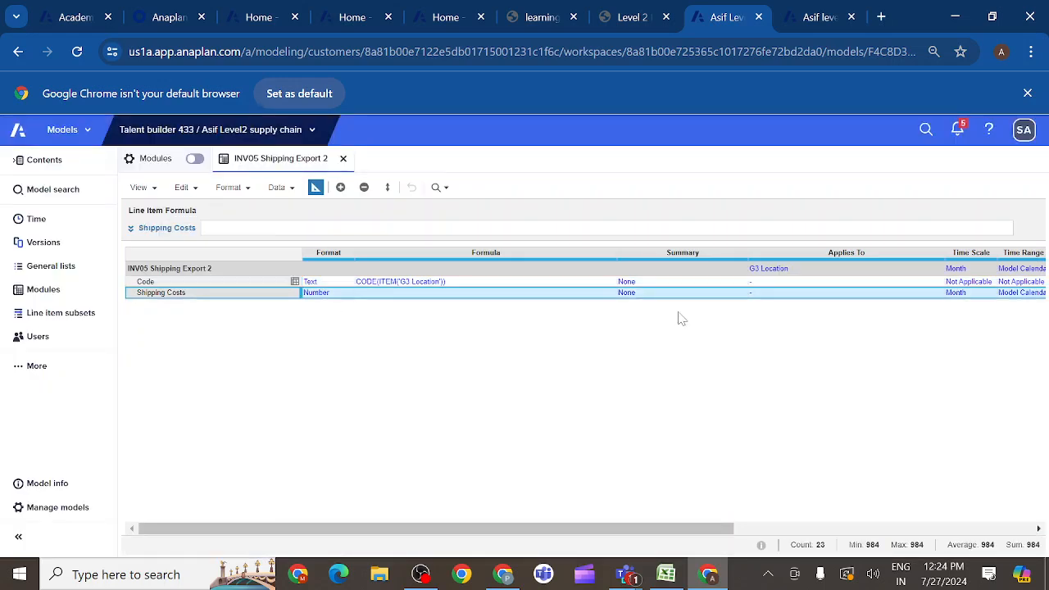
{"action": "left_click", "coordinate": [649, 295]}
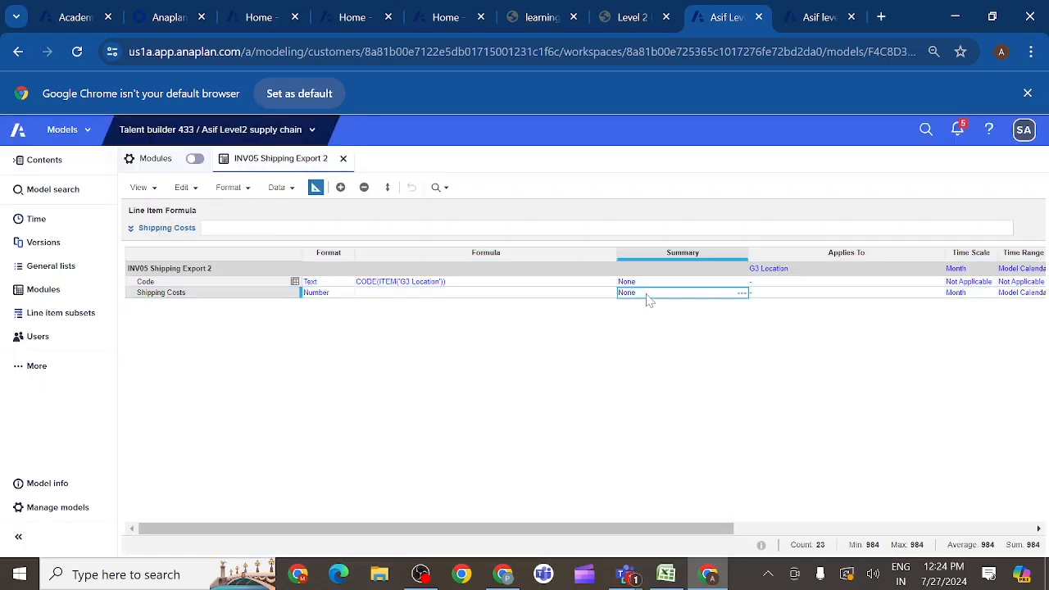
{"action": "left_click", "coordinate": [740, 292]}
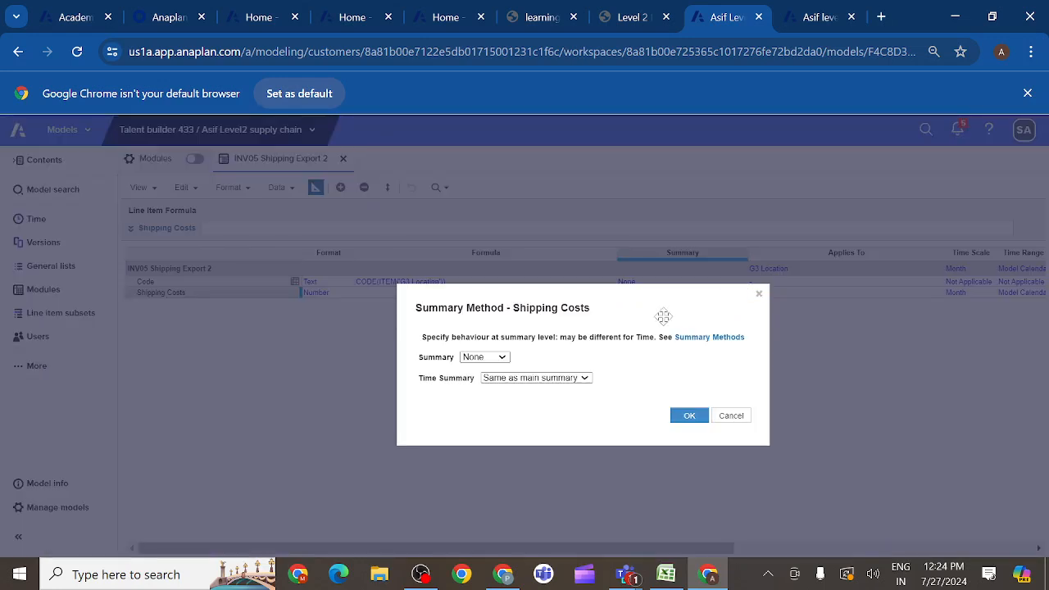
{"action": "left_click", "coordinate": [502, 358]}
{"action": "left_click", "coordinate": [481, 370]}
{"action": "left_click", "coordinate": [687, 418]}
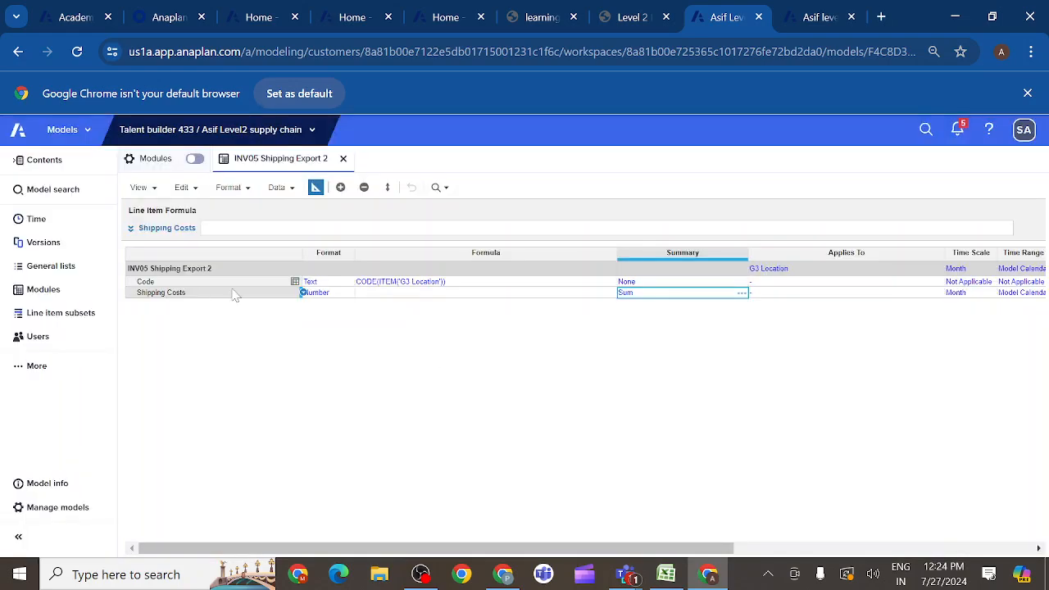
- Open the INV01 Inventory Ordering module and examine the Final Shipping Costs line item's formula and weekly values
{"action": "left_click", "coordinate": [55, 297]}
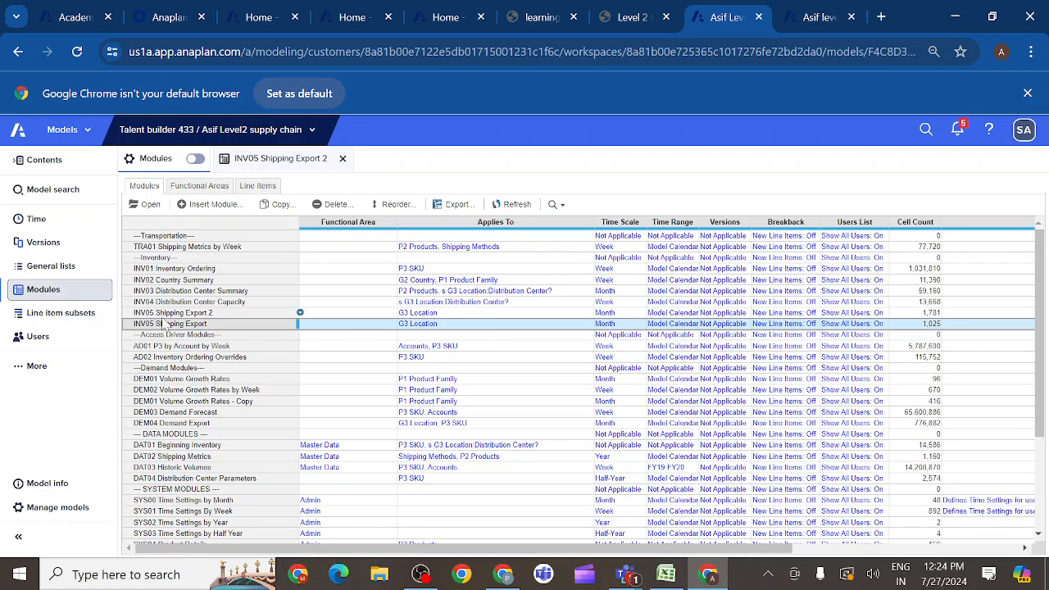
{"action": "left_click", "coordinate": [161, 270]}
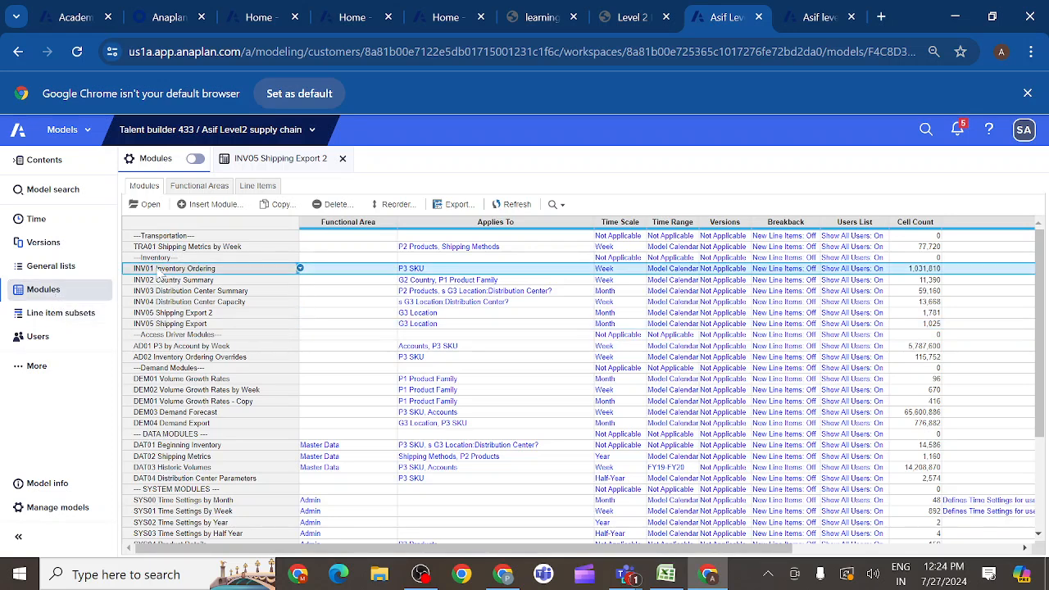
{"action": "left_click", "coordinate": [150, 206]}
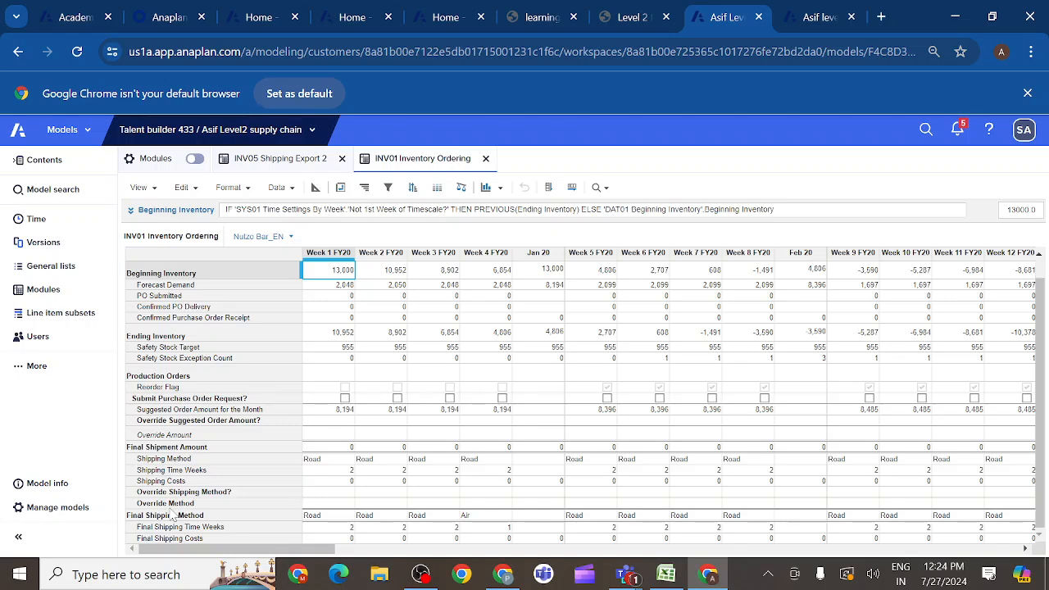
{"action": "scroll", "coordinate": [172, 517], "scroll_direction": "down", "scroll_amount": 1}
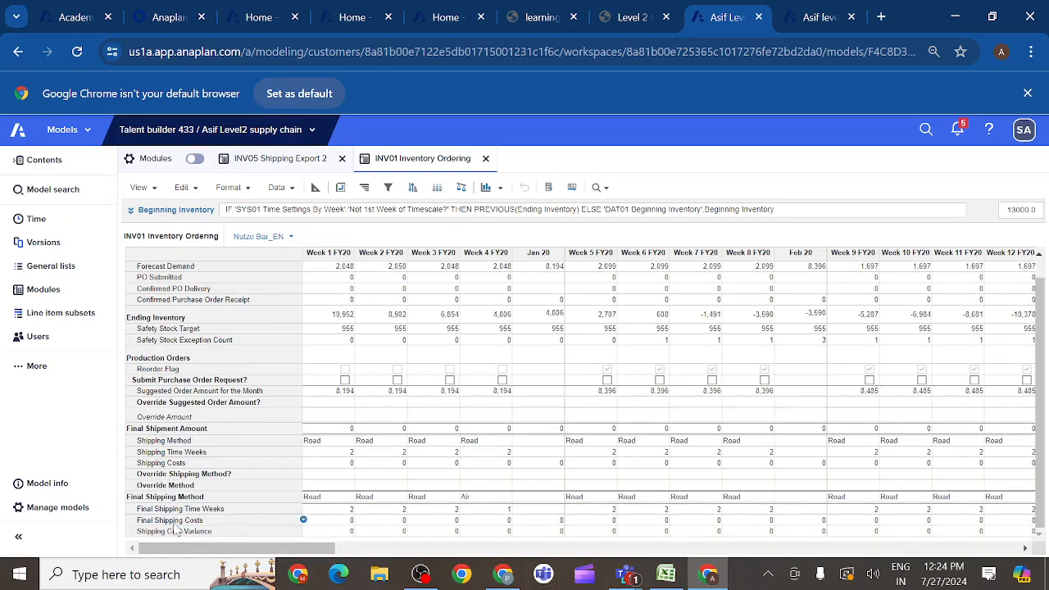
{"action": "left_click", "coordinate": [169, 520]}
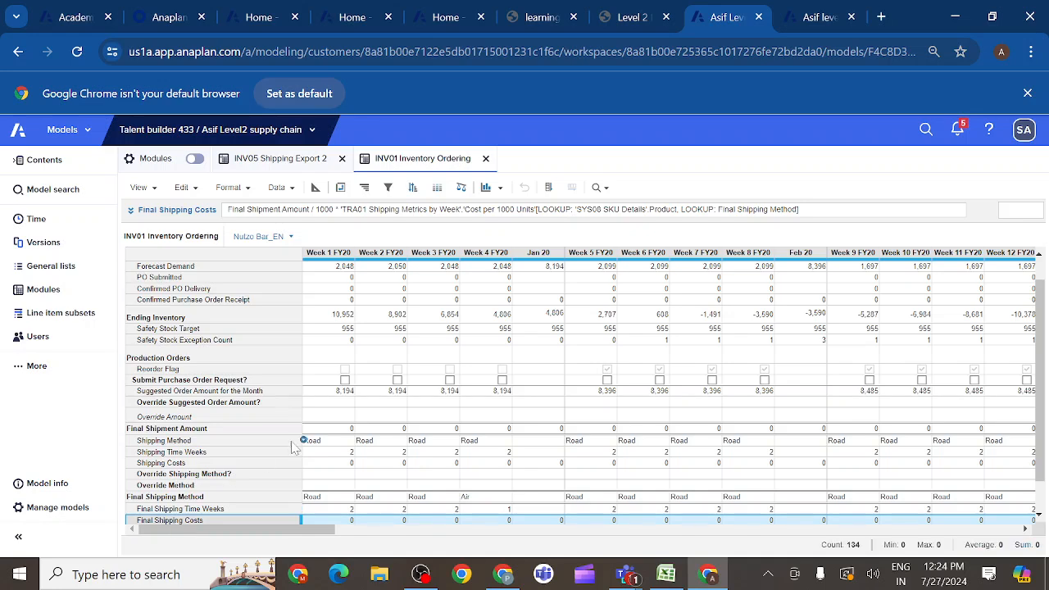
{"action": "scroll", "coordinate": [233, 482], "scroll_direction": "down", "scroll_amount": 1}
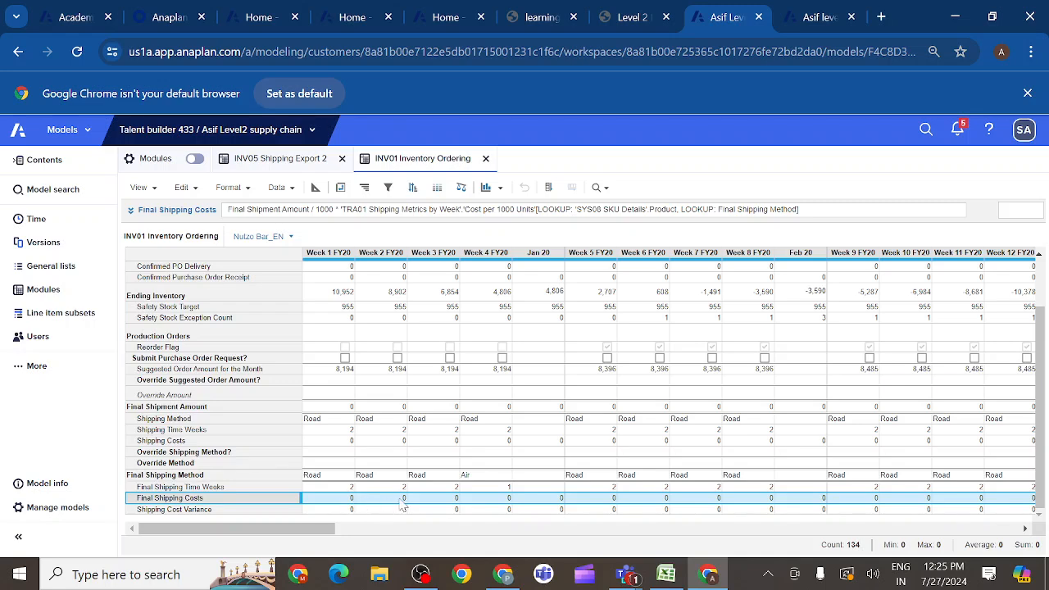
- Enable Submit Purchase Order Request? for Weeks 1 to 4 FY20 in INV01, and copy the setting across the following weeks
{"action": "left_click", "coordinate": [345, 358]}
{"action": "left_click", "coordinate": [345, 379]}
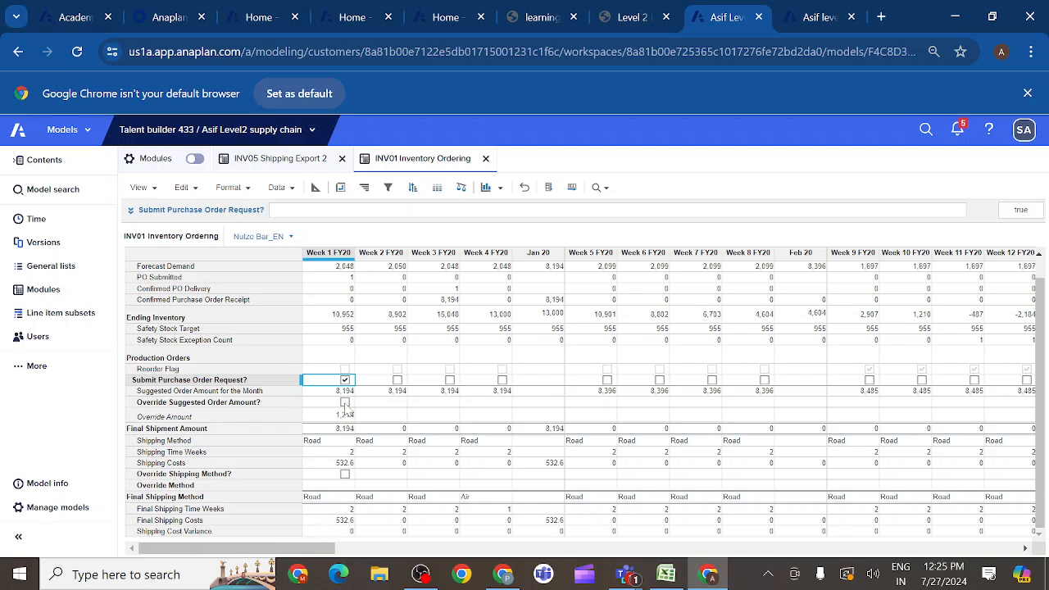
{"action": "left_click", "coordinate": [398, 380]}
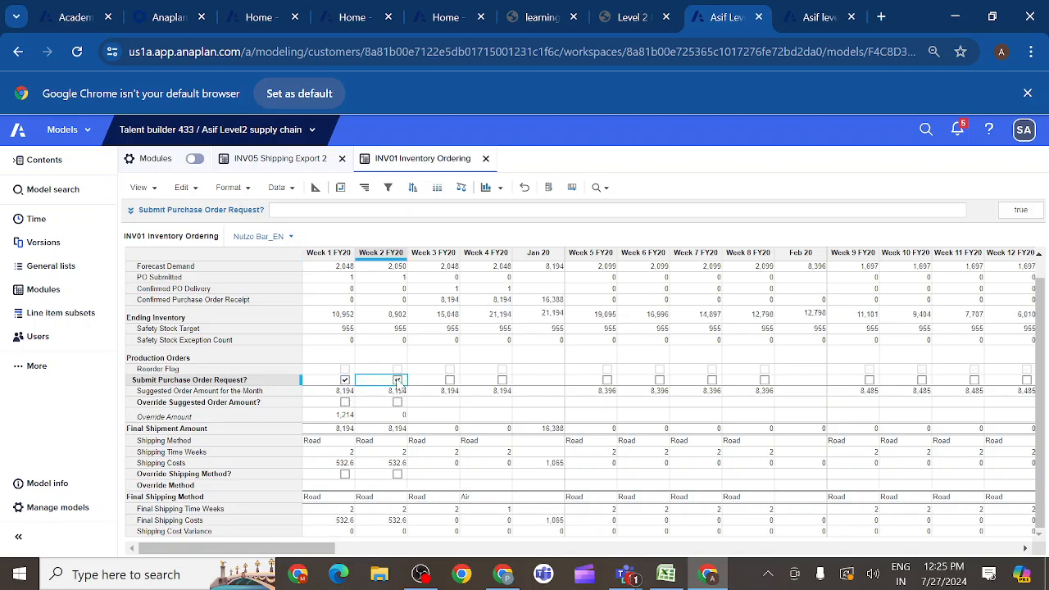
{"action": "left_click", "coordinate": [450, 380]}
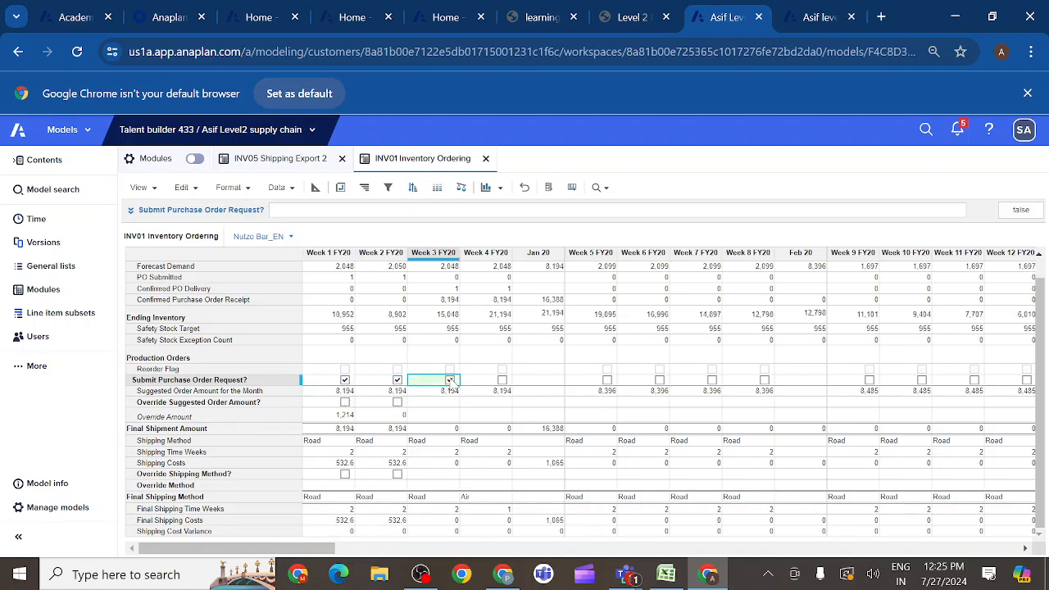
{"action": "left_click", "coordinate": [503, 381]}
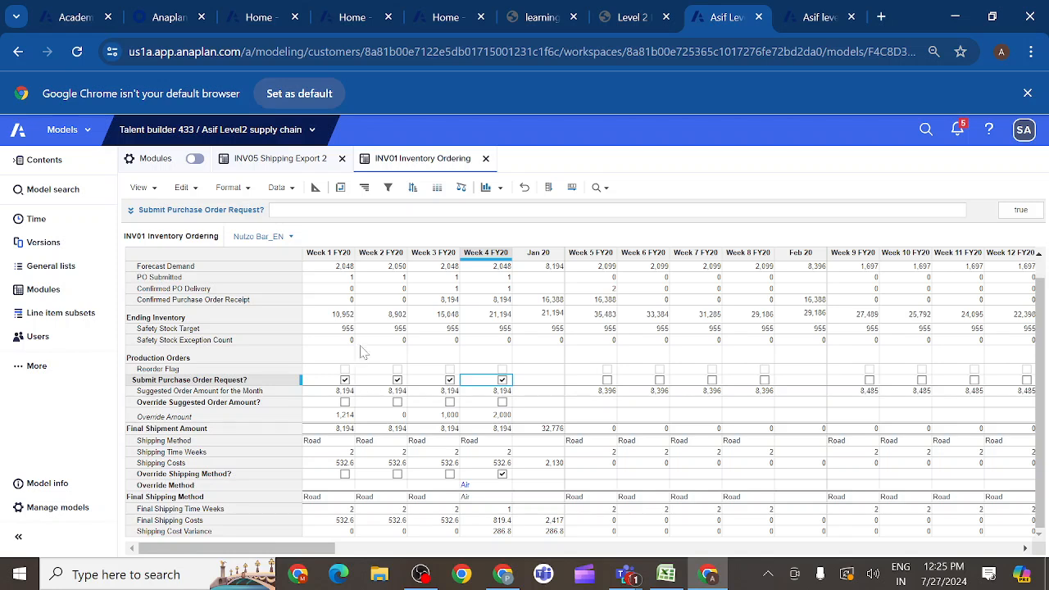
{"action": "left_click", "coordinate": [572, 187]}
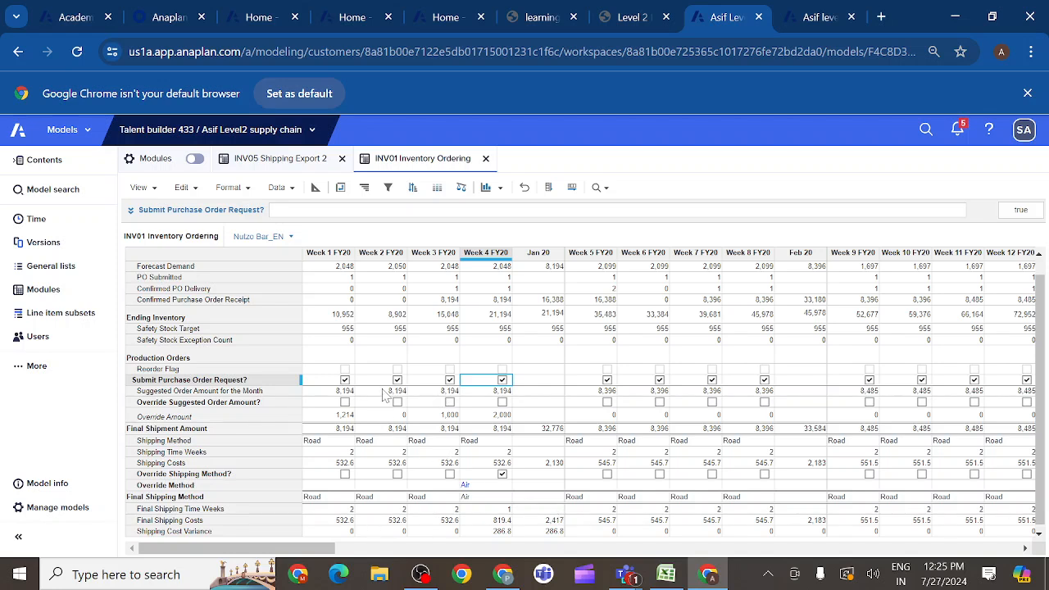
- Compare the Applies To dimensions and time scales of INV01 Inventory Ordering, INV05 Shipping Export 2 and SYS08 SKU Details among the modules
{"action": "left_click", "coordinate": [281, 161]}
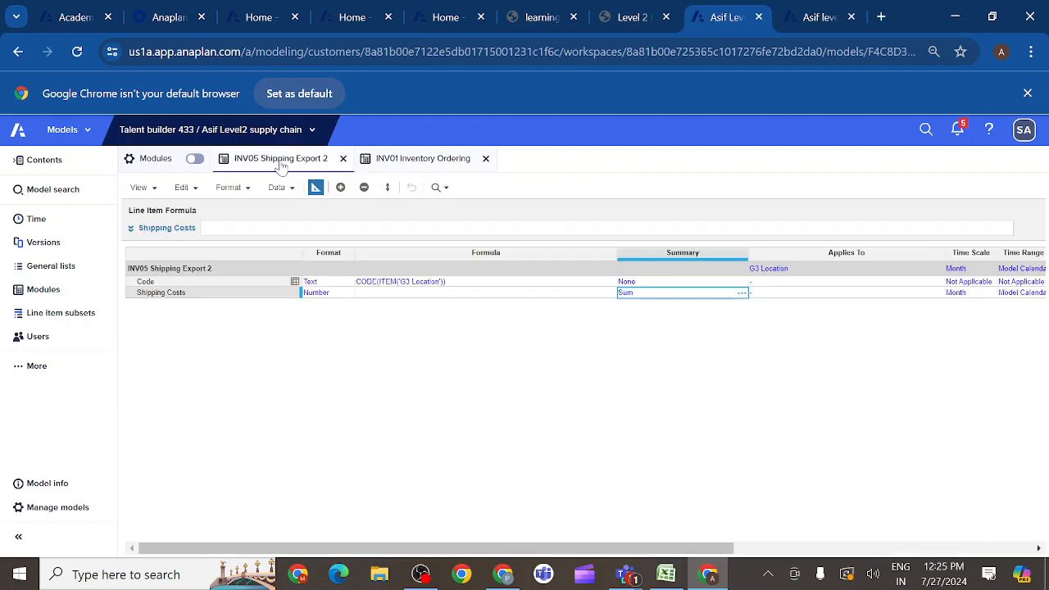
{"action": "left_click", "coordinate": [37, 291]}
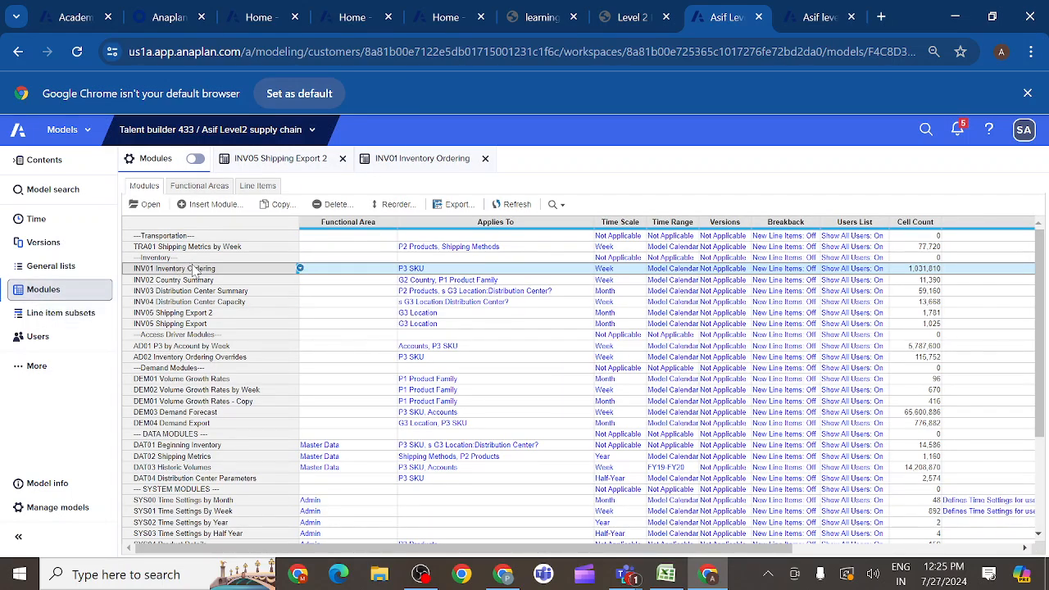
{"action": "left_click", "coordinate": [168, 314], "text": "ctrl"}
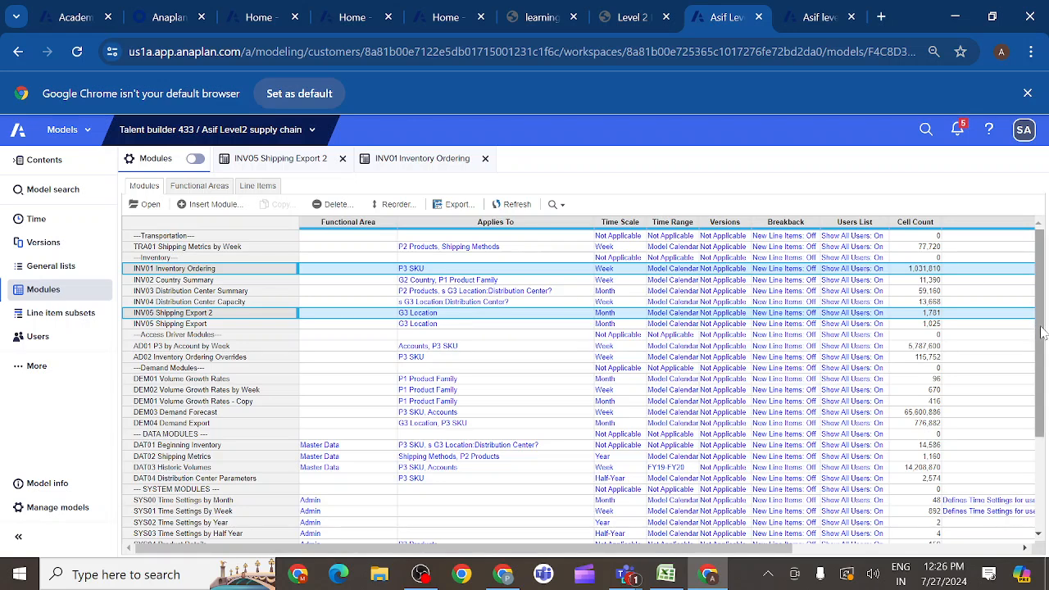
{"action": "left_click_drag", "start_coordinate": [1043, 331], "coordinate": [1046, 452]}
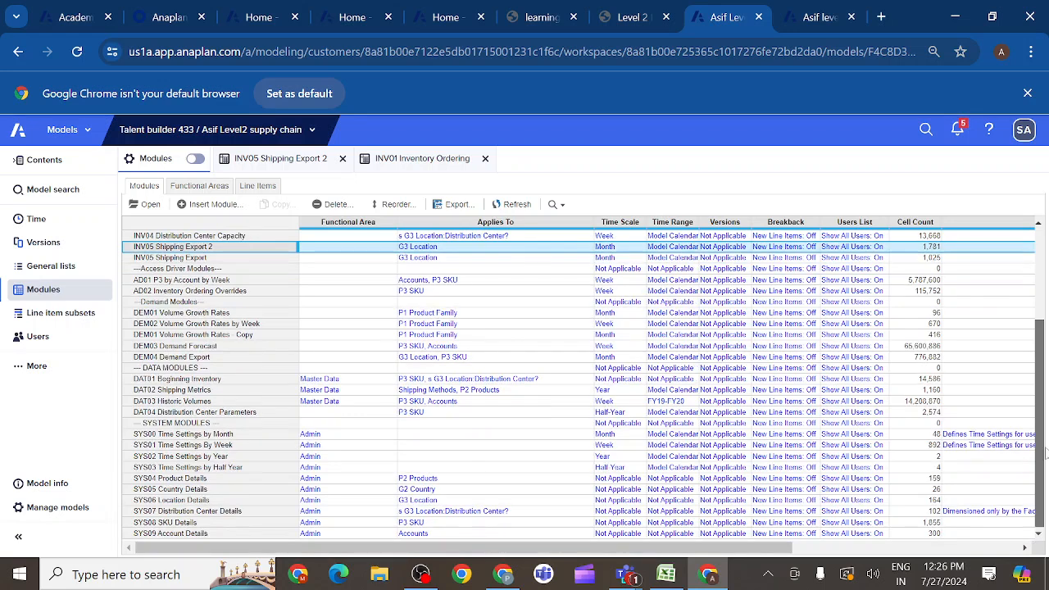
{"action": "left_click", "coordinate": [218, 524]}
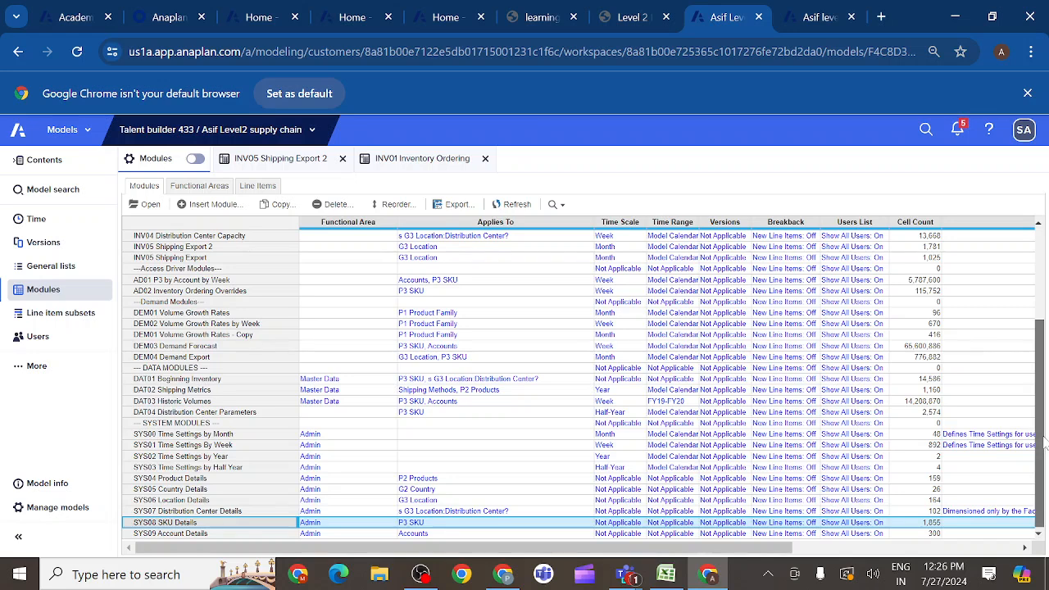
{"action": "left_click_drag", "start_coordinate": [1045, 443], "coordinate": [1045, 406]}
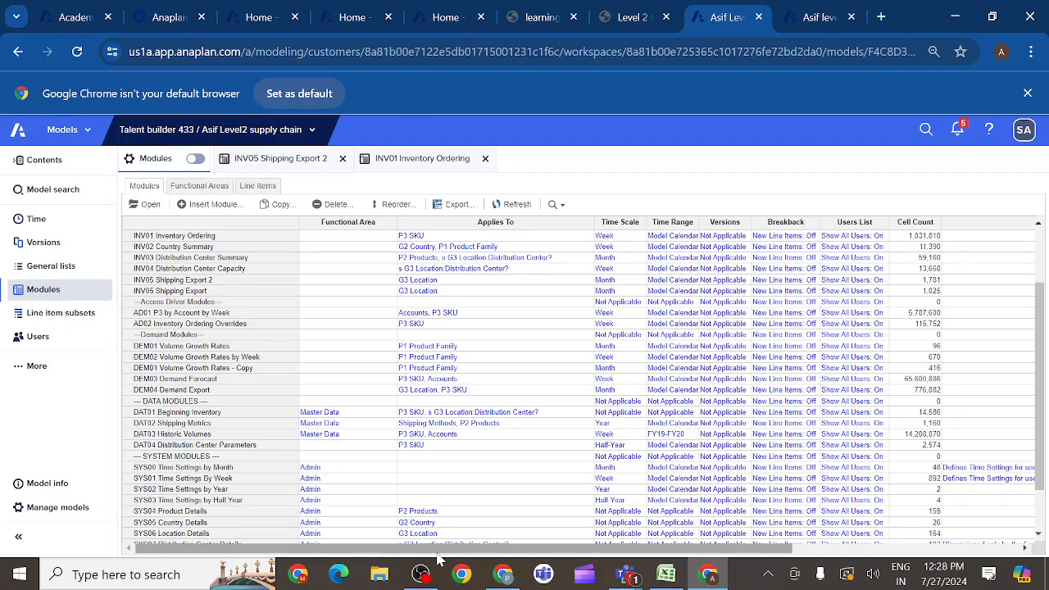
{"action": "left_click", "coordinate": [162, 237]}
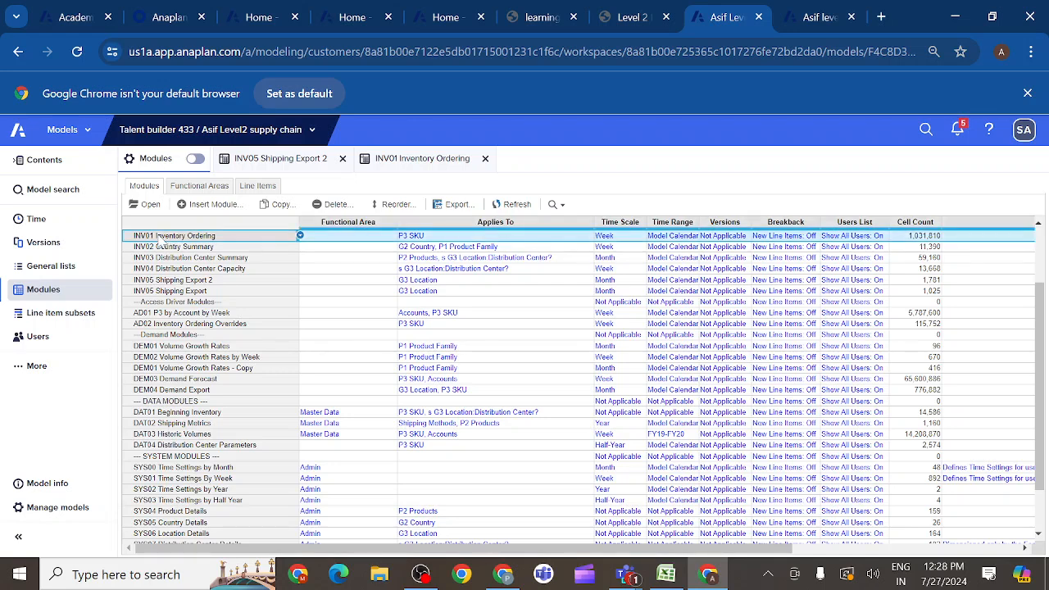
{"action": "left_click", "coordinate": [141, 283], "text": "ctrl"}
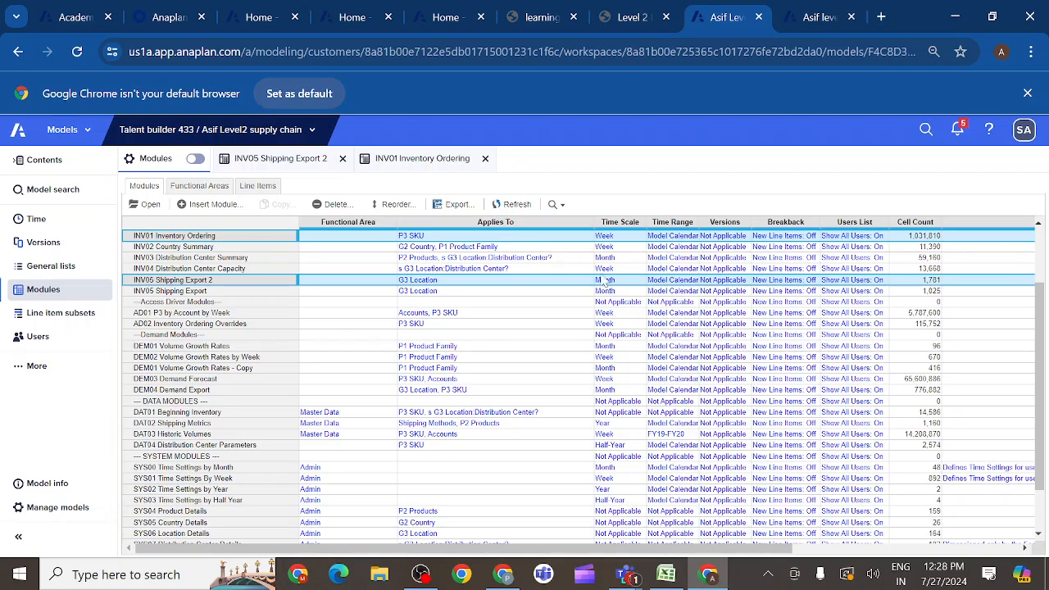
{"action": "left_click", "coordinate": [424, 162]}
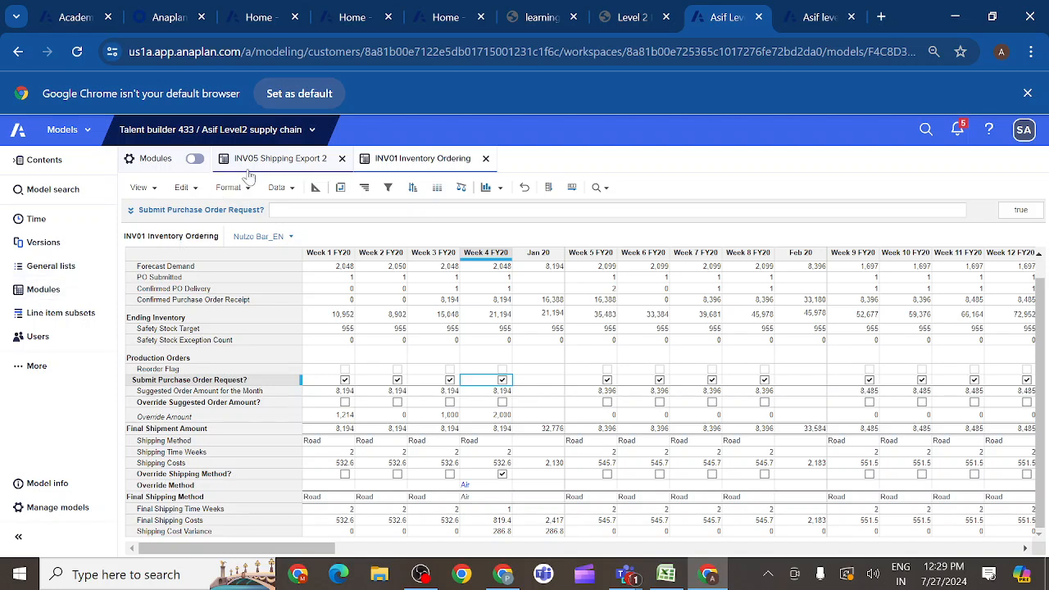
{"action": "left_click", "coordinate": [273, 160]}
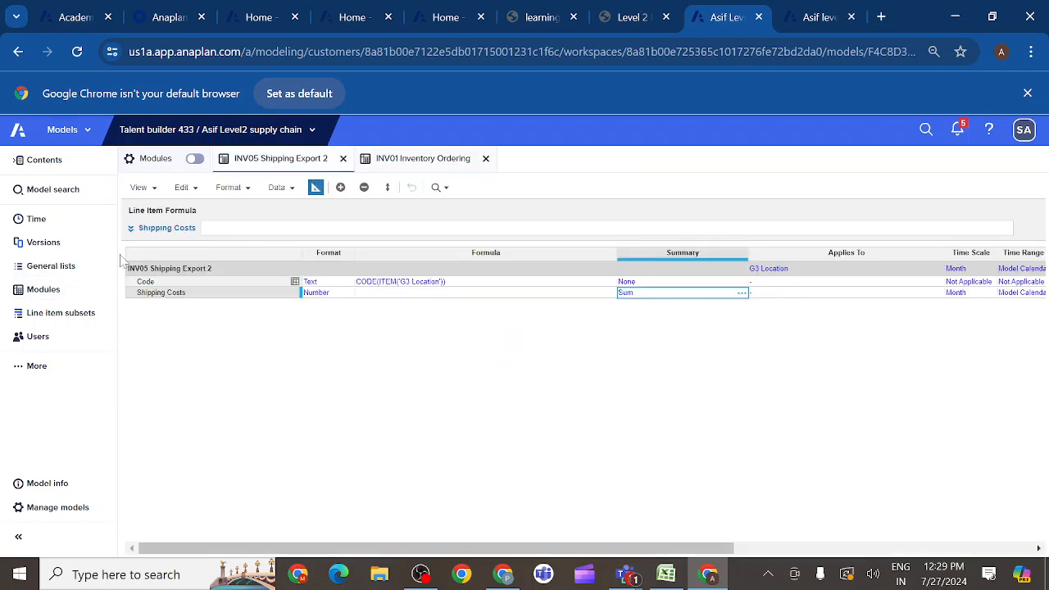
{"action": "left_click", "coordinate": [165, 295]}
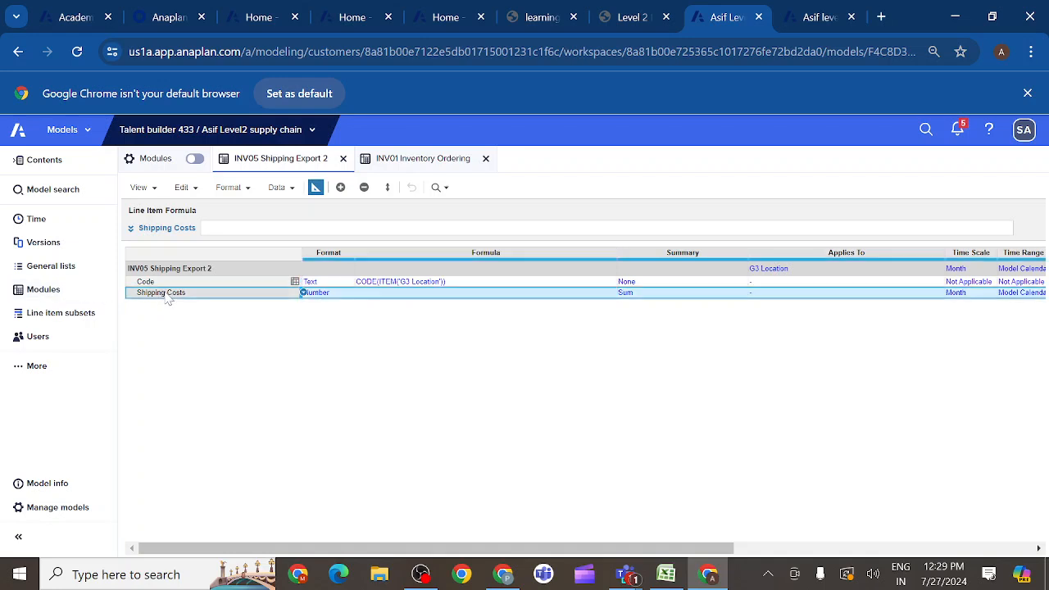
{"action": "left_click", "coordinate": [131, 229]}
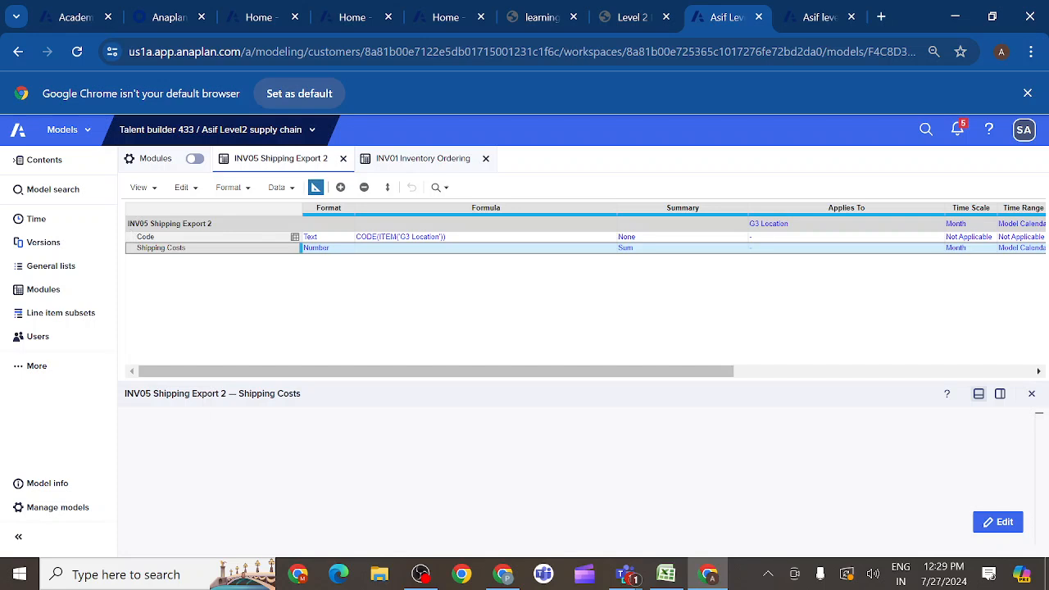
{"action": "left_click", "coordinate": [414, 160]}
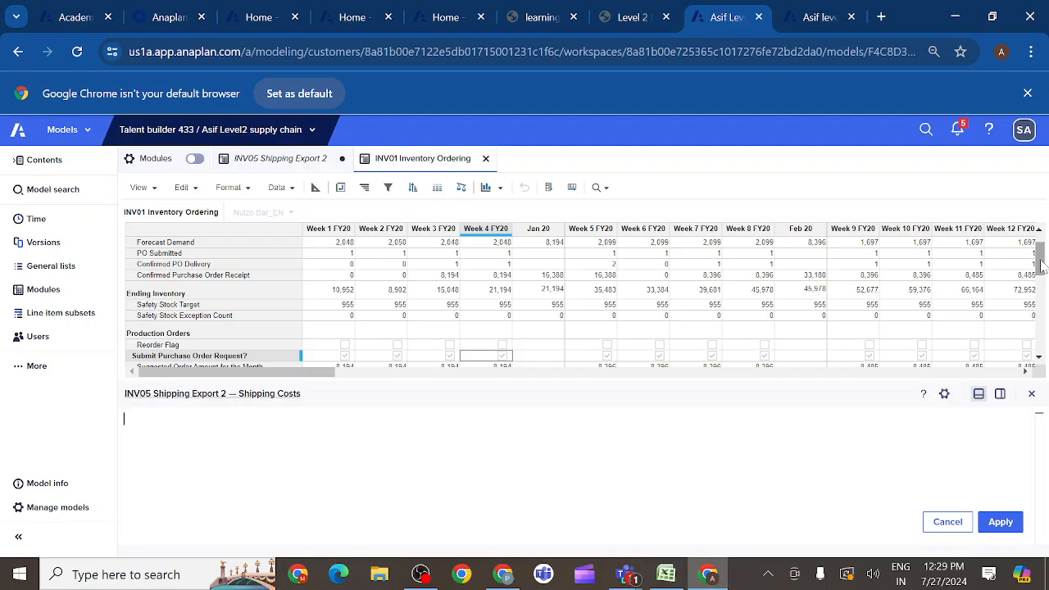
{"action": "left_click_drag", "start_coordinate": [1041, 261], "coordinate": [1046, 375]}
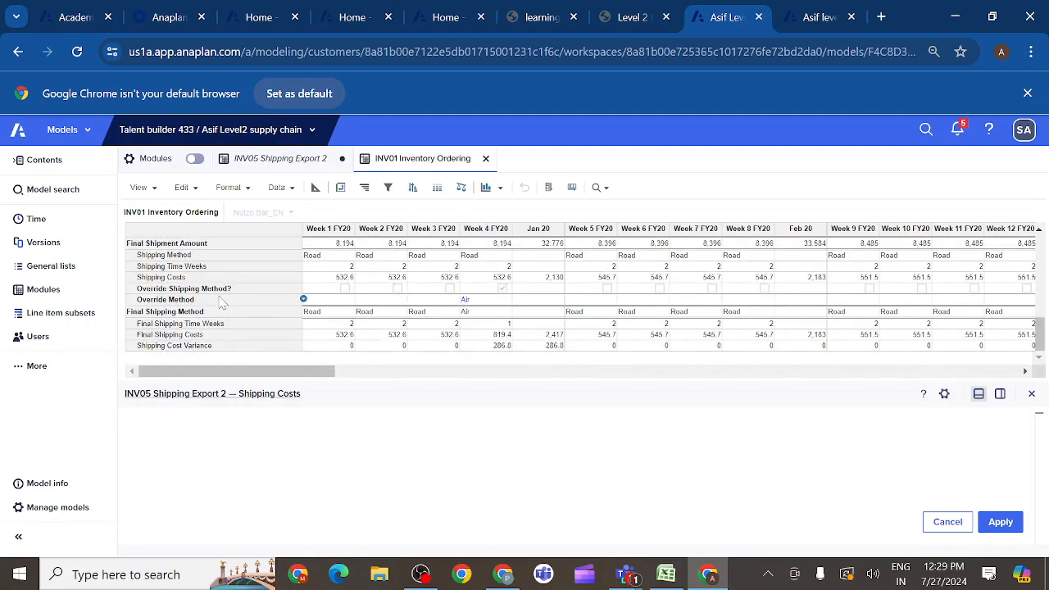
{"action": "left_click", "coordinate": [172, 335]}
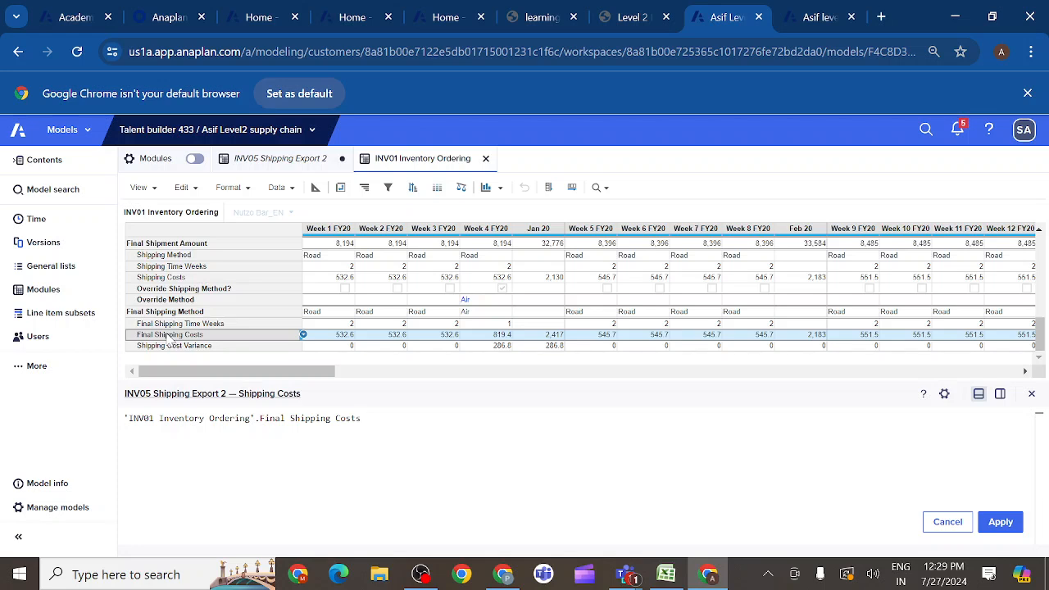
{"action": "type", "text": "[SUM"}
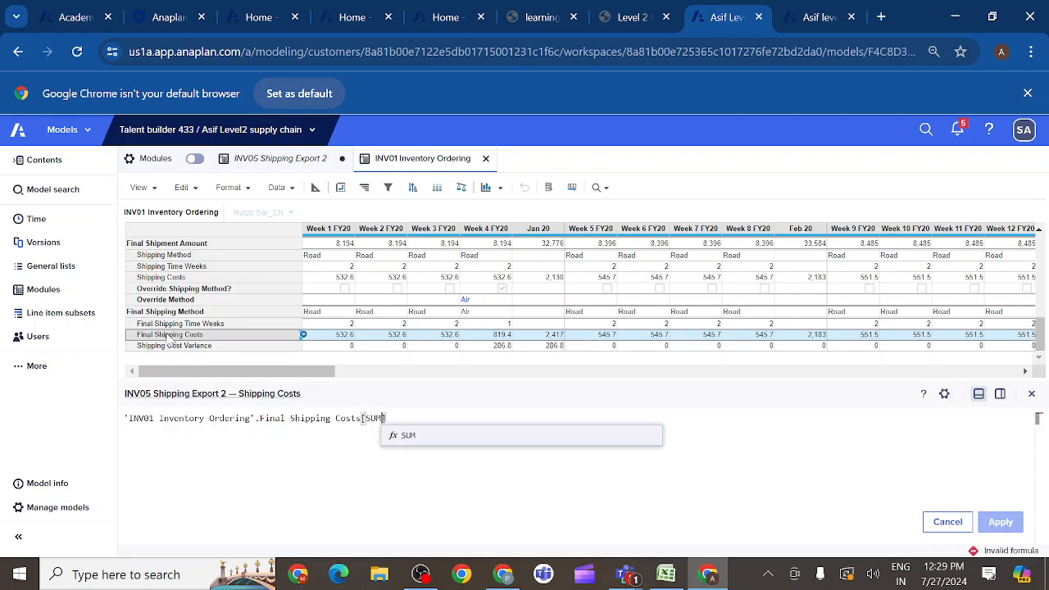
{"action": "type", "text": "]"}
{"action": "left_click", "coordinate": [414, 437]}
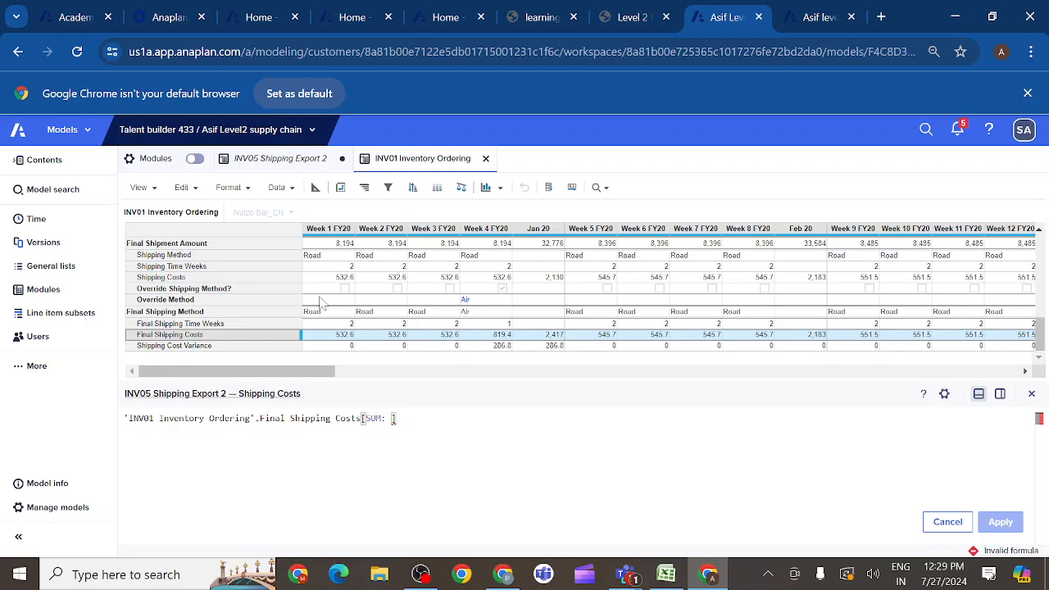
- Open the SYS08 SKU Details module alongside the formula editor
{"action": "left_click", "coordinate": [43, 291]}
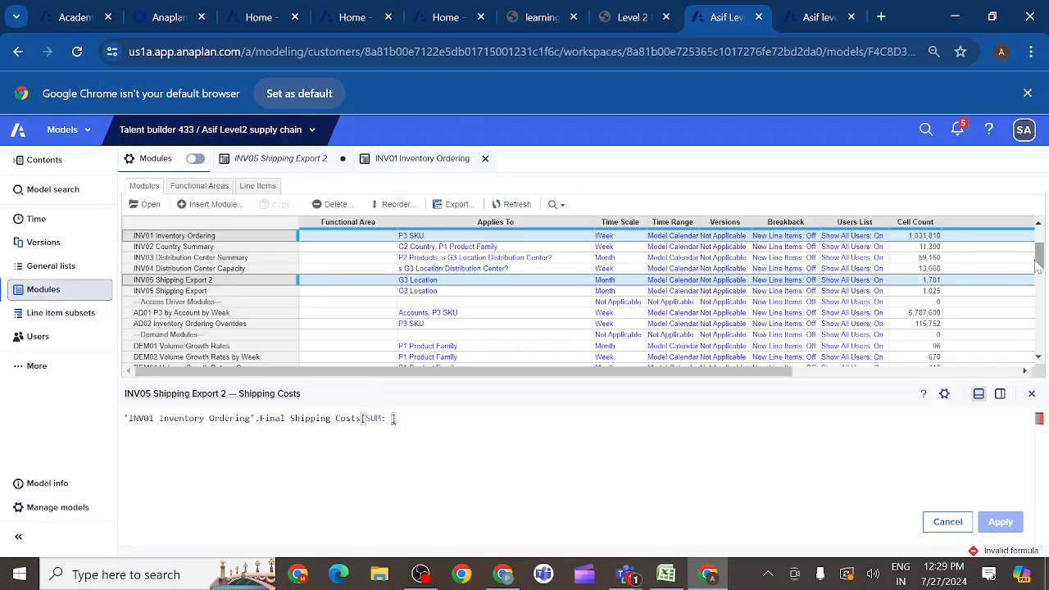
{"action": "left_click_drag", "start_coordinate": [1041, 261], "coordinate": [1042, 353]}
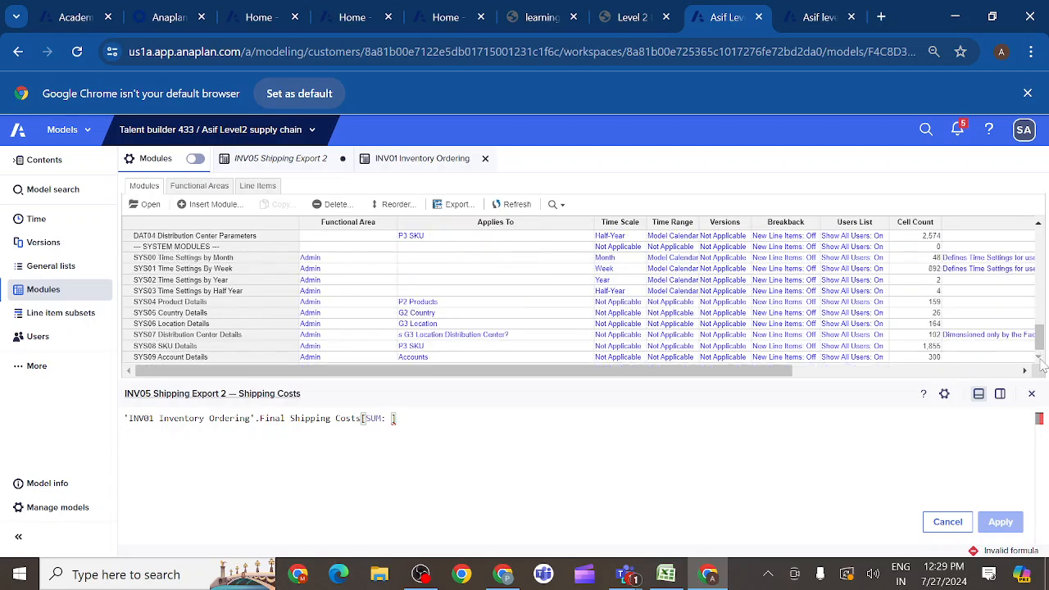
{"action": "left_click", "coordinate": [190, 347]}
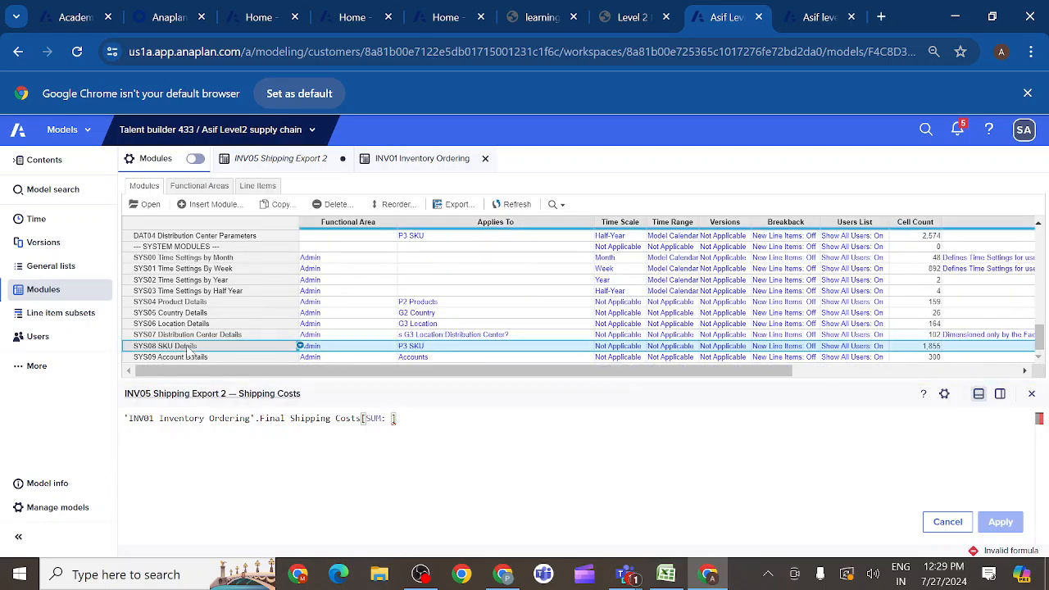
{"action": "left_click", "coordinate": [150, 206]}
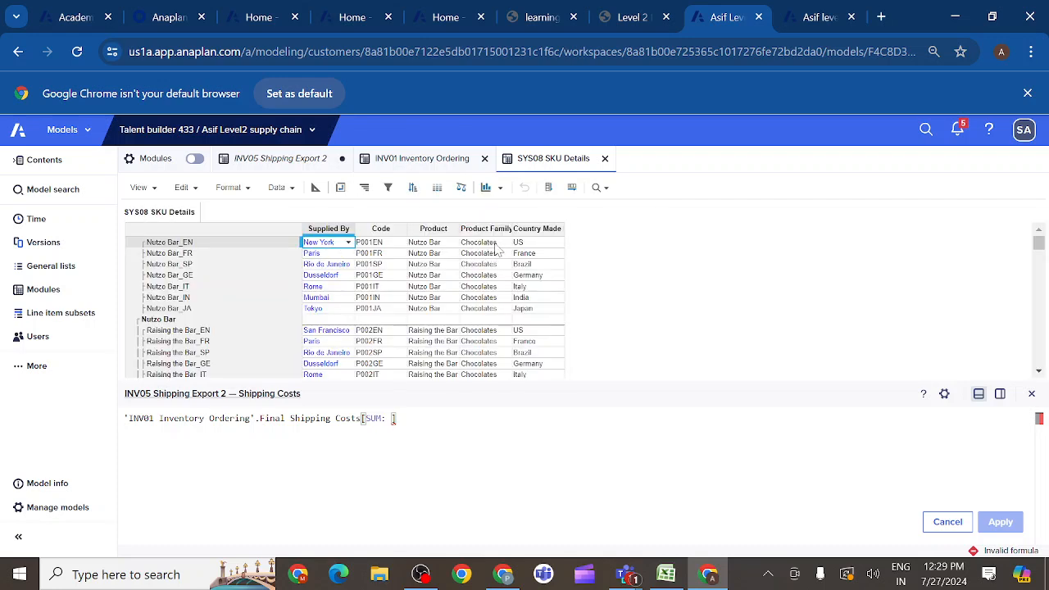
{"action": "left_click", "coordinate": [543, 237]}
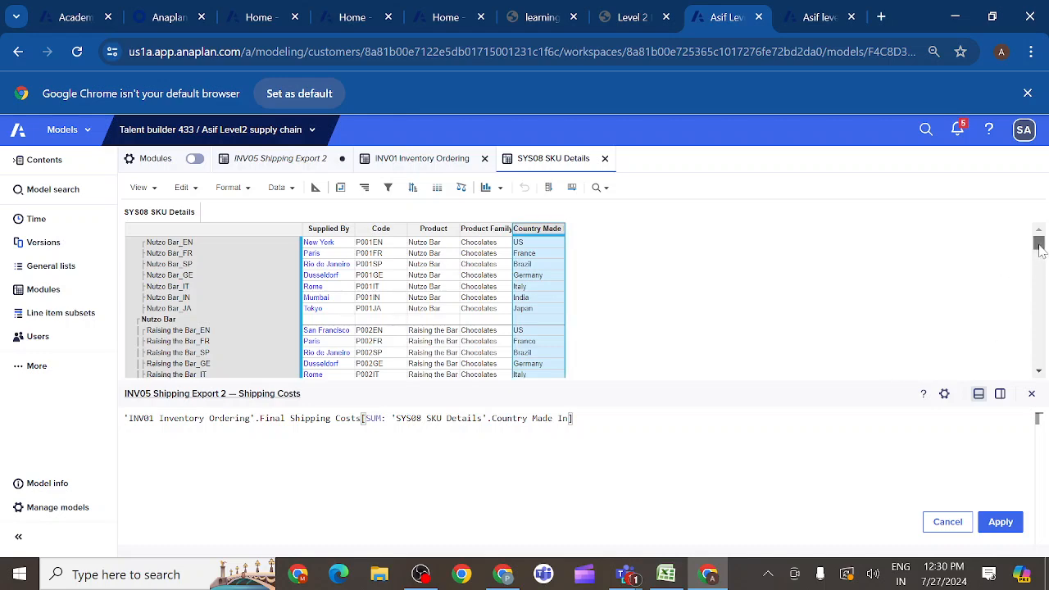
{"action": "left_click_drag", "start_coordinate": [1041, 252], "coordinate": [1034, 217]}
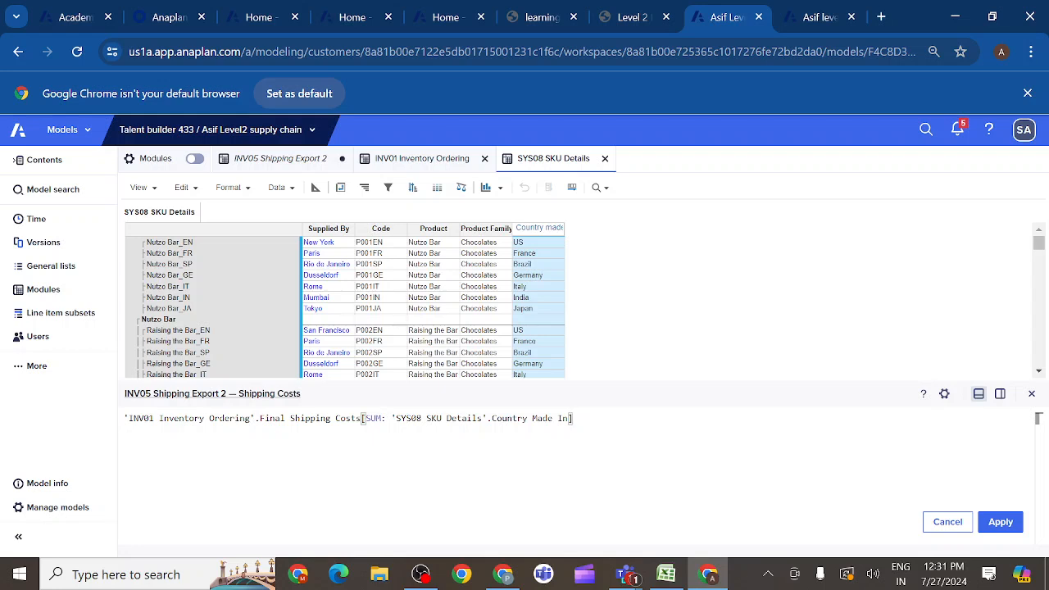
{"action": "left_click", "coordinate": [949, 522]}
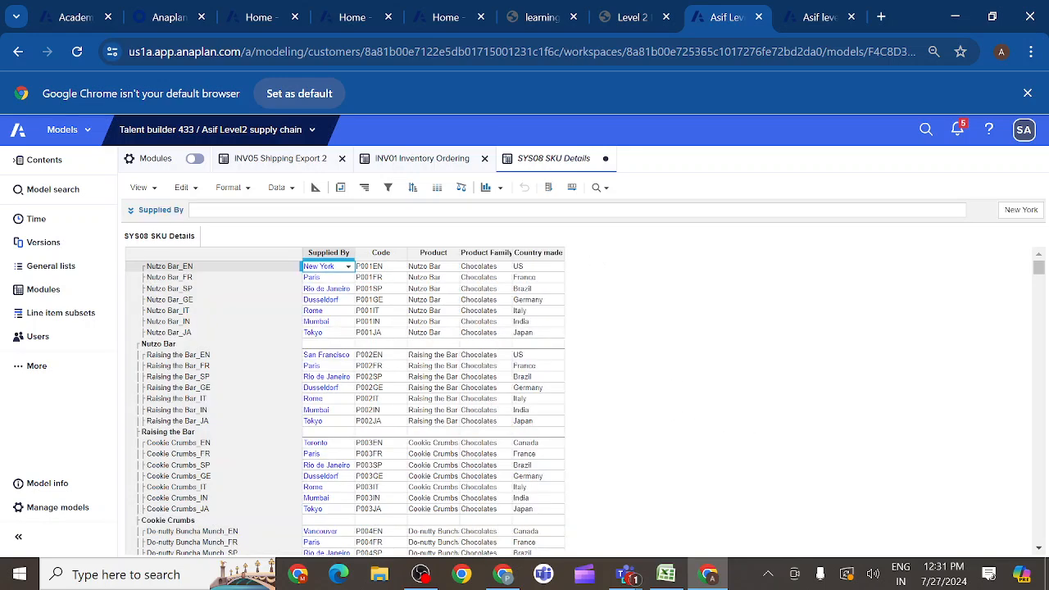
- Set the Shipping Costs formula in INV05 Shipping Export 2 to 'INV01 Inventory Ordering'.Final Shipping Costs[SUM: 'SYS08 SKU Details'.Supplied By]
{"action": "left_click", "coordinate": [304, 163]}
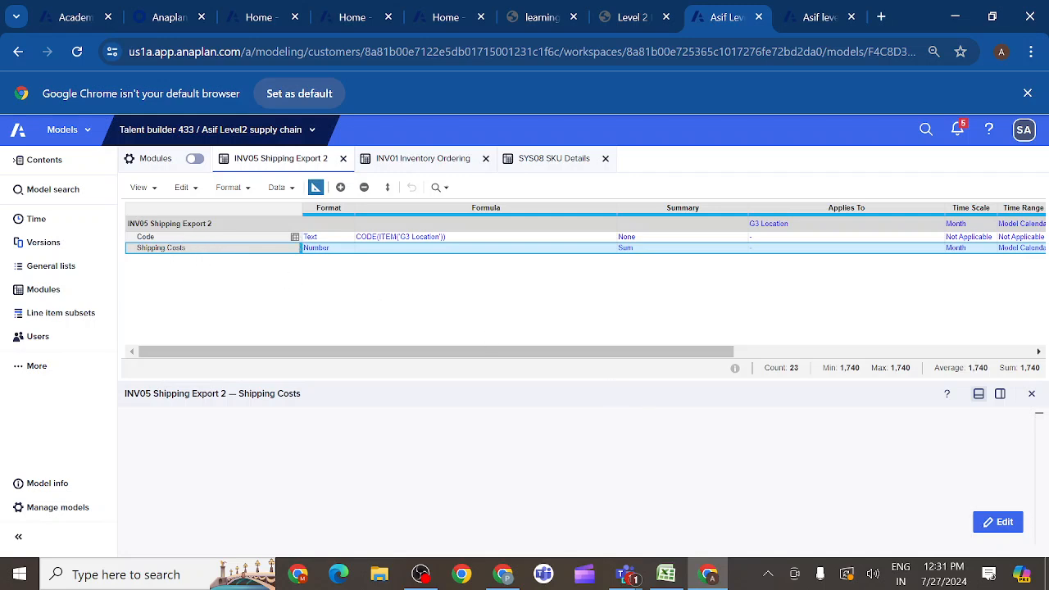
{"action": "left_click", "coordinate": [998, 522]}
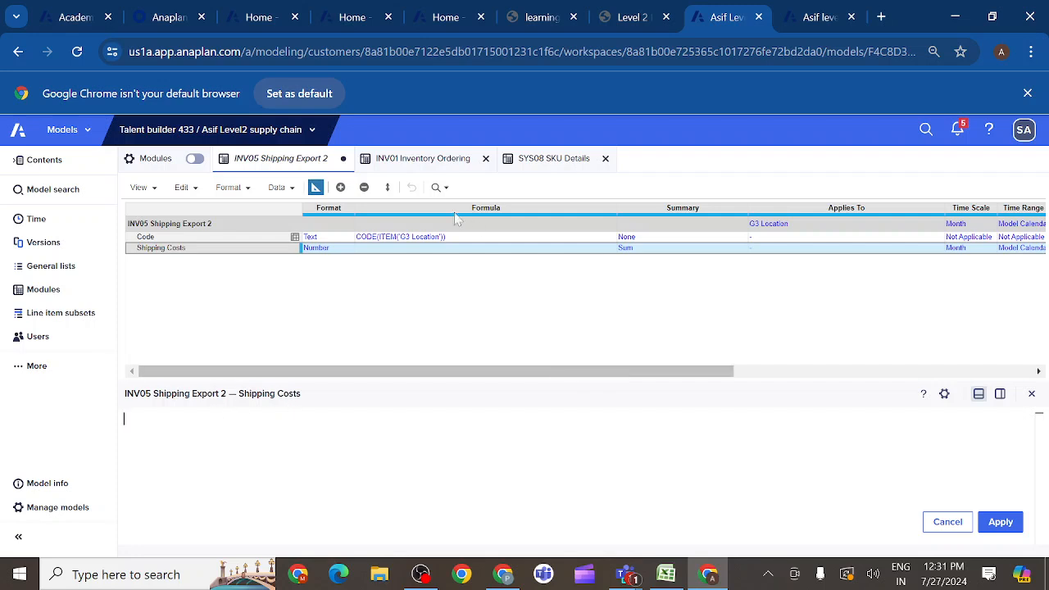
{"action": "left_click", "coordinate": [426, 164]}
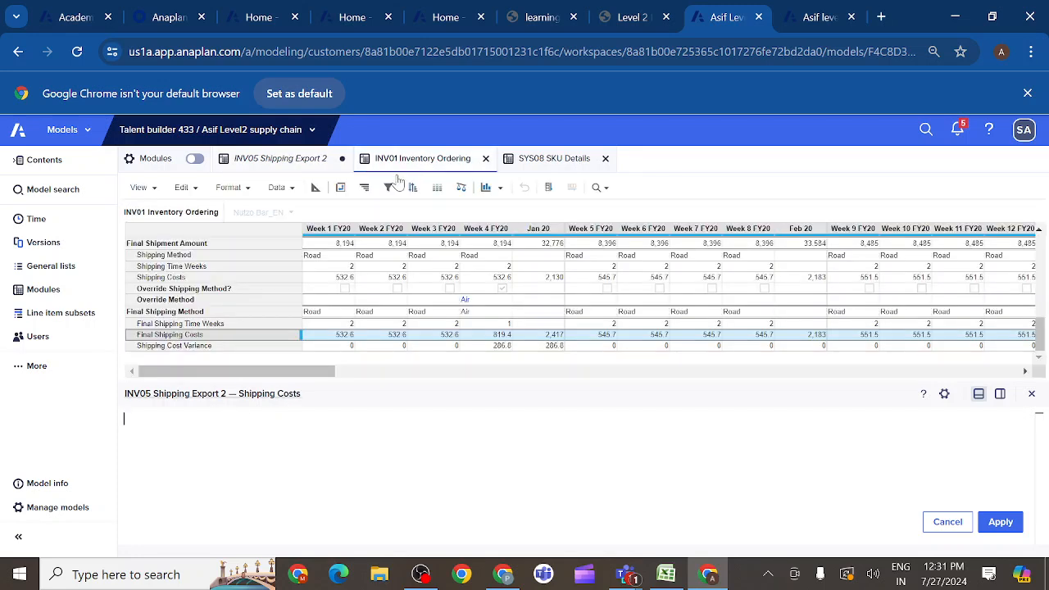
{"action": "left_click", "coordinate": [187, 336]}
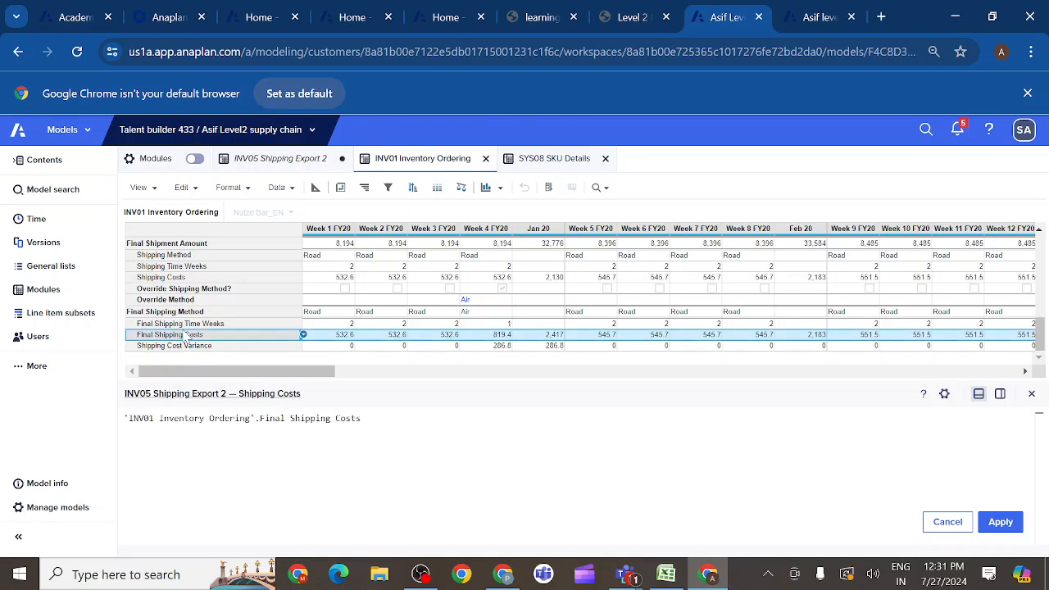
{"action": "type", "text": "[su"}
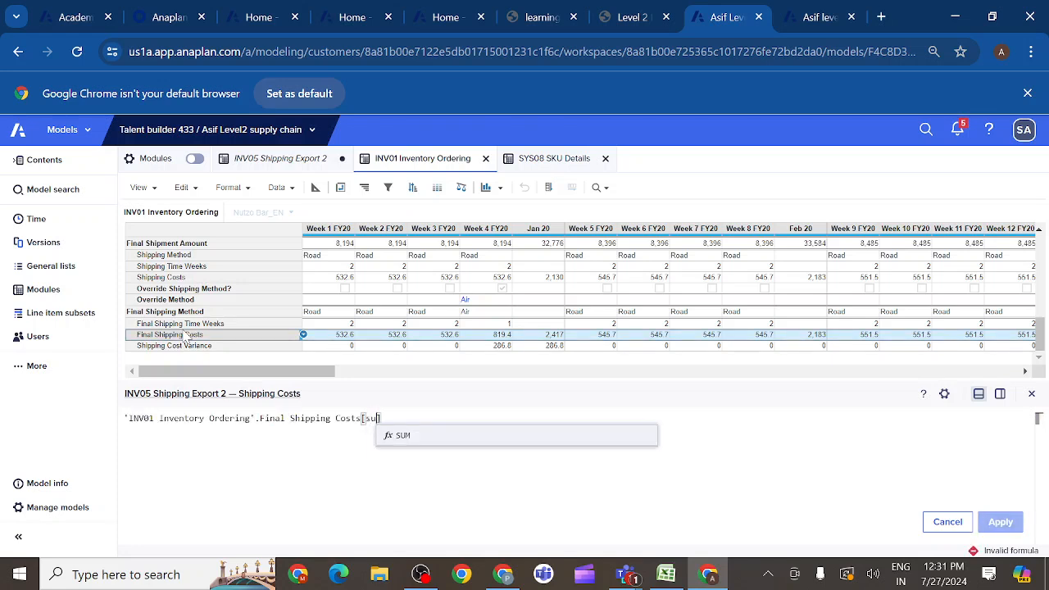
{"action": "left_click", "coordinate": [410, 436]}
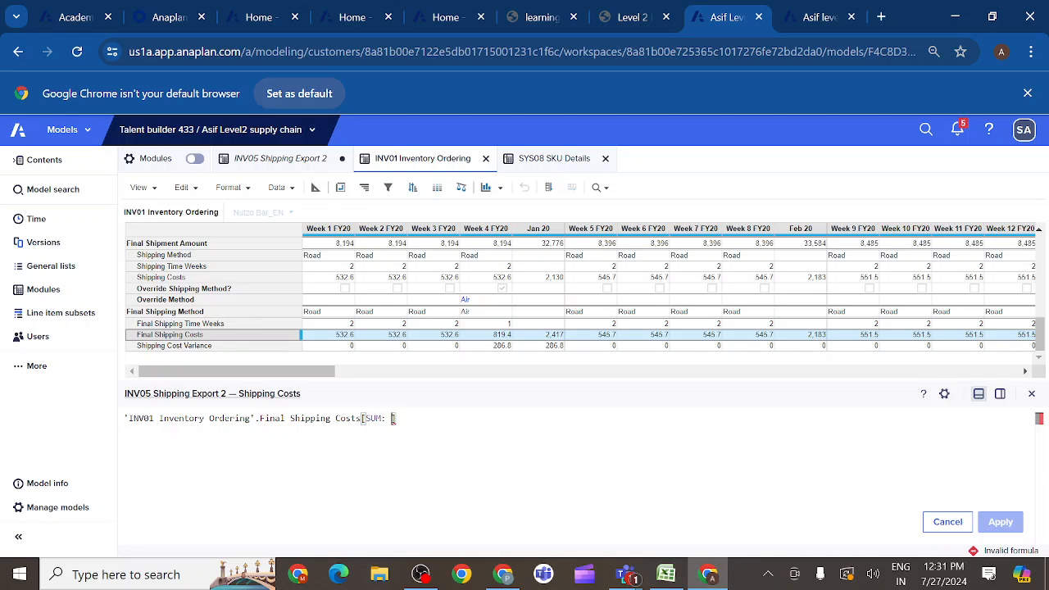
{"action": "left_click", "coordinate": [555, 162]}
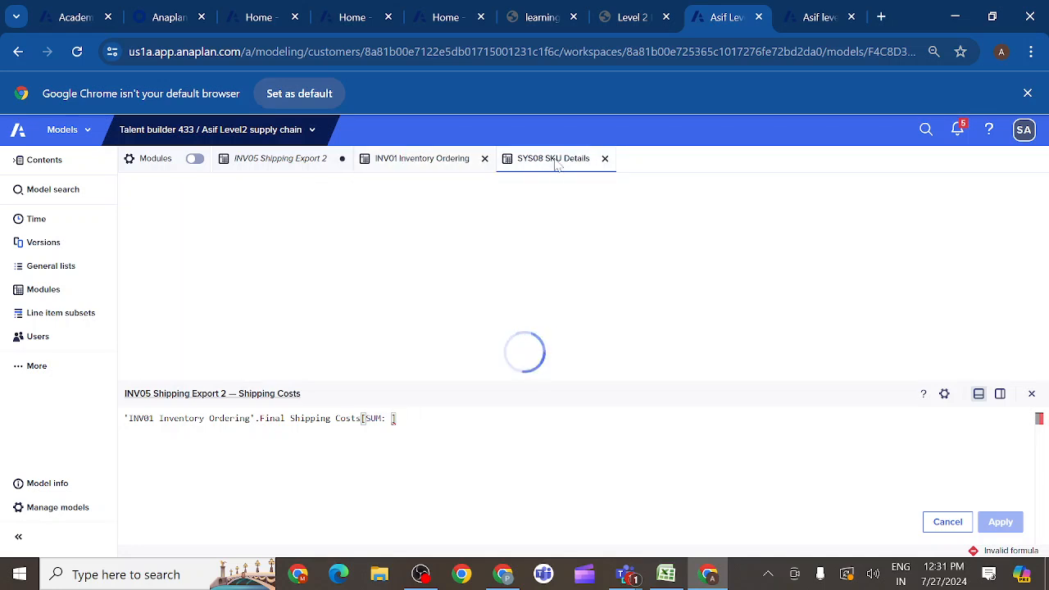
{"action": "left_click", "coordinate": [324, 229]}
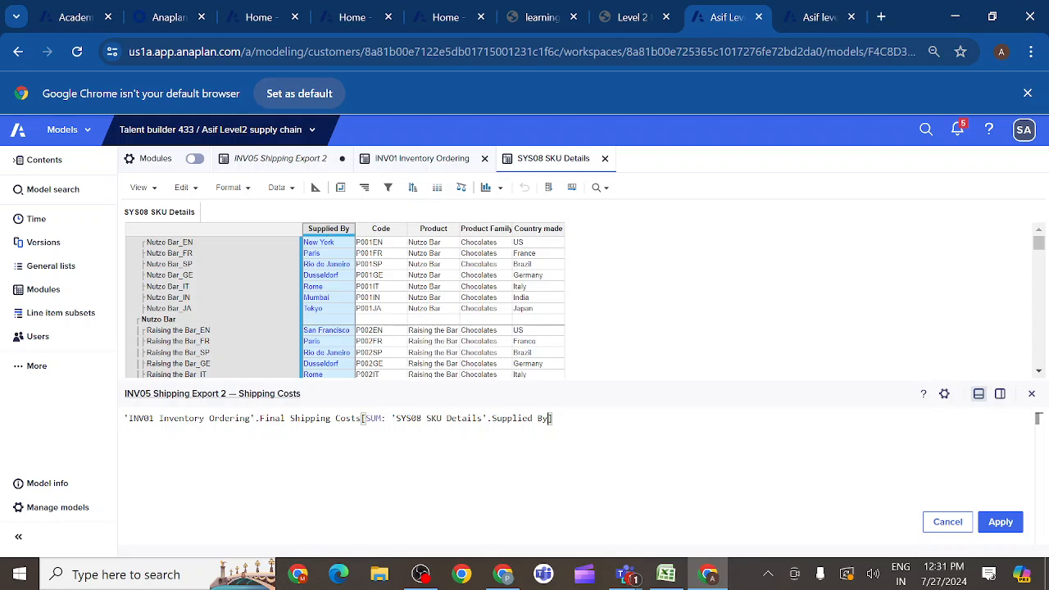
{"action": "left_click", "coordinate": [999, 523]}
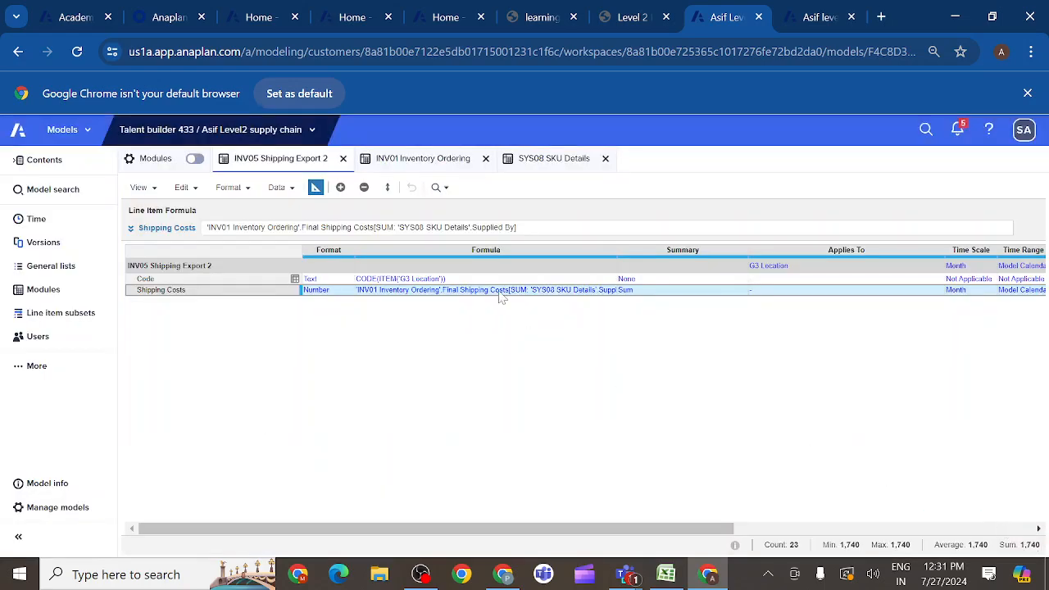
- Show INV05 Shipping Export 2 as a data grid, and consult the sample saved view in the Level 2 course page
{"action": "left_click", "coordinate": [316, 188]}
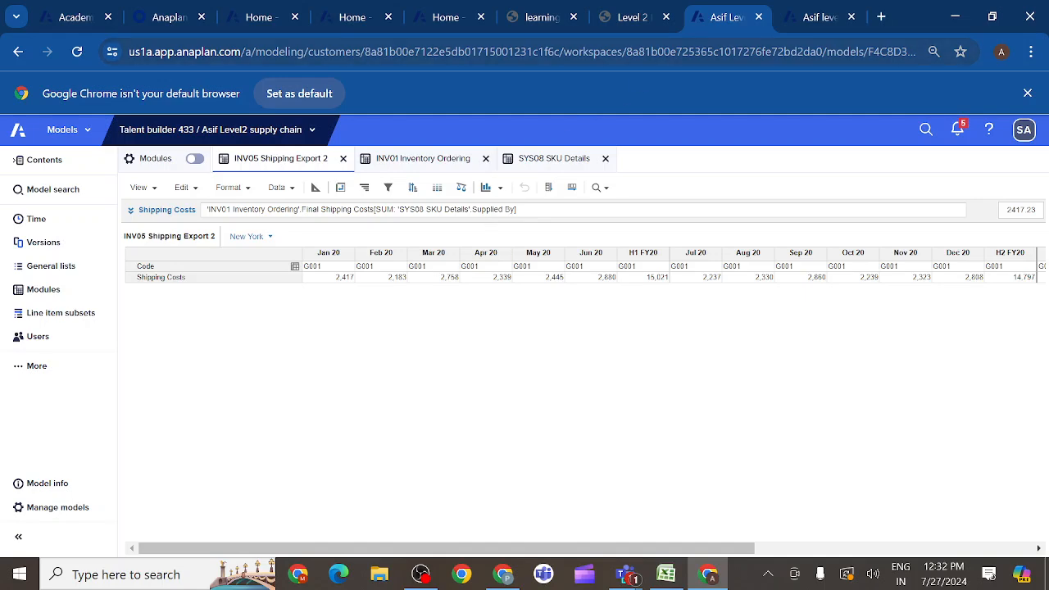
{"action": "left_click", "coordinate": [649, 19]}
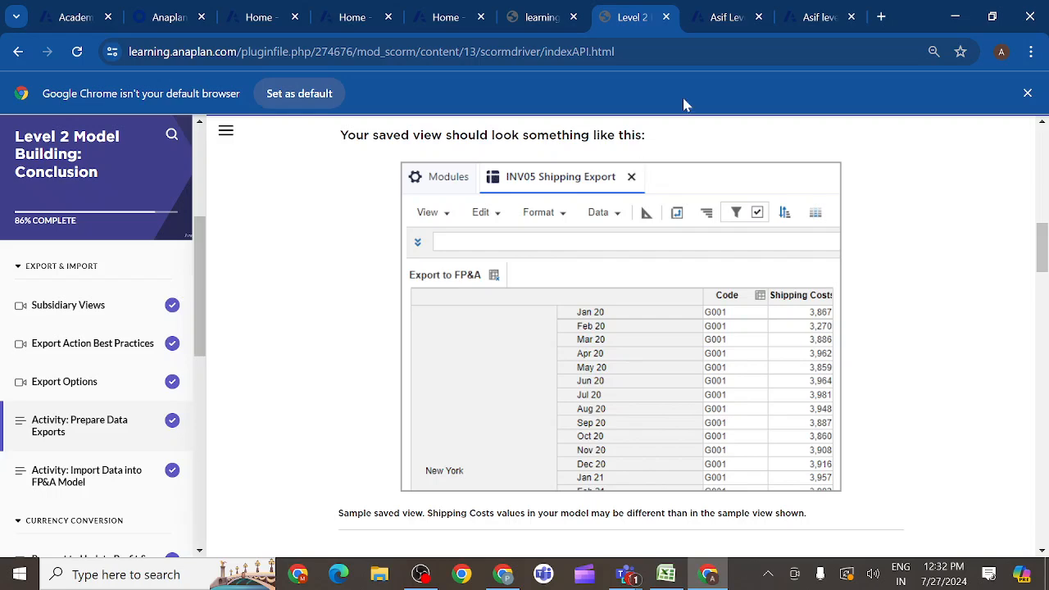
- Save the current INV05 Shipping Export 2 view as Export FP&A and open that saved view
{"action": "left_click", "coordinate": [720, 21]}
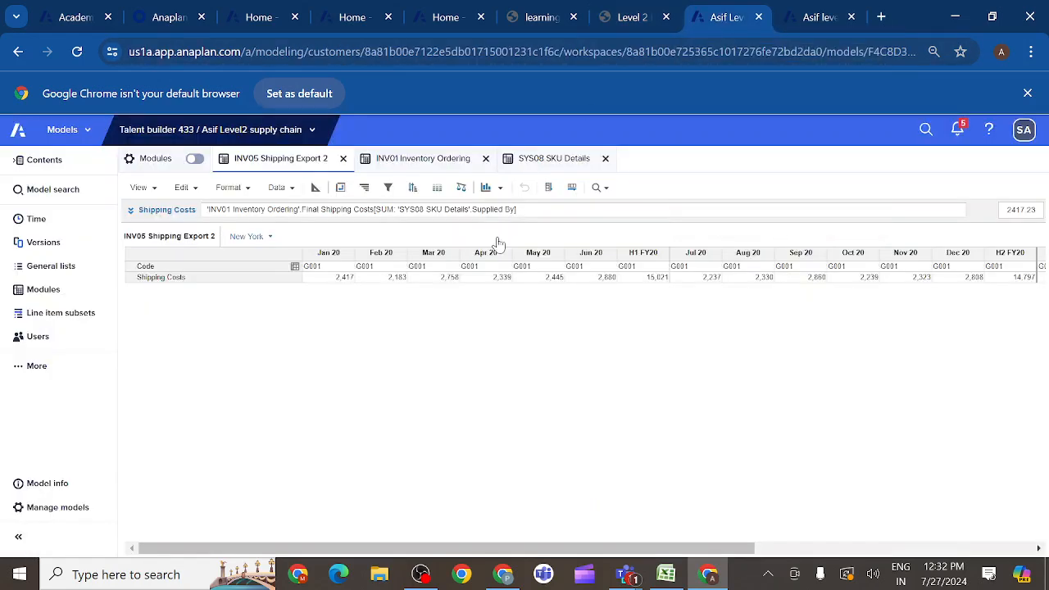
{"action": "left_click", "coordinate": [154, 189]}
{"action": "left_click", "coordinate": [168, 316]}
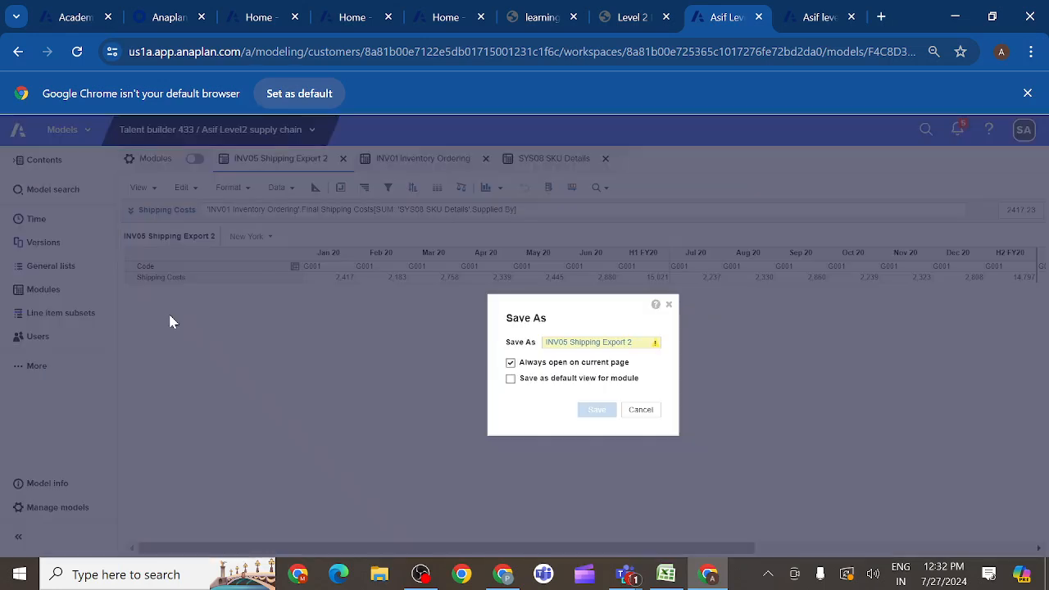
{"action": "key", "text": "BackSpace"}
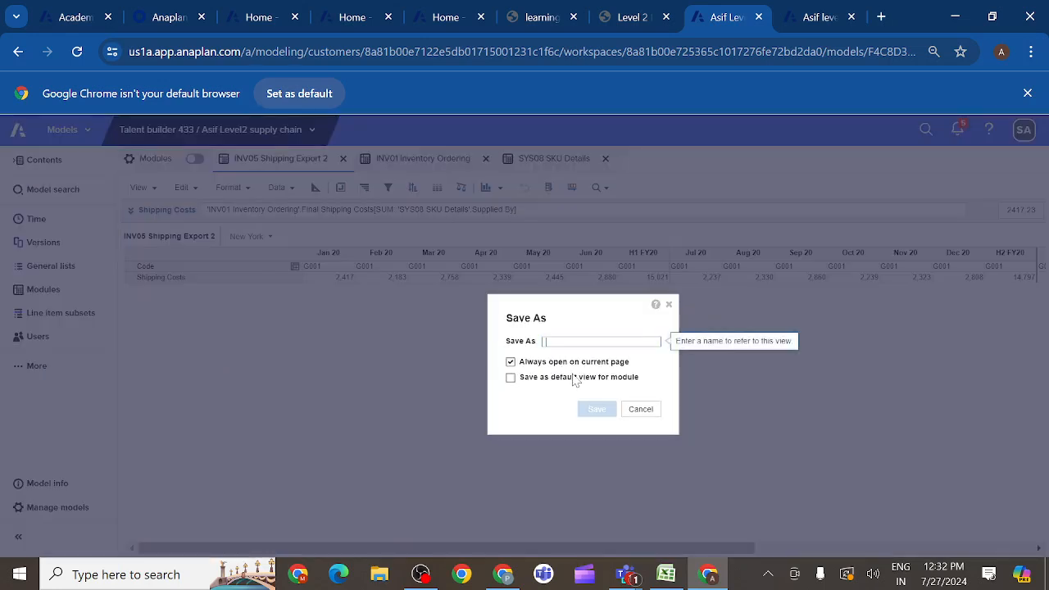
{"action": "type", "text": "C"}
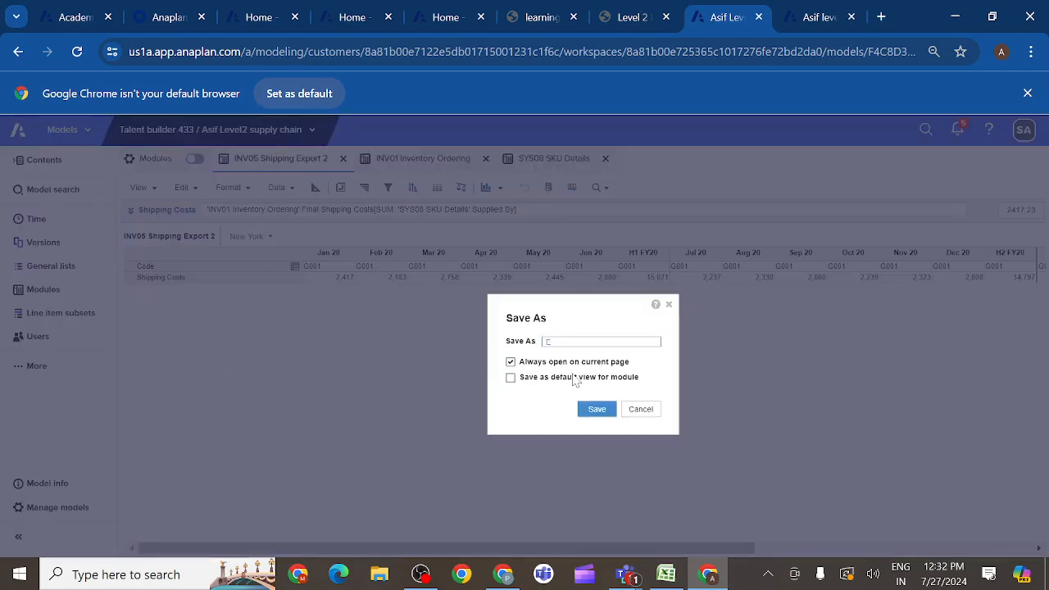
{"action": "type", "text": "xport FP&A"}
{"action": "left_click", "coordinate": [595, 409]}
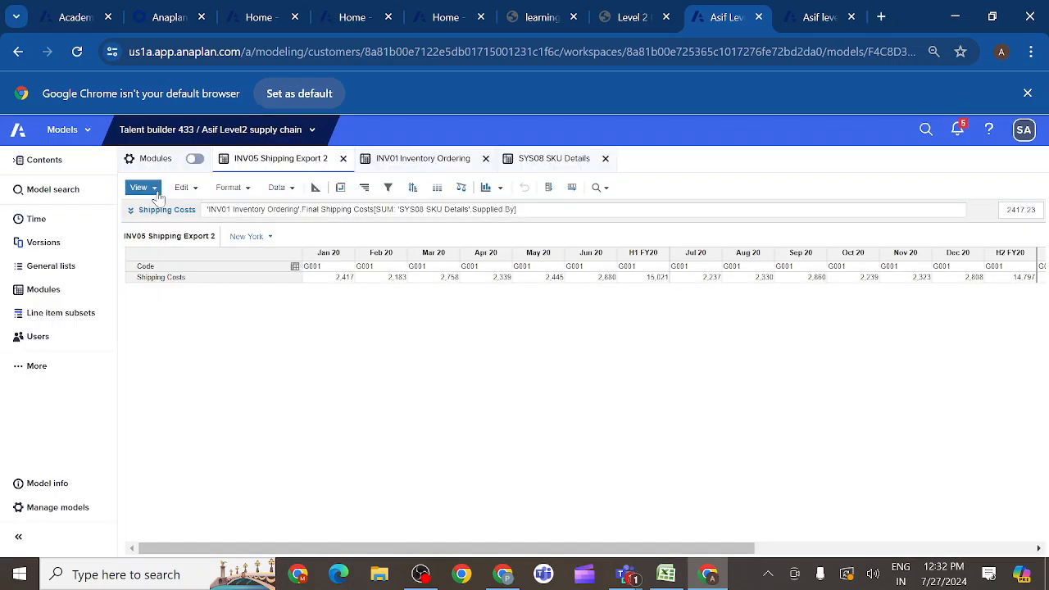
{"action": "left_click", "coordinate": [158, 193]}
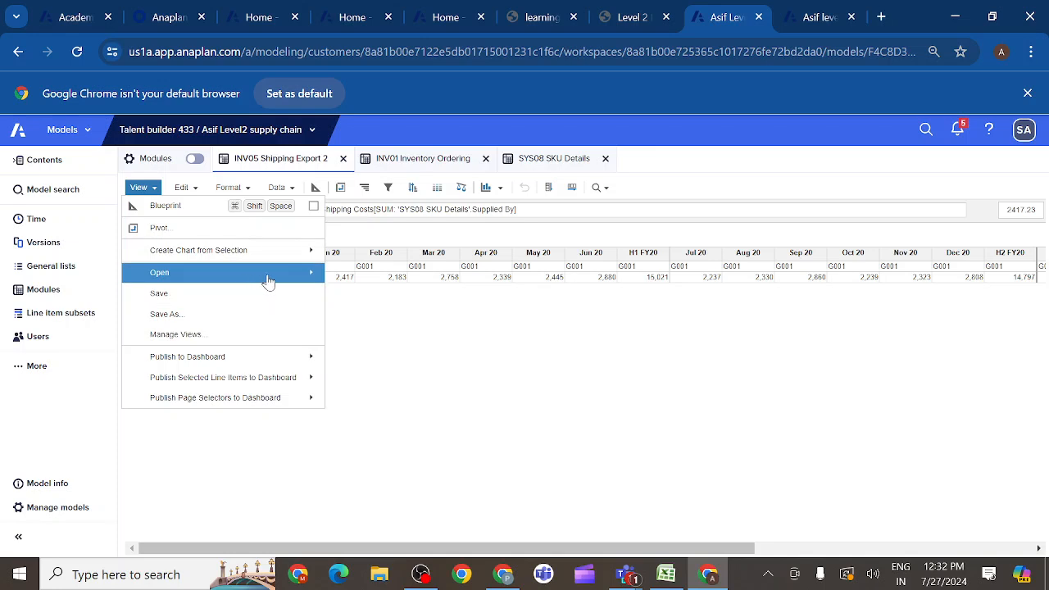
{"action": "mouse_move", "coordinate": [265, 278]}
{"action": "left_click", "coordinate": [349, 300]}
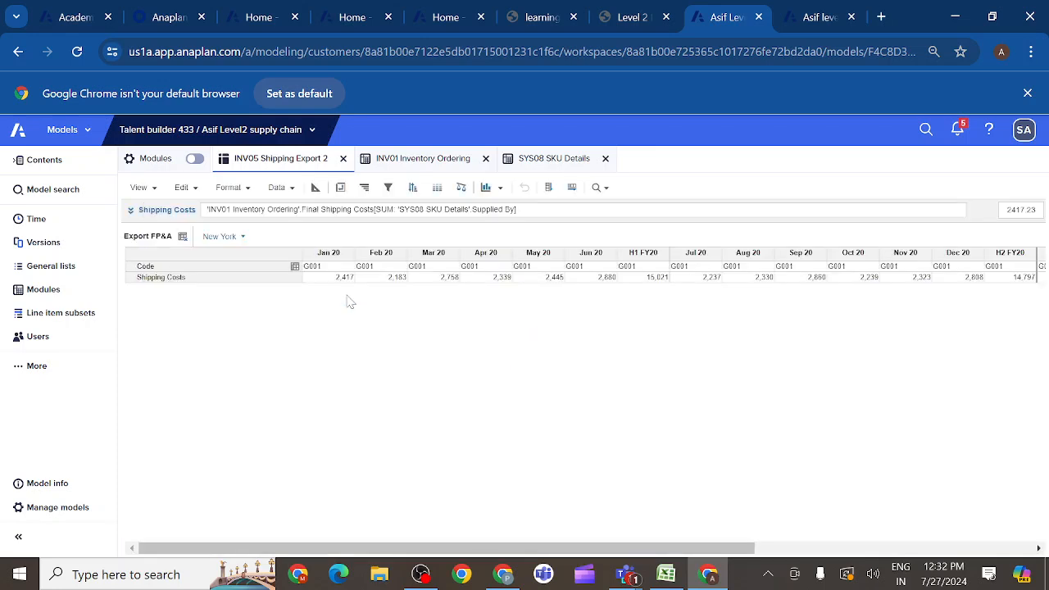
- Pivot the Export FP&A view so that G3 Location and Time are on rows and Line Items on columns, following the course sample
{"action": "left_click", "coordinate": [341, 189]}
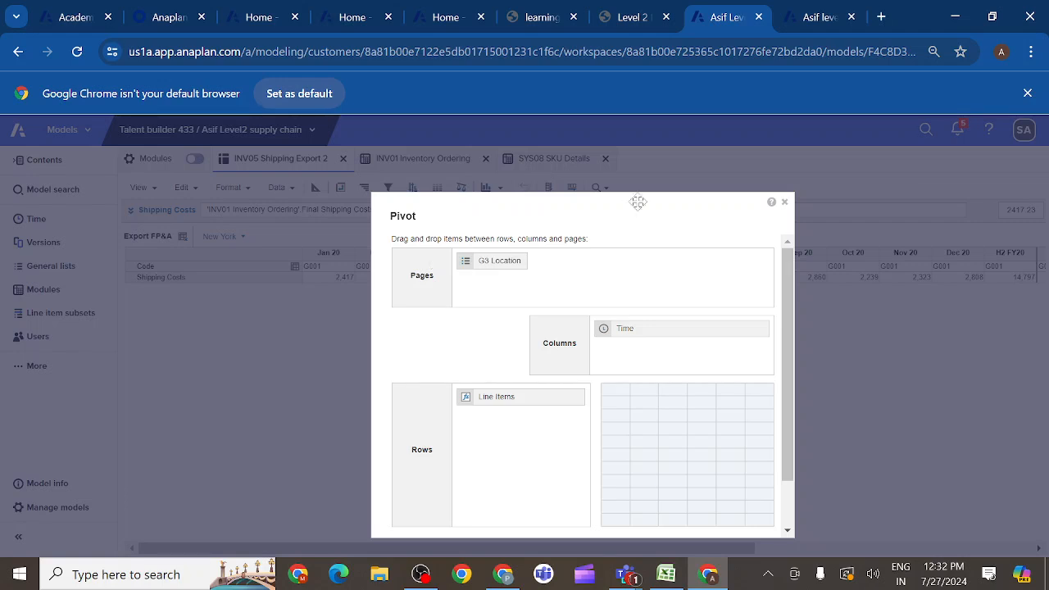
{"action": "left_click", "coordinate": [647, 22]}
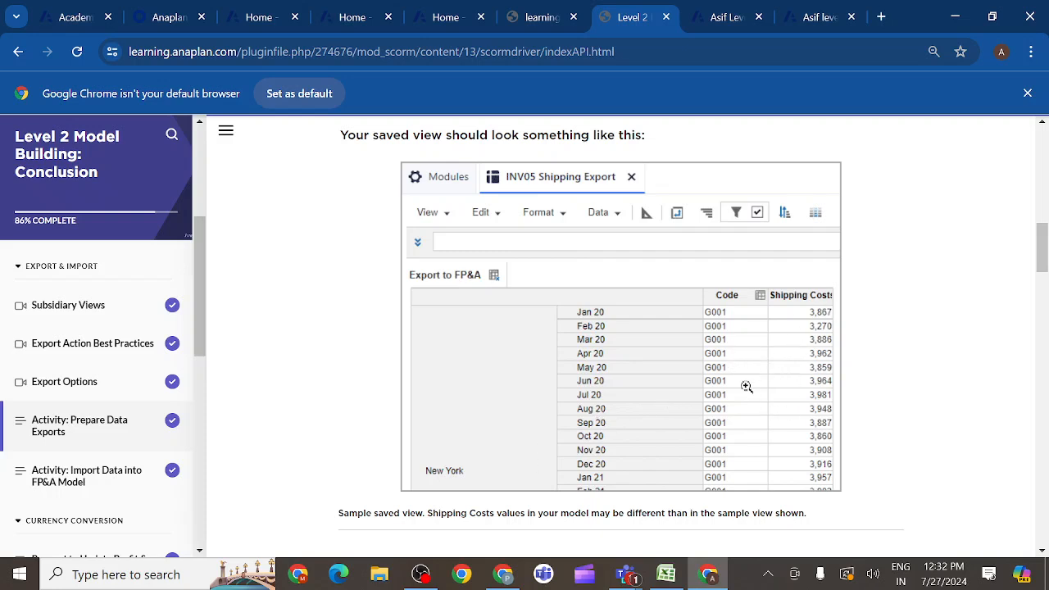
{"action": "left_click", "coordinate": [725, 24]}
{"action": "left_click_drag", "start_coordinate": [519, 403], "coordinate": [648, 356]}
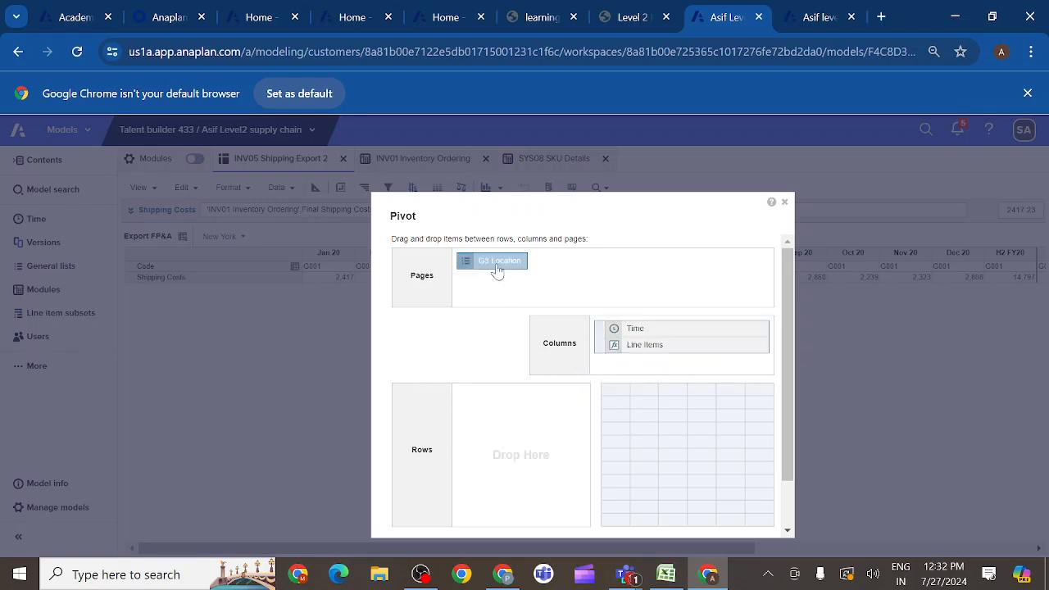
{"action": "left_click_drag", "start_coordinate": [497, 271], "coordinate": [492, 399]}
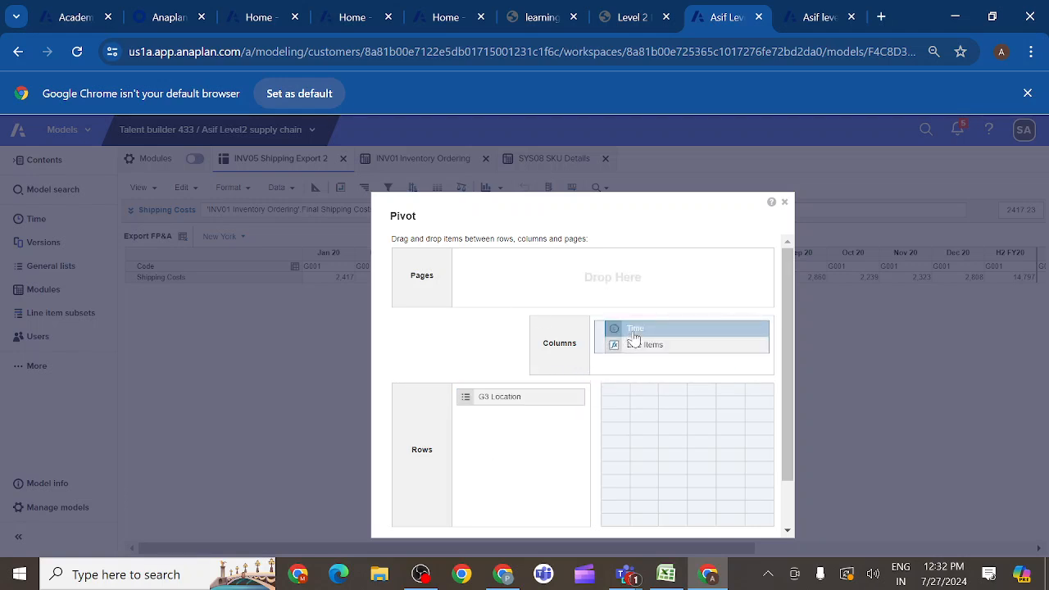
{"action": "left_click_drag", "start_coordinate": [634, 337], "coordinate": [491, 441]}
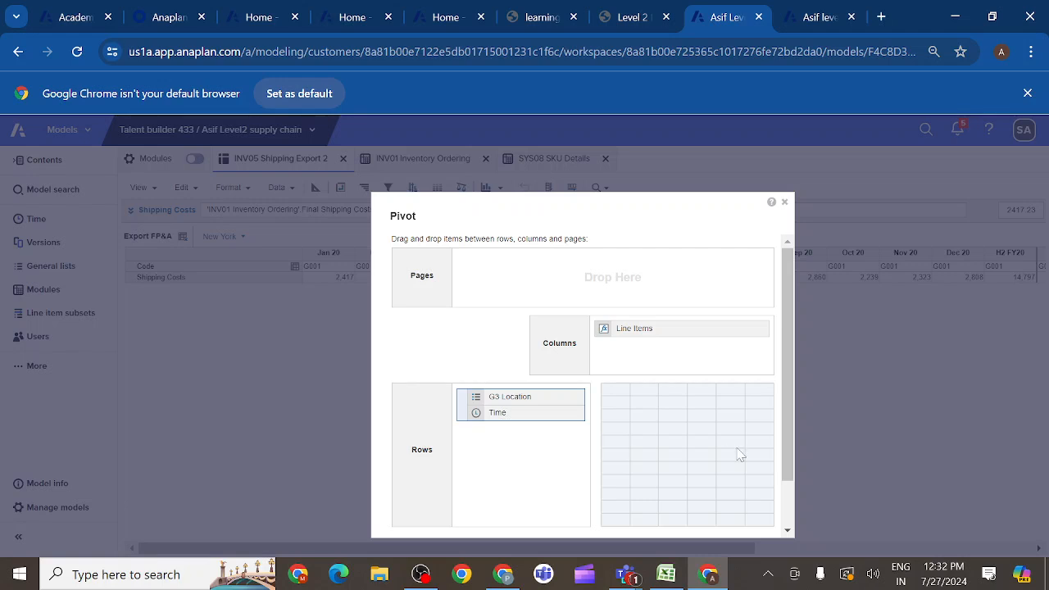
{"action": "left_click_drag", "start_coordinate": [789, 456], "coordinate": [791, 520]}
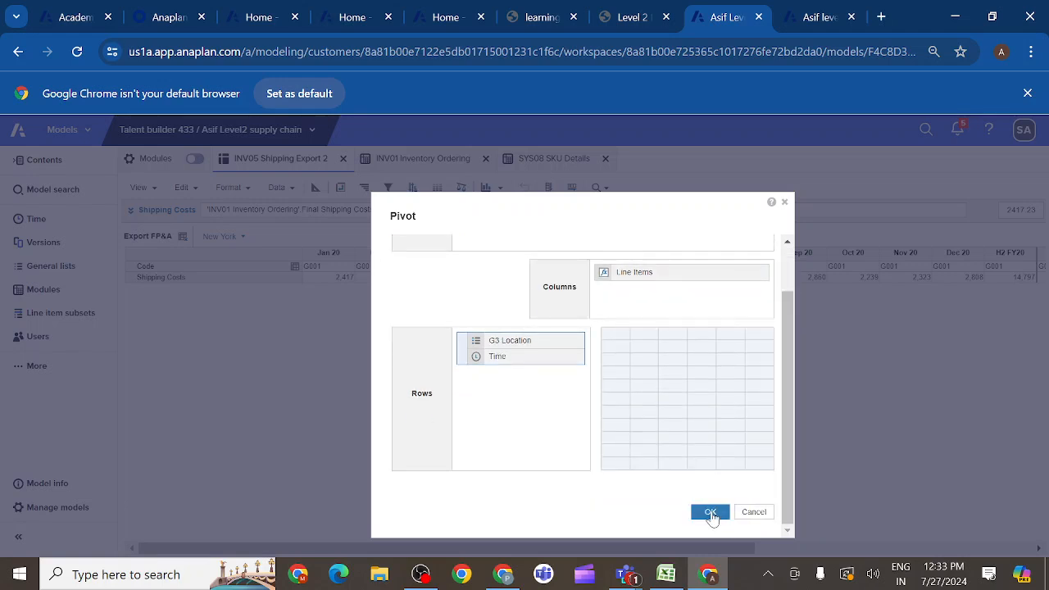
{"action": "left_click", "coordinate": [710, 512]}
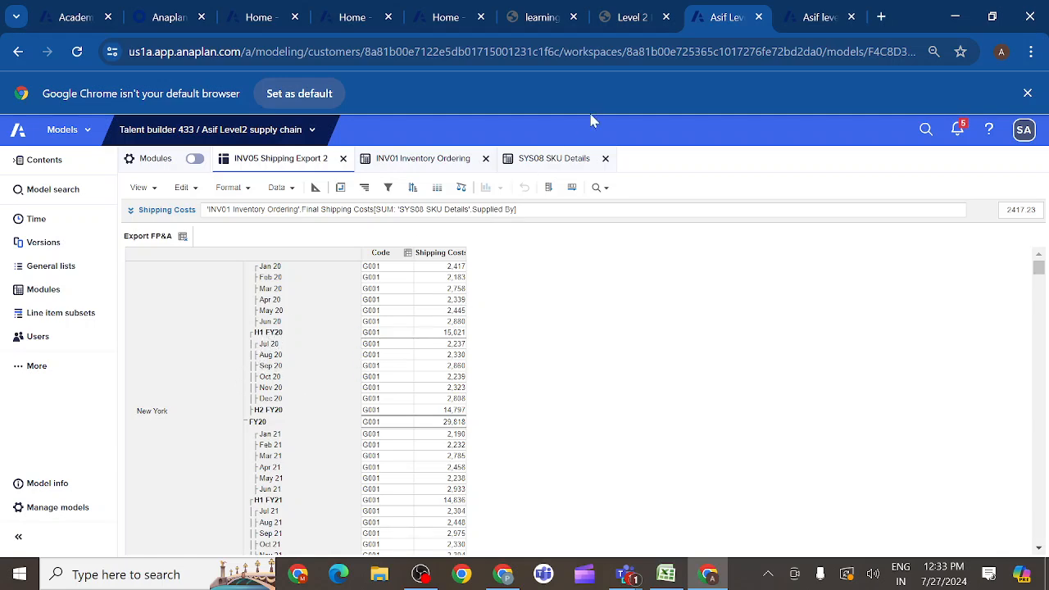
- Compare the pivoted view with the course's sample saved view and check which show and hide options the H1 FY20 row offers
{"action": "left_click", "coordinate": [635, 17]}
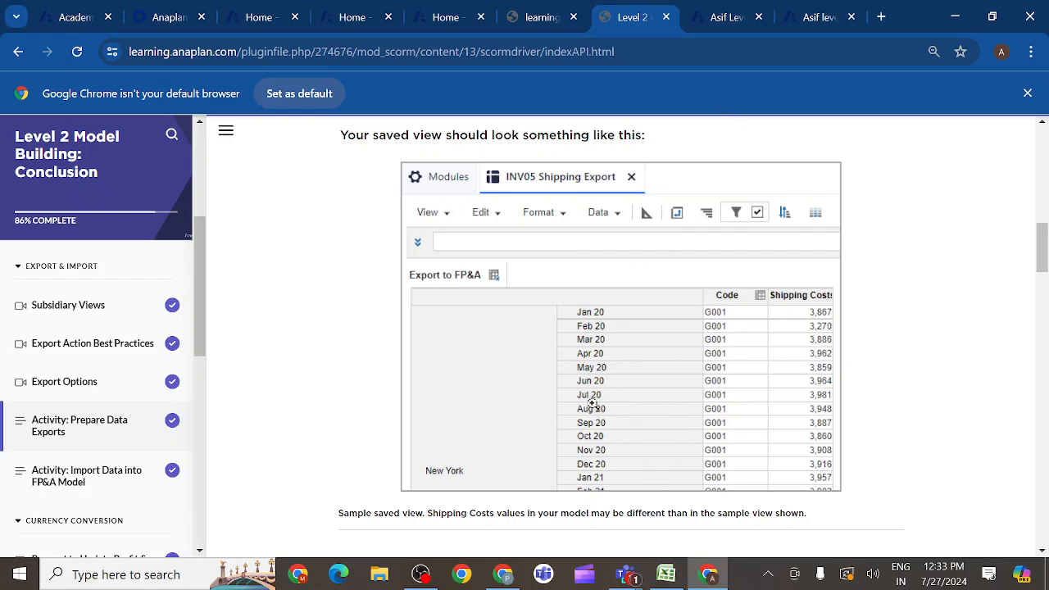
{"action": "left_click", "coordinate": [723, 18]}
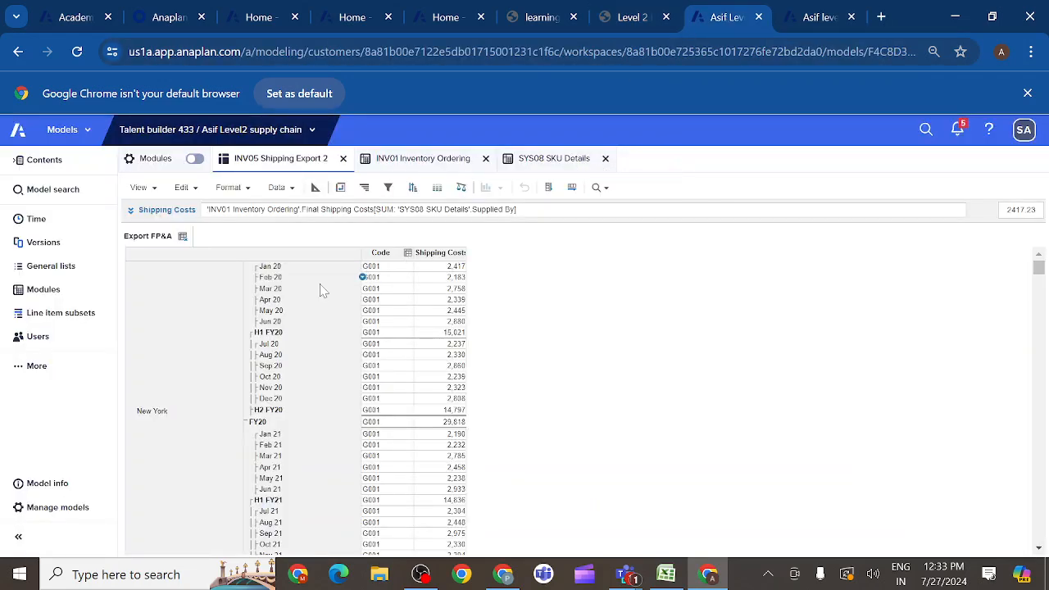
{"action": "left_click", "coordinate": [274, 336]}
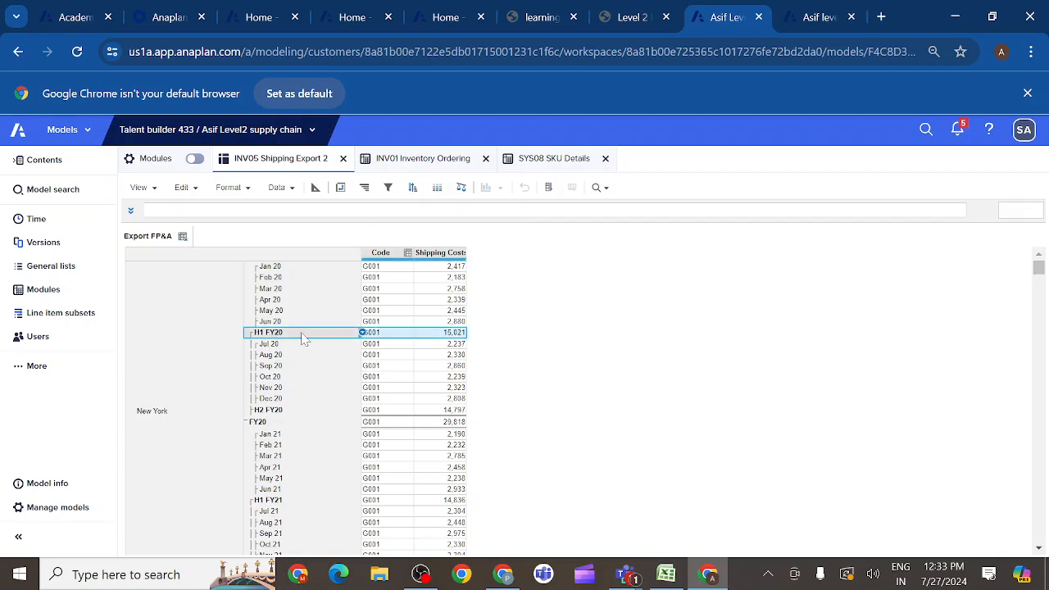
{"action": "right_click", "coordinate": [363, 340]}
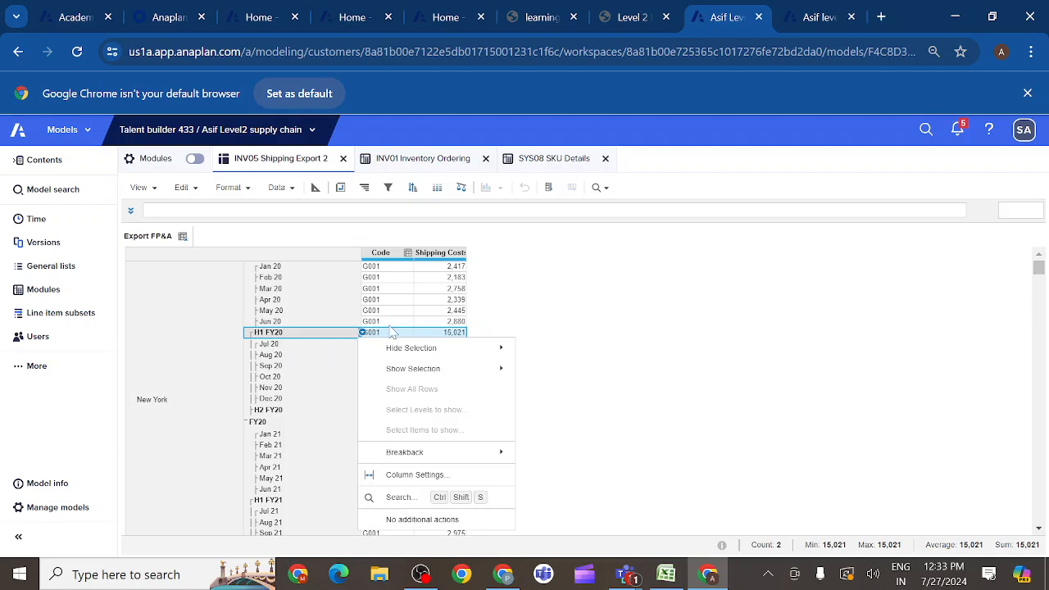
{"action": "left_click", "coordinate": [372, 302]}
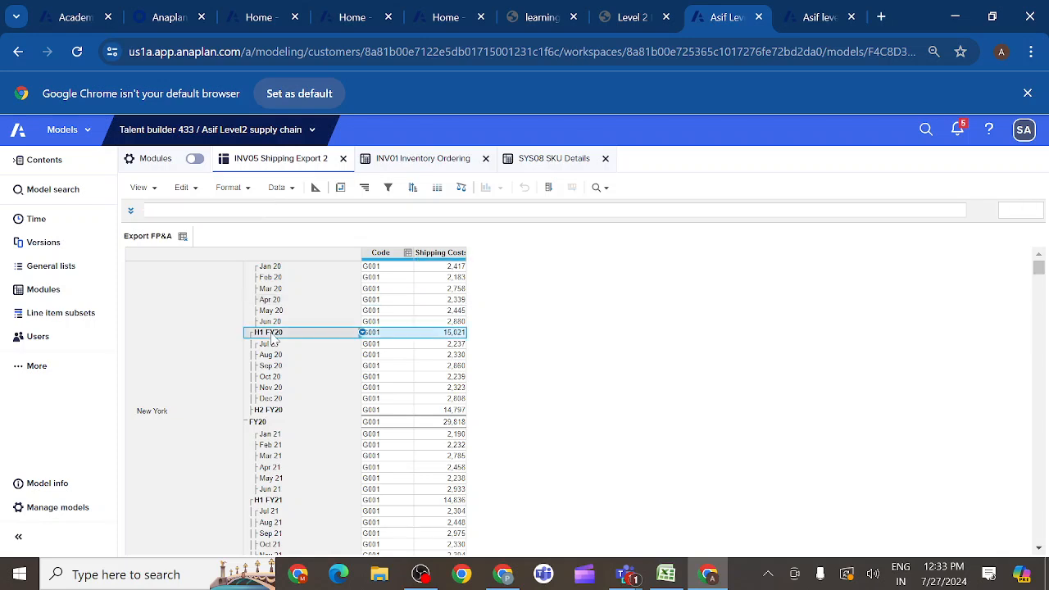
{"action": "left_click", "coordinate": [270, 332]}
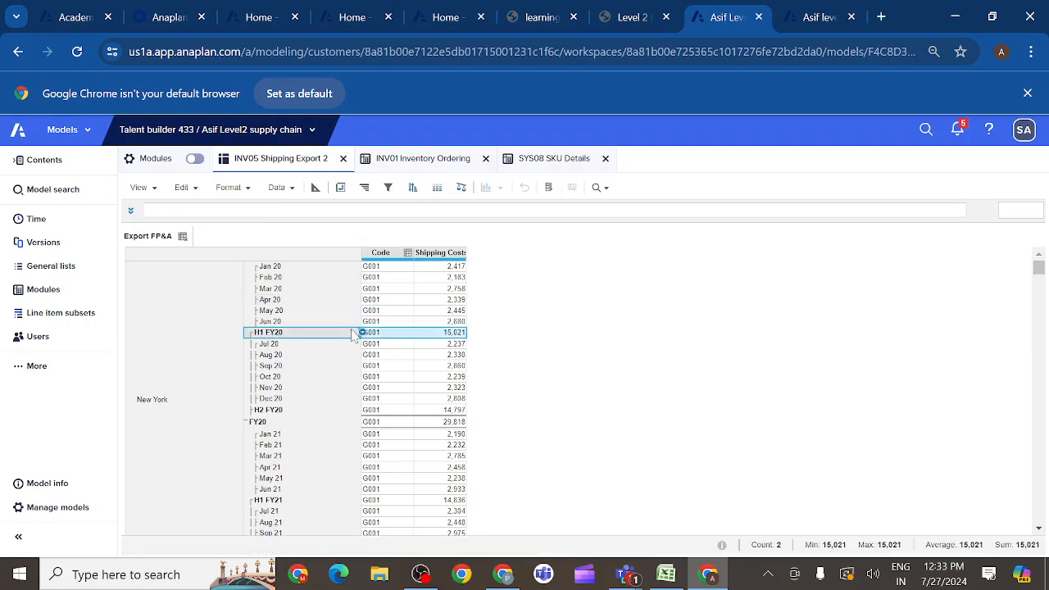
{"action": "right_click", "coordinate": [363, 341]}
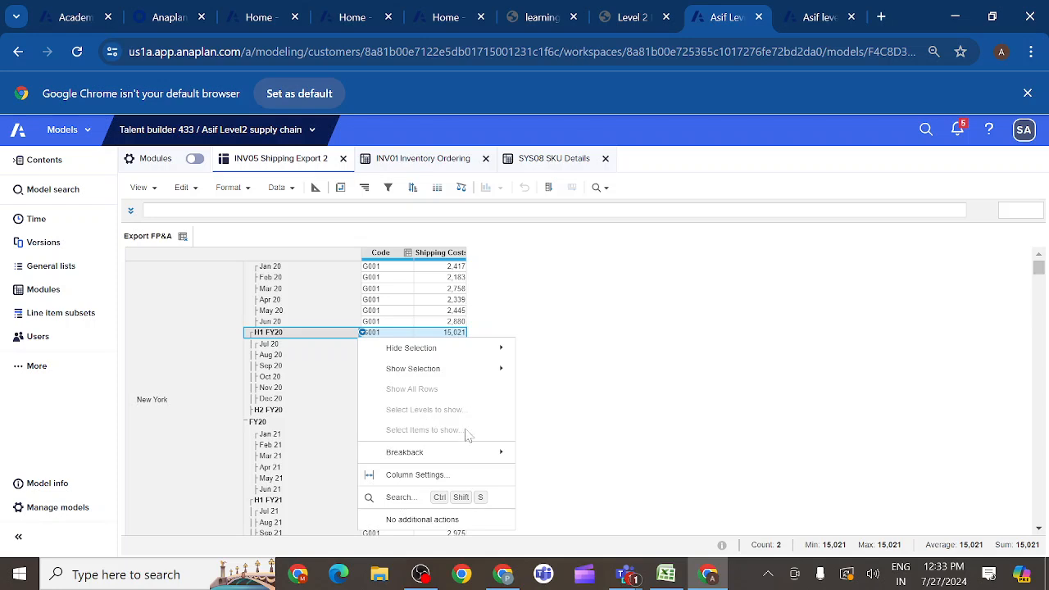
{"action": "left_click", "coordinate": [543, 348]}
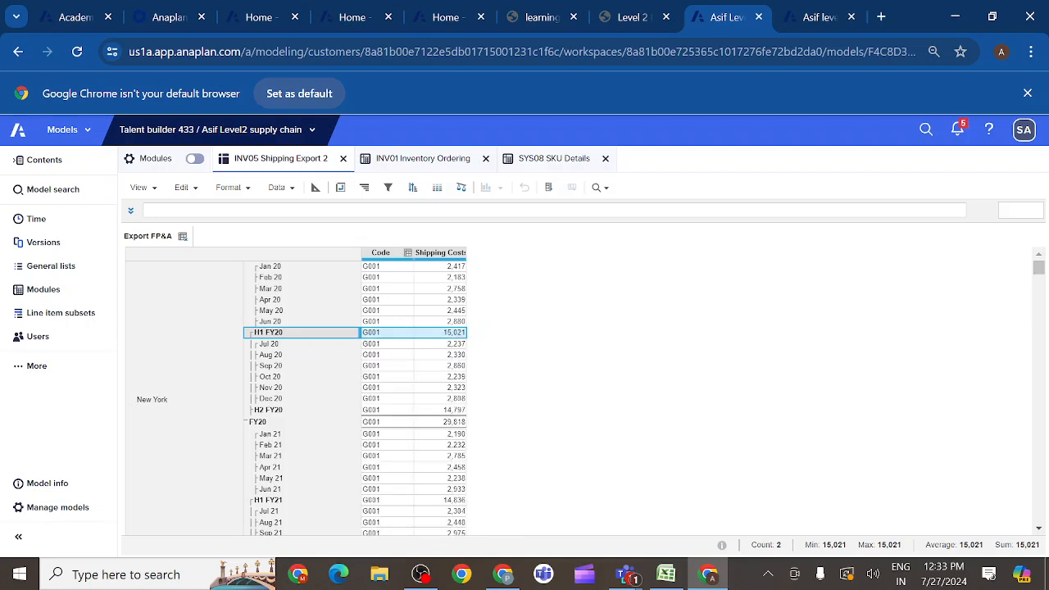
- Try pivoting the Export FP&A view with Line Items, G3 Location and Time all on columns
{"action": "left_click", "coordinate": [340, 188]}
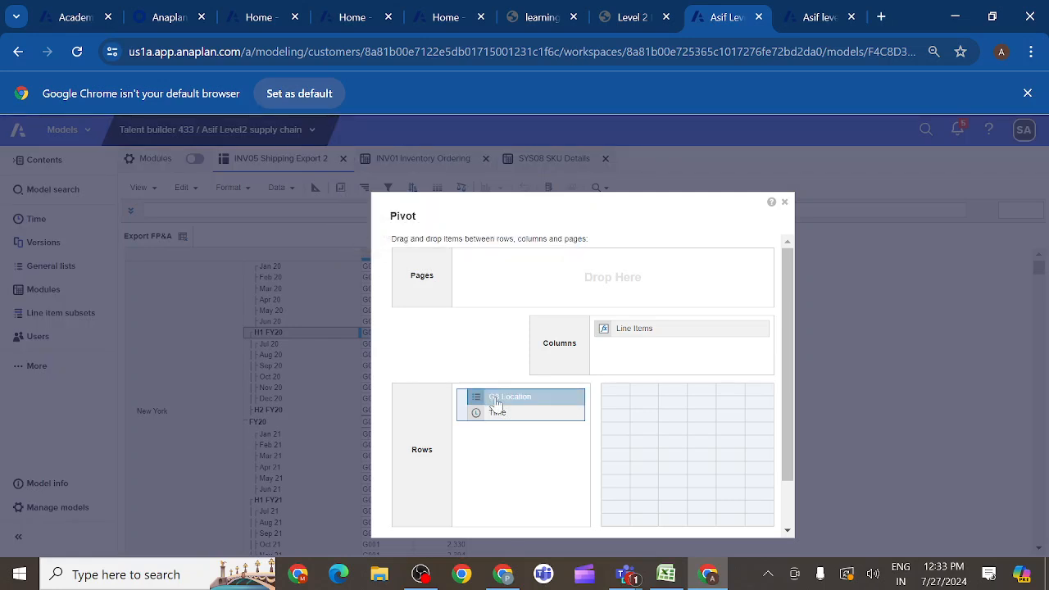
{"action": "left_click_drag", "start_coordinate": [495, 403], "coordinate": [493, 399]}
{"action": "left_click_drag", "start_coordinate": [494, 399], "coordinate": [621, 362]}
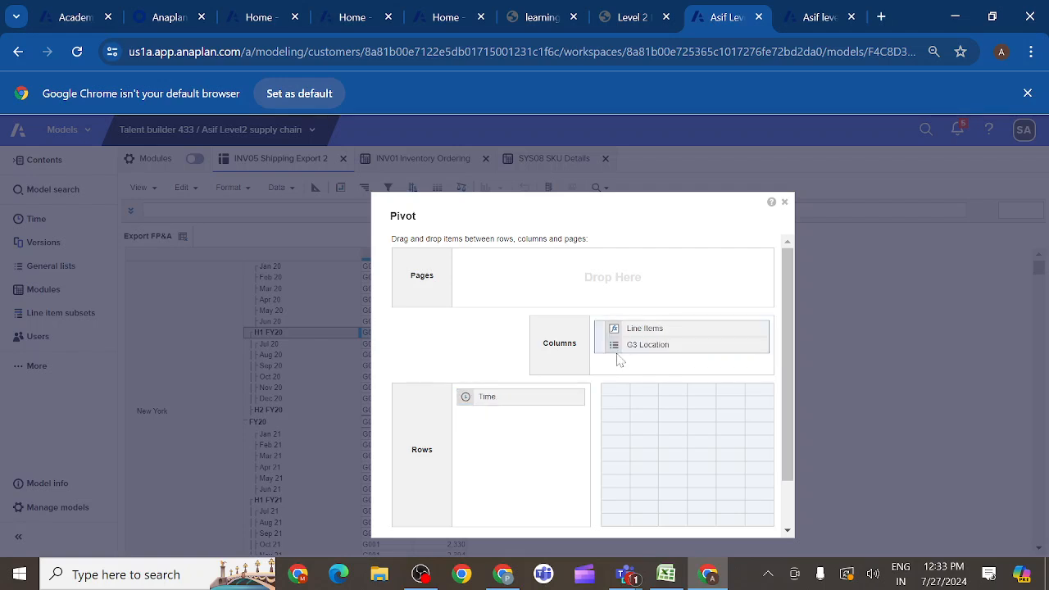
{"action": "left_click_drag", "start_coordinate": [529, 402], "coordinate": [664, 367]}
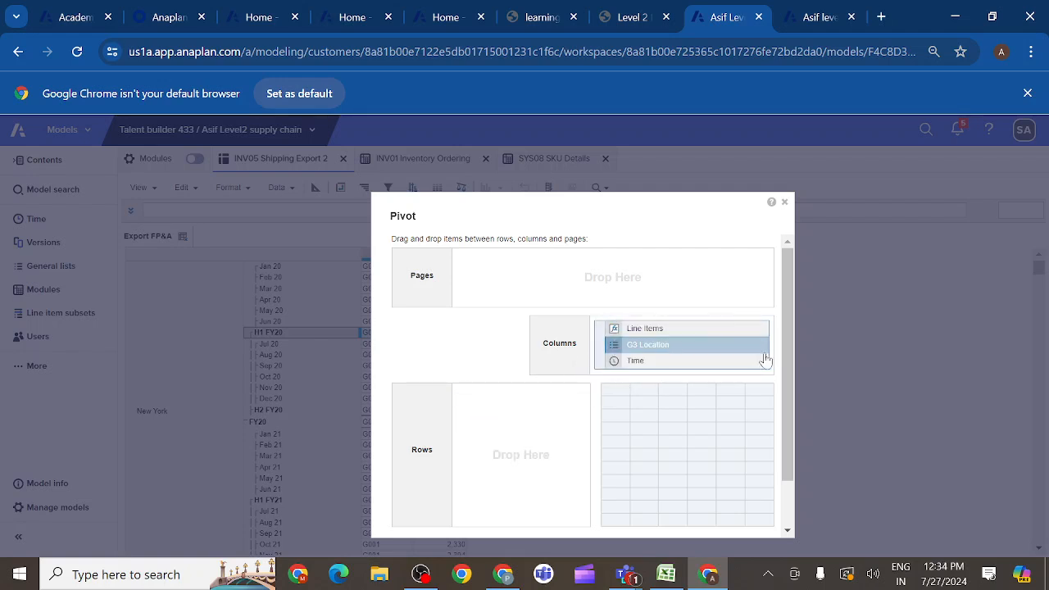
{"action": "left_click_drag", "start_coordinate": [792, 369], "coordinate": [791, 459]}
{"action": "left_click", "coordinate": [711, 513]}
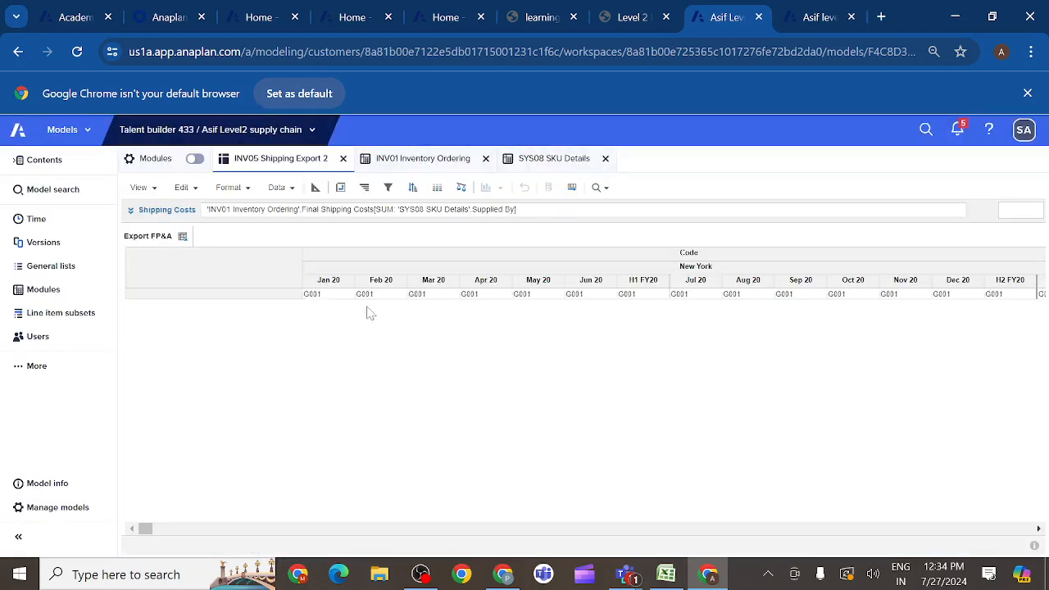
{"action": "left_click", "coordinate": [347, 291]}
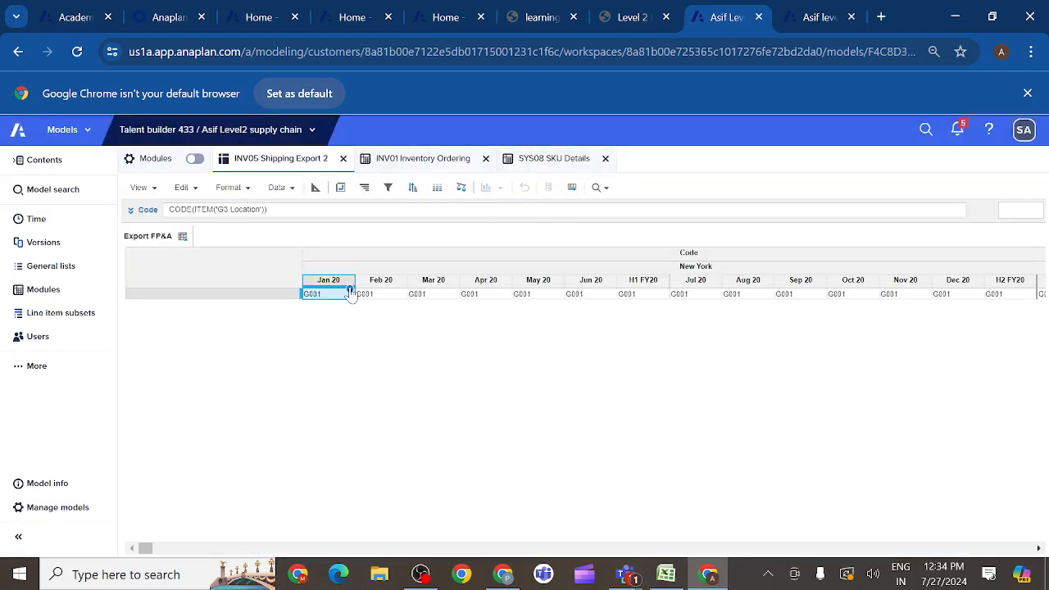
- Restore the Export FP&A pivot to G3 Location on pages, Time on columns and Line Items on rows
{"action": "left_click", "coordinate": [340, 188]}
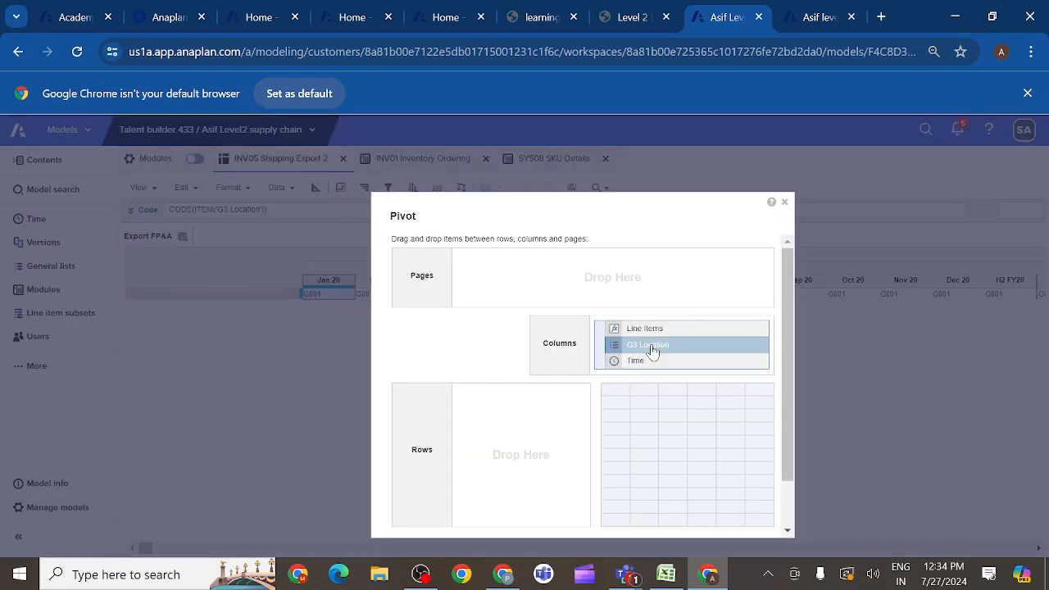
{"action": "left_click_drag", "start_coordinate": [636, 365], "coordinate": [549, 271]}
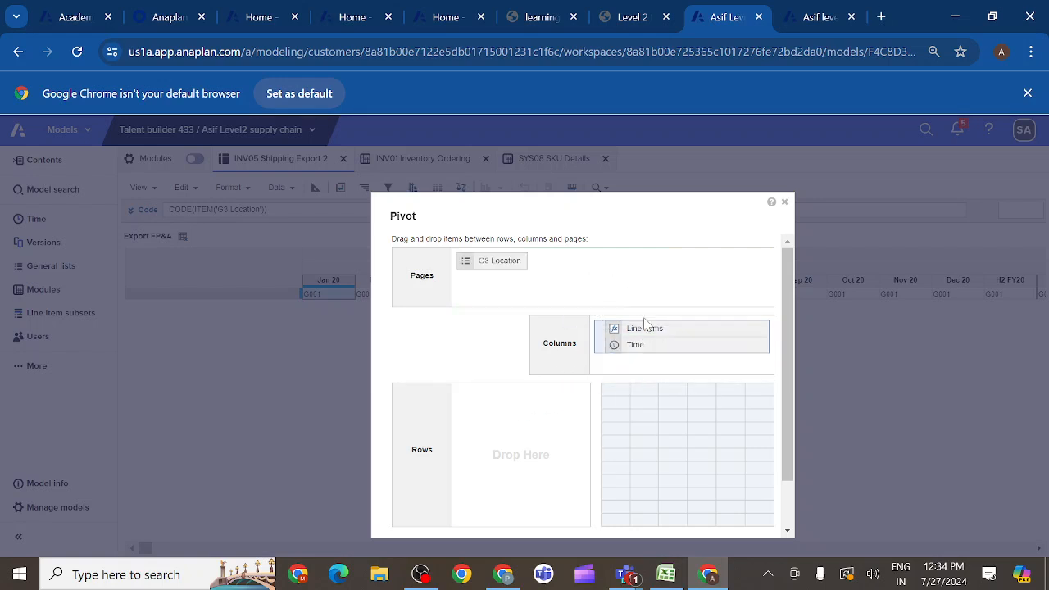
{"action": "left_click_drag", "start_coordinate": [645, 322], "coordinate": [491, 407]}
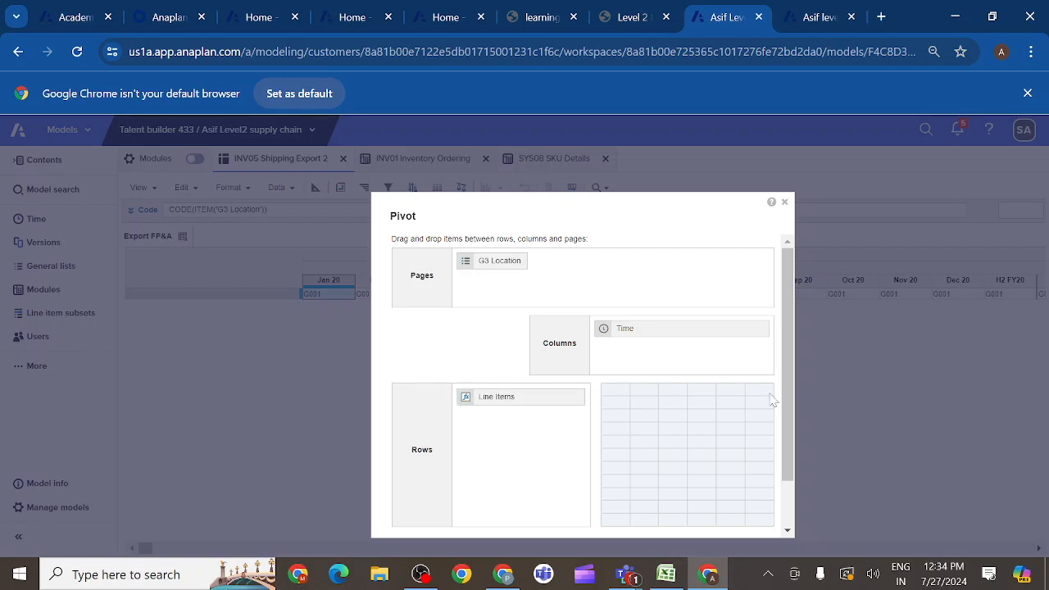
{"action": "scroll", "coordinate": [785, 400], "scroll_direction": "down", "scroll_amount": 2}
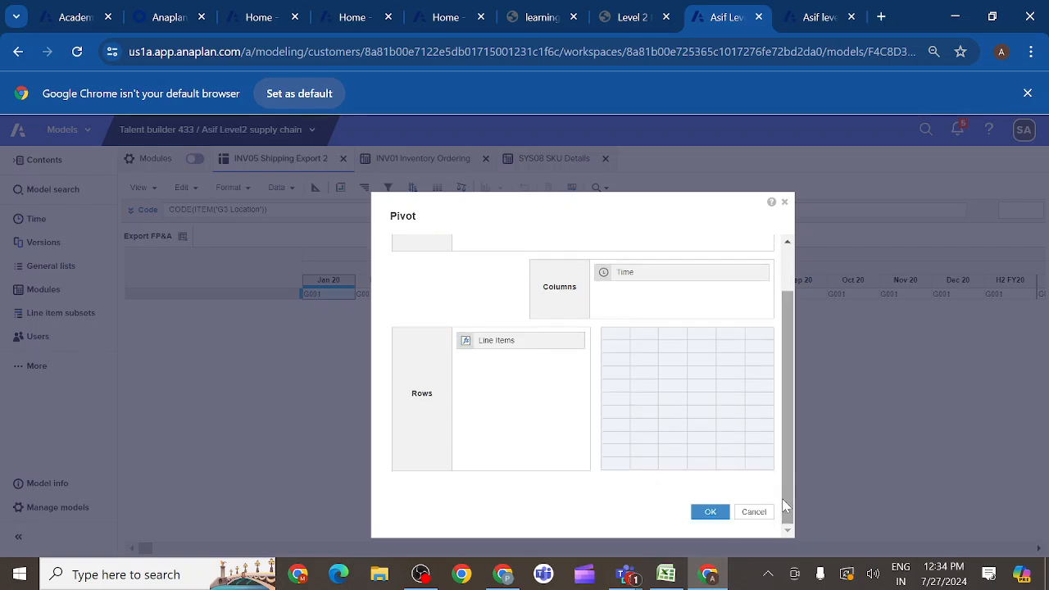
{"action": "left_click", "coordinate": [710, 513]}
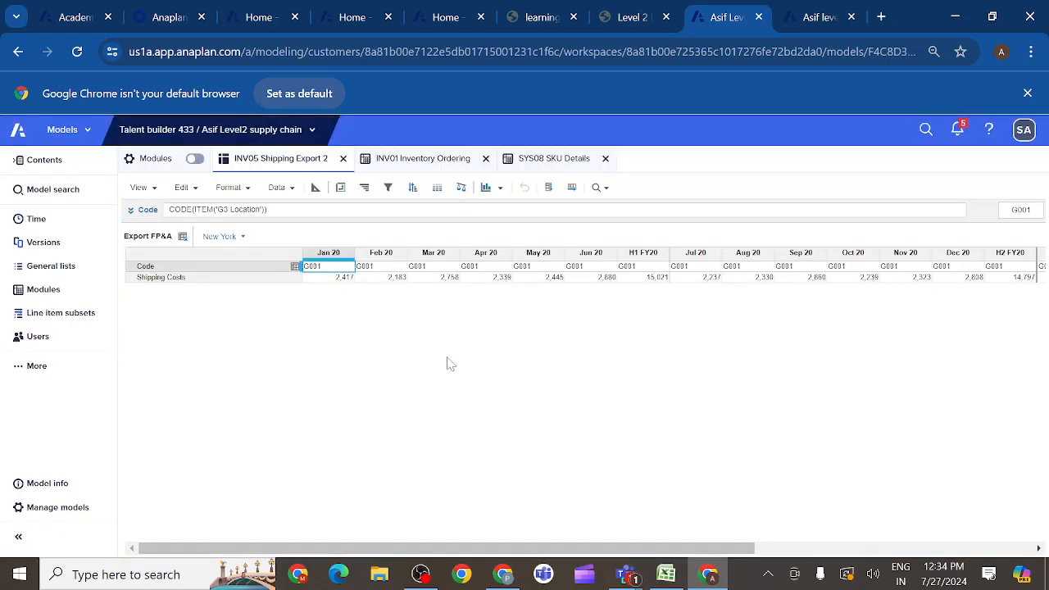
- Check which level and item display options are available for the Jan 20 column
{"action": "left_click", "coordinate": [350, 256]}
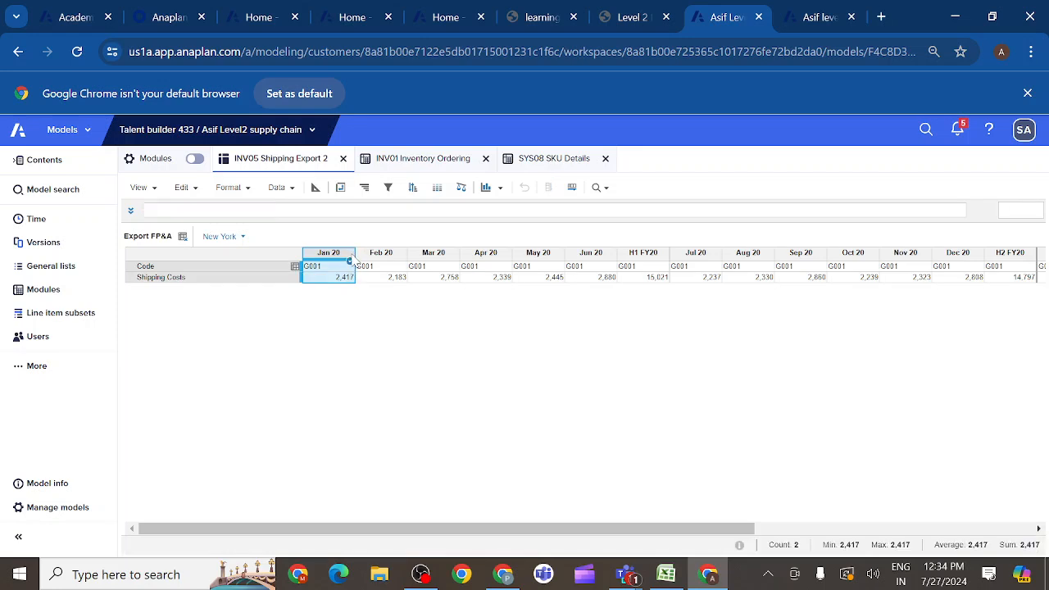
{"action": "right_click", "coordinate": [350, 265]}
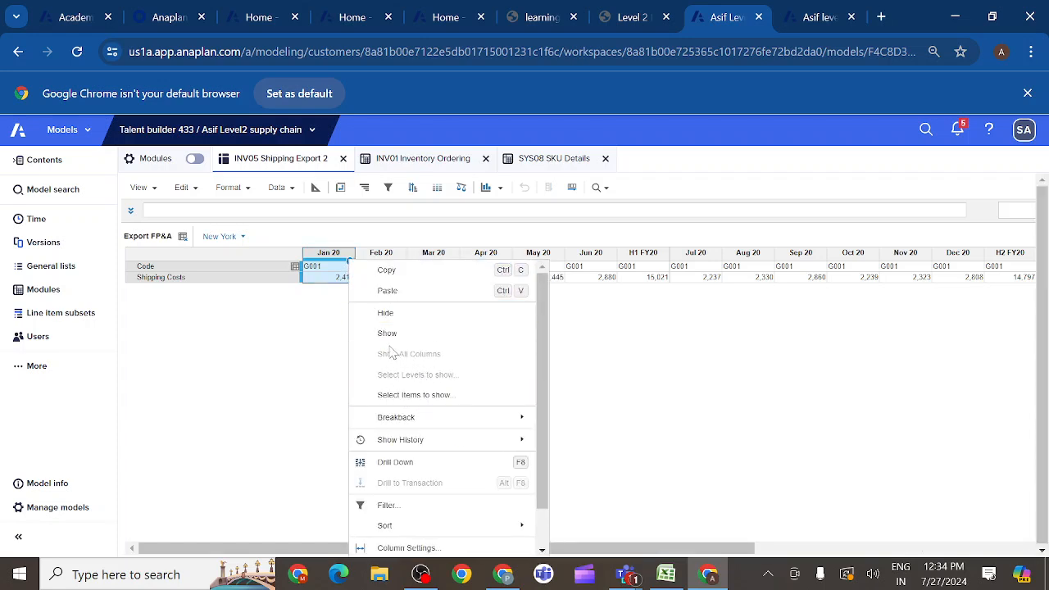
{"action": "left_click", "coordinate": [273, 354]}
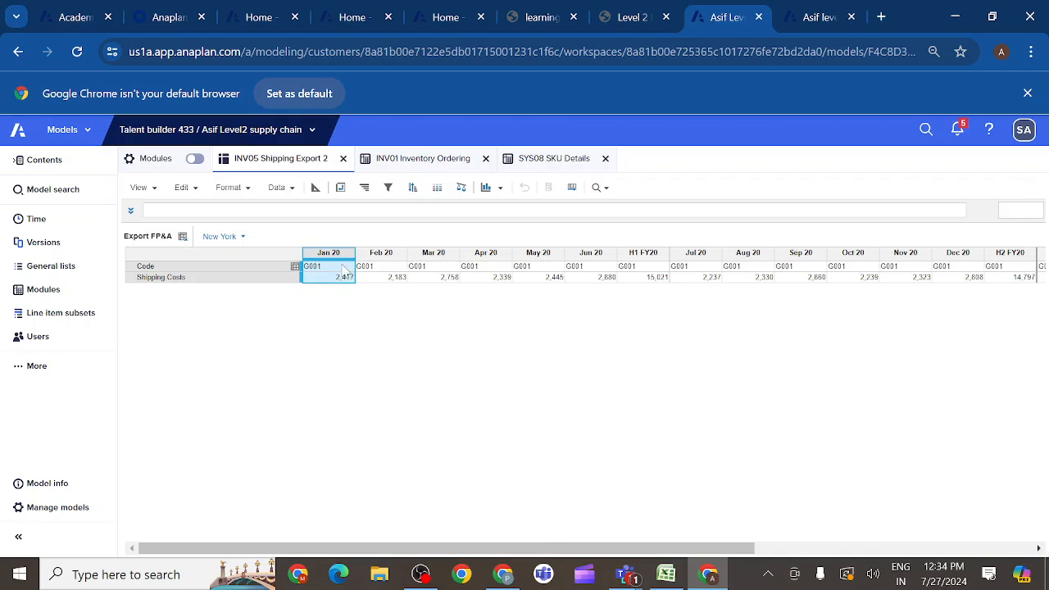
- Check which show and hide options are available for the H1 FY20 column
{"action": "left_click", "coordinate": [664, 267]}
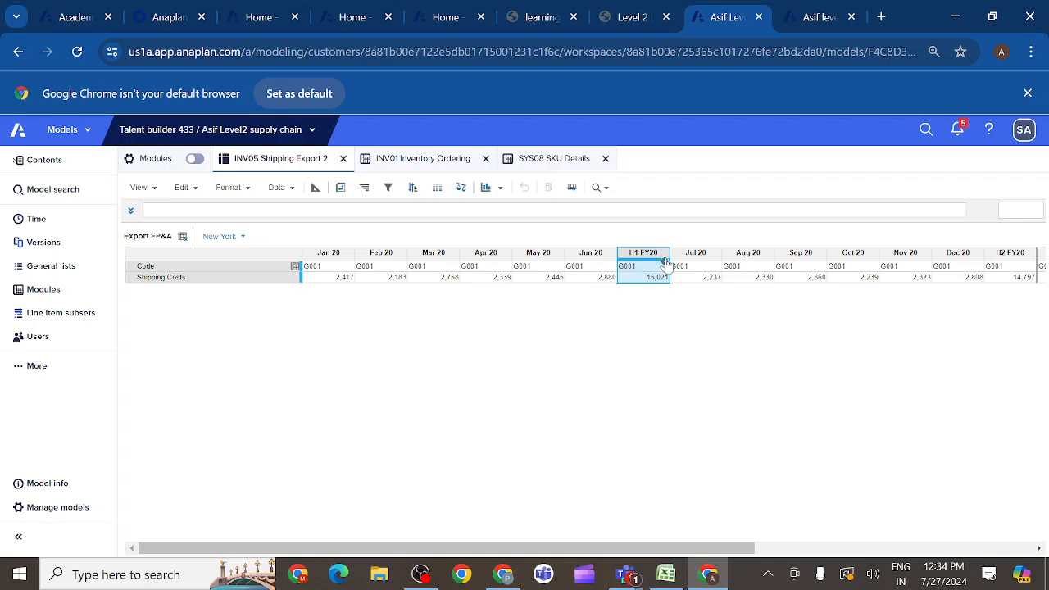
{"action": "right_click", "coordinate": [666, 263]}
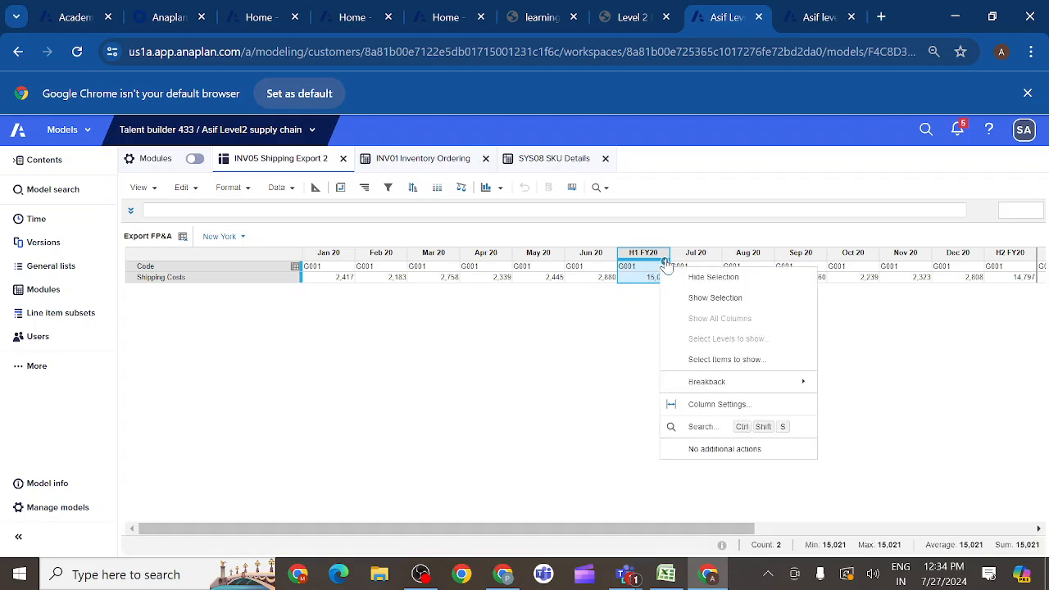
{"action": "left_click", "coordinate": [574, 367]}
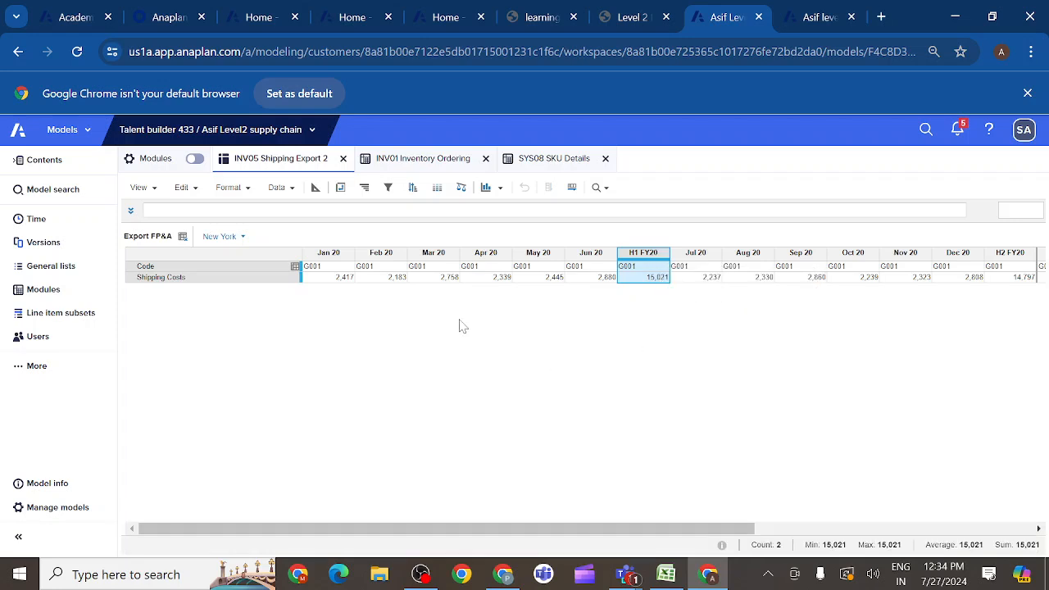
- Pivot the Export FP&A view with G3 Location and Line Items on pages and Time on rows
{"action": "left_click", "coordinate": [341, 188]}
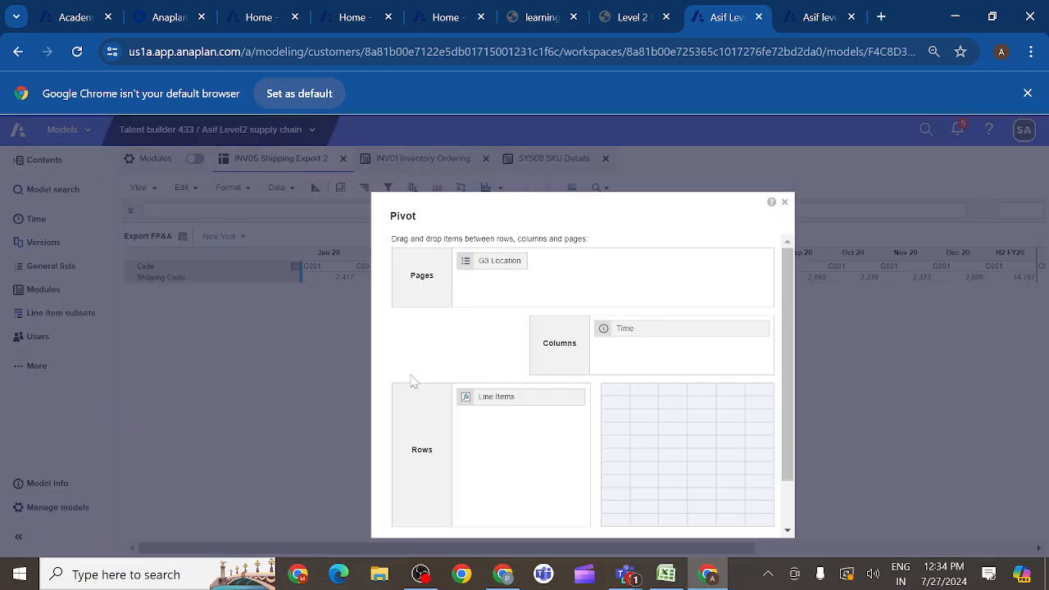
{"action": "left_click", "coordinate": [508, 398]}
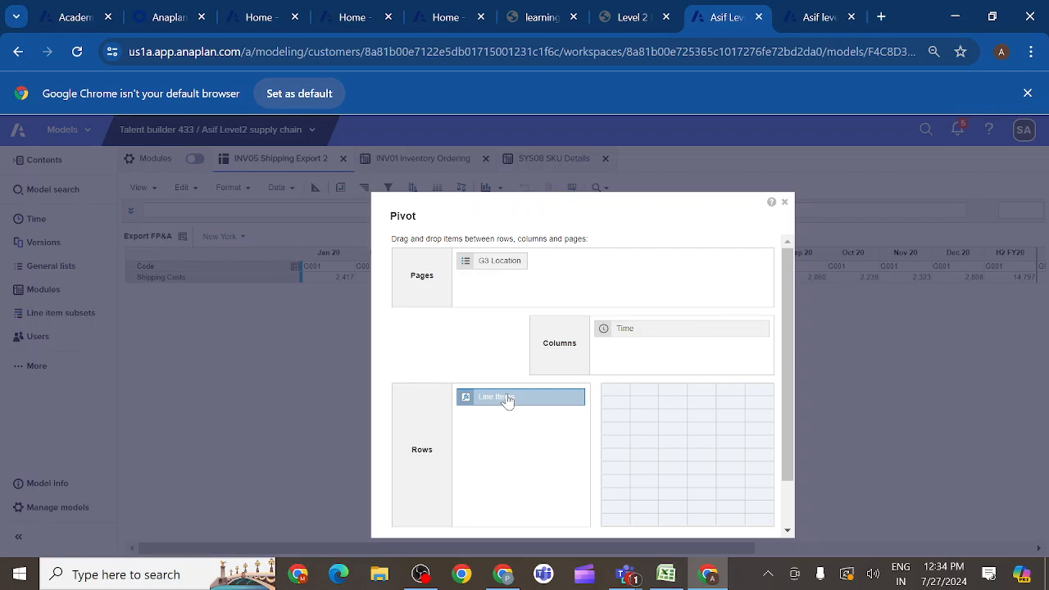
{"action": "left_click_drag", "start_coordinate": [508, 398], "coordinate": [617, 276]}
{"action": "left_click", "coordinate": [636, 334]}
{"action": "left_click_drag", "start_coordinate": [636, 333], "coordinate": [508, 422]}
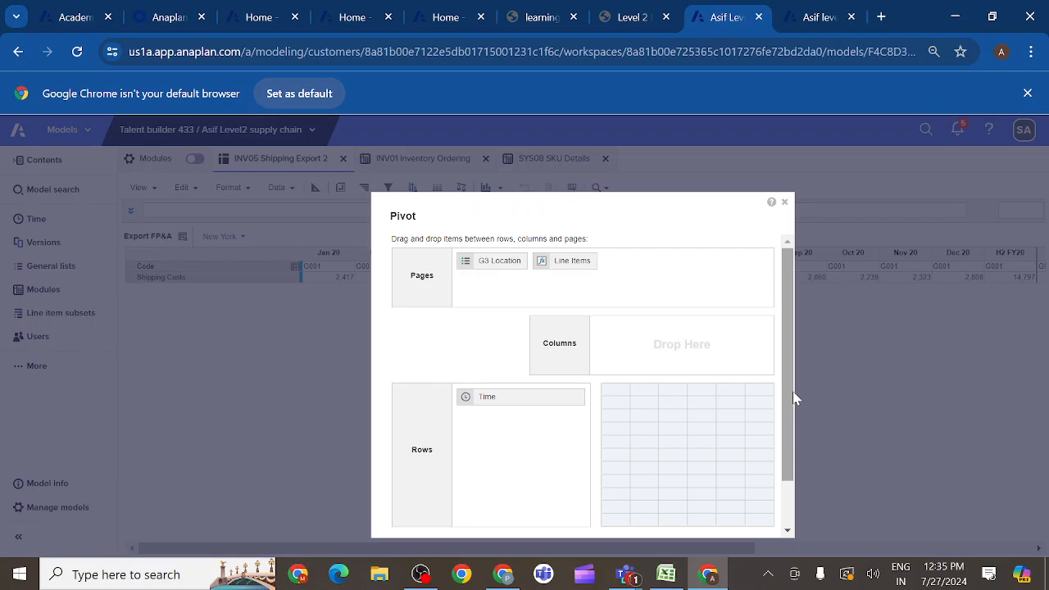
{"action": "left_click_drag", "start_coordinate": [787, 398], "coordinate": [785, 496]}
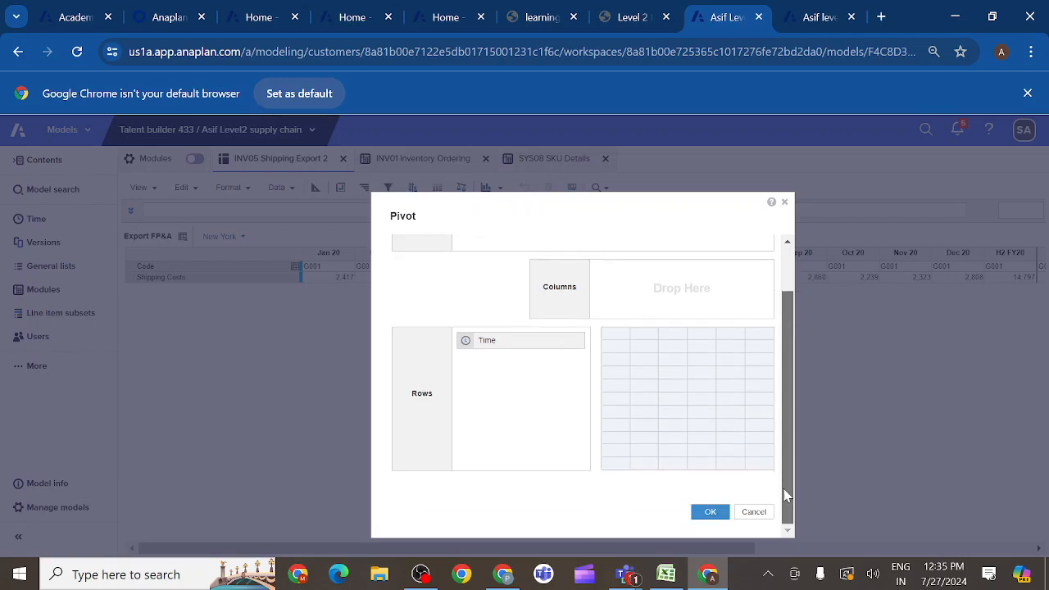
{"action": "left_click", "coordinate": [710, 512]}
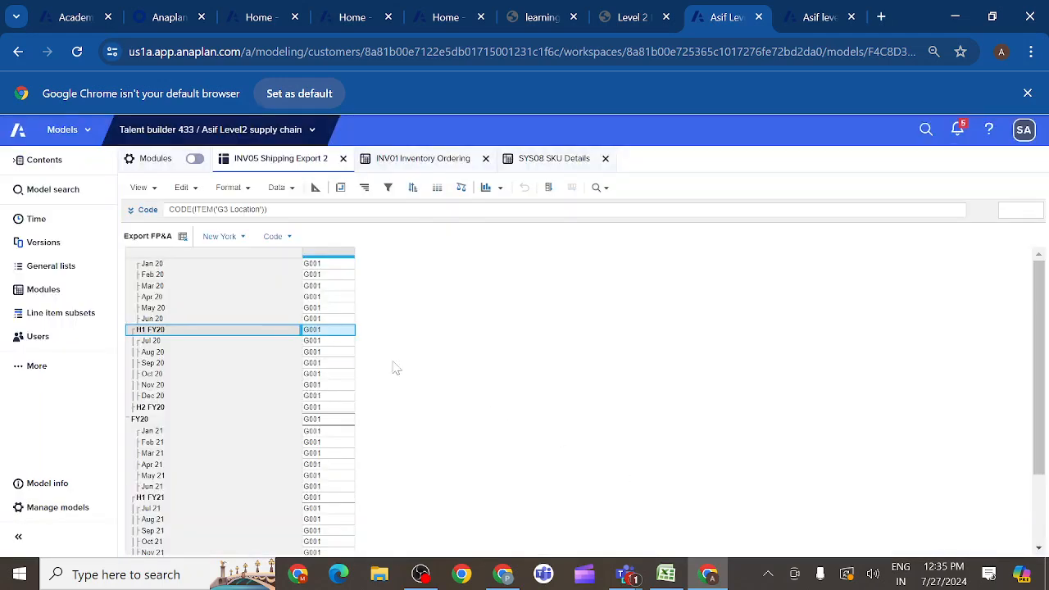
- Check which level and item display options the Jan 20 and H1 FY20 rows offer
{"action": "left_click", "coordinate": [161, 266]}
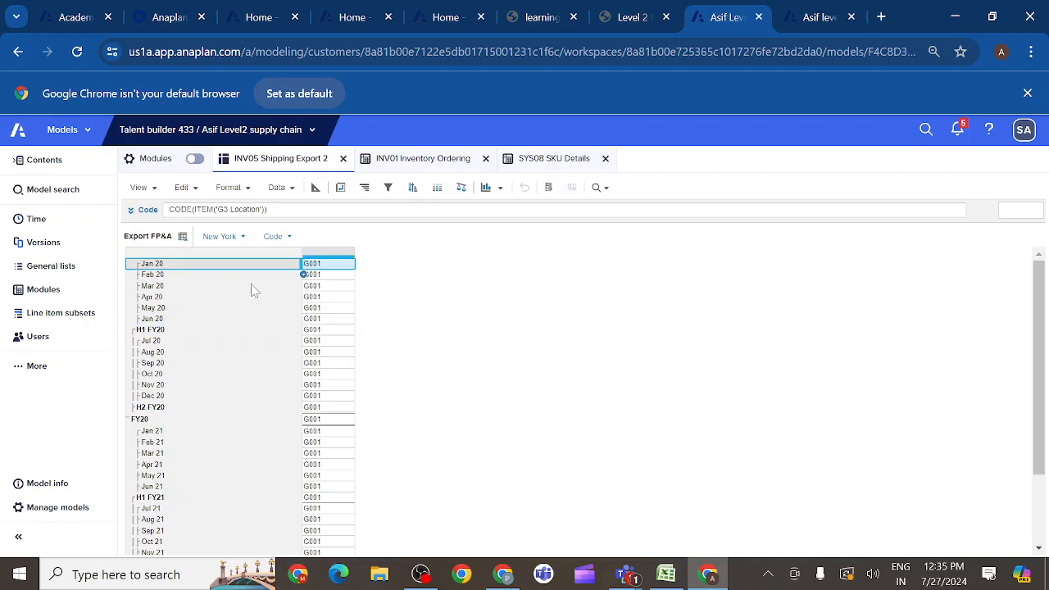
{"action": "right_click", "coordinate": [303, 267]}
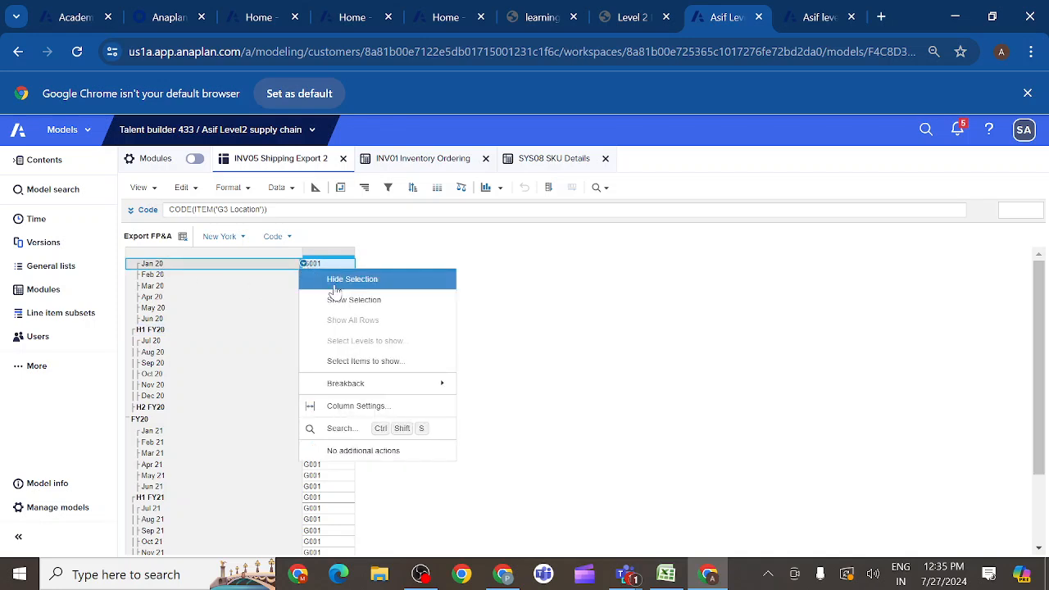
{"action": "left_click", "coordinate": [488, 291]}
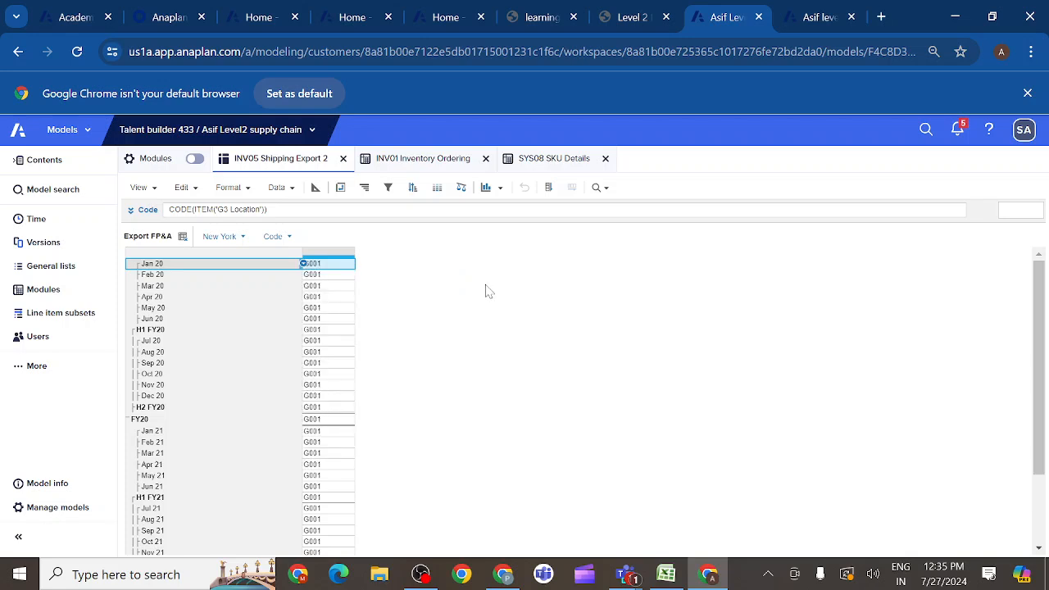
{"action": "left_click", "coordinate": [152, 330]}
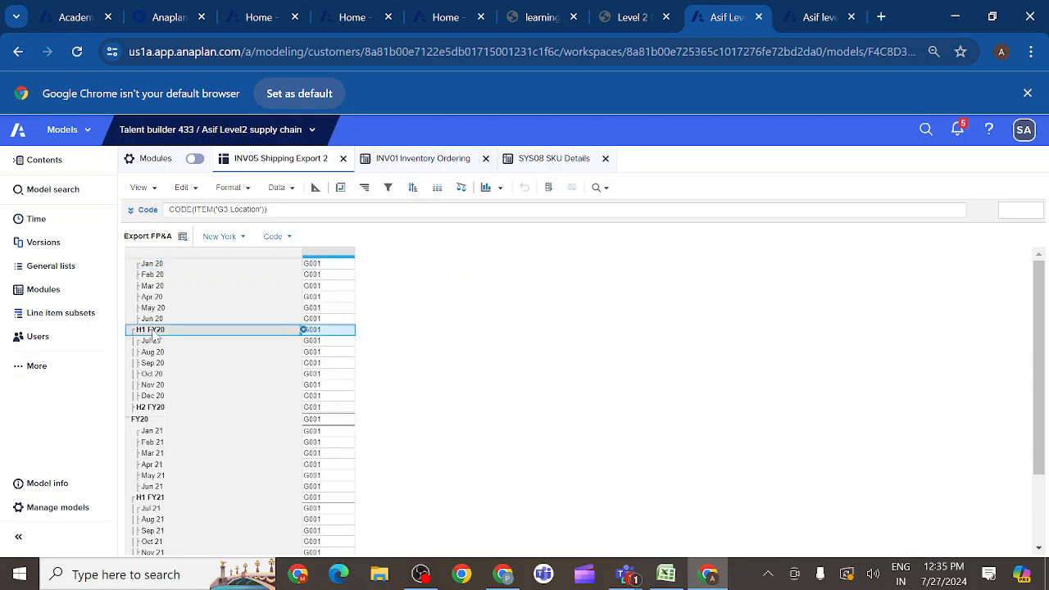
{"action": "right_click", "coordinate": [303, 332]}
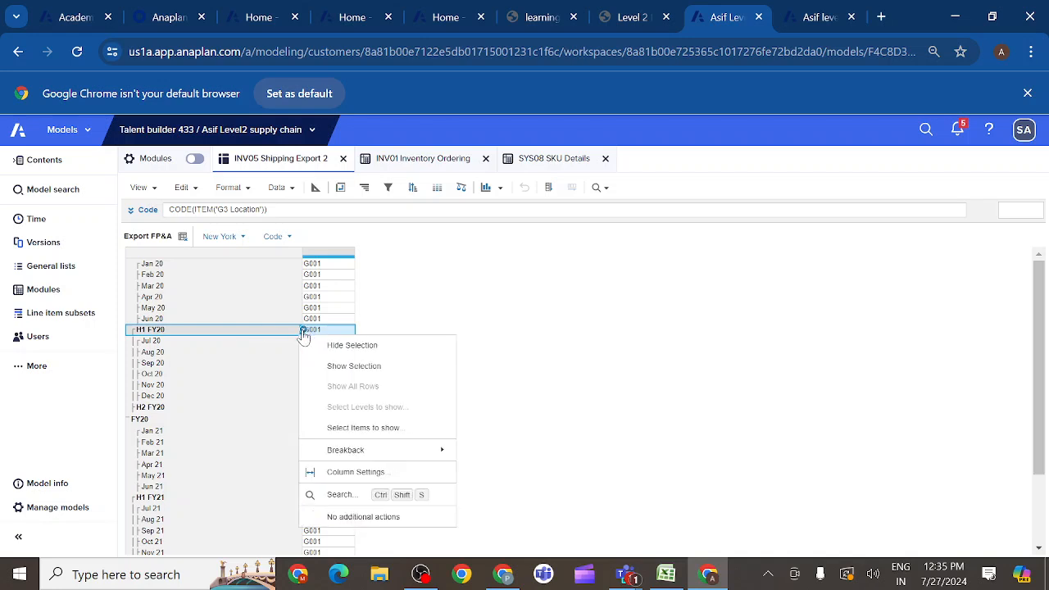
{"action": "left_click", "coordinate": [400, 285]}
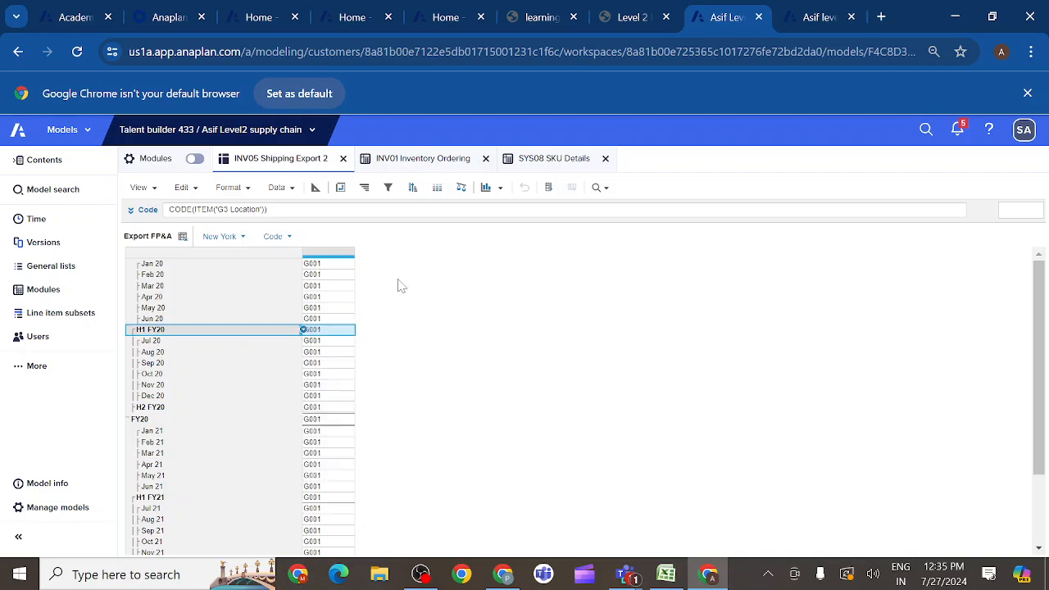
- Pivot the view with Line Items on columns and G3 Location above Time on rows, and compare it with the course's sample saved view
{"action": "left_click", "coordinate": [341, 188]}
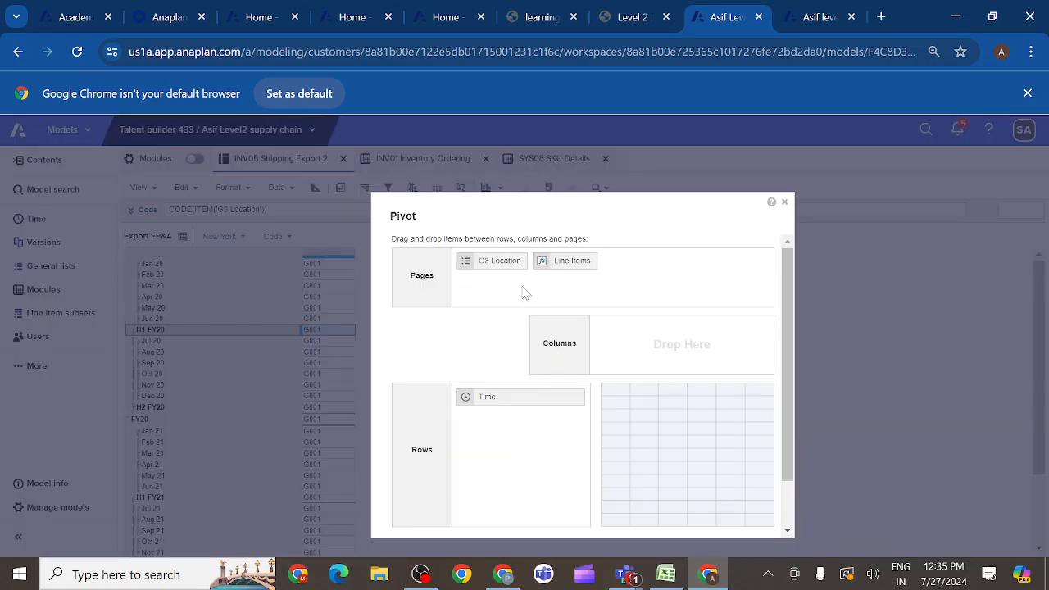
{"action": "left_click_drag", "start_coordinate": [556, 269], "coordinate": [637, 344]}
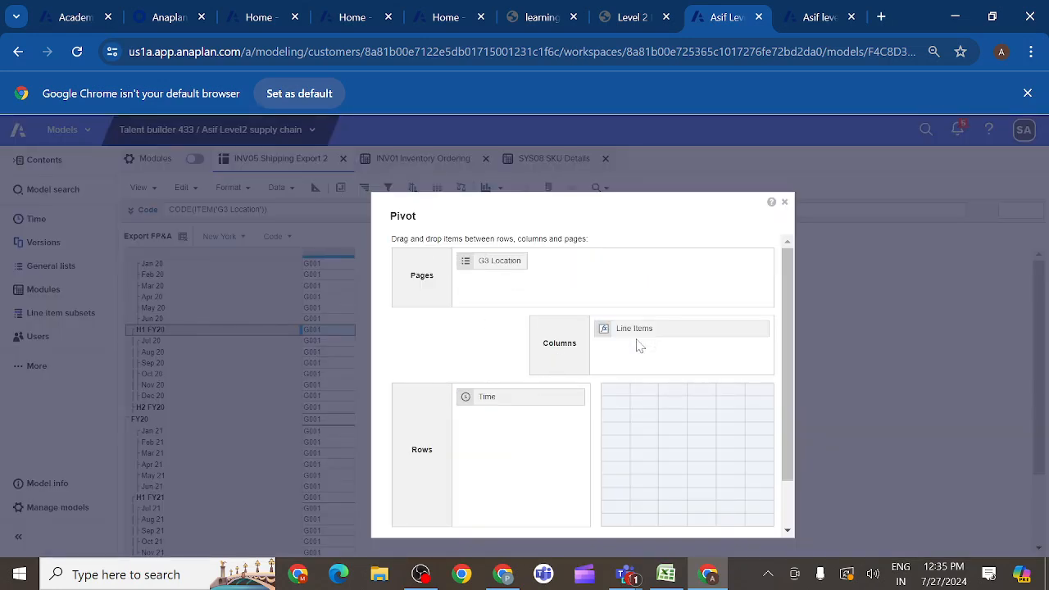
{"action": "left_click_drag", "start_coordinate": [499, 270], "coordinate": [514, 440]}
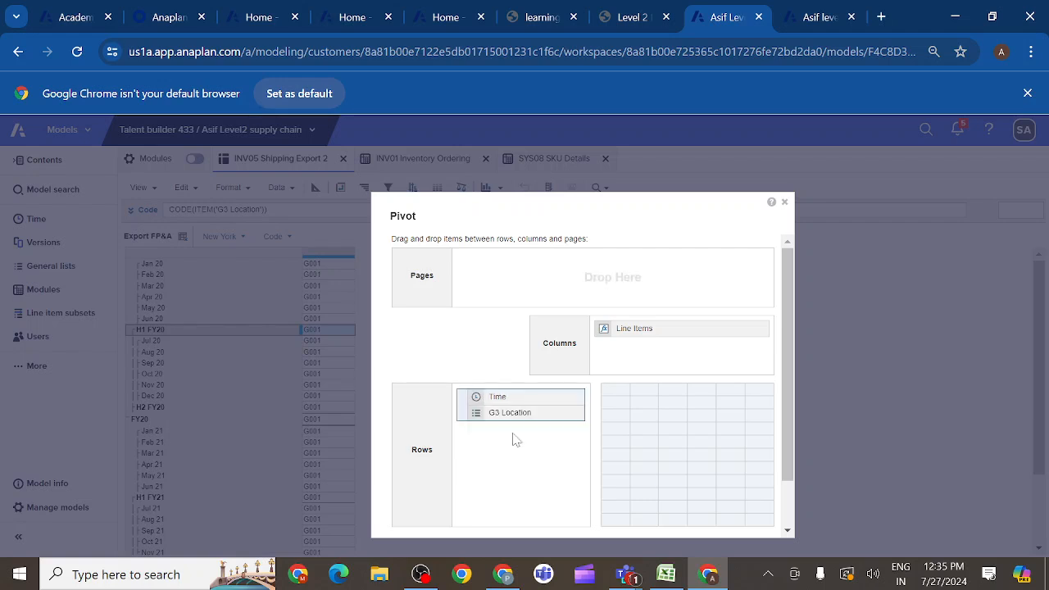
{"action": "left_click_drag", "start_coordinate": [498, 398], "coordinate": [512, 434]}
{"action": "scroll", "coordinate": [785, 440], "scroll_direction": "down", "scroll_amount": 2}
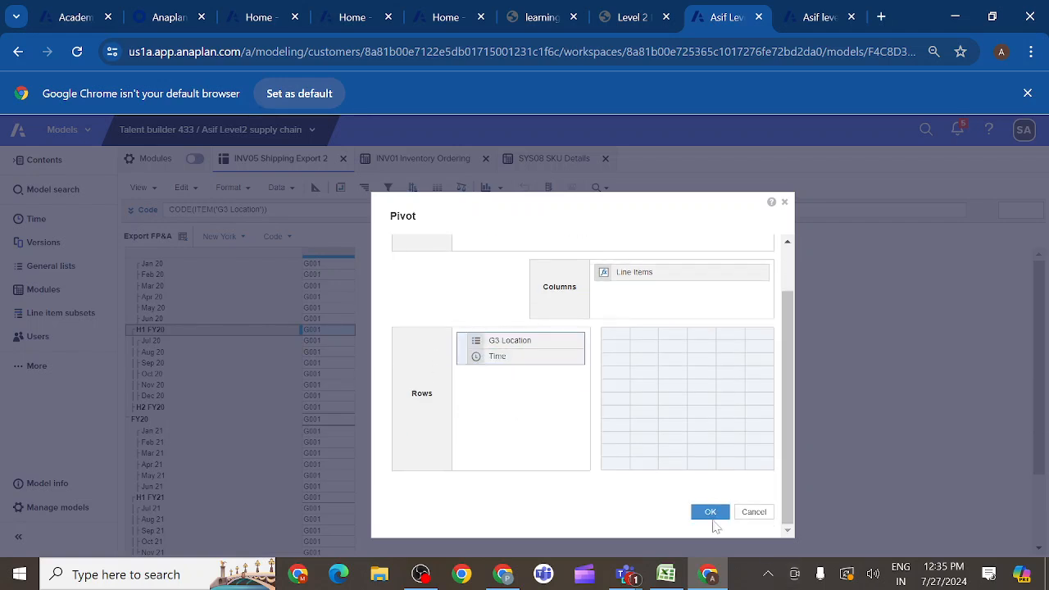
{"action": "left_click", "coordinate": [710, 515]}
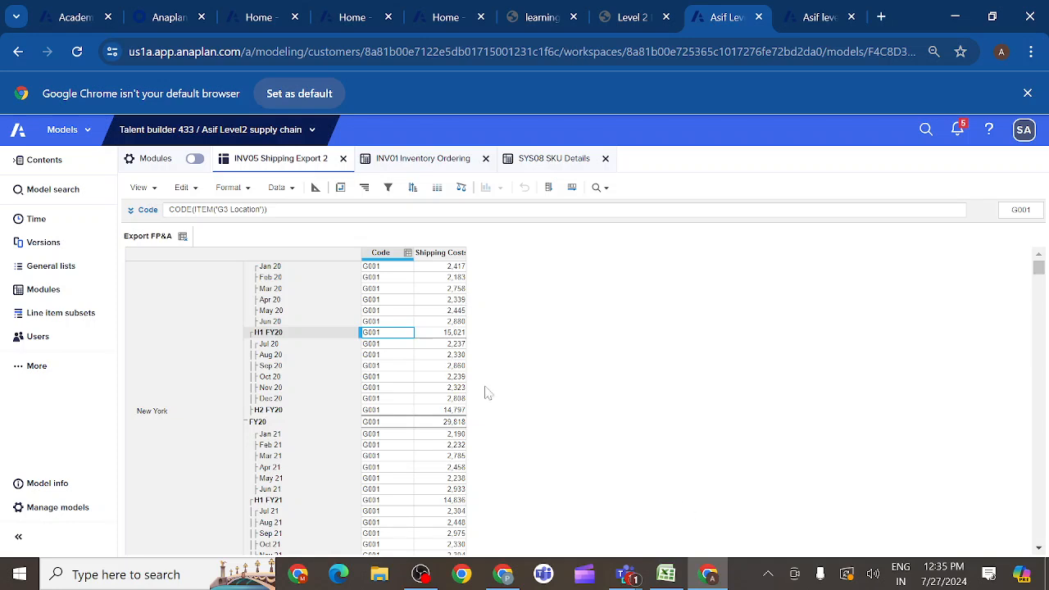
{"action": "left_click", "coordinate": [652, 18]}
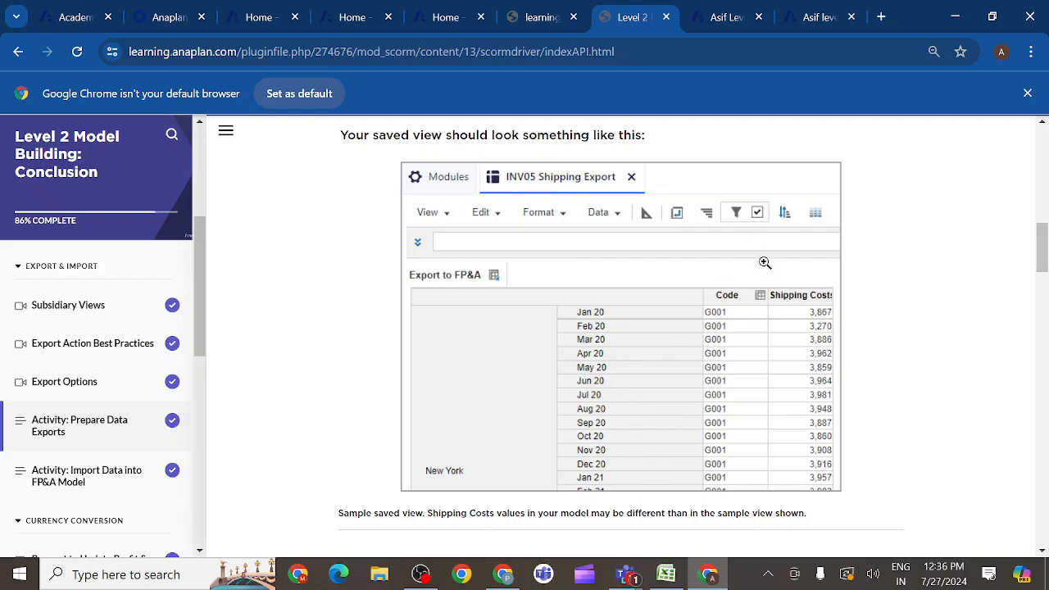
- Review the course's saved-view instructions, and filter the Export FP&A view to rows where Shipping Costs is not equal to 0
{"action": "left_click_drag", "start_coordinate": [1040, 253], "coordinate": [1023, 218]}
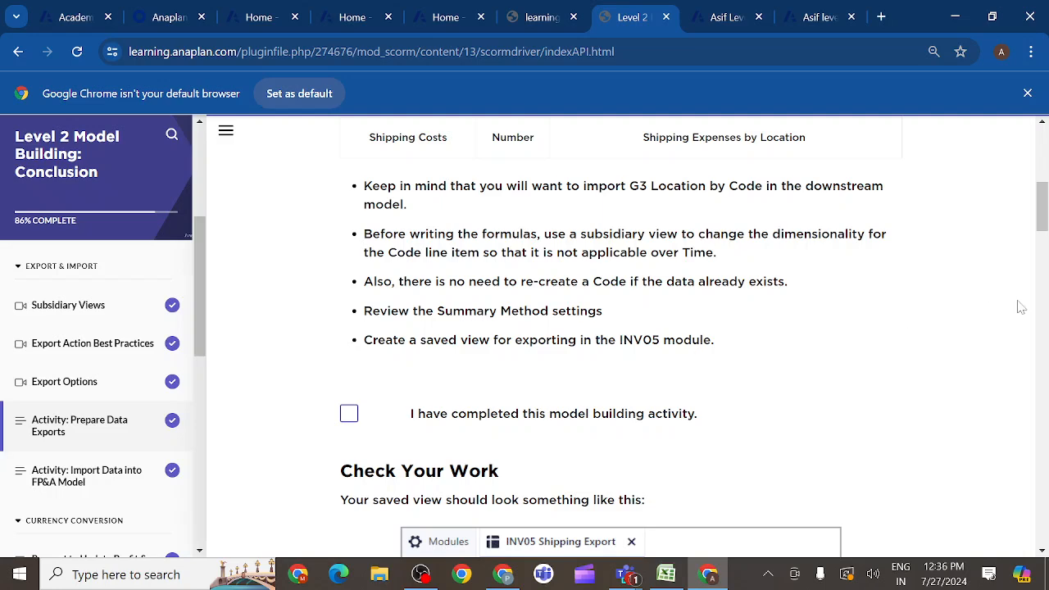
{"action": "left_click_drag", "start_coordinate": [1041, 225], "coordinate": [1044, 295]}
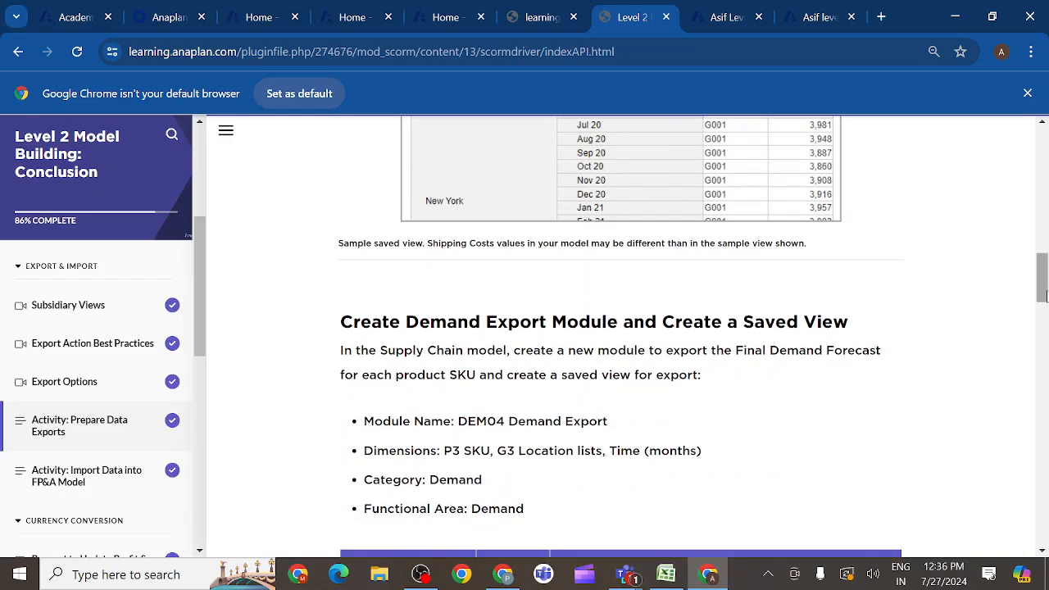
{"action": "left_click", "coordinate": [732, 17]}
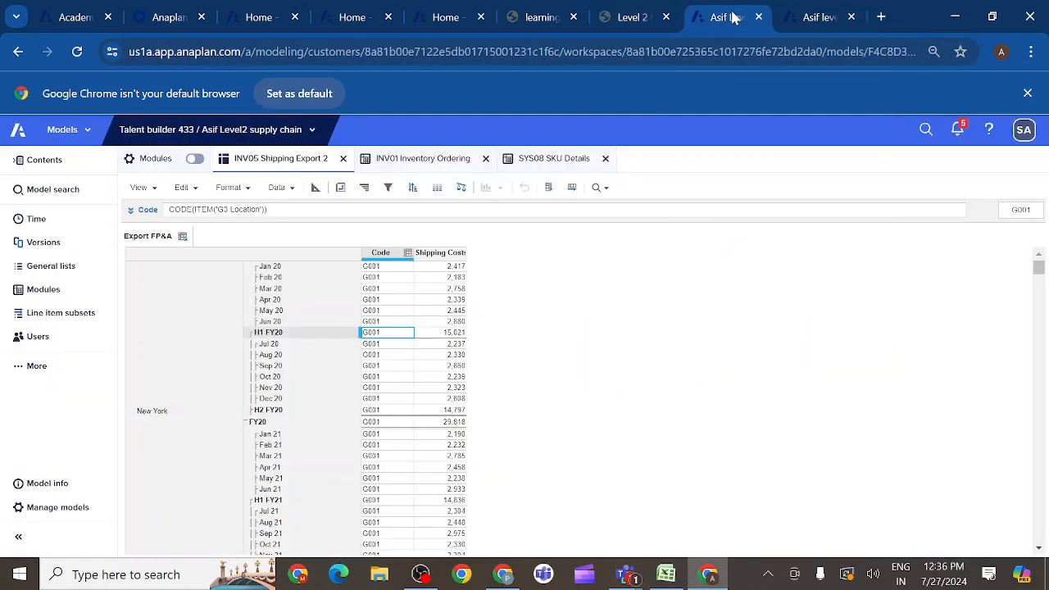
{"action": "left_click", "coordinate": [428, 253]}
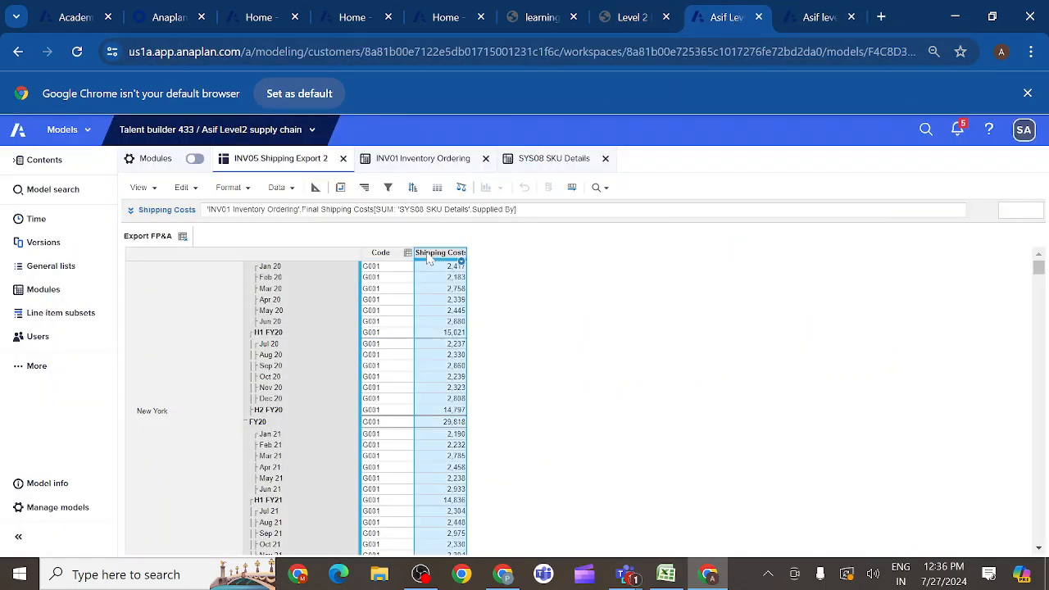
{"action": "left_click", "coordinate": [389, 189]}
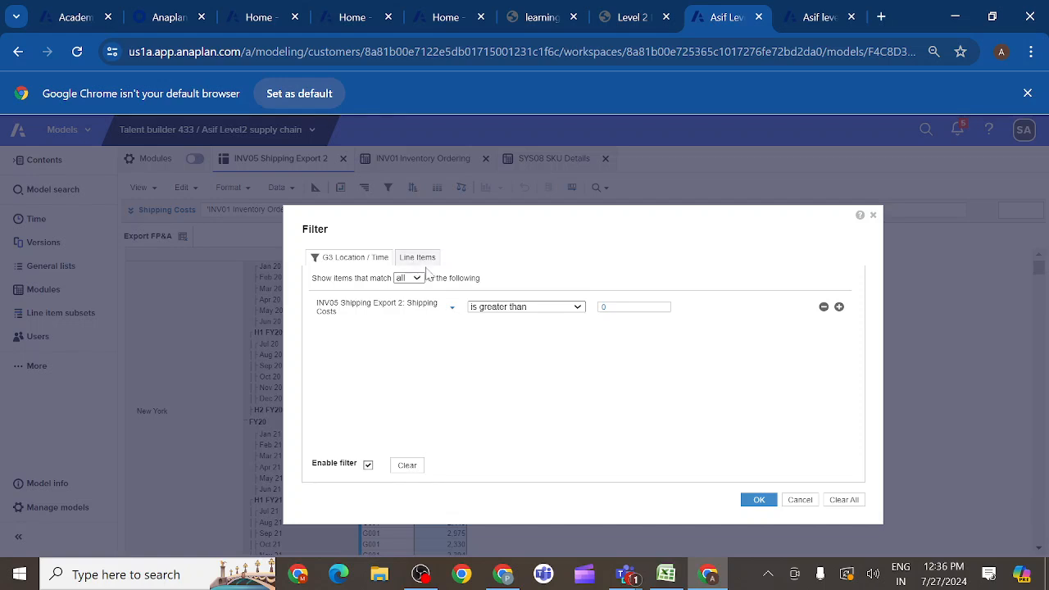
{"action": "left_click", "coordinate": [580, 311]}
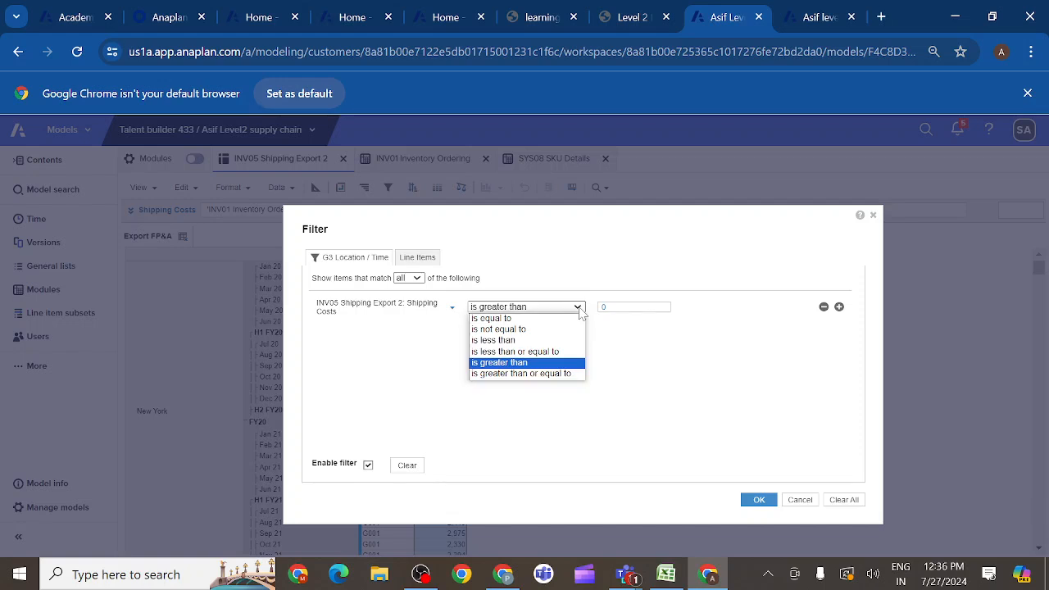
{"action": "left_click", "coordinate": [528, 332]}
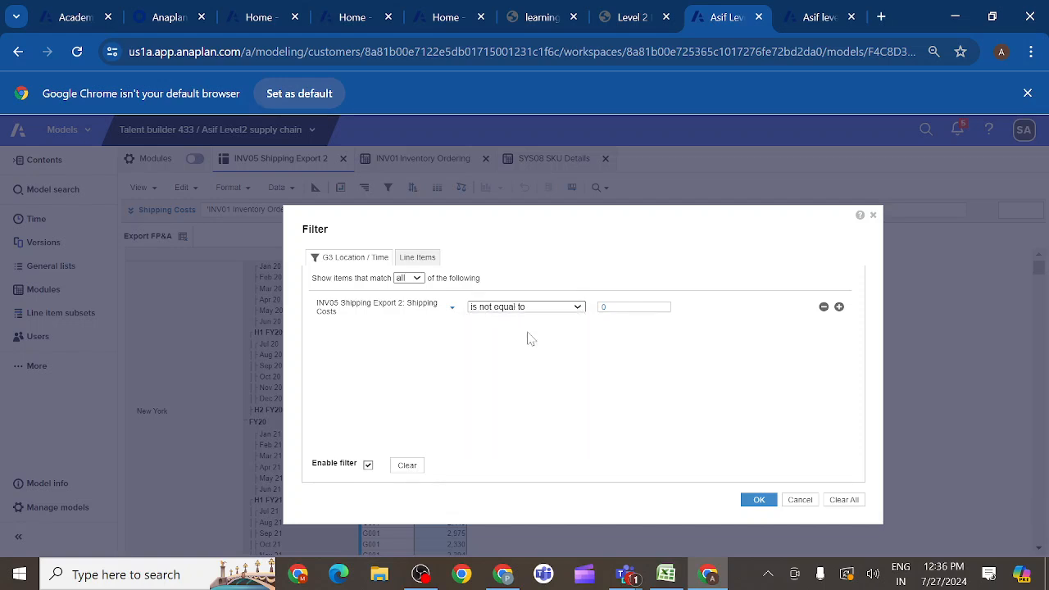
{"action": "left_click", "coordinate": [759, 502]}
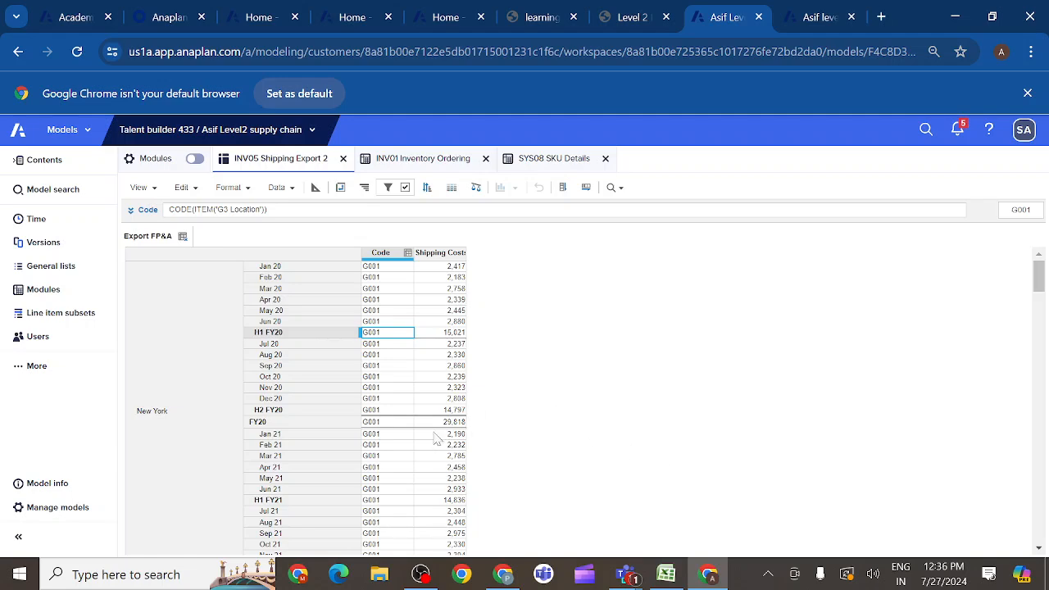
{"action": "scroll", "coordinate": [418, 459], "scroll_direction": "down", "scroll_amount": 2}
{"action": "scroll", "coordinate": [418, 459], "scroll_direction": "down", "scroll_amount": 5}
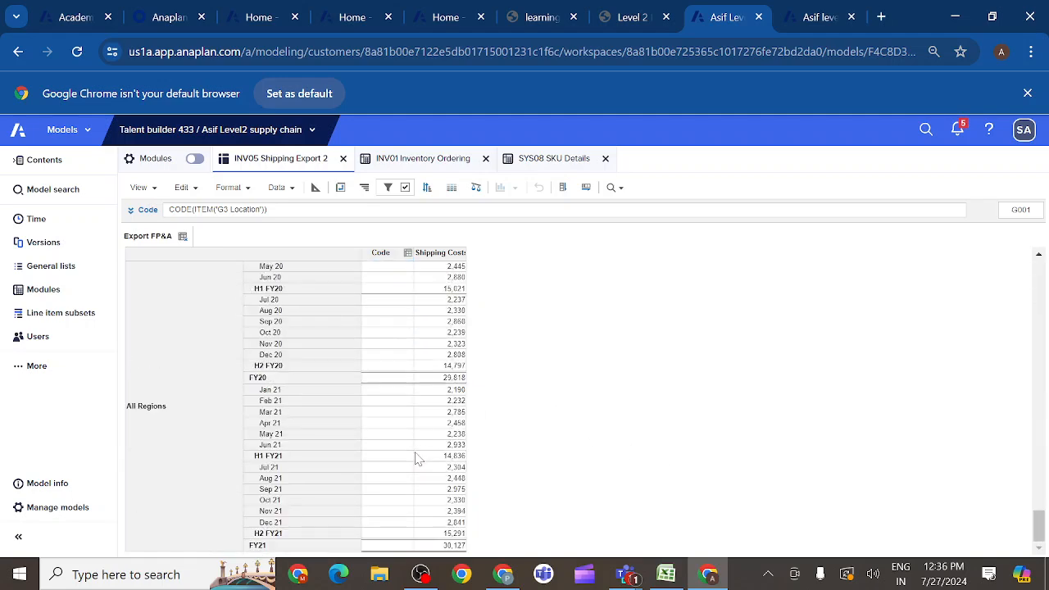
{"action": "scroll", "coordinate": [417, 459], "scroll_direction": "up", "scroll_amount": 5}
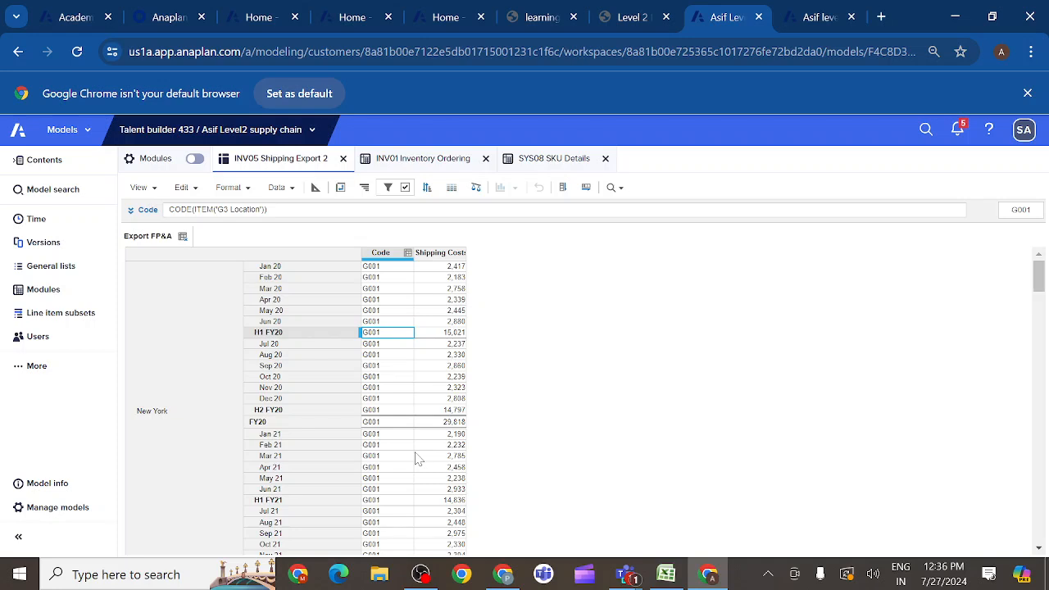
- Check which hide, show and level options the H1 FY20 row offers in the filtered view
{"action": "left_click", "coordinate": [298, 336]}
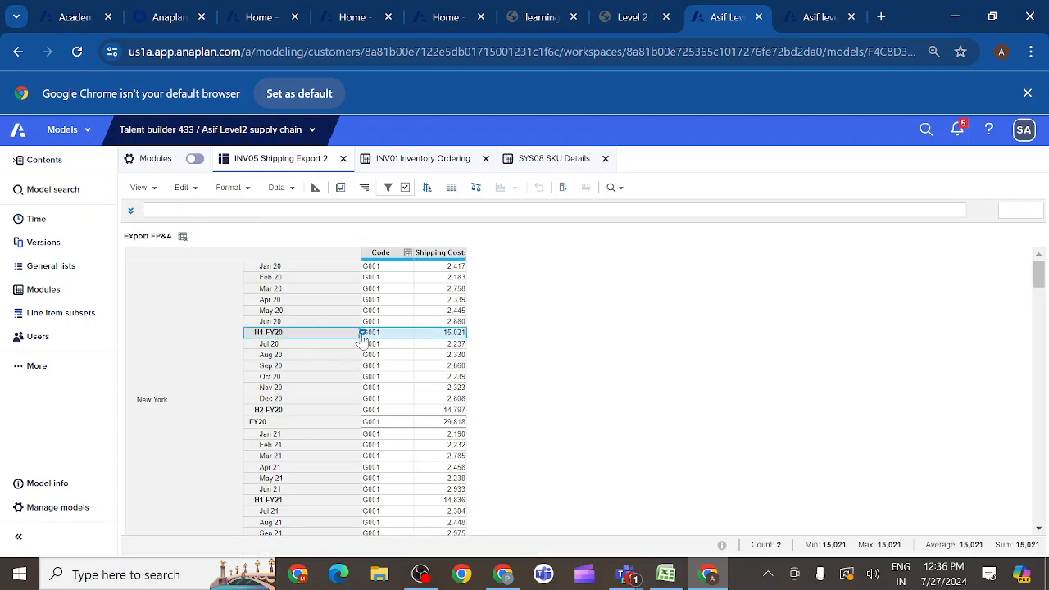
{"action": "right_click", "coordinate": [361, 341]}
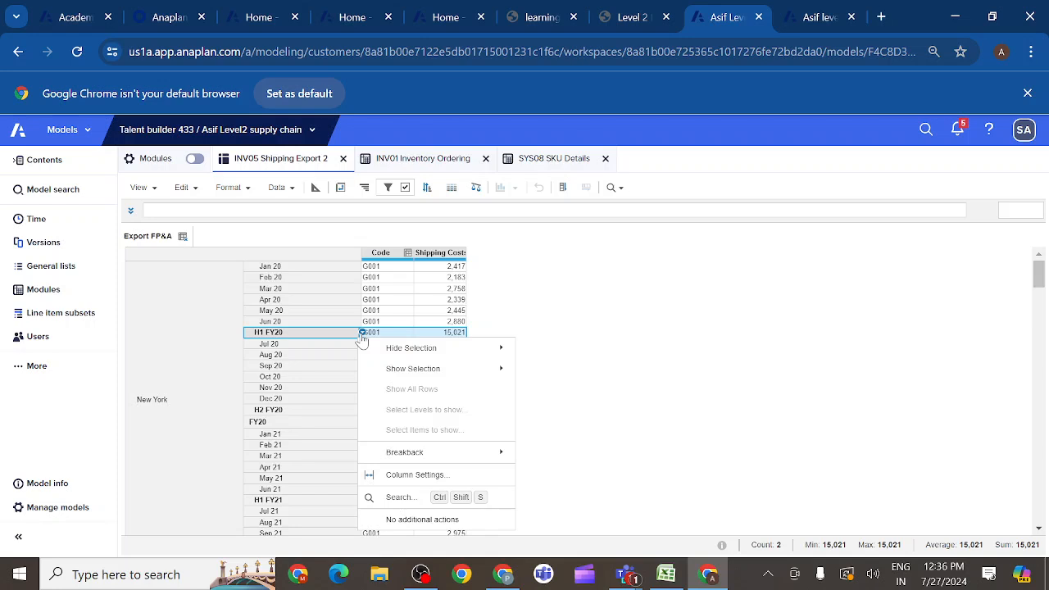
{"action": "left_click", "coordinate": [565, 291]}
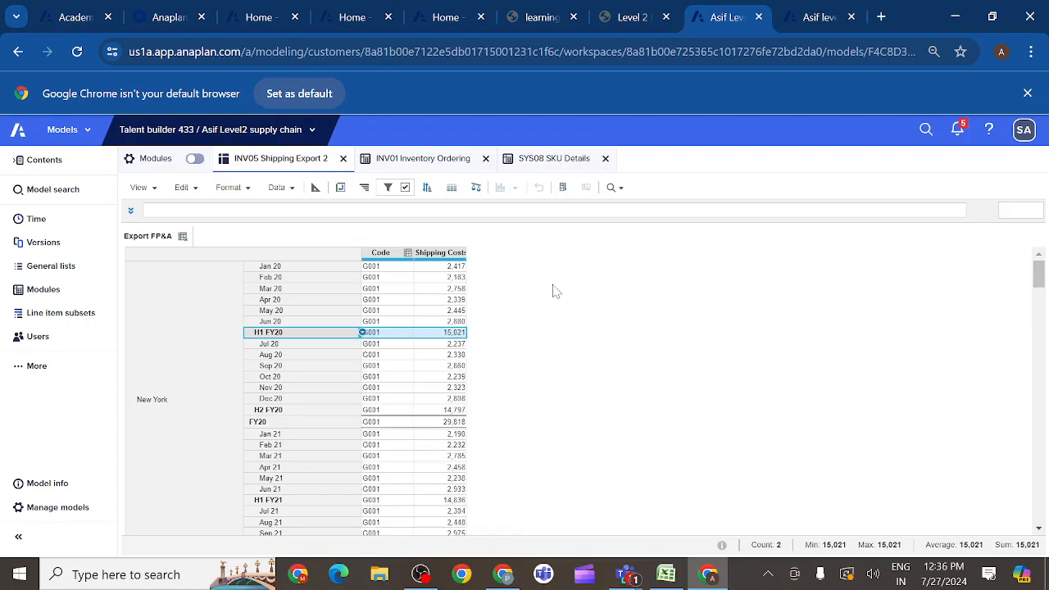
- Save the filtered layout by overwriting the current Export FP&A view
{"action": "left_click", "coordinate": [156, 193]}
{"action": "left_click", "coordinate": [160, 295]}
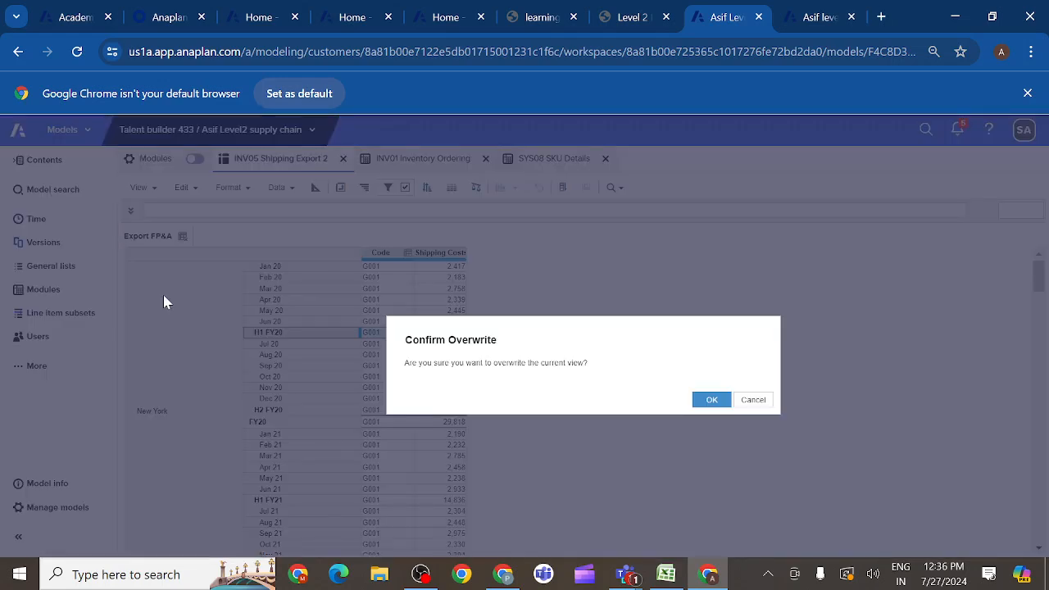
{"action": "left_click", "coordinate": [721, 402]}
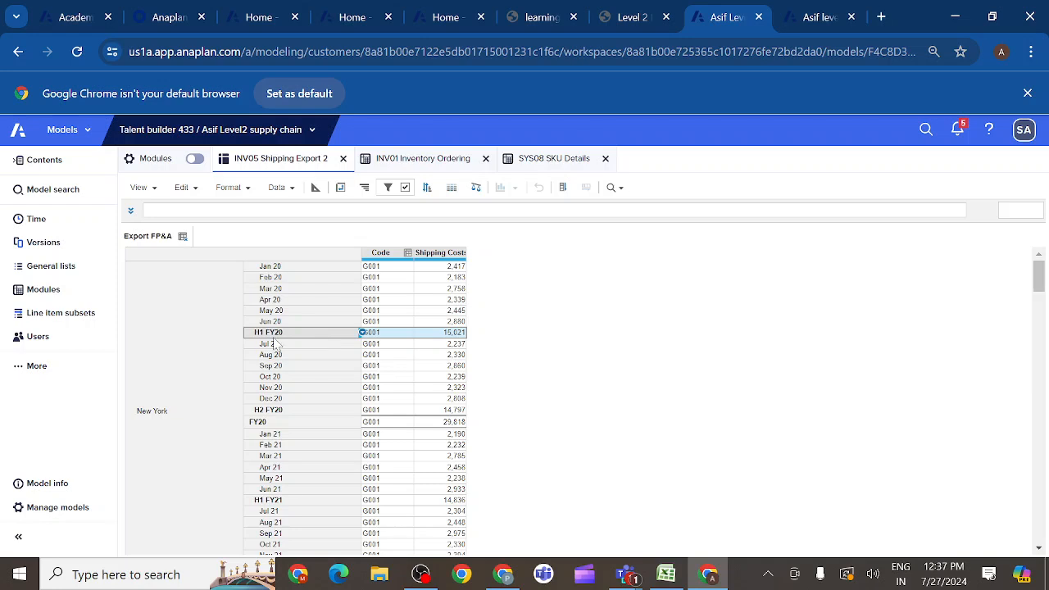
- Check which level and item display options the whole Export FP&A grid offers
{"action": "left_click", "coordinate": [277, 350]}
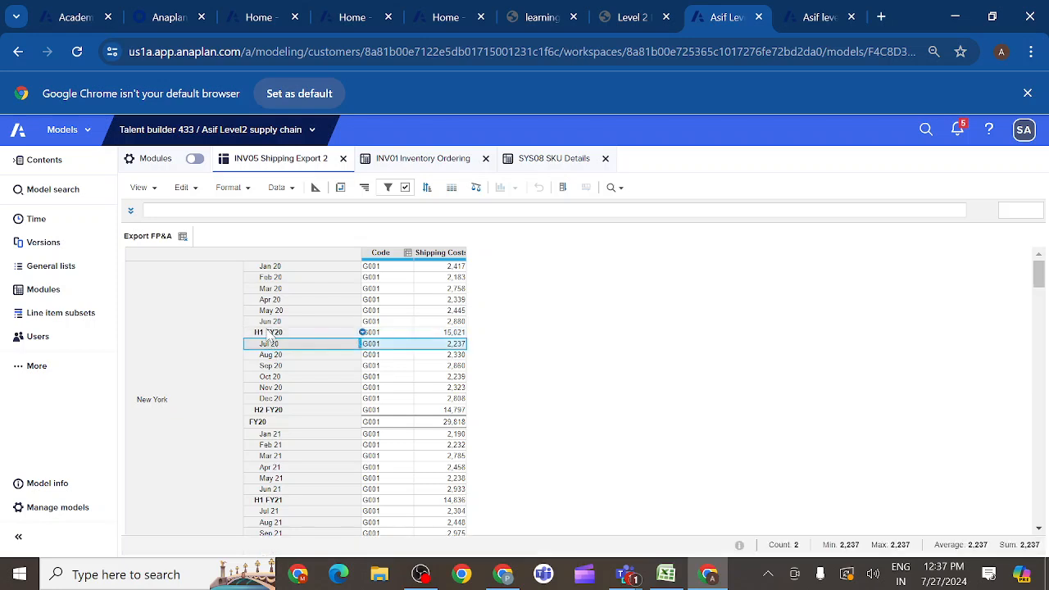
{"action": "left_click", "coordinate": [271, 333]}
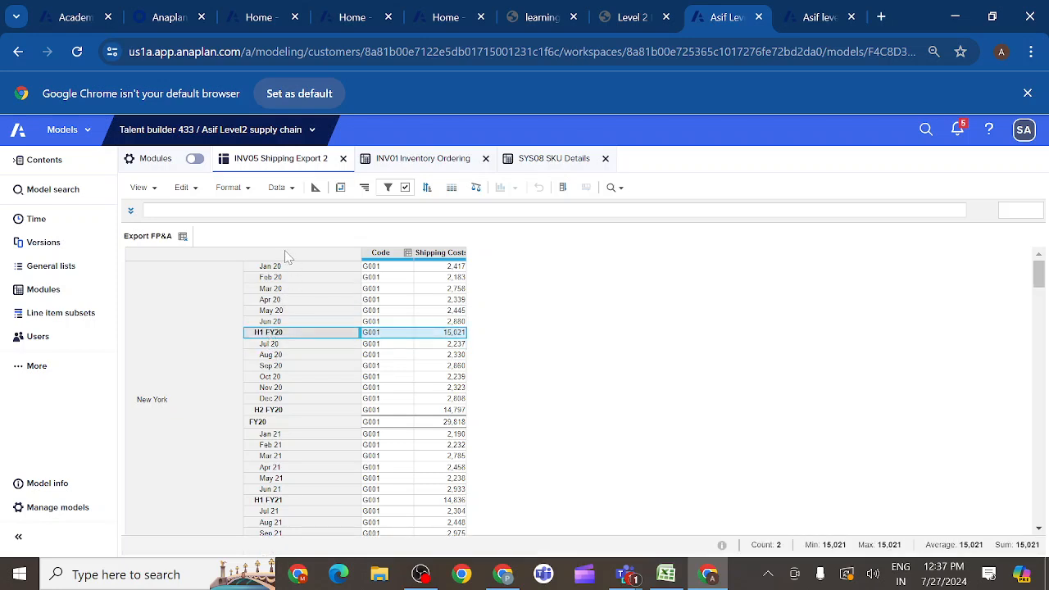
{"action": "left_click", "coordinate": [287, 258]}
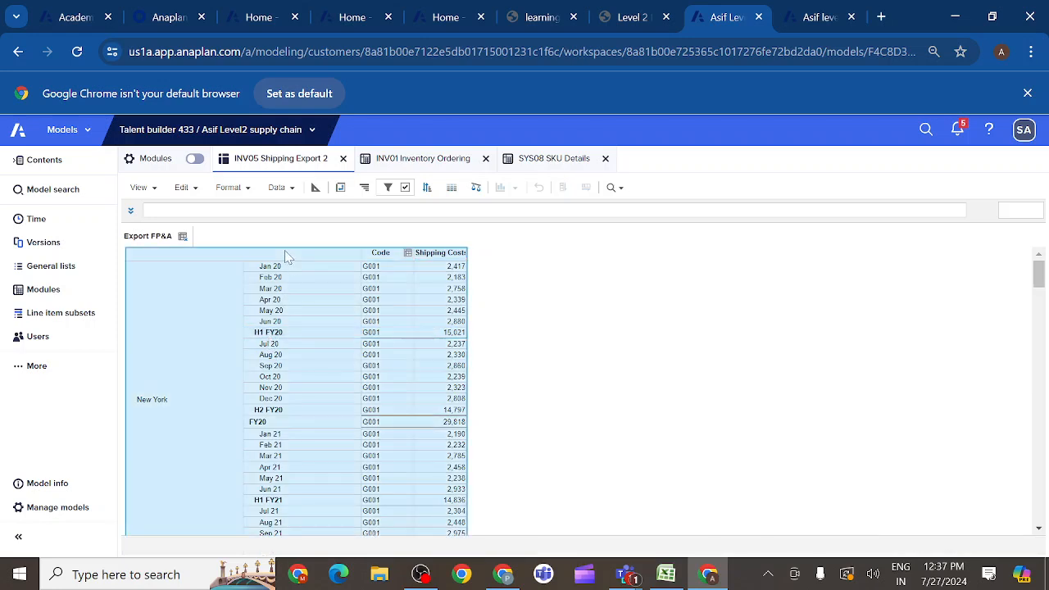
{"action": "right_click", "coordinate": [362, 294]}
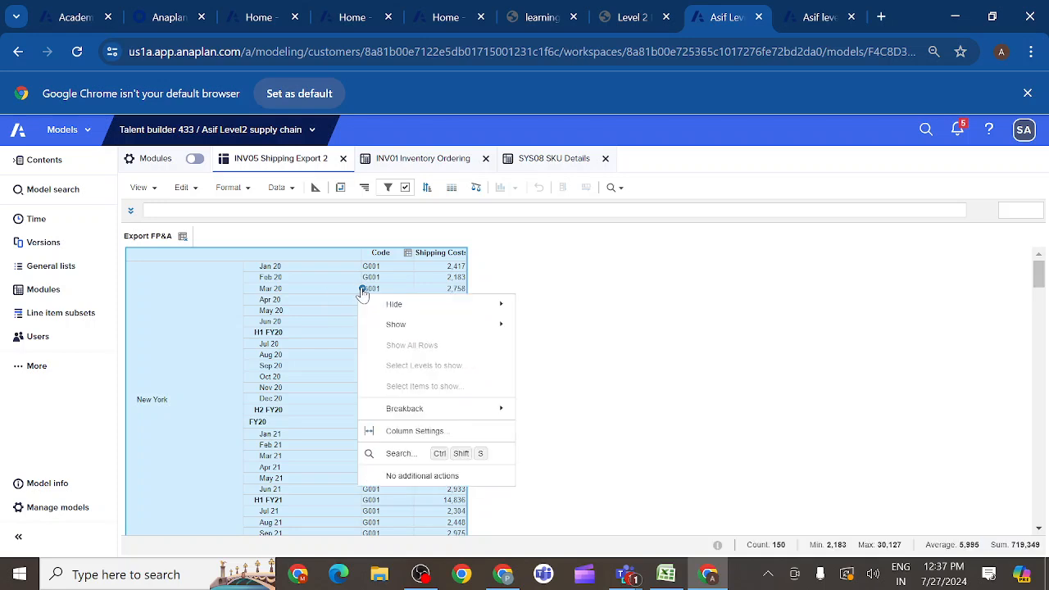
{"action": "left_click", "coordinate": [296, 301]}
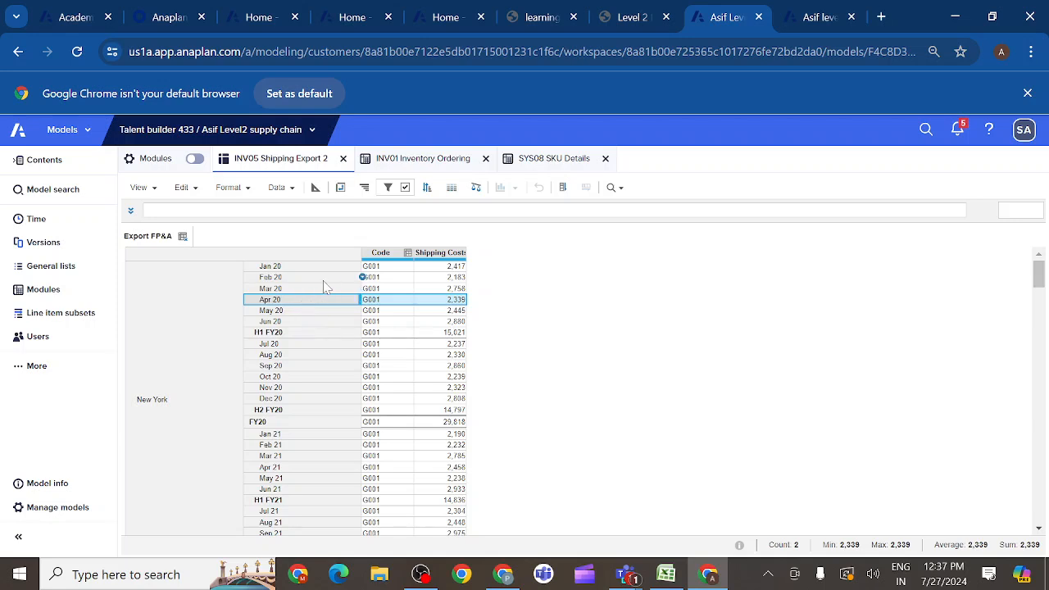
- Limit the location rows to the G3 Location level, excluding the G1 Region summaries, G1 Region details and G2 Country levels
{"action": "left_click", "coordinate": [164, 365]}
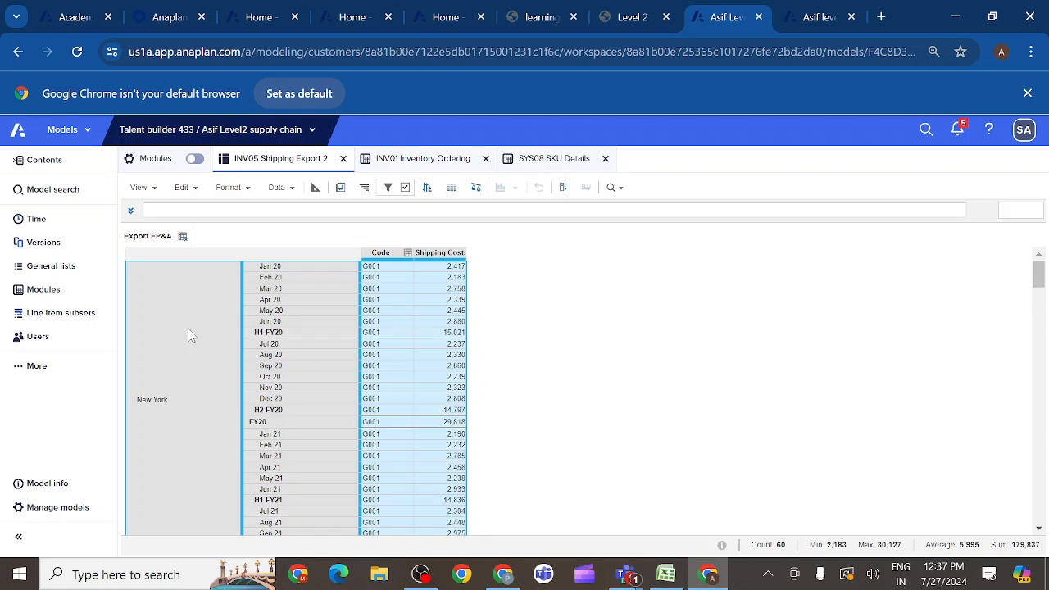
{"action": "right_click", "coordinate": [189, 336]}
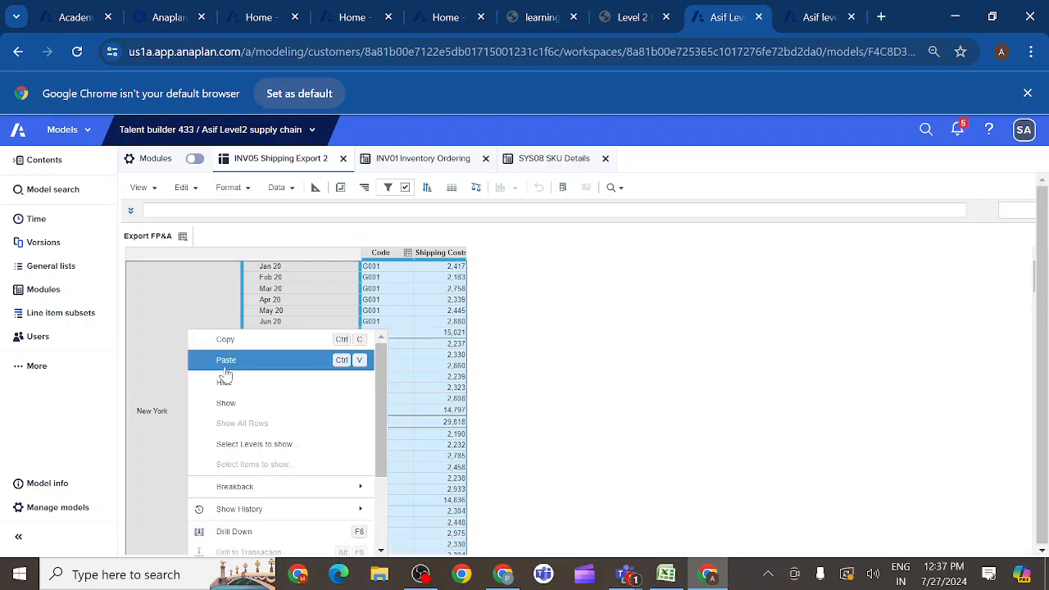
{"action": "left_click", "coordinate": [253, 447]}
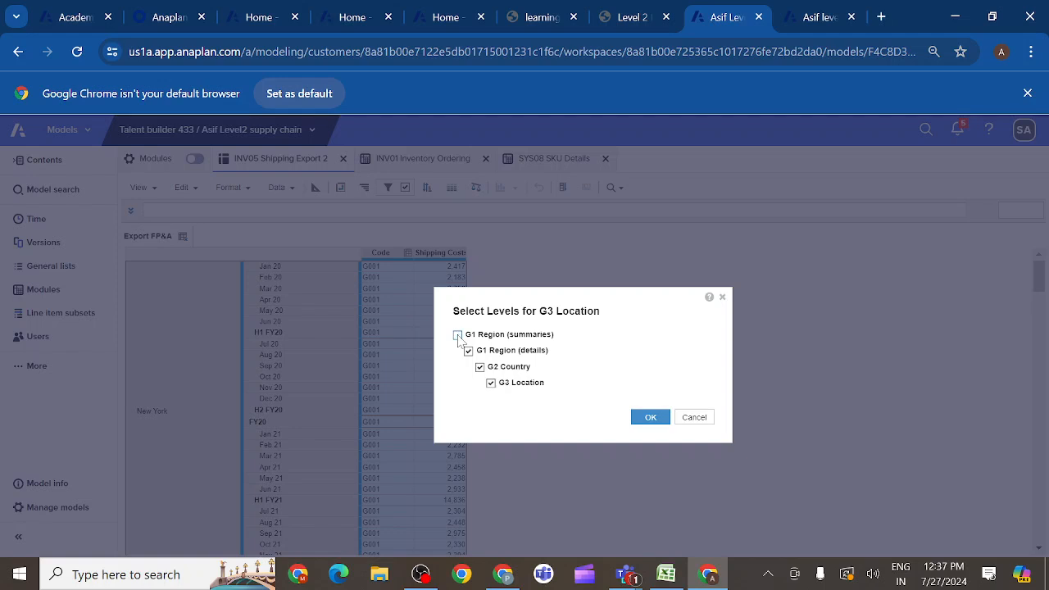
{"action": "left_click", "coordinate": [468, 351]}
{"action": "left_click", "coordinate": [652, 421]}
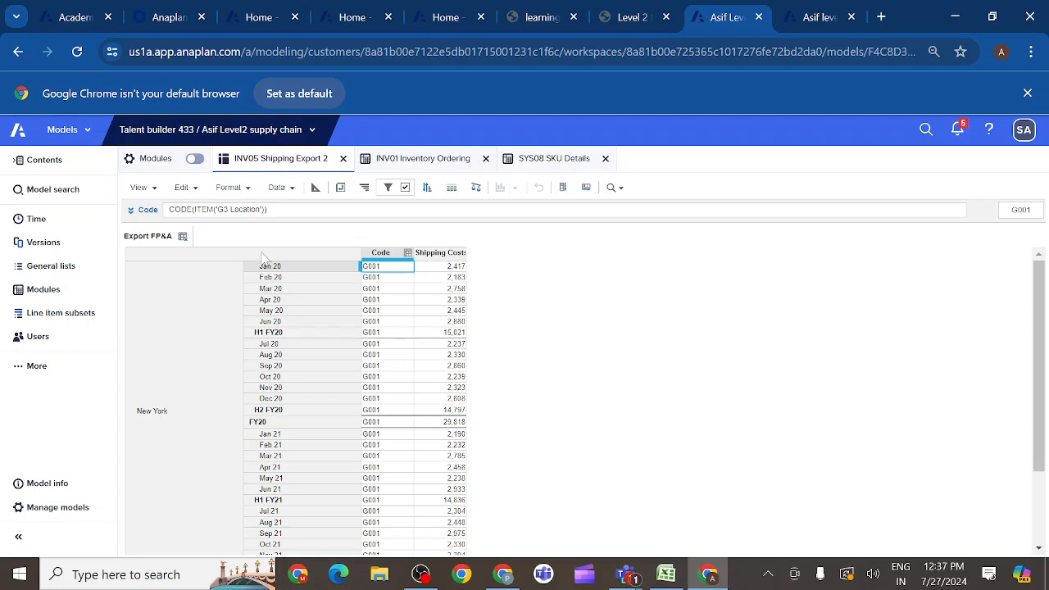
- Check the whole grid's display options again with only G3 Location rows shown
{"action": "left_click", "coordinate": [215, 258]}
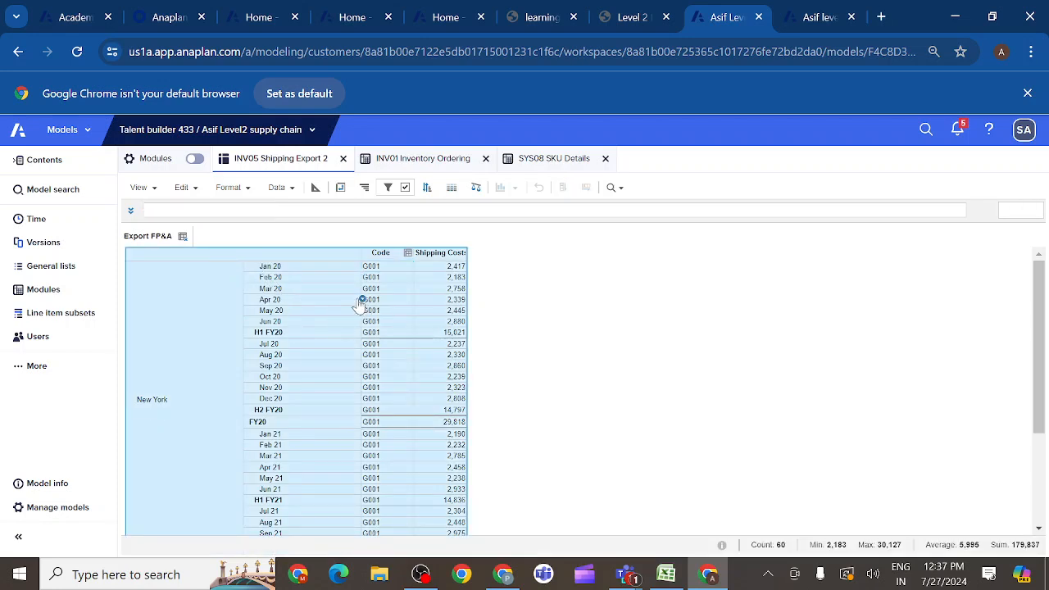
{"action": "right_click", "coordinate": [361, 303]}
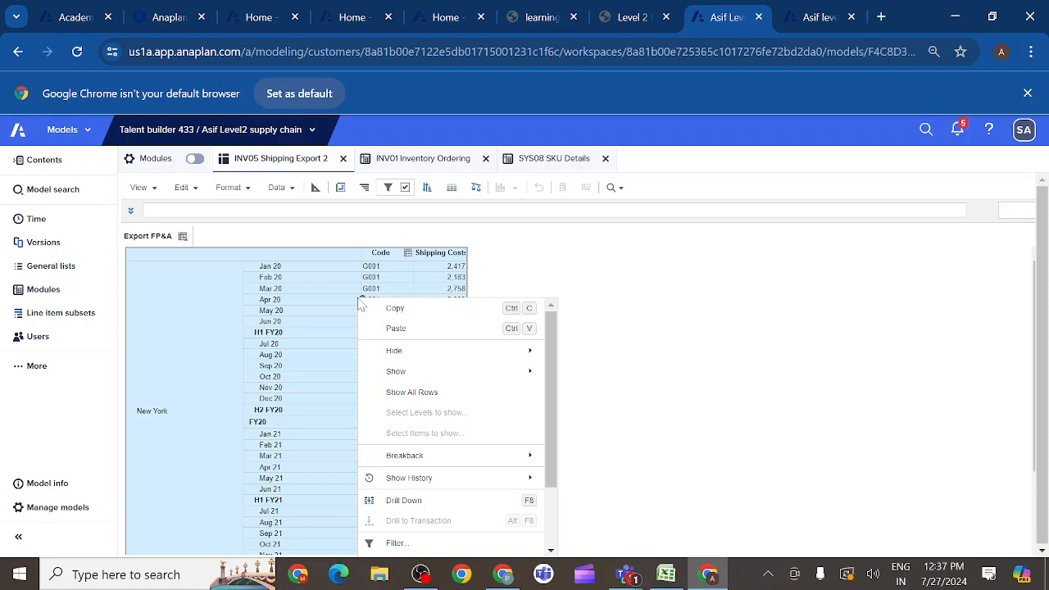
{"action": "left_click", "coordinate": [316, 314]}
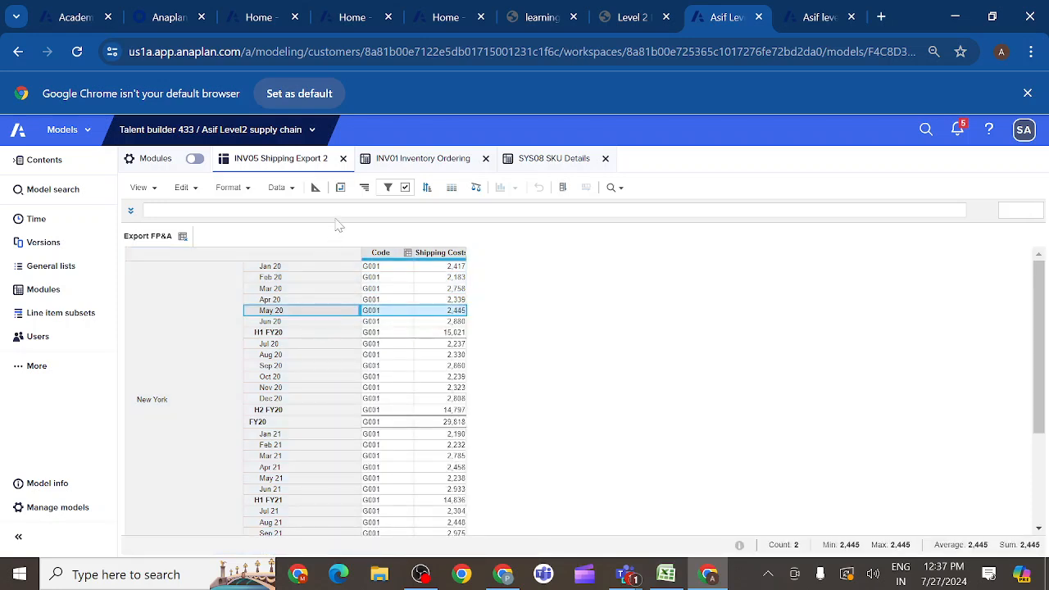
- Pivot the view so that Time sits above G3 Location on rows, accepting the filter and sort reset
{"action": "left_click", "coordinate": [340, 188]}
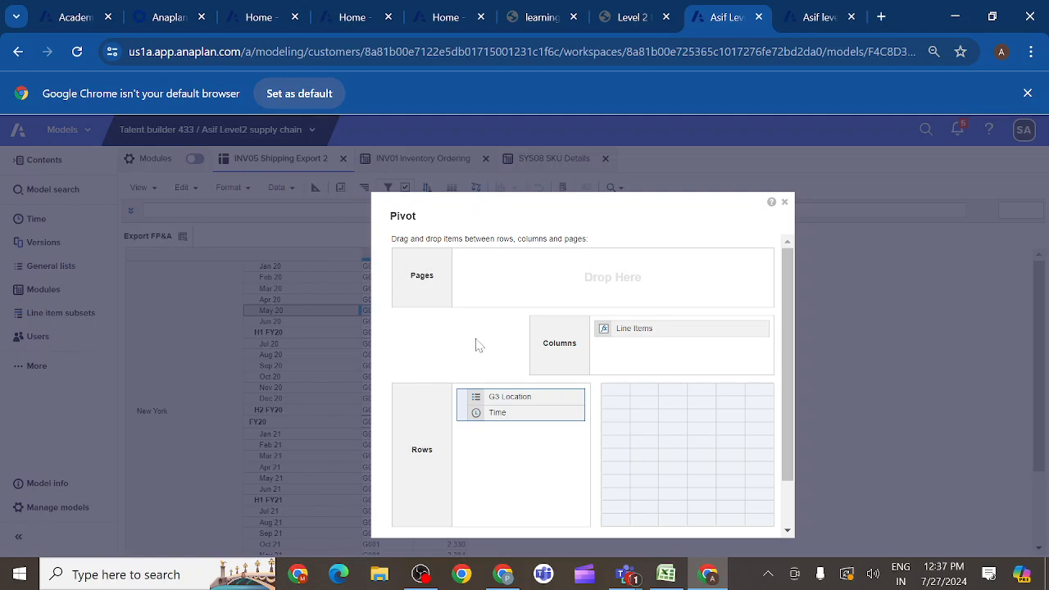
{"action": "left_click_drag", "start_coordinate": [495, 400], "coordinate": [489, 434]}
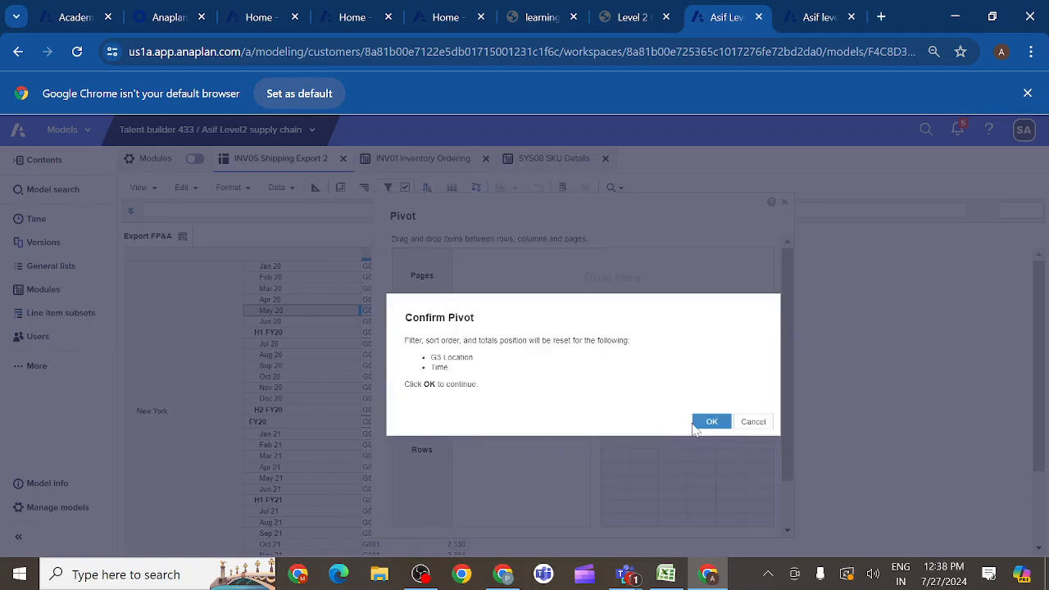
{"action": "left_click", "coordinate": [710, 423]}
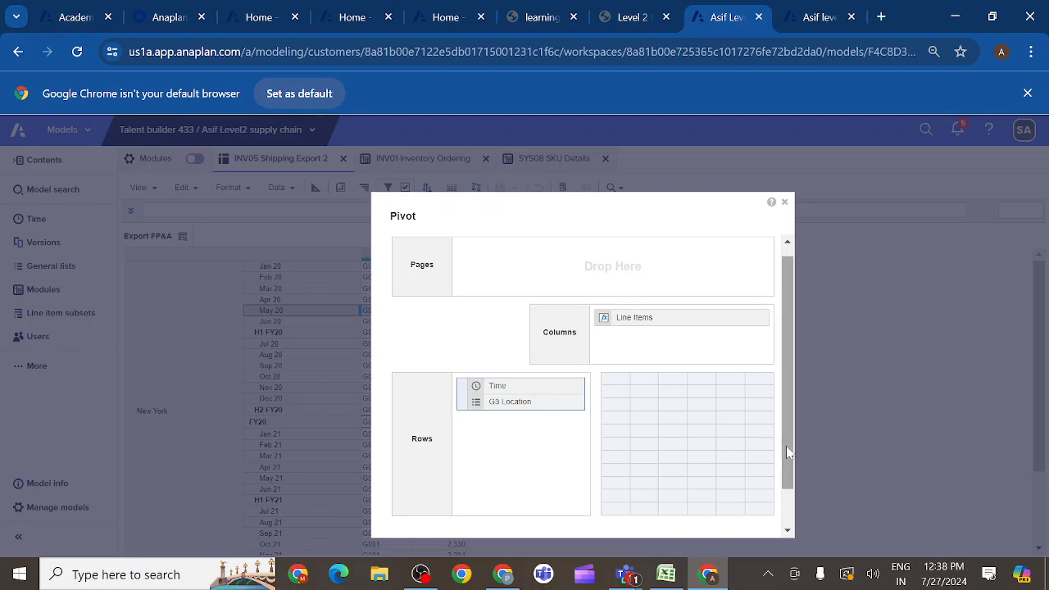
{"action": "left_click_drag", "start_coordinate": [787, 453], "coordinate": [786, 486]}
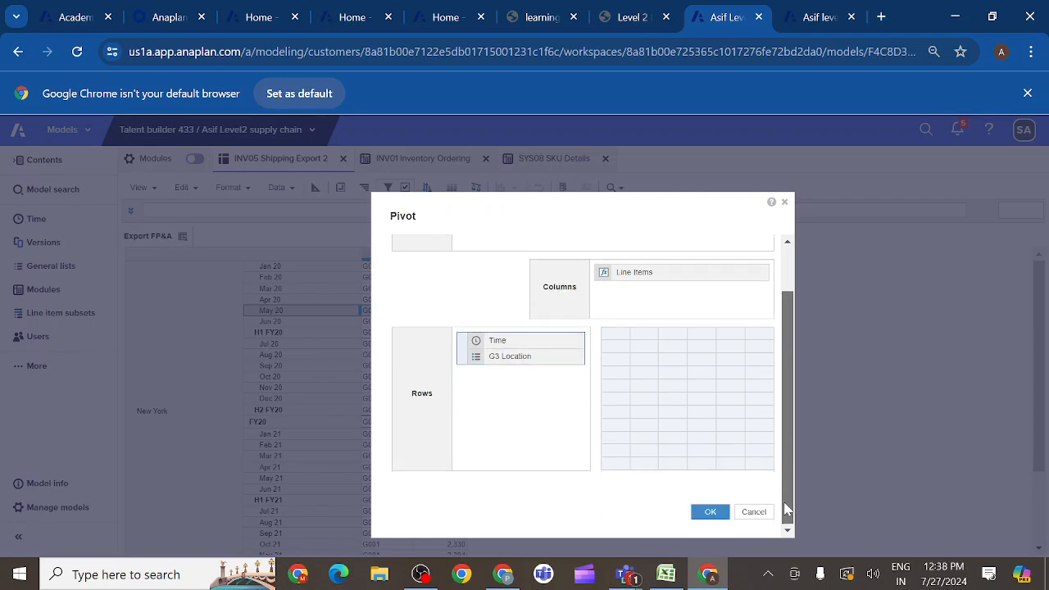
{"action": "left_click", "coordinate": [712, 520]}
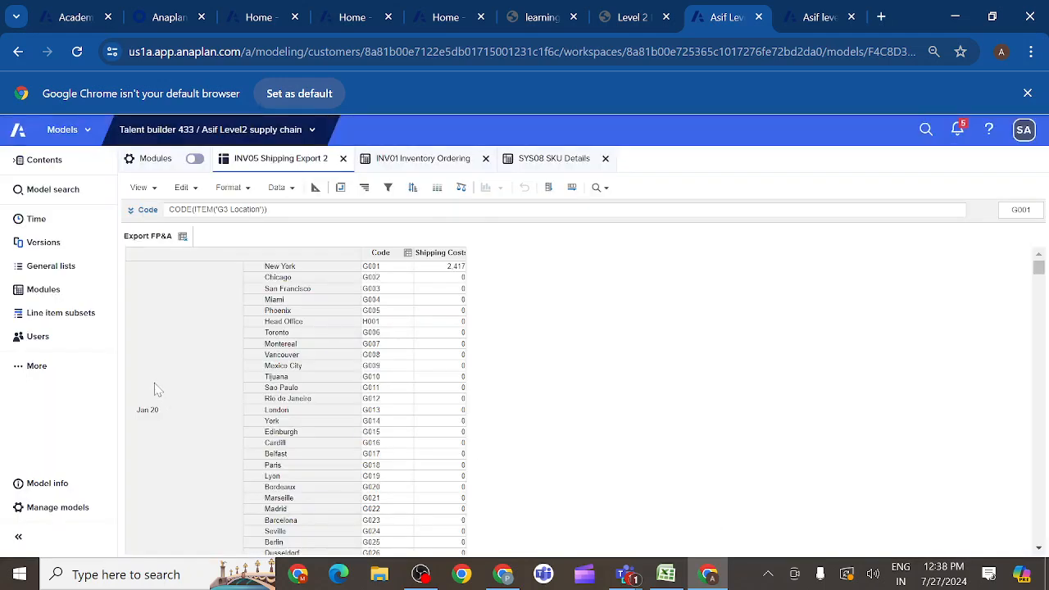
- Check which level and item display options the Jan 20 row group offers
{"action": "left_click", "coordinate": [171, 290]}
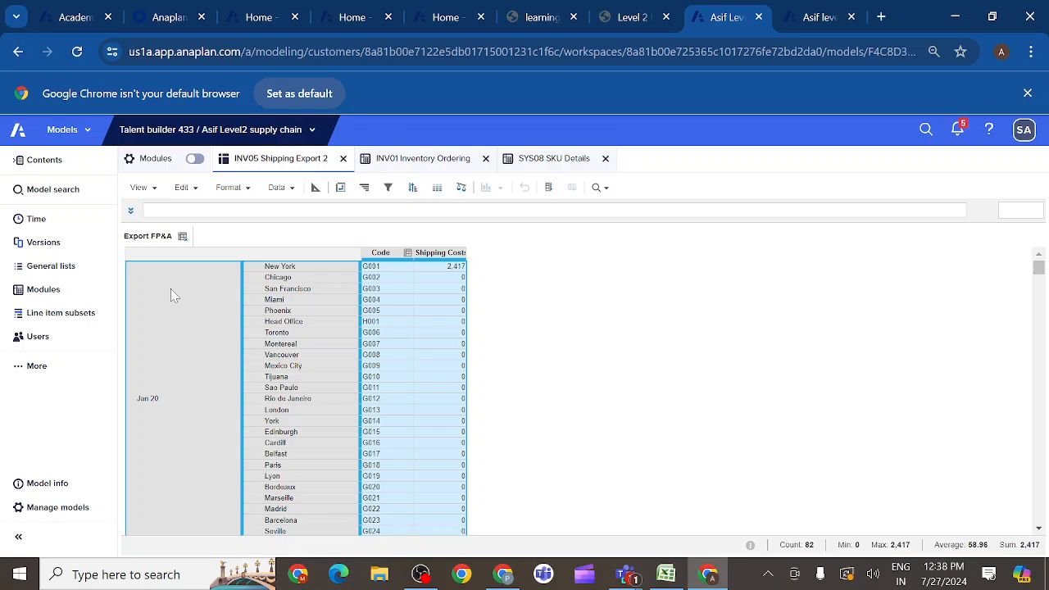
{"action": "right_click", "coordinate": [171, 290]}
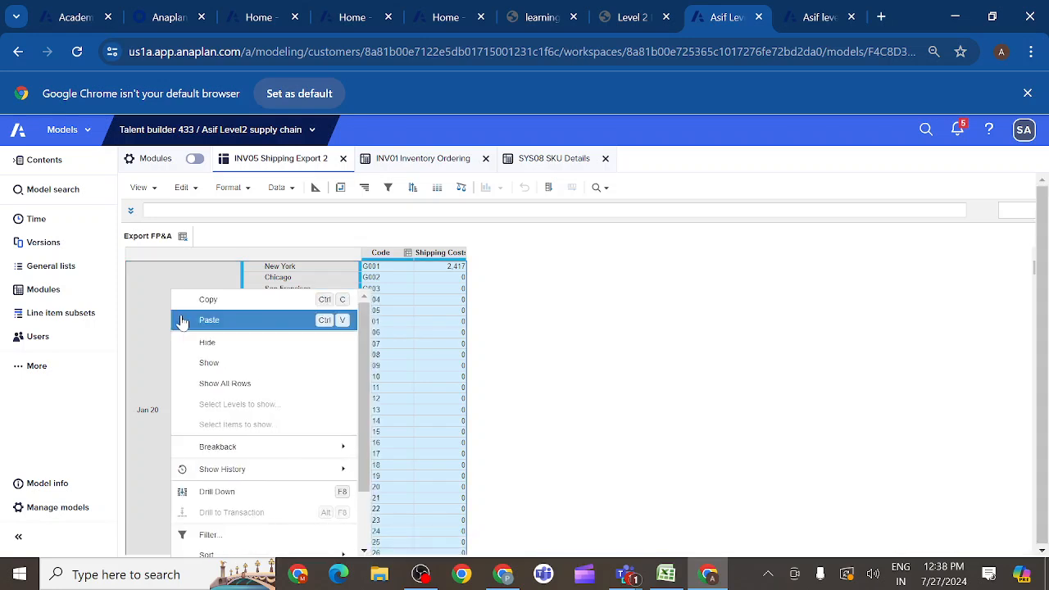
{"action": "left_click", "coordinate": [171, 260]}
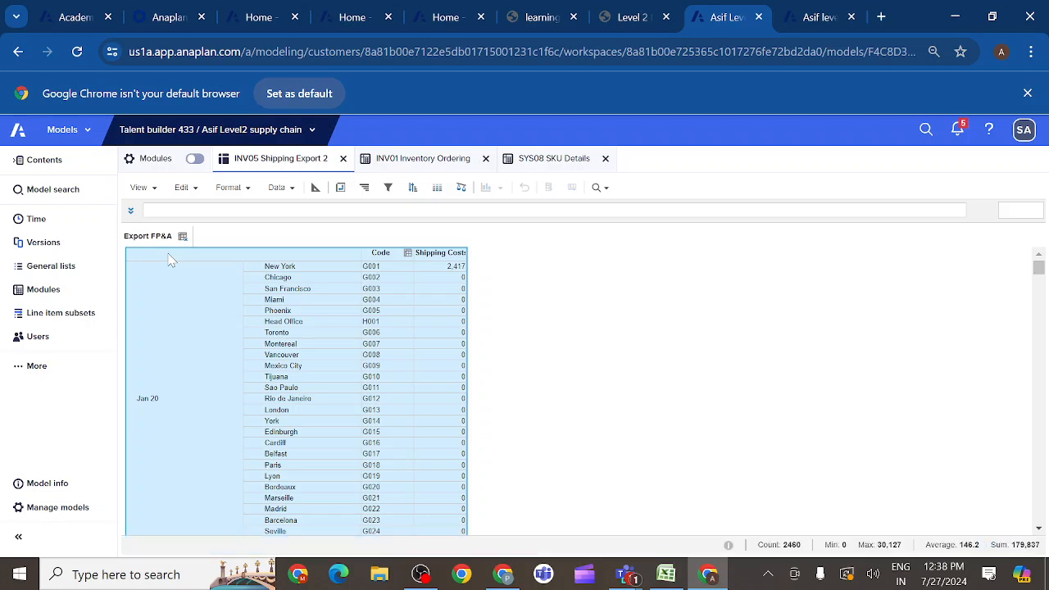
- Check the whole grid's Show options with Time above G3 Location on rows
{"action": "right_click", "coordinate": [171, 260]}
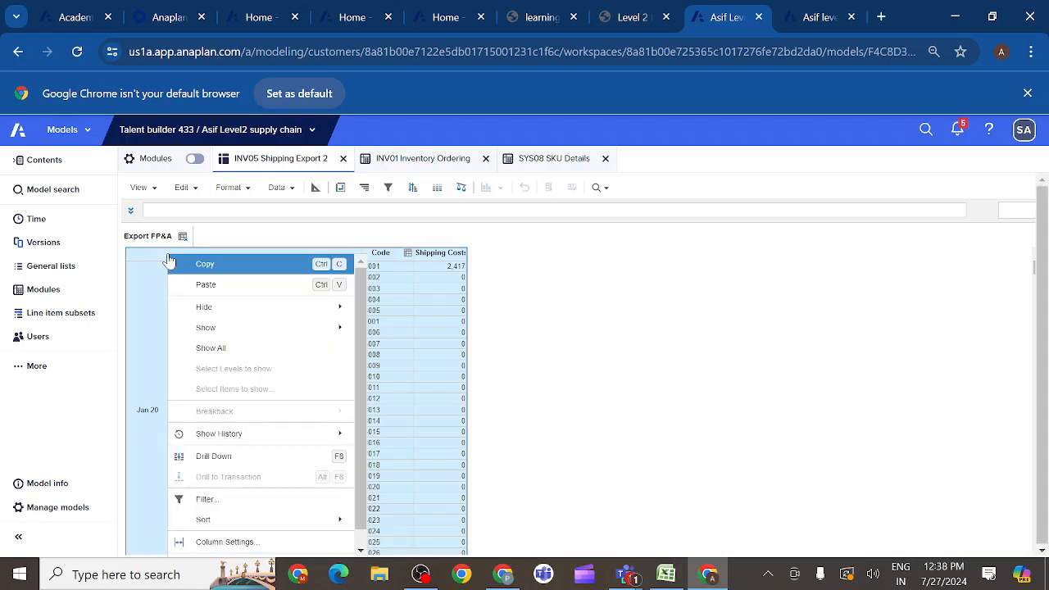
{"action": "mouse_move", "coordinate": [349, 328]}
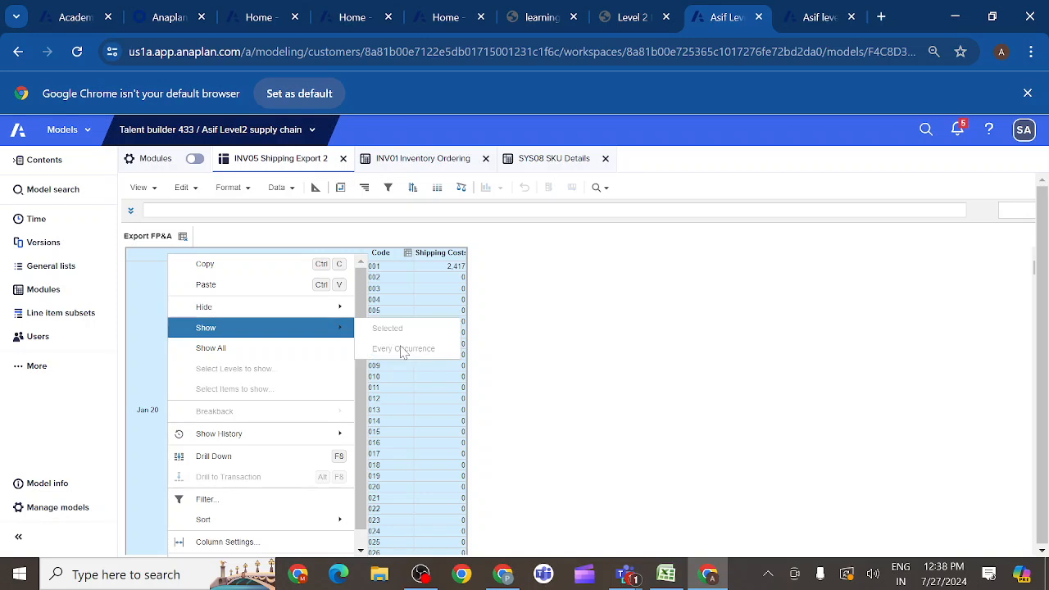
{"action": "left_click", "coordinate": [393, 292]}
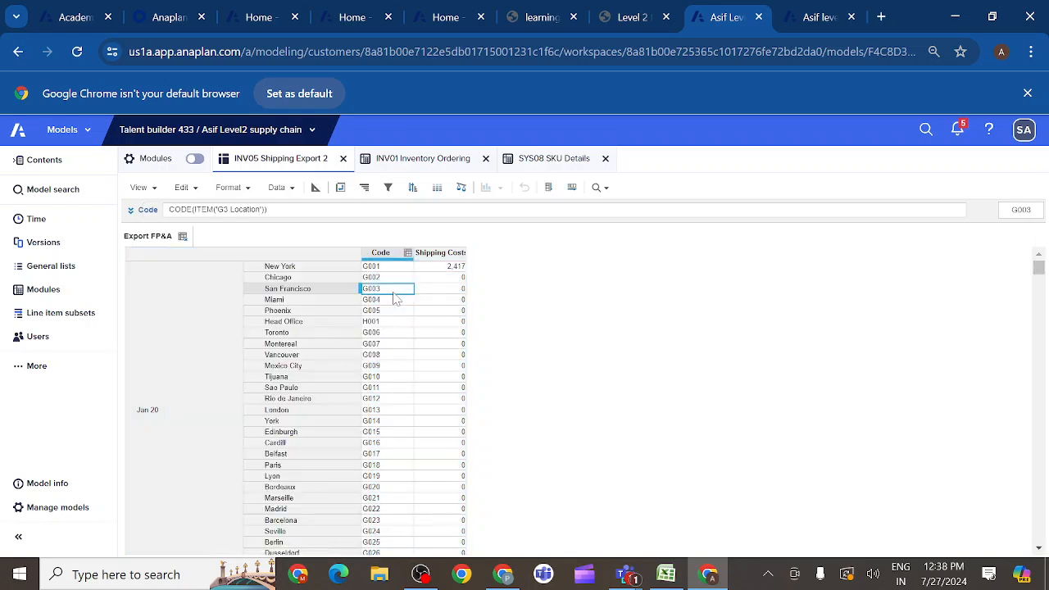
- Pivot the Export FP&A view so that G3 Location sits above Time on rows
{"action": "left_click", "coordinate": [341, 188]}
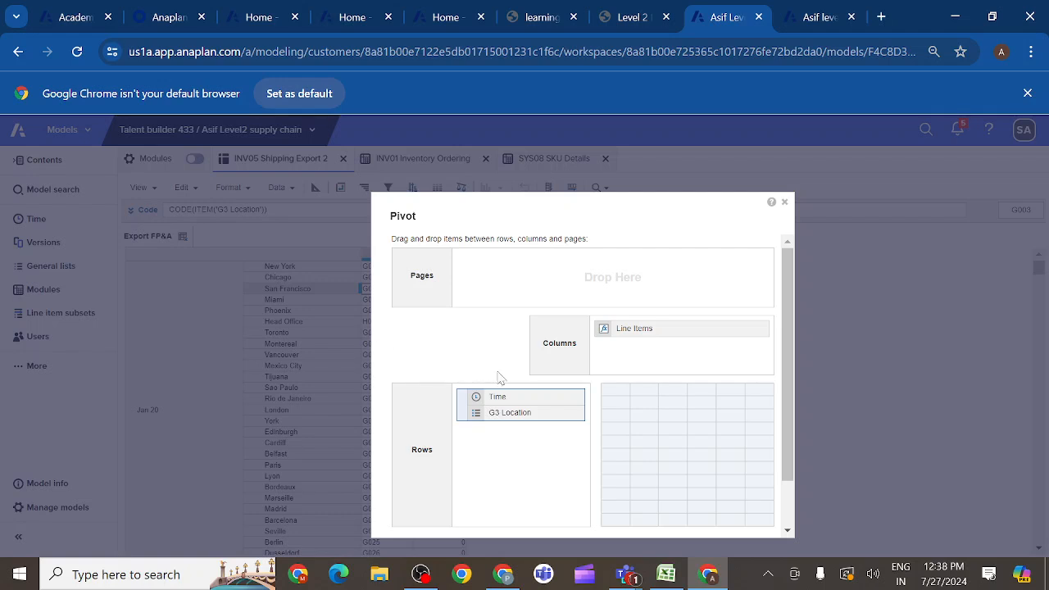
{"action": "left_click_drag", "start_coordinate": [492, 404], "coordinate": [487, 438]}
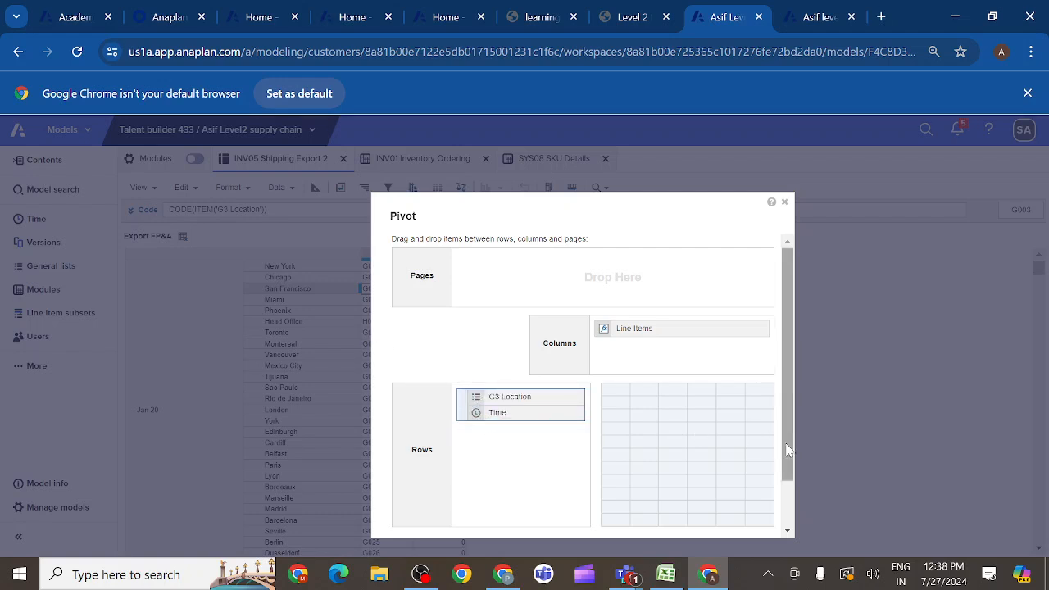
{"action": "left_click_drag", "start_coordinate": [787, 466], "coordinate": [787, 513]}
{"action": "left_click", "coordinate": [709, 513]}
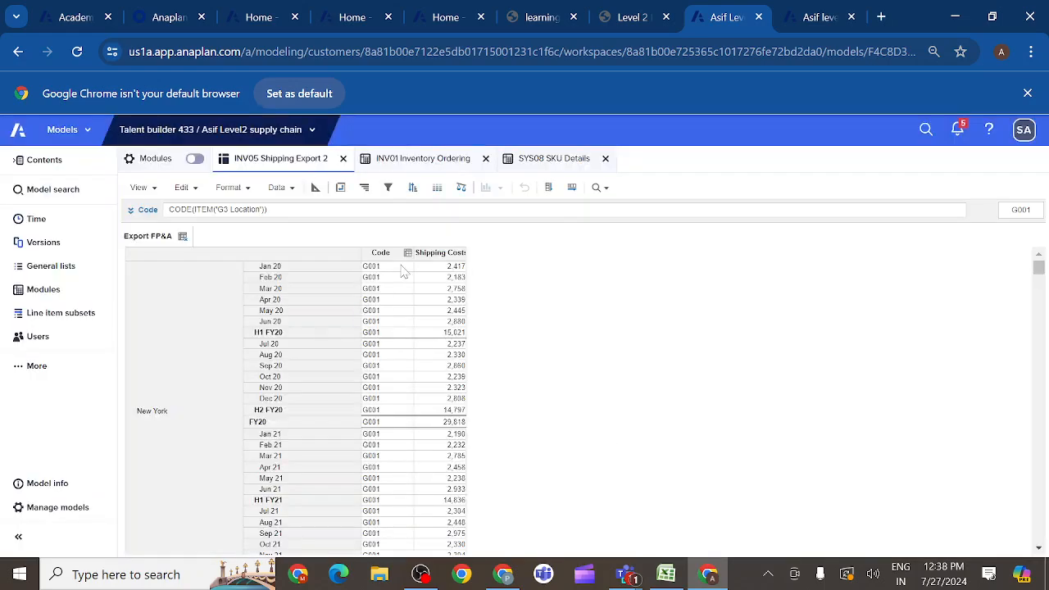
- Filter the G3 Location / Time rows to those where SYS00 Time Settings by Month: Months Only Filter is equal to true
{"action": "left_click", "coordinate": [389, 190]}
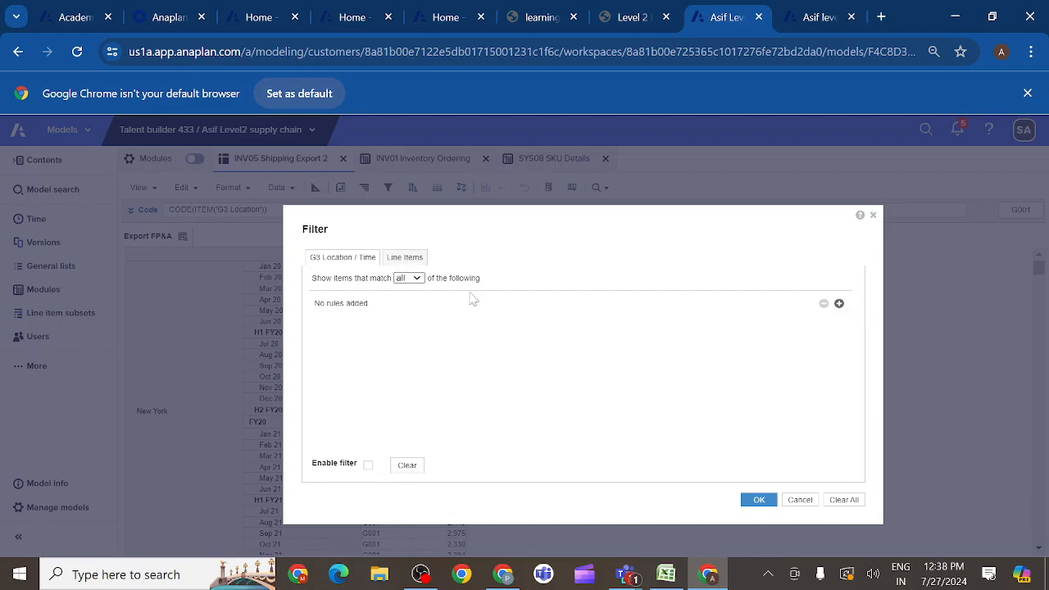
{"action": "left_click", "coordinate": [839, 304]}
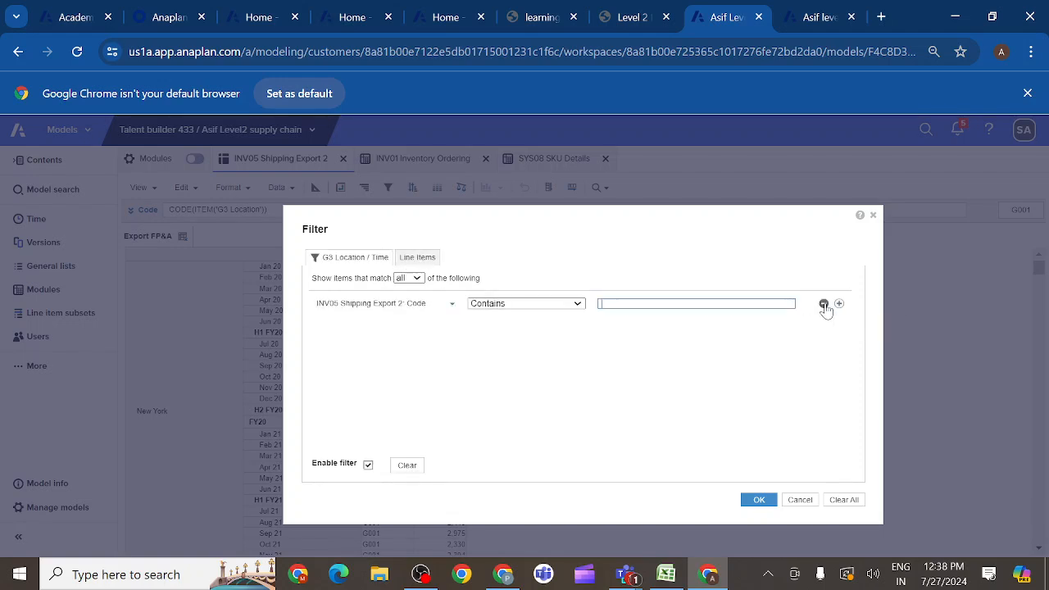
{"action": "left_click", "coordinate": [453, 305]}
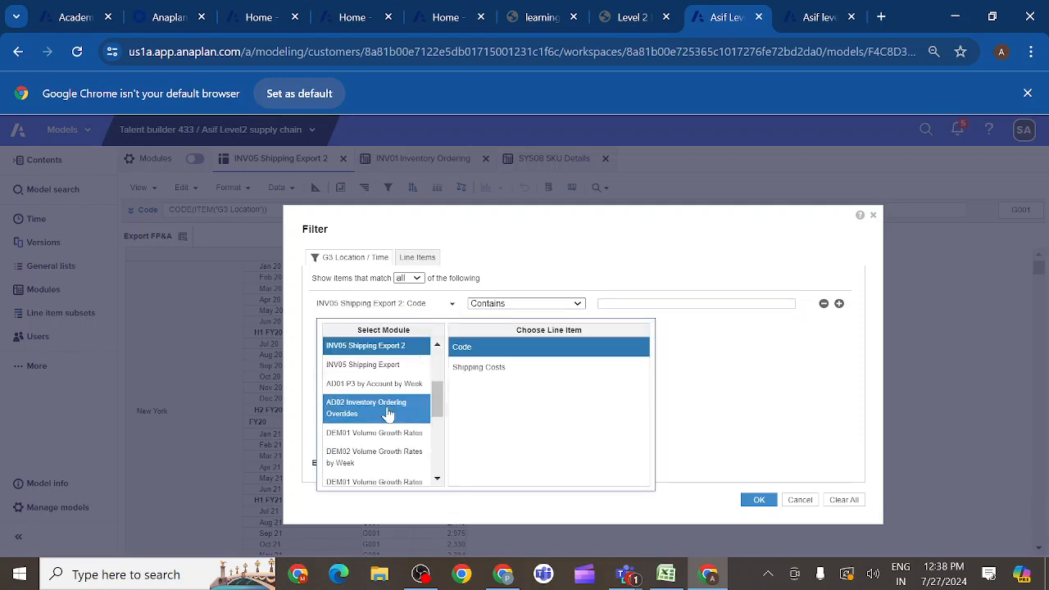
{"action": "scroll", "coordinate": [385, 413], "scroll_direction": "down", "scroll_amount": 5}
{"action": "scroll", "coordinate": [389, 415], "scroll_direction": "down", "scroll_amount": 1}
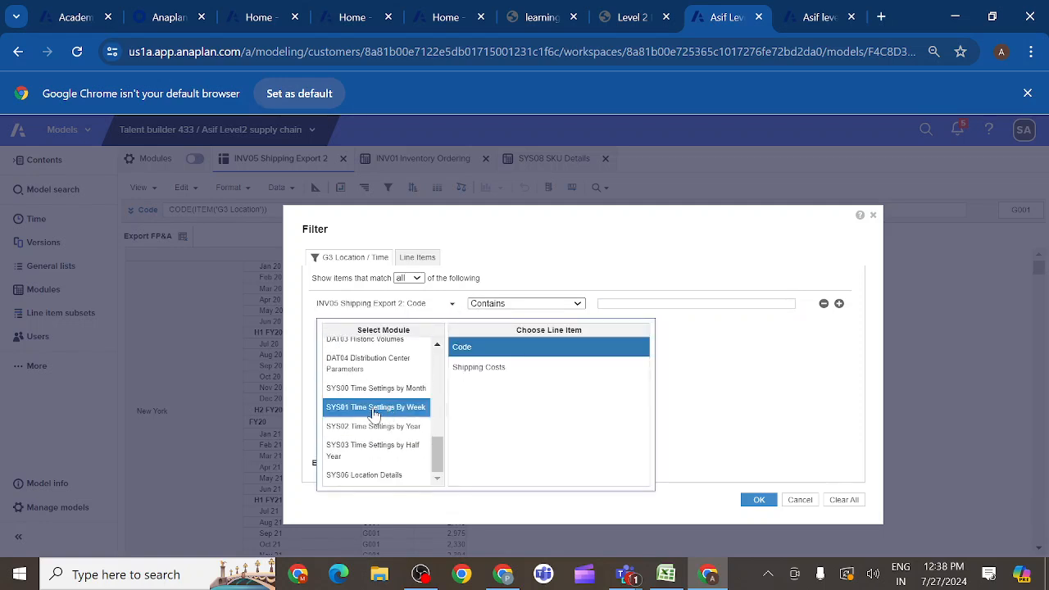
{"action": "left_click", "coordinate": [380, 399]}
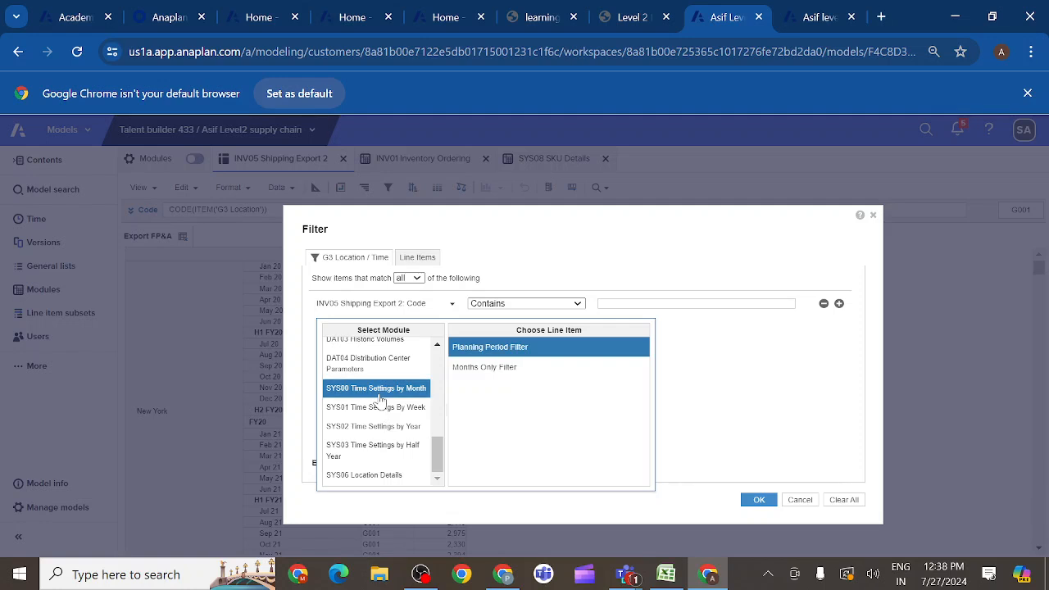
{"action": "left_click", "coordinate": [495, 375]}
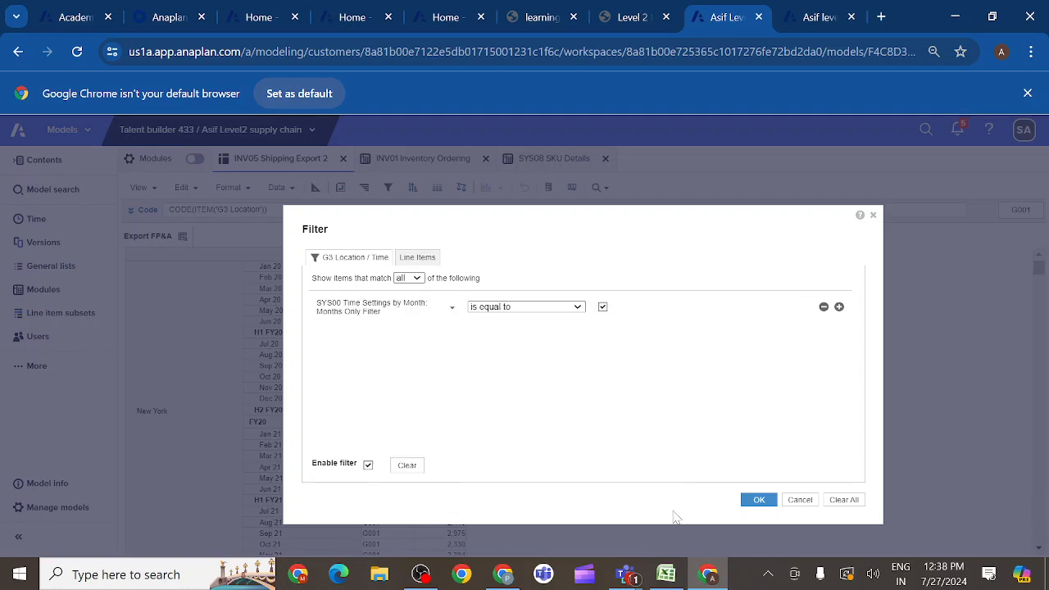
{"action": "left_click", "coordinate": [759, 502]}
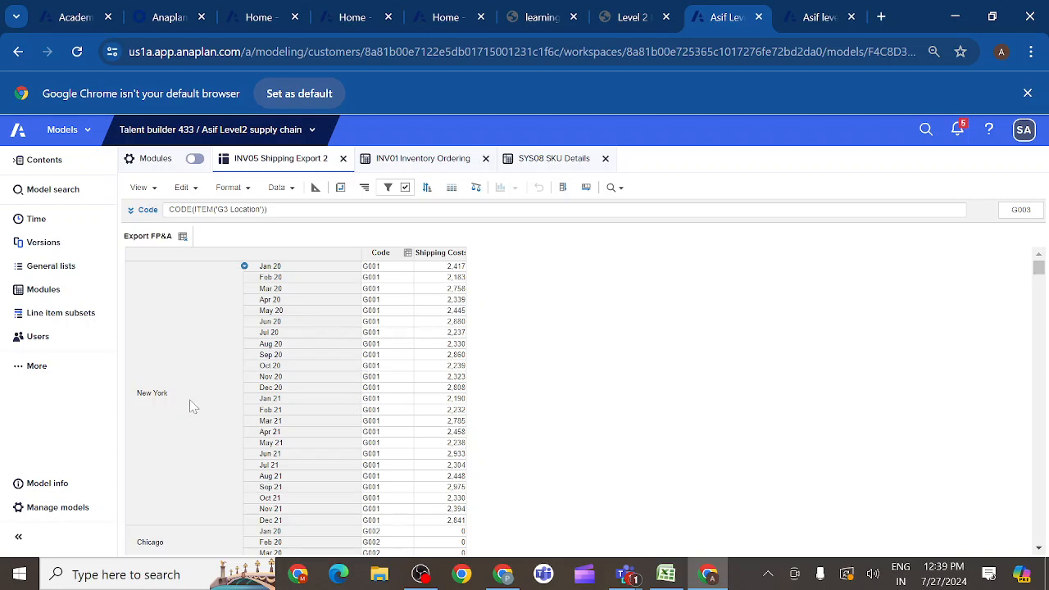
- Check which hierarchy levels are selected for G3 Location from the New York row group, without changing them
{"action": "left_click", "coordinate": [191, 399]}
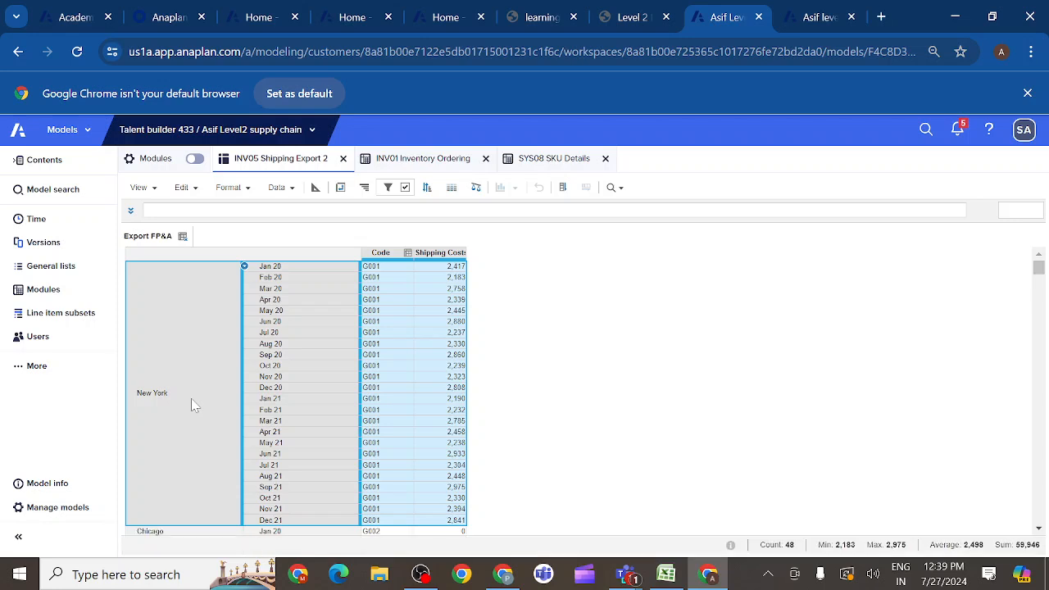
{"action": "right_click", "coordinate": [191, 400]}
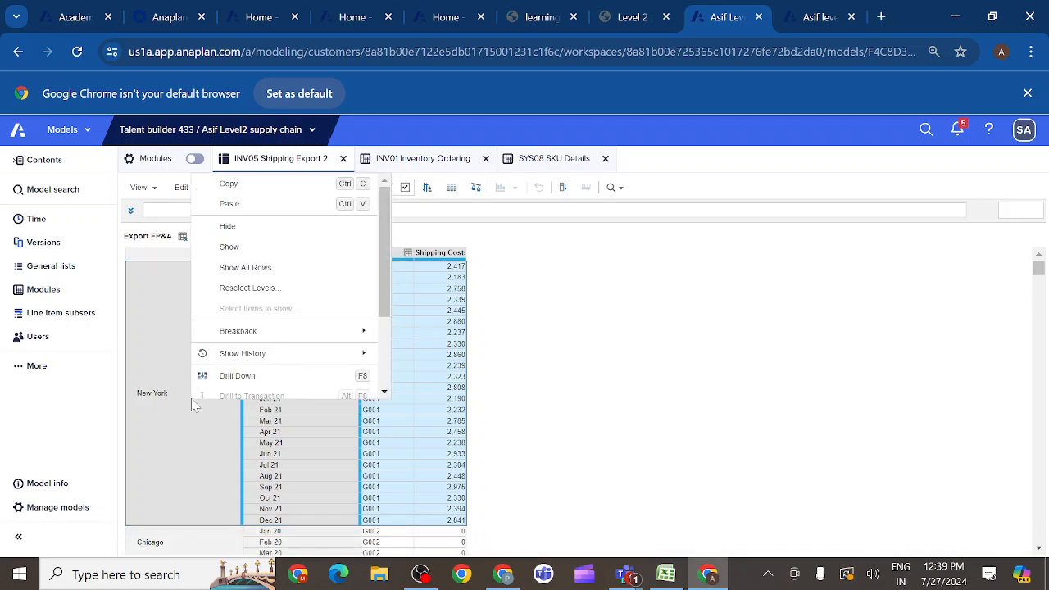
{"action": "left_click", "coordinate": [256, 289]}
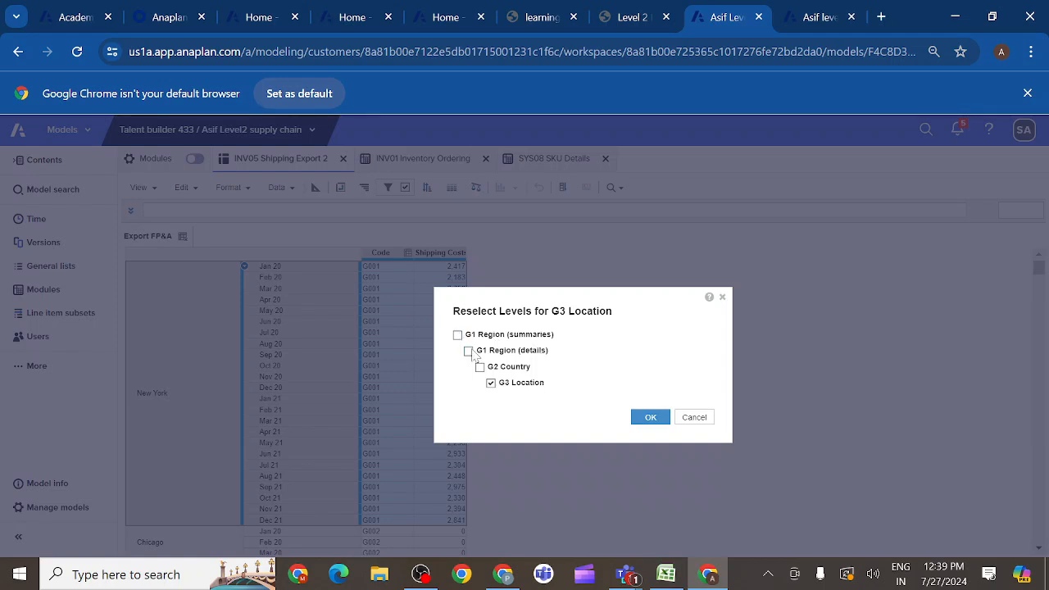
{"action": "left_click", "coordinate": [695, 418]}
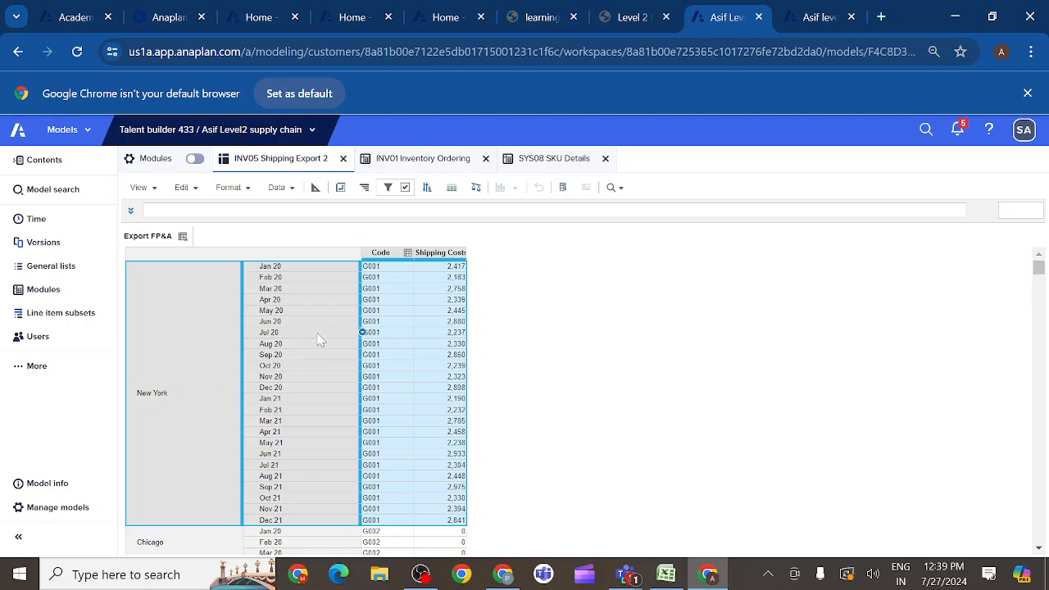
- Add a second row filter rule requiring INV05 Shipping Export 2: Shipping Costs to be not equal to 0
{"action": "left_click", "coordinate": [430, 254]}
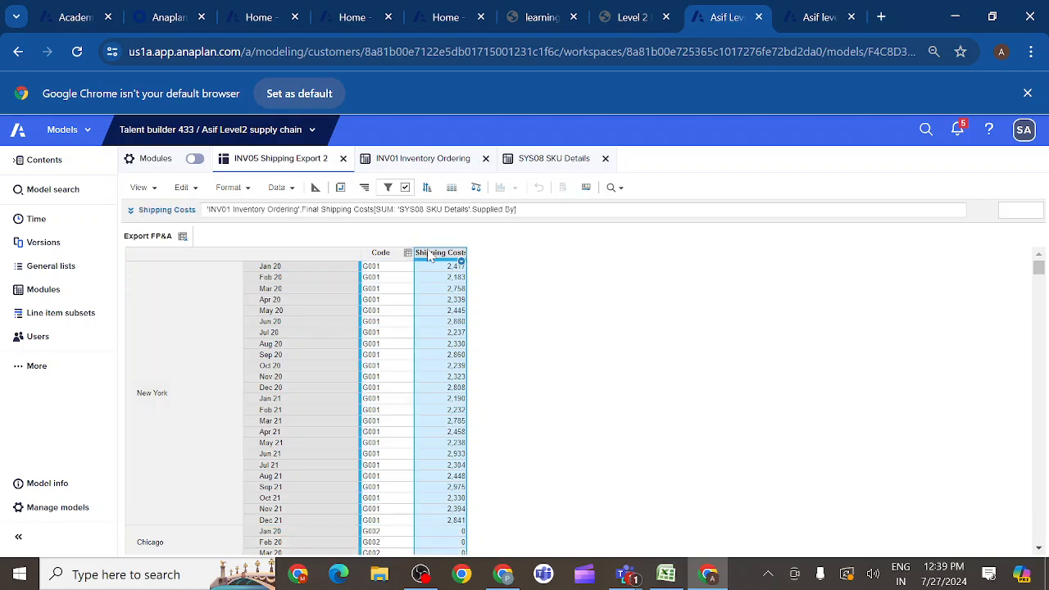
{"action": "left_click", "coordinate": [388, 190]}
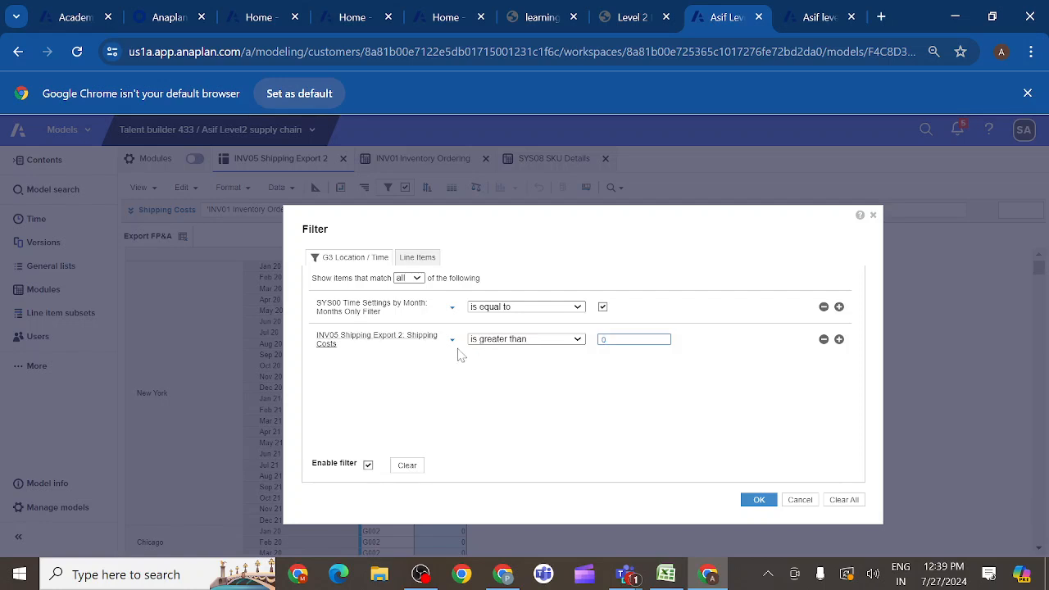
{"action": "left_click", "coordinate": [577, 340]}
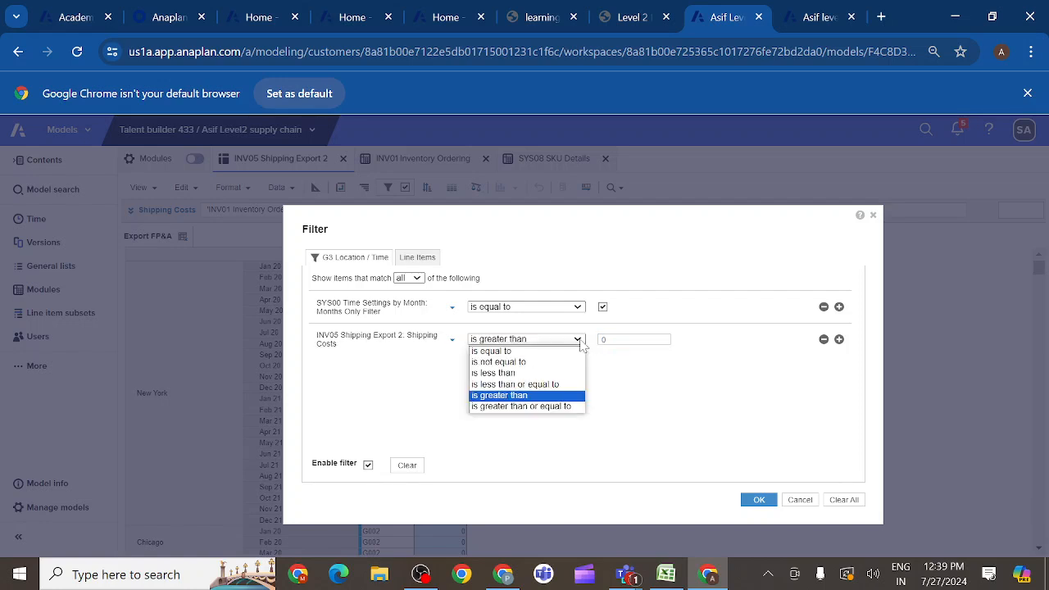
{"action": "left_click", "coordinate": [520, 362]}
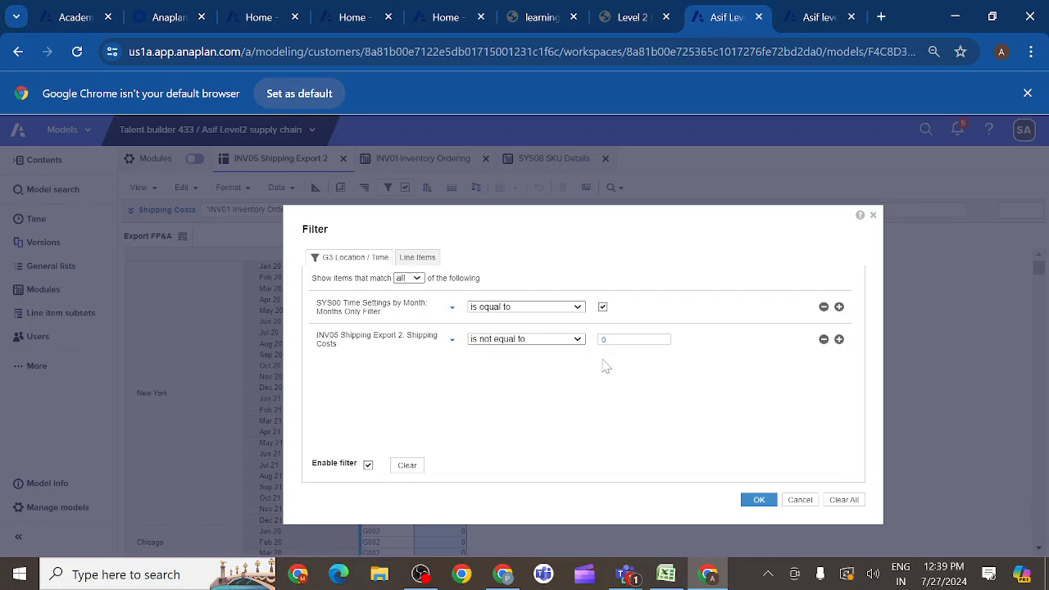
{"action": "left_click", "coordinate": [759, 503]}
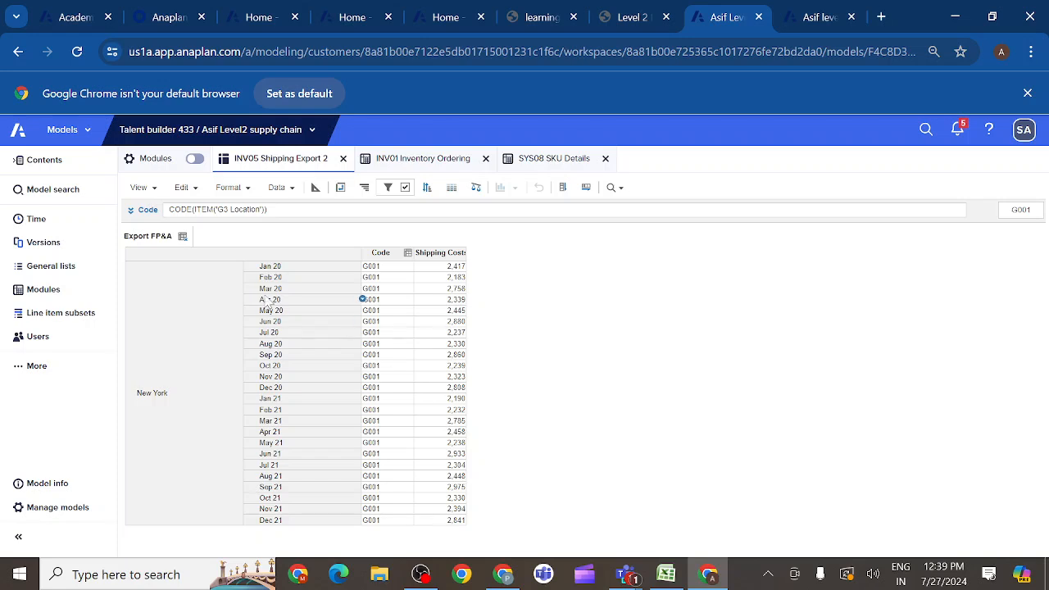
- Save the Export FP&A view, overwriting its current version
{"action": "left_click", "coordinate": [154, 191]}
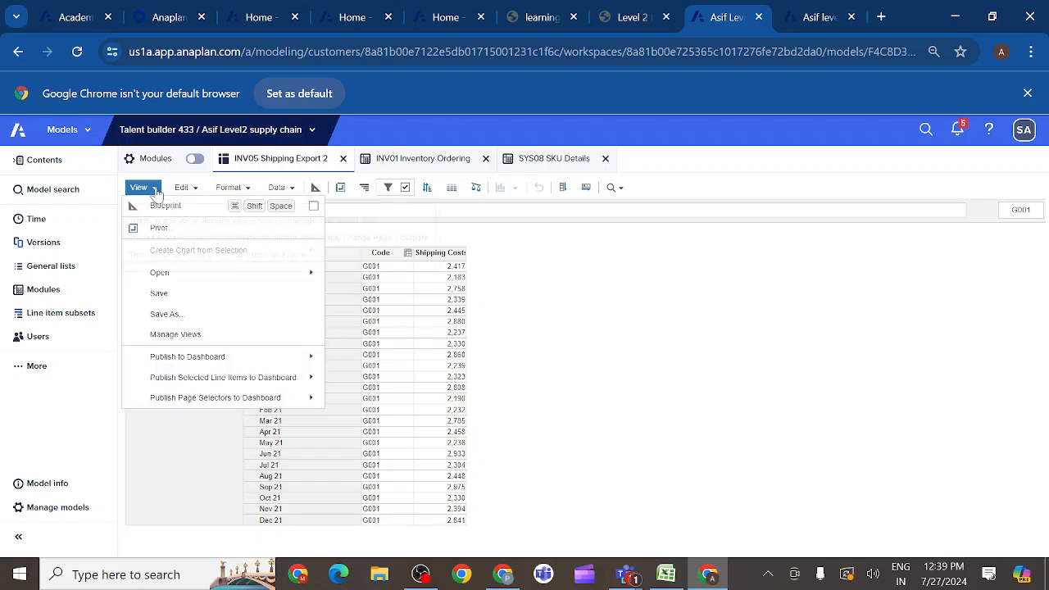
{"action": "left_click", "coordinate": [161, 295]}
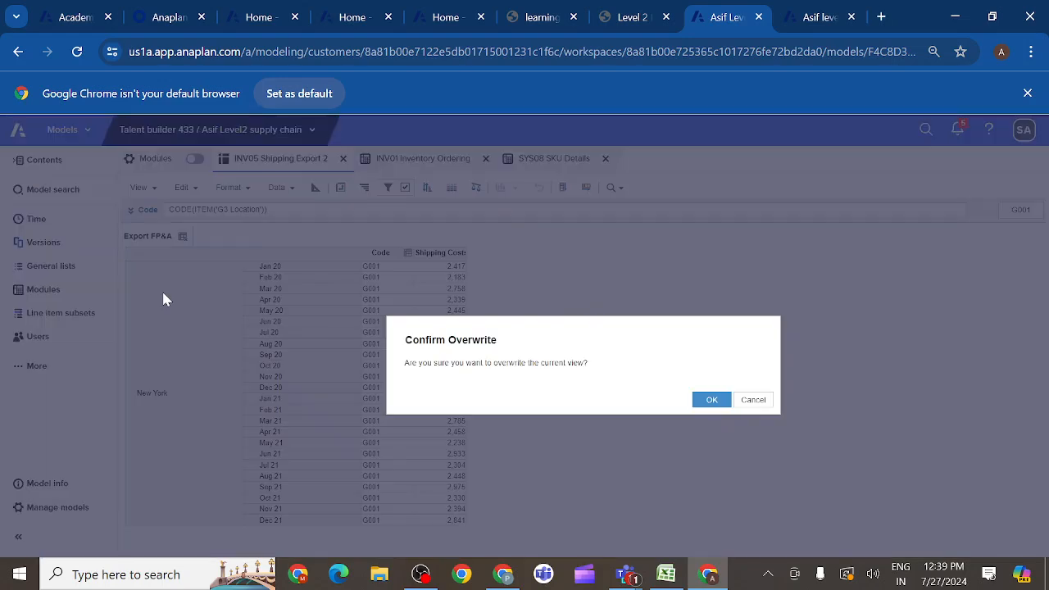
{"action": "left_click", "coordinate": [710, 401]}
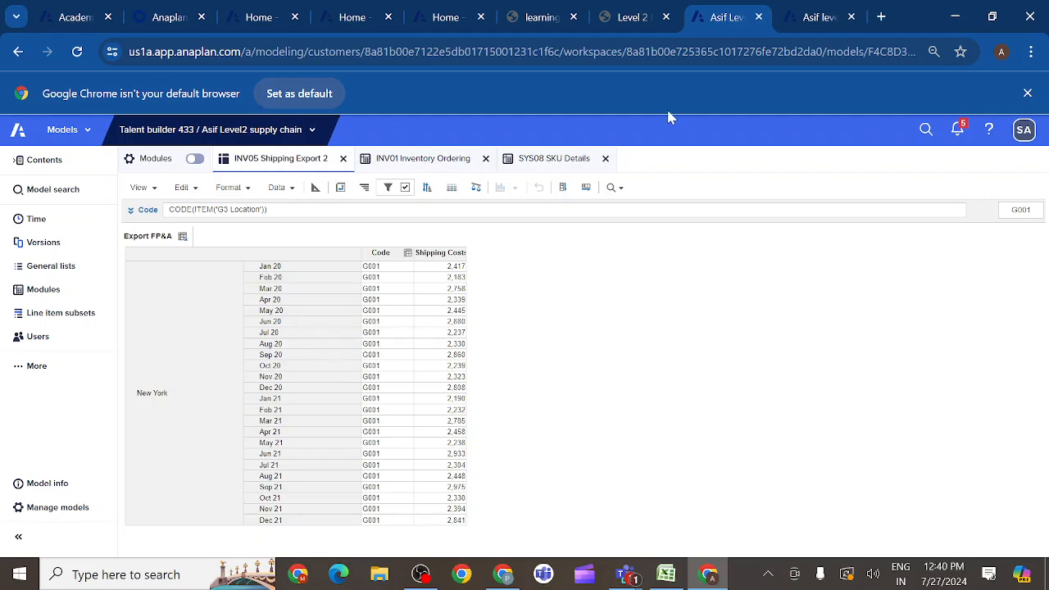
- Switch to the Level 2 course page and review the sample shipping export view and the demand export module's requirements
{"action": "left_click", "coordinate": [657, 19]}
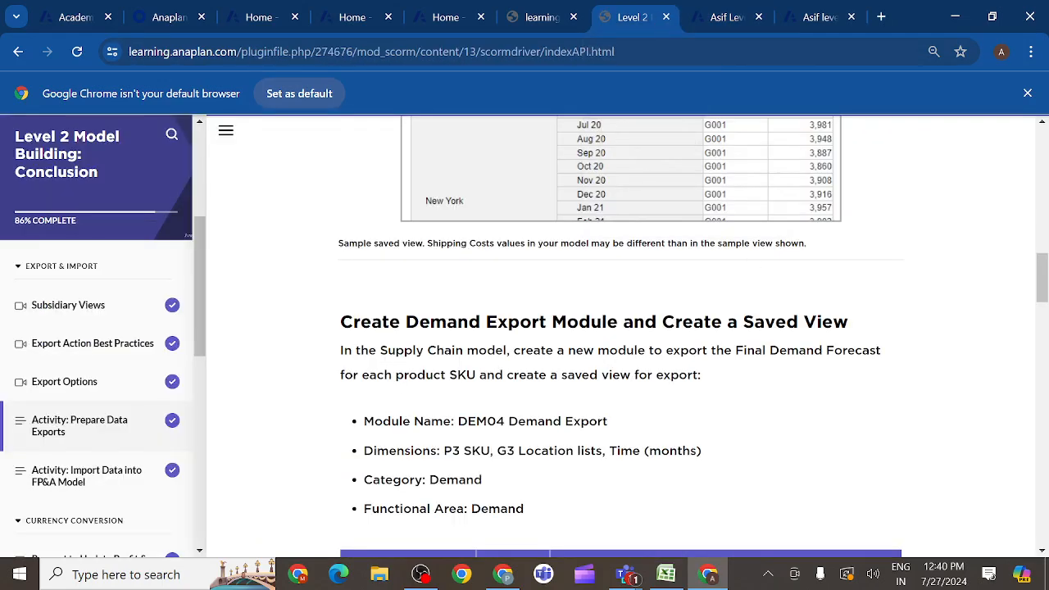
{"action": "left_click_drag", "start_coordinate": [1039, 280], "coordinate": [1039, 254]}
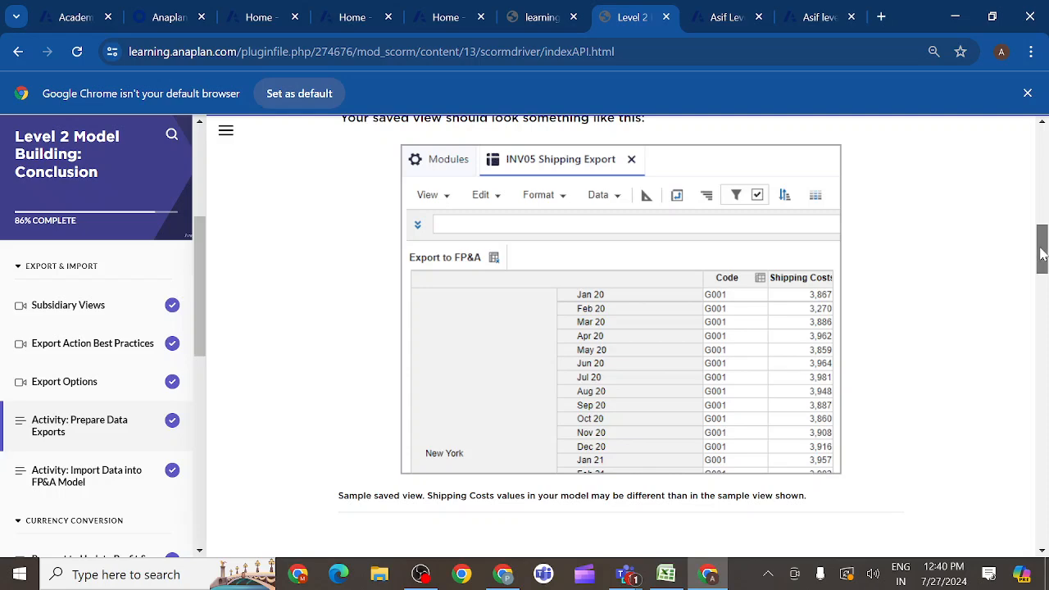
{"action": "left_click_drag", "start_coordinate": [1038, 246], "coordinate": [1042, 292]}
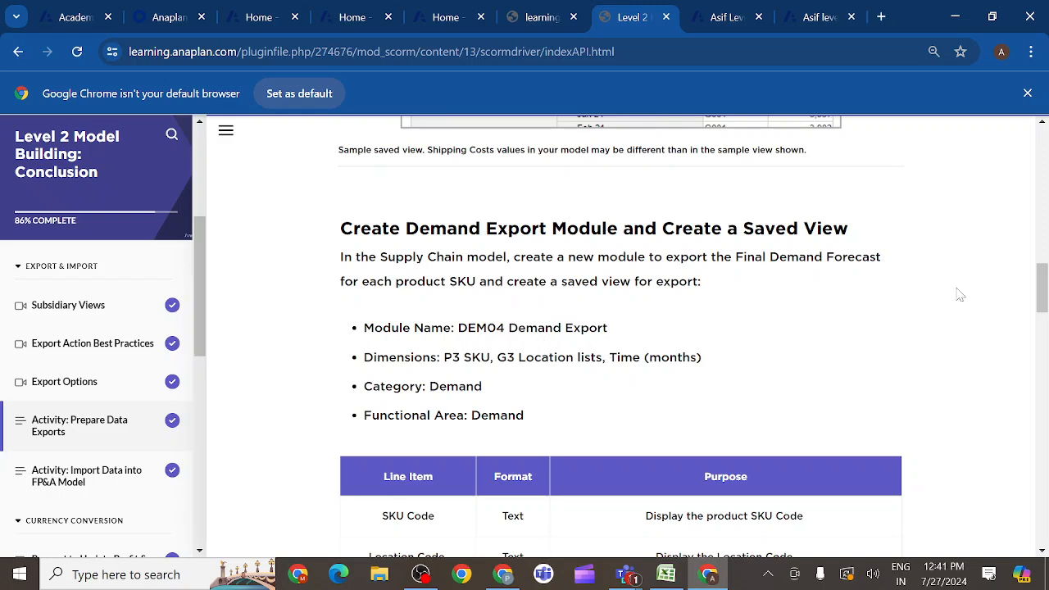
{"action": "mouse_move", "coordinate": [1042, 288]}
{"action": "left_mouse_down"}
{"action": "mouse_move", "coordinate": [1041, 396]}
{"action": "mouse_move", "coordinate": [1040, 286]}
{"action": "left_mouse_up"}
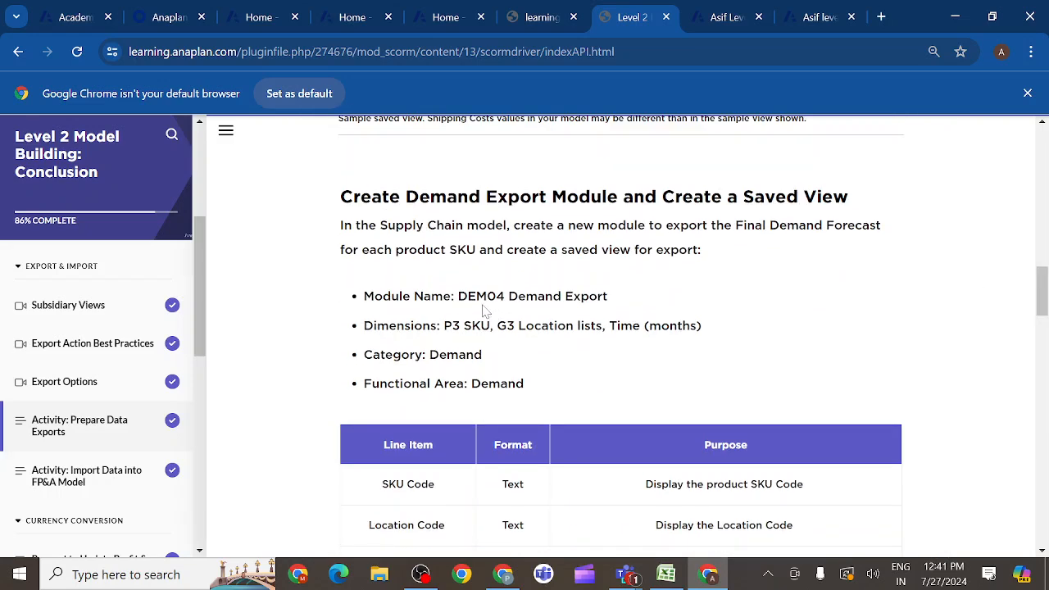
- Copy the module name from the course page and start a new module in the Supply Chain model named DEM04 Demand Export2
{"action": "left_click_drag", "start_coordinate": [457, 296], "coordinate": [629, 296]}
{"action": "key", "text": "ctrl+c"}
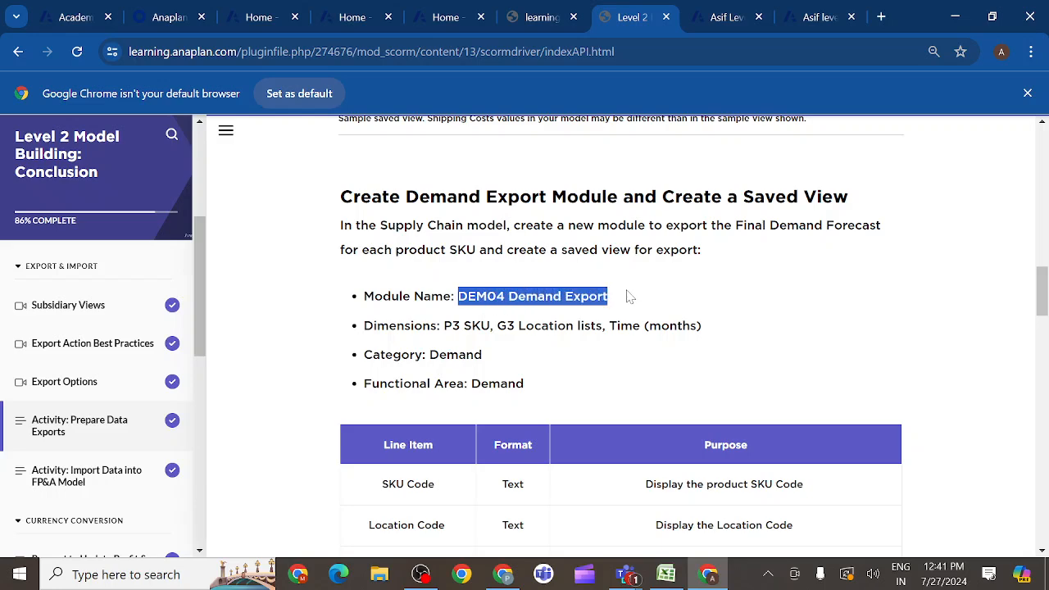
{"action": "left_click", "coordinate": [727, 18]}
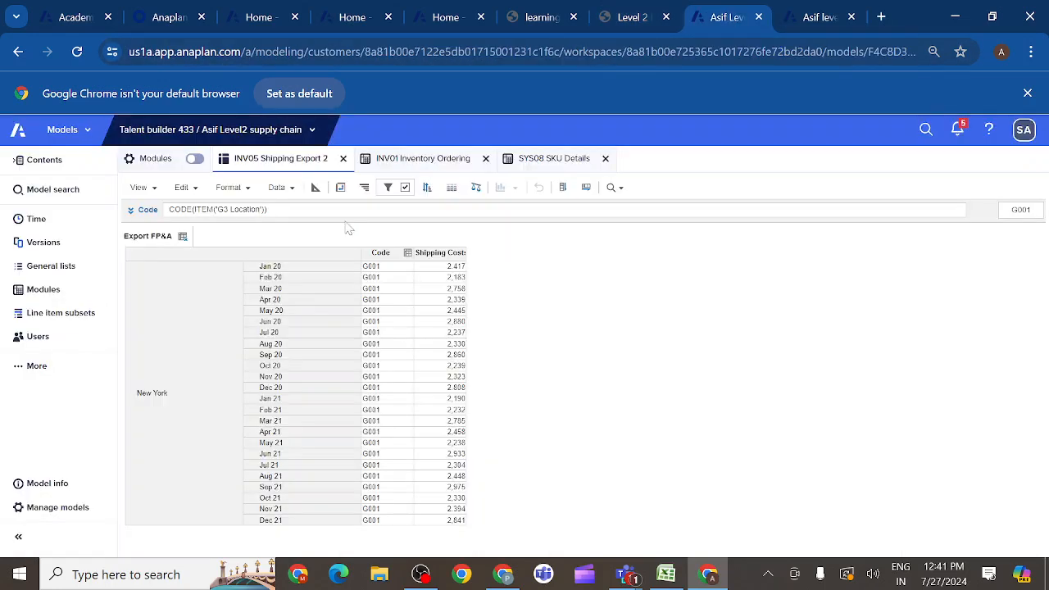
{"action": "left_click", "coordinate": [42, 295]}
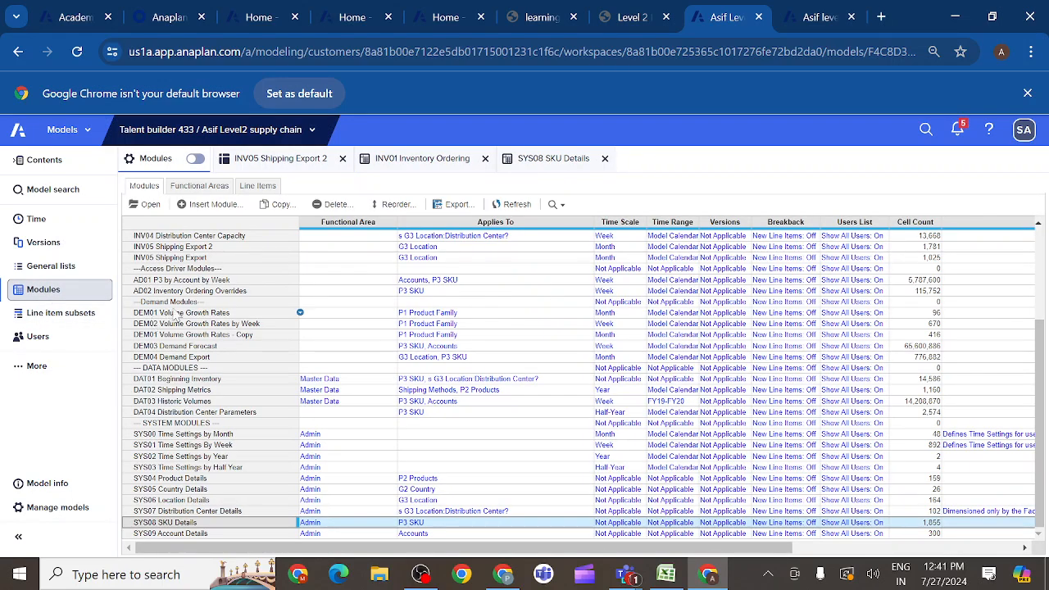
{"action": "left_click", "coordinate": [152, 351]}
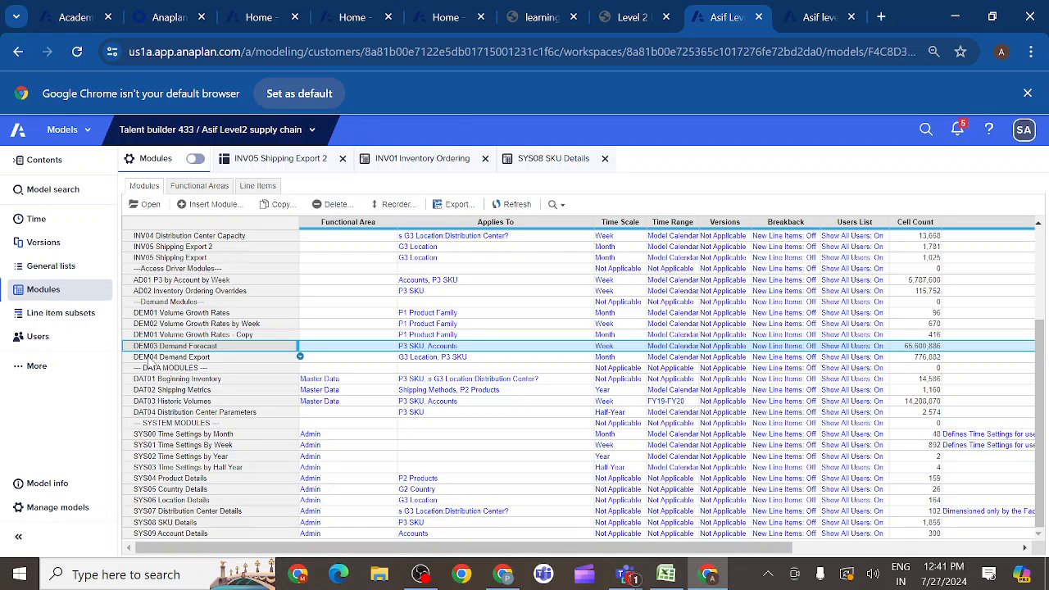
{"action": "left_click", "coordinate": [152, 359]}
{"action": "left_click", "coordinate": [212, 204]}
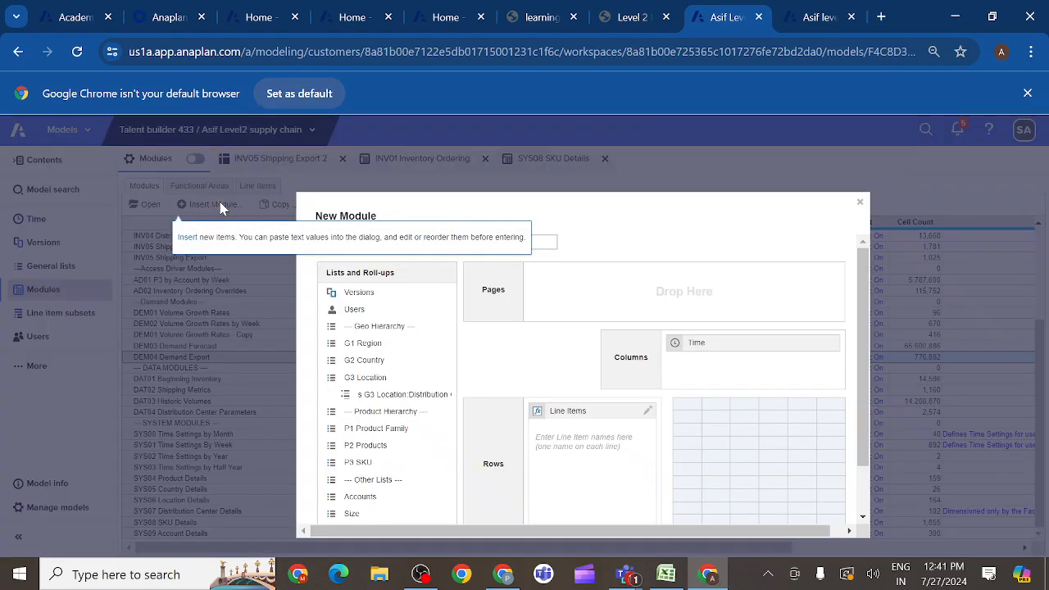
{"action": "key", "text": "ctrl+v"}
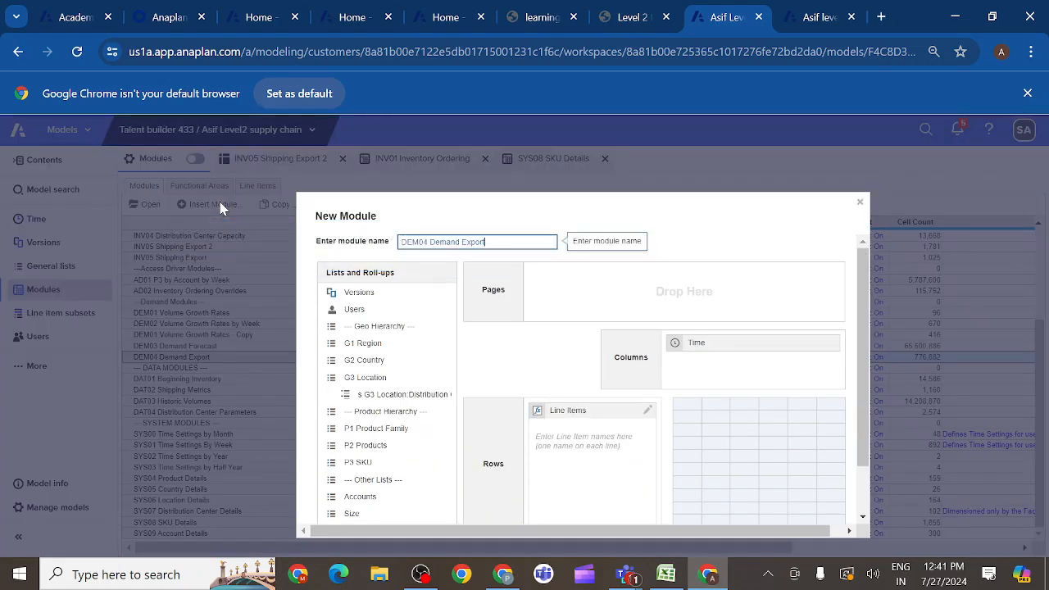
{"action": "type", "text": "2"}
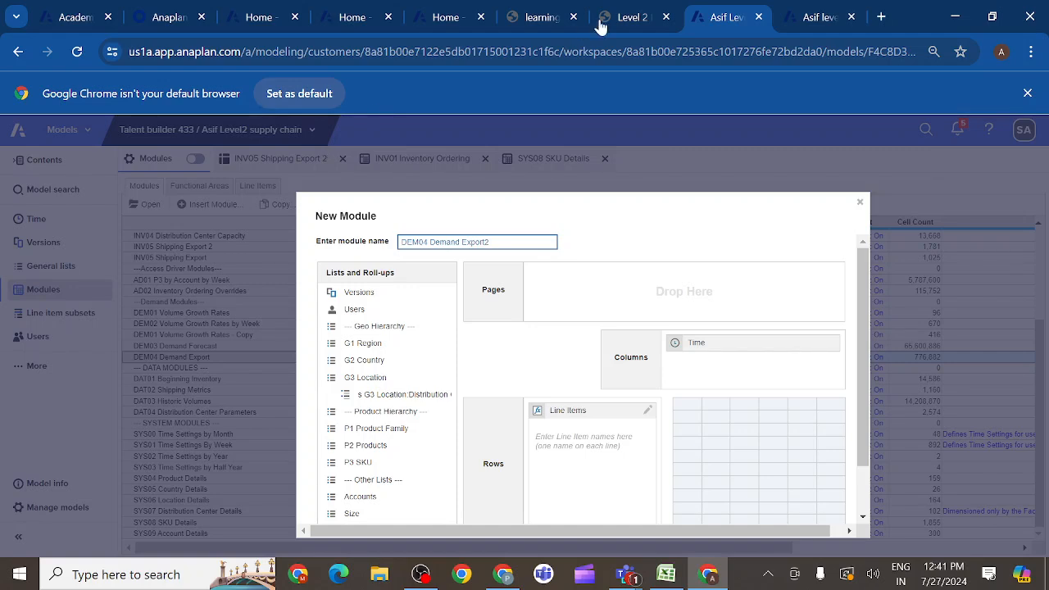
- Check the required dimensions on the course page and add G3 Location and P3 SKU to the new module's pages
{"action": "left_click", "coordinate": [656, 20]}
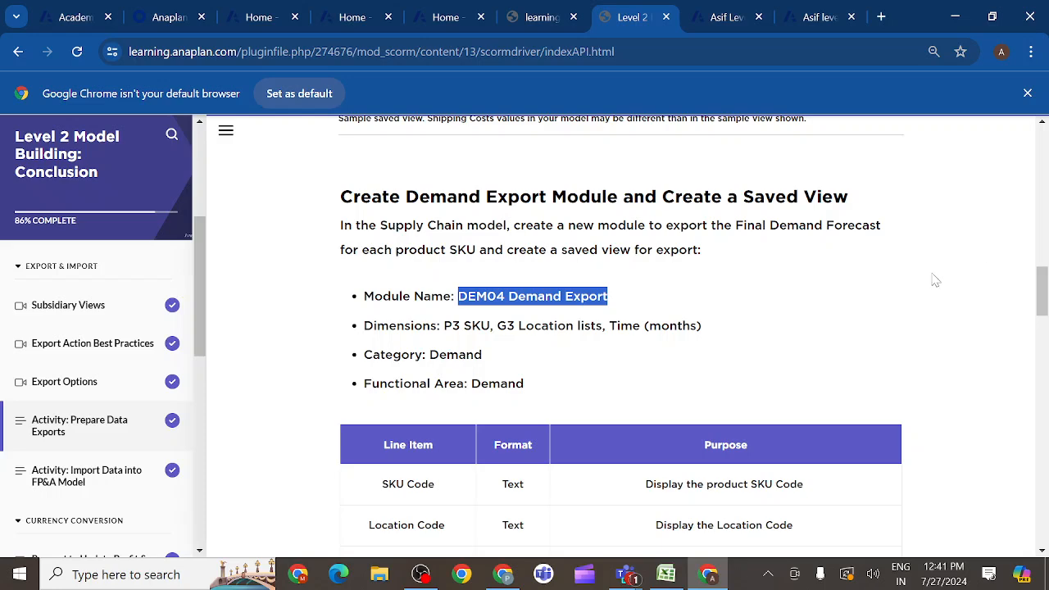
{"action": "scroll", "coordinate": [942, 270], "scroll_direction": "down", "scroll_amount": 2}
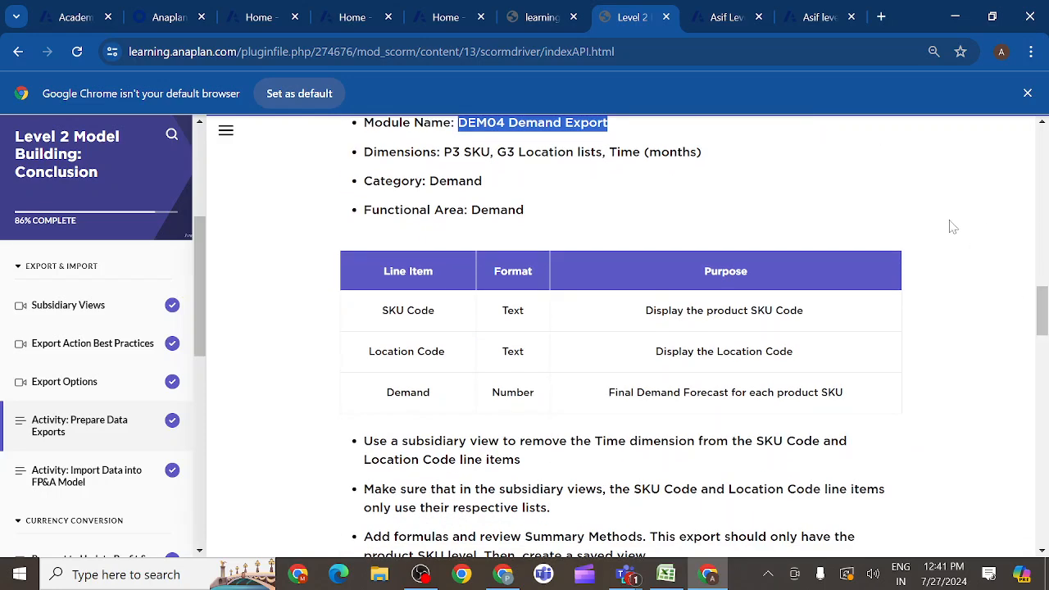
{"action": "left_click", "coordinate": [728, 18]}
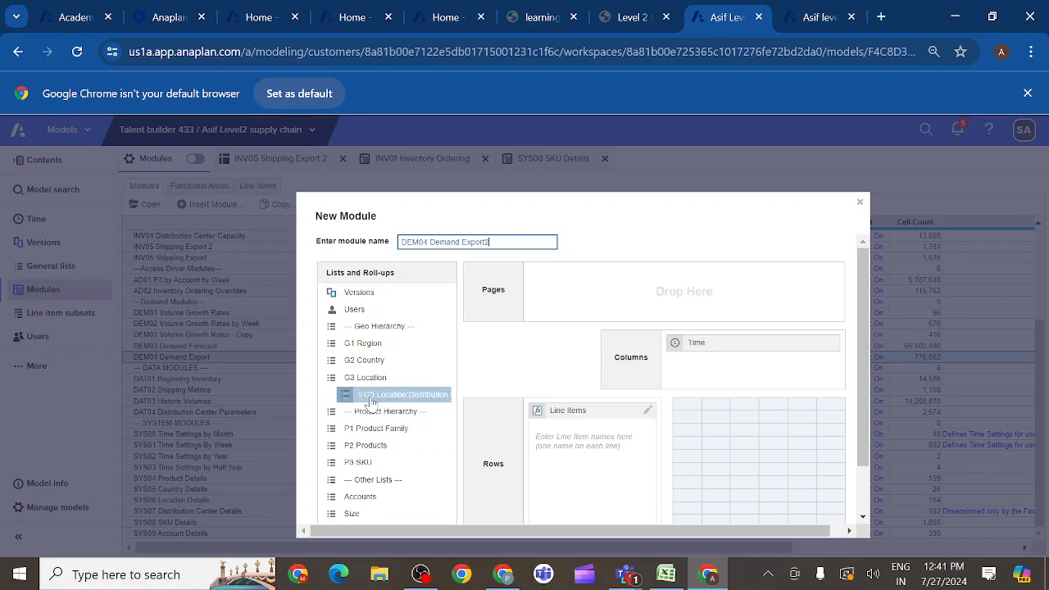
{"action": "left_click_drag", "start_coordinate": [366, 385], "coordinate": [577, 305]}
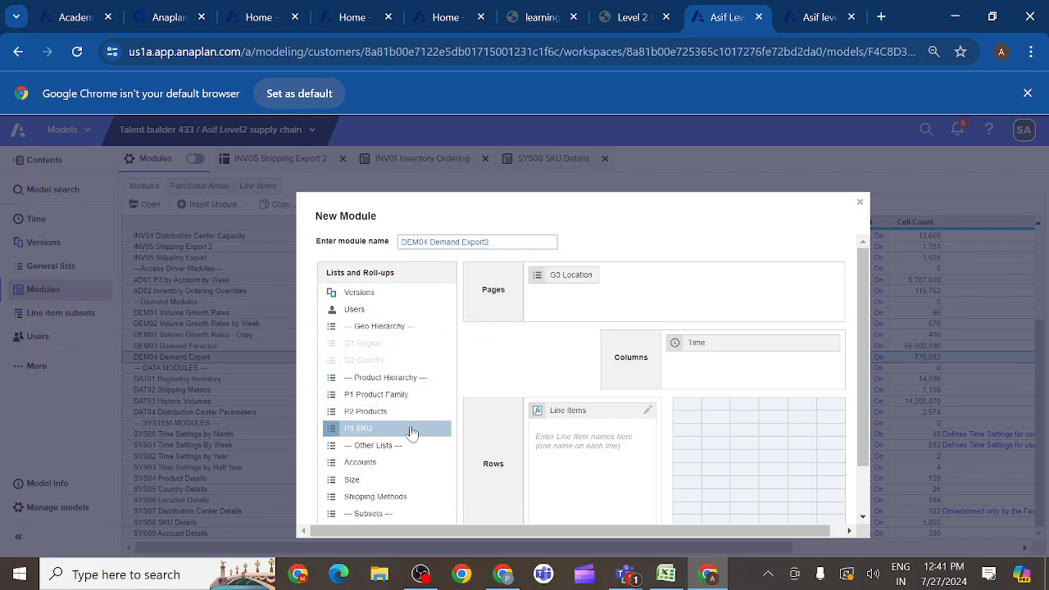
{"action": "left_click_drag", "start_coordinate": [383, 433], "coordinate": [649, 315]}
- Copy the first two line item names, SKU Code and Location Code, from the course page into the new module's line items
{"action": "left_click", "coordinate": [592, 459]}
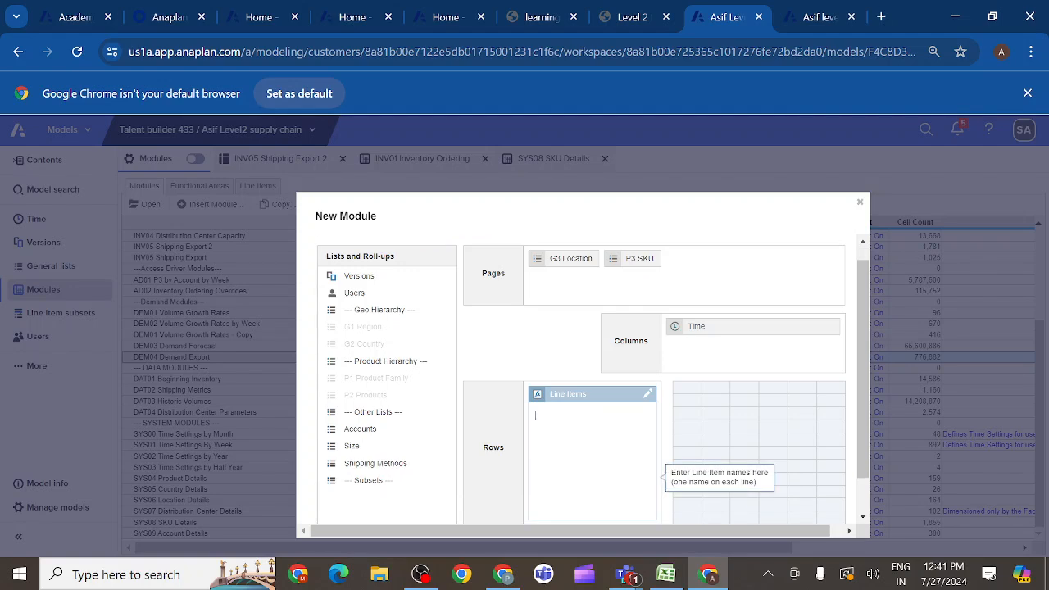
{"action": "left_click", "coordinate": [654, 23]}
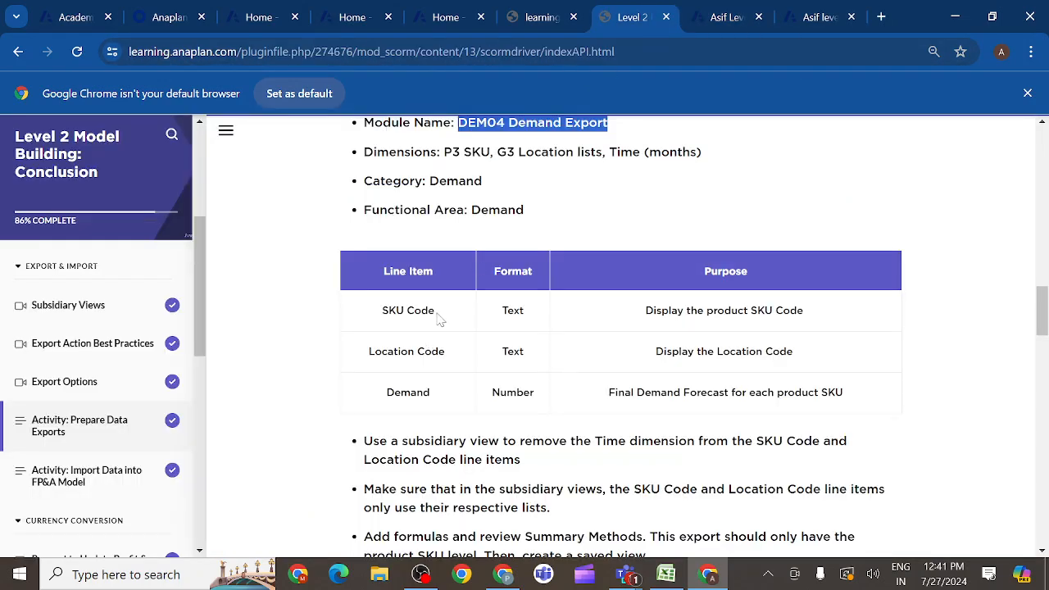
{"action": "left_click_drag", "start_coordinate": [435, 312], "coordinate": [382, 312]}
{"action": "key", "text": "ctrl+c"}
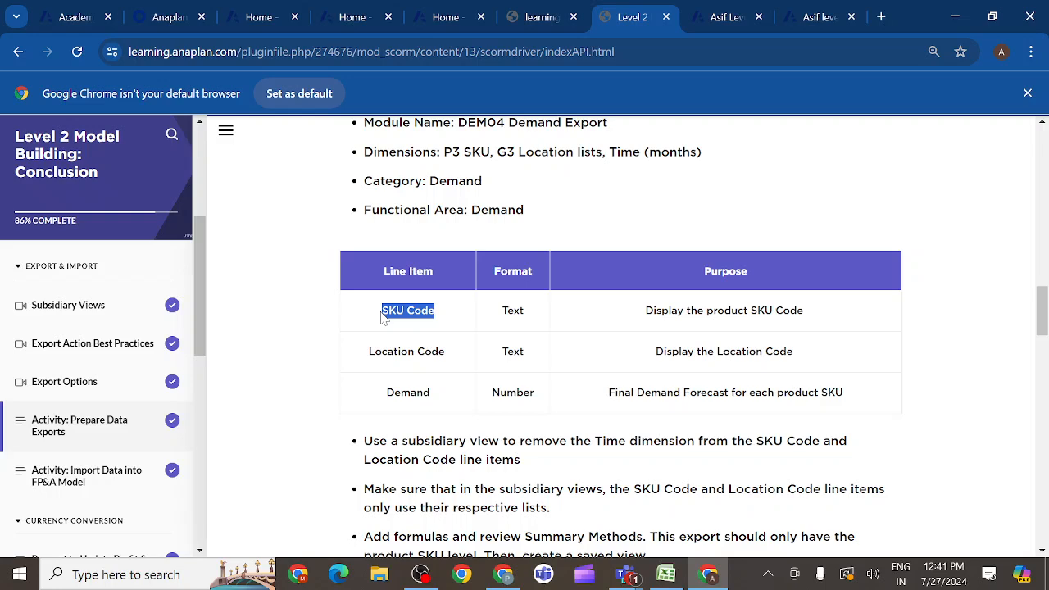
{"action": "left_click", "coordinate": [719, 20]}
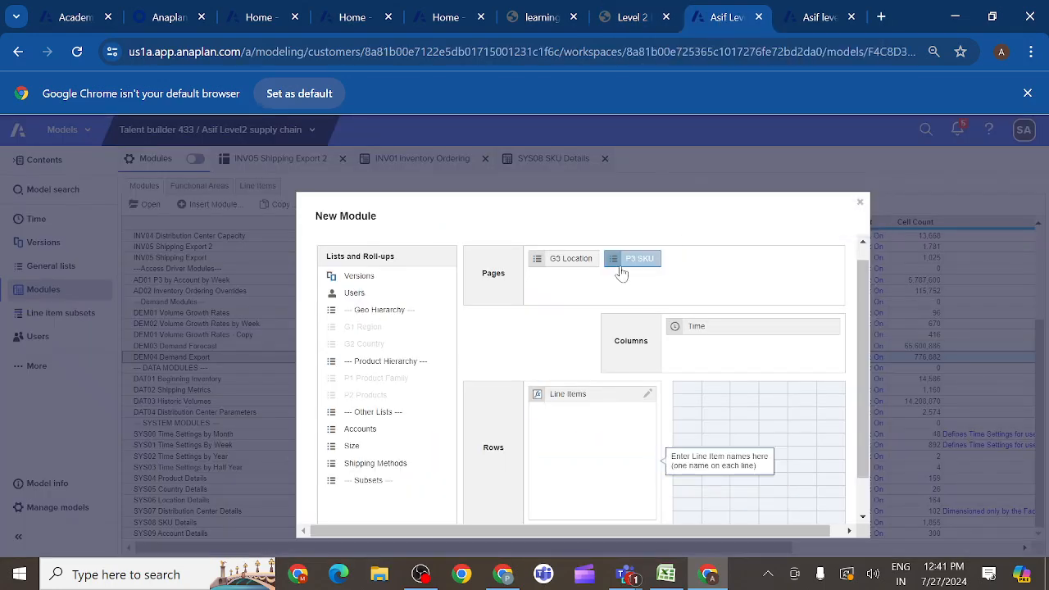
{"action": "key", "text": "ctrl+v"}
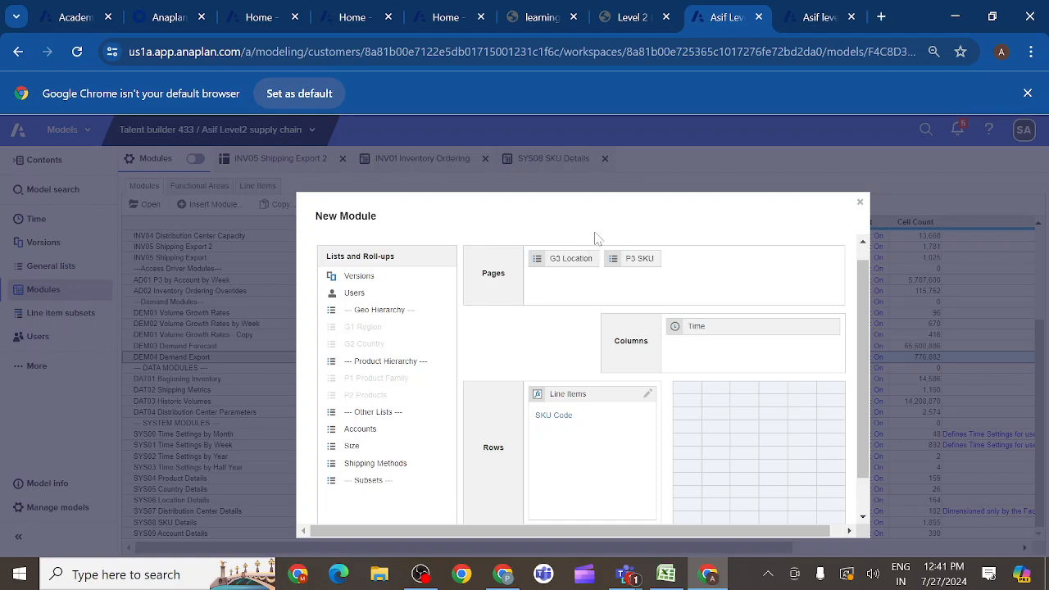
{"action": "left_click", "coordinate": [631, 17]}
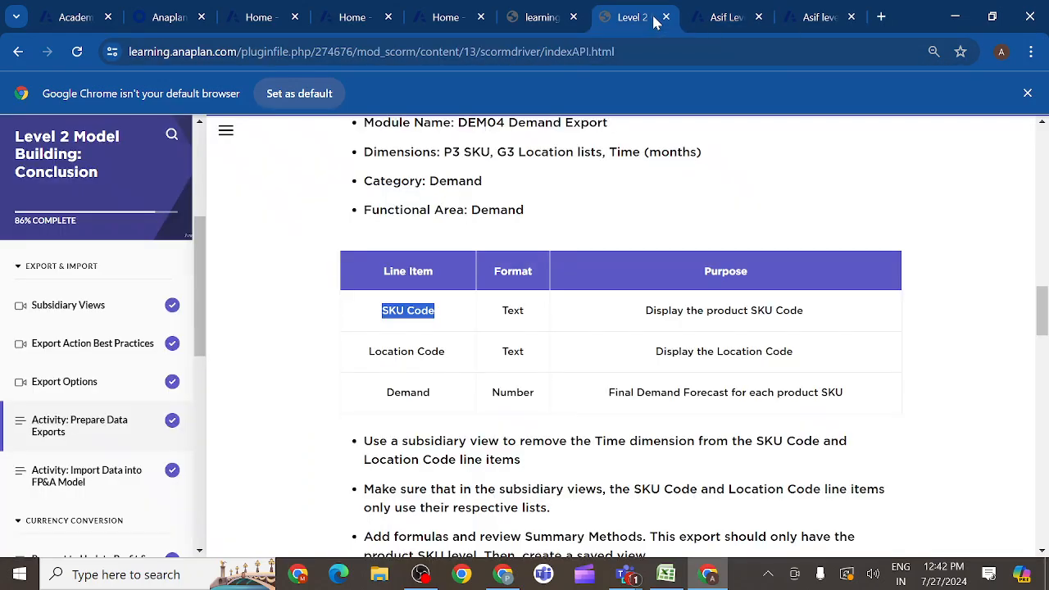
{"action": "left_click_drag", "start_coordinate": [457, 361], "coordinate": [370, 353]}
{"action": "key", "text": "ctrl+c"}
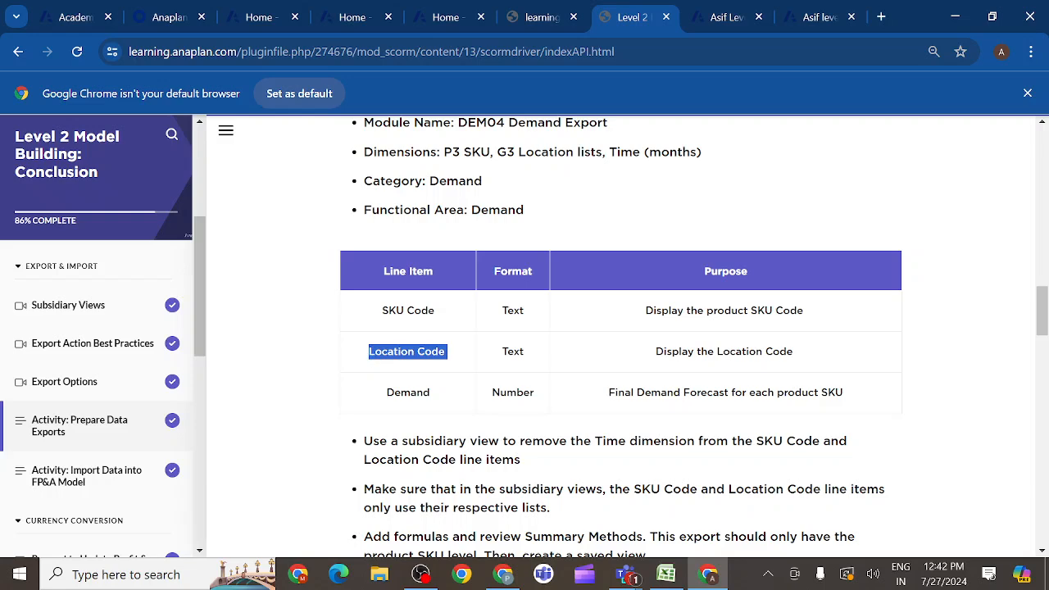
{"action": "left_click", "coordinate": [721, 18]}
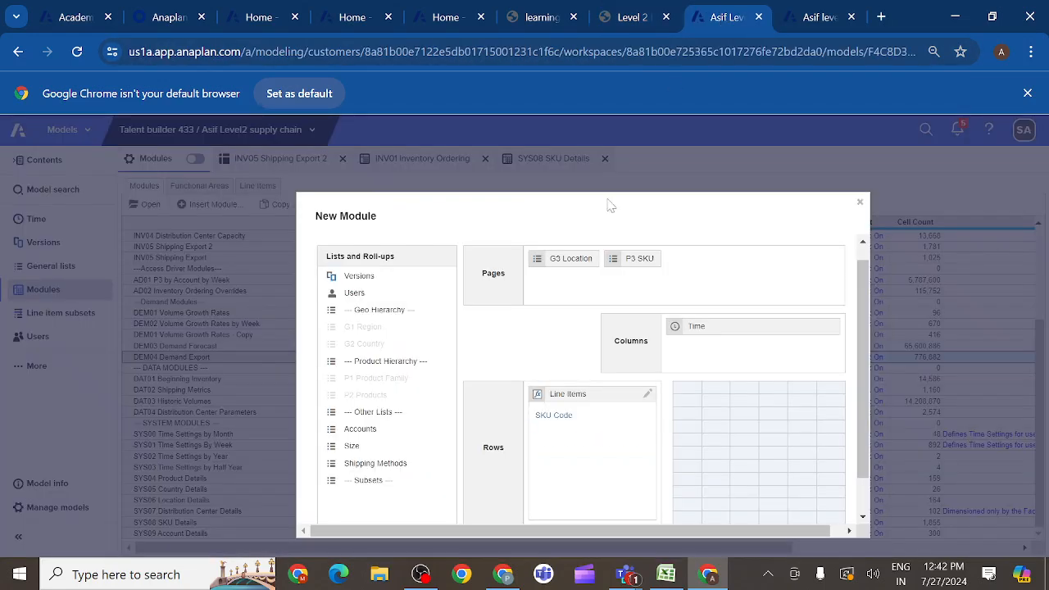
{"action": "key", "text": "ctrl+v"}
- Copy Demand from the course page as the third line item and create the module
{"action": "left_click", "coordinate": [653, 18]}
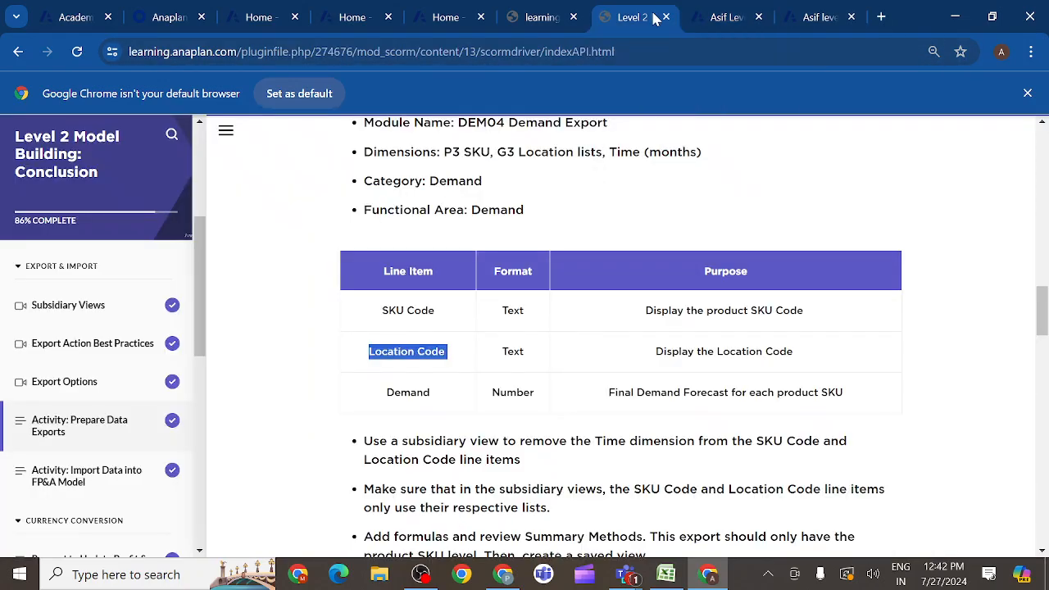
{"action": "left_click", "coordinate": [442, 401]}
{"action": "left_click_drag", "start_coordinate": [442, 397], "coordinate": [386, 399]}
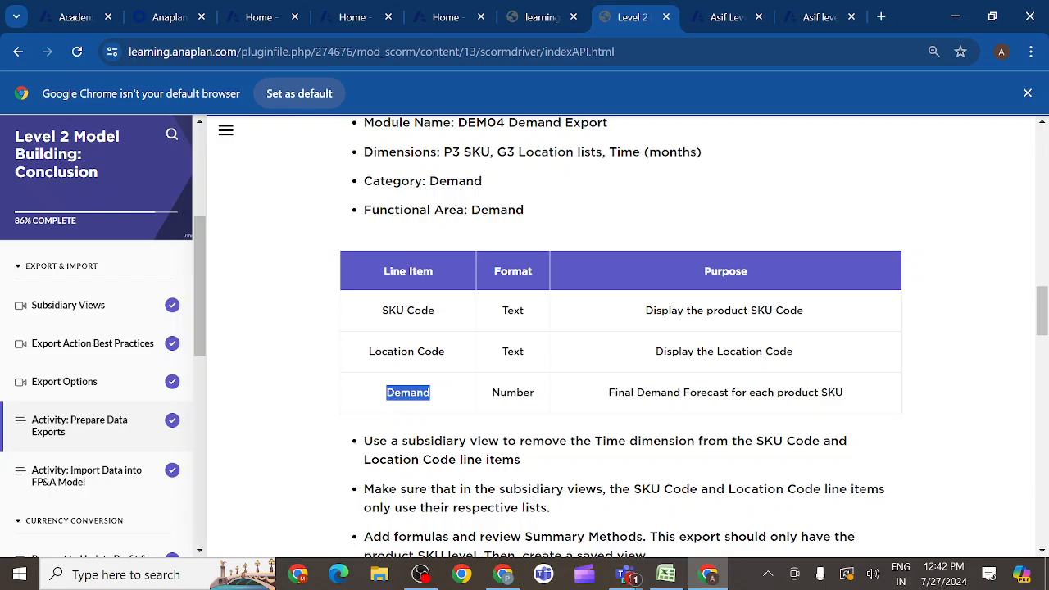
{"action": "left_click", "coordinate": [721, 25]}
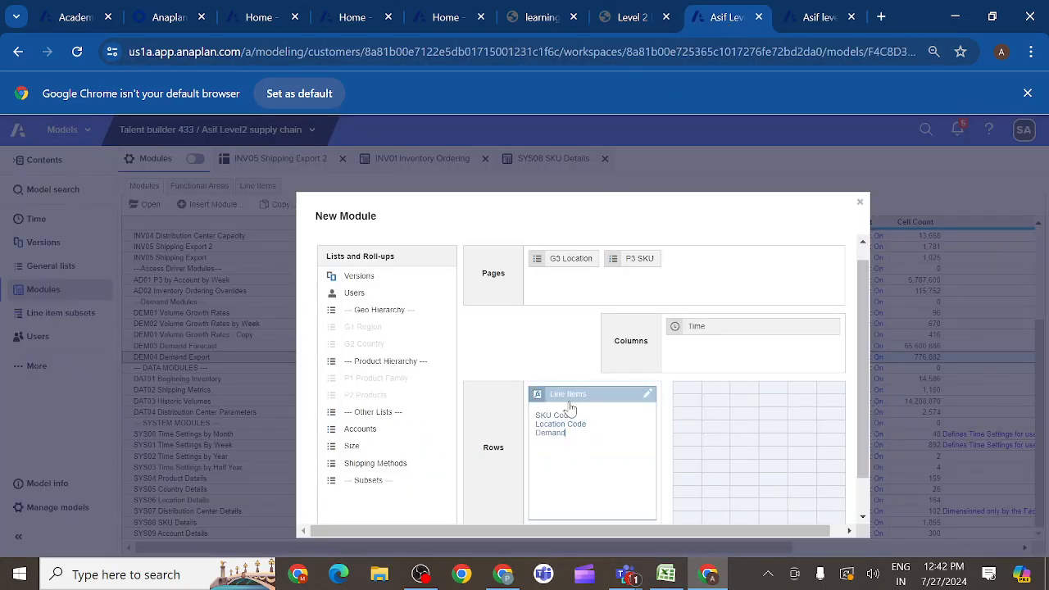
{"action": "scroll", "coordinate": [864, 428], "scroll_direction": "down", "scroll_amount": 2}
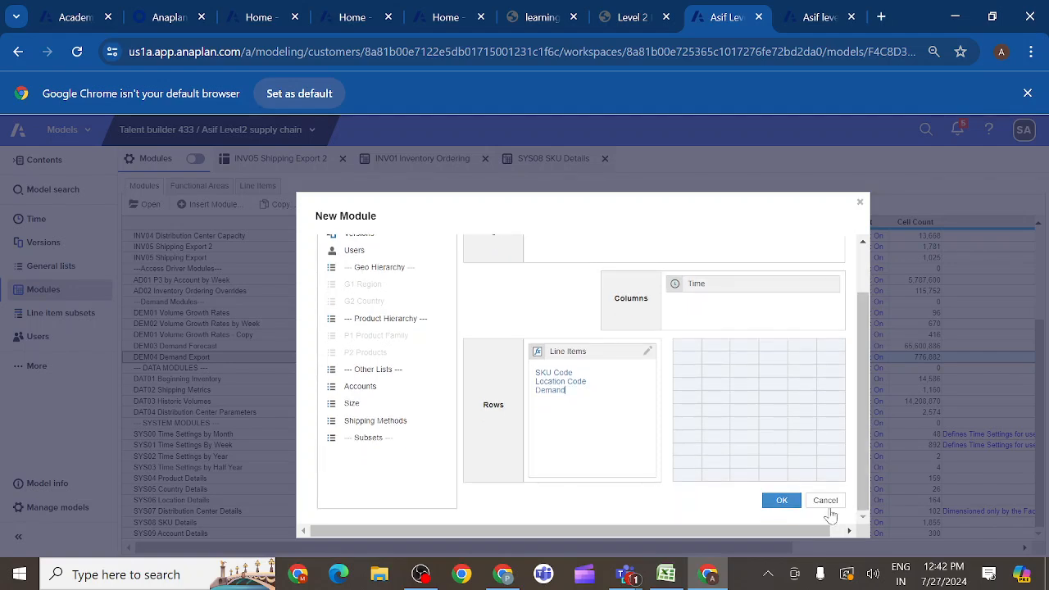
{"action": "left_click", "coordinate": [781, 505]}
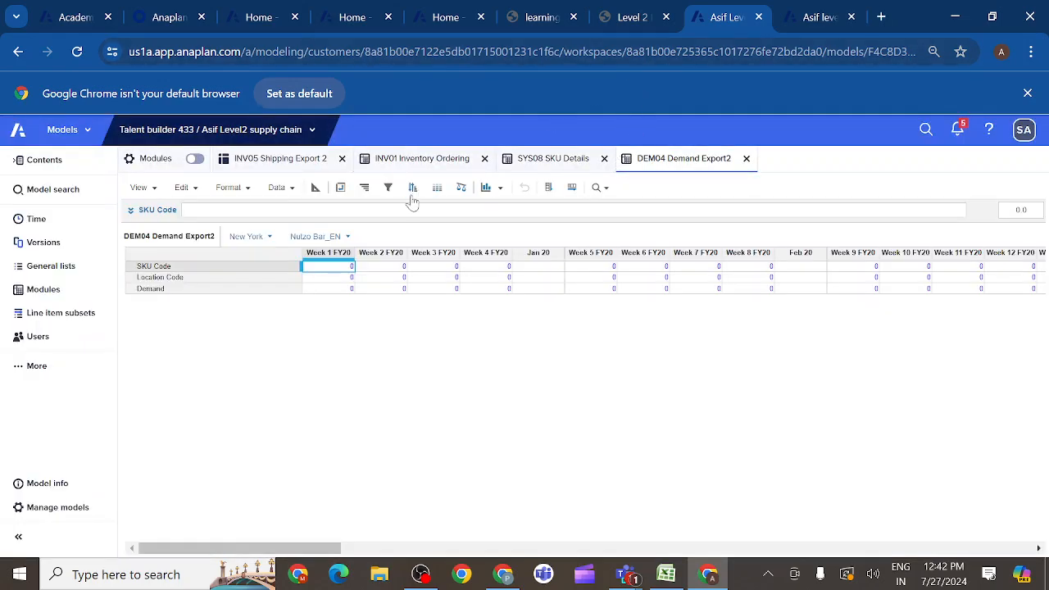
- In the blueprint of DEM04 Demand Export2, set the format of SKU Code and Location Code to Text
{"action": "left_click", "coordinate": [315, 187]}
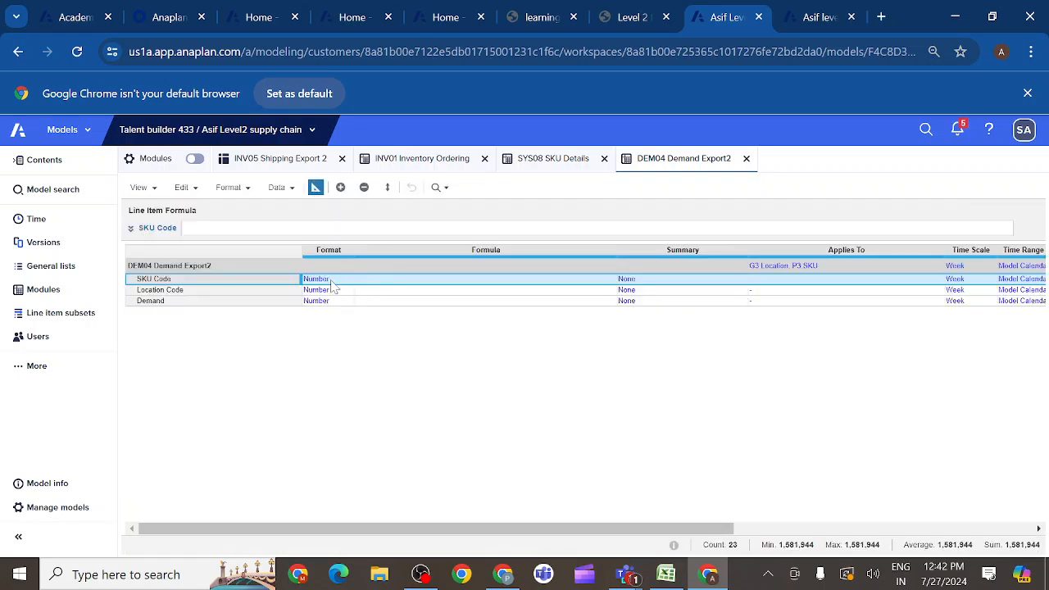
{"action": "left_click", "coordinate": [332, 283]}
{"action": "left_click", "coordinate": [349, 280]}
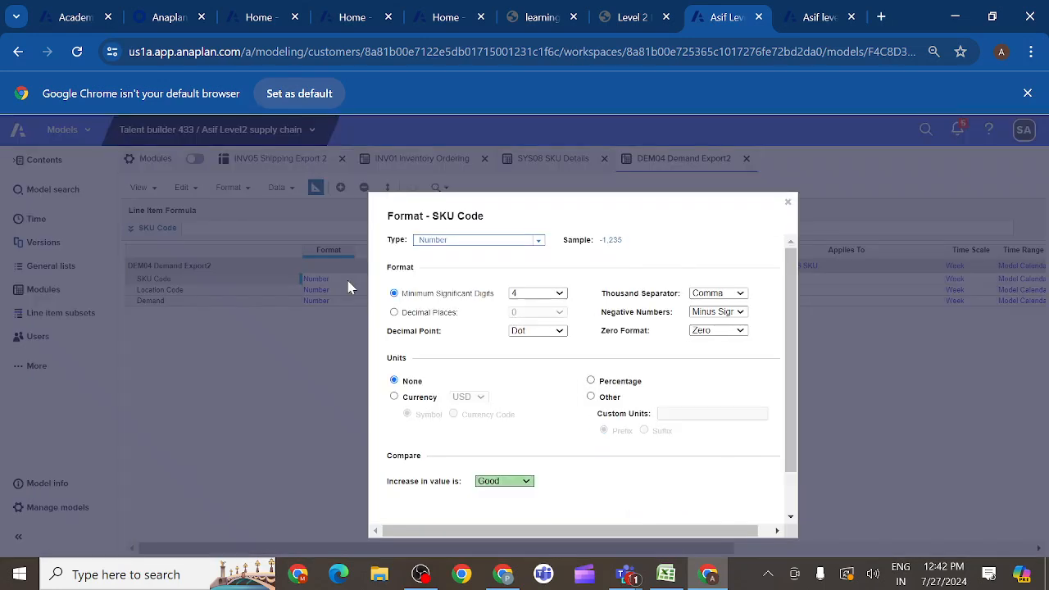
{"action": "left_click", "coordinate": [540, 240]}
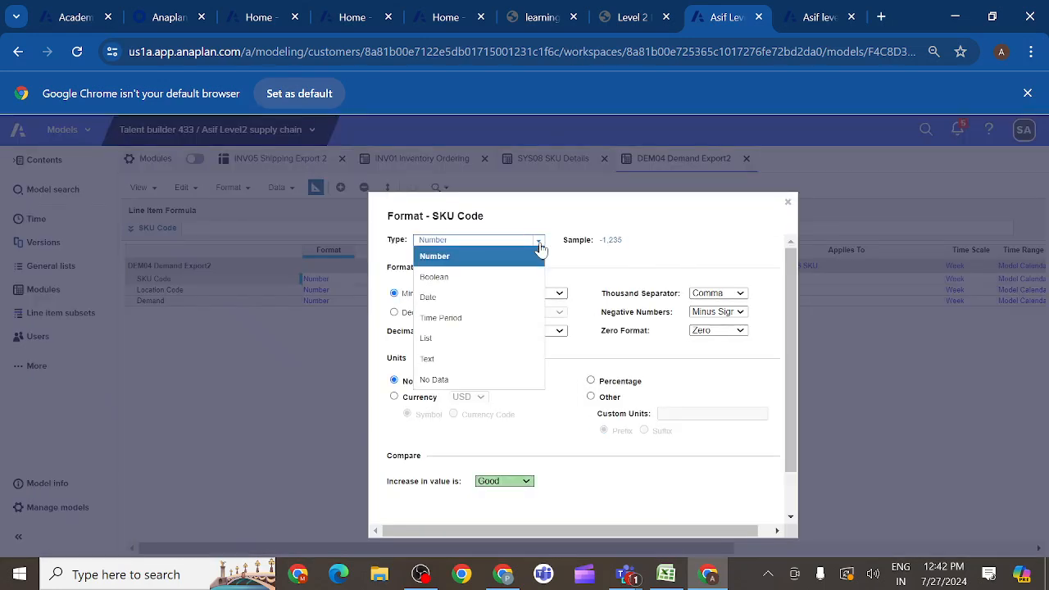
{"action": "left_click", "coordinate": [437, 361]}
{"action": "scroll", "coordinate": [639, 451], "scroll_direction": "down", "scroll_amount": 3}
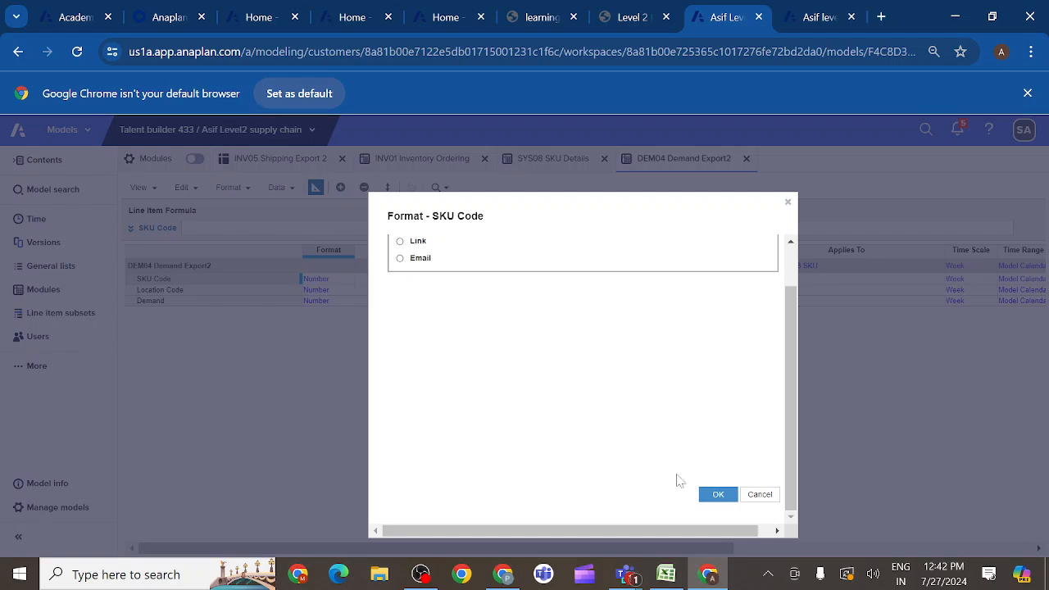
{"action": "left_click", "coordinate": [718, 495]}
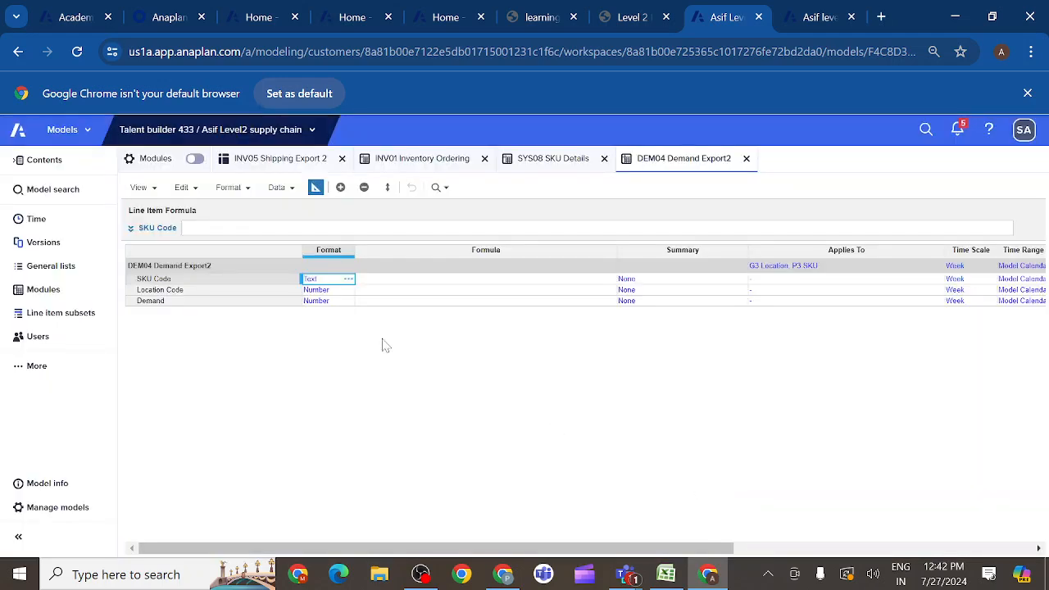
{"action": "key", "text": "ctrl+c"}
{"action": "left_click", "coordinate": [327, 293]}
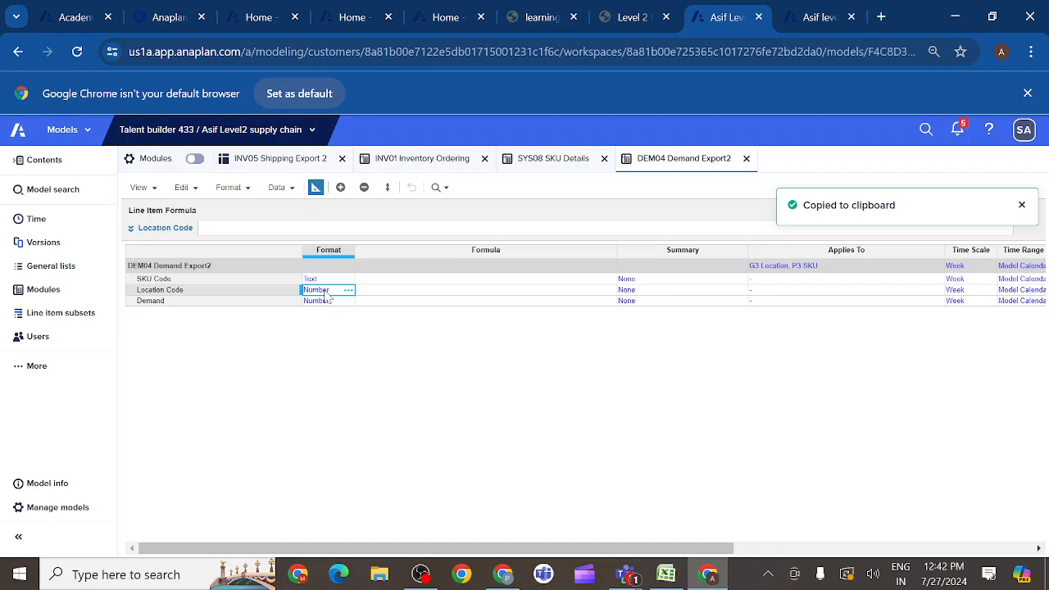
{"action": "key", "text": "ctrl+v"}
- Set the module-level time scale of DEM04 Demand Export2 to Month
{"action": "left_click", "coordinate": [975, 267]}
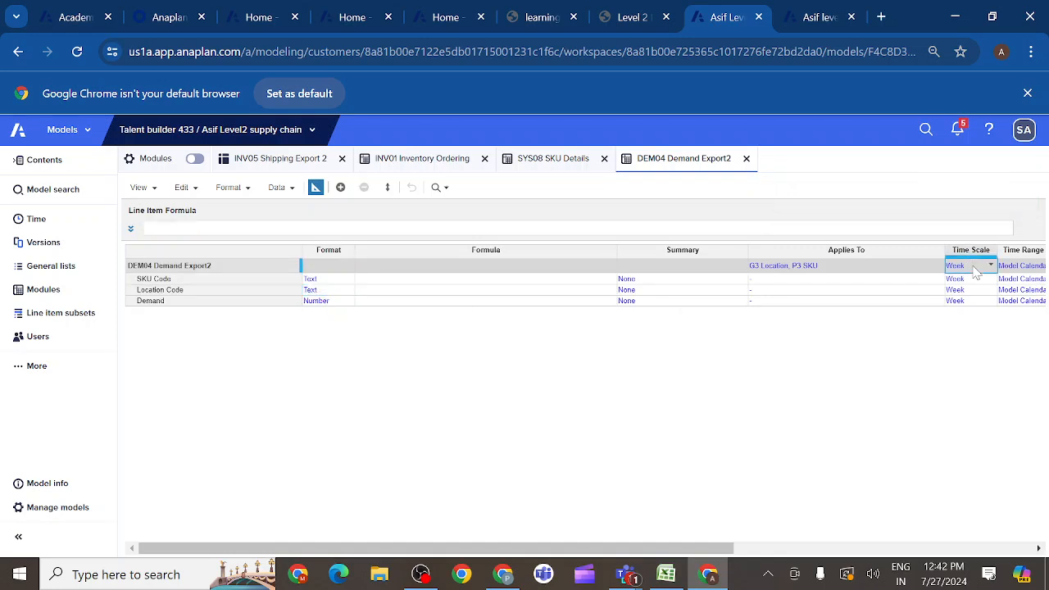
{"action": "left_click", "coordinate": [983, 266]}
{"action": "left_click", "coordinate": [990, 268]}
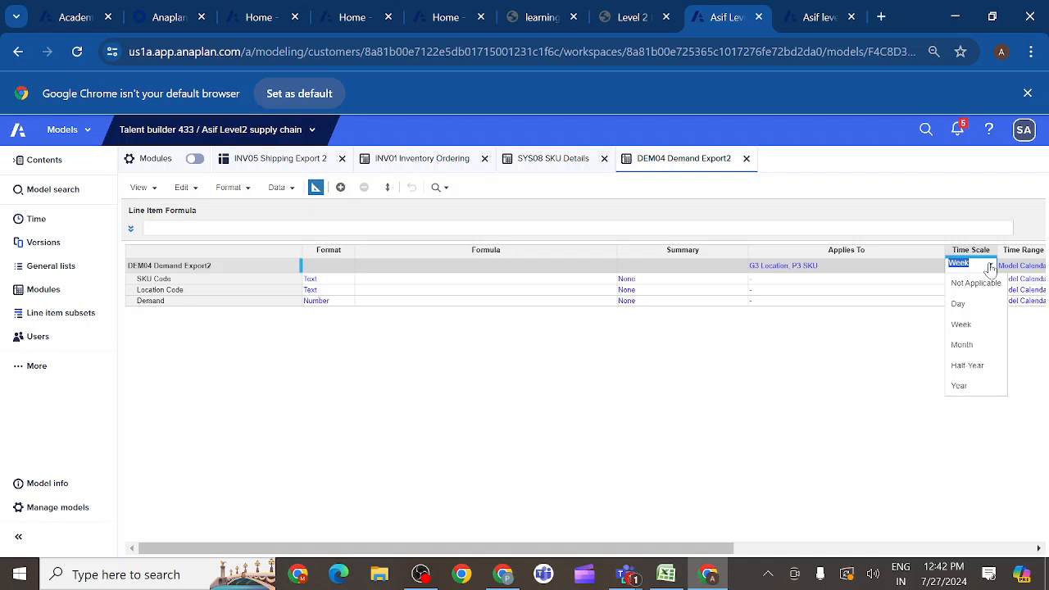
{"action": "left_click", "coordinate": [972, 344]}
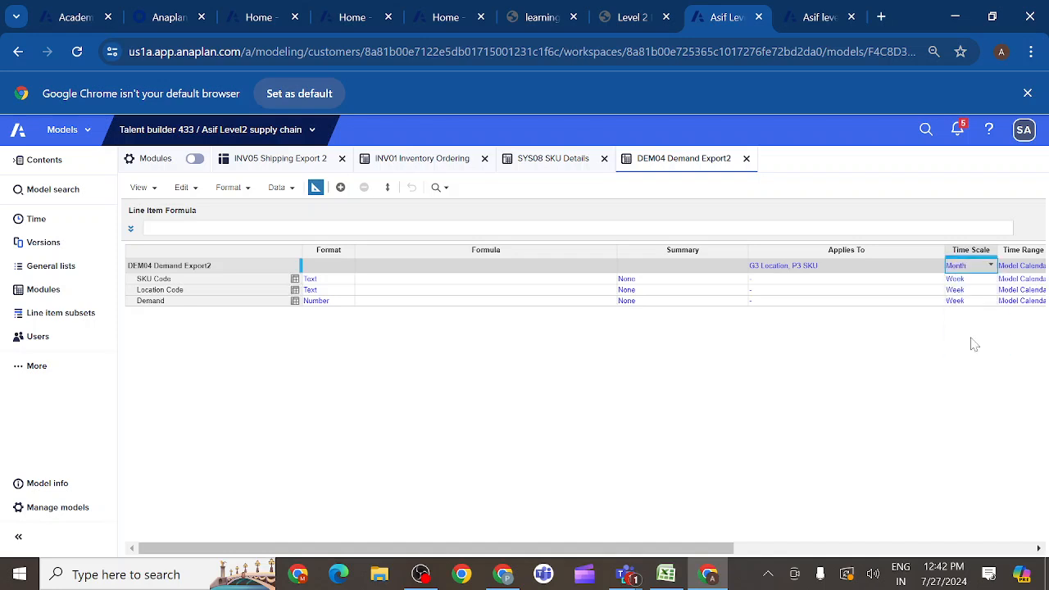
- Copy the module's Month time scale to the SKU Code, Location Code and Demand line items of DEM04 Demand Export2
{"action": "key", "text": "ctrl+c"}
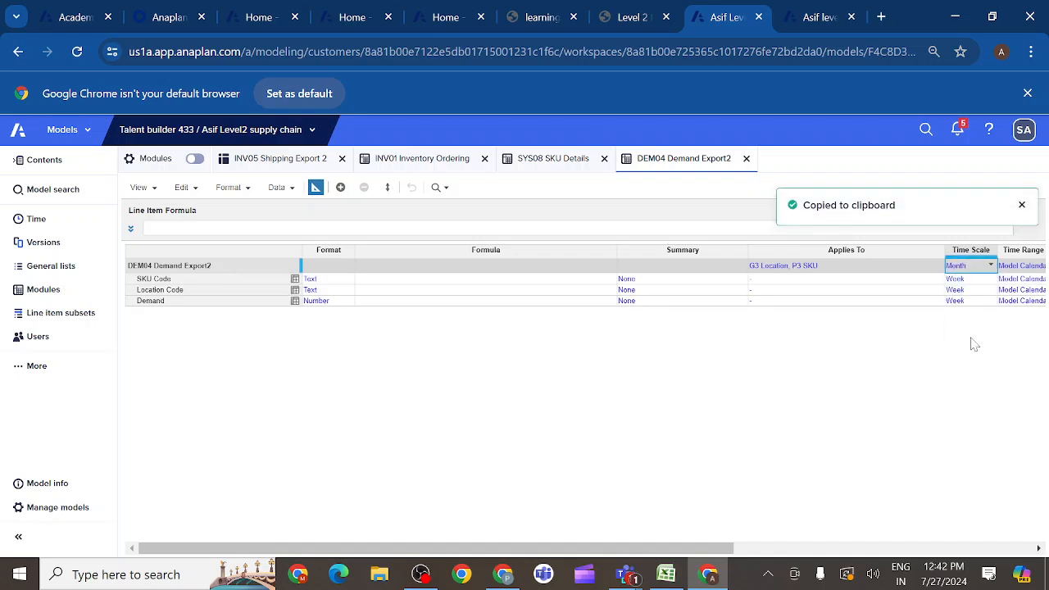
{"action": "key", "text": "shift+Down"}
{"action": "key", "text": "shift+Down"}
{"action": "key", "text": "shift+Down"}
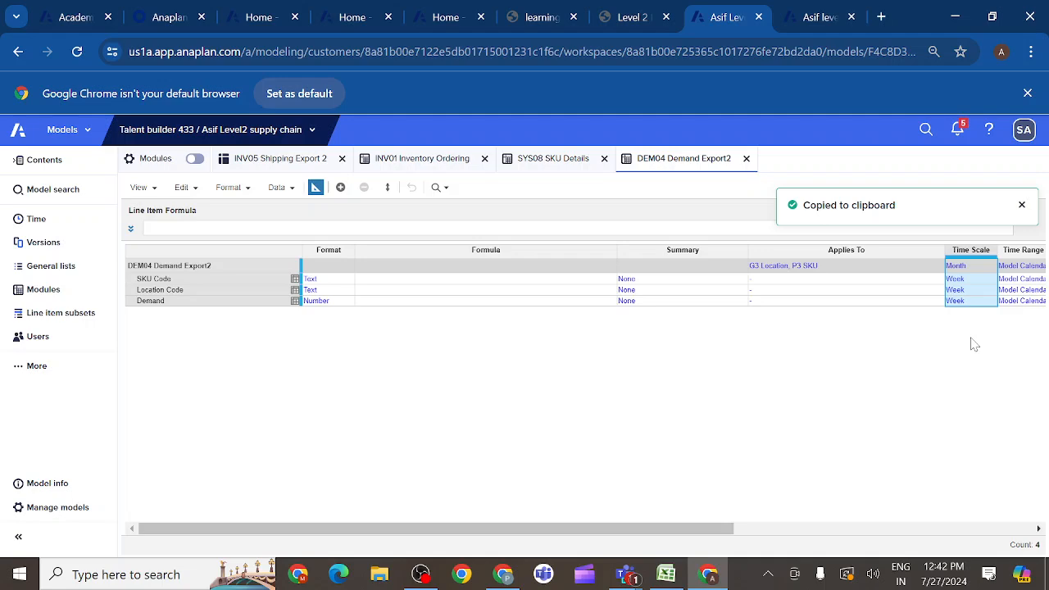
{"action": "key", "text": "ctrl+v"}
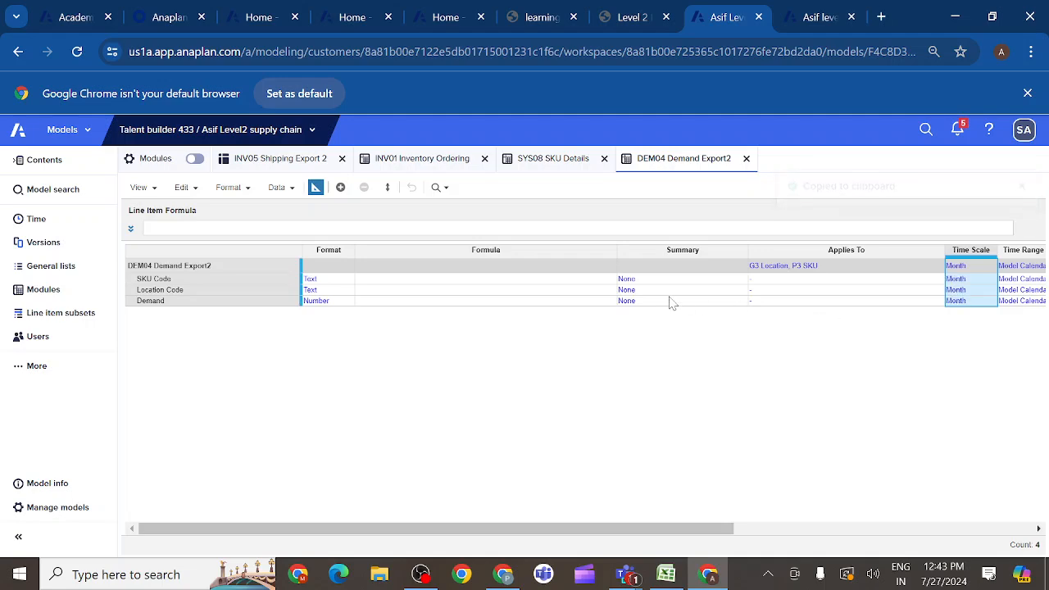
- Following the course page's subsidiary view instructions, set the time scale of SKU Code and Location Code to Not Applicable
{"action": "left_click", "coordinate": [655, 22]}
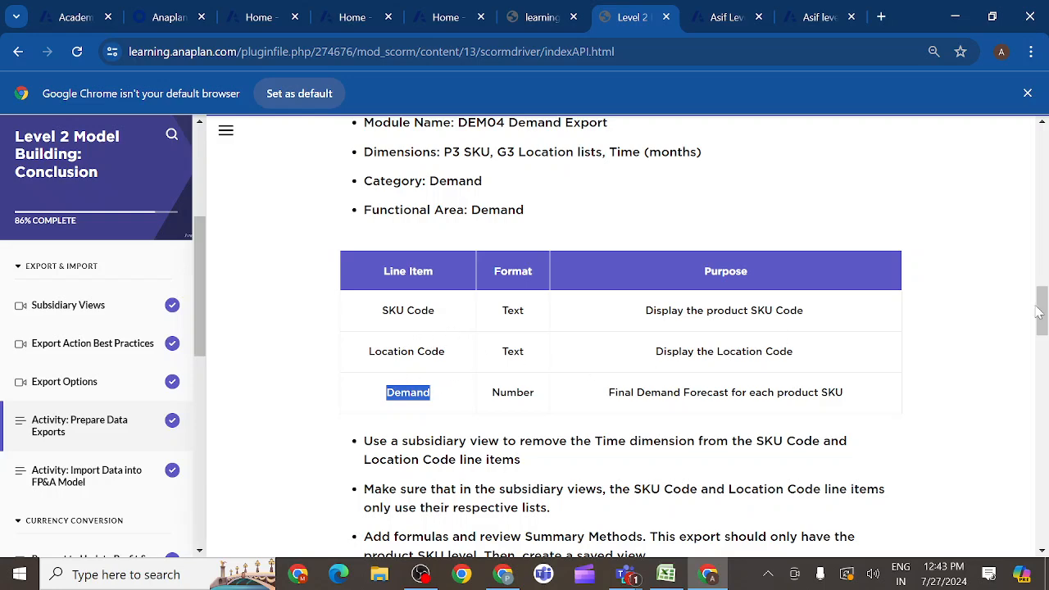
{"action": "left_click_drag", "start_coordinate": [1039, 310], "coordinate": [1044, 331]}
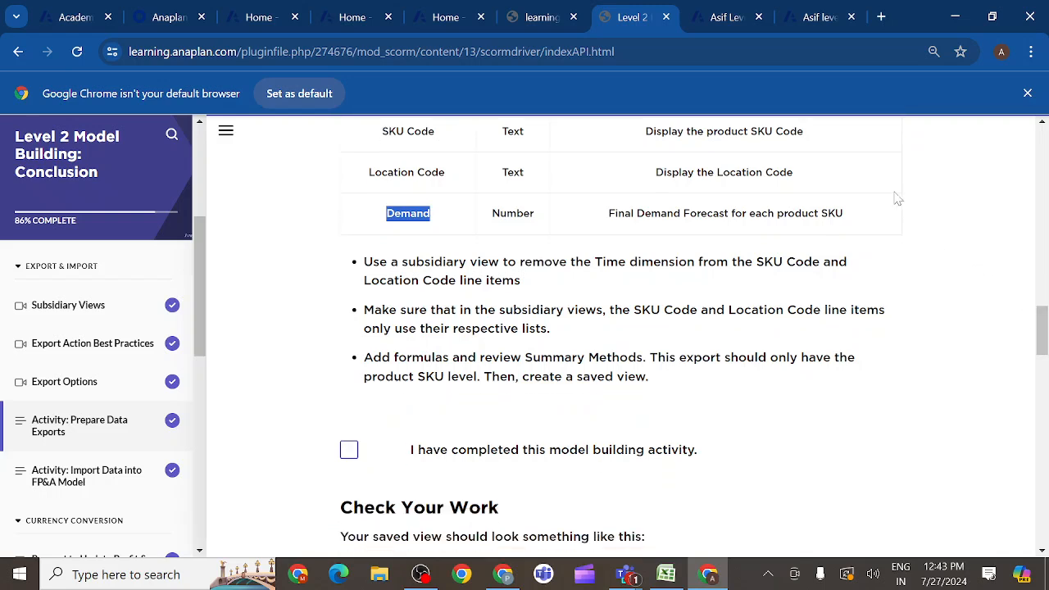
{"action": "left_click", "coordinate": [724, 23]}
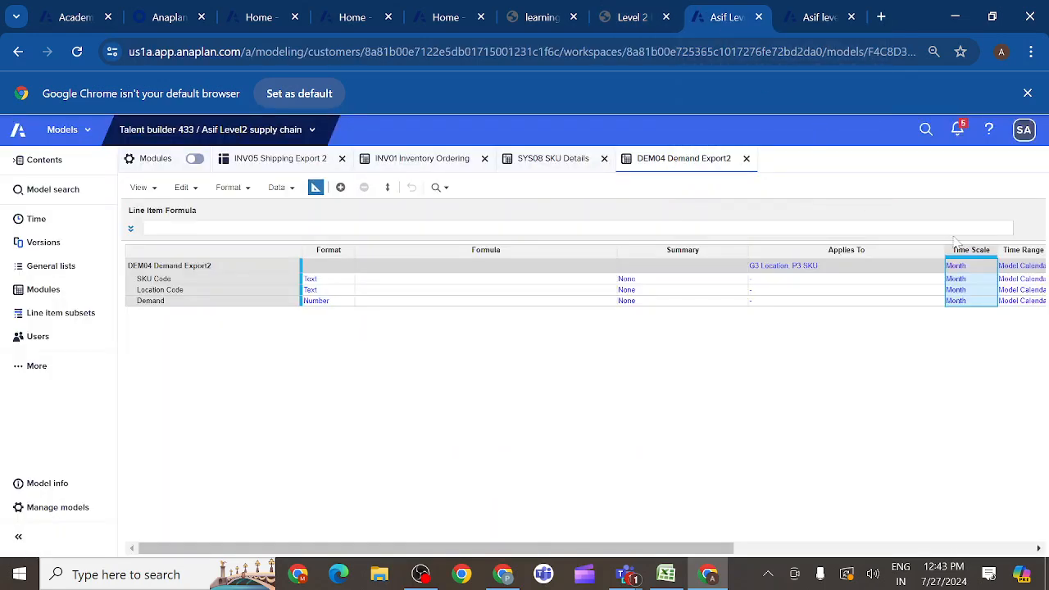
{"action": "left_click", "coordinate": [971, 279]}
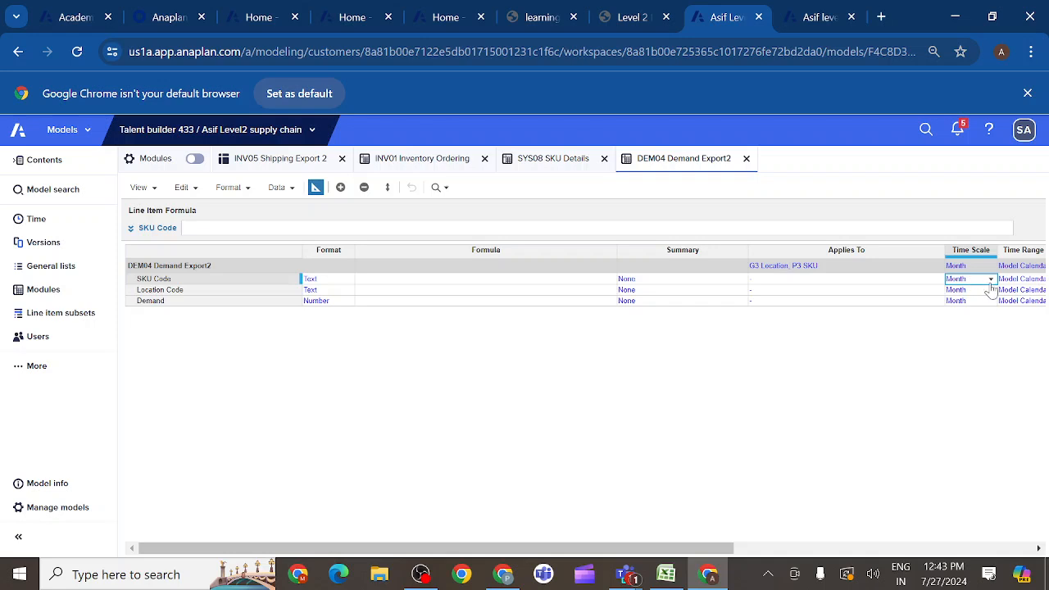
{"action": "left_click", "coordinate": [991, 280]}
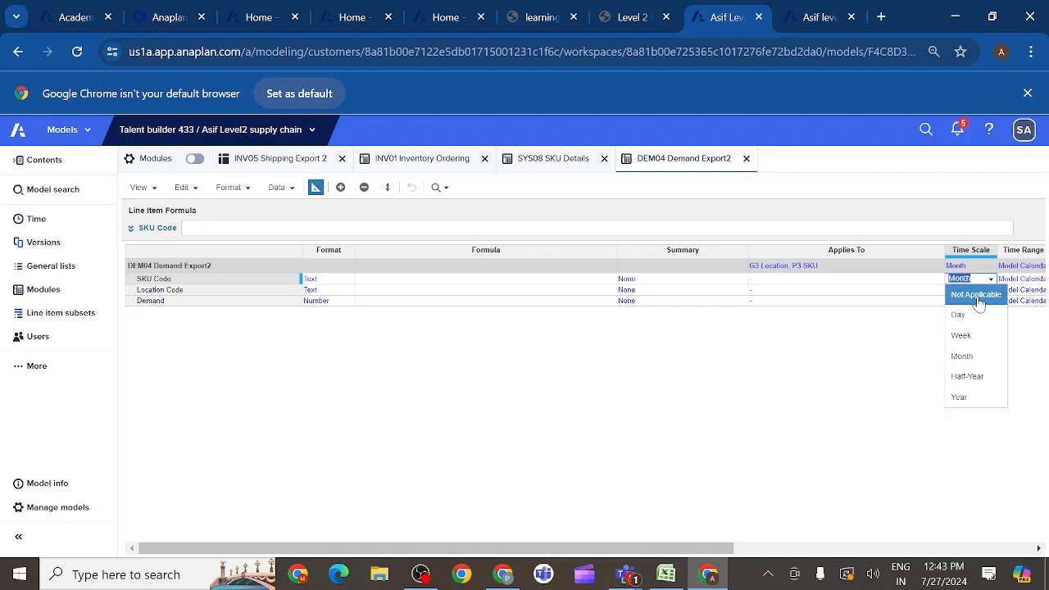
{"action": "left_click", "coordinate": [972, 292]}
{"action": "left_click", "coordinate": [967, 290]}
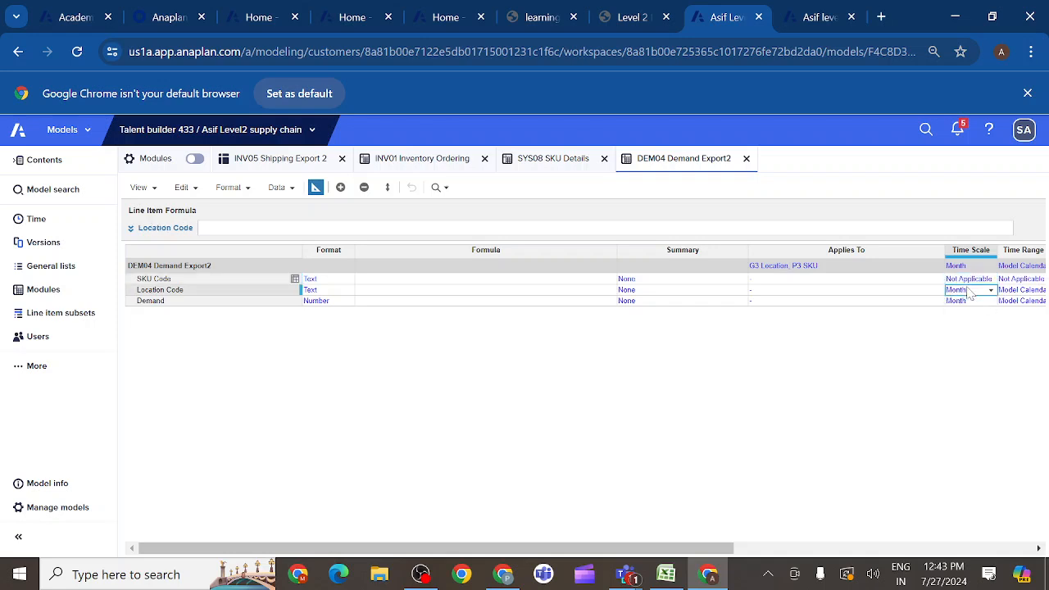
{"action": "left_click", "coordinate": [991, 293]}
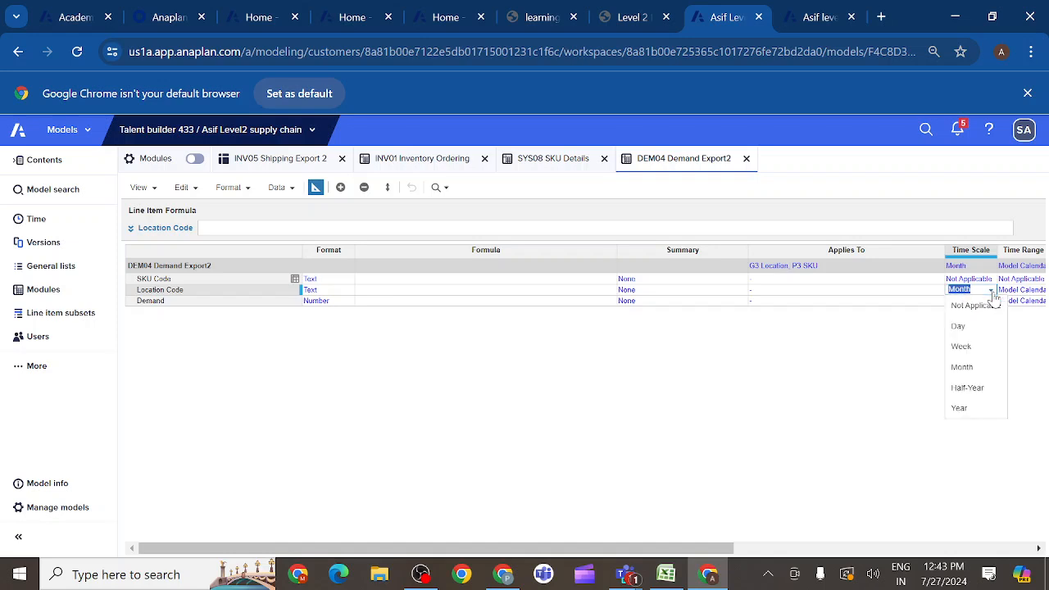
{"action": "left_click", "coordinate": [975, 304]}
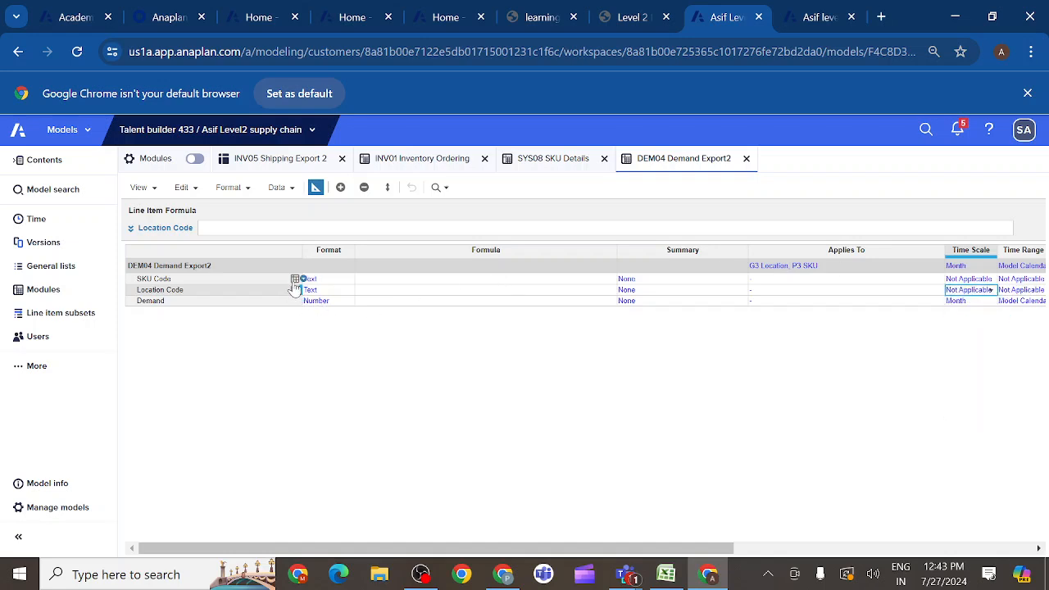
- Review the course page's formula instructions and sample saved view for the demand export's Demand line item
{"action": "left_click", "coordinate": [247, 302]}
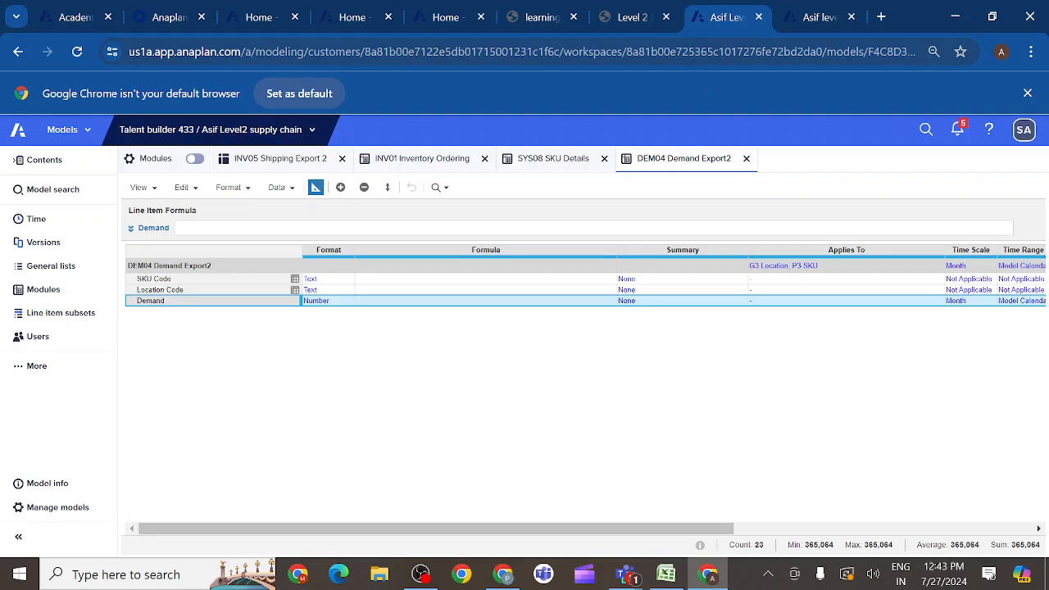
{"action": "left_click", "coordinate": [653, 20]}
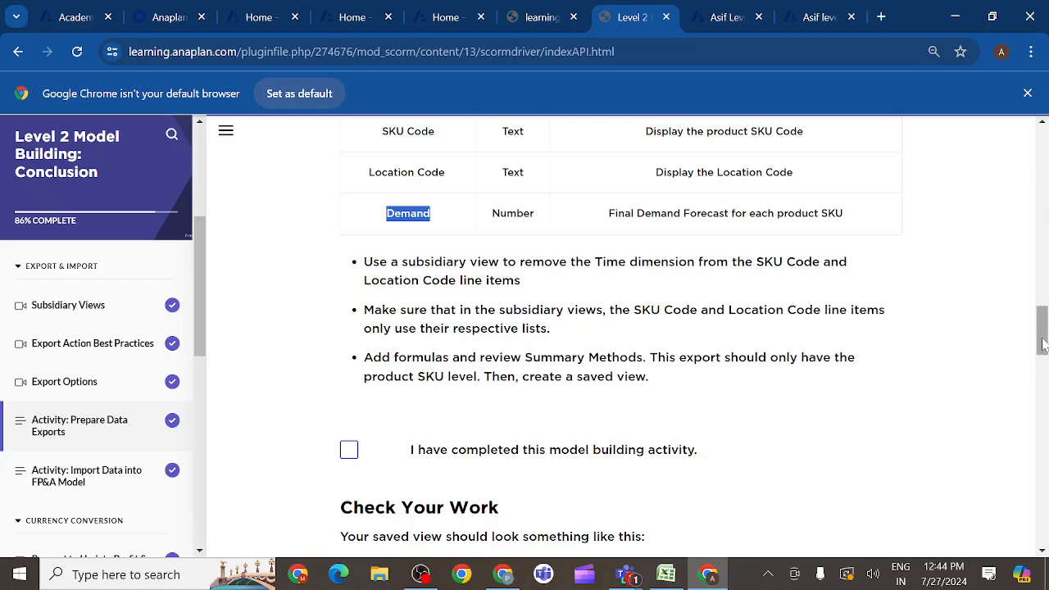
{"action": "left_click_drag", "start_coordinate": [1044, 347], "coordinate": [1044, 406]}
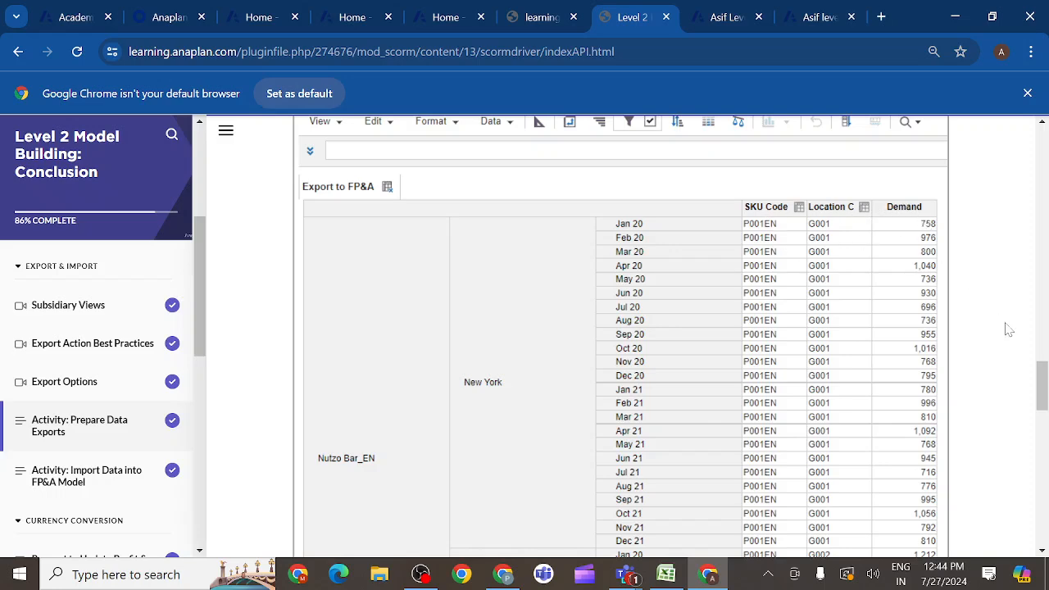
{"action": "left_click_drag", "start_coordinate": [1042, 385], "coordinate": [1044, 441]}
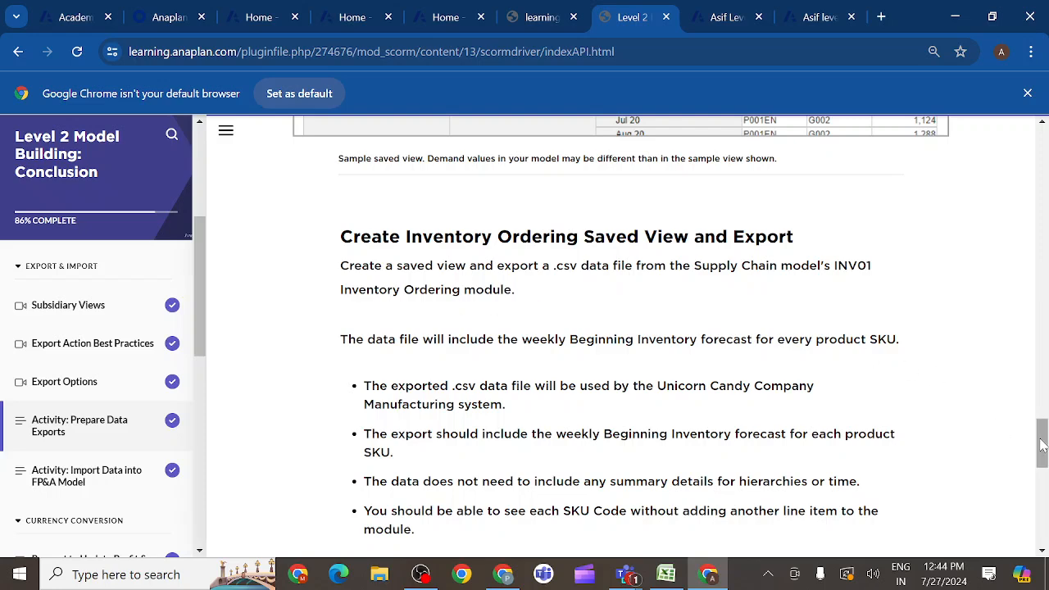
{"action": "mouse_move", "coordinate": [1042, 445]}
{"action": "left_mouse_down"}
{"action": "mouse_move", "coordinate": [1044, 537]}
{"action": "mouse_move", "coordinate": [1042, 426]}
{"action": "left_mouse_up"}
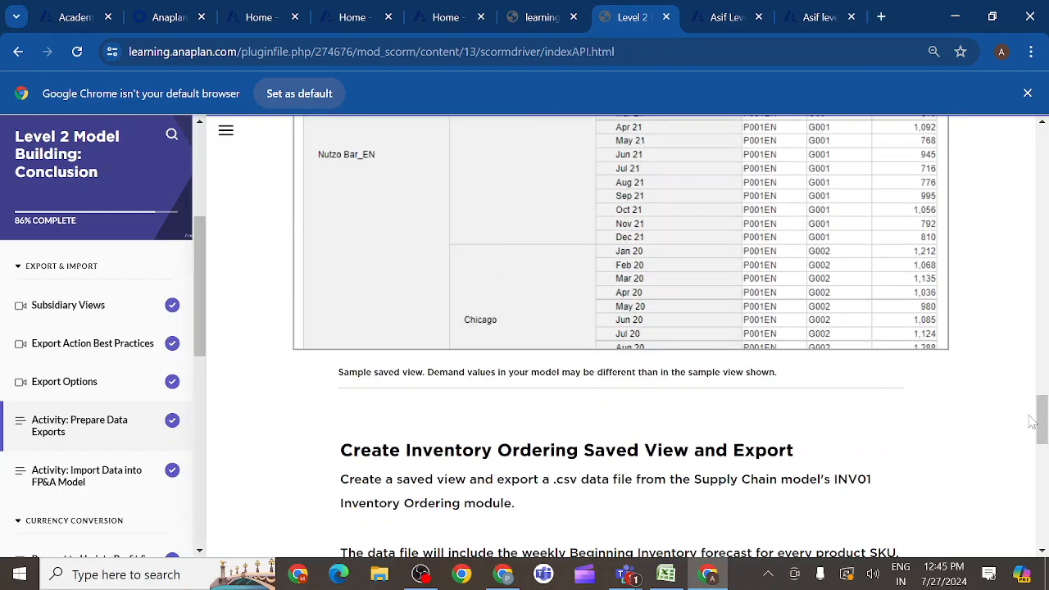
- Switch to the Excel workbook of Anaplan formulas, look up the Demand formula under DEM04 Demand, and return to the Anaplan model
{"action": "mouse_move", "coordinate": [666, 576]}
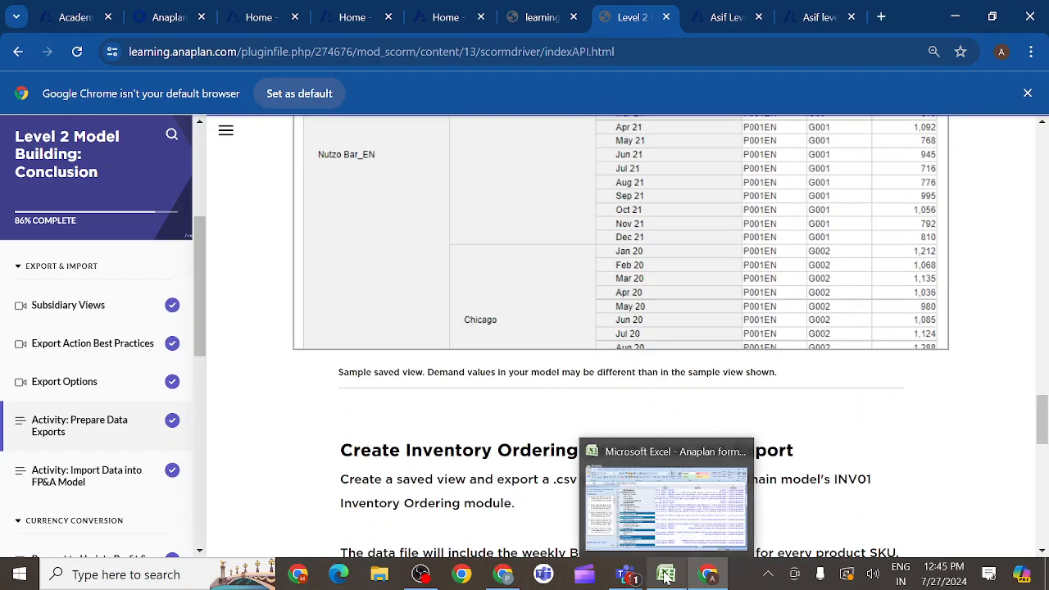
{"action": "left_click", "coordinate": [674, 516]}
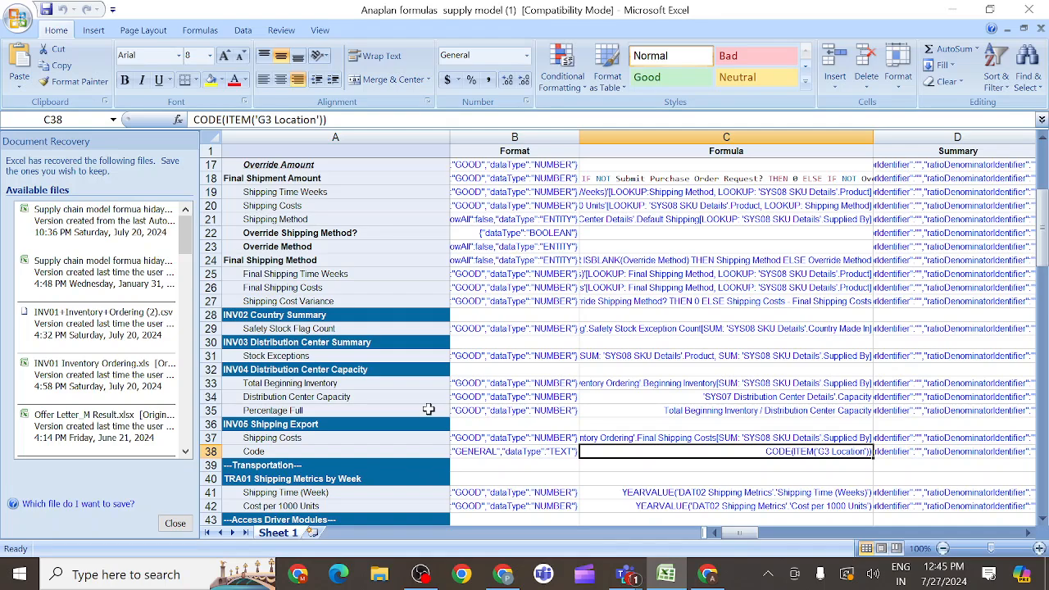
{"action": "left_click_drag", "start_coordinate": [1044, 259], "coordinate": [1043, 344]}
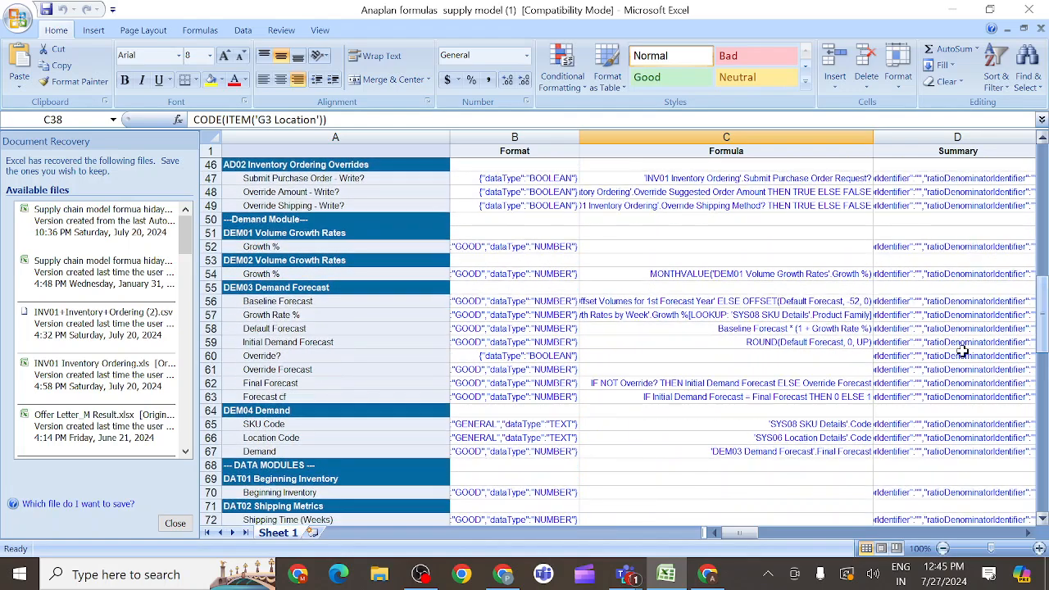
{"action": "left_click", "coordinate": [675, 455]}
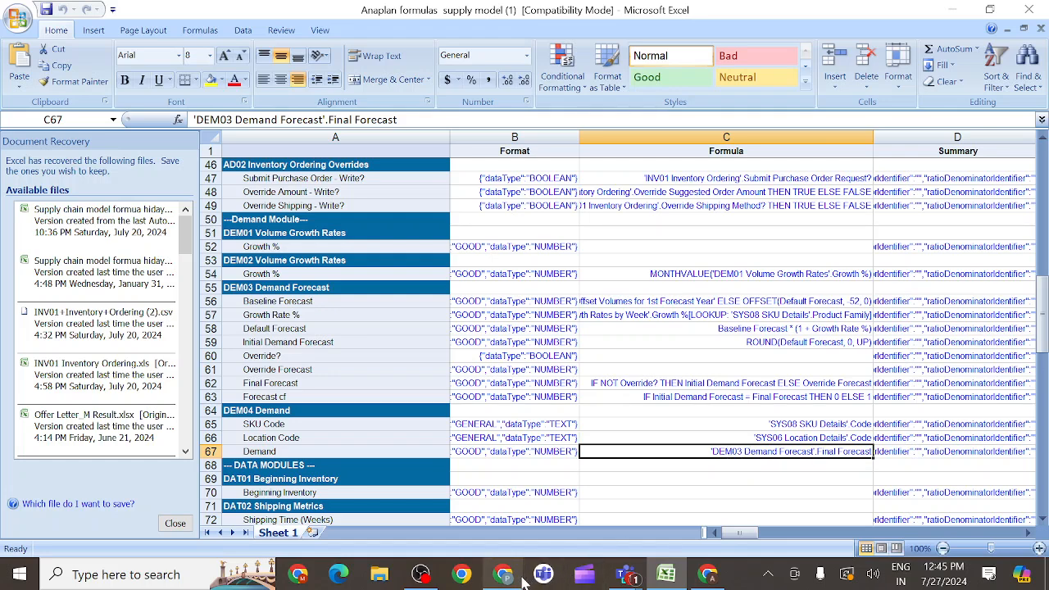
{"action": "mouse_move", "coordinate": [707, 577]}
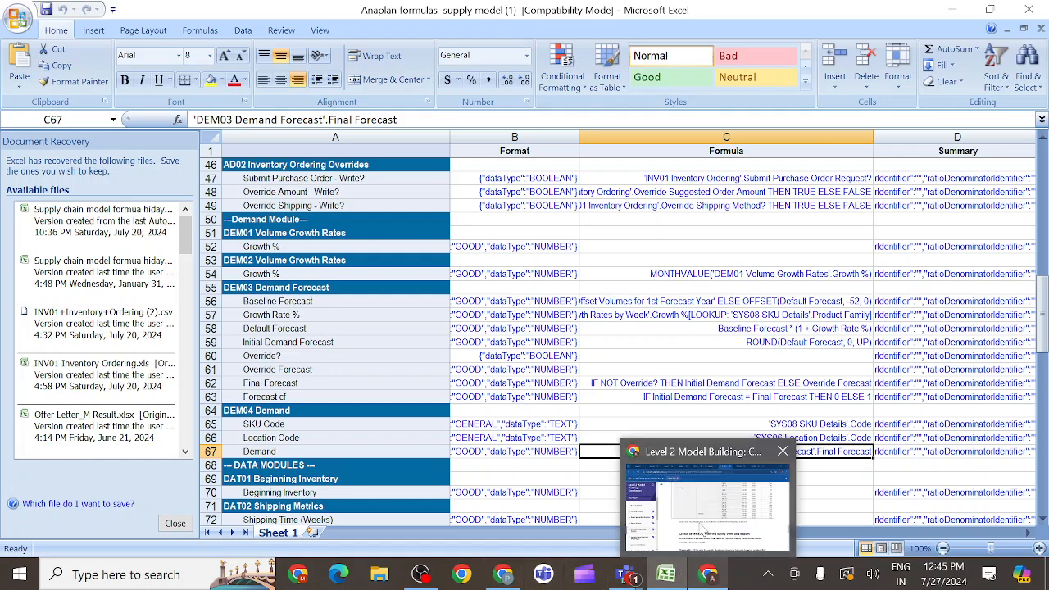
{"action": "left_click", "coordinate": [702, 526]}
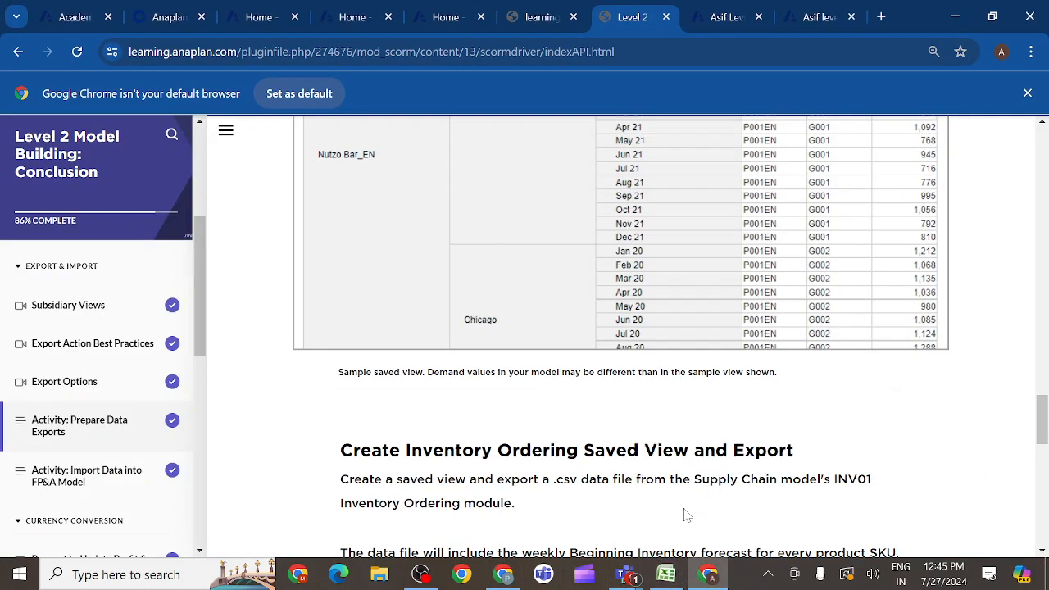
{"action": "left_click", "coordinate": [727, 17]}
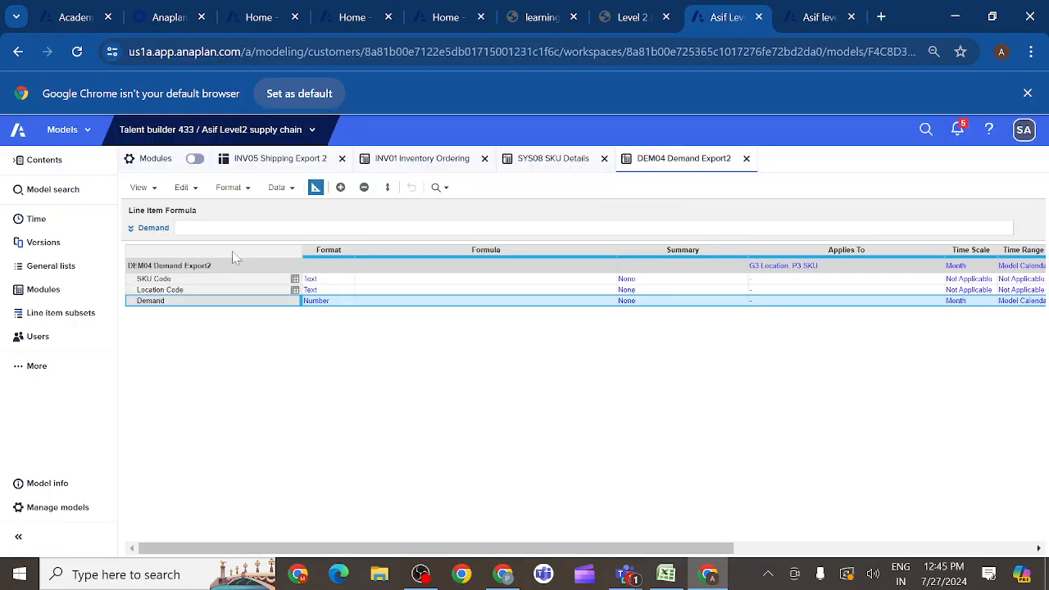
- Examine the Forecast Demand formula in INV01 Inventory Ordering and return to the DEM04 Demand Export2 blueprint
{"action": "left_click", "coordinate": [420, 163]}
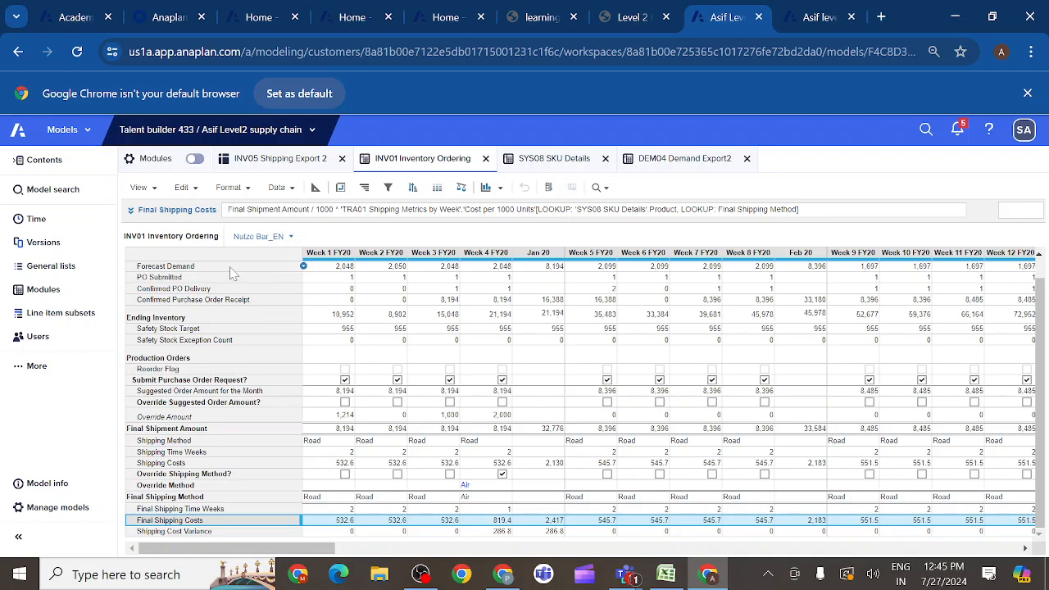
{"action": "left_click", "coordinate": [212, 270]}
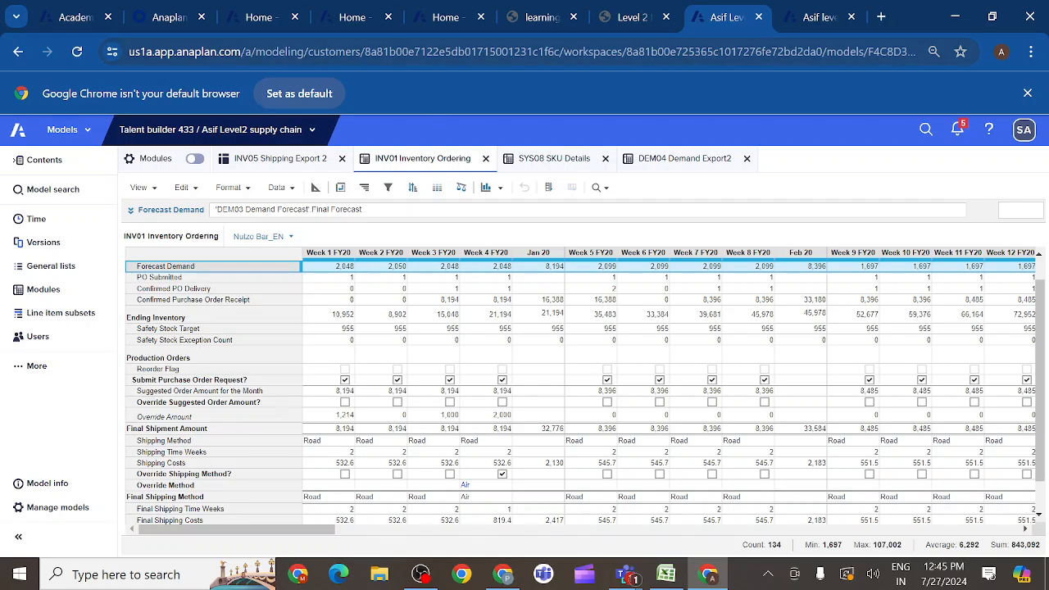
{"action": "mouse_move", "coordinate": [652, 23]}
{"action": "left_click", "coordinate": [671, 161]}
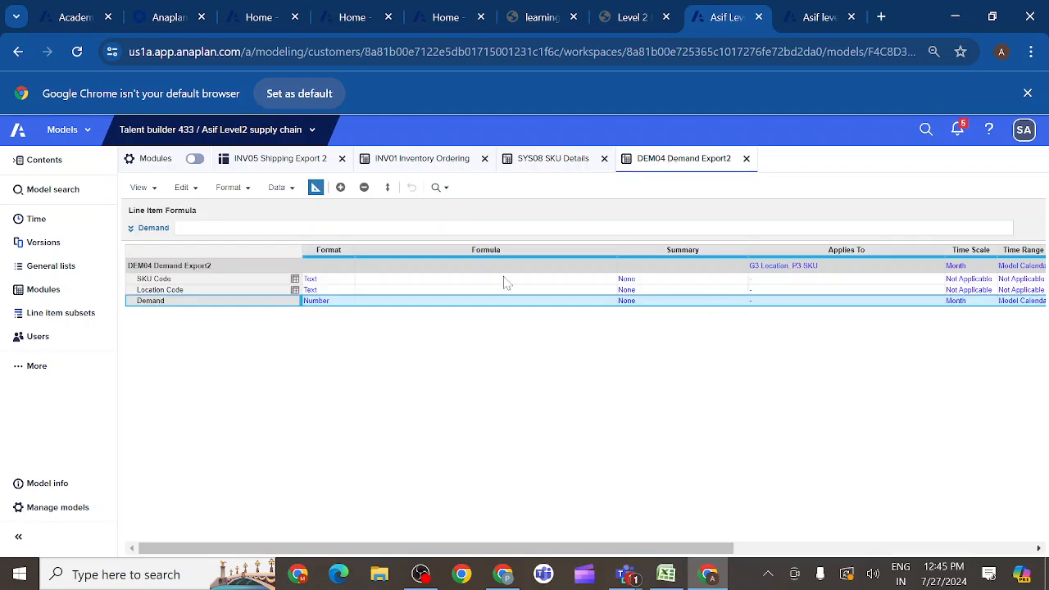
- Close the Demand formula editor and locate DEM04 Demand Export2 and DEM03 Demand Forecast in the model's list of modules
{"action": "left_click", "coordinate": [131, 230]}
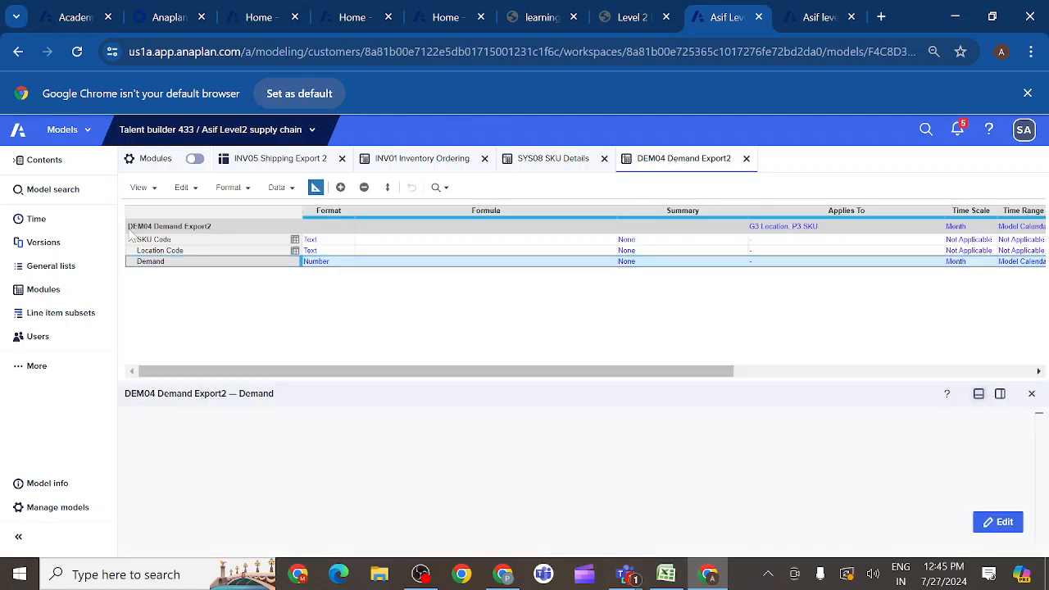
{"action": "left_click", "coordinate": [1031, 398]}
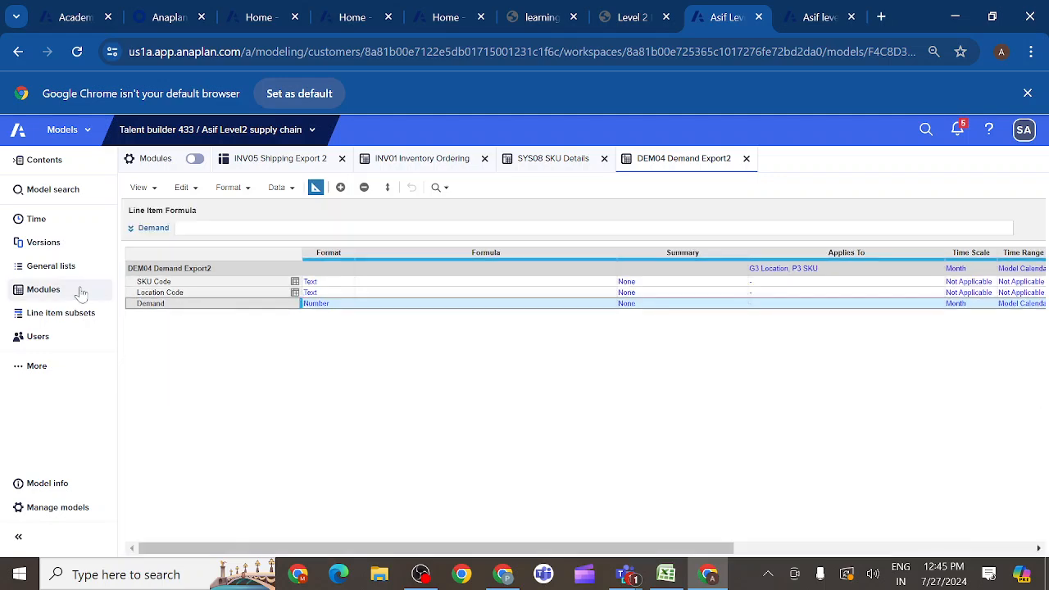
{"action": "left_click", "coordinate": [45, 289]}
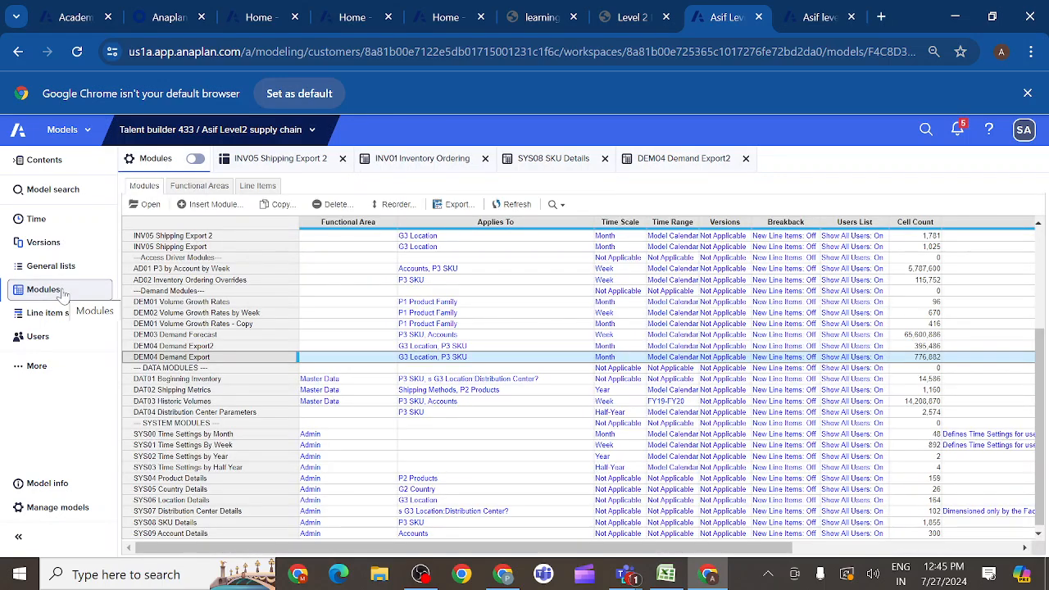
{"action": "left_click", "coordinate": [153, 348], "text": "shift"}
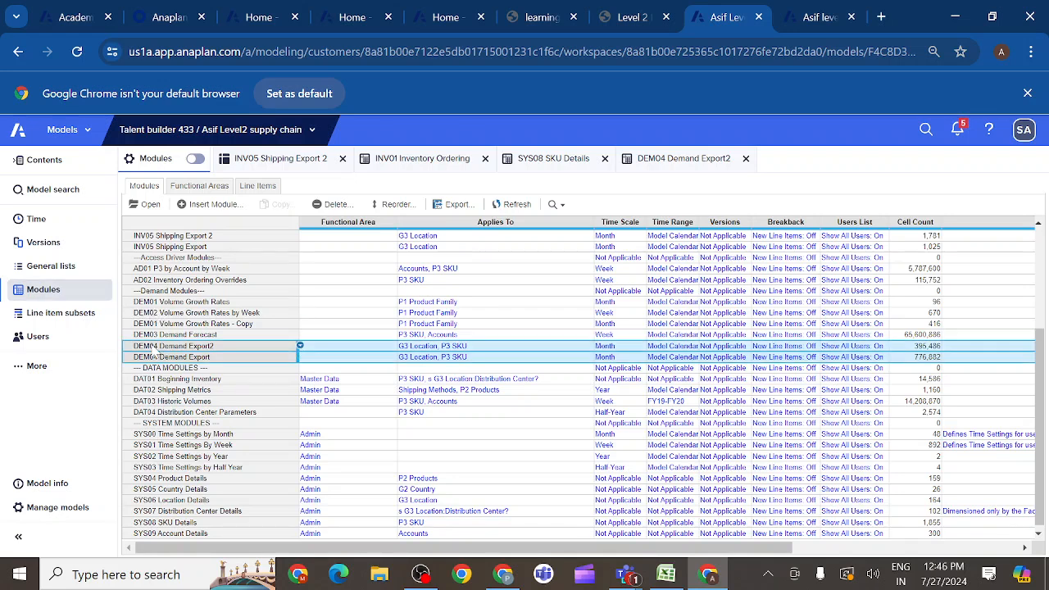
{"action": "left_click", "coordinate": [153, 347]}
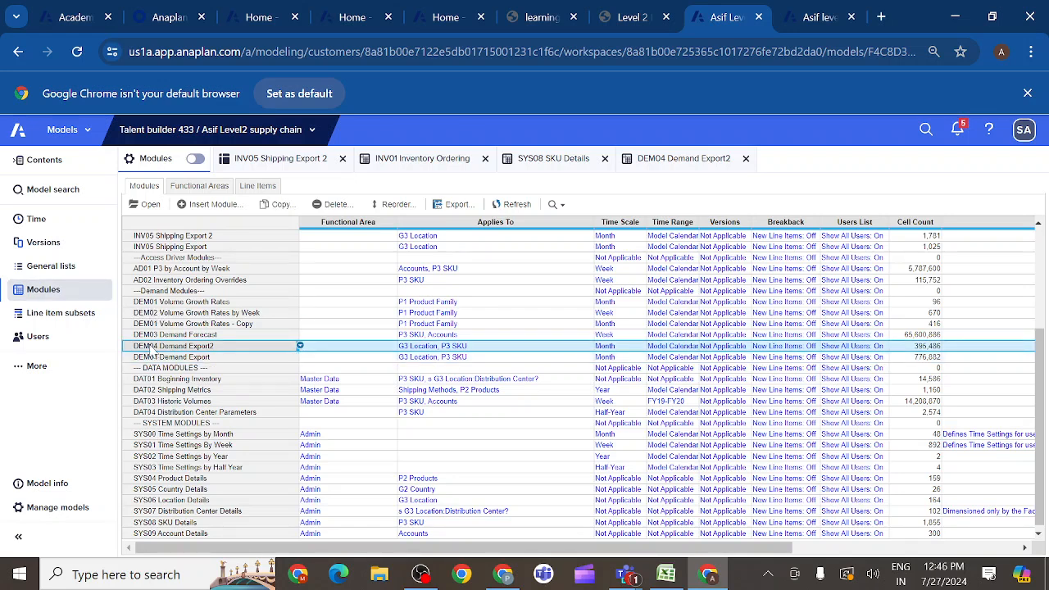
{"action": "left_click", "coordinate": [151, 339], "text": "shift"}
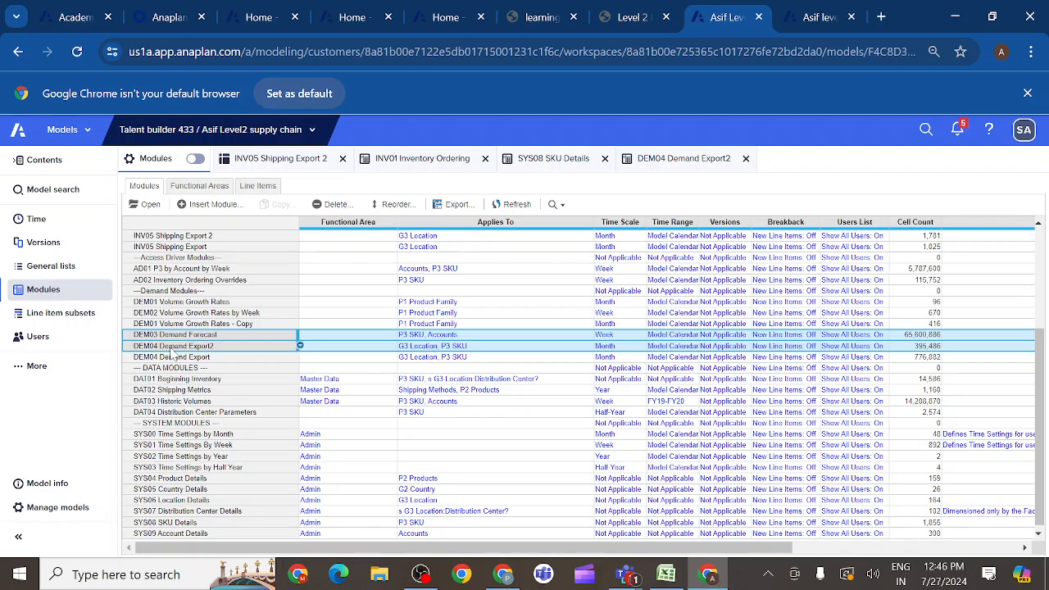
- Set the Demand line item's formula in DEM04 Demand Export2 to reference Final Forecast from the DEM03 Demand Forecast blueprint
{"action": "left_click", "coordinate": [686, 158]}
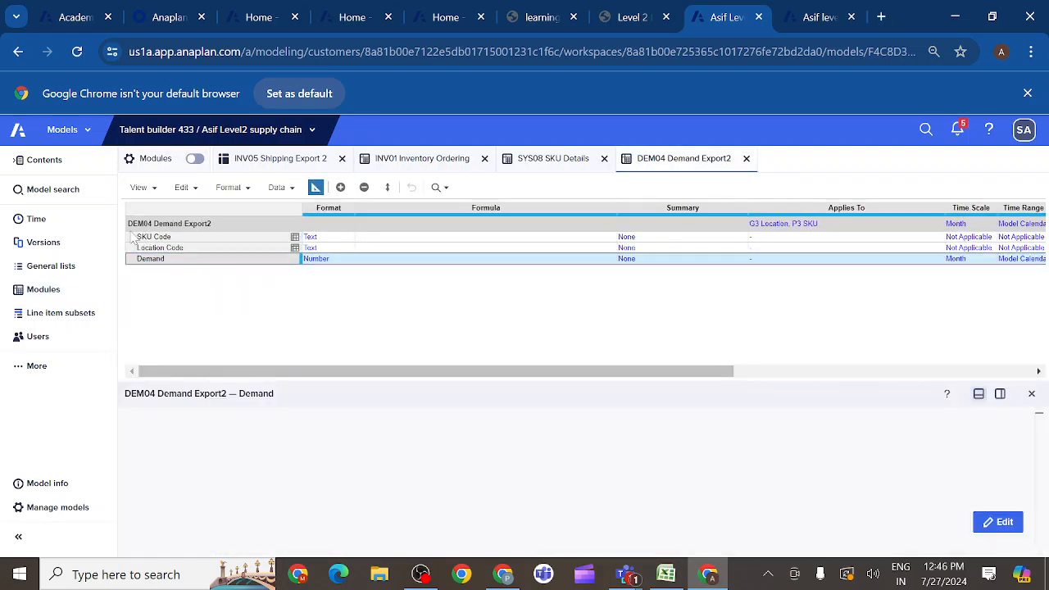
{"action": "left_click", "coordinate": [997, 522]}
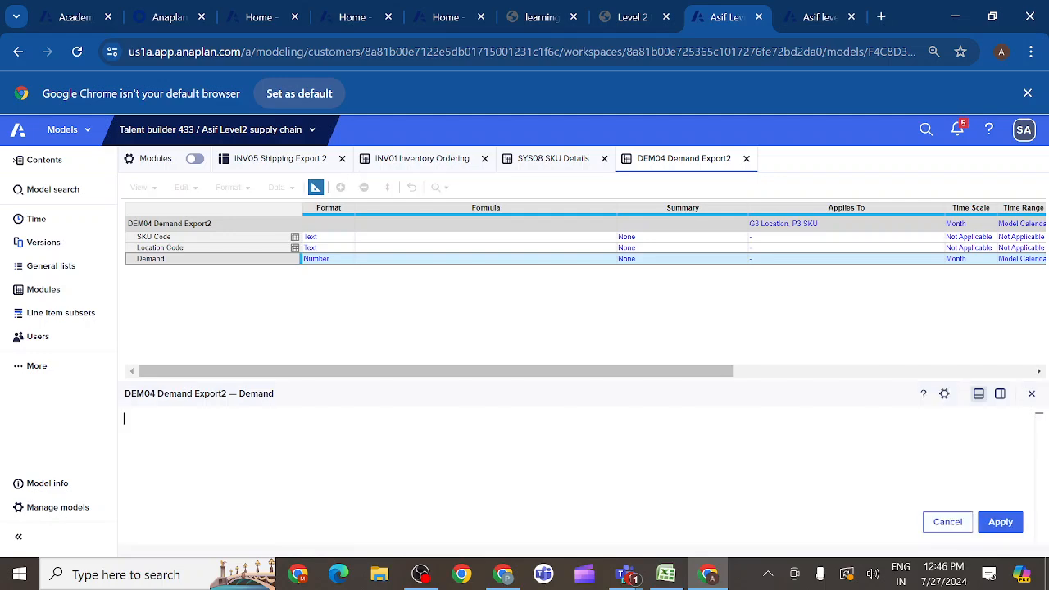
{"action": "left_click", "coordinate": [43, 292]}
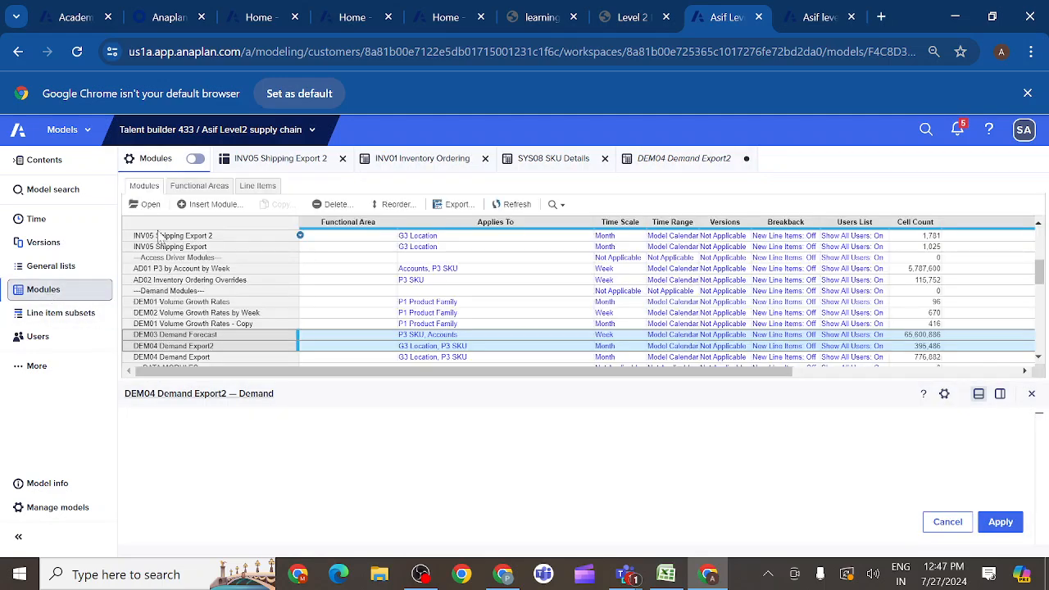
{"action": "left_click", "coordinate": [150, 205]}
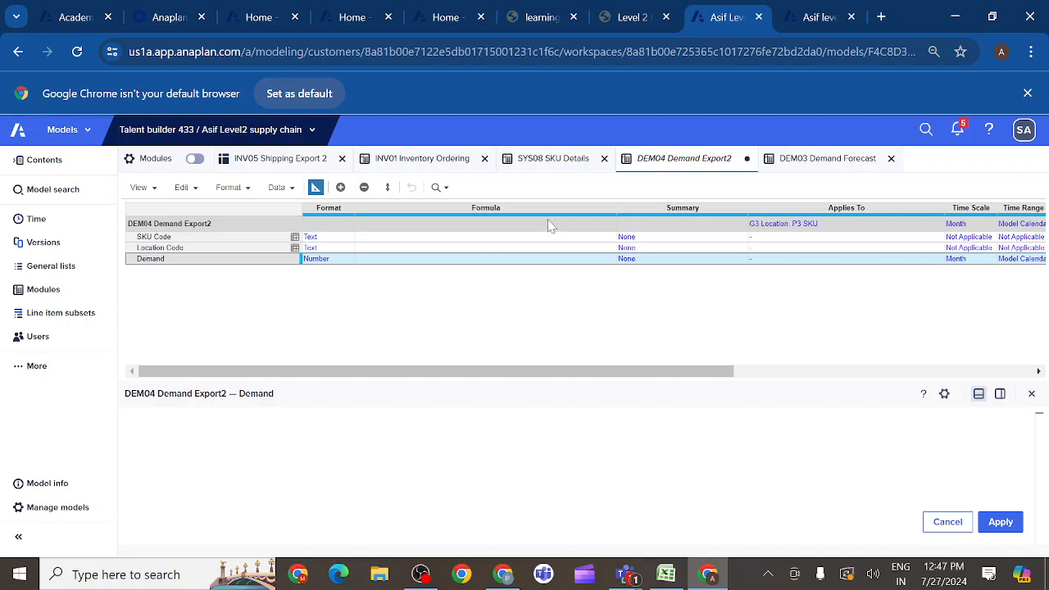
{"action": "left_click", "coordinate": [823, 162]}
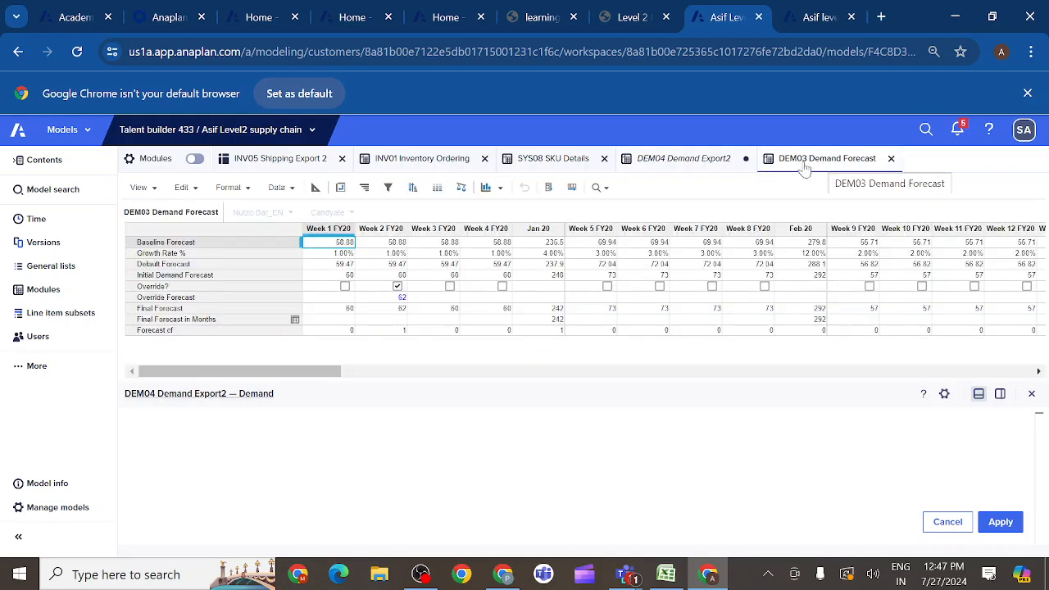
{"action": "left_click", "coordinate": [316, 188]}
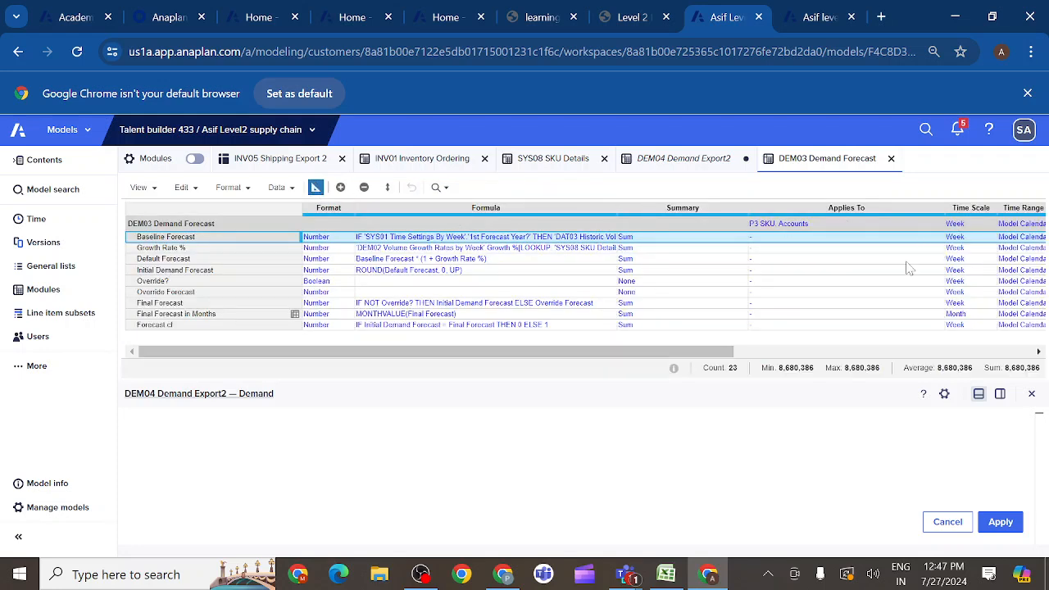
{"action": "scroll", "coordinate": [946, 298], "scroll_direction": "right", "scroll_amount": 5}
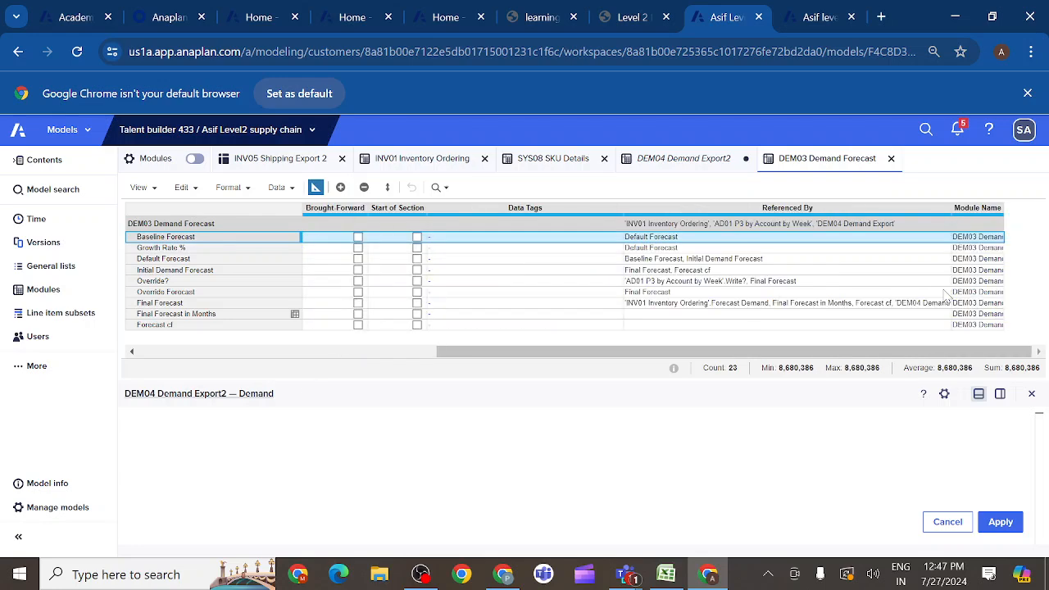
{"action": "scroll", "coordinate": [885, 297], "scroll_direction": "left", "scroll_amount": 5}
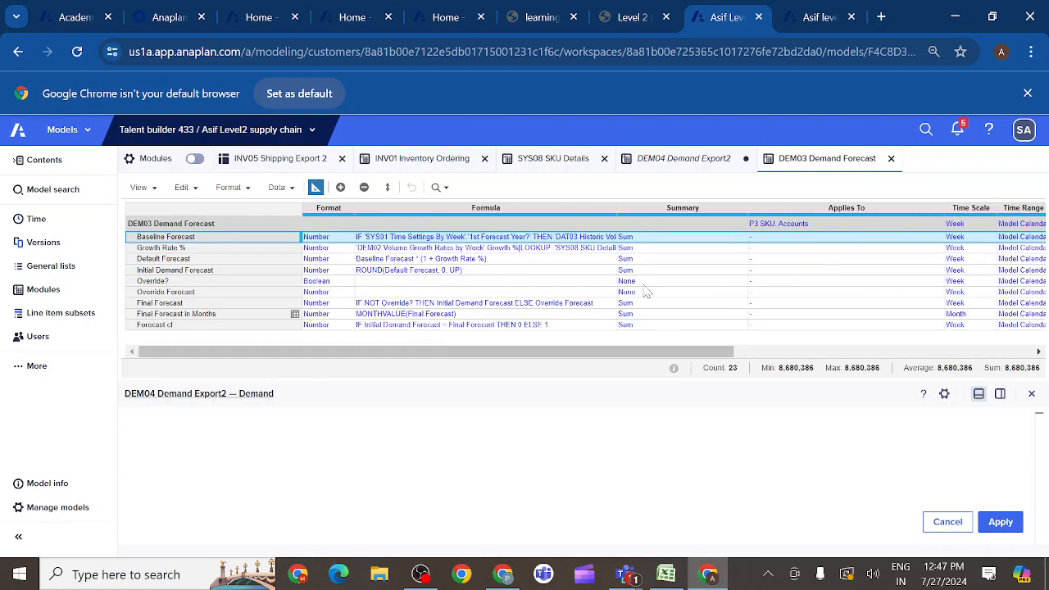
{"action": "left_click", "coordinate": [184, 305]}
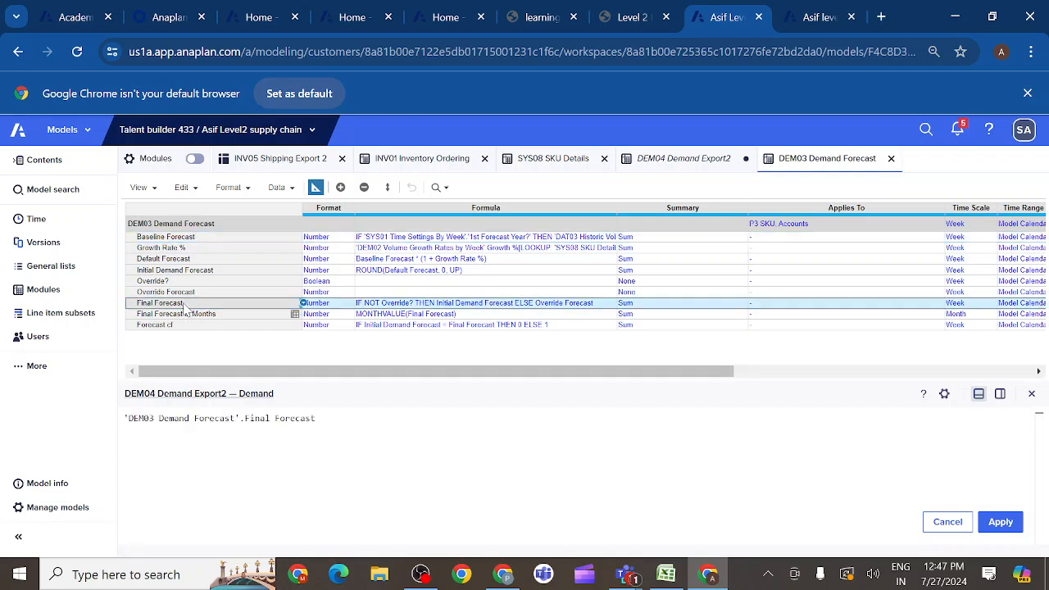
{"action": "left_click", "coordinate": [1000, 524]}
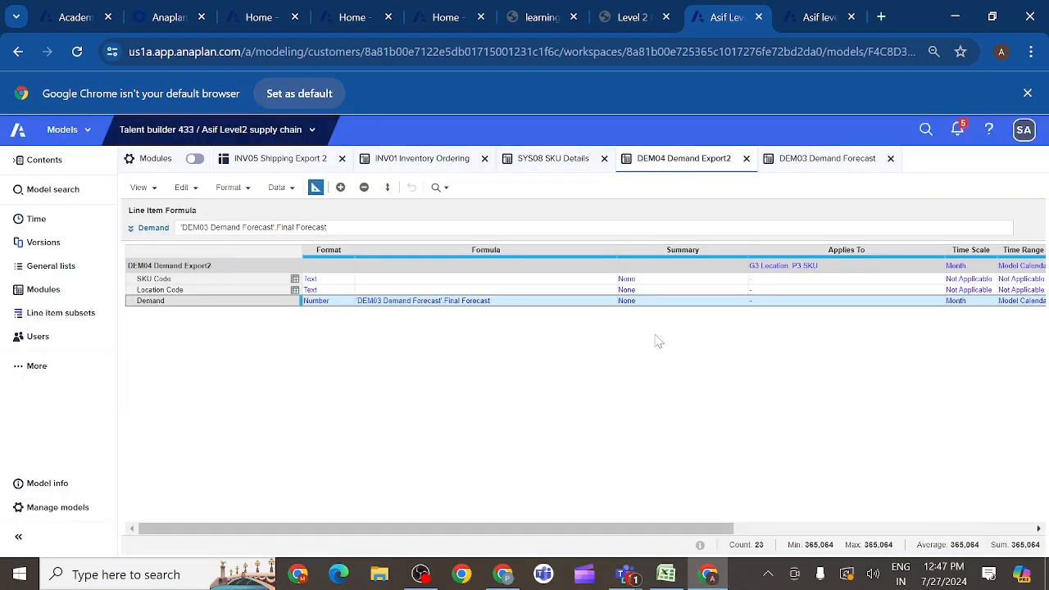
- Set the Demand line item's summary method to Sum and check its values in the regular grid view
{"action": "left_click", "coordinate": [642, 303]}
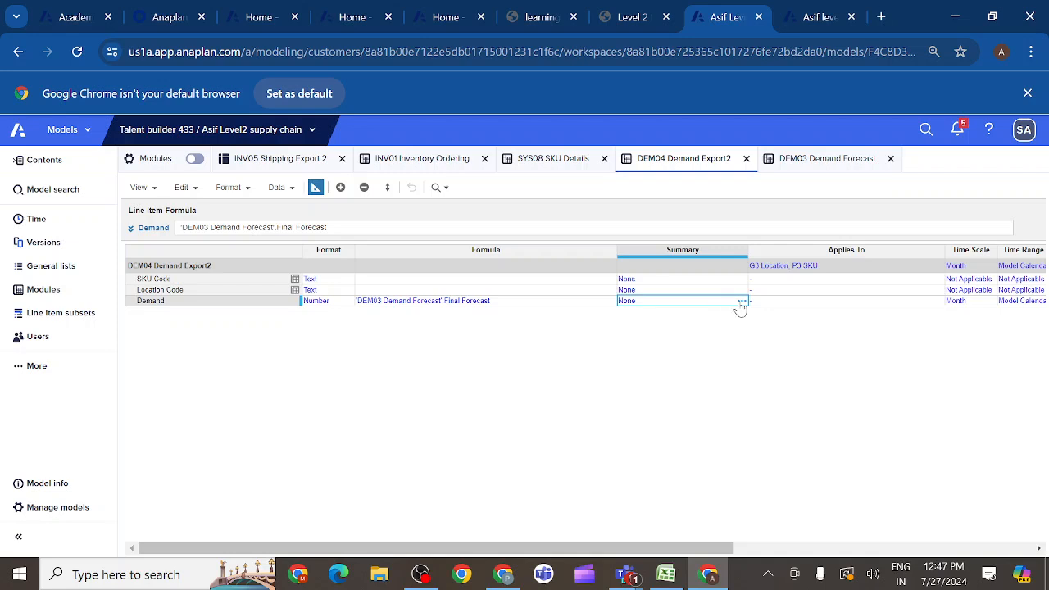
{"action": "left_click", "coordinate": [740, 301]}
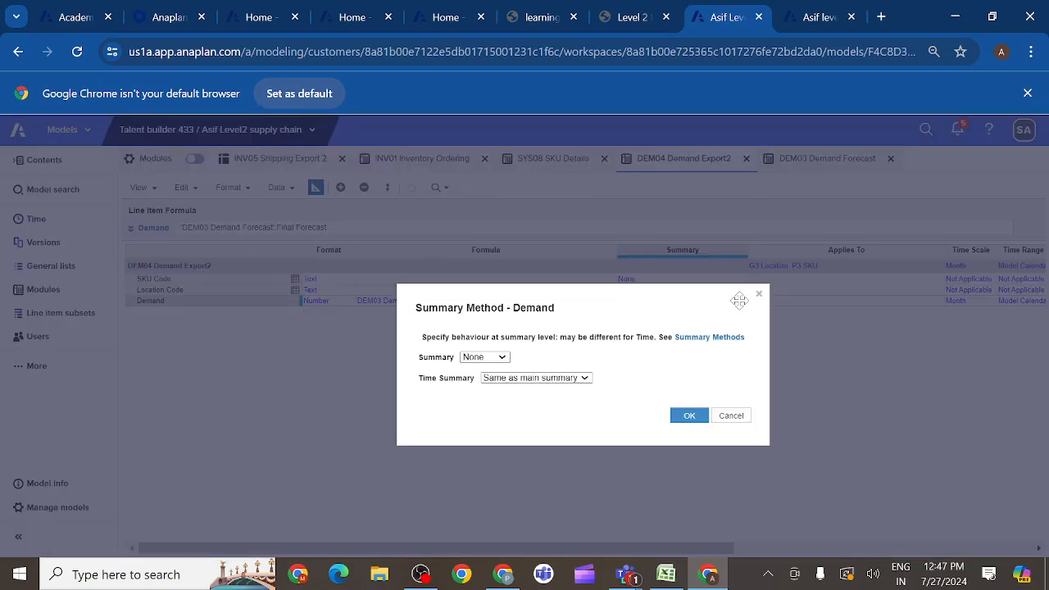
{"action": "left_click", "coordinate": [505, 358]}
{"action": "left_click", "coordinate": [483, 370]}
{"action": "left_click", "coordinate": [688, 416]}
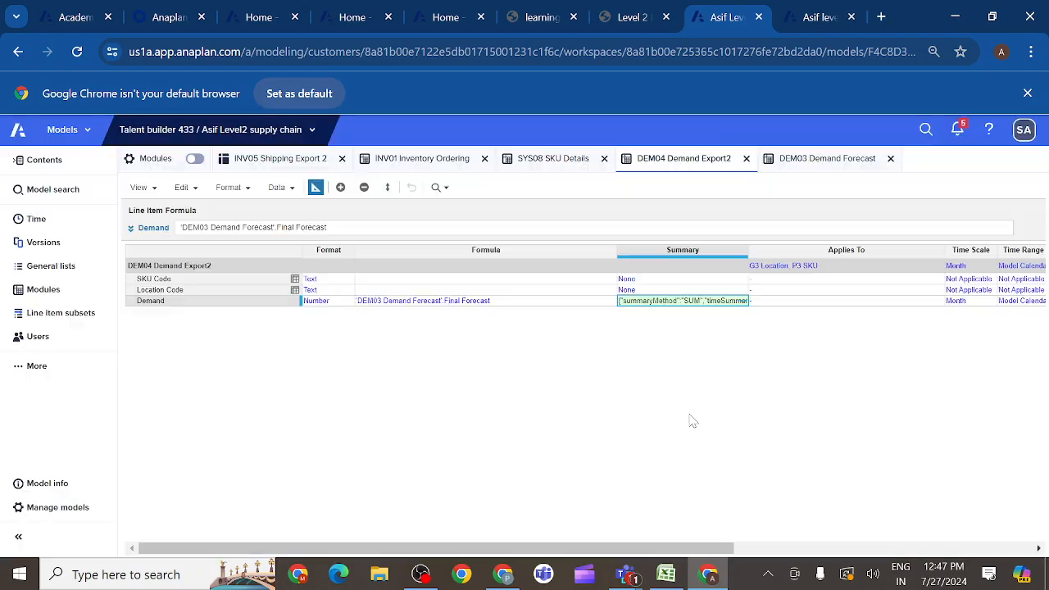
{"action": "left_click", "coordinate": [316, 188]}
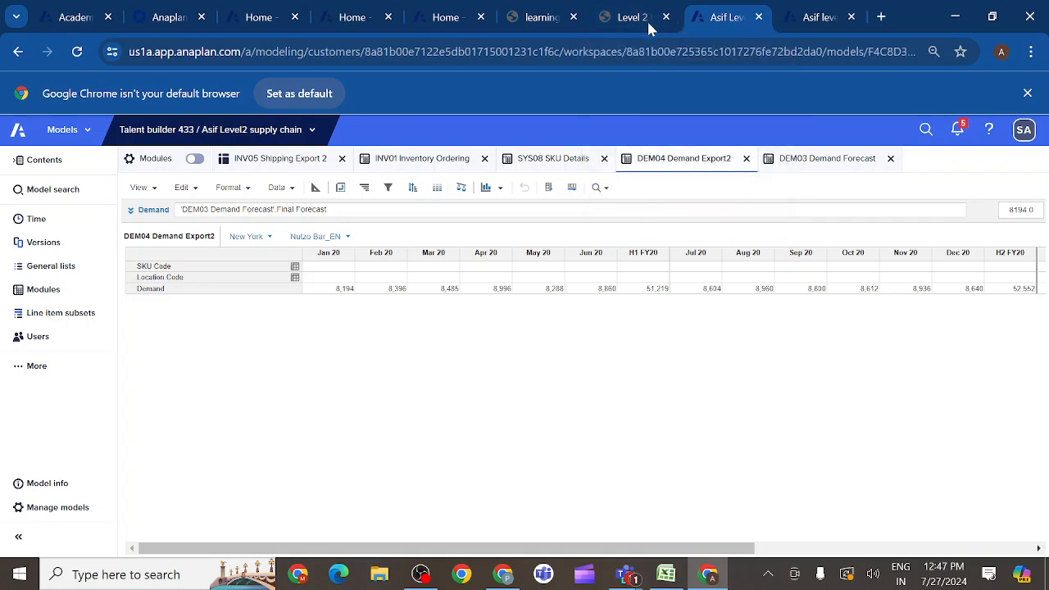
{"action": "left_click", "coordinate": [315, 188]}
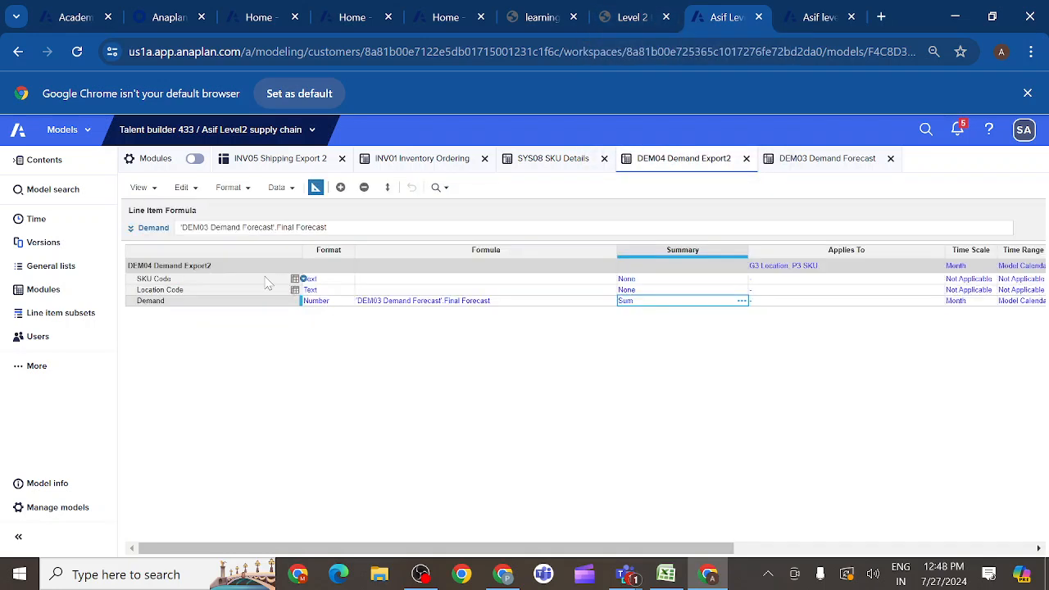
- Set the SKU Code line item's formula to CODE(ITEM('P3 SKU'))
{"action": "left_click", "coordinate": [250, 280]}
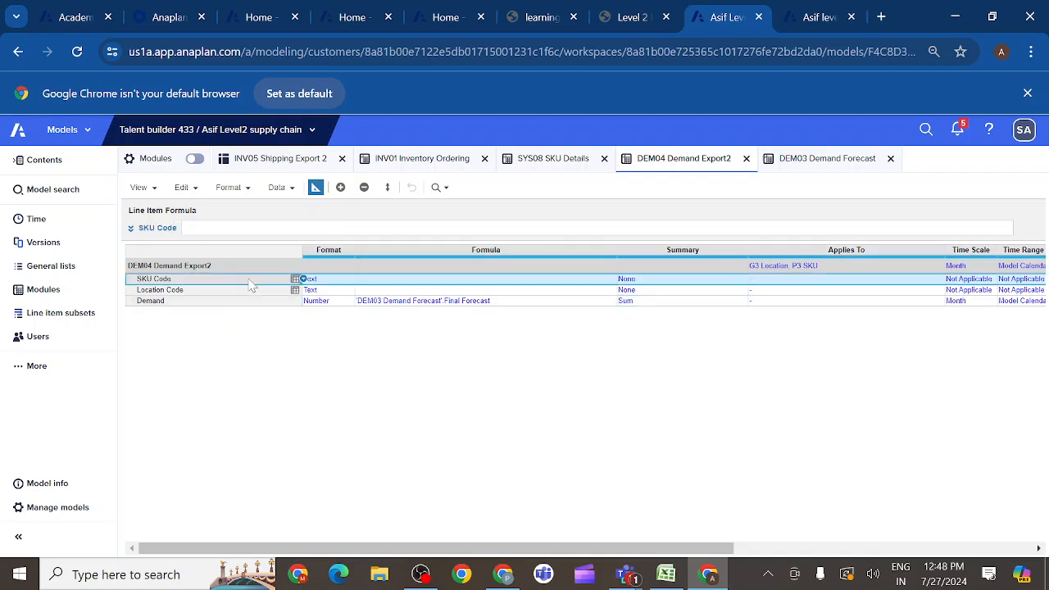
{"action": "left_click", "coordinate": [131, 230]}
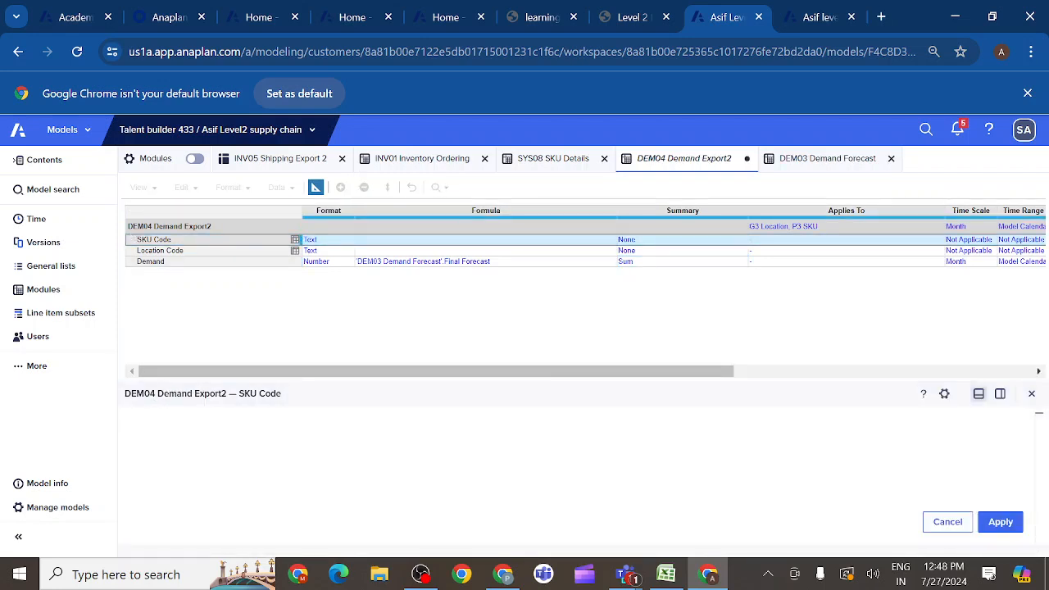
{"action": "type", "text": "CODE"}
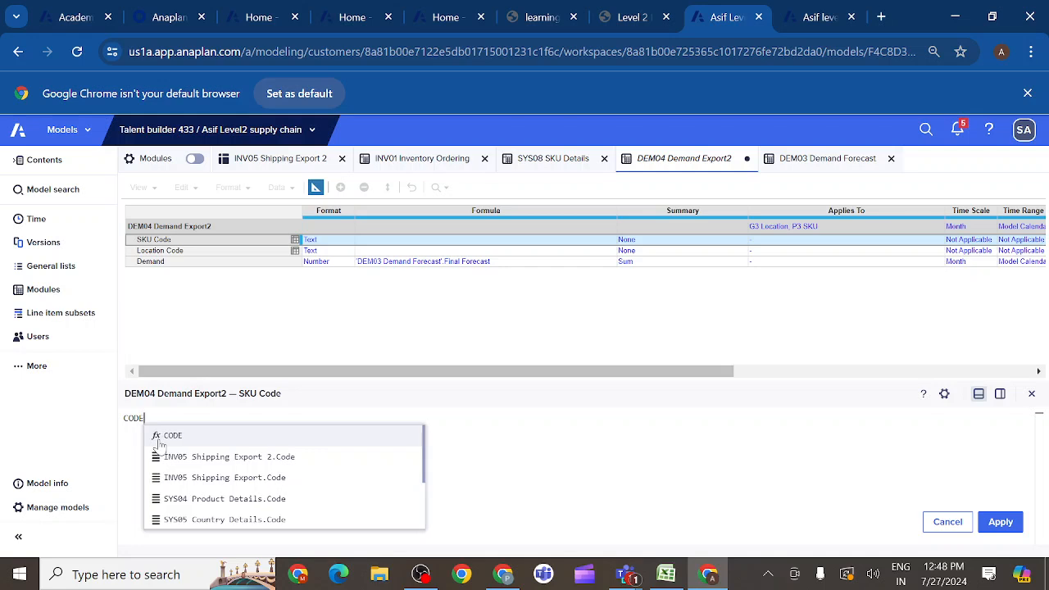
{"action": "left_click", "coordinate": [180, 441]}
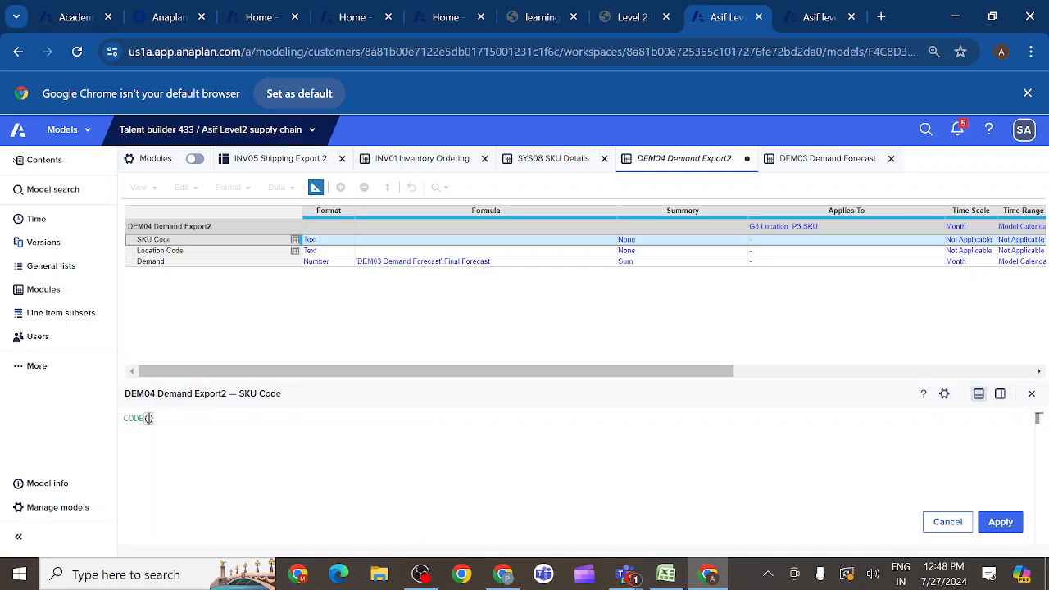
{"action": "type", "text": "IREM"}
{"action": "key", "text": "BackSpace"}
{"action": "key", "text": "BackSpace"}
{"action": "key", "text": "BackSpace"}
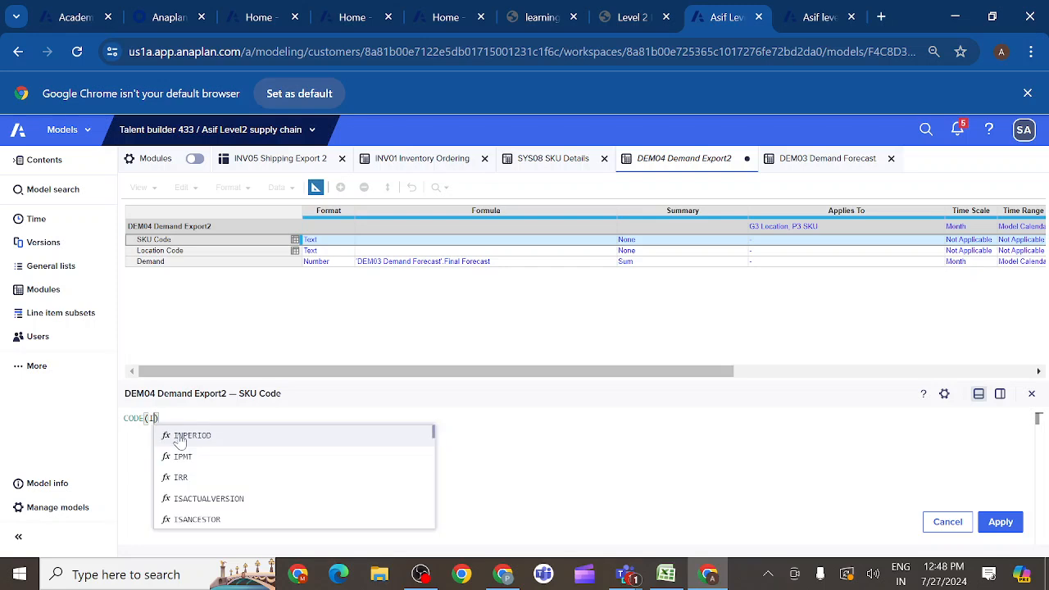
{"action": "type", "text": "TEM"}
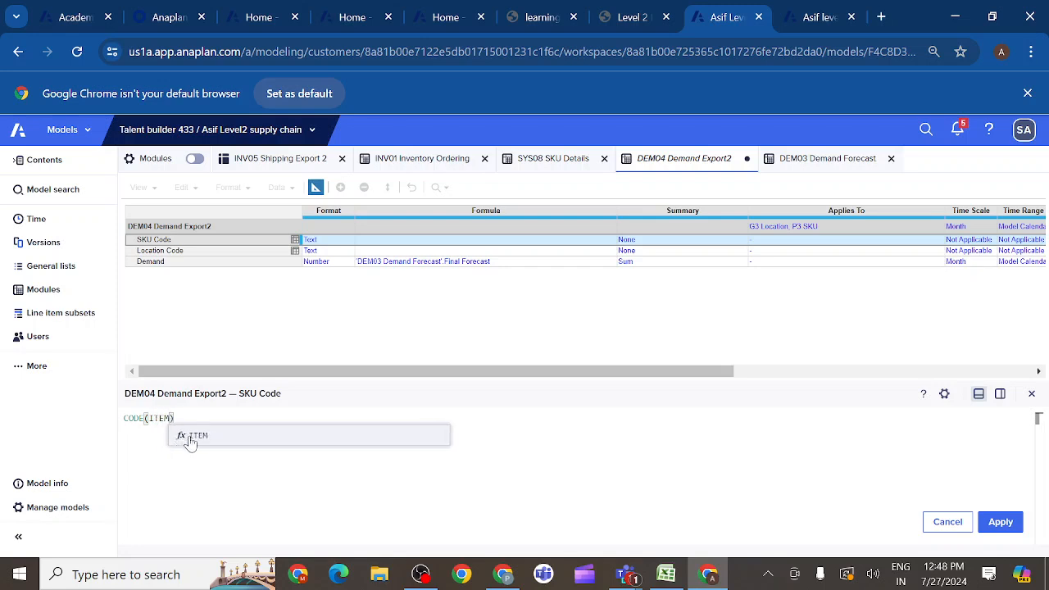
{"action": "left_click", "coordinate": [198, 437]}
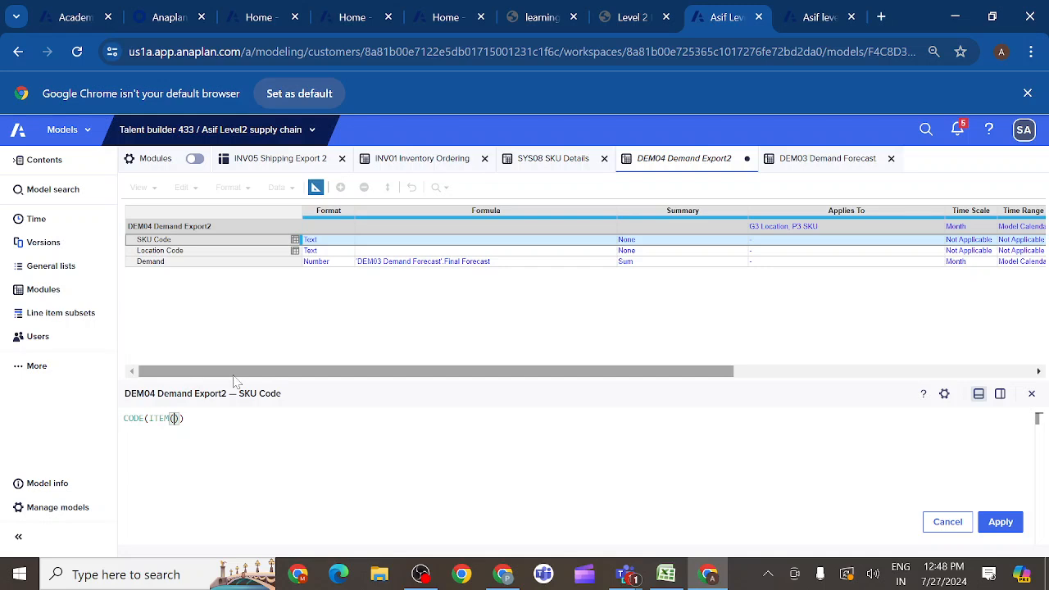
{"action": "type", "text": "SKU"}
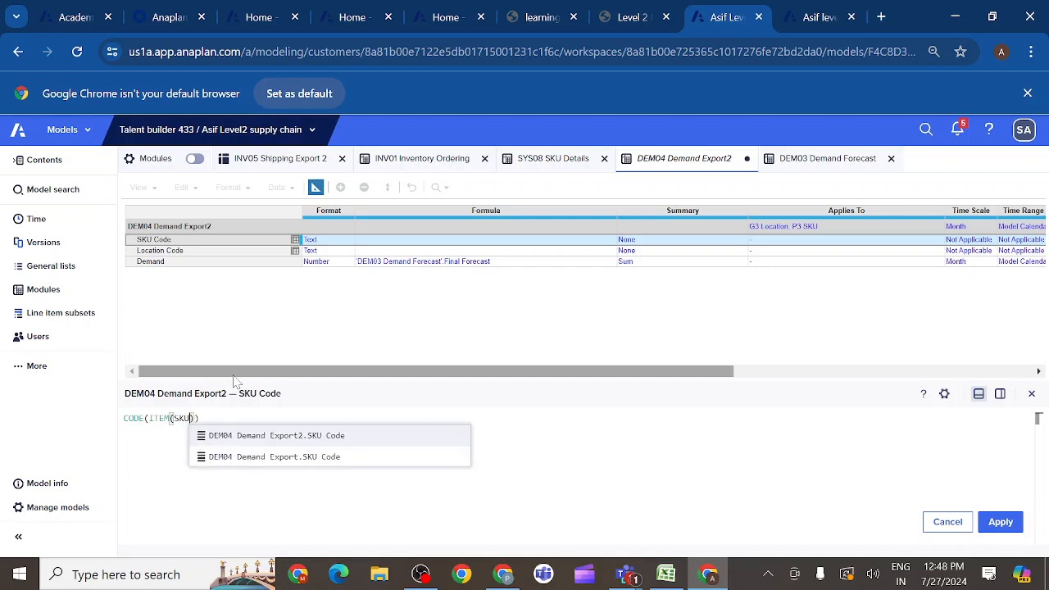
{"action": "key", "text": "BackSpace"}
{"action": "key", "text": "BackSpace"}
{"action": "key", "text": "BackSpace"}
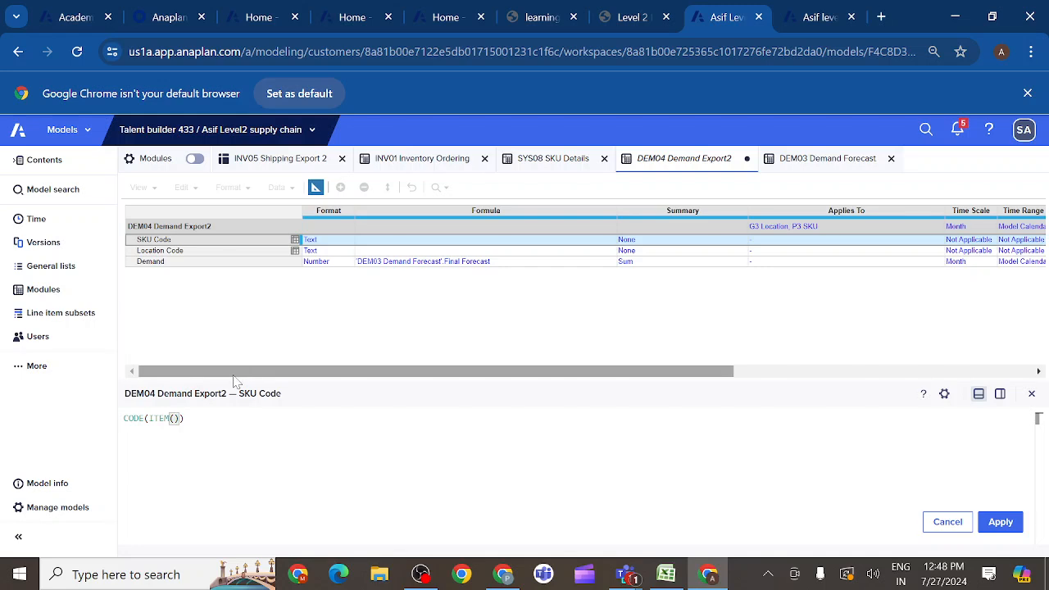
{"action": "type", "text": "P3"}
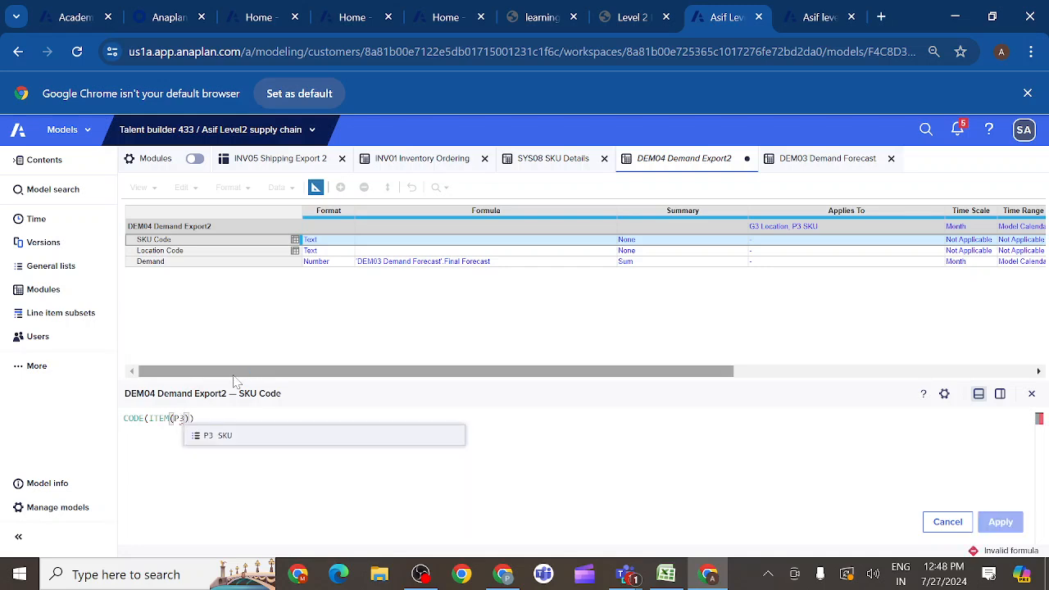
{"action": "left_click", "coordinate": [221, 436]}
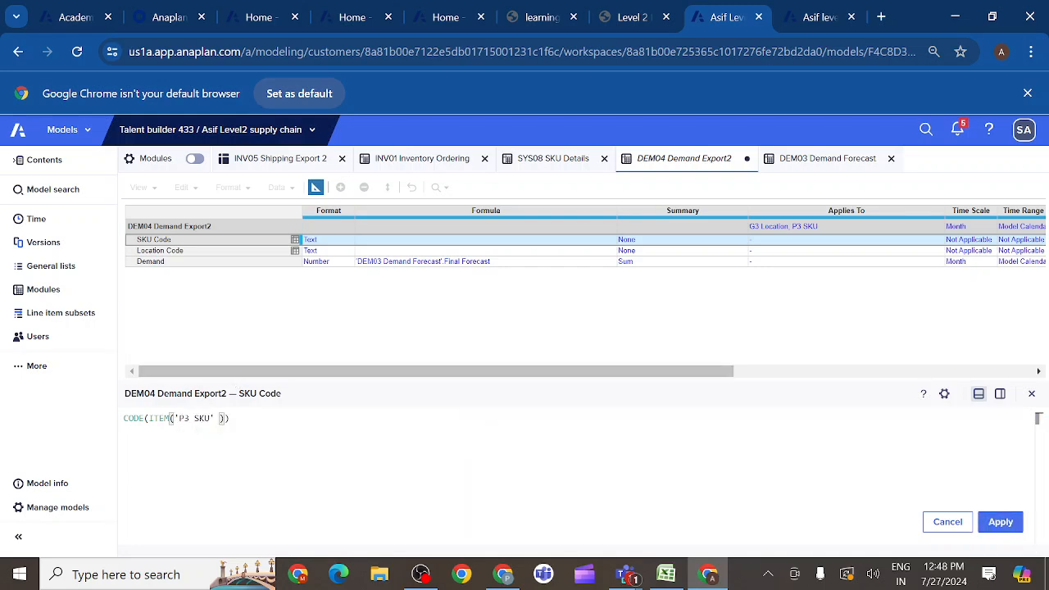
{"action": "left_click", "coordinate": [1001, 523]}
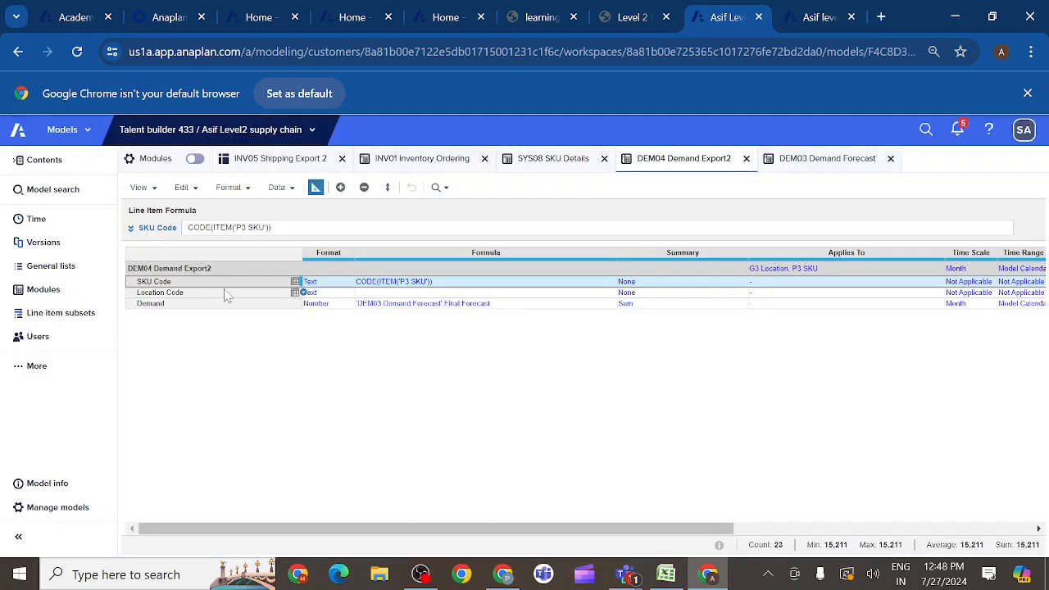
- Set the Location Code line item's formula to CODE(ITEM('G3 Location'))
{"action": "left_click", "coordinate": [213, 297]}
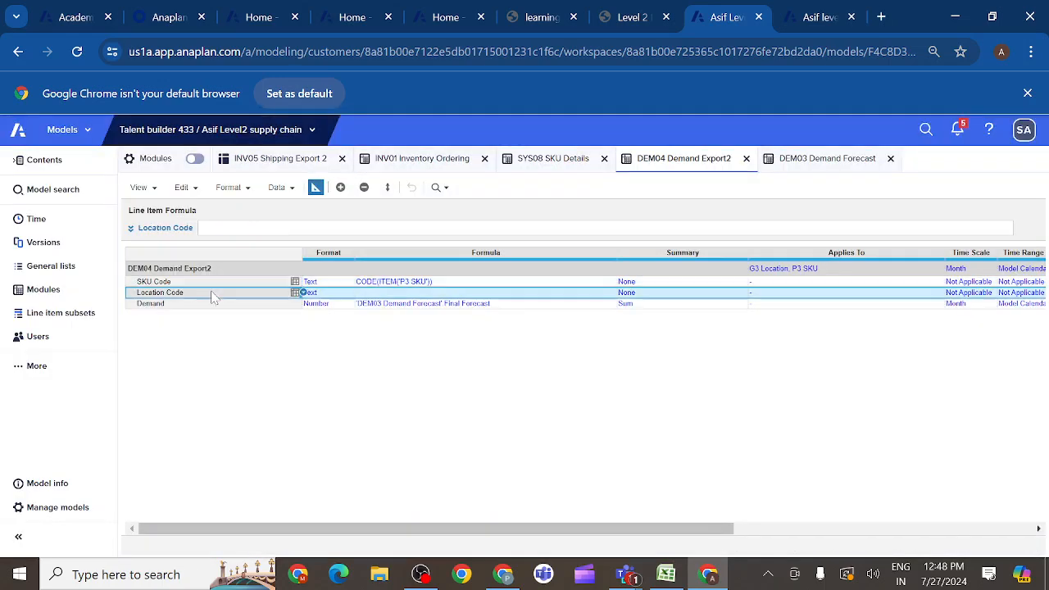
{"action": "left_click", "coordinate": [131, 228]}
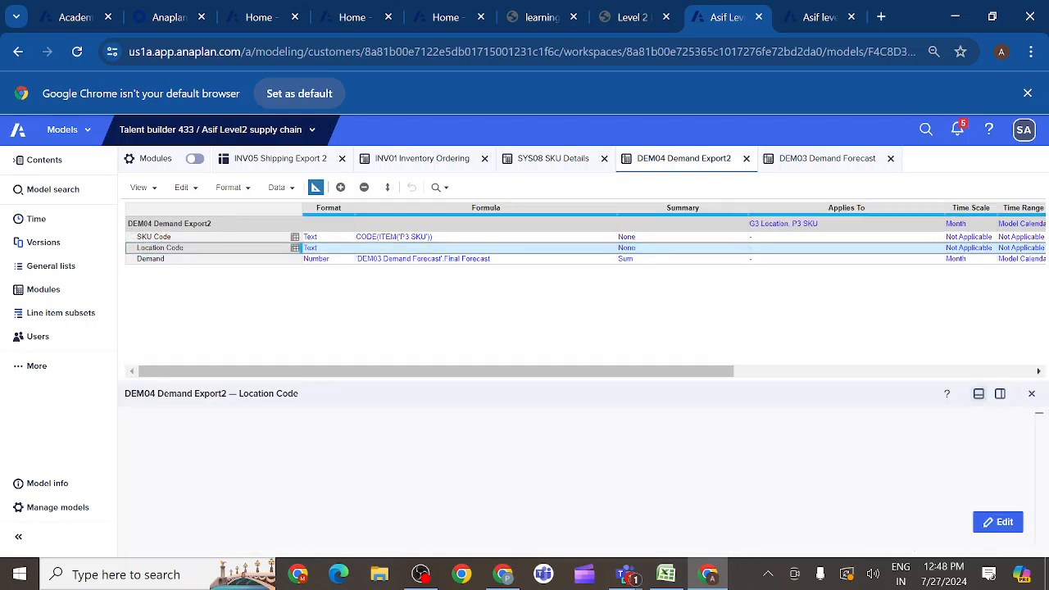
{"action": "left_click", "coordinate": [999, 522]}
{"action": "type", "text": "CPD"}
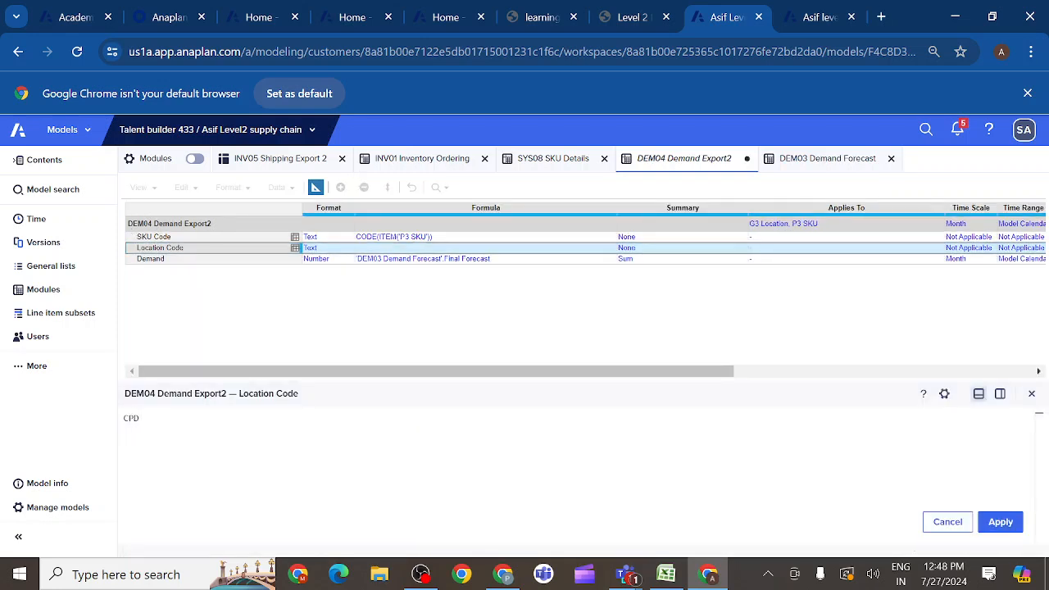
{"action": "key", "text": "BackSpace"}
{"action": "key", "text": "BackSpace"}
{"action": "type", "text": "OD"}
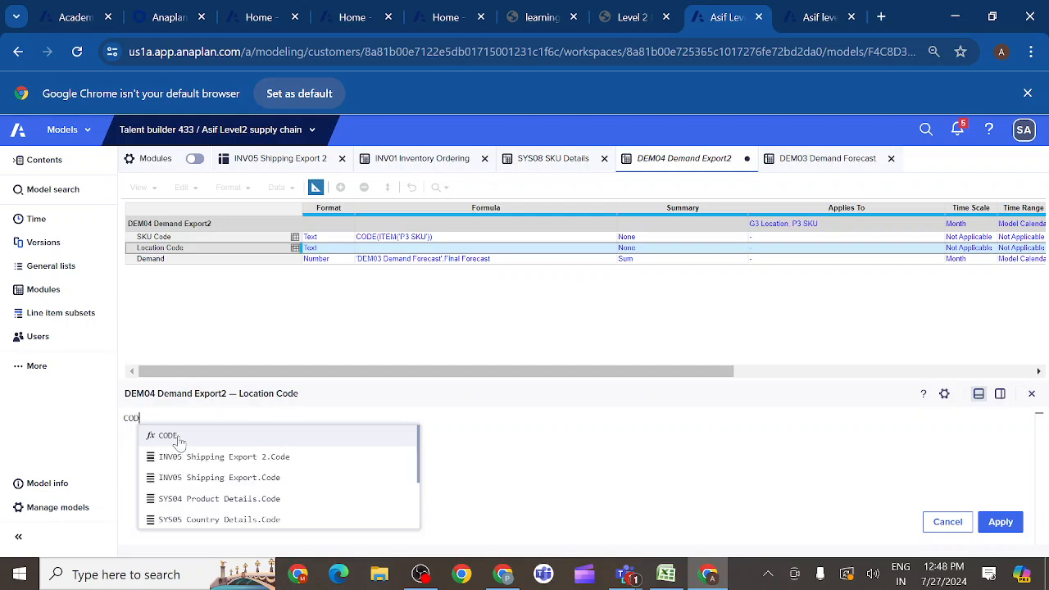
{"action": "type", "text": "E(IT"}
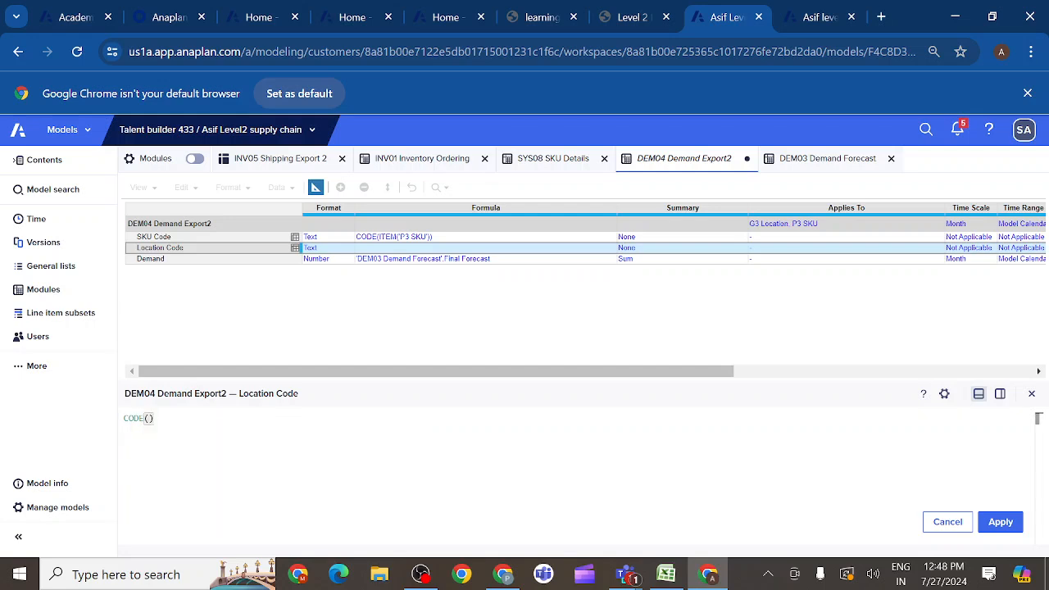
{"action": "type", "text": "R"}
{"action": "key", "text": "BackSpace"}
{"action": "type", "text": "EM"}
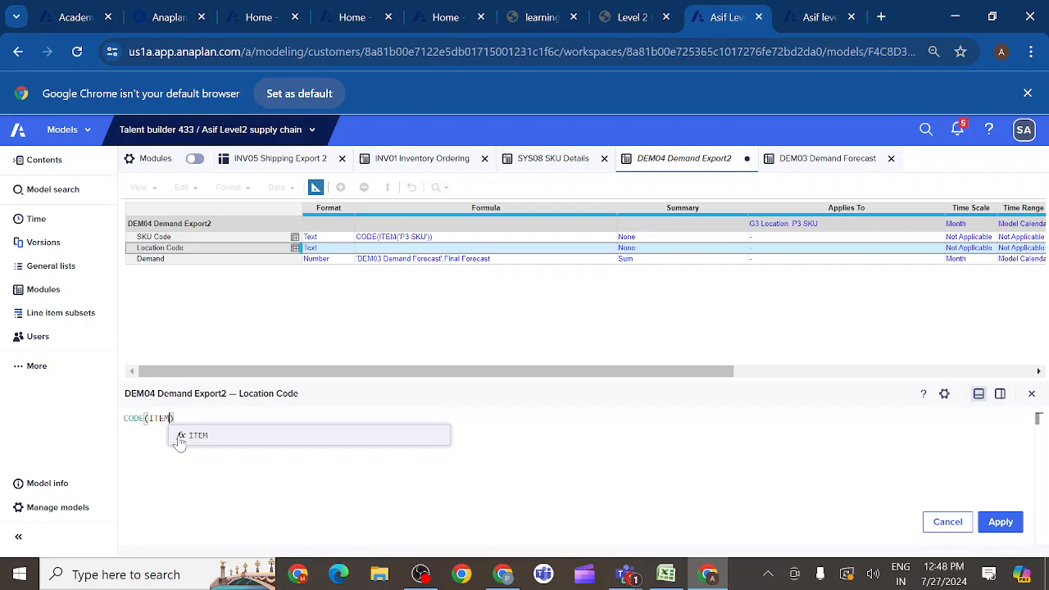
{"action": "type", "text": "("}
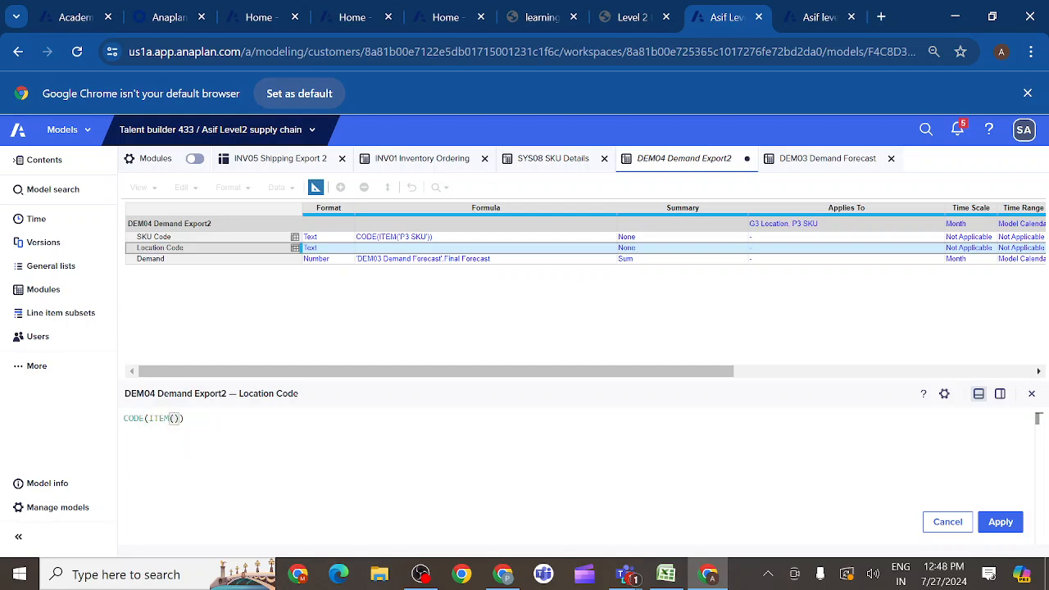
{"action": "type", "text": "G3"}
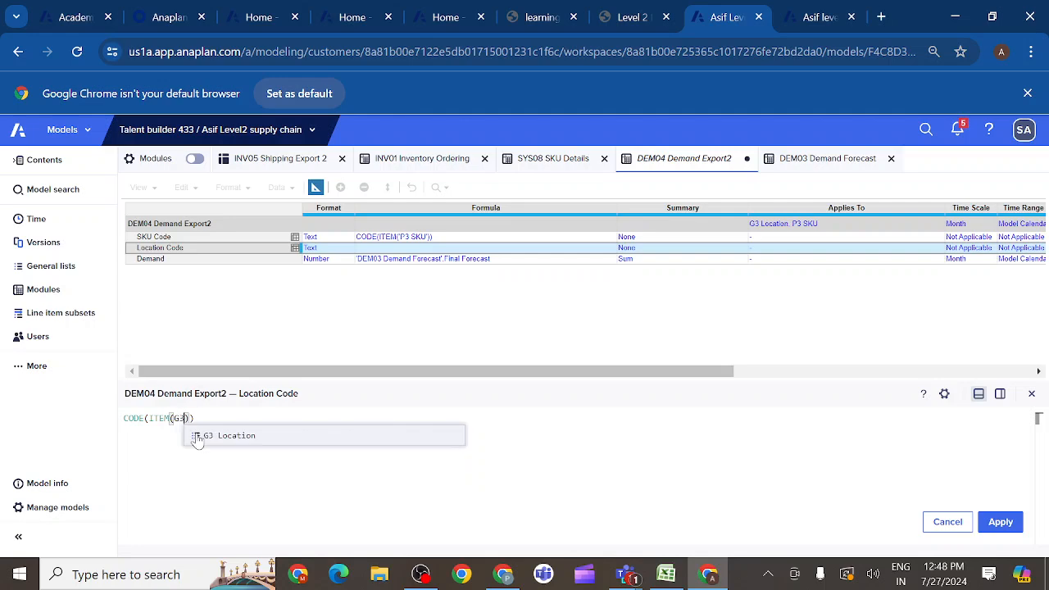
{"action": "left_click", "coordinate": [237, 436]}
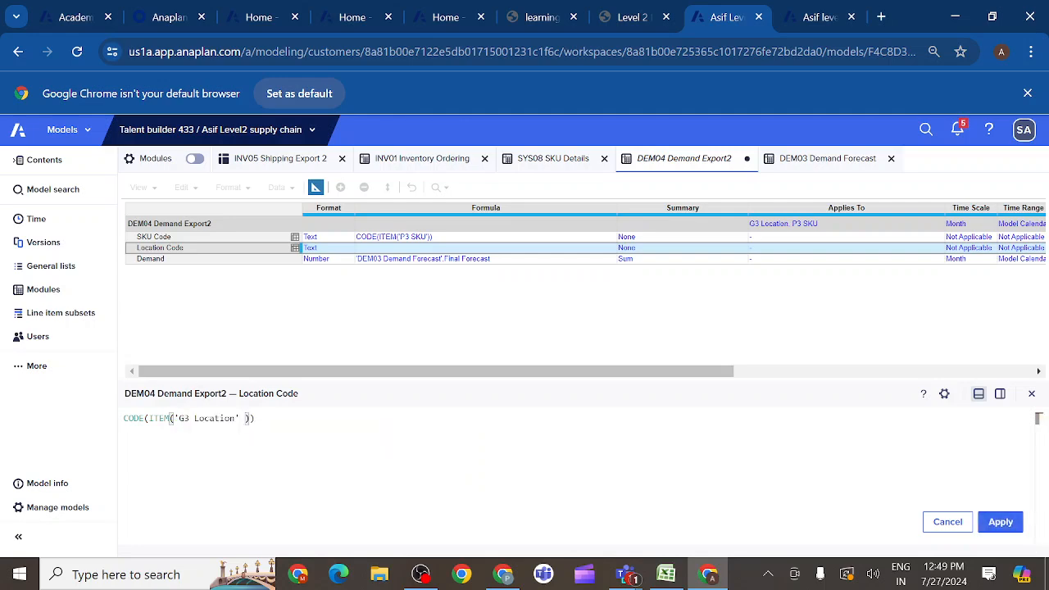
{"action": "left_click", "coordinate": [1000, 522]}
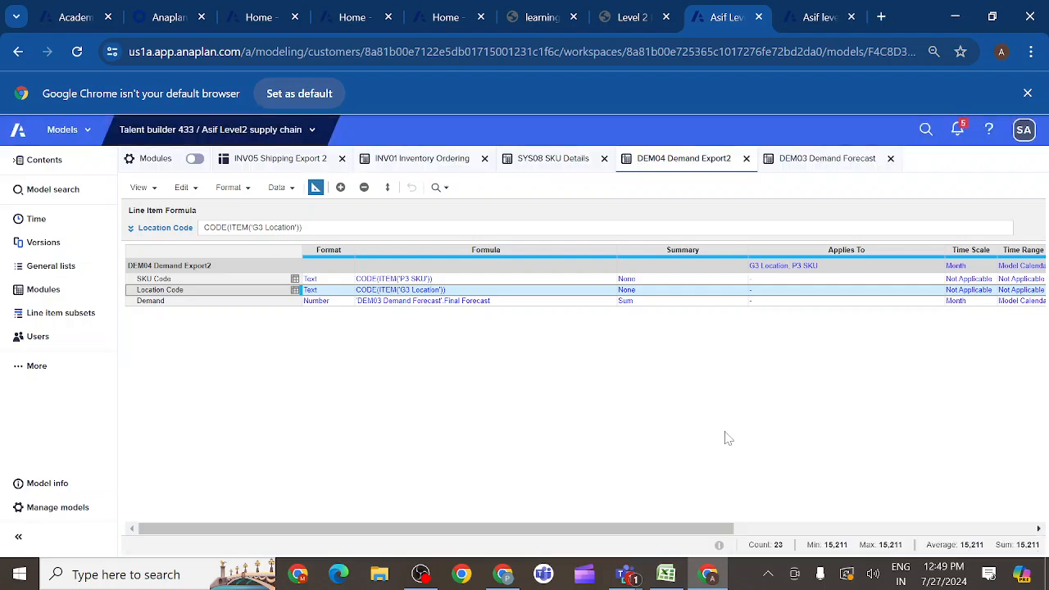
- Check DEM04 Demand Export2 in the regular grid view and review the sample saved view in the Prepare Data Exports activity of the course
{"action": "left_click", "coordinate": [316, 187]}
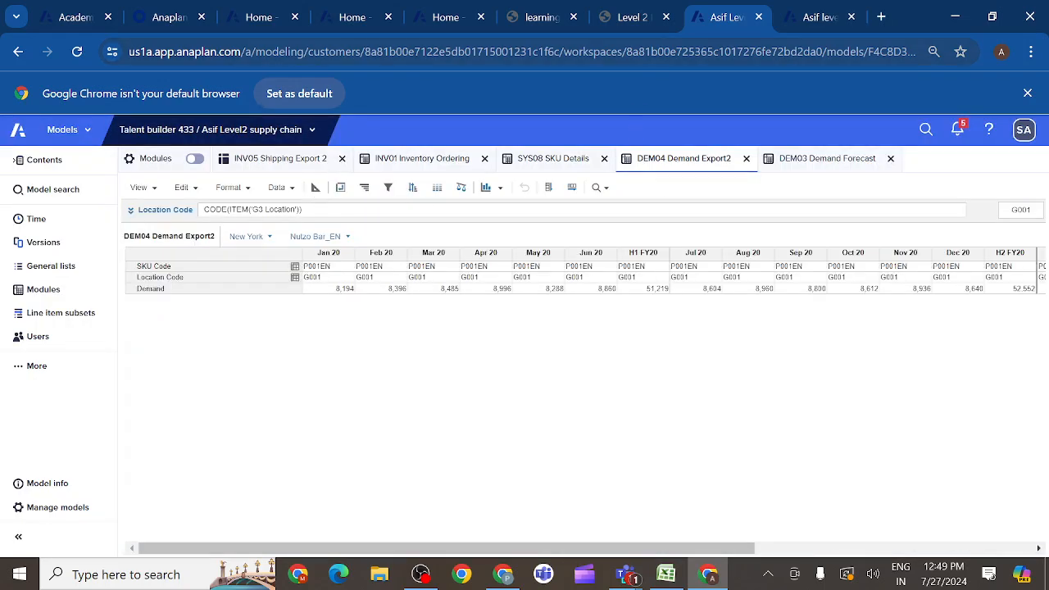
{"action": "left_click", "coordinate": [656, 23]}
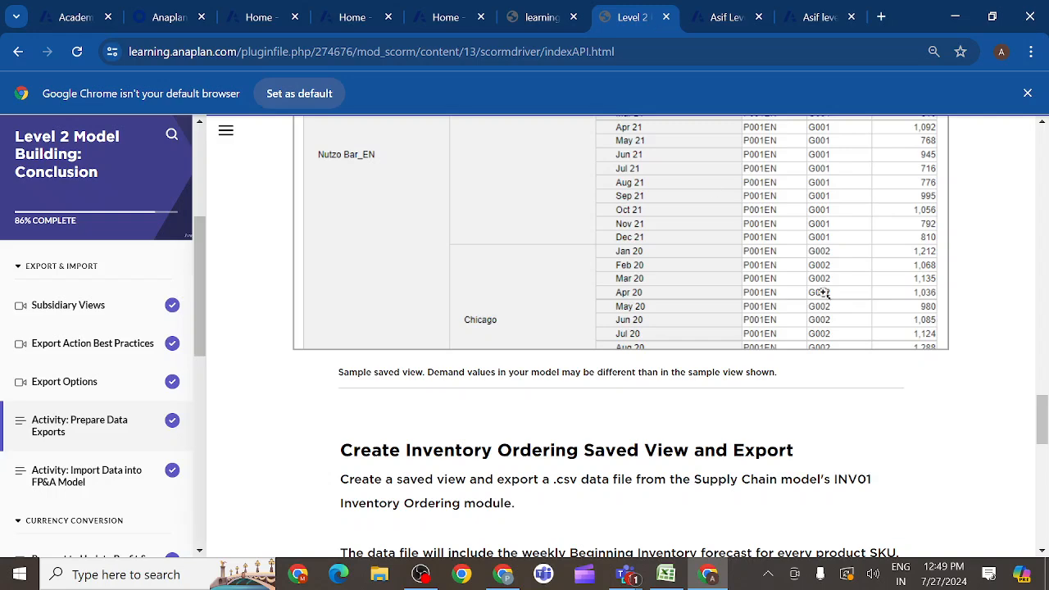
{"action": "left_click_drag", "start_coordinate": [1041, 423], "coordinate": [1040, 379]}
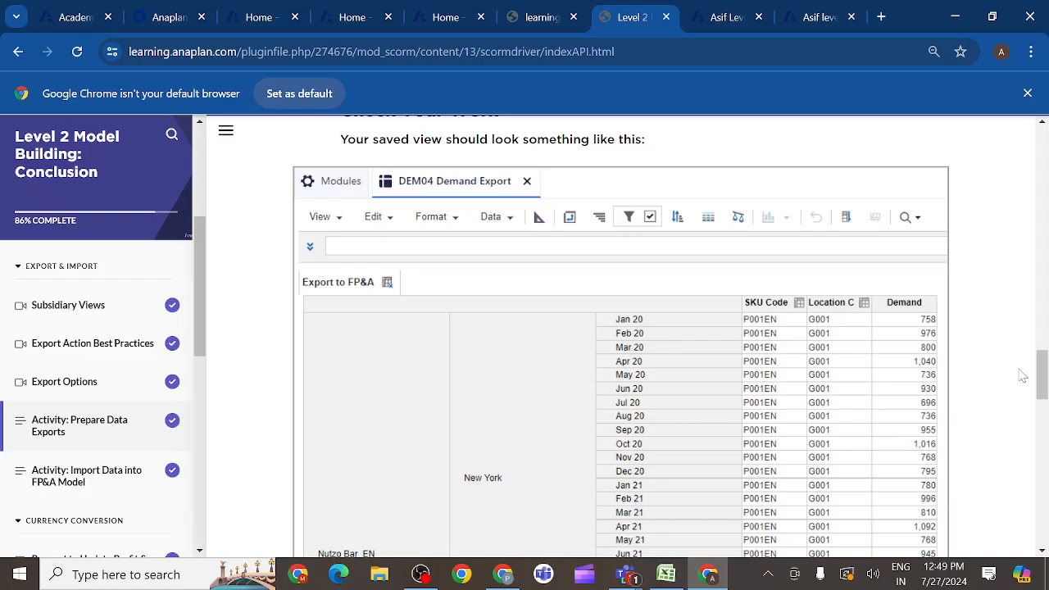
- Return to the supply chain model and save the DEM04 Demand Export2 view as Export TO FP&A
{"action": "left_click", "coordinate": [723, 16]}
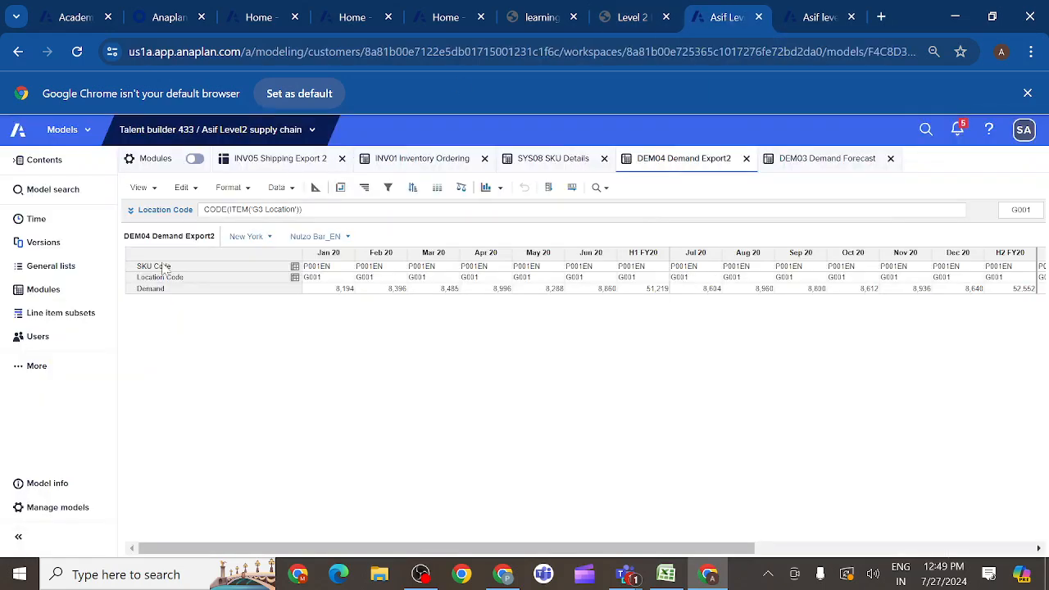
{"action": "left_click", "coordinate": [155, 191]}
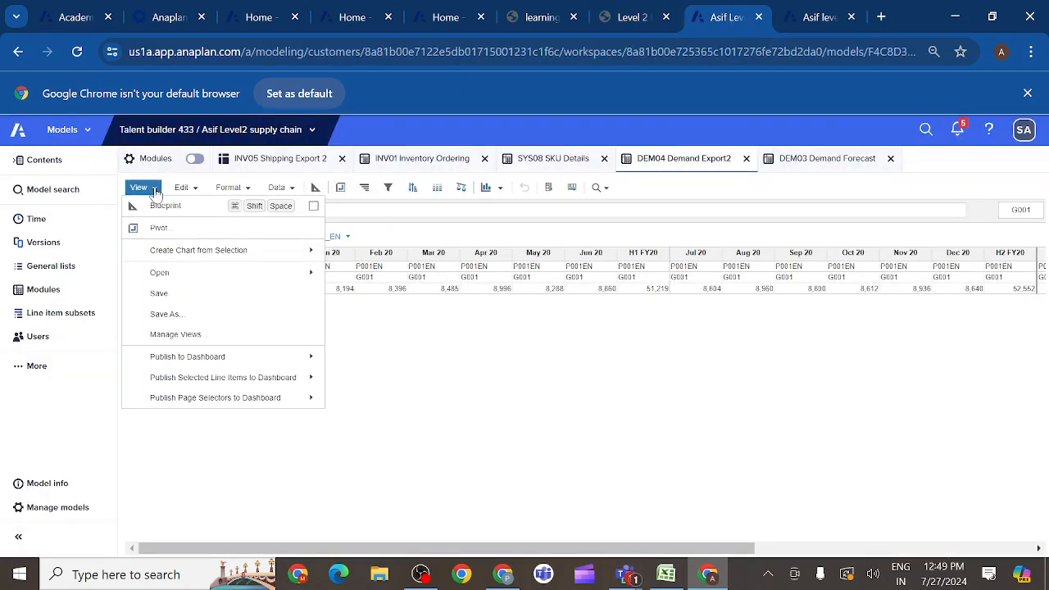
{"action": "left_click", "coordinate": [189, 319]}
{"action": "key", "text": "BackSpace"}
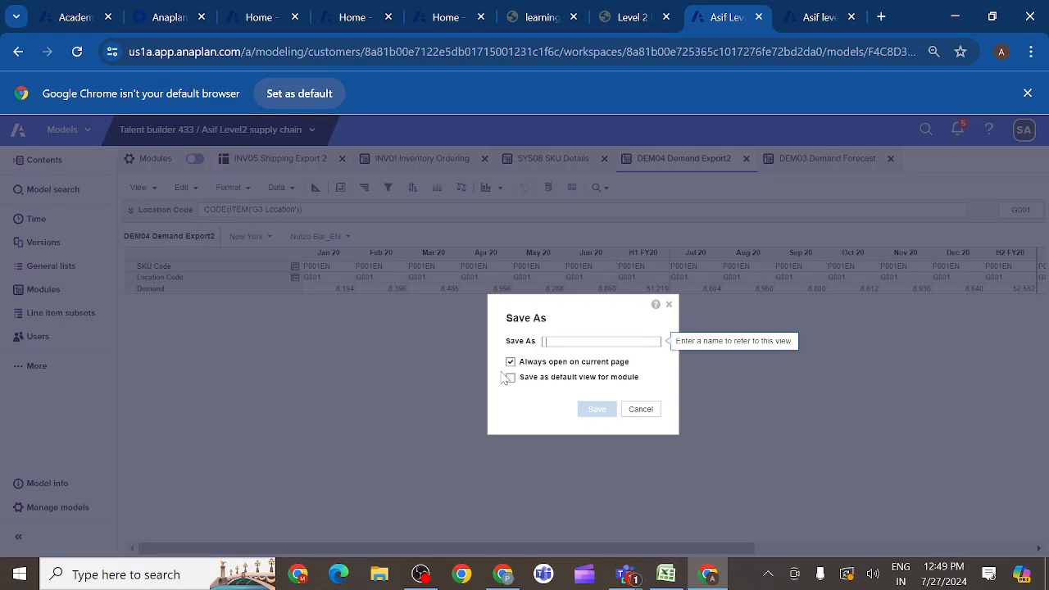
{"action": "type", "text": "D"}
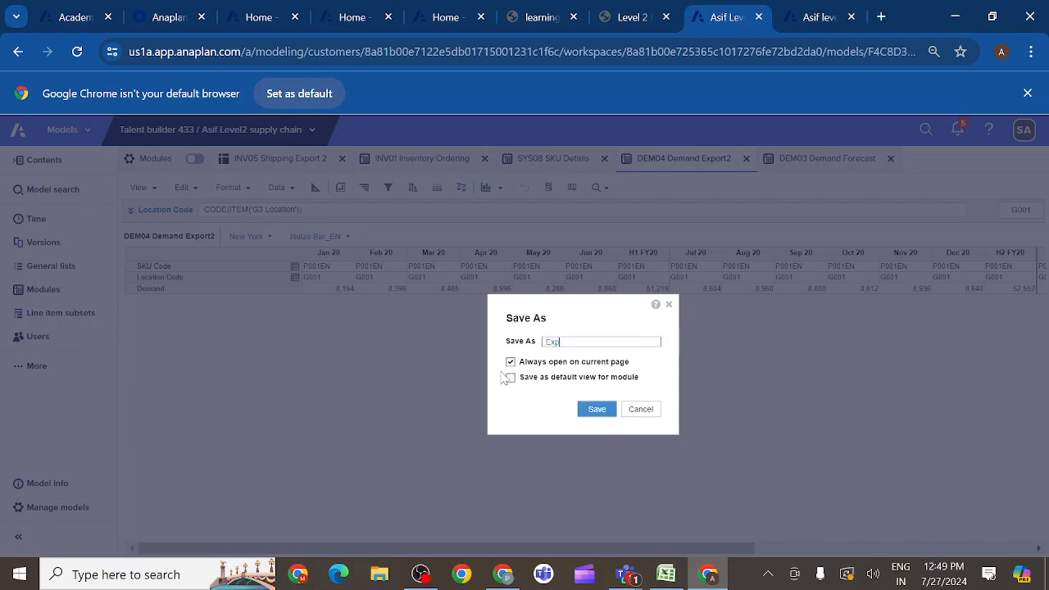
{"action": "type", "text": "ort TO FP&A"}
{"action": "left_click", "coordinate": [594, 412]}
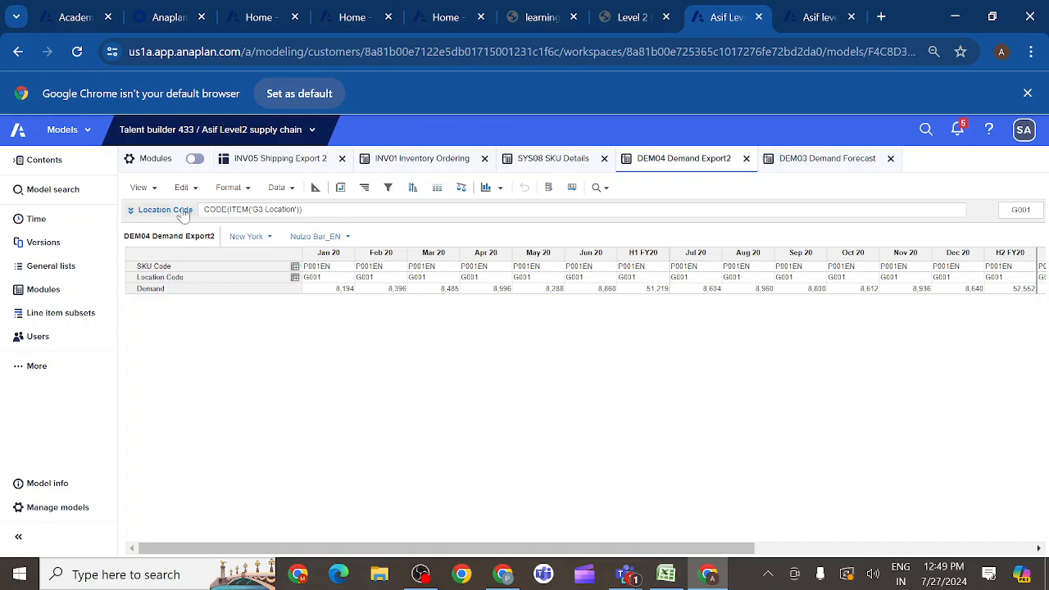
{"action": "left_click", "coordinate": [153, 191]}
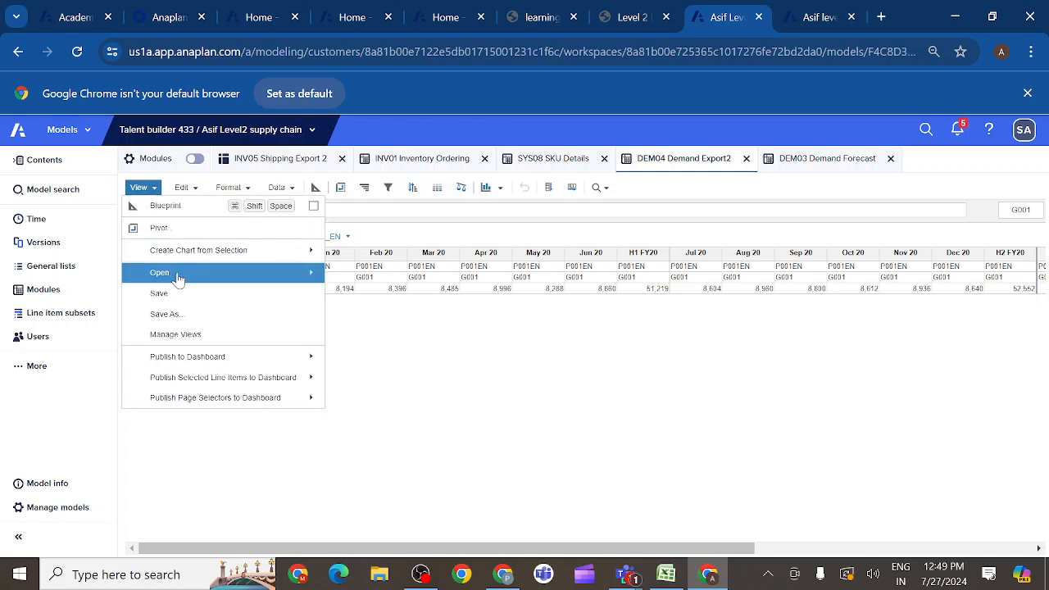
{"action": "left_click", "coordinate": [354, 293]}
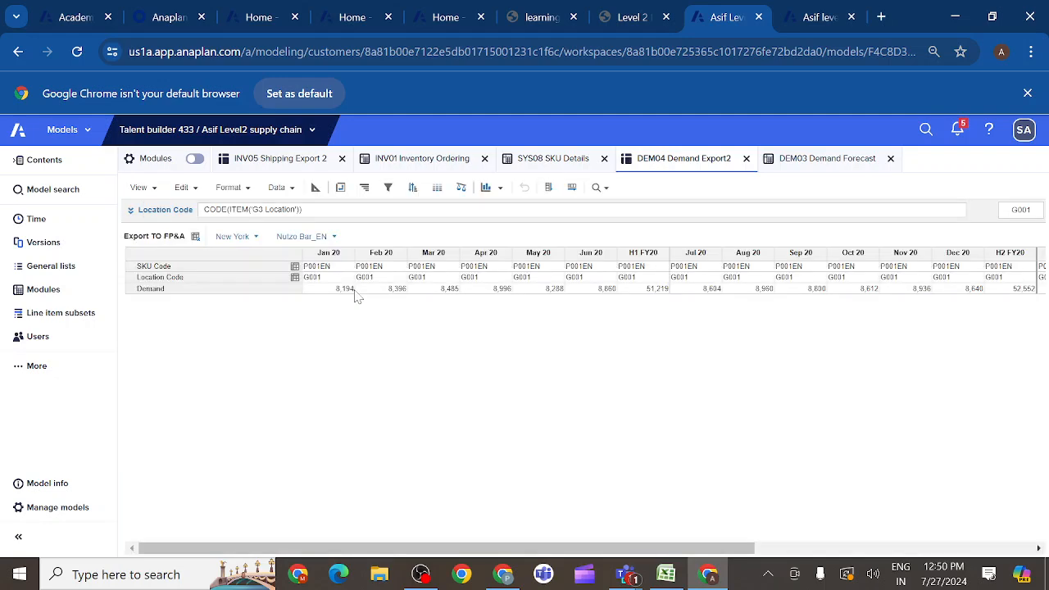
- Pivot the Export TO FP&A view with Line Items in columns and P3 SKU, G3 Location and Time in rows
{"action": "left_click", "coordinate": [340, 188]}
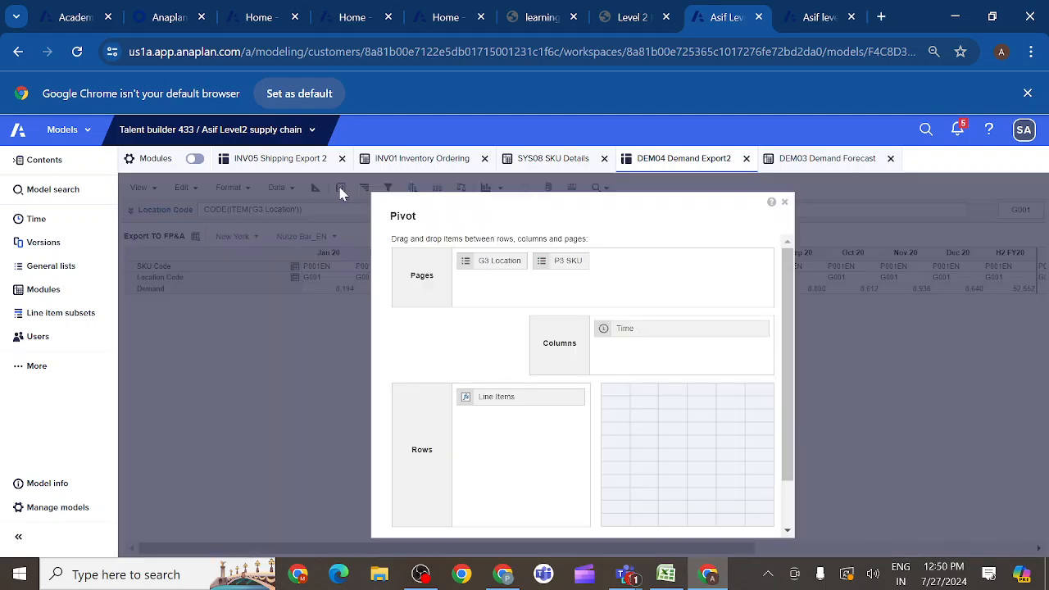
{"action": "left_click_drag", "start_coordinate": [482, 400], "coordinate": [631, 365]}
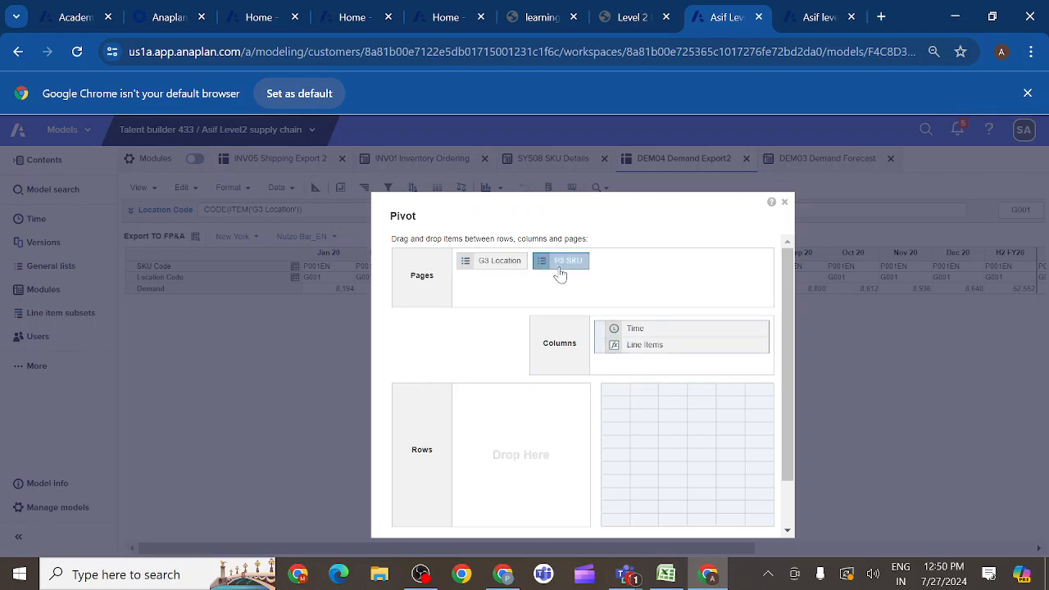
{"action": "left_click_drag", "start_coordinate": [562, 273], "coordinate": [491, 410]}
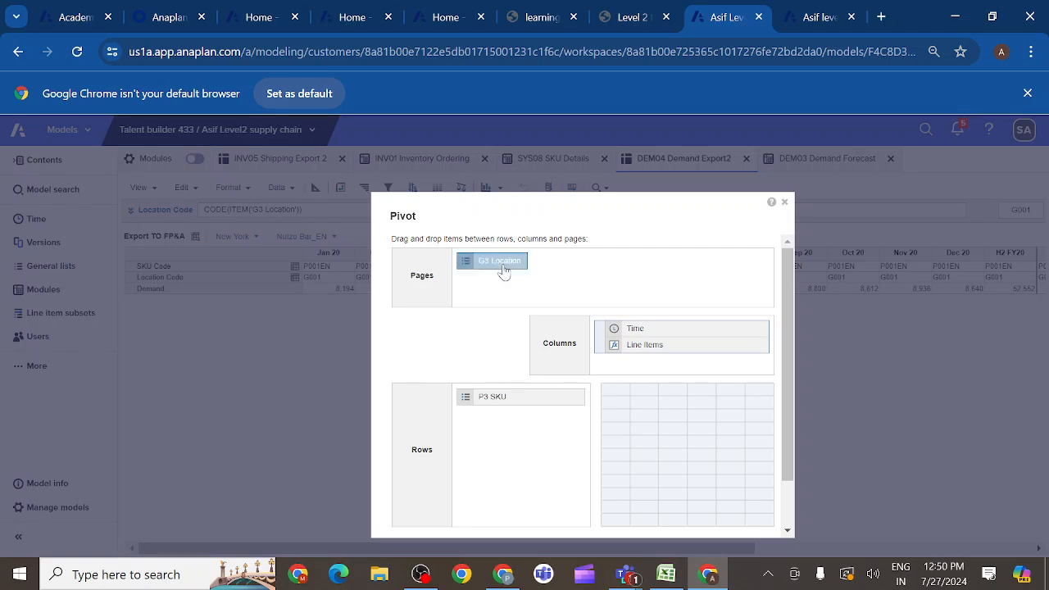
{"action": "left_click_drag", "start_coordinate": [503, 274], "coordinate": [487, 441]}
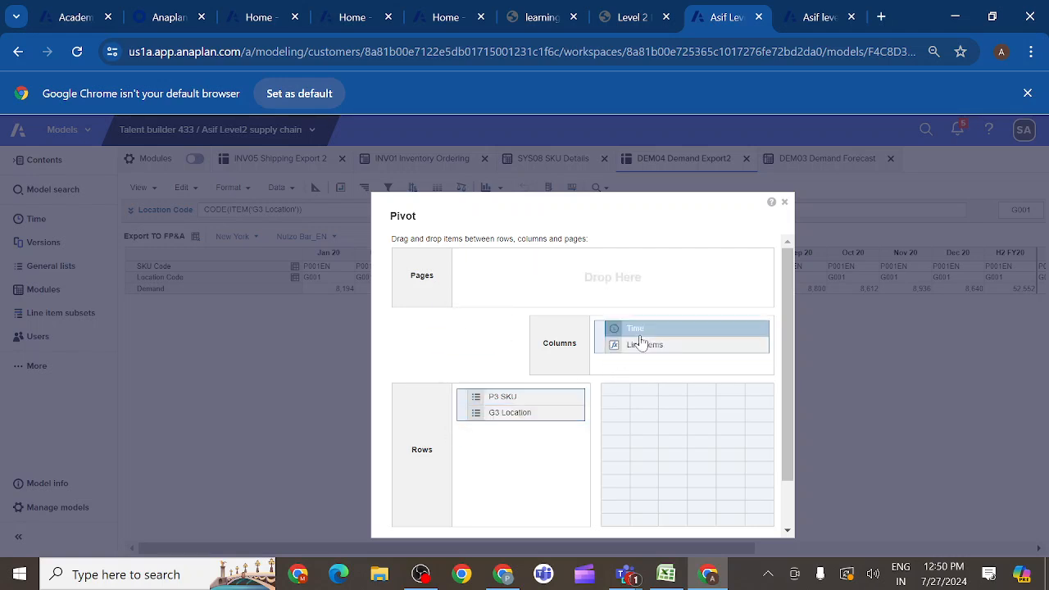
{"action": "left_click_drag", "start_coordinate": [636, 330], "coordinate": [495, 458]}
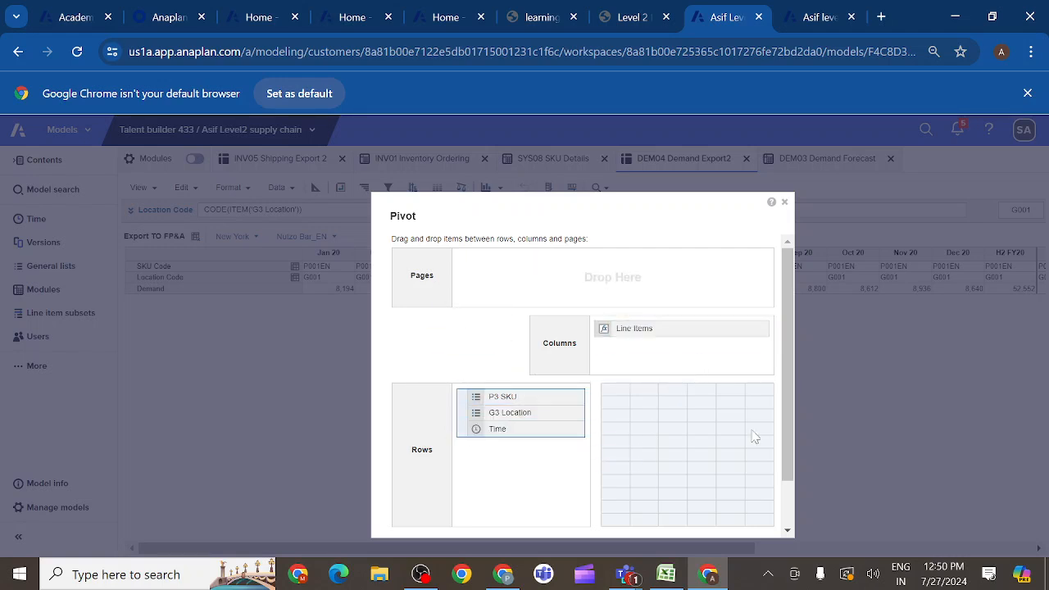
{"action": "left_click_drag", "start_coordinate": [784, 437], "coordinate": [780, 519]}
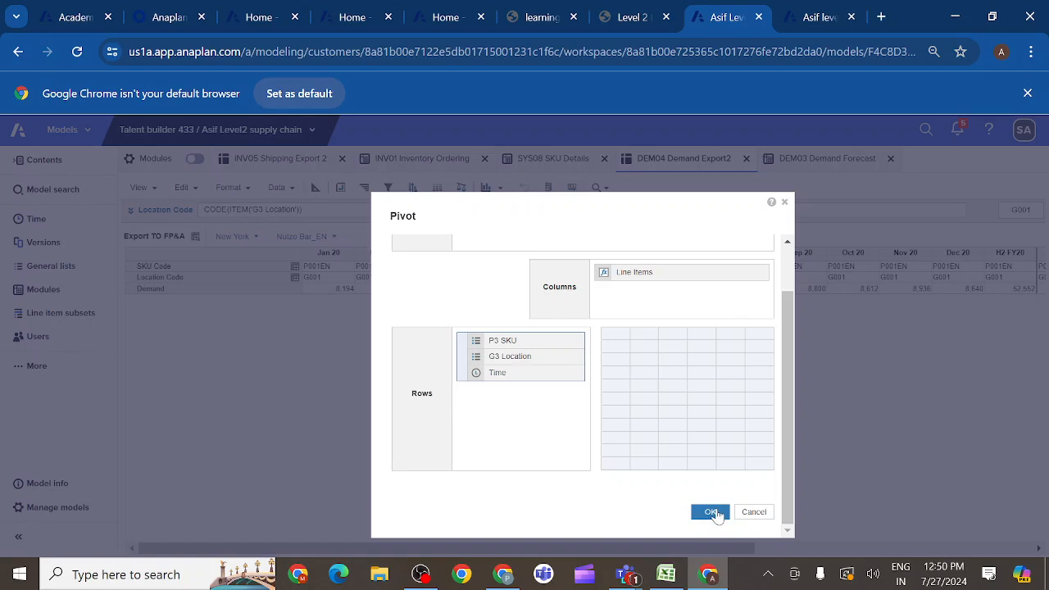
{"action": "left_click", "coordinate": [716, 514]}
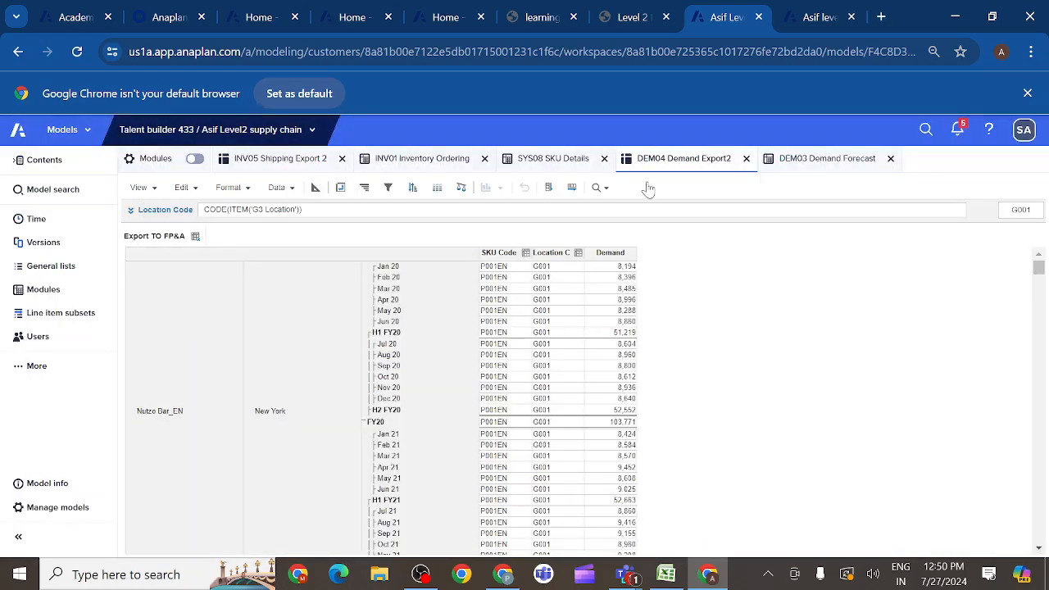
- Compare the pivoted view's layout with the course activity's DEM04 Demand Export sample, and return to the model
{"action": "left_click", "coordinate": [653, 16]}
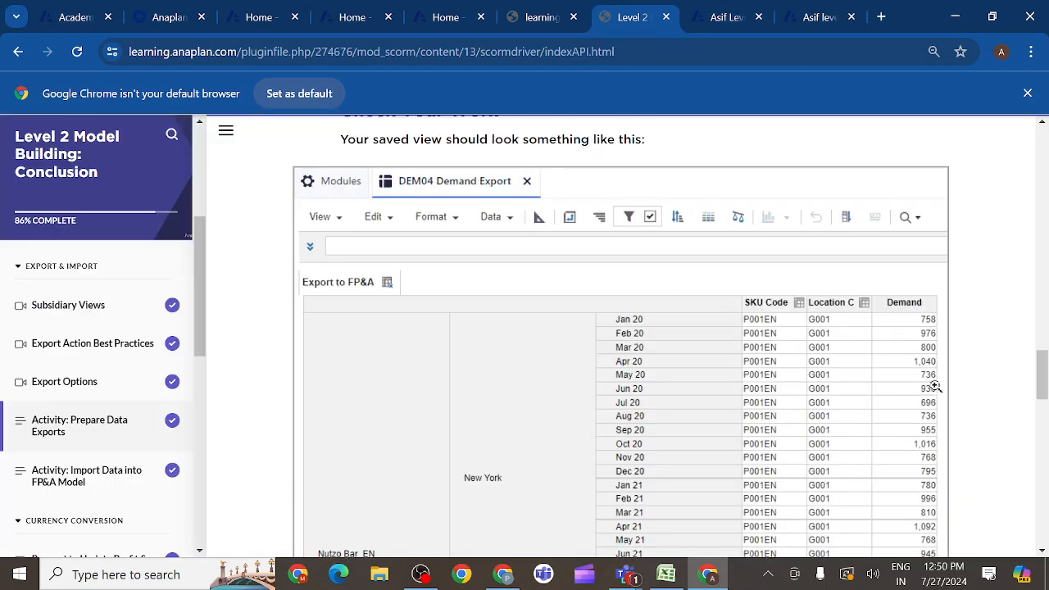
{"action": "mouse_move", "coordinate": [1044, 384]}
{"action": "left_mouse_down"}
{"action": "mouse_move", "coordinate": [1042, 291]}
{"action": "mouse_move", "coordinate": [1039, 413]}
{"action": "mouse_move", "coordinate": [1036, 388]}
{"action": "left_mouse_up"}
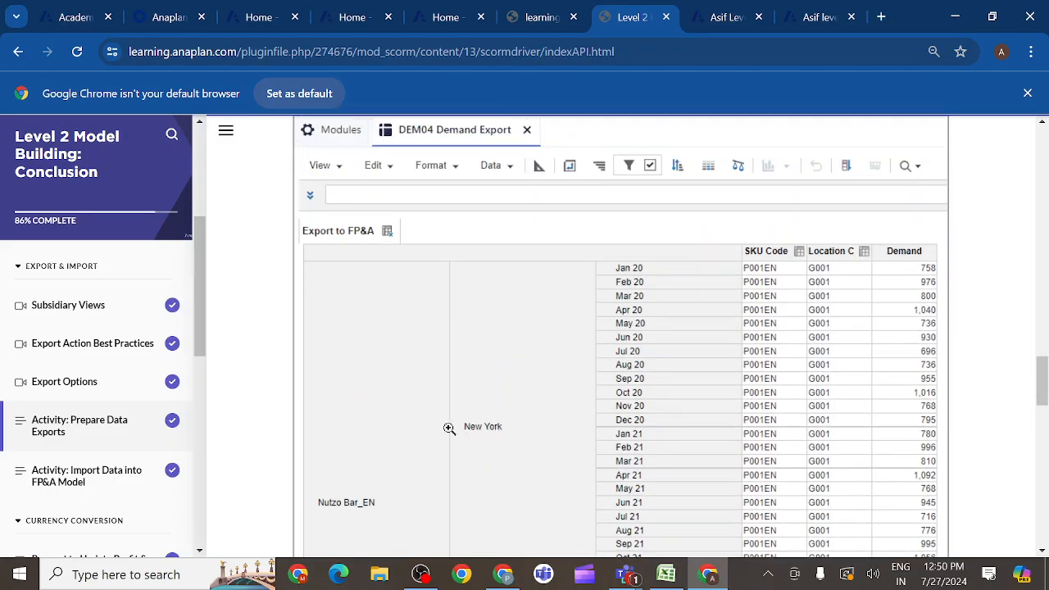
{"action": "left_click", "coordinate": [724, 18]}
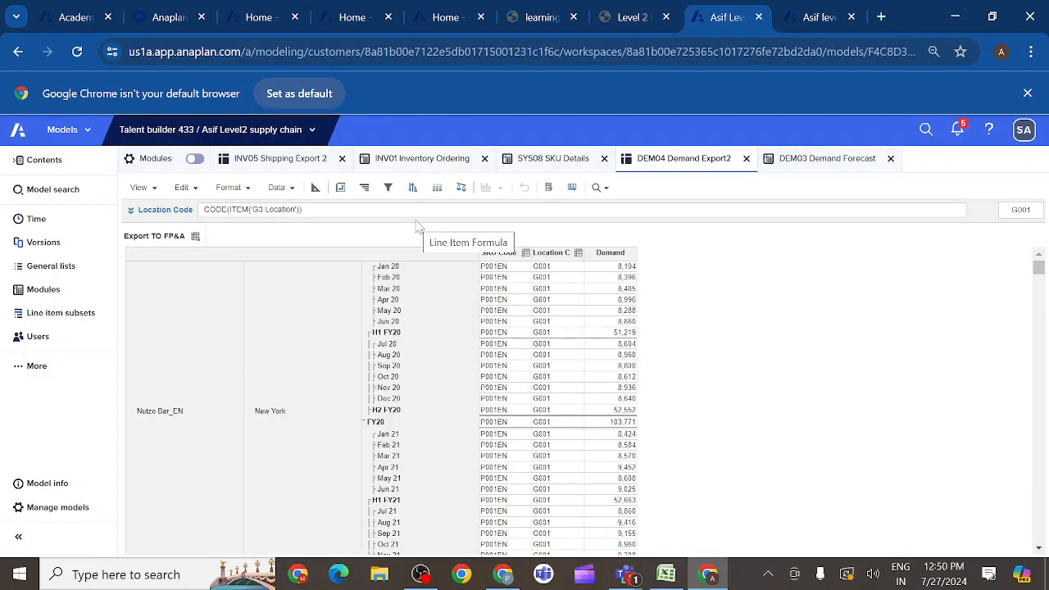
- Limit the product rows of the Export TO FP&A view to the P3 SKU level, leaving out P1 Product Family and P2 Products
{"action": "left_click", "coordinate": [179, 262]}
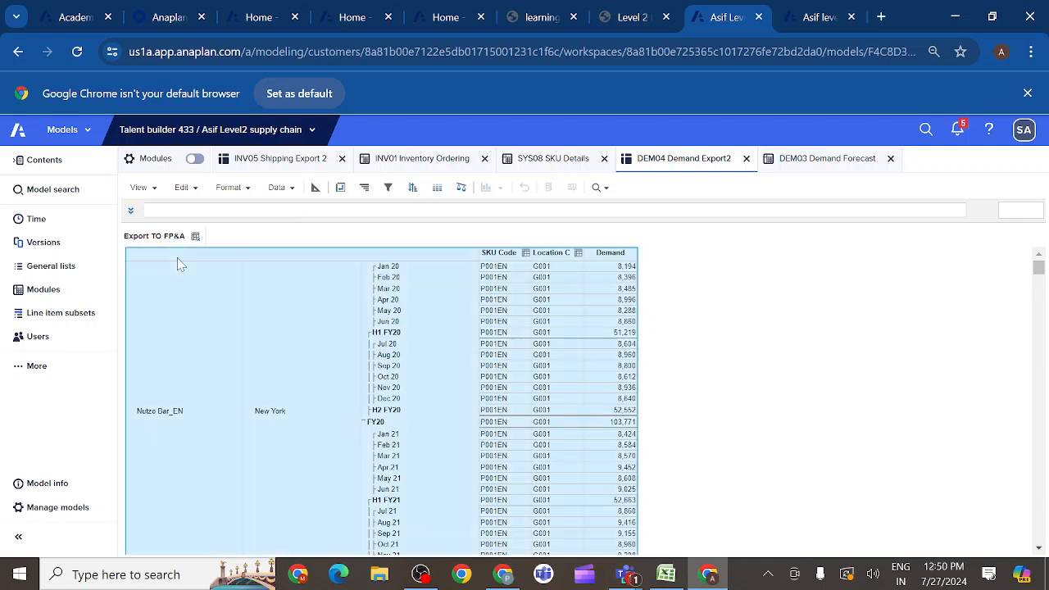
{"action": "right_click", "coordinate": [193, 338]}
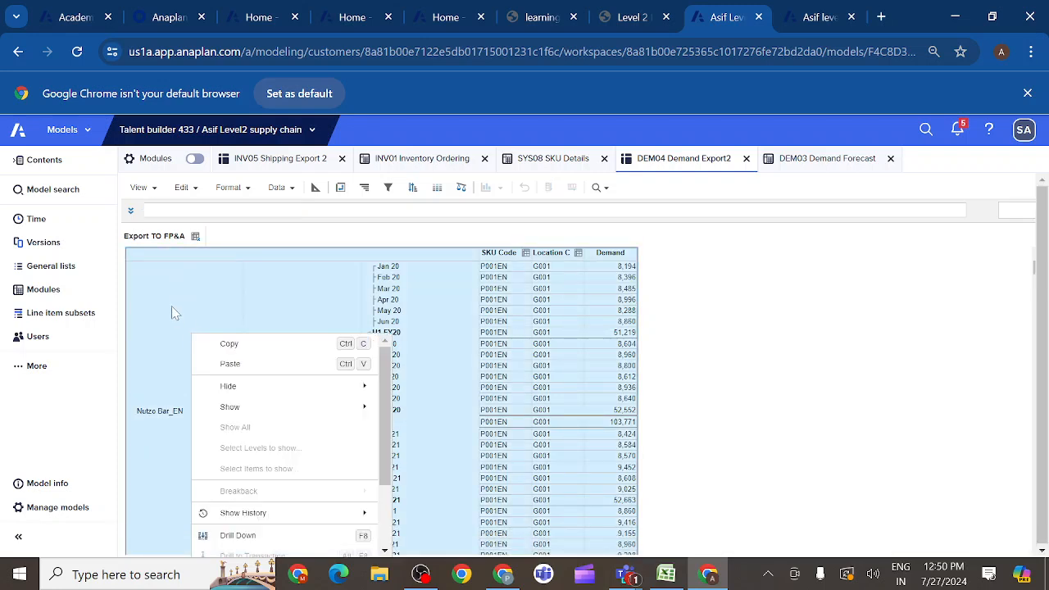
{"action": "left_click", "coordinate": [172, 306]}
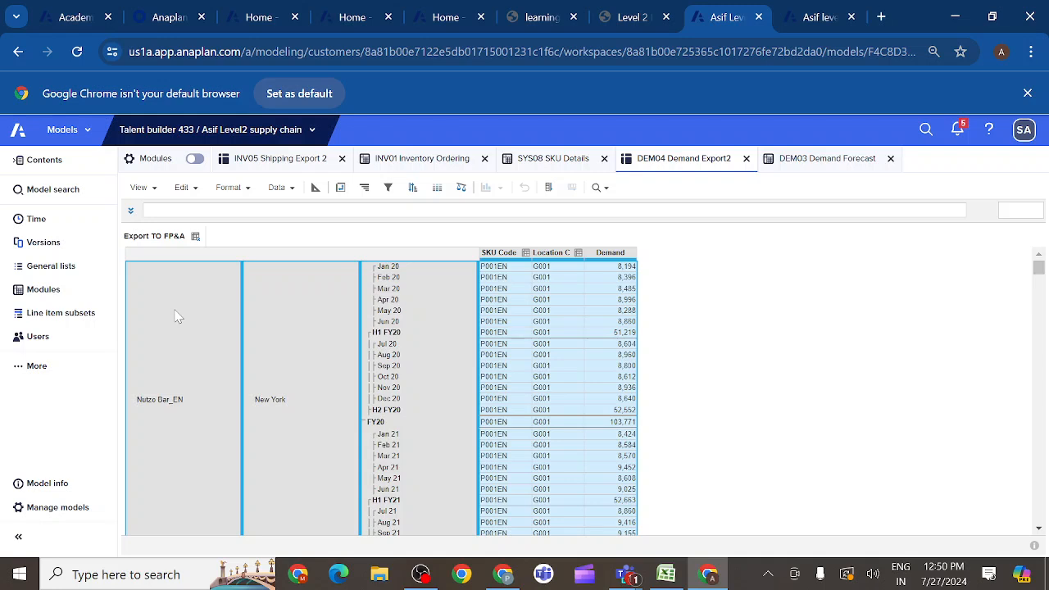
{"action": "right_click", "coordinate": [179, 317]}
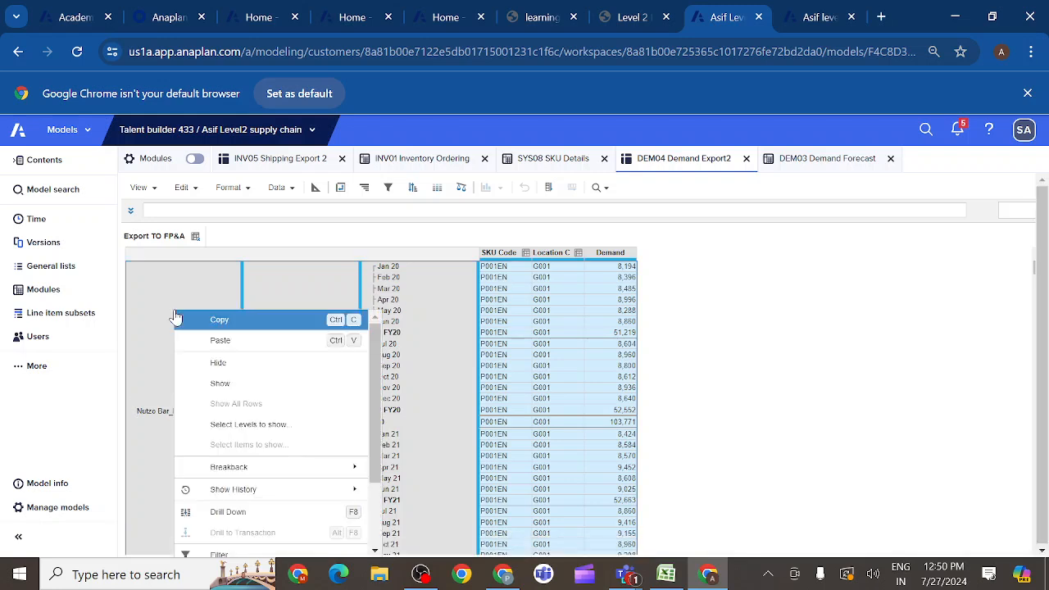
{"action": "left_click", "coordinate": [221, 424]}
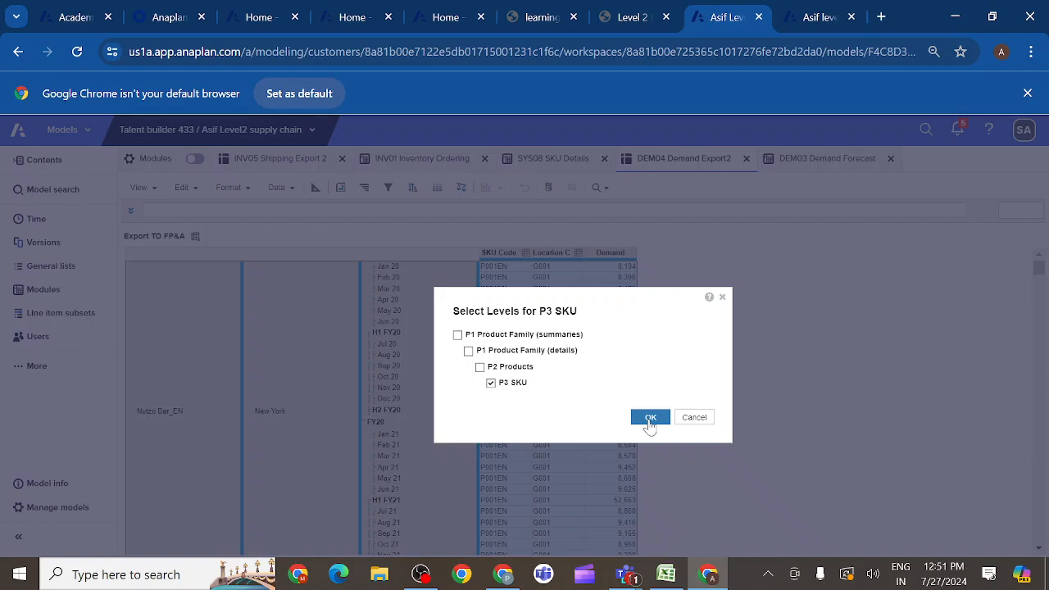
{"action": "left_click", "coordinate": [650, 418]}
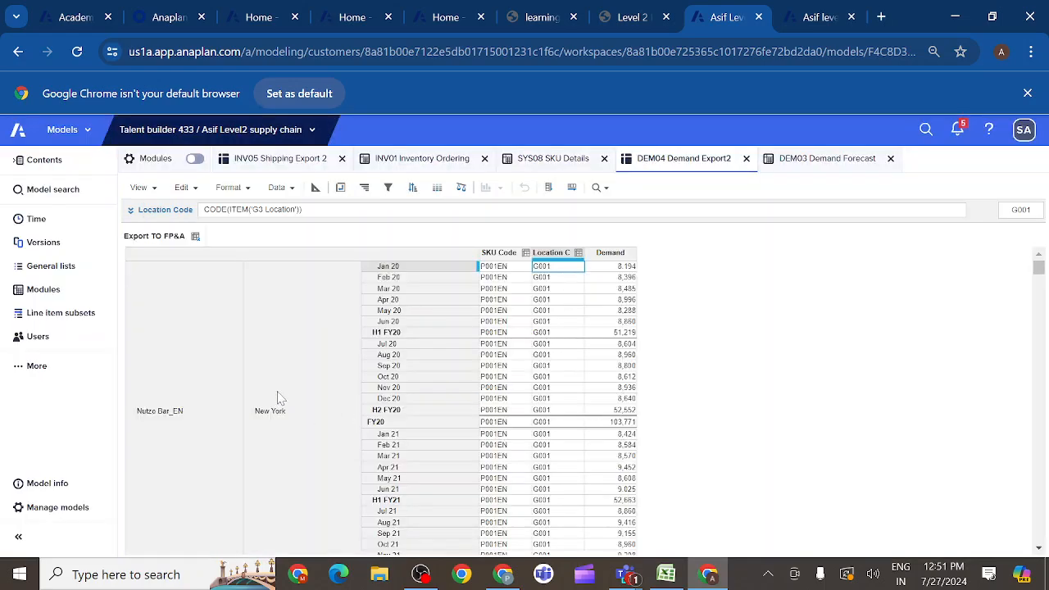
- Limit the location rows of the view to the G3 Location level, leaving out the G1 Region and G2 Country levels
{"action": "left_click", "coordinate": [282, 380]}
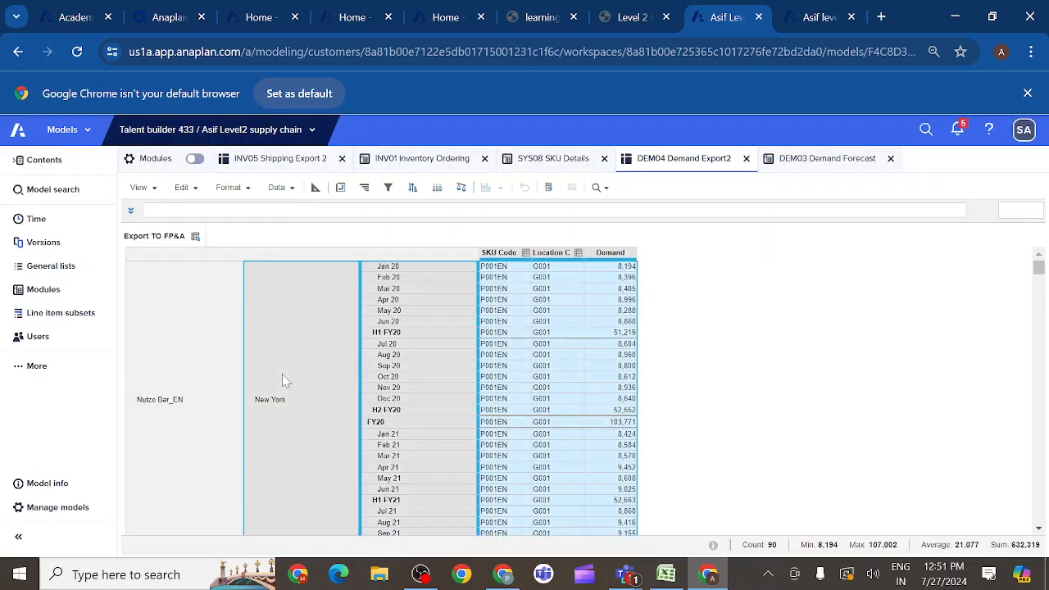
{"action": "right_click", "coordinate": [282, 377]}
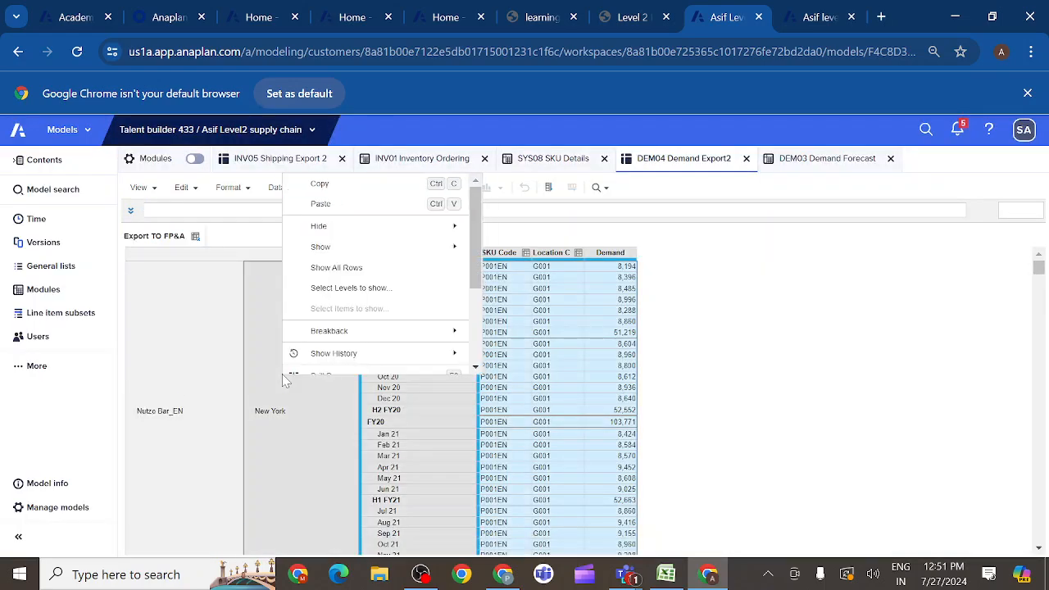
{"action": "left_click", "coordinate": [346, 293]}
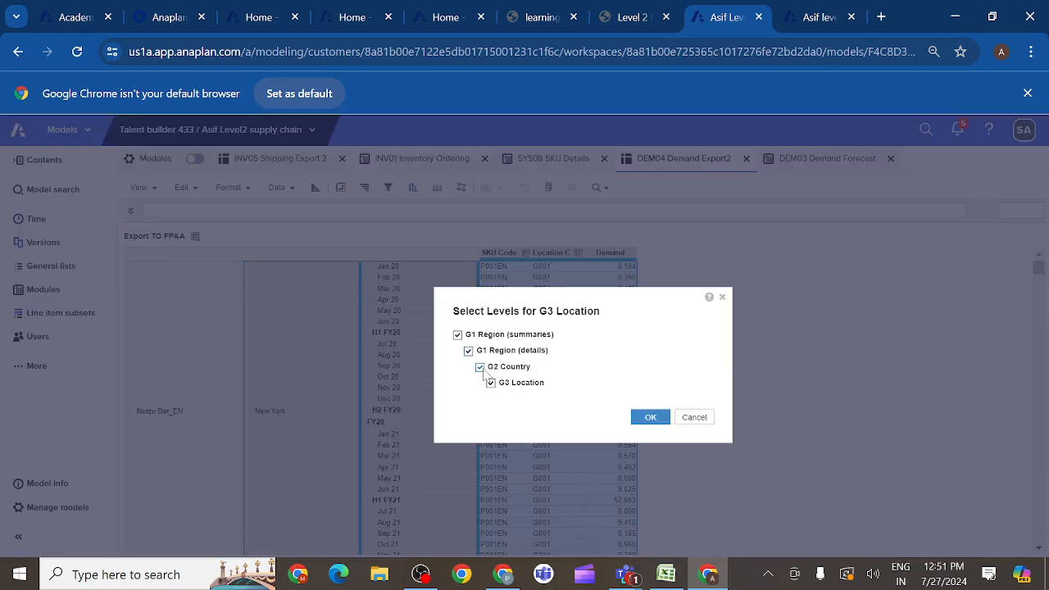
{"action": "left_click", "coordinate": [469, 351]}
{"action": "left_click", "coordinate": [652, 420]}
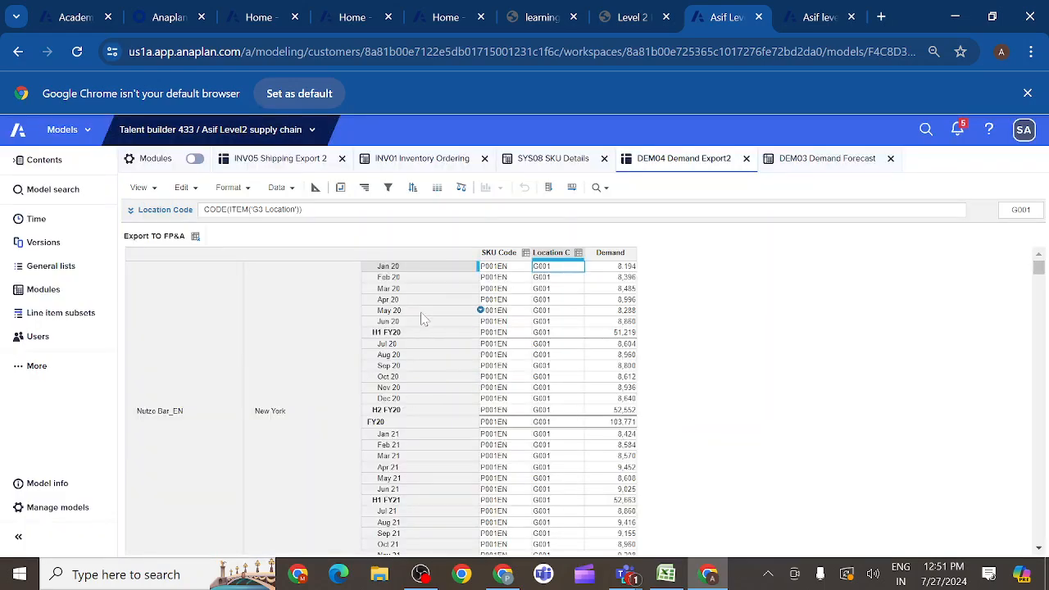
- Filter the P3 SKU / G3 Location / Time rows to where SYS00 Time Settings by Month: Months Only Filter is equal to true
{"action": "left_click", "coordinate": [400, 268]}
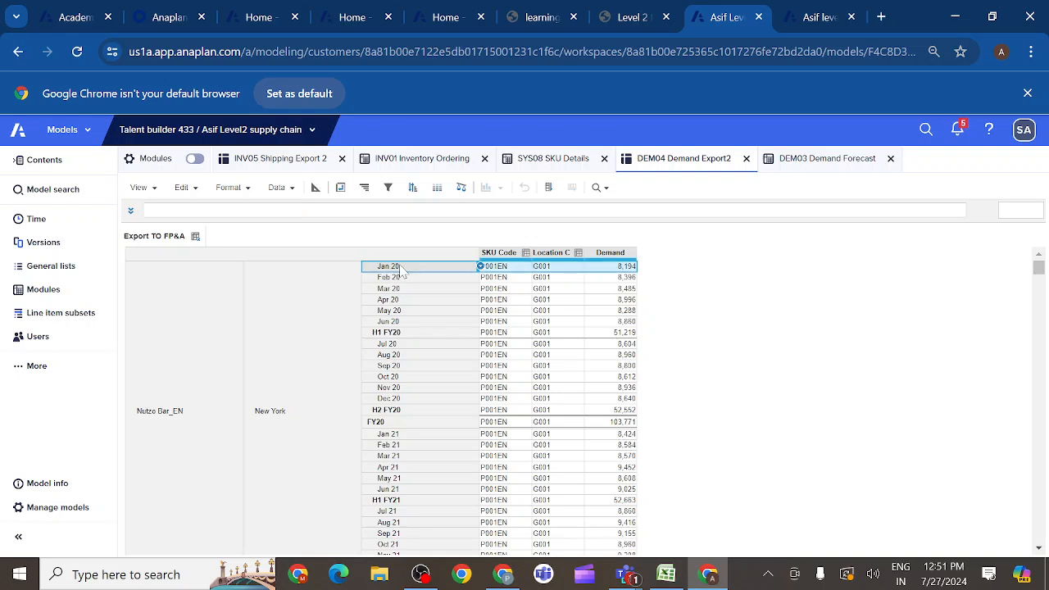
{"action": "left_click", "coordinate": [388, 187]}
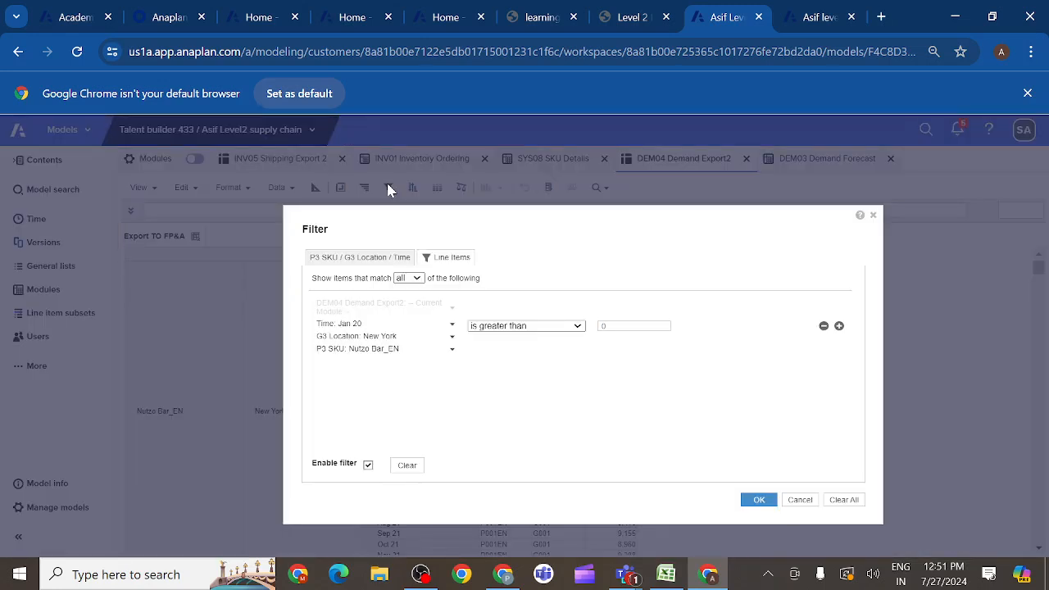
{"action": "left_click", "coordinate": [378, 260]}
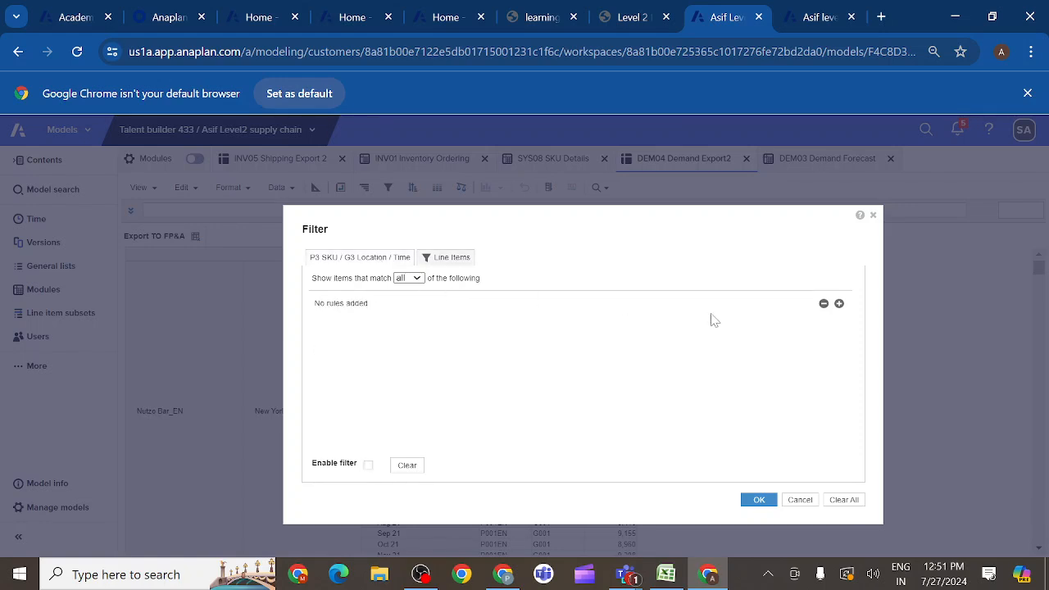
{"action": "left_click", "coordinate": [839, 304]}
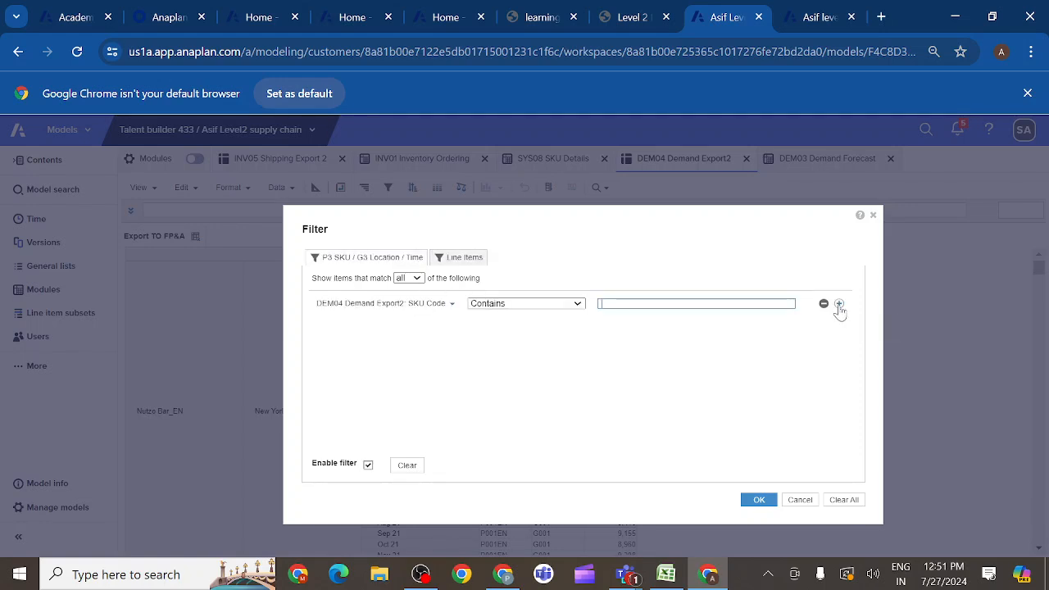
{"action": "left_click", "coordinate": [452, 310]}
{"action": "scroll", "coordinate": [400, 405], "scroll_direction": "down", "scroll_amount": 5}
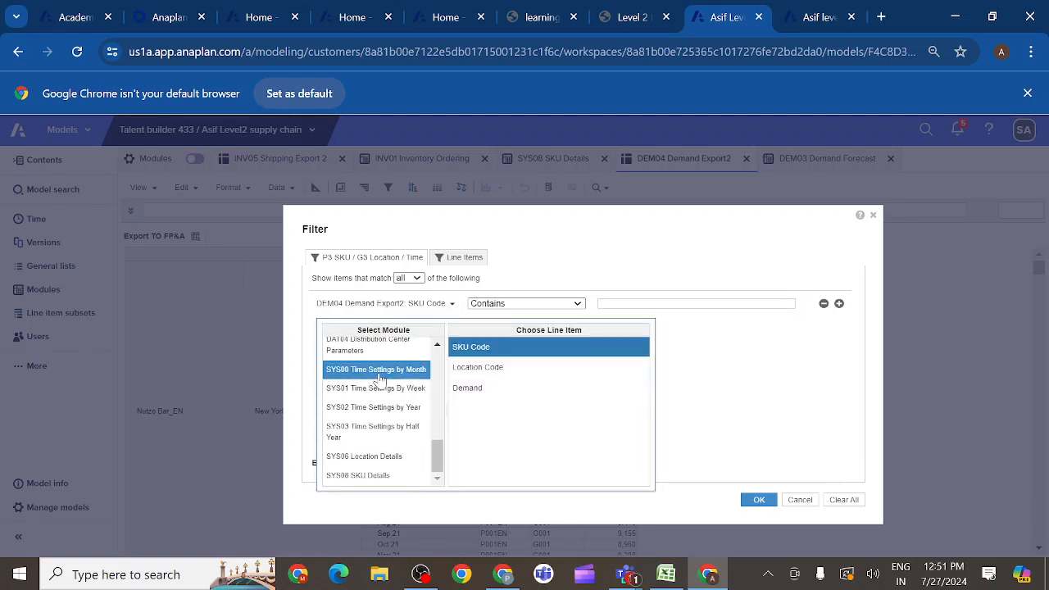
{"action": "left_click", "coordinate": [379, 373]}
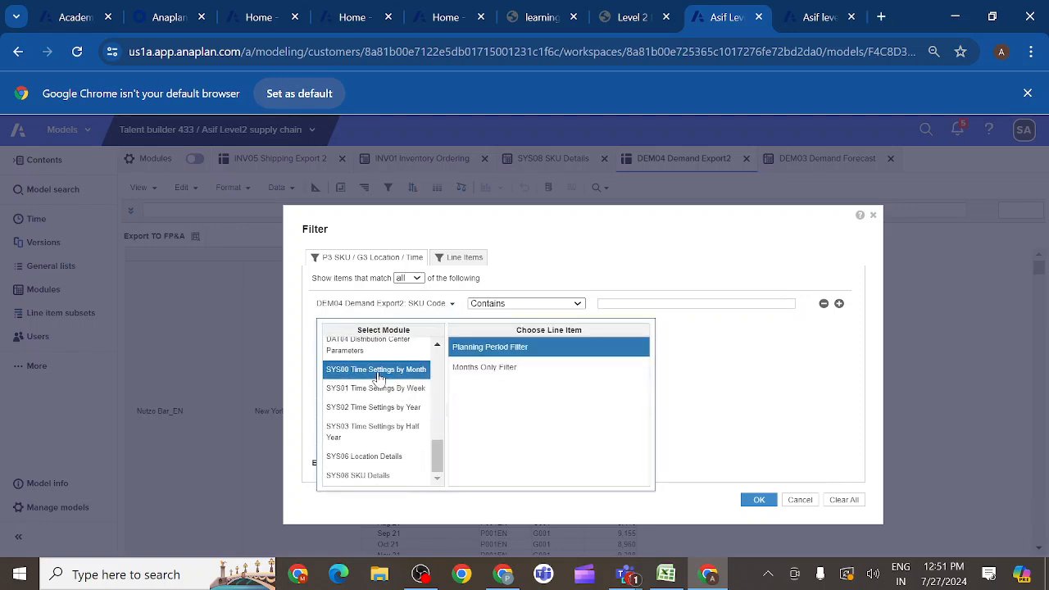
{"action": "left_click", "coordinate": [484, 373]}
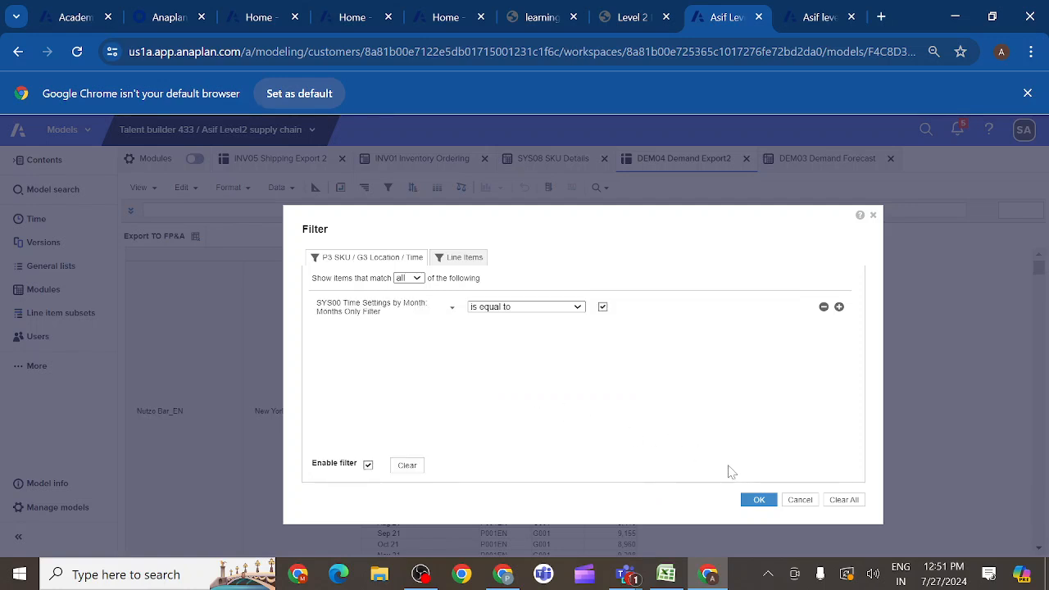
{"action": "left_click", "coordinate": [758, 502]}
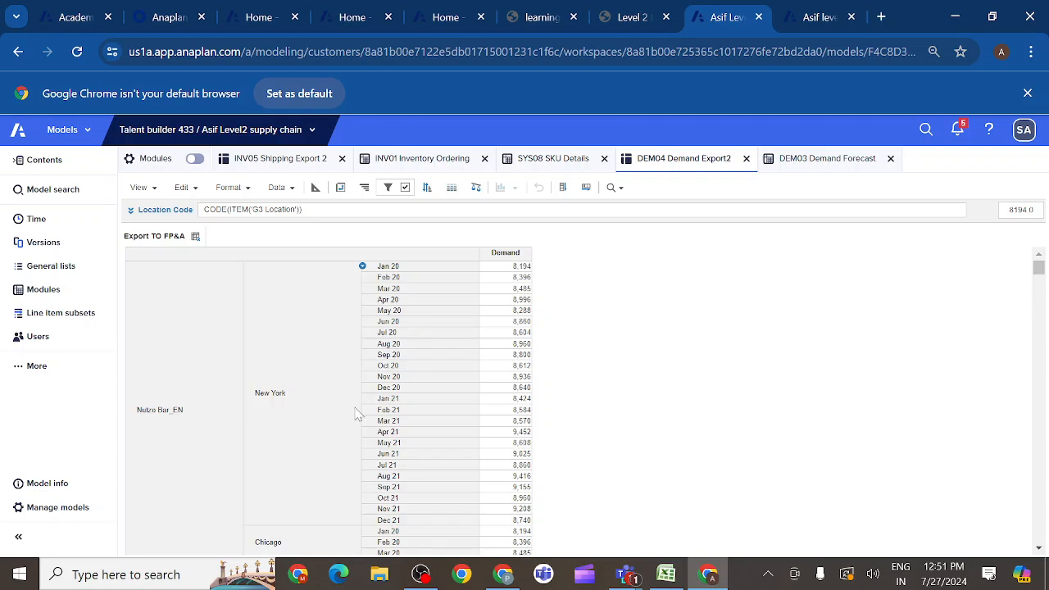
- Set a second row filter condition so DEM04 Demand Export2: Demand is not equal to 0
{"action": "left_click", "coordinate": [503, 257]}
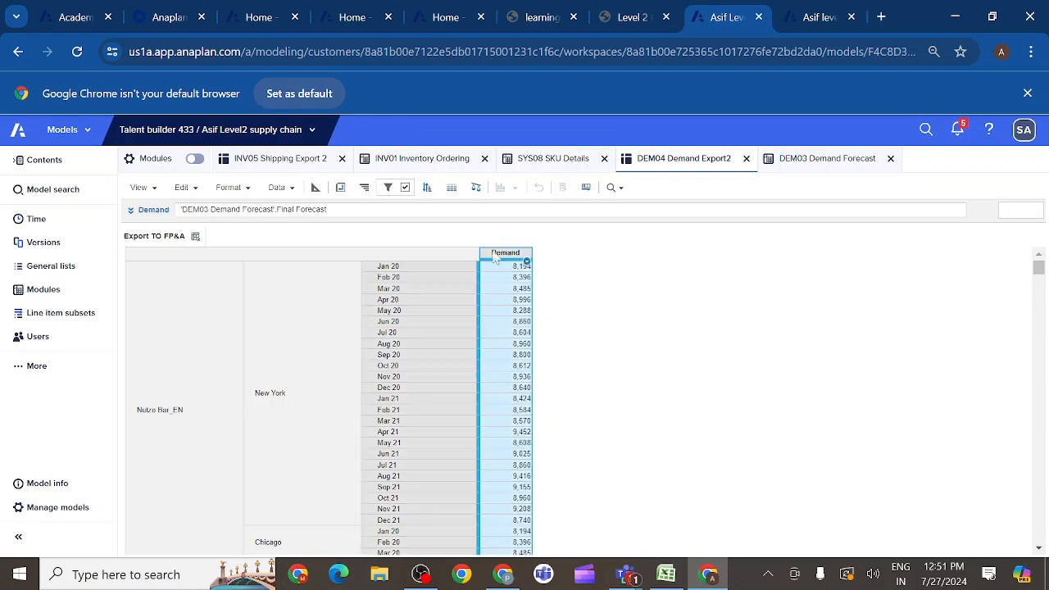
{"action": "left_click", "coordinate": [388, 188]}
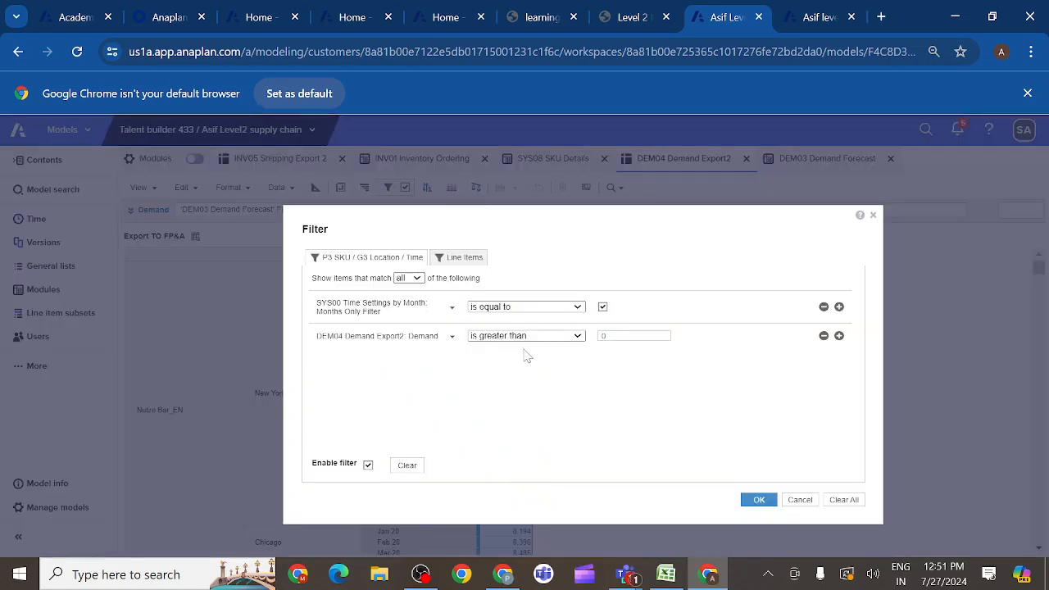
{"action": "left_click", "coordinate": [579, 337]}
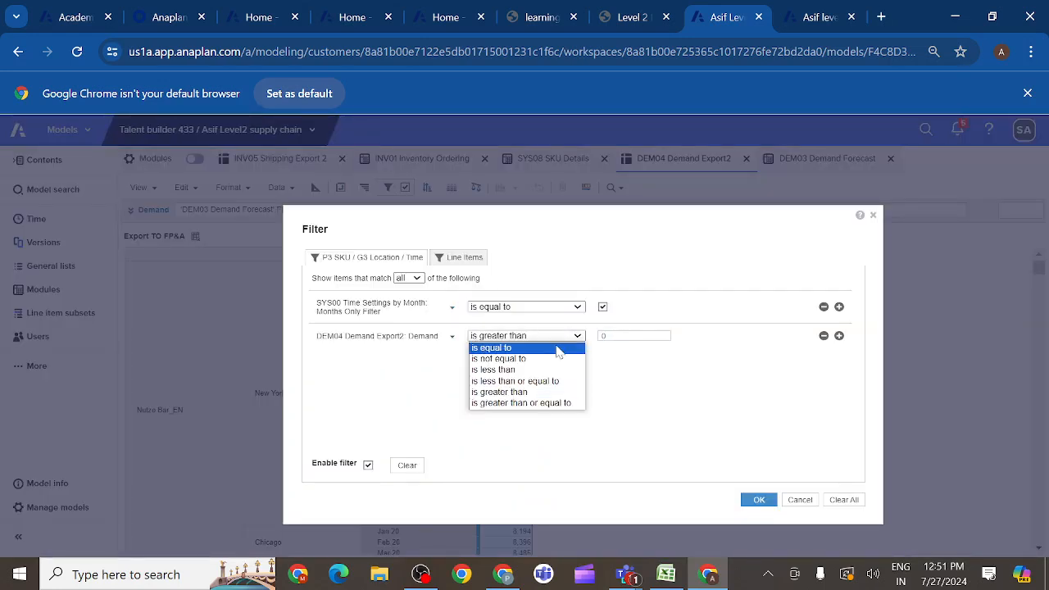
{"action": "left_click", "coordinate": [529, 364]}
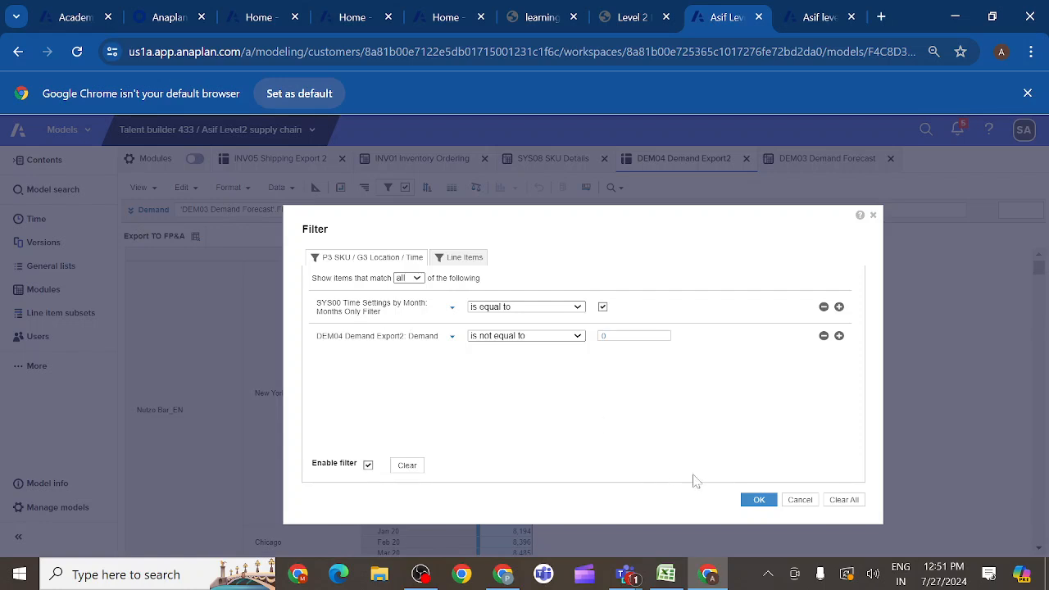
{"action": "left_click", "coordinate": [758, 501]}
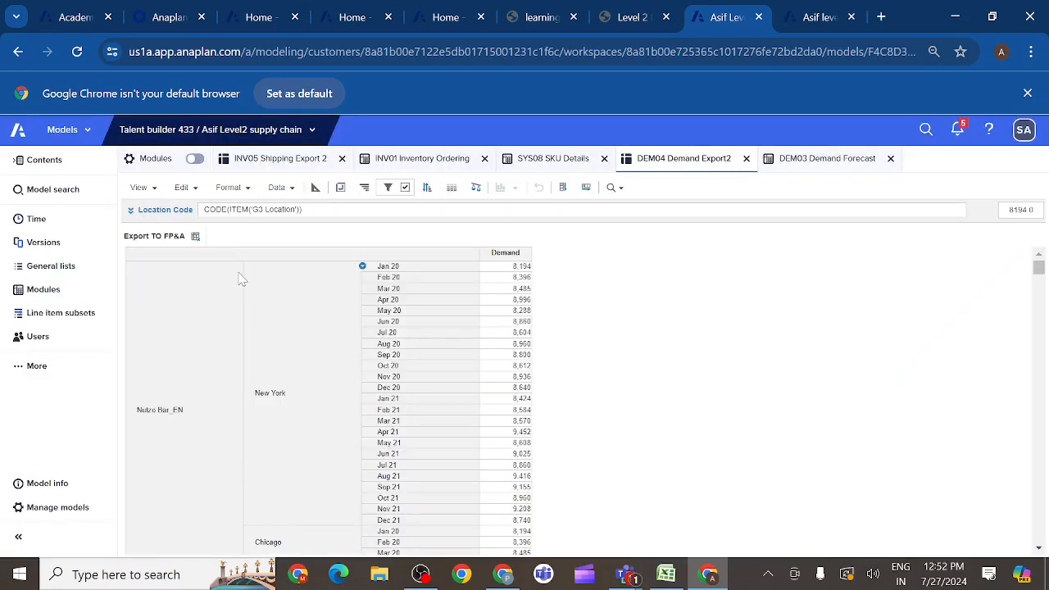
- Save the filtered layout over the current Export TO FP&A view
{"action": "left_click", "coordinate": [154, 191]}
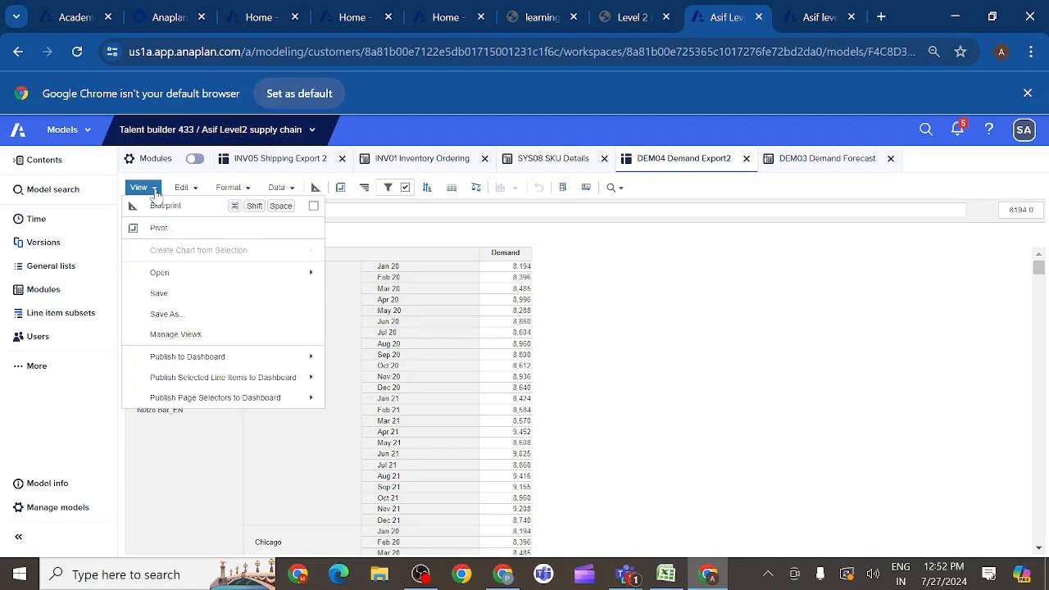
{"action": "left_click", "coordinate": [159, 293]}
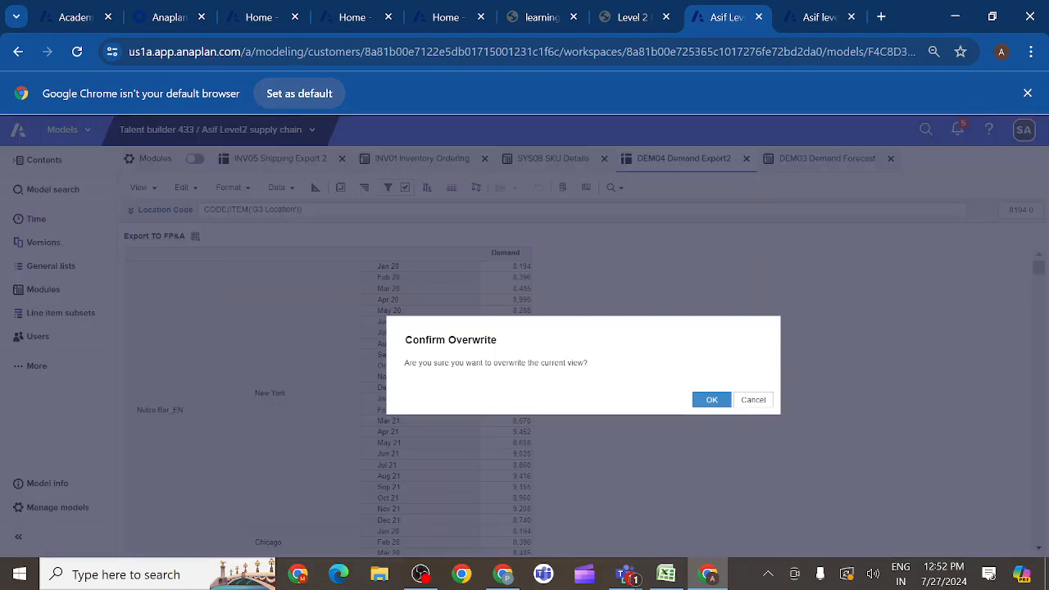
{"action": "left_click", "coordinate": [711, 401]}
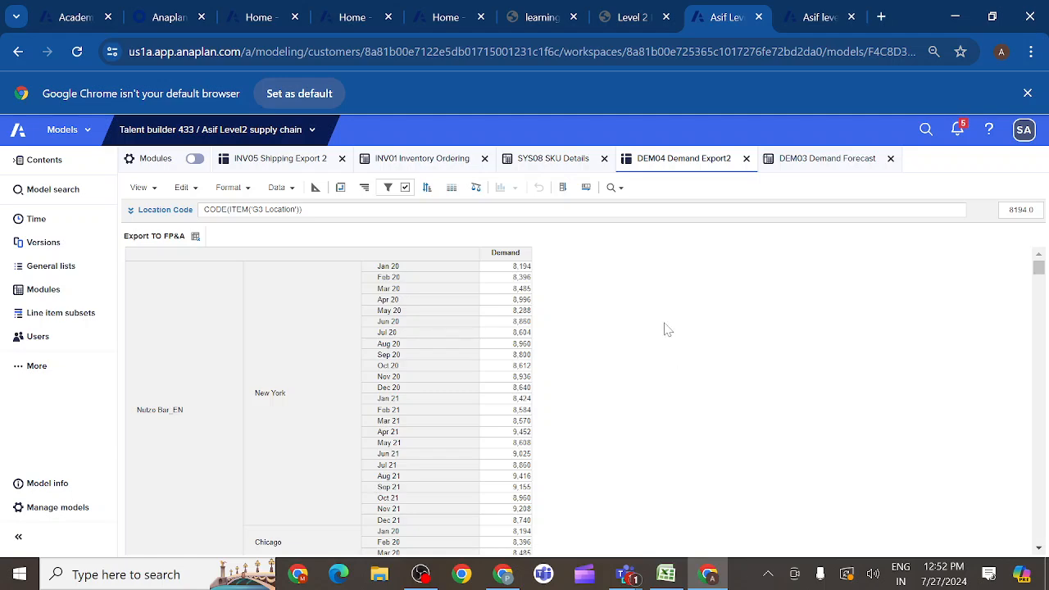
- Compare the columns of the filtered view with the DEM04 Demand Export sample in the course activity, and return to the model
{"action": "left_click", "coordinate": [631, 17]}
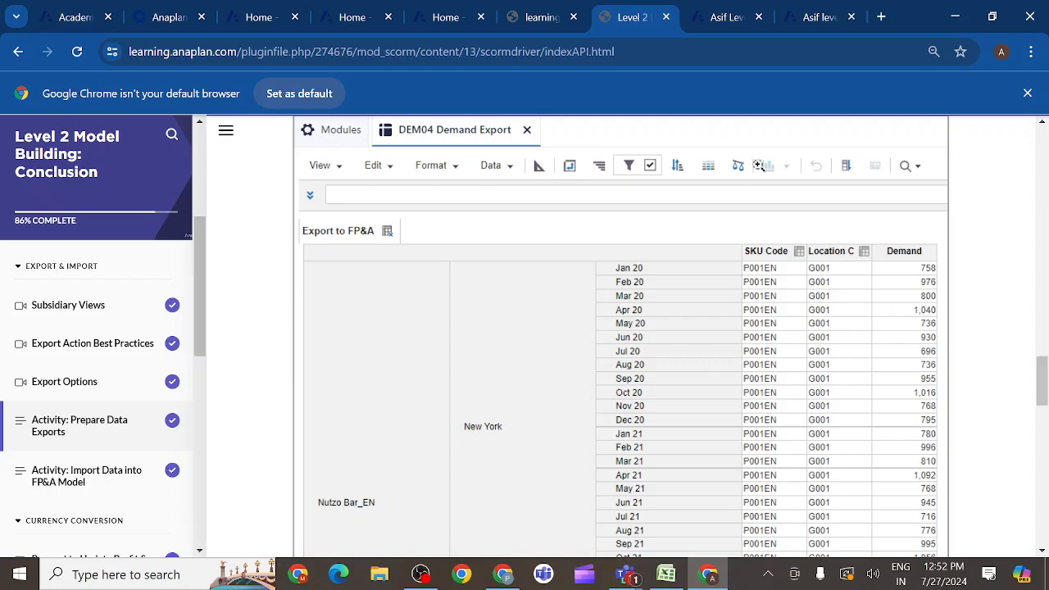
{"action": "left_click", "coordinate": [730, 20]}
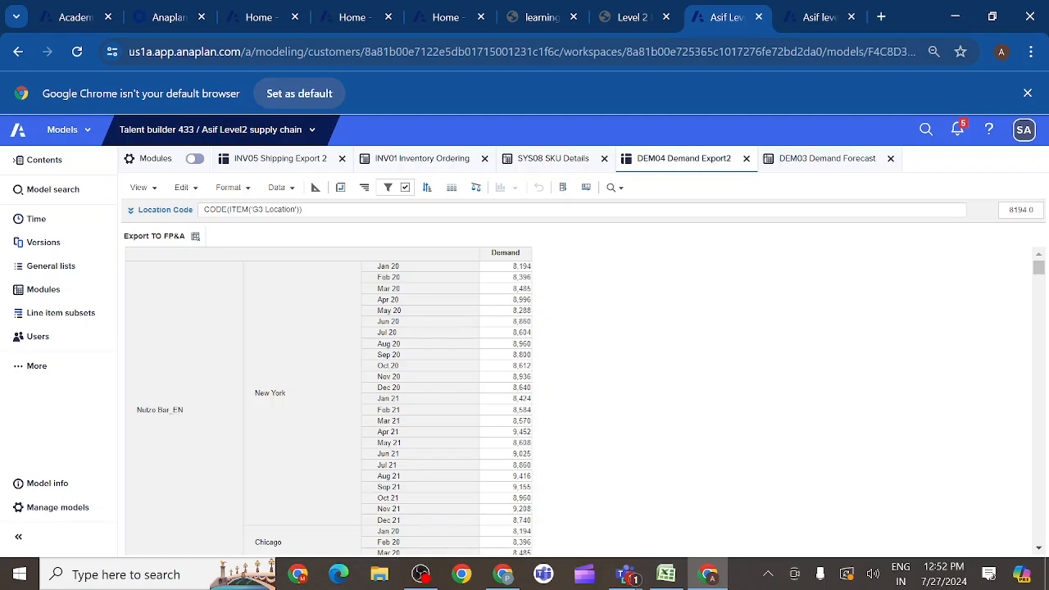
{"action": "left_click", "coordinate": [654, 18]}
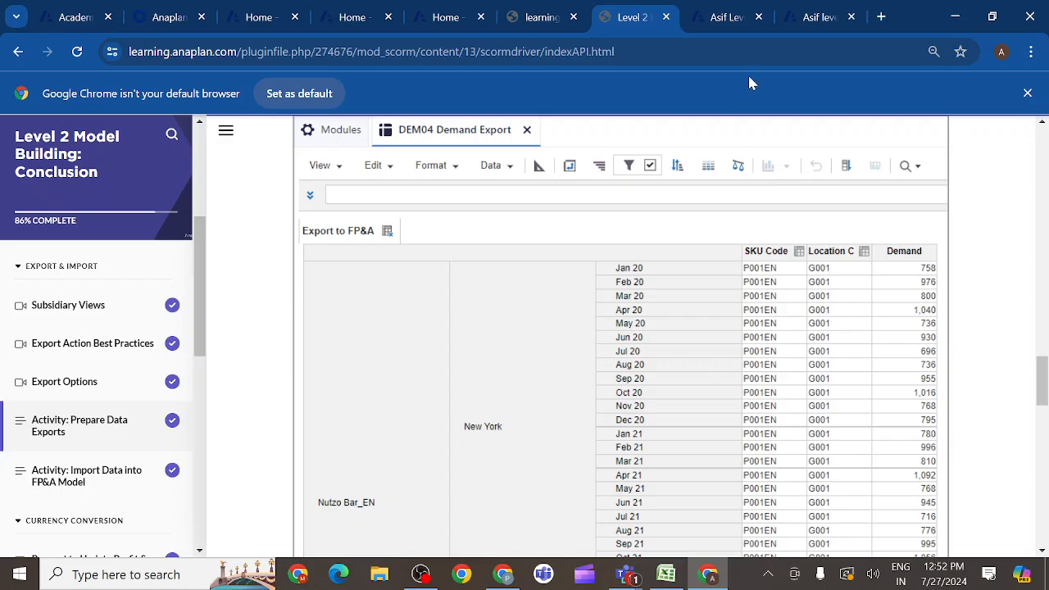
{"action": "left_click", "coordinate": [727, 17]}
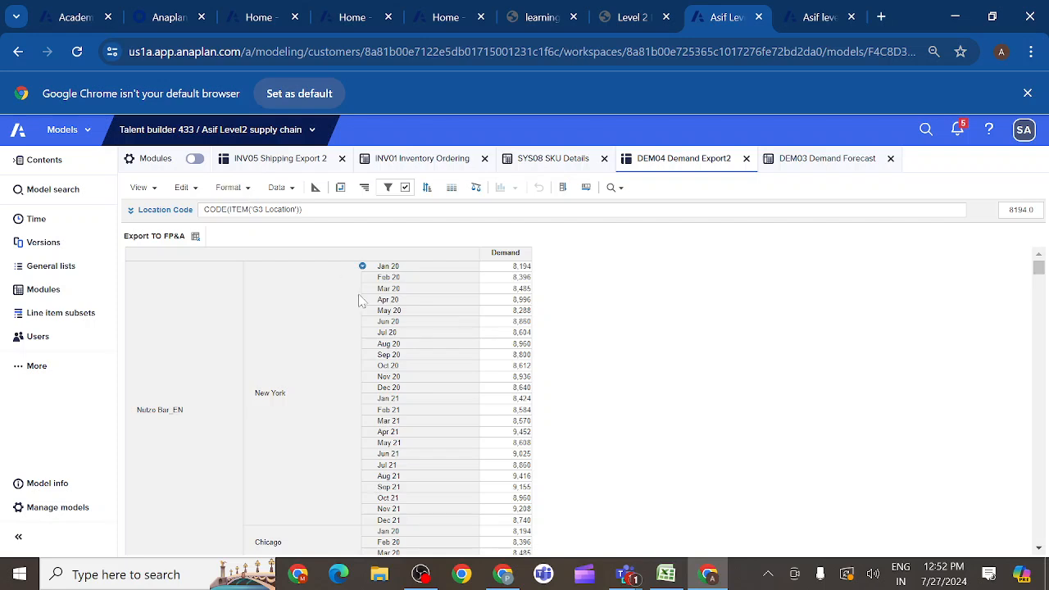
- Show all items for the Demand column and save the layout over the current Export TO FP&A view
{"action": "left_click", "coordinate": [501, 254]}
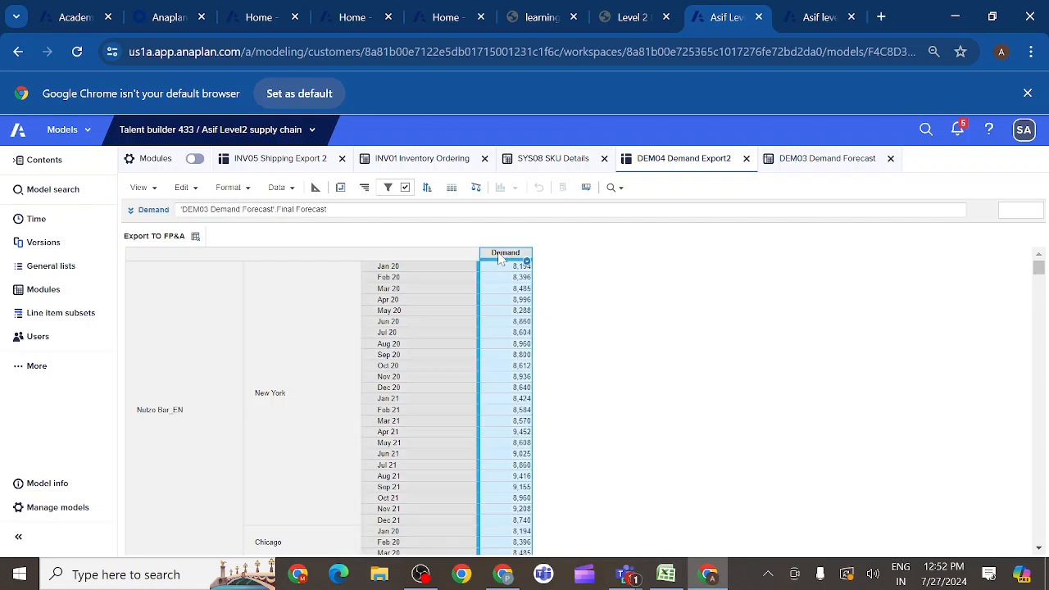
{"action": "left_click", "coordinate": [248, 188]}
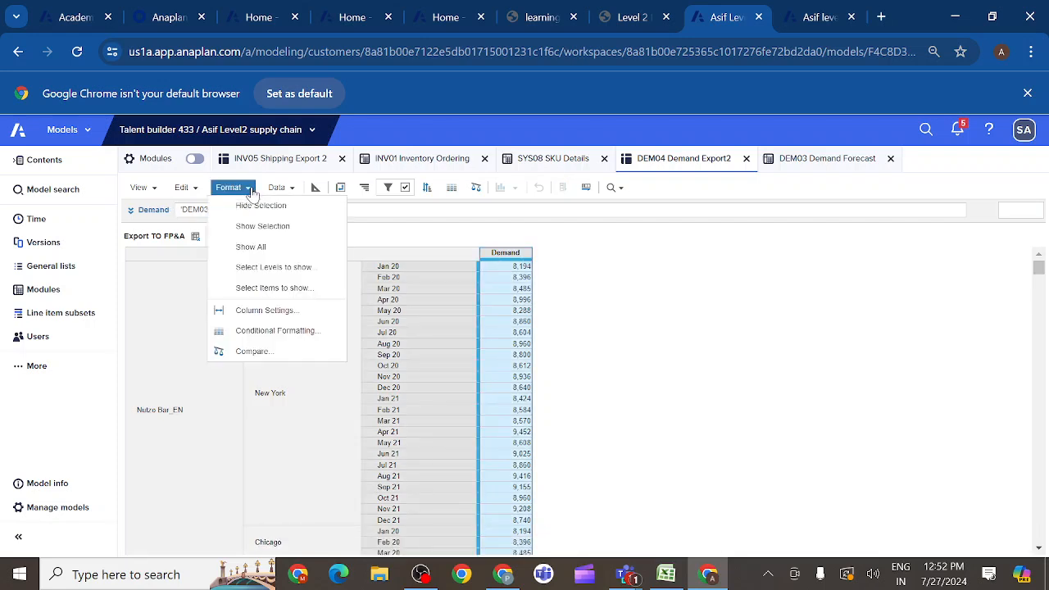
{"action": "left_click", "coordinate": [250, 247]}
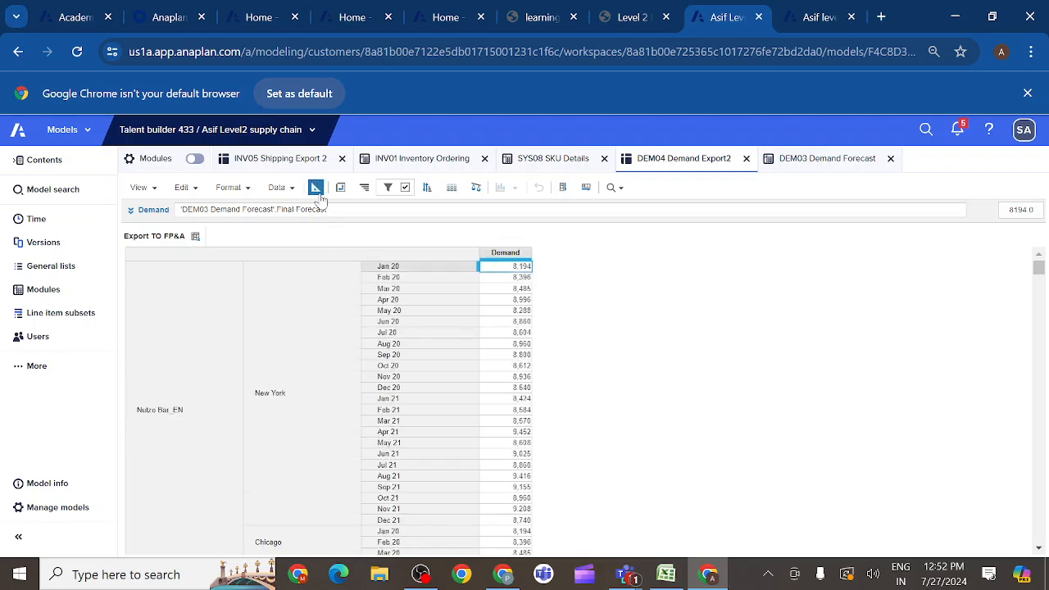
{"action": "left_click", "coordinate": [156, 190]}
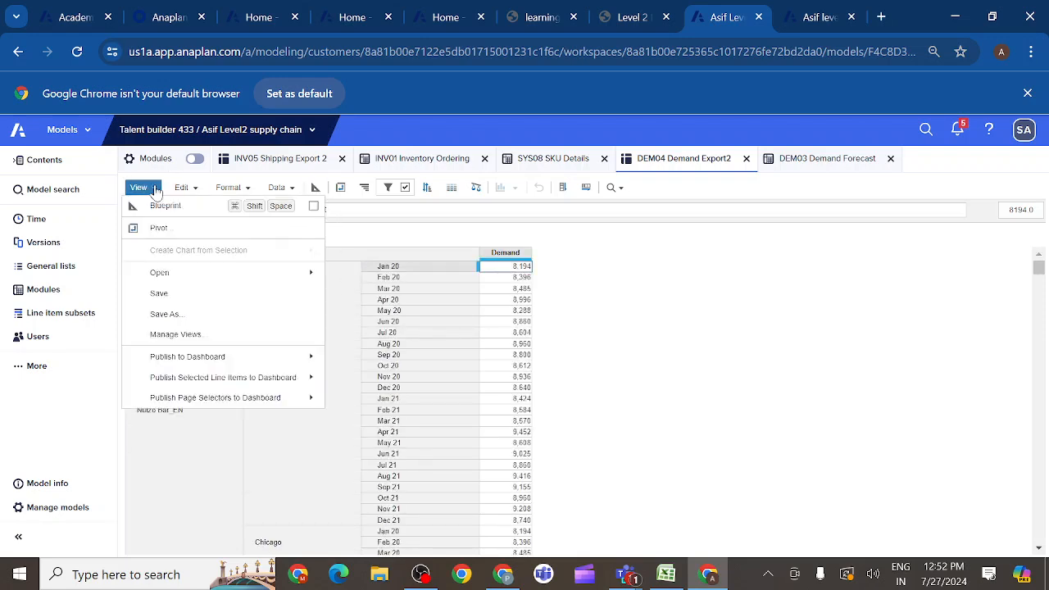
{"action": "left_click", "coordinate": [159, 296]}
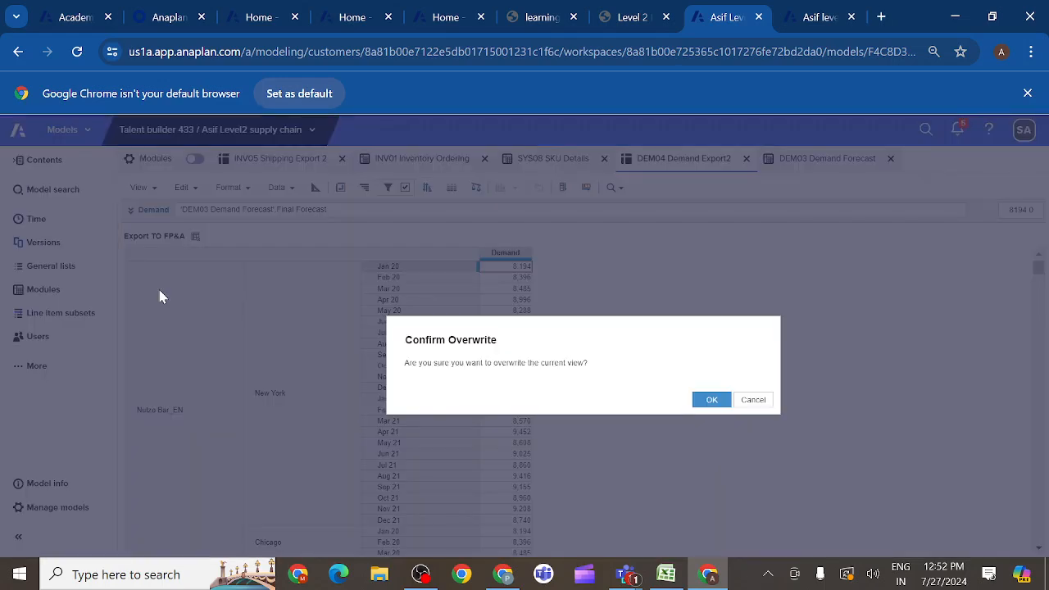
{"action": "left_click", "coordinate": [711, 401]}
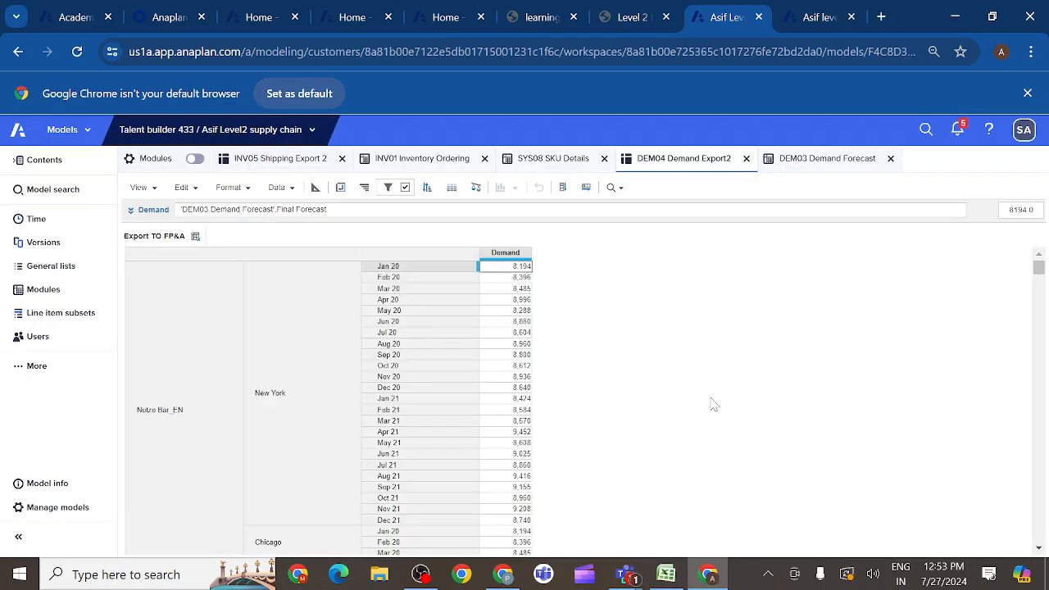
- Review the line item formulas and summary settings in the DEM04 Demand Export2 blueprint, and return to the grid
{"action": "left_click", "coordinate": [315, 189]}
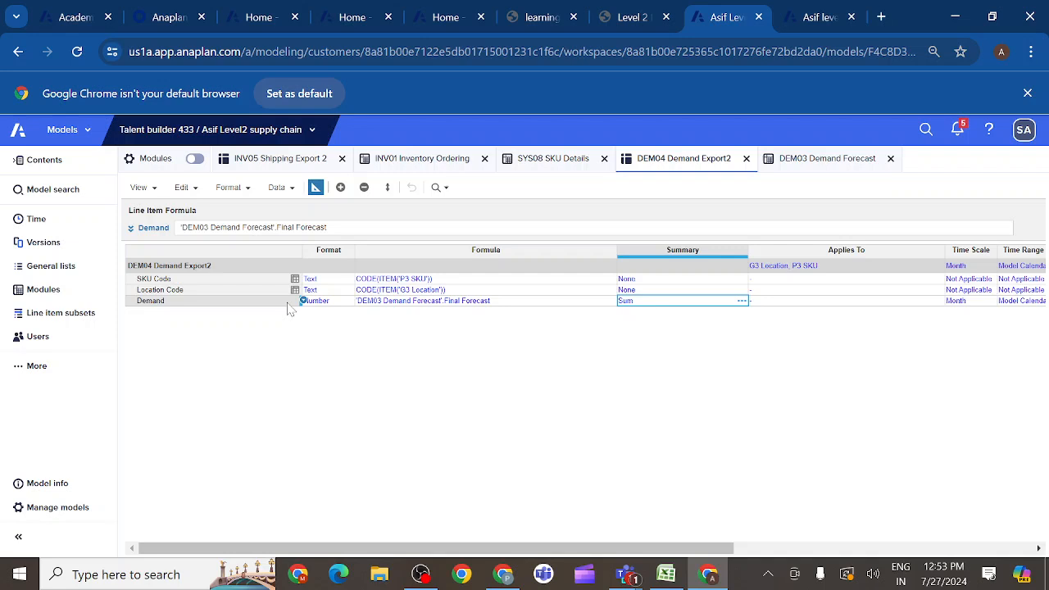
{"action": "left_click", "coordinate": [316, 188]}
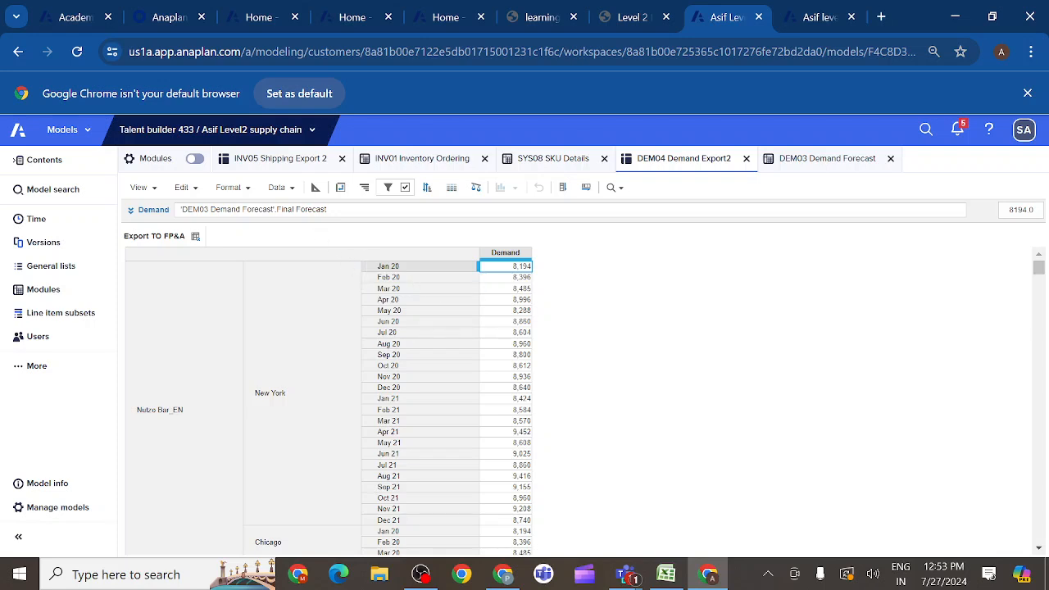
{"action": "left_click", "coordinate": [316, 188]}
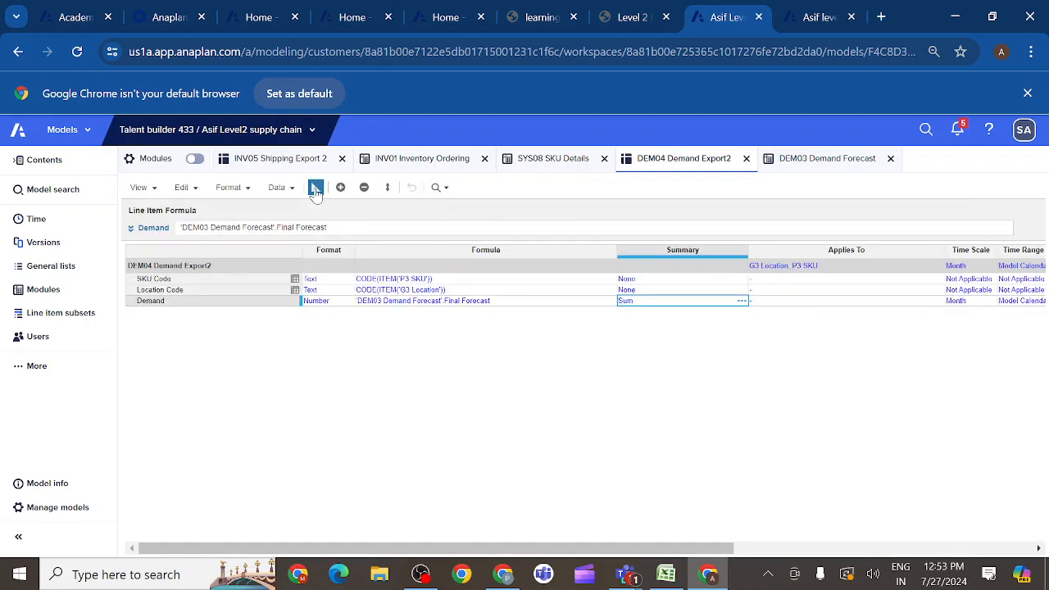
{"action": "left_click", "coordinate": [315, 188]}
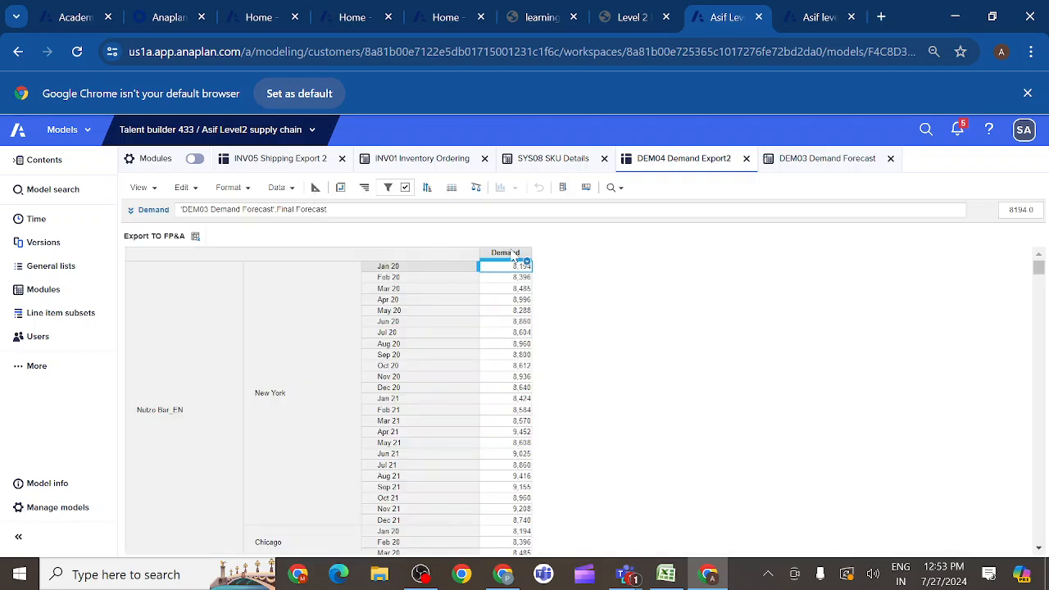
- Remove the DEM04 Demand Export2: Demand is not equal to 0 condition from the row filter, keeping the Months Only Filter condition
{"action": "left_click", "coordinate": [514, 254]}
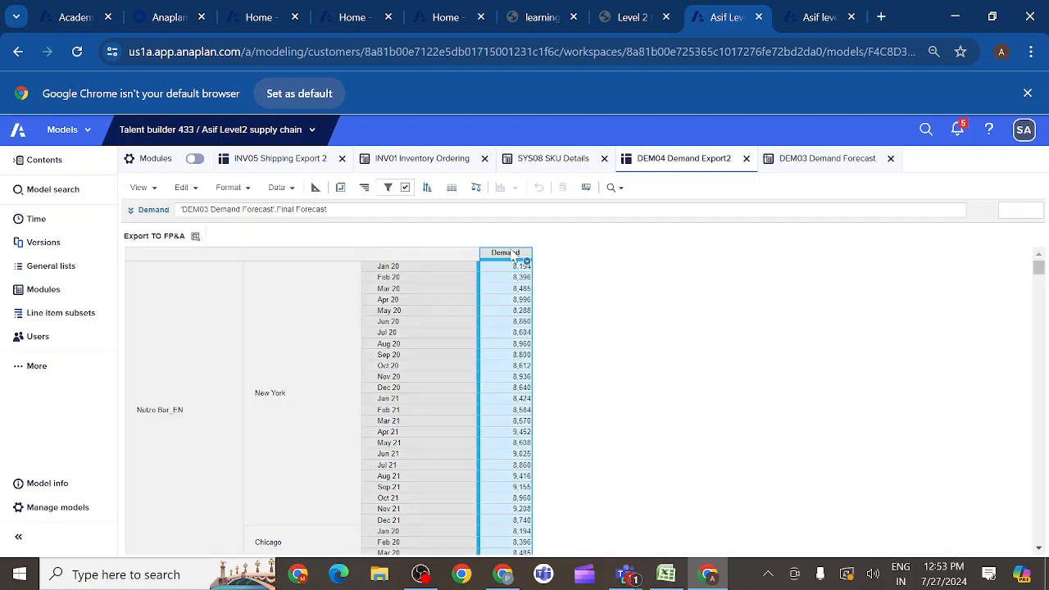
{"action": "left_click", "coordinate": [389, 188]}
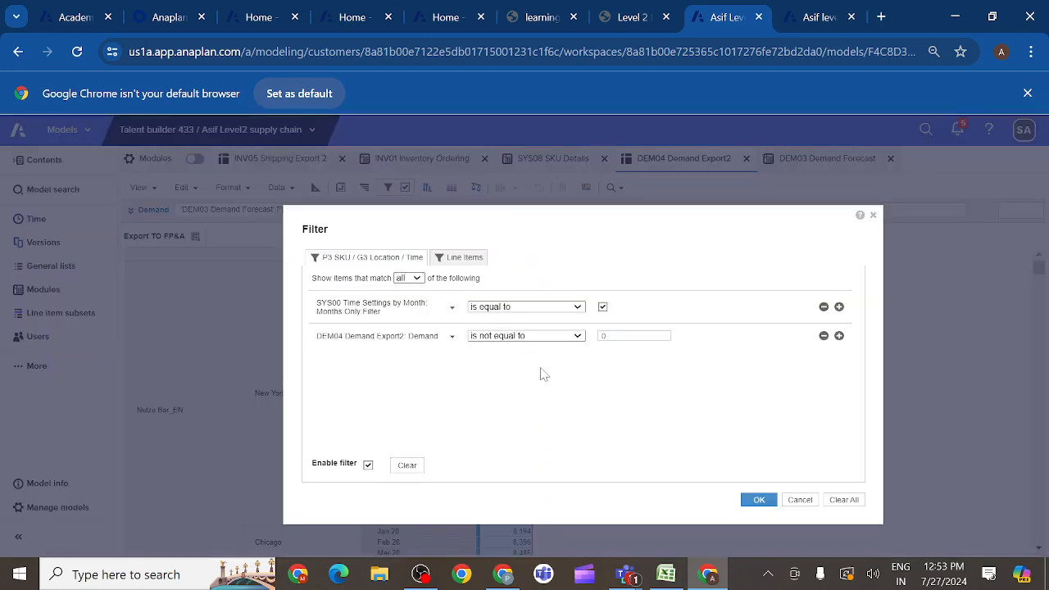
{"action": "left_click", "coordinate": [824, 338]}
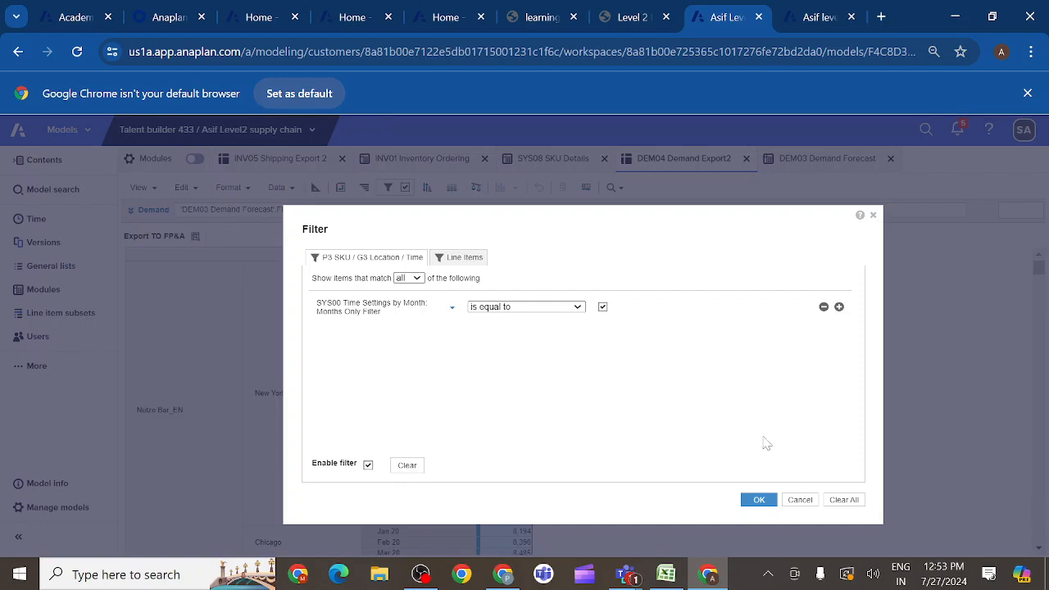
{"action": "left_click", "coordinate": [759, 501]}
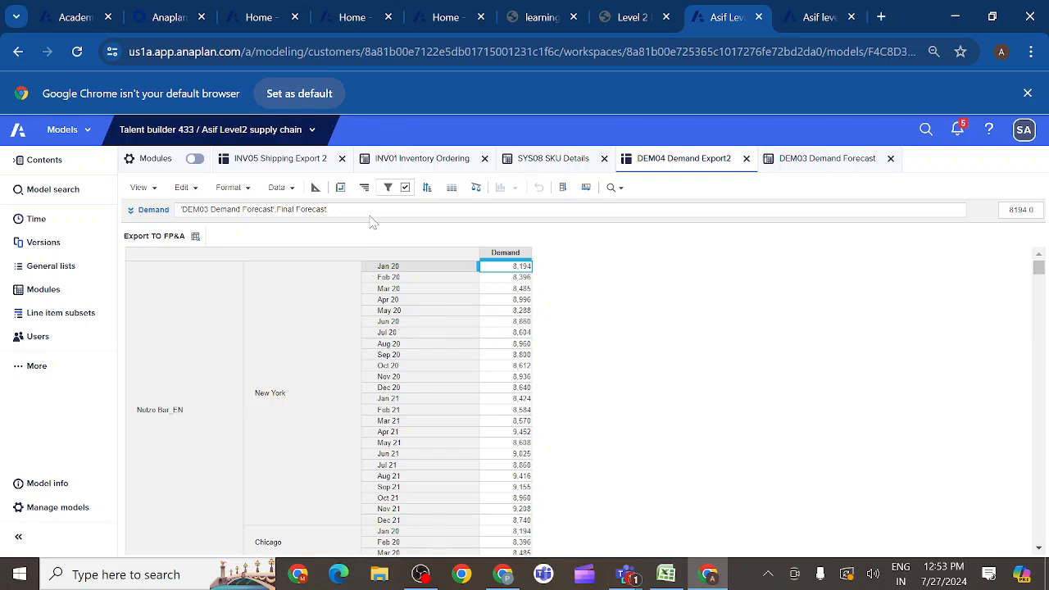
- Check which line items are available to show as columns in the Export TO FP&A view
{"action": "left_click", "coordinate": [498, 254]}
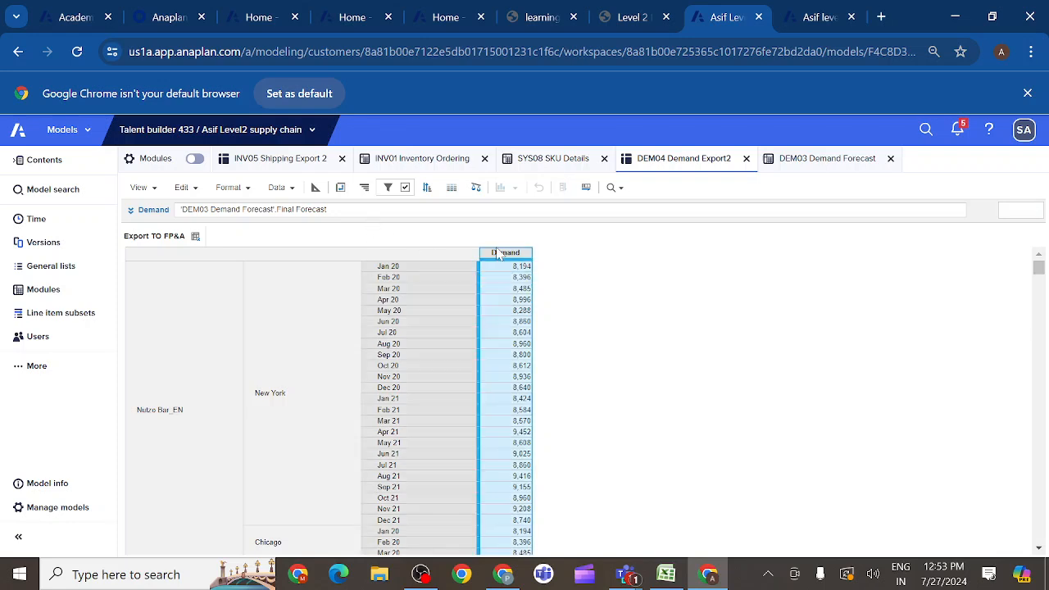
{"action": "left_click", "coordinate": [526, 260]}
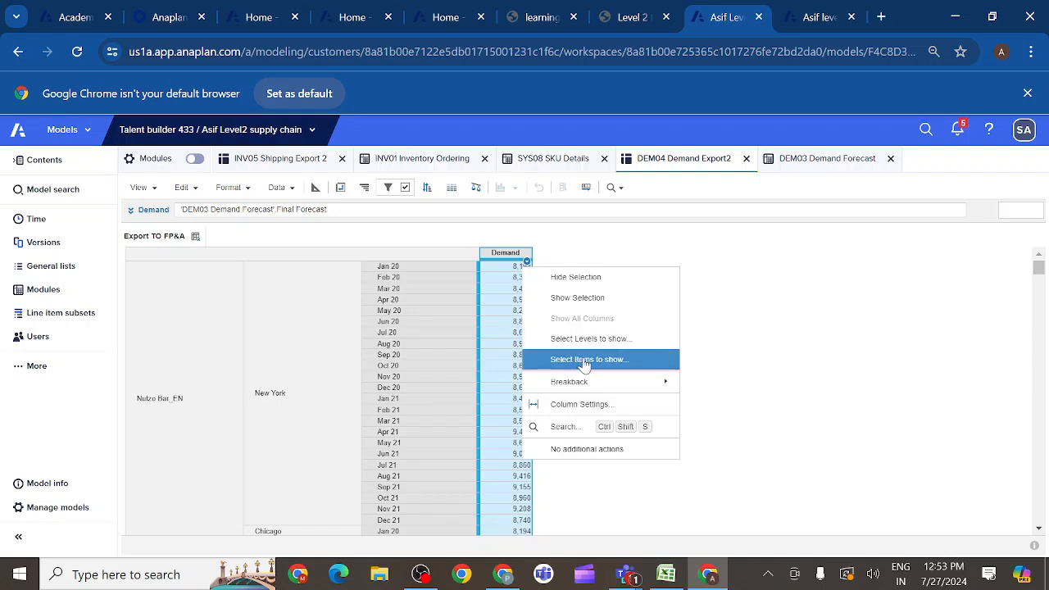
{"action": "left_click", "coordinate": [584, 363]}
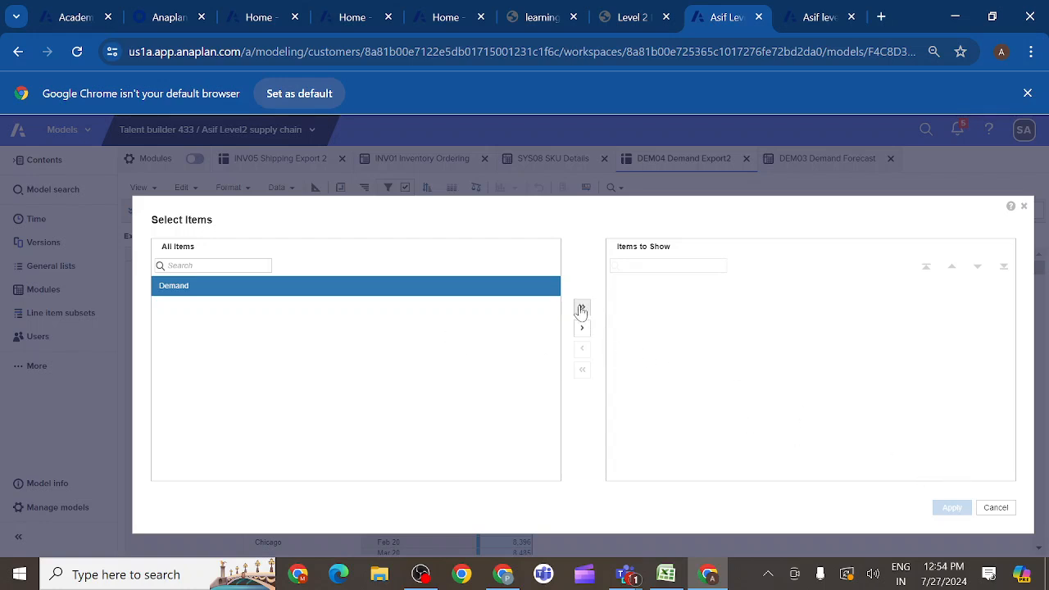
{"action": "left_click", "coordinate": [996, 508]}
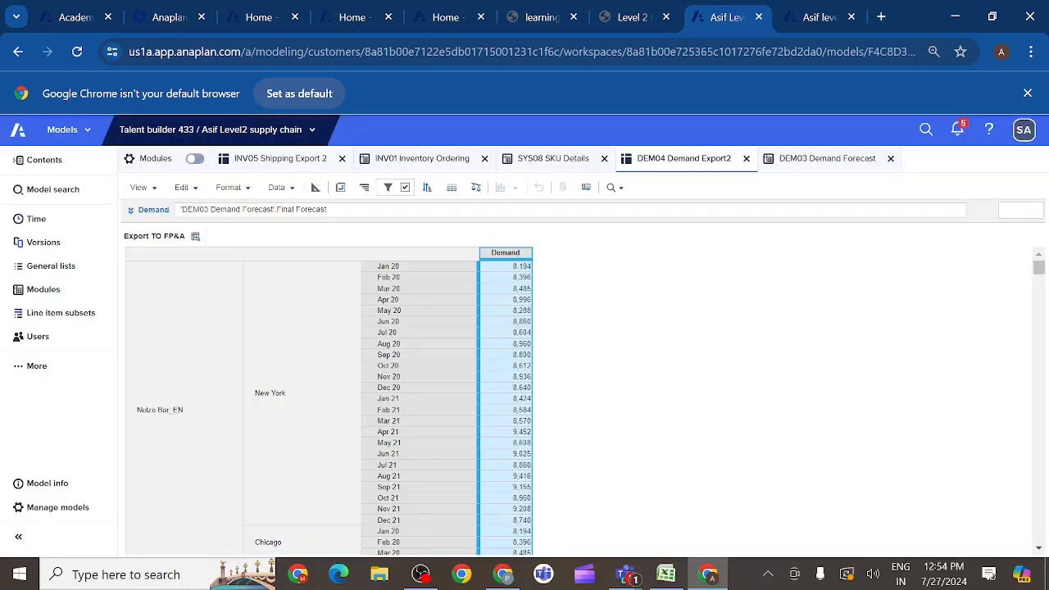
{"action": "left_click", "coordinate": [248, 192]}
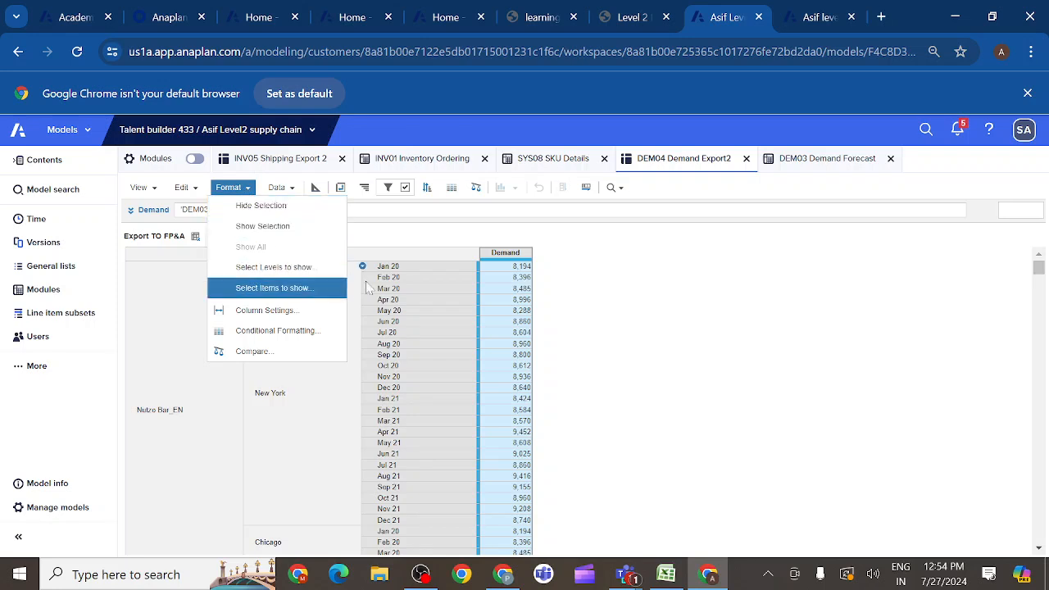
{"action": "left_click", "coordinate": [460, 290]}
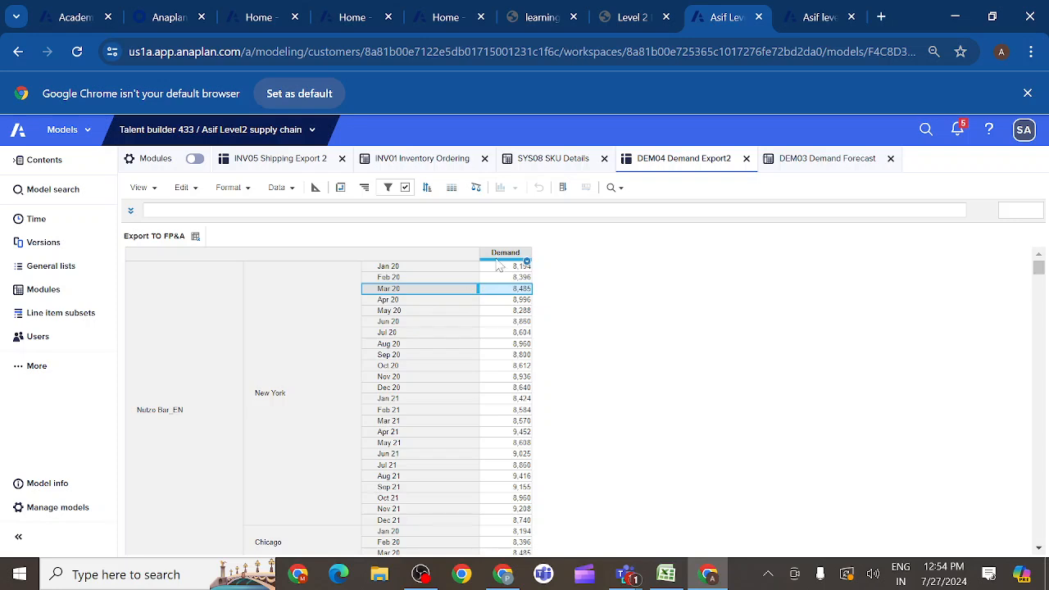
{"action": "left_click", "coordinate": [496, 255]}
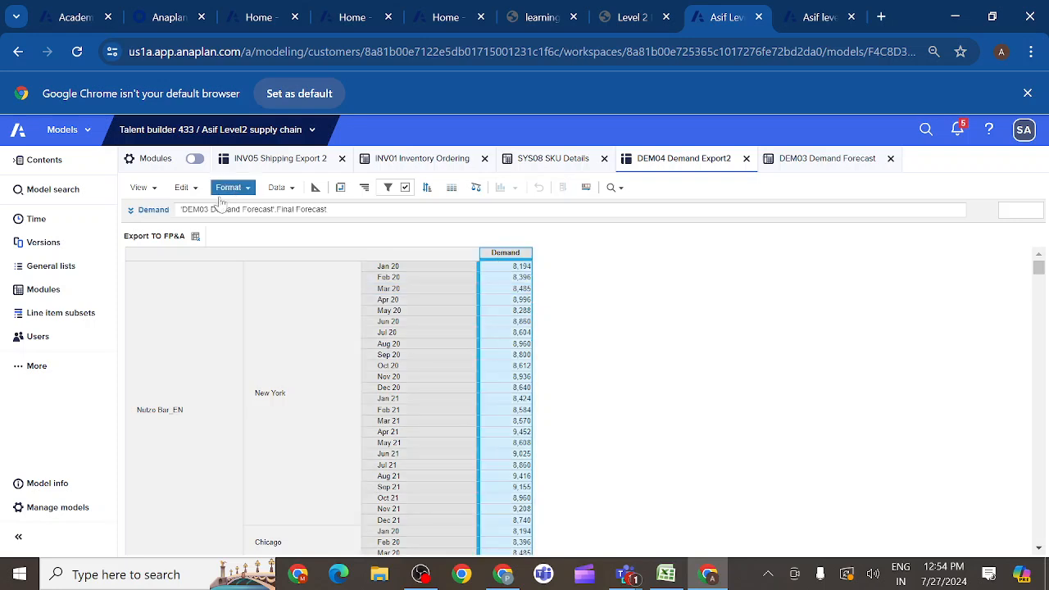
- Look at the line items in the default DEM04 Demand Export2 view, and reopen the saved Export TO FP&A view
{"action": "left_click", "coordinate": [199, 238]}
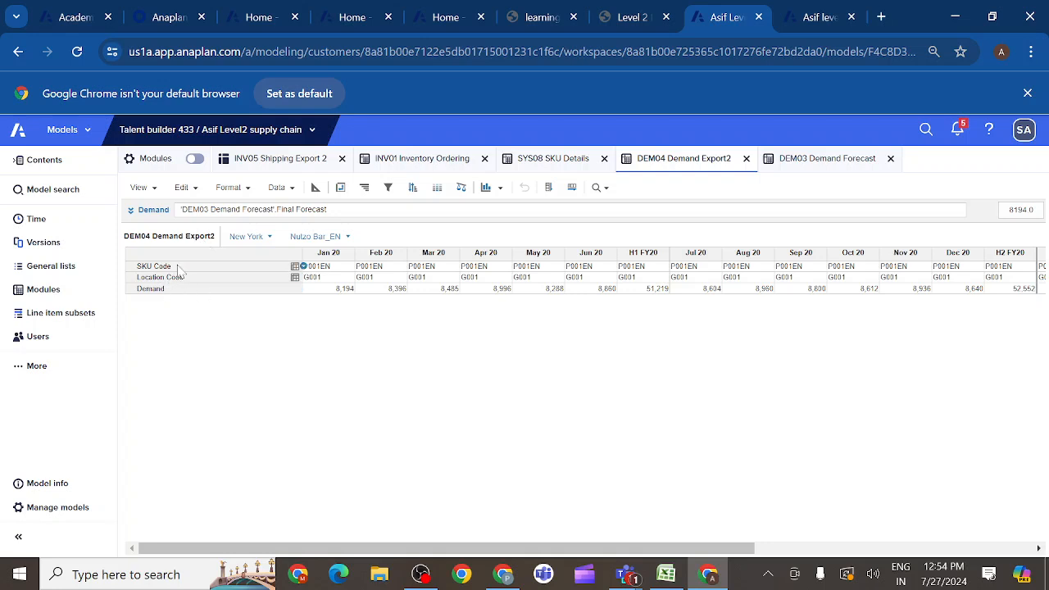
{"action": "left_click", "coordinate": [156, 193]}
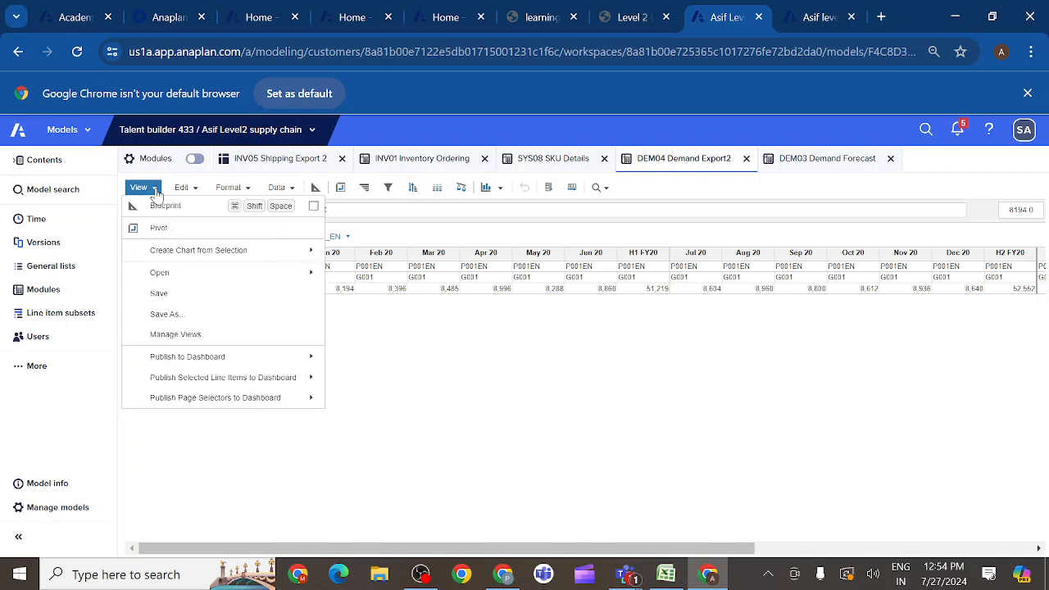
{"action": "mouse_move", "coordinate": [206, 275]}
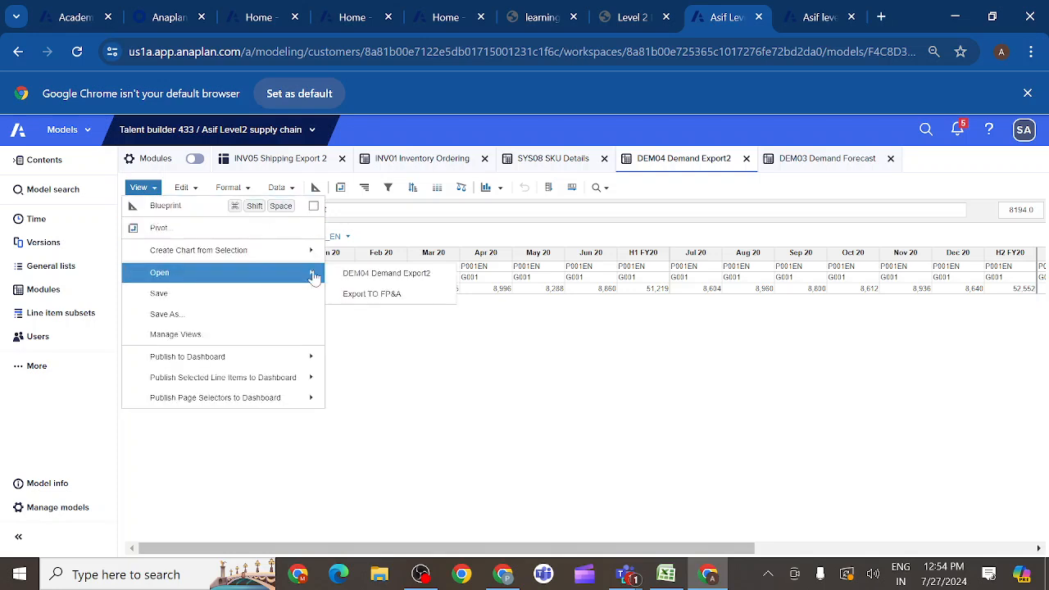
{"action": "left_click", "coordinate": [347, 295]}
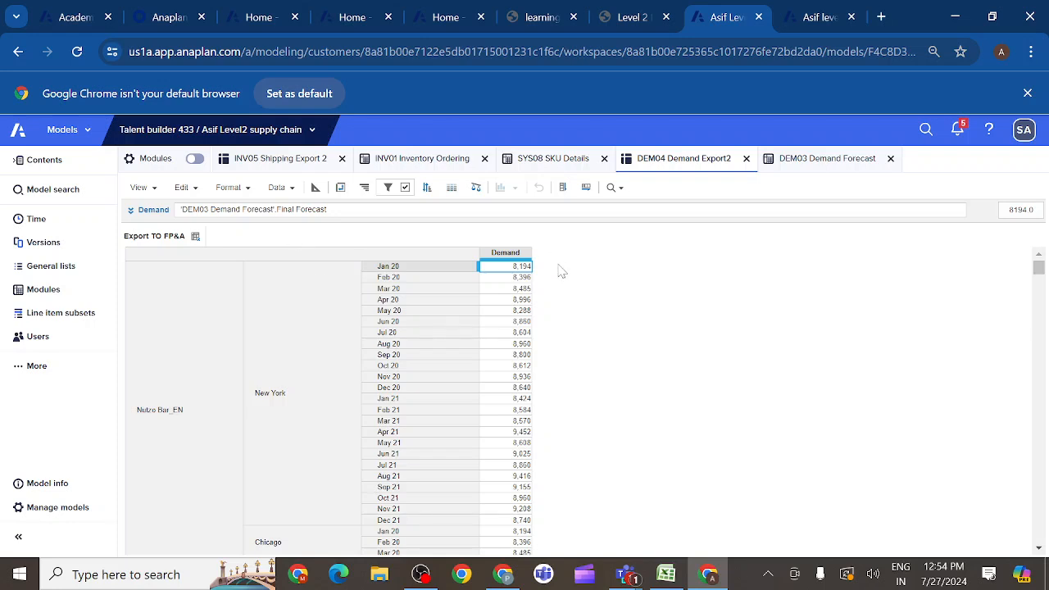
- Recheck the items available to show for the Demand column in the reopened view, and leave the selection unapplied
{"action": "left_click", "coordinate": [503, 253]}
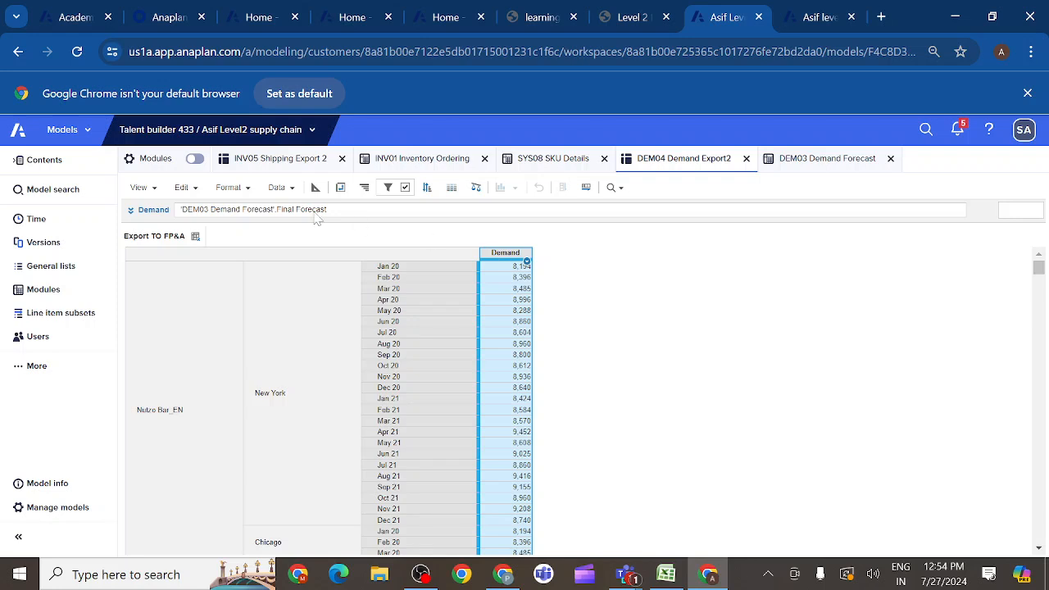
{"action": "left_click", "coordinate": [248, 189]}
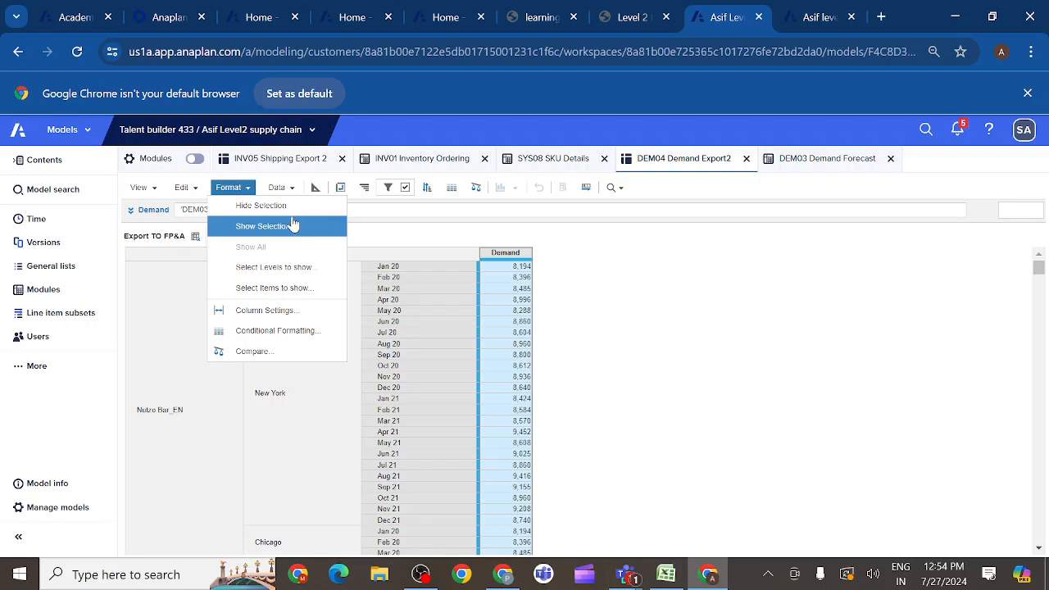
{"action": "left_click", "coordinate": [268, 289]}
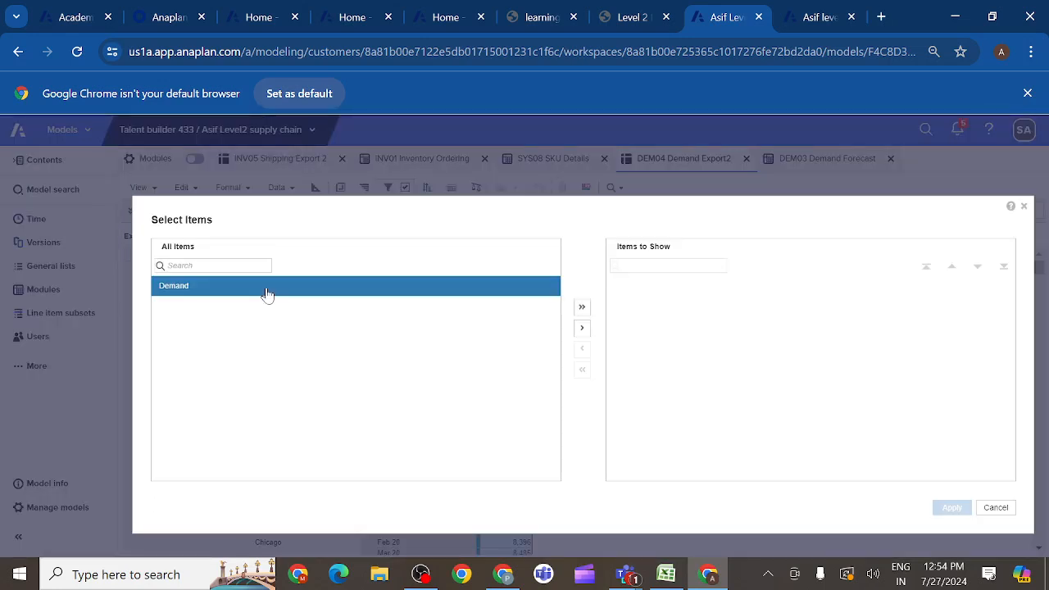
{"action": "left_click", "coordinate": [997, 509]}
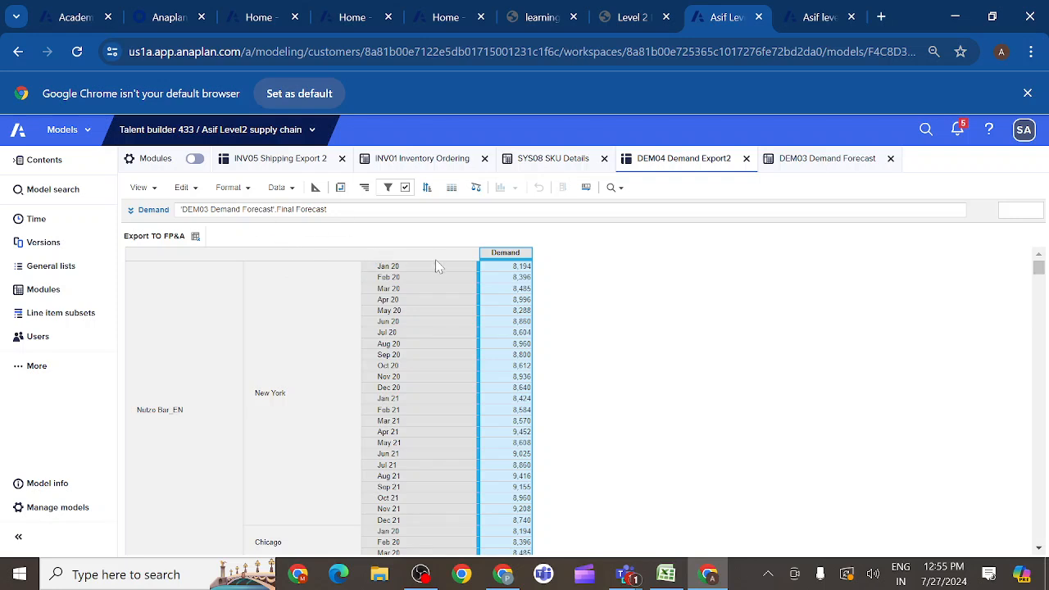
- Pivot the Export TO FP&A view to put P3 SKU and G3 Location on pages, Time on columns and Line Items on rows
{"action": "left_click", "coordinate": [340, 188]}
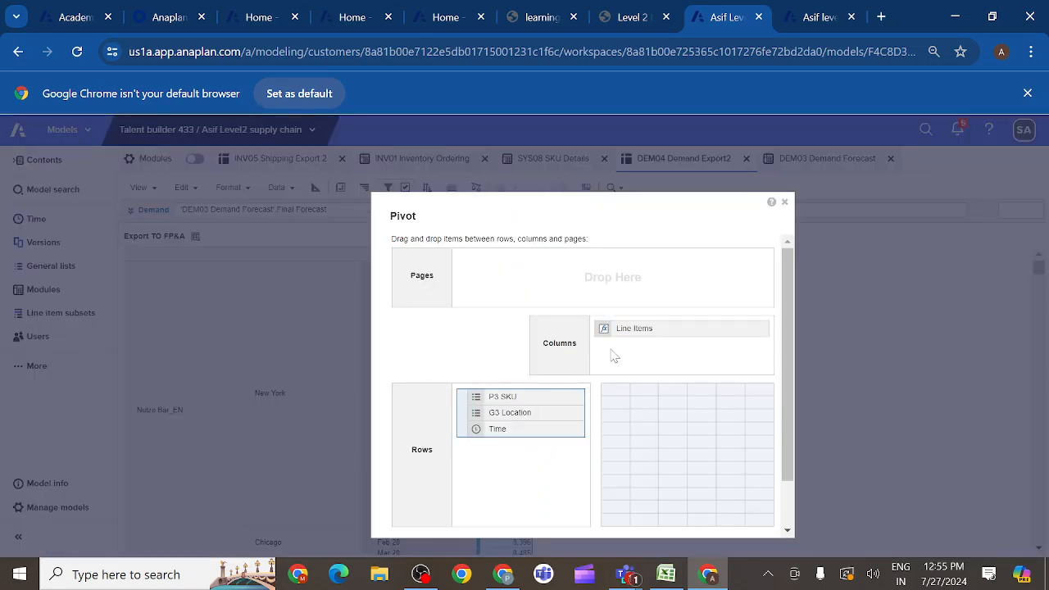
{"action": "left_click_drag", "start_coordinate": [521, 402], "coordinate": [529, 284]}
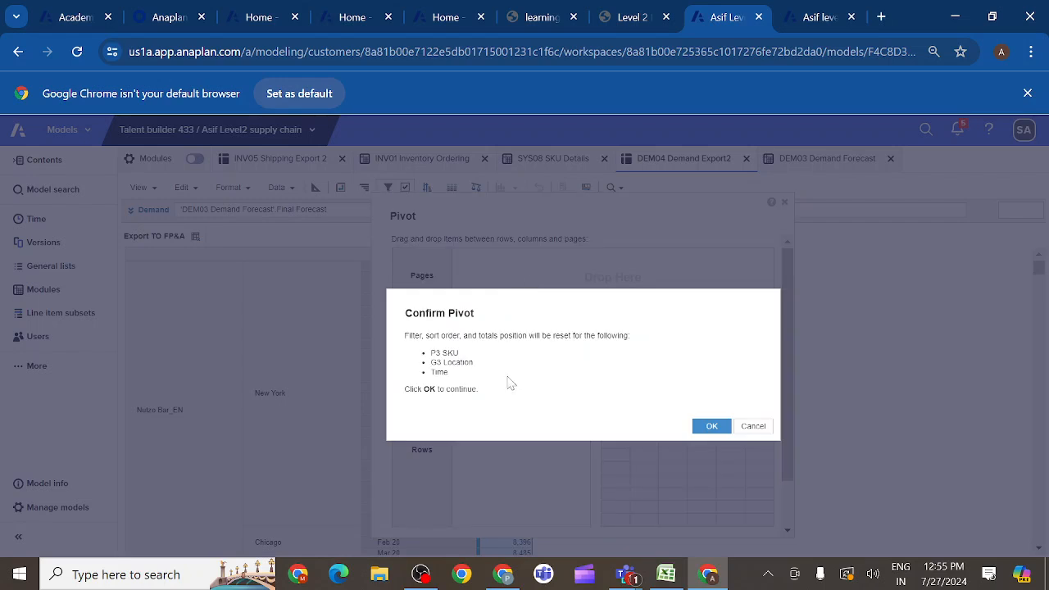
{"action": "left_click", "coordinate": [712, 426]}
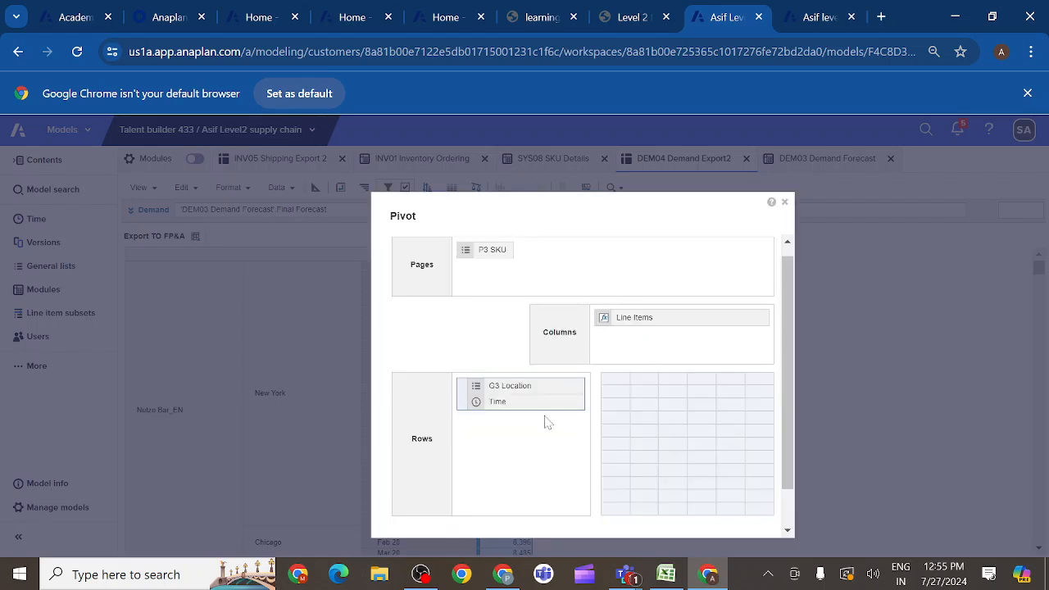
{"action": "left_click_drag", "start_coordinate": [523, 390], "coordinate": [599, 257]}
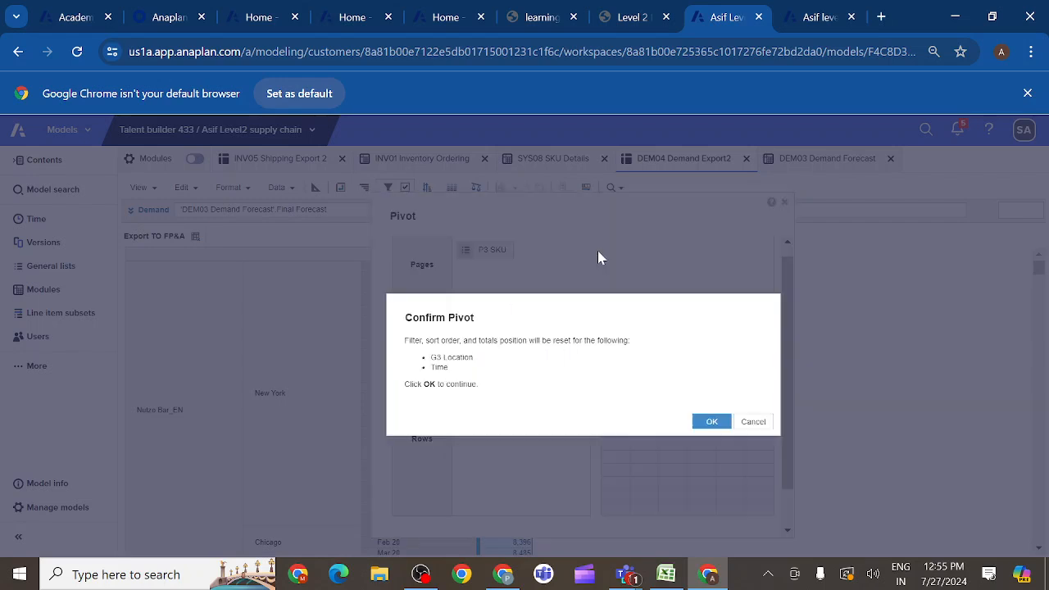
{"action": "left_click", "coordinate": [710, 423]}
{"action": "left_click_drag", "start_coordinate": [484, 397], "coordinate": [655, 360]}
{"action": "left_click", "coordinate": [707, 423]}
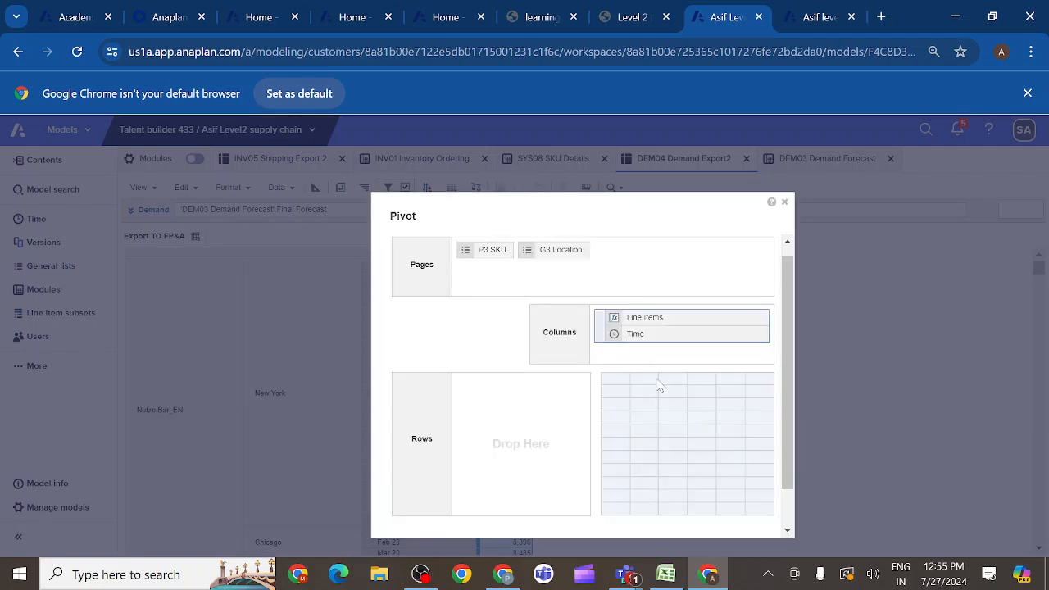
{"action": "left_click_drag", "start_coordinate": [639, 326], "coordinate": [494, 426]}
{"action": "left_click", "coordinate": [706, 422]}
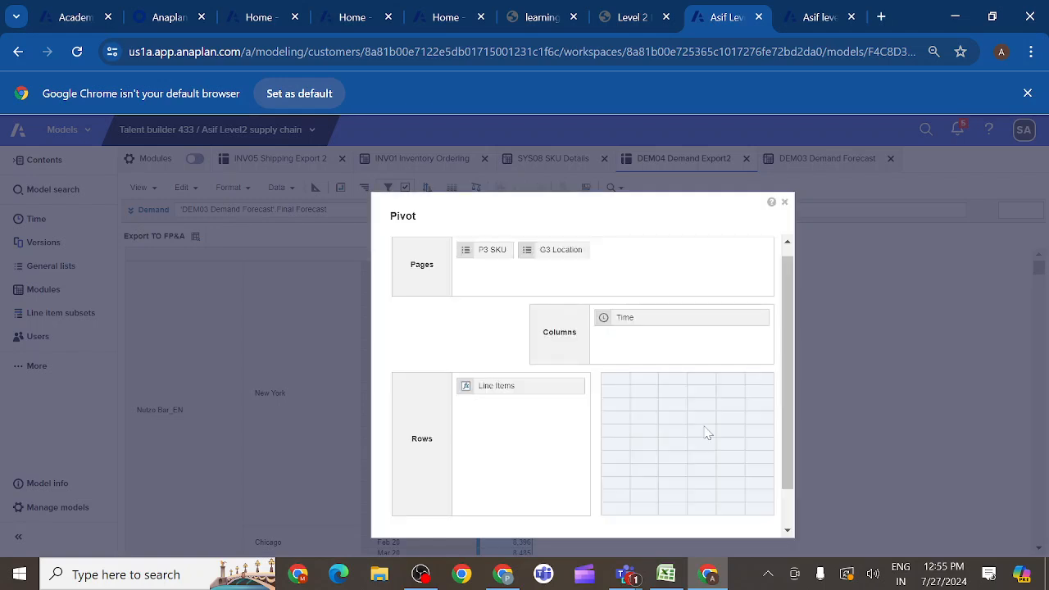
{"action": "scroll", "coordinate": [792, 459], "scroll_direction": "down", "scroll_amount": 2}
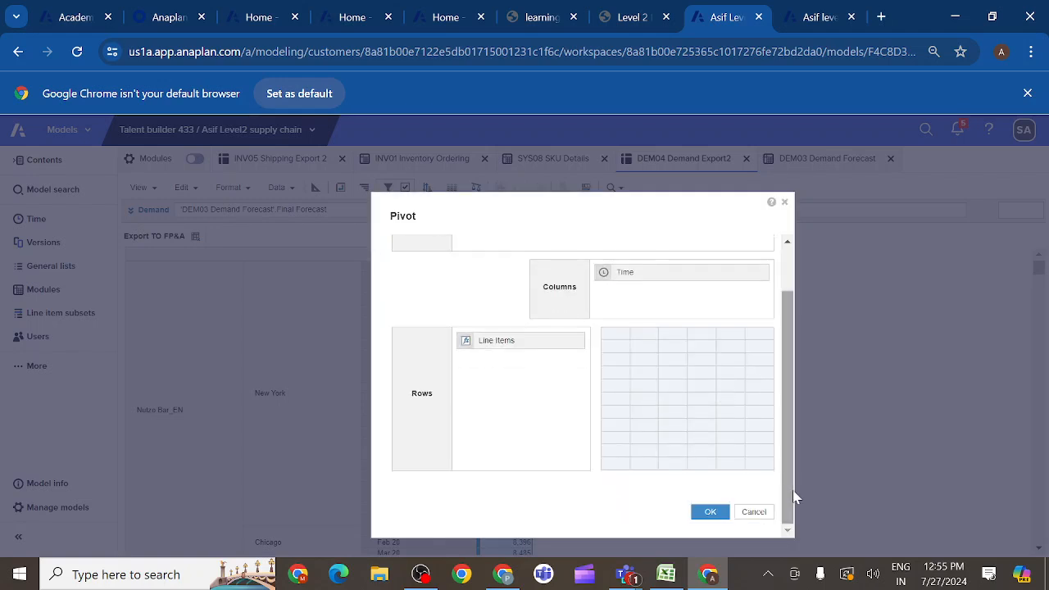
{"action": "left_click", "coordinate": [706, 511]}
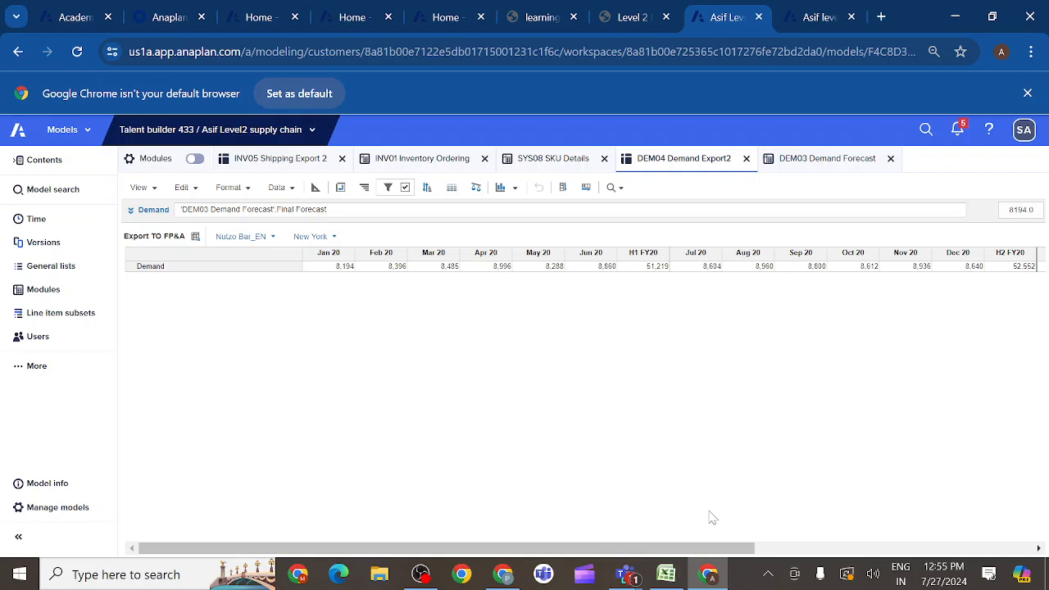
- Check the formatting options for the Demand row in the pivoted view, and return to the default DEM04 Demand Export2 view
{"action": "left_click", "coordinate": [164, 272]}
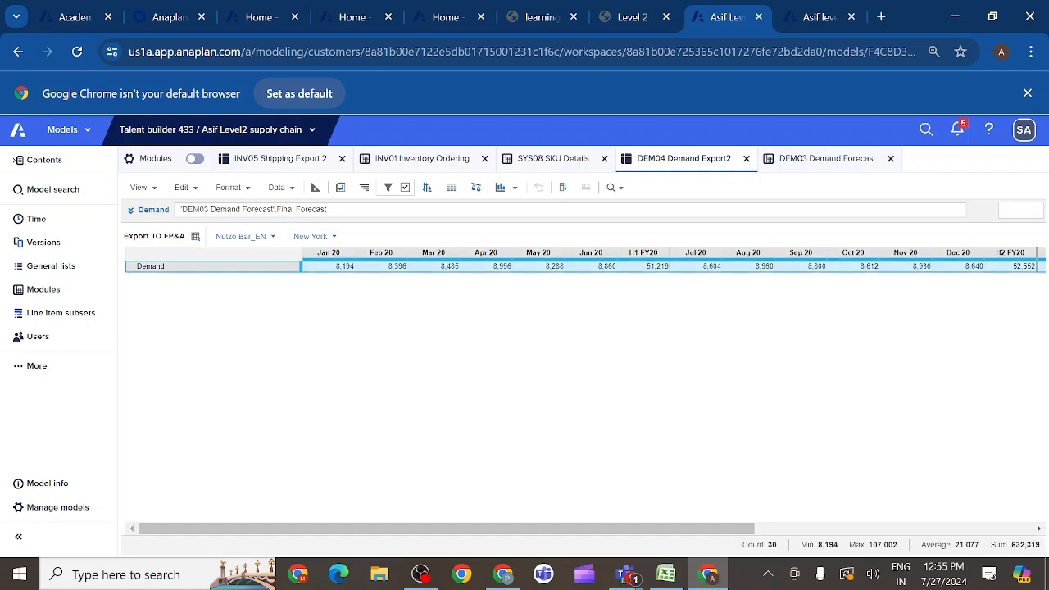
{"action": "left_click", "coordinate": [248, 189]}
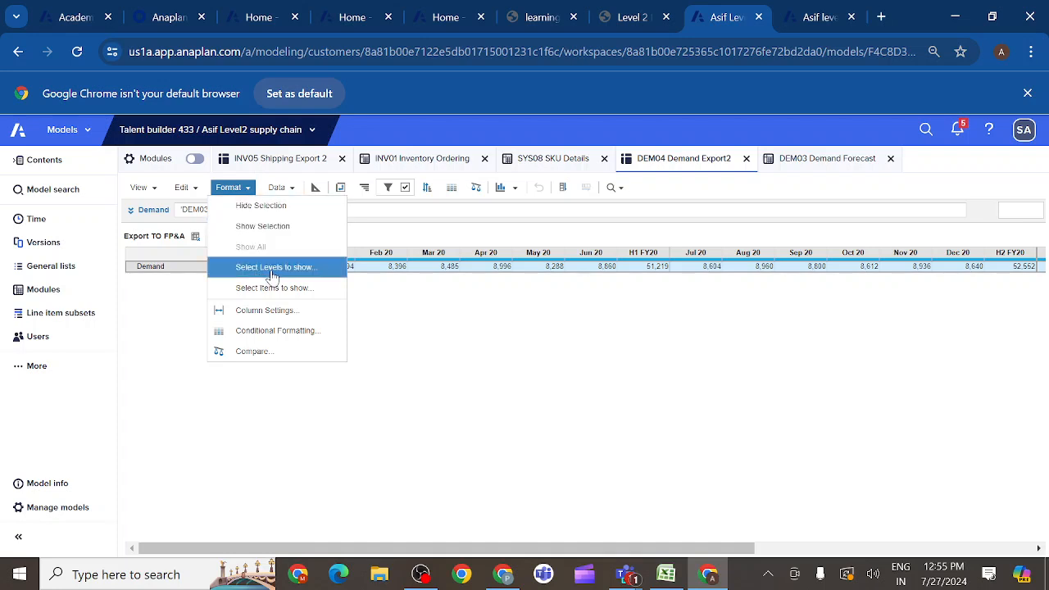
{"action": "left_click", "coordinate": [158, 310]}
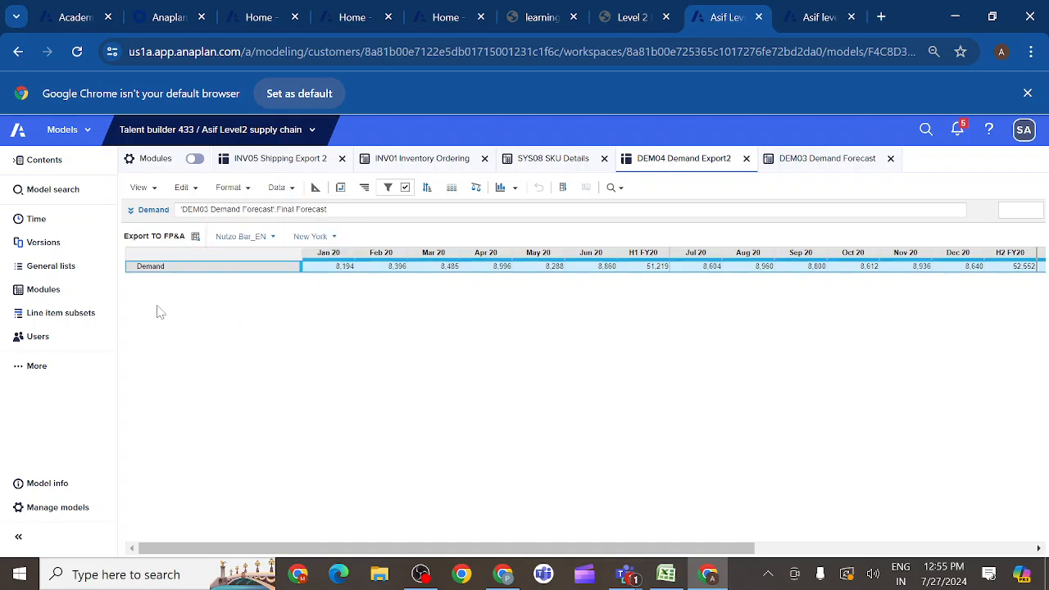
{"action": "left_click", "coordinate": [198, 239]}
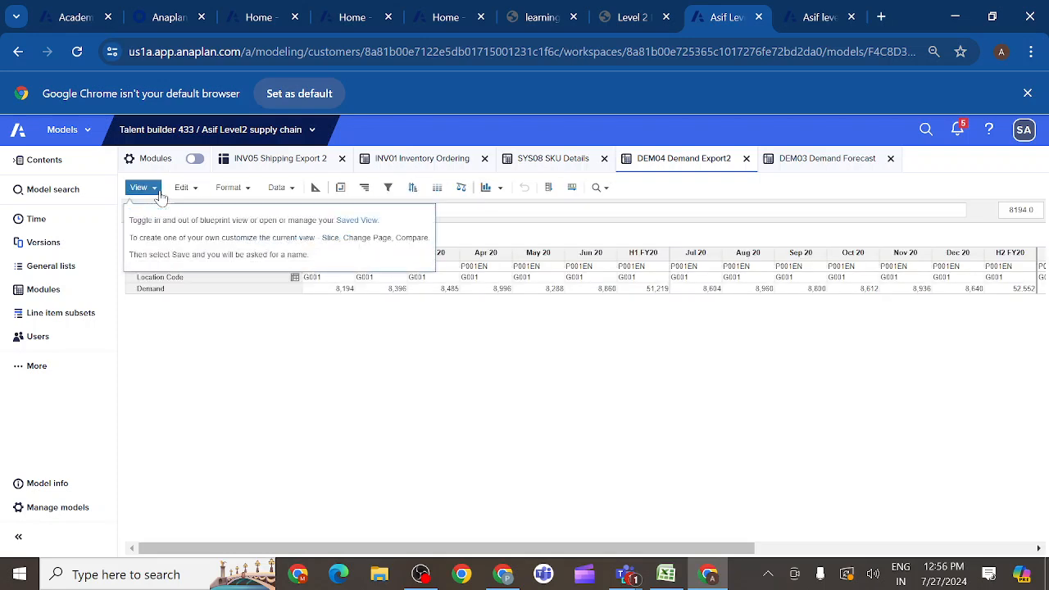
{"action": "left_click", "coordinate": [159, 194]}
{"action": "mouse_move", "coordinate": [228, 286]}
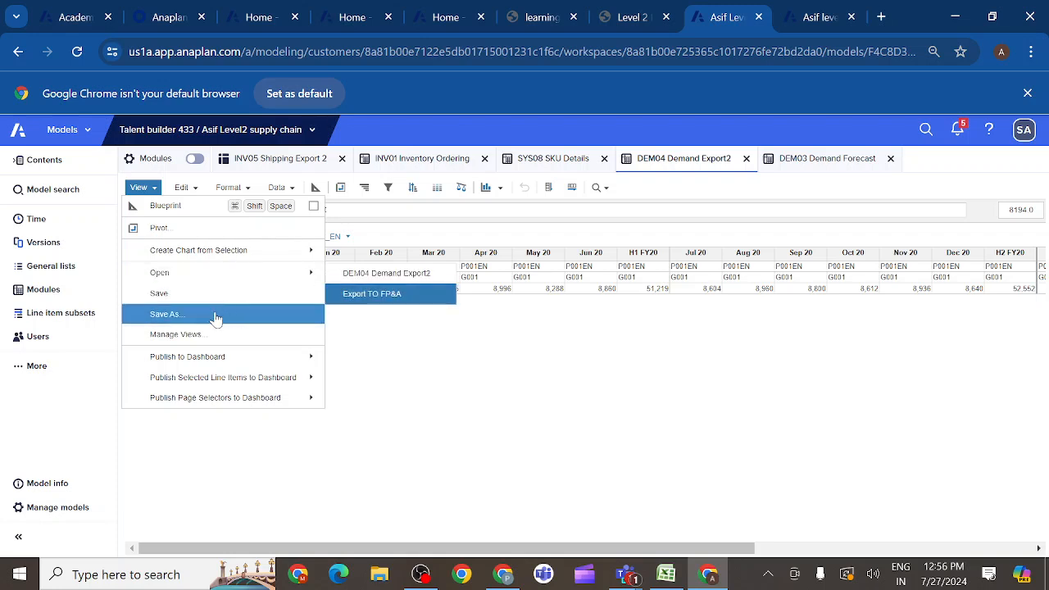
{"action": "left_click", "coordinate": [199, 335]}
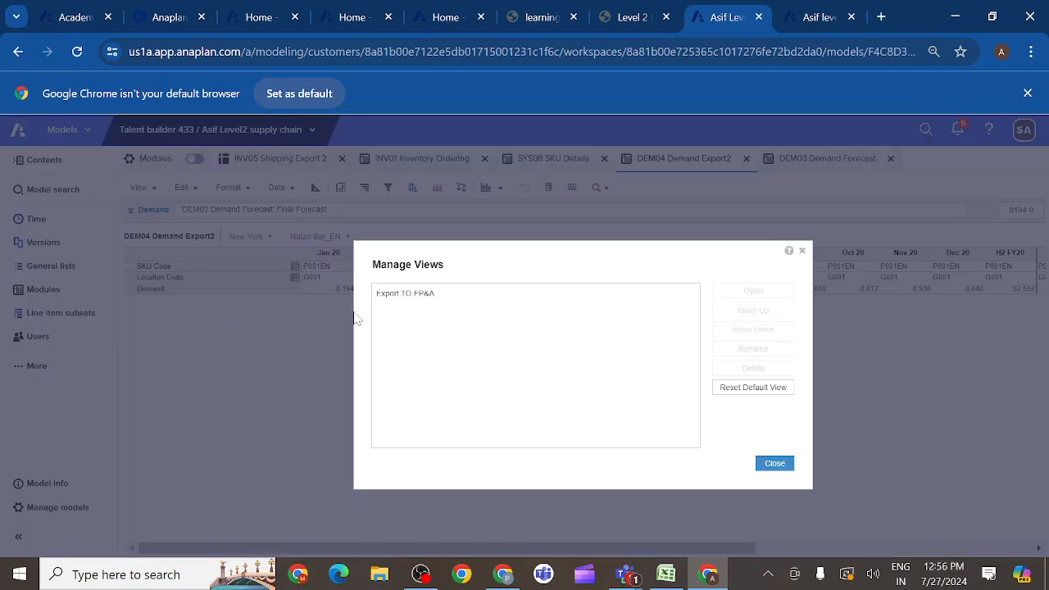
{"action": "left_click", "coordinate": [416, 300]}
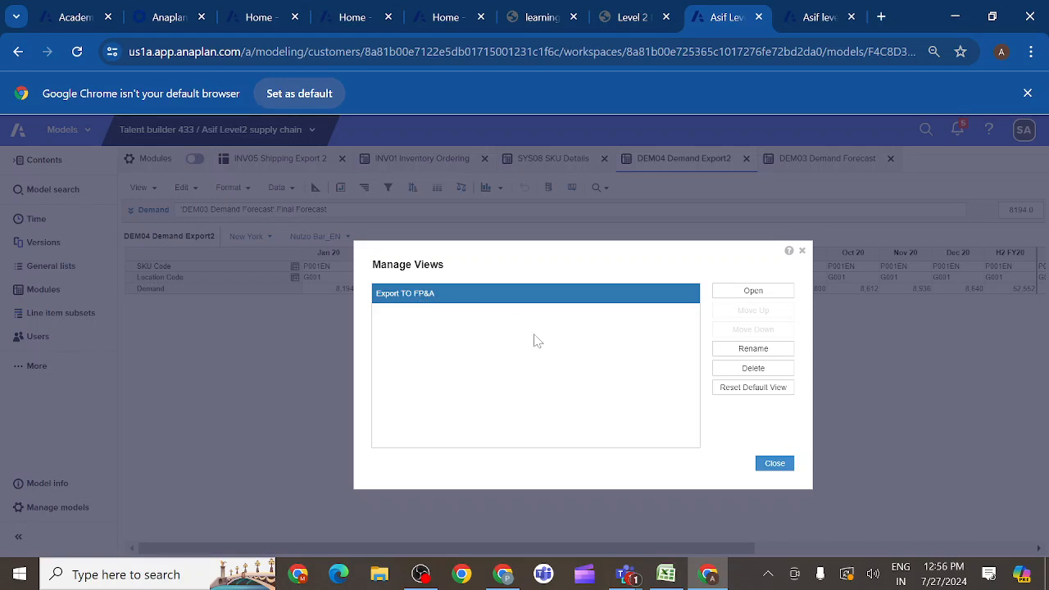
{"action": "left_click", "coordinate": [751, 370]}
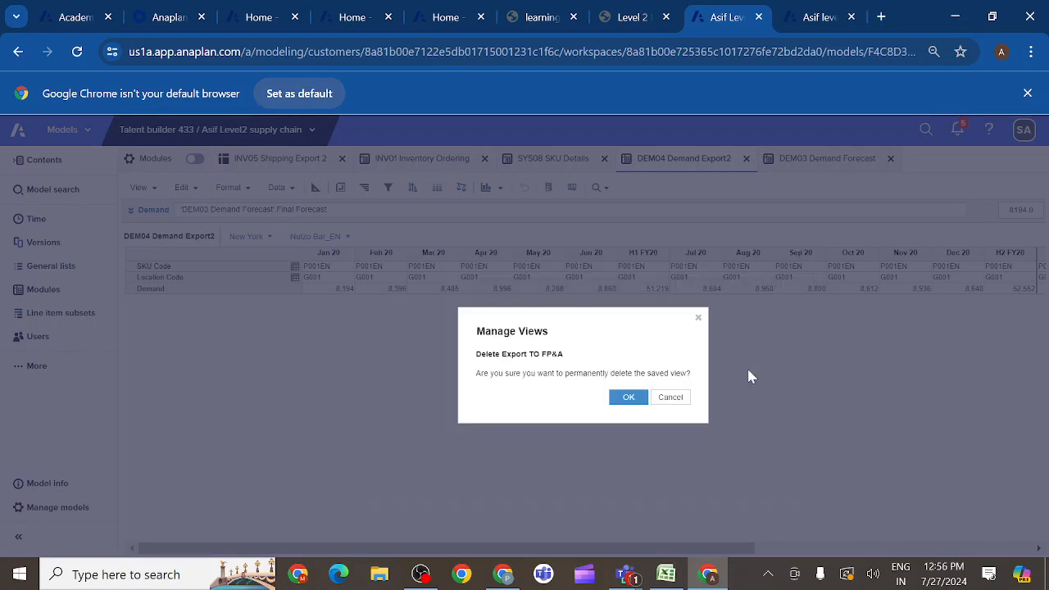
{"action": "left_click", "coordinate": [698, 319]}
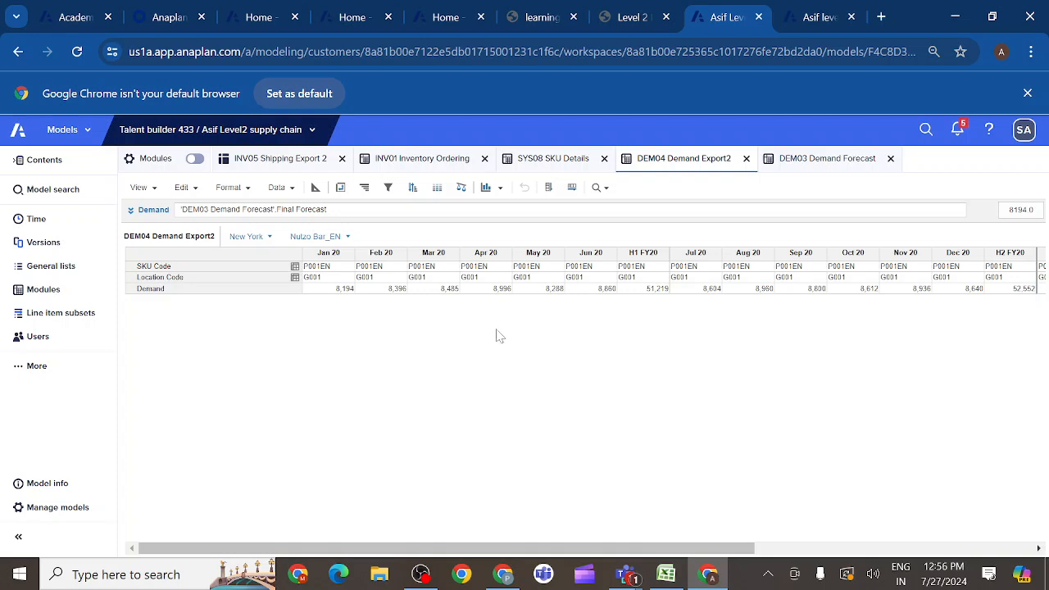
- Reset the default view of the DEM04 Demand Export2 module
{"action": "left_click", "coordinate": [153, 192]}
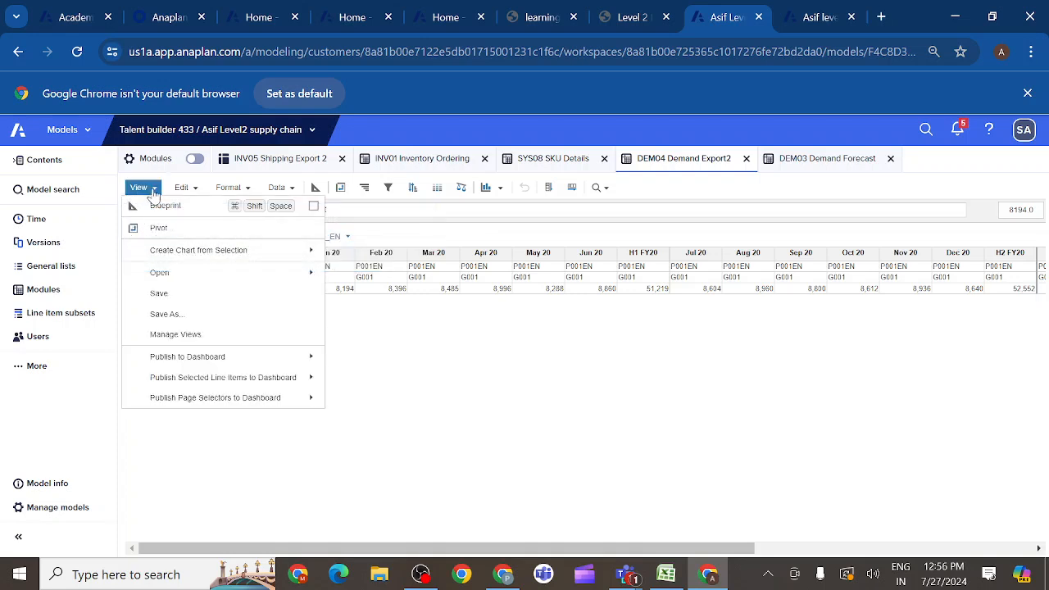
{"action": "left_click", "coordinate": [176, 336]}
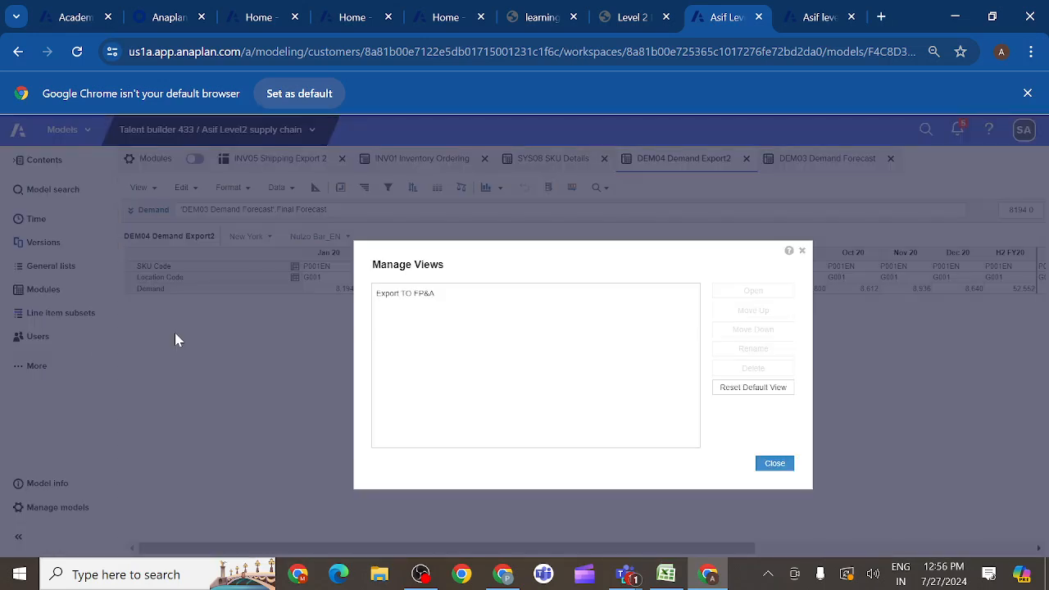
{"action": "left_click", "coordinate": [760, 392]}
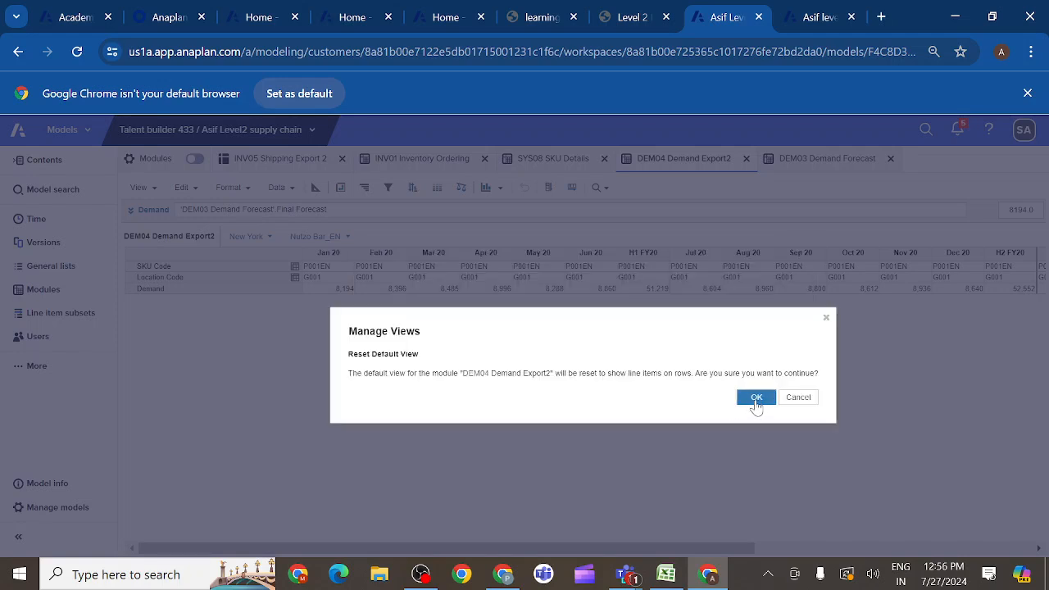
{"action": "left_click", "coordinate": [756, 399]}
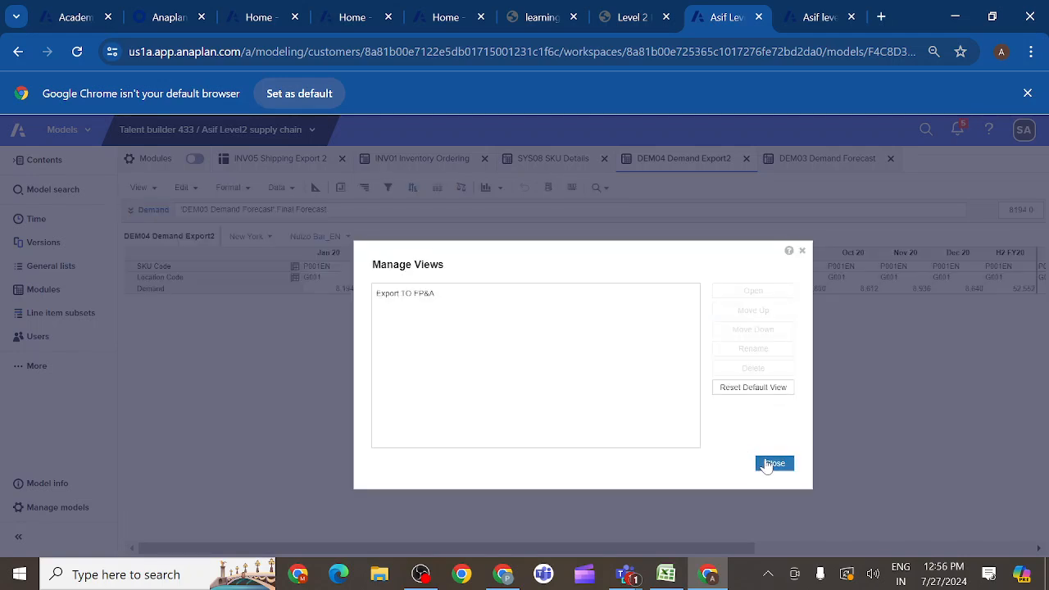
- Reopen the saved Export TO FP&A view and check the formatting options for its Demand column
{"action": "left_click", "coordinate": [399, 298]}
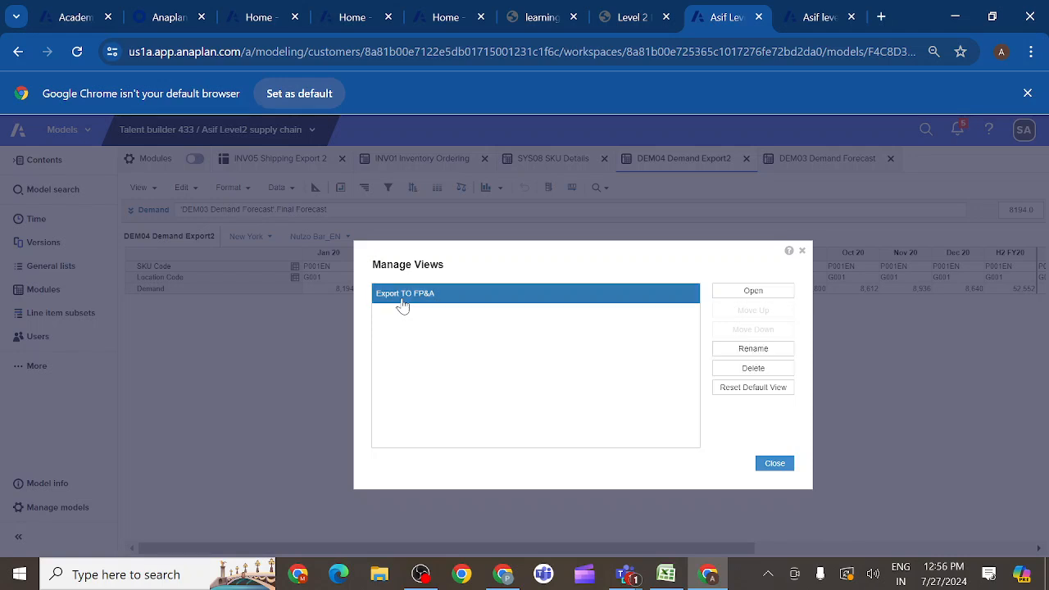
{"action": "left_click", "coordinate": [735, 293]}
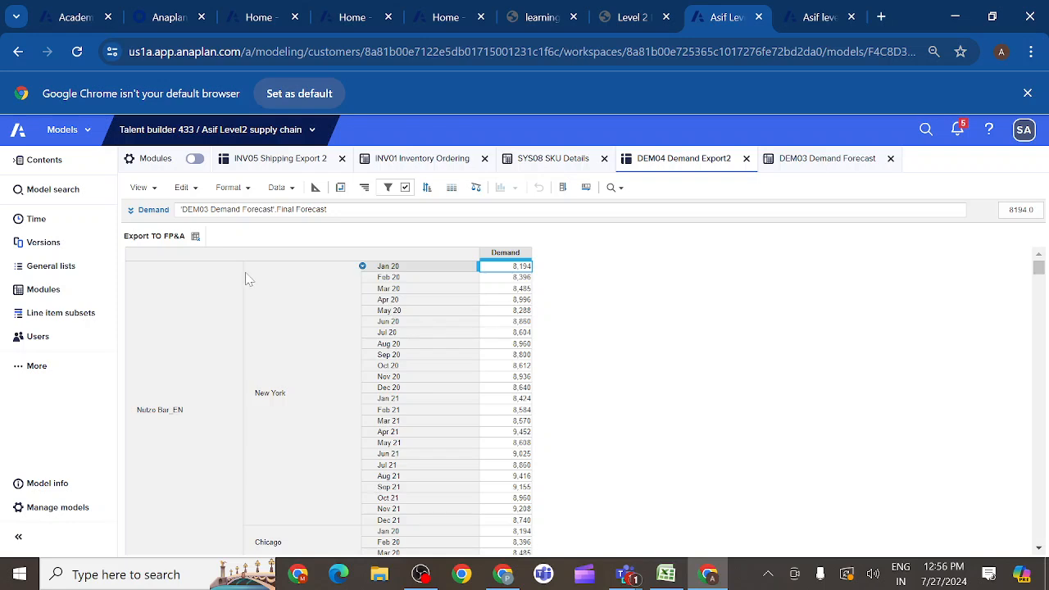
{"action": "left_click", "coordinate": [509, 254]}
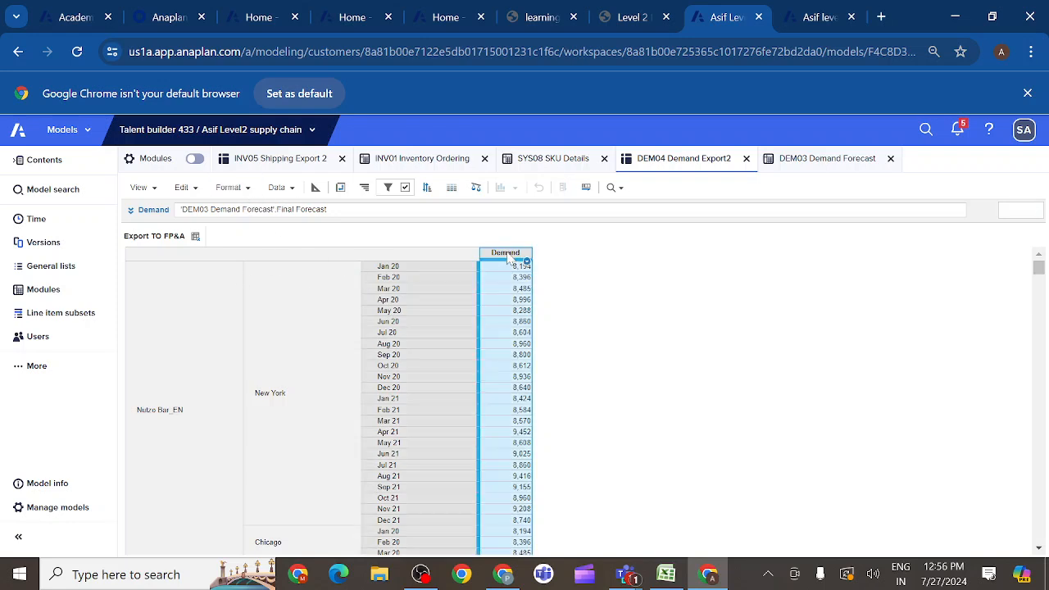
{"action": "left_click", "coordinate": [246, 191]}
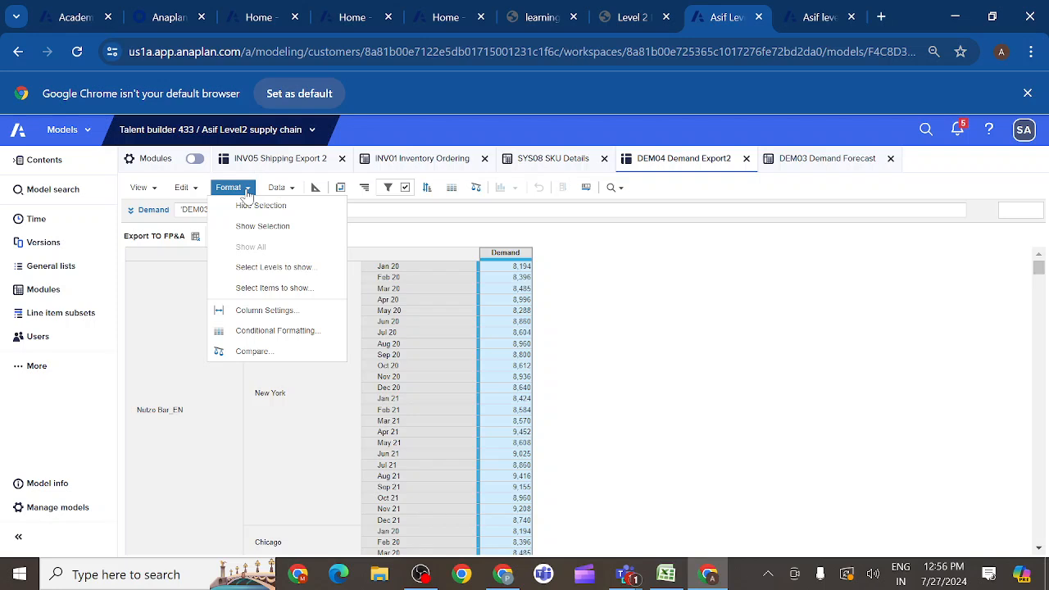
{"action": "left_click", "coordinate": [595, 285]}
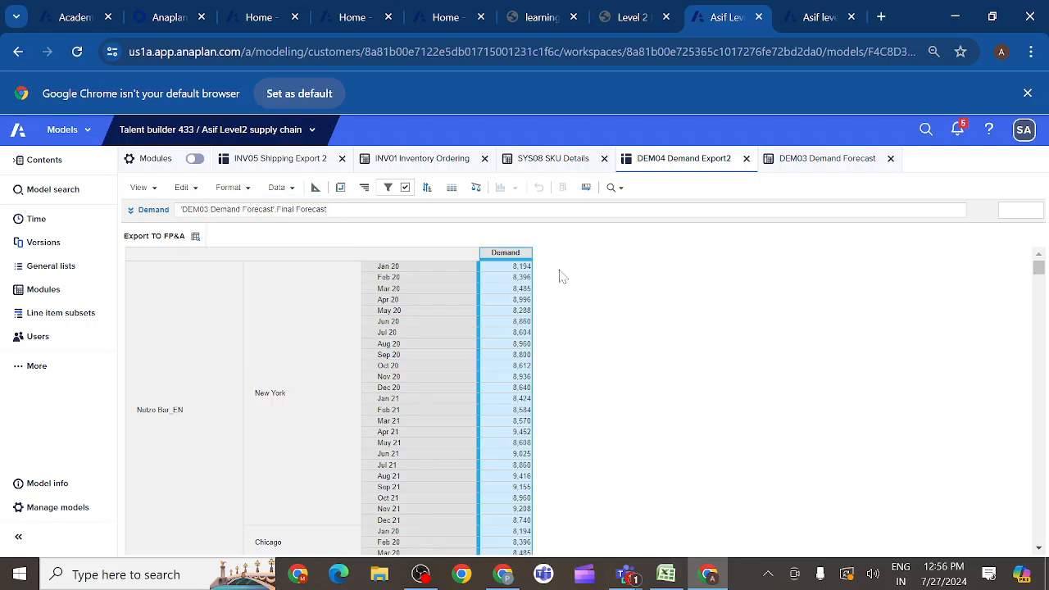
- Permanently delete the saved Export TO FP&A view from DEM04 Demand Export2
{"action": "left_click", "coordinate": [160, 190]}
{"action": "mouse_move", "coordinate": [223, 276]}
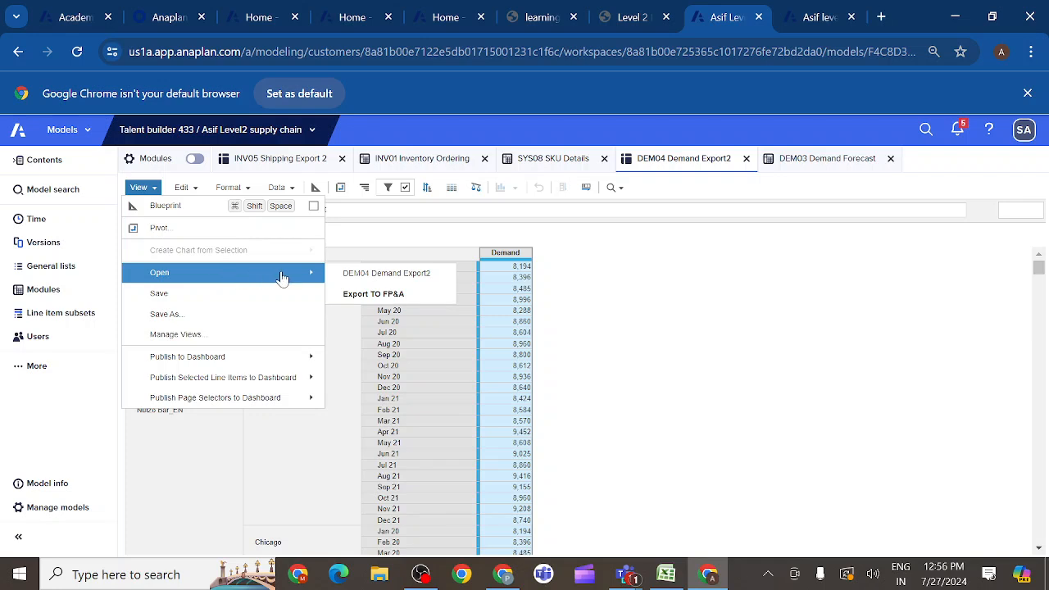
{"action": "left_click", "coordinate": [184, 336]}
{"action": "left_click", "coordinate": [426, 298]}
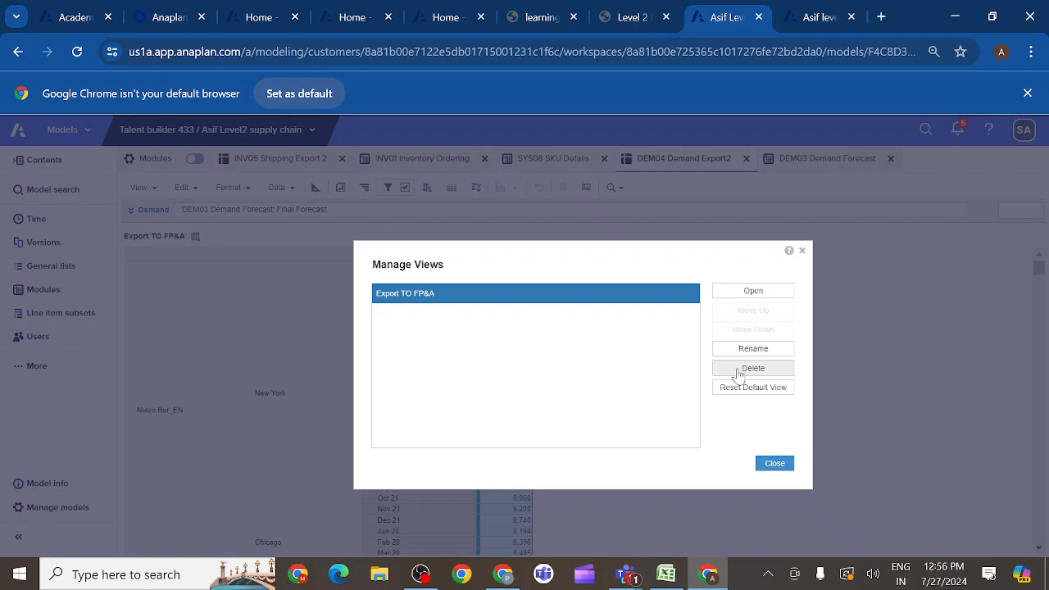
{"action": "left_click", "coordinate": [739, 370]}
{"action": "left_click", "coordinate": [629, 398]}
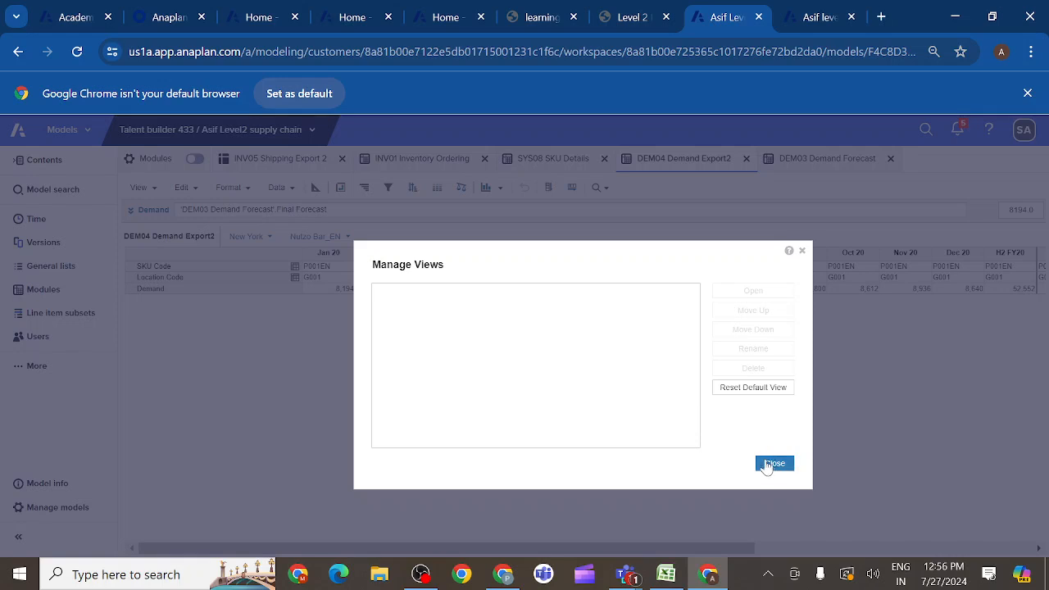
{"action": "left_click", "coordinate": [774, 464]}
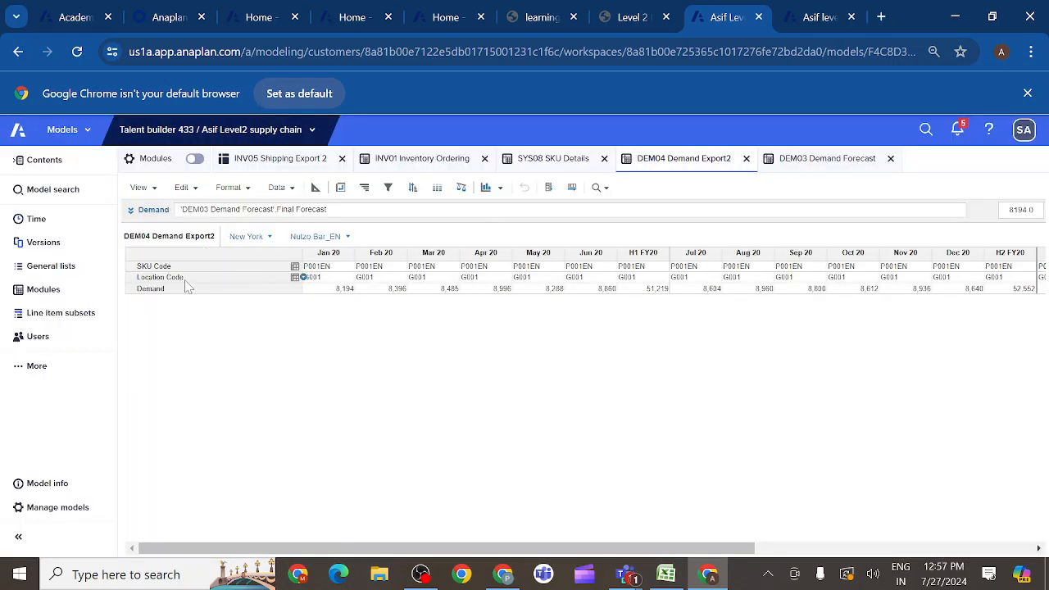
- Save the default DEM04 Demand Export2 layout as a new view named Export FP&A that always opens on the current page
{"action": "scroll", "coordinate": [188, 286], "scroll_direction": "right", "scroll_amount": 5}
{"action": "scroll", "coordinate": [188, 286], "scroll_direction": "left", "scroll_amount": 5}
{"action": "left_click", "coordinate": [155, 187]}
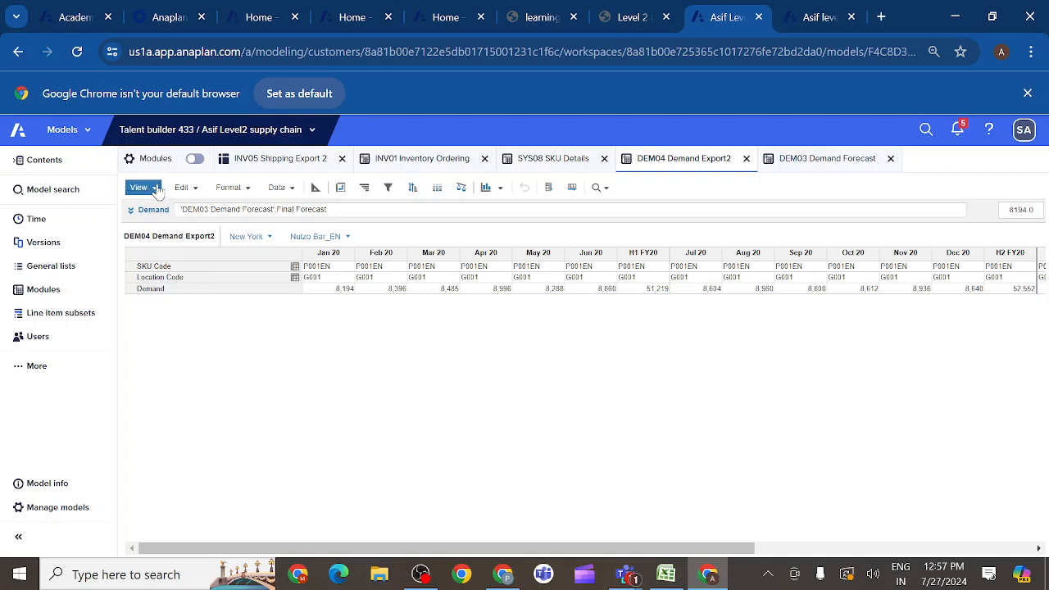
{"action": "left_click", "coordinate": [158, 188]}
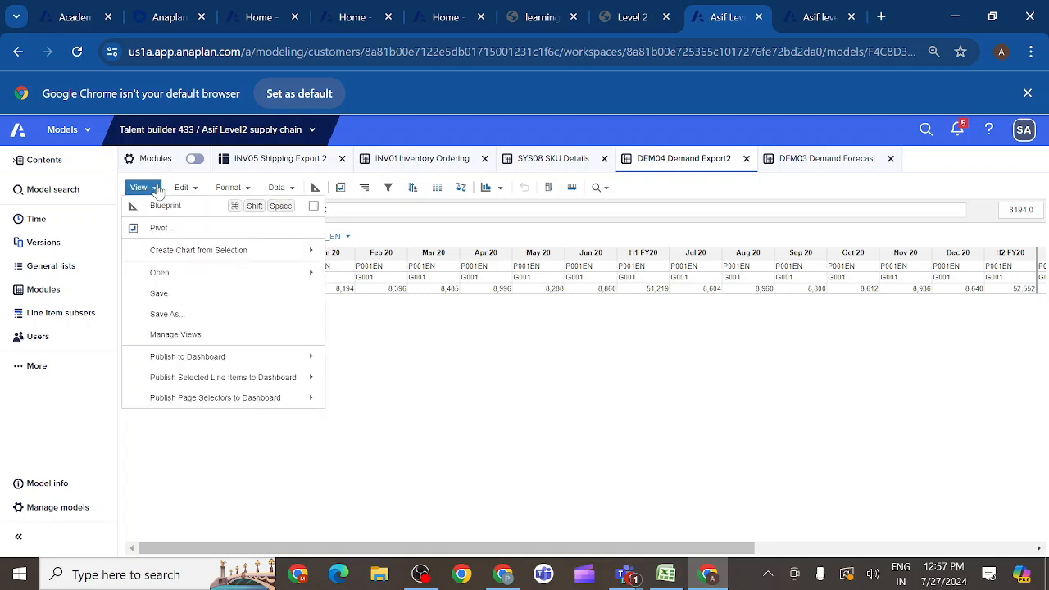
{"action": "left_click", "coordinate": [166, 316]}
{"action": "key", "text": "BackSpace"}
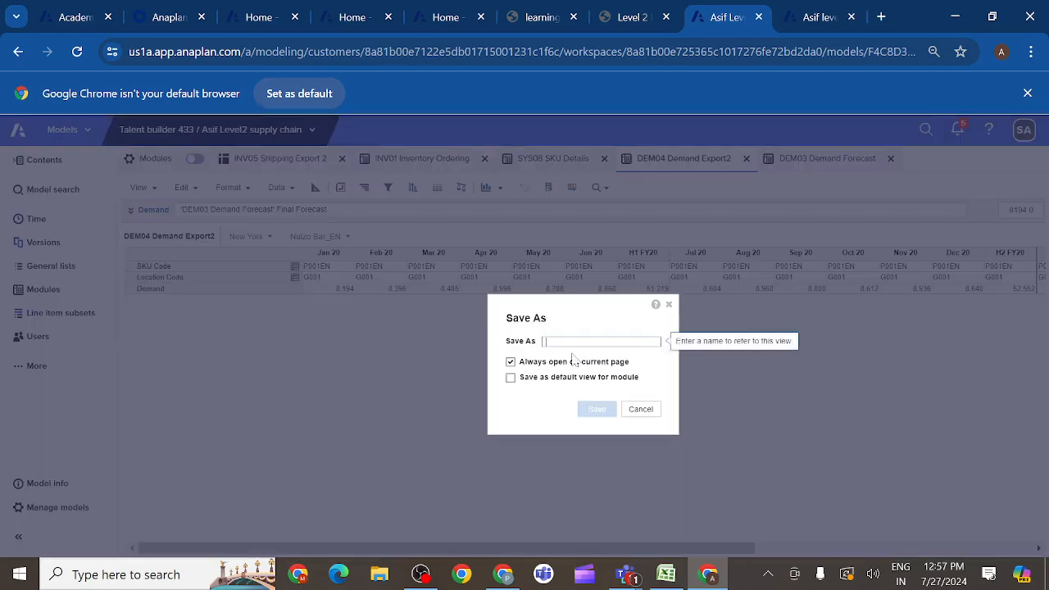
{"action": "type", "text": "D"}
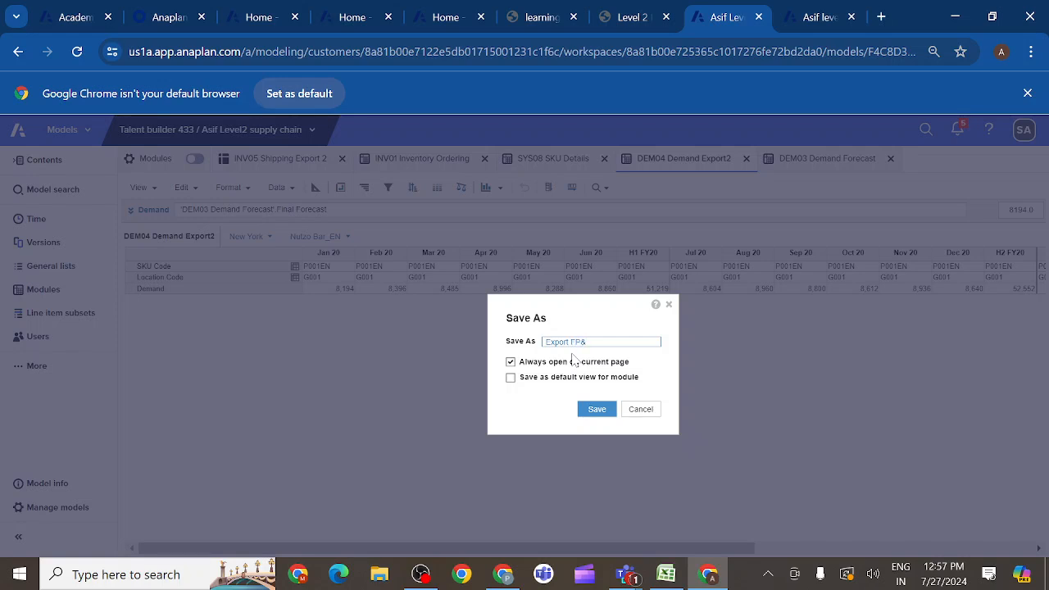
{"action": "left_click", "coordinate": [598, 410]}
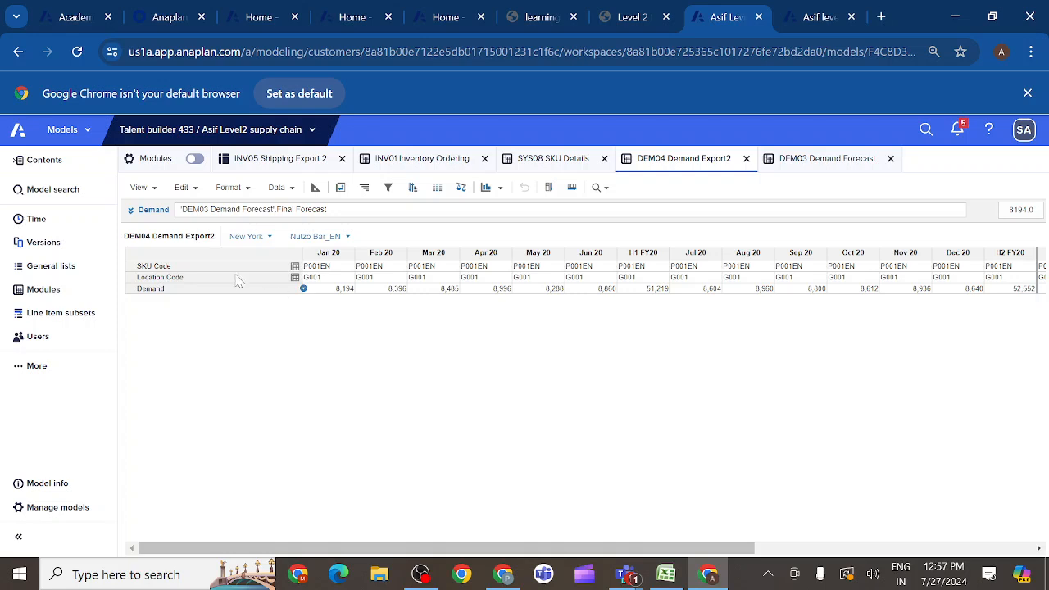
- Open the saved Export FP&A view of the DEM04 Demand Export2 module
{"action": "left_click", "coordinate": [156, 189]}
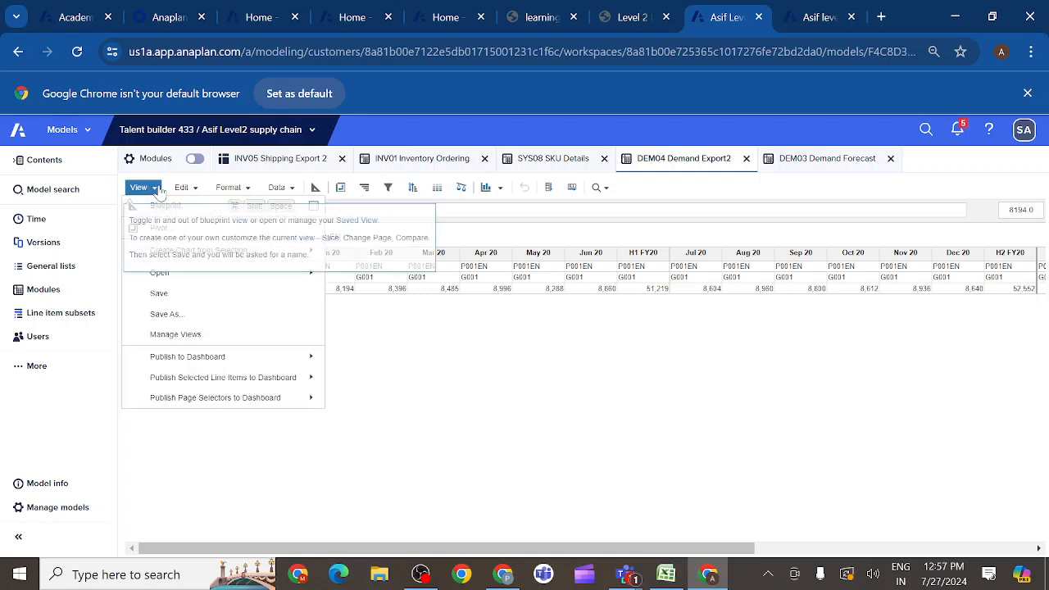
{"action": "mouse_move", "coordinate": [304, 276]}
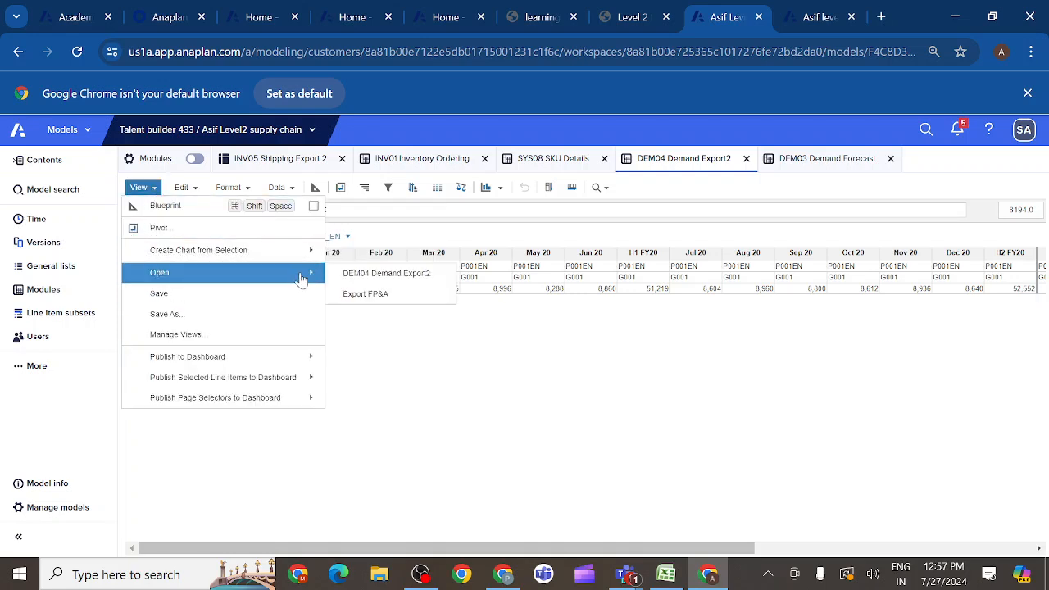
{"action": "left_click", "coordinate": [360, 299]}
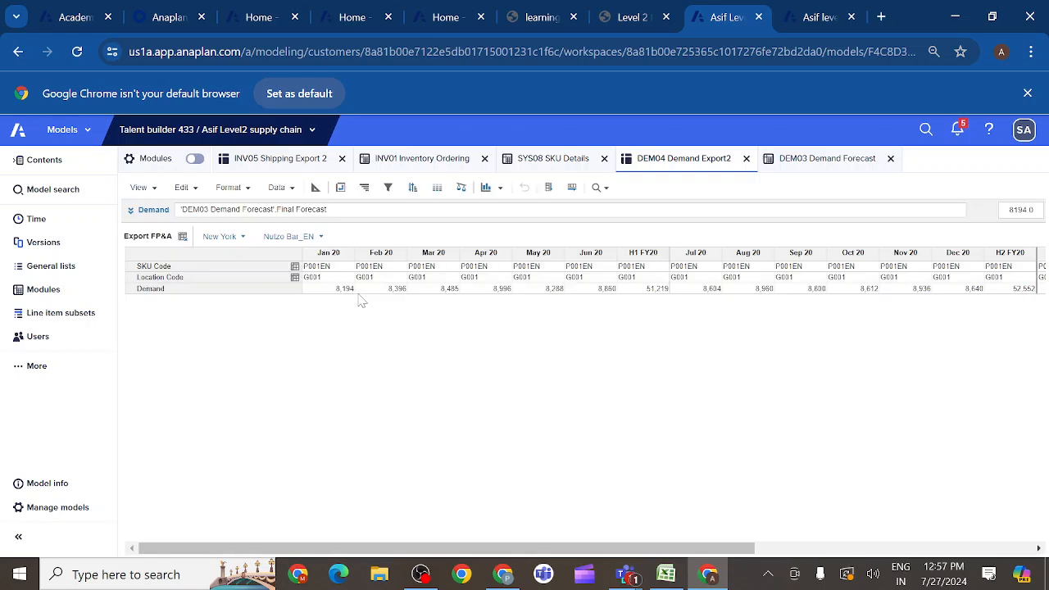
- Pivot the Export FP&A view to show Line Items in columns and G3 Location, P3 SKU and Time nested in rows
{"action": "left_click", "coordinate": [342, 187]}
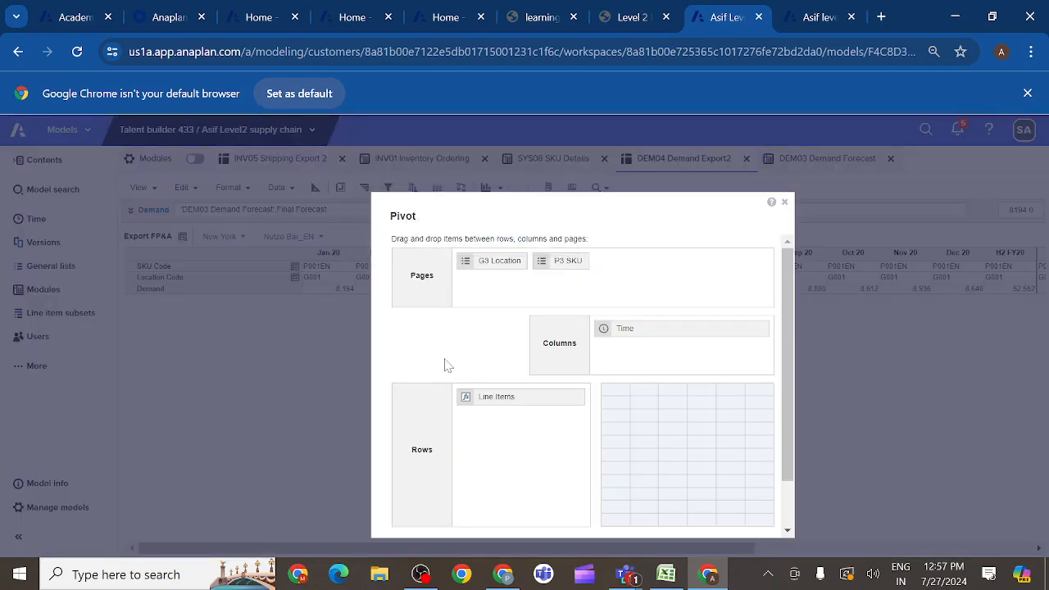
{"action": "left_click", "coordinate": [486, 399]}
{"action": "left_click_drag", "start_coordinate": [497, 403], "coordinate": [644, 366]}
{"action": "left_click", "coordinate": [494, 264]}
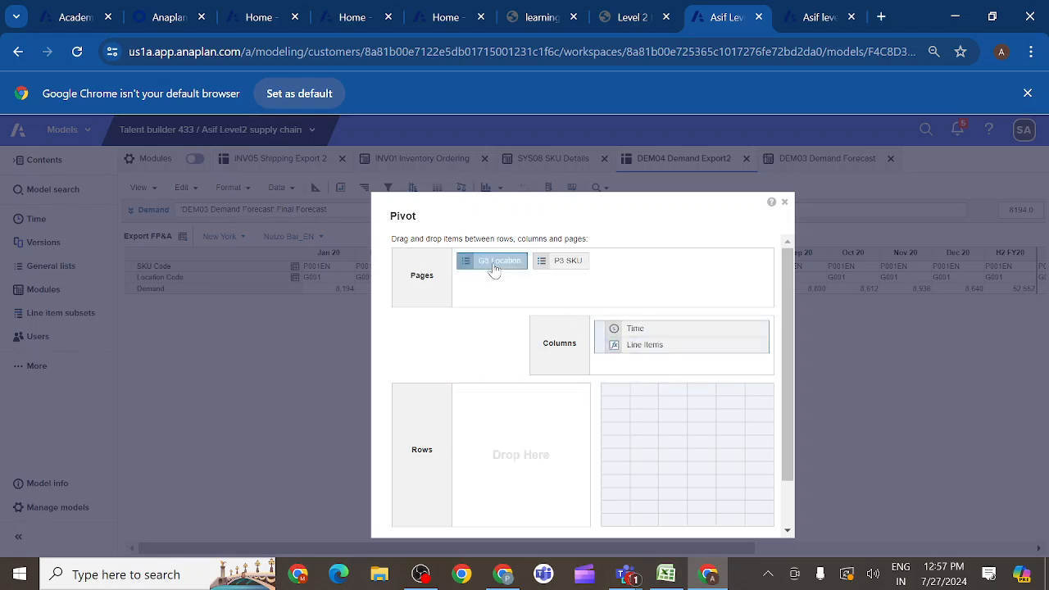
{"action": "left_click_drag", "start_coordinate": [495, 269], "coordinate": [498, 398]}
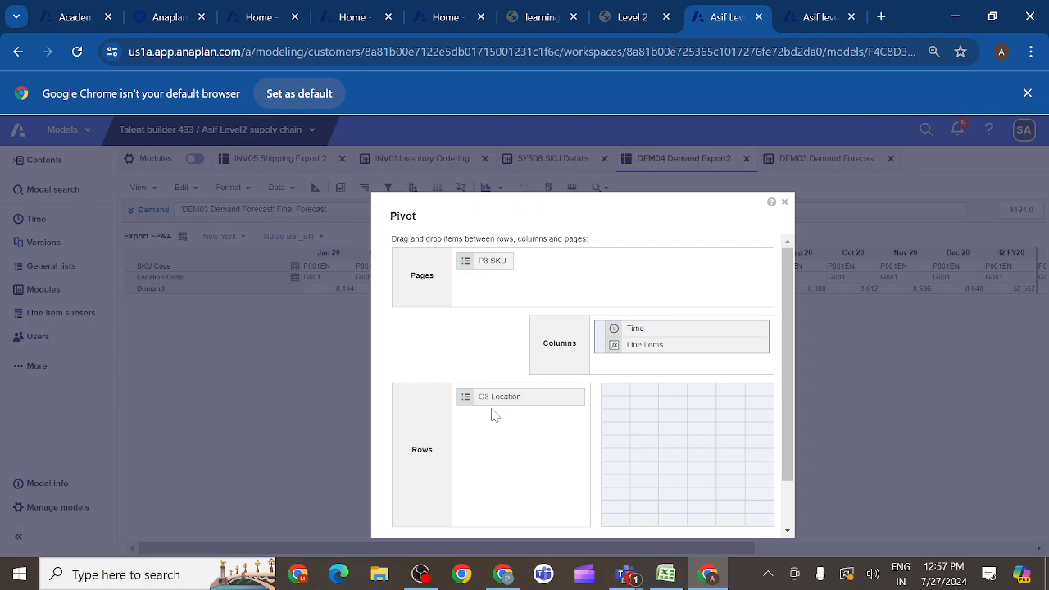
{"action": "left_click_drag", "start_coordinate": [491, 263], "coordinate": [541, 417]}
{"action": "left_click_drag", "start_coordinate": [644, 332], "coordinate": [492, 455]}
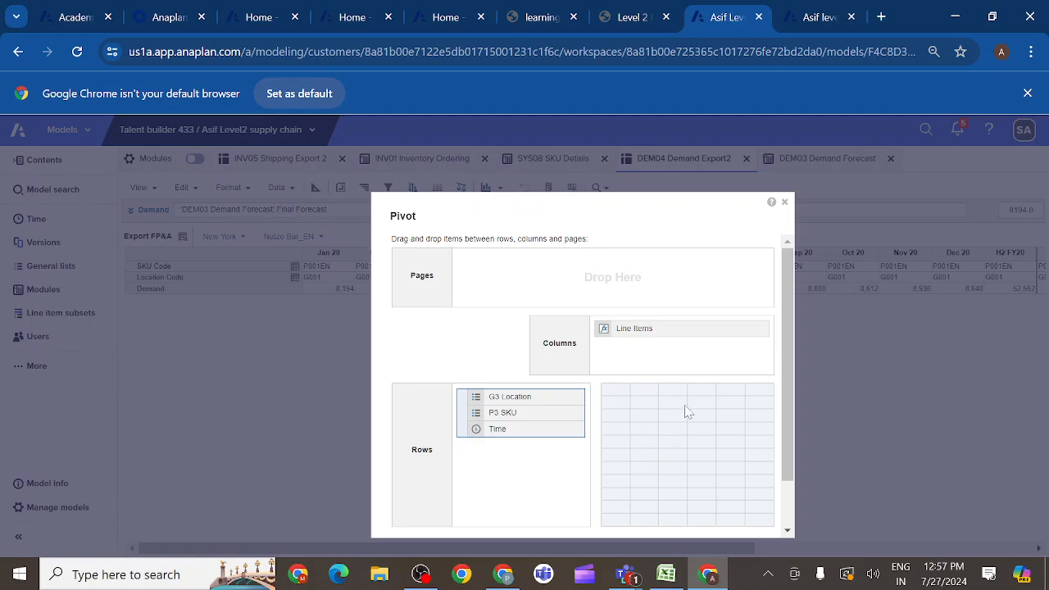
{"action": "scroll", "coordinate": [786, 412], "scroll_direction": "down", "scroll_amount": 2}
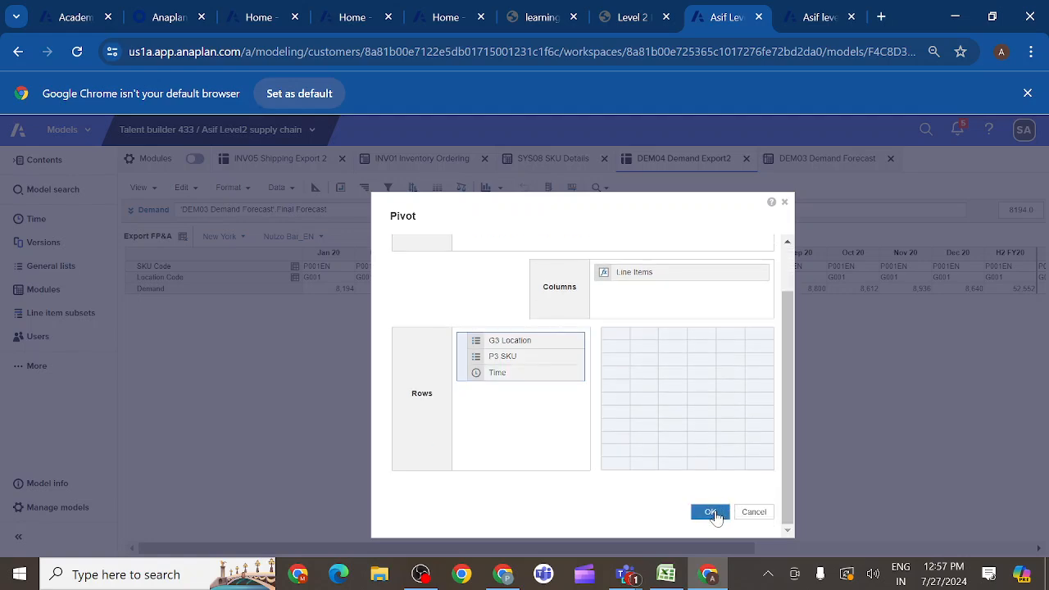
{"action": "left_click", "coordinate": [711, 512]}
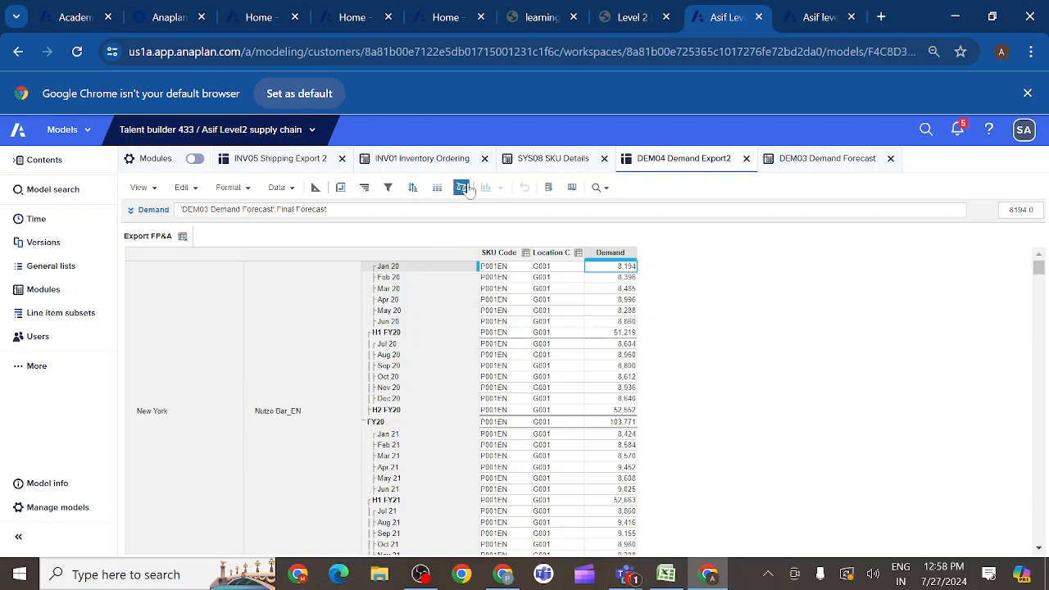
- Check the row order in the course's sample export and reorder the pivot rows so P3 SKU comes before G3 Location
{"action": "left_click", "coordinate": [649, 21]}
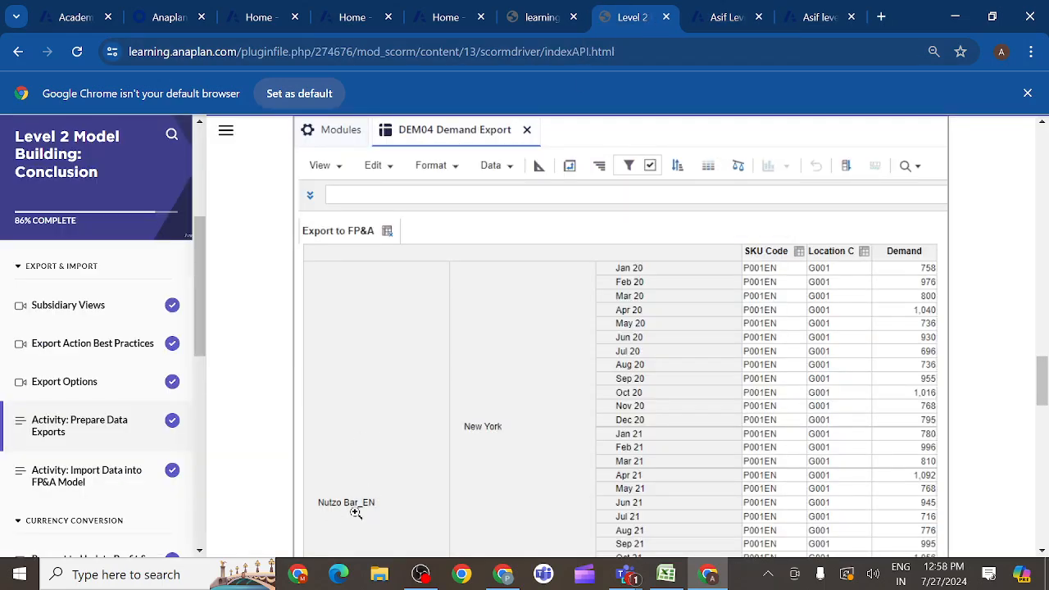
{"action": "left_click", "coordinate": [728, 21]}
{"action": "left_click", "coordinate": [340, 188]}
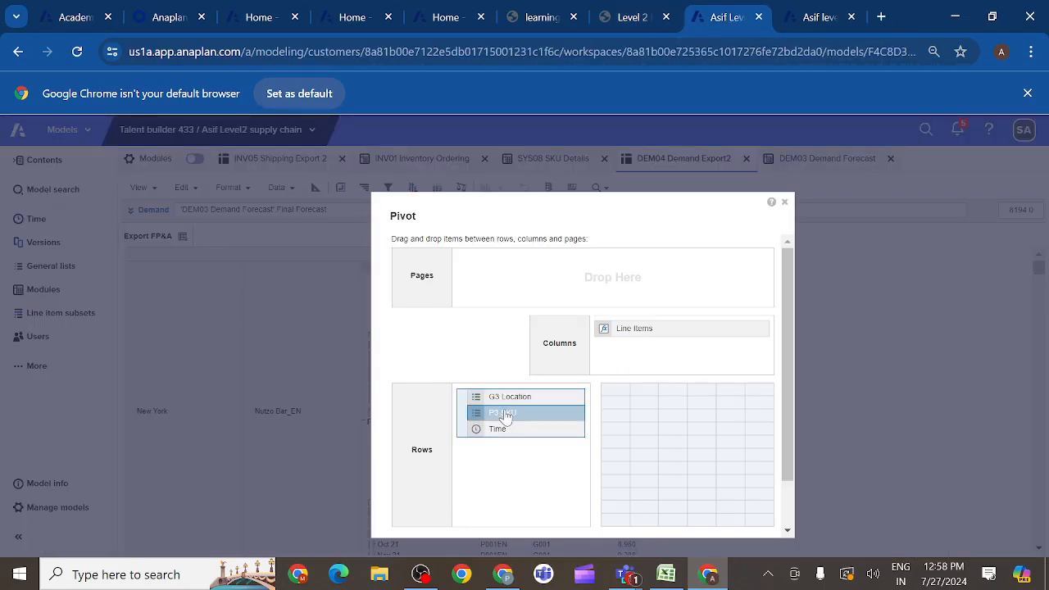
{"action": "mouse_move", "coordinate": [505, 417]}
{"action": "left_mouse_down"}
{"action": "mouse_move", "coordinate": [500, 399]}
{"action": "mouse_move", "coordinate": [509, 430]}
{"action": "left_mouse_up"}
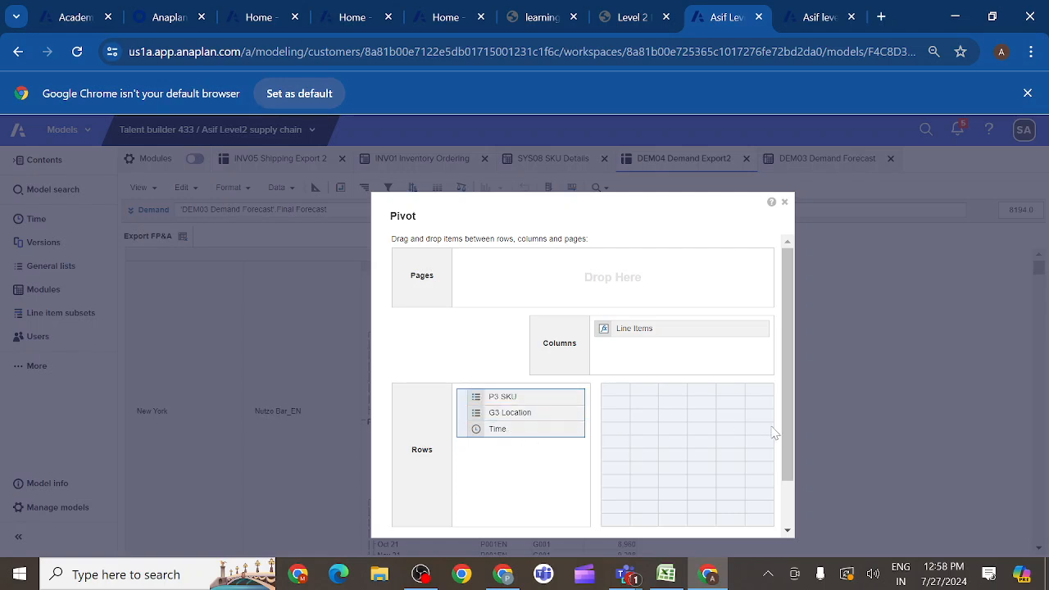
{"action": "scroll", "coordinate": [789, 440], "scroll_direction": "down", "scroll_amount": 3}
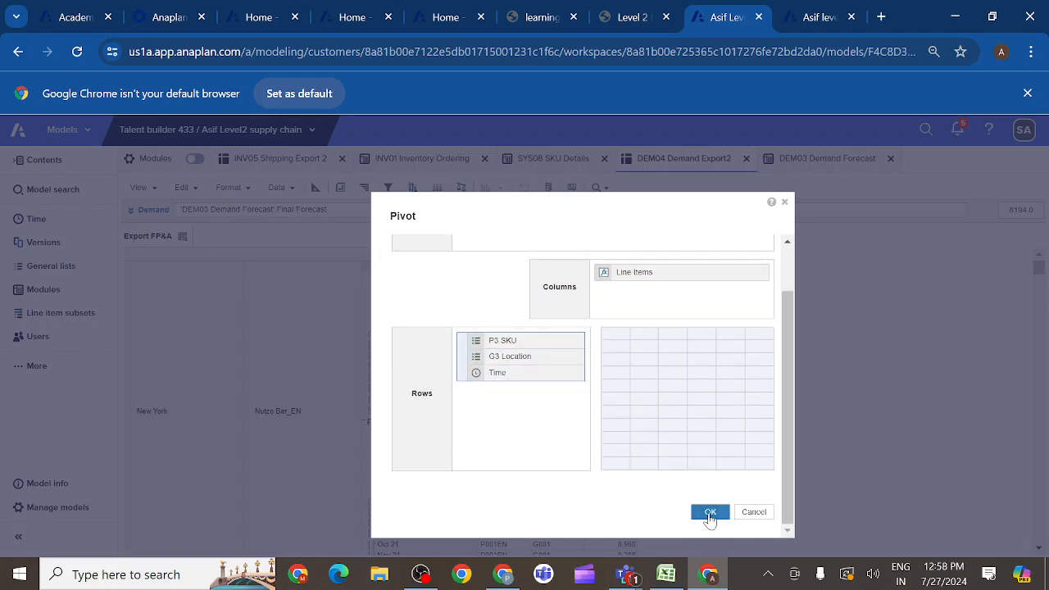
{"action": "left_click", "coordinate": [707, 513]}
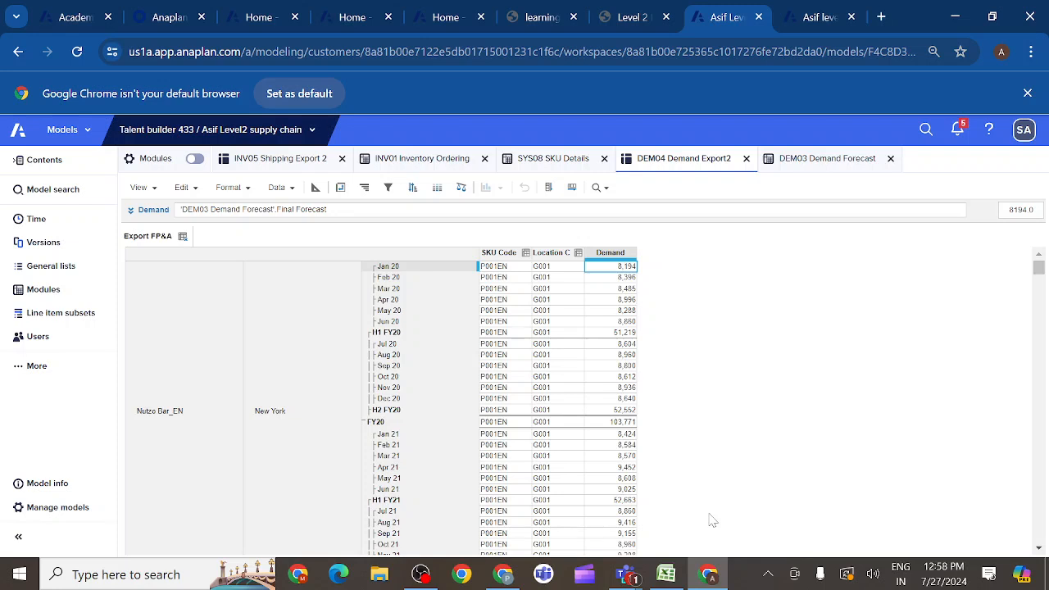
- Limit the product levels shown in the rows to P3 SKU, leaving out the P1 Product Family and P2 Products levels
{"action": "left_click", "coordinate": [173, 410]}
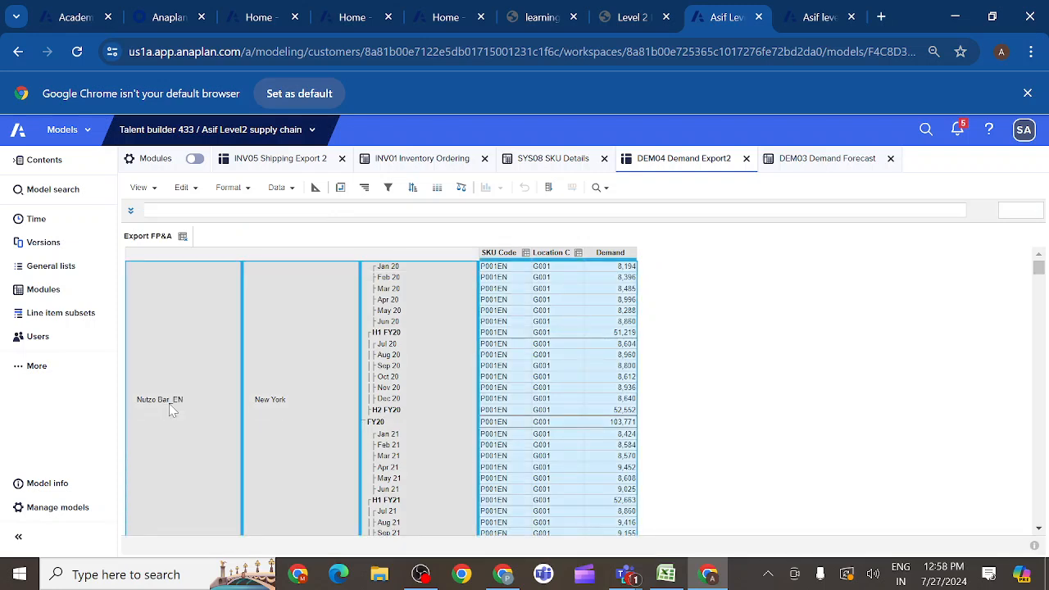
{"action": "right_click", "coordinate": [169, 404]}
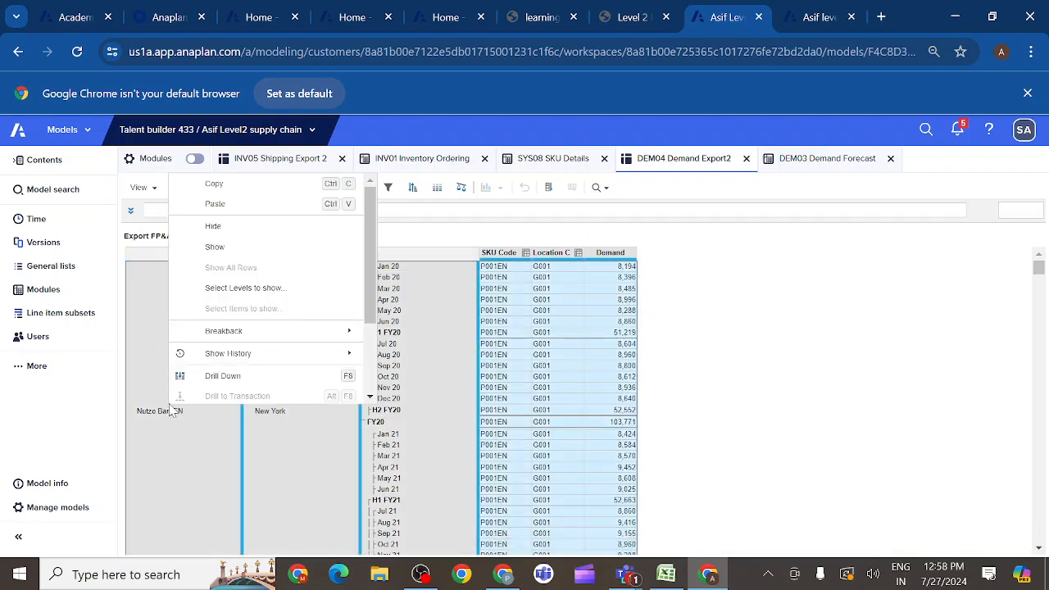
{"action": "left_click", "coordinate": [232, 289]}
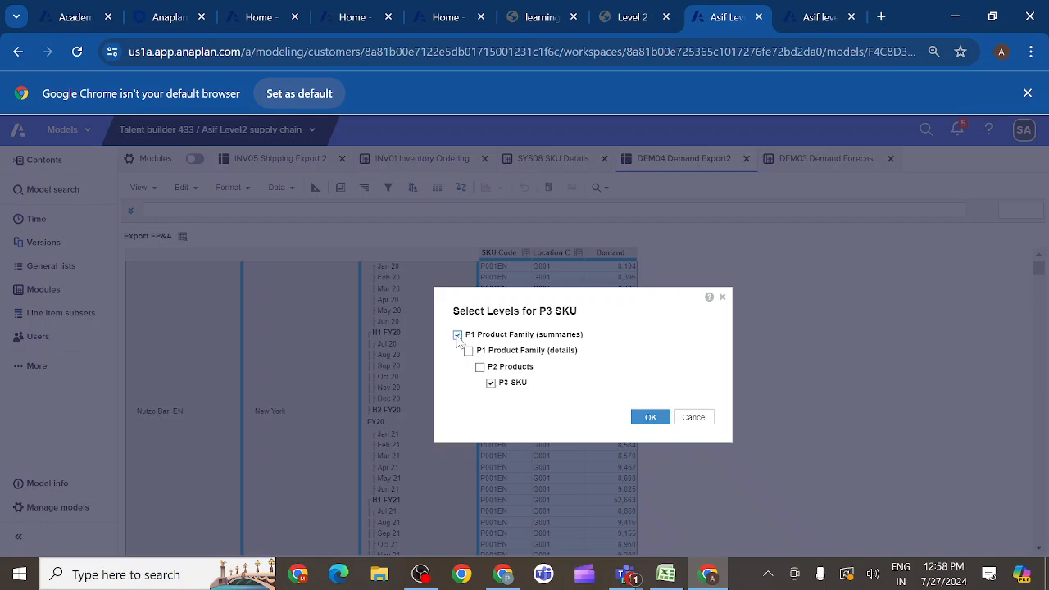
{"action": "left_click", "coordinate": [643, 420]}
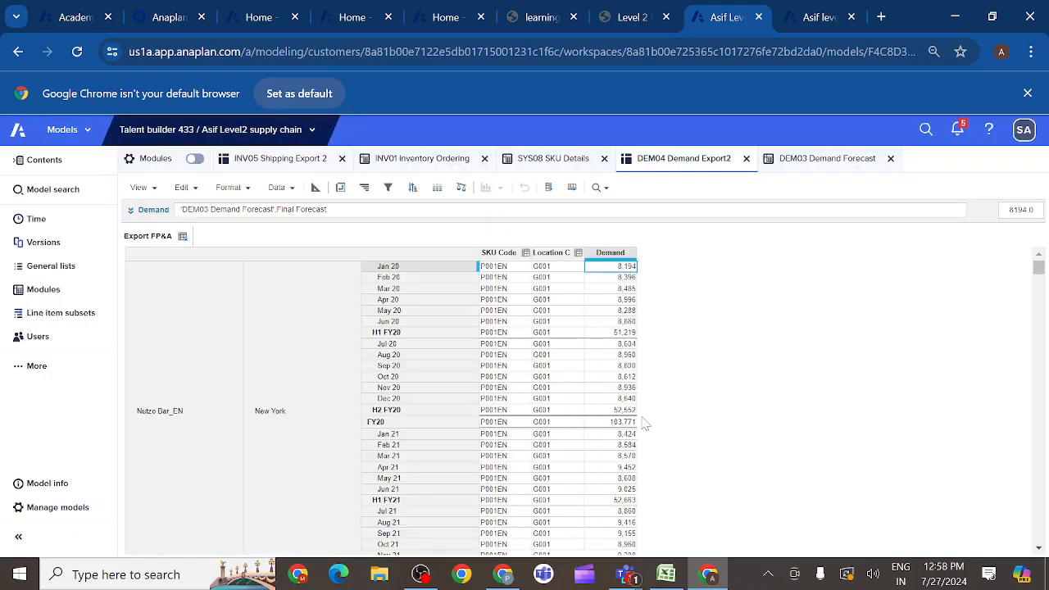
- Limit the location levels shown in the rows to G3 Location, leaving out the G1 Region and G2 Country levels
{"action": "left_click", "coordinate": [319, 418]}
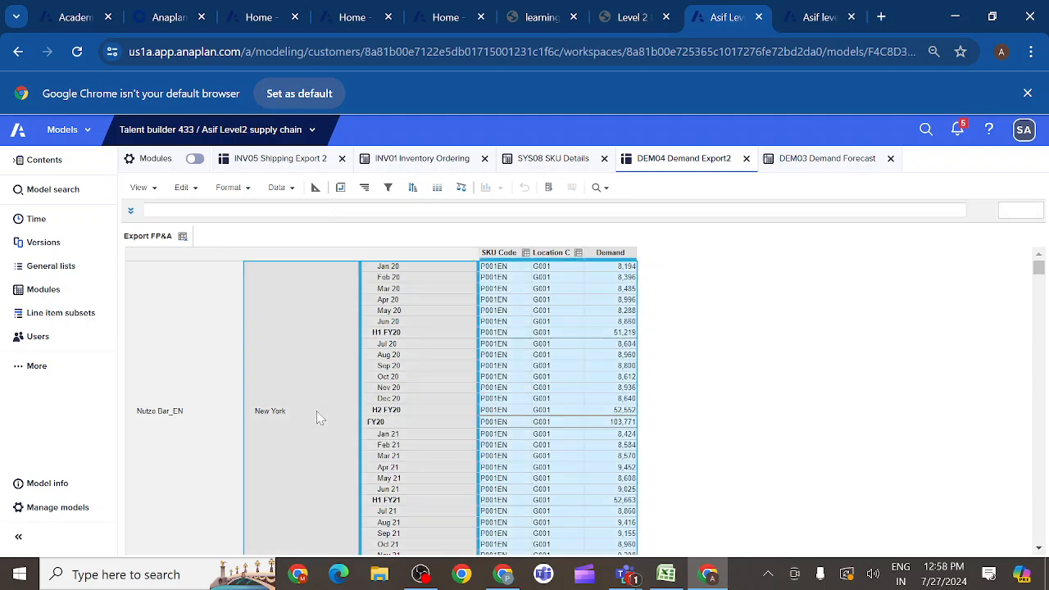
{"action": "right_click", "coordinate": [320, 418]}
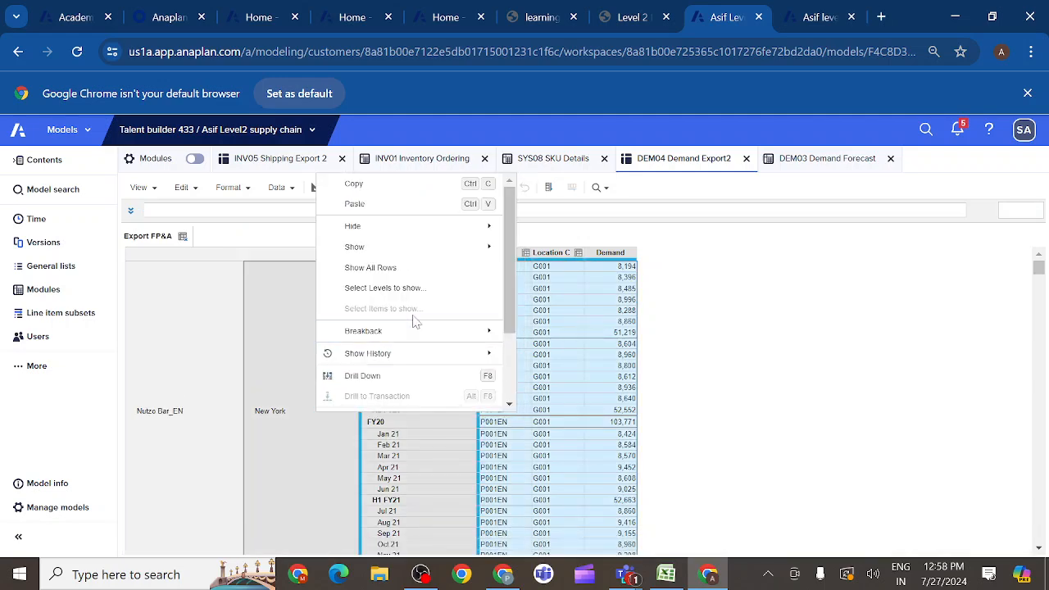
{"action": "left_click", "coordinate": [392, 290]}
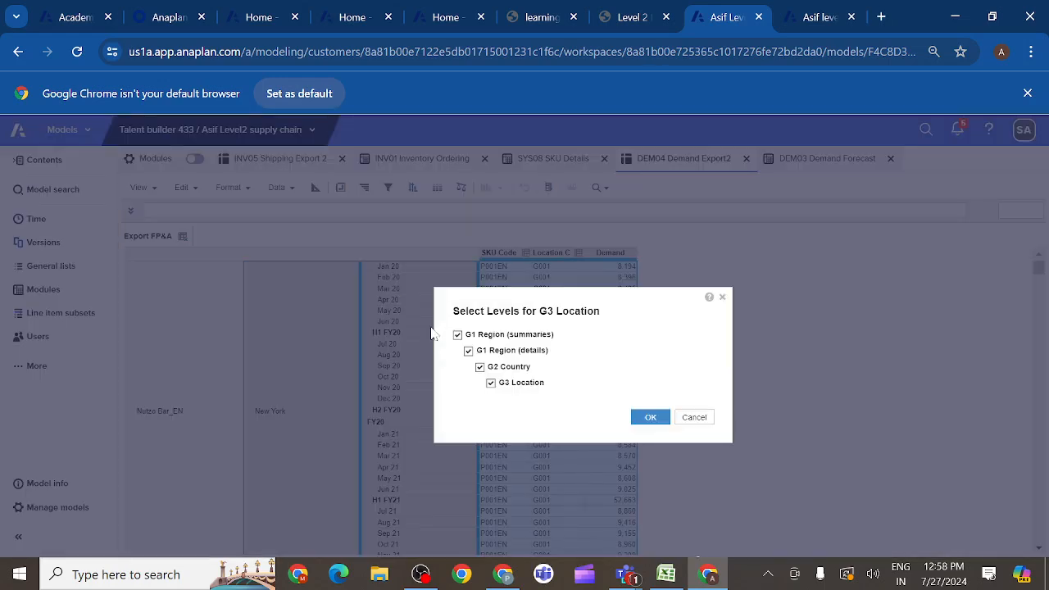
{"action": "left_click", "coordinate": [458, 335]}
{"action": "left_click", "coordinate": [647, 420]}
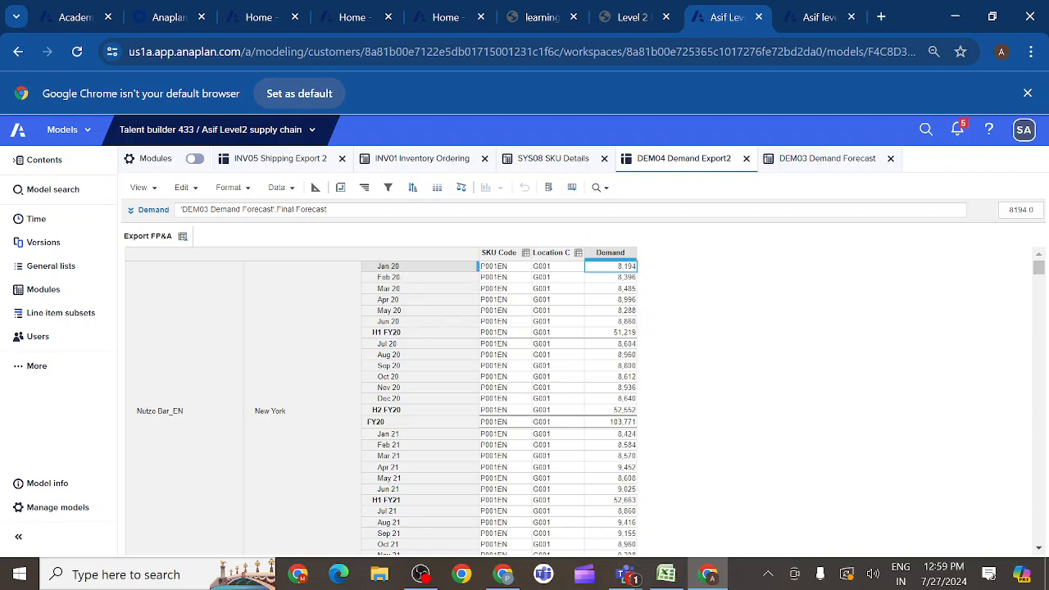
- Filter the rows to months only, where the Months Only Filter line item of SYS00 Time Settings by Month is equal to true
{"action": "left_click", "coordinate": [388, 187]}
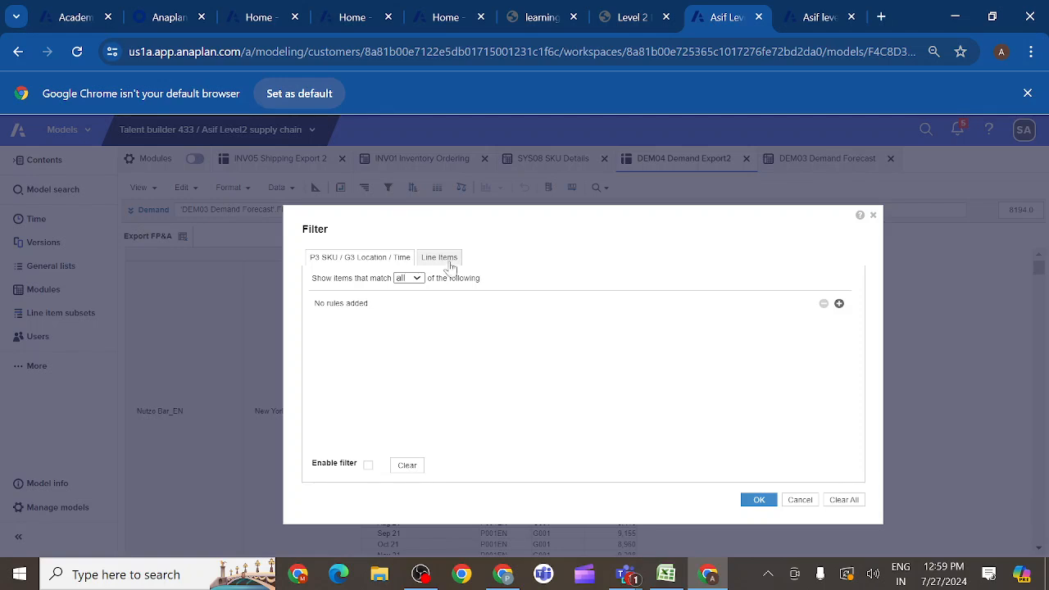
{"action": "left_click", "coordinate": [839, 304]}
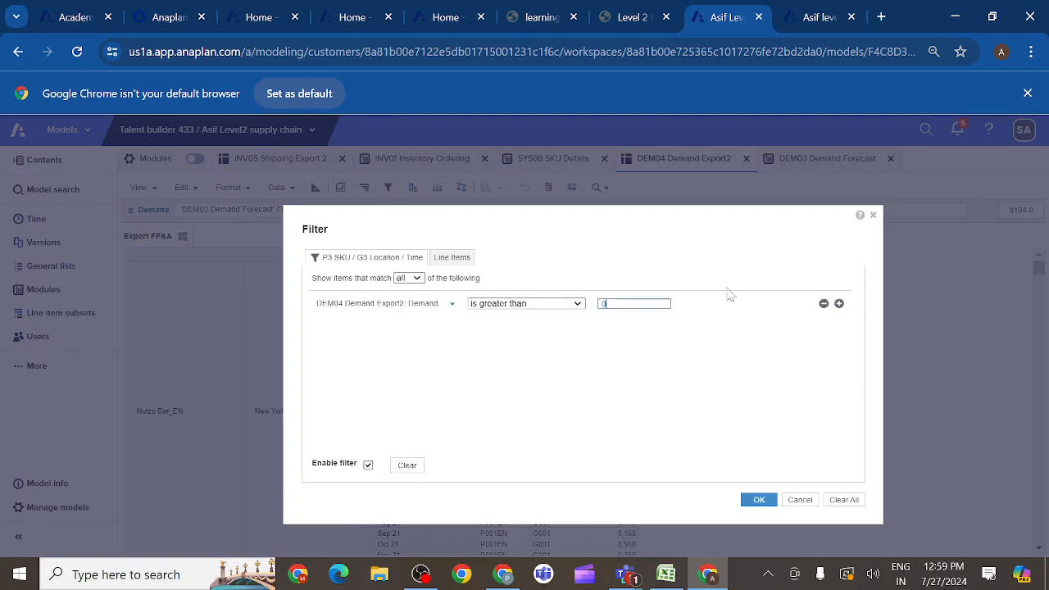
{"action": "left_click", "coordinate": [452, 304]}
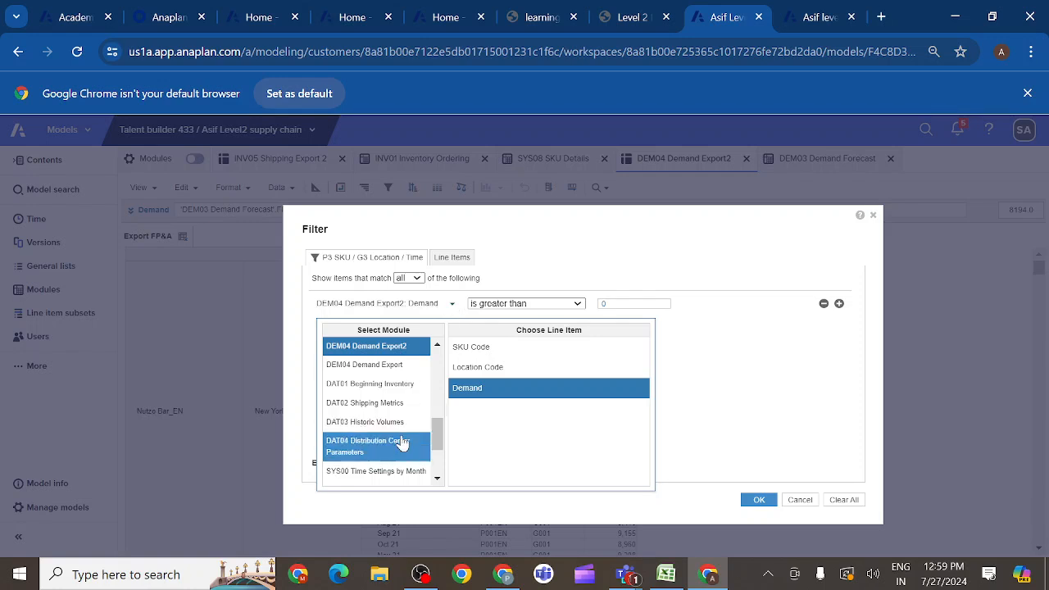
{"action": "left_click", "coordinate": [374, 473]}
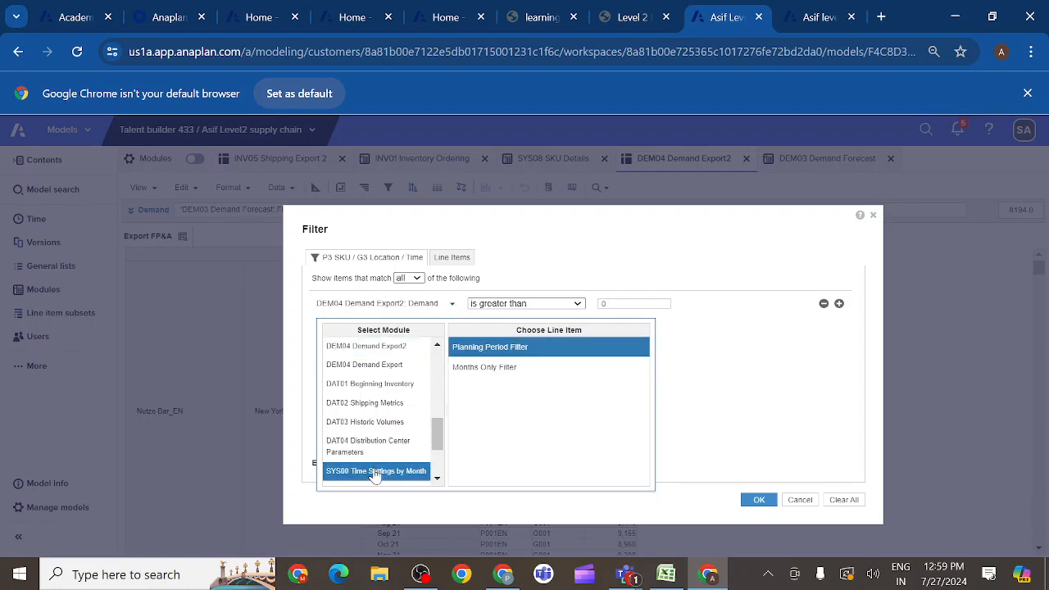
{"action": "left_click", "coordinate": [475, 371]}
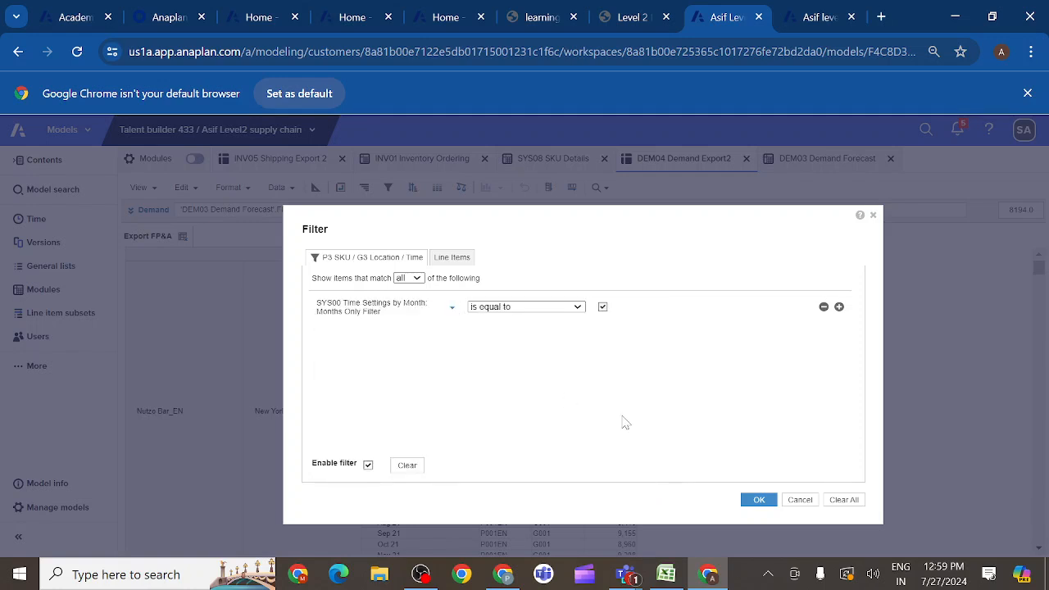
{"action": "left_click", "coordinate": [759, 499]}
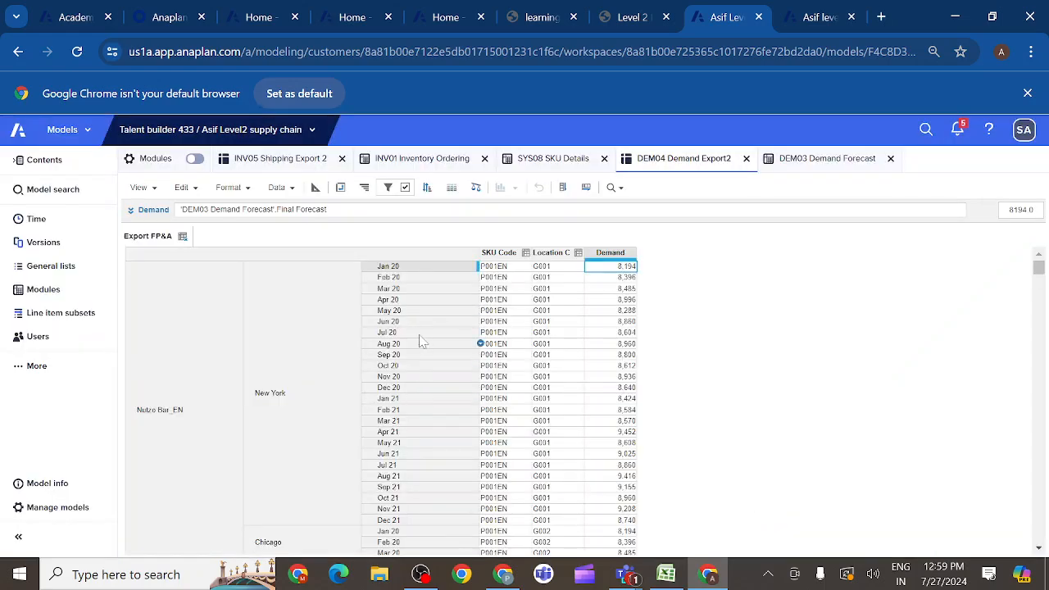
- Add a second row filter rule requiring DEM04 Demand Export2's Demand line item to be not equal to 0
{"action": "left_click", "coordinate": [606, 253]}
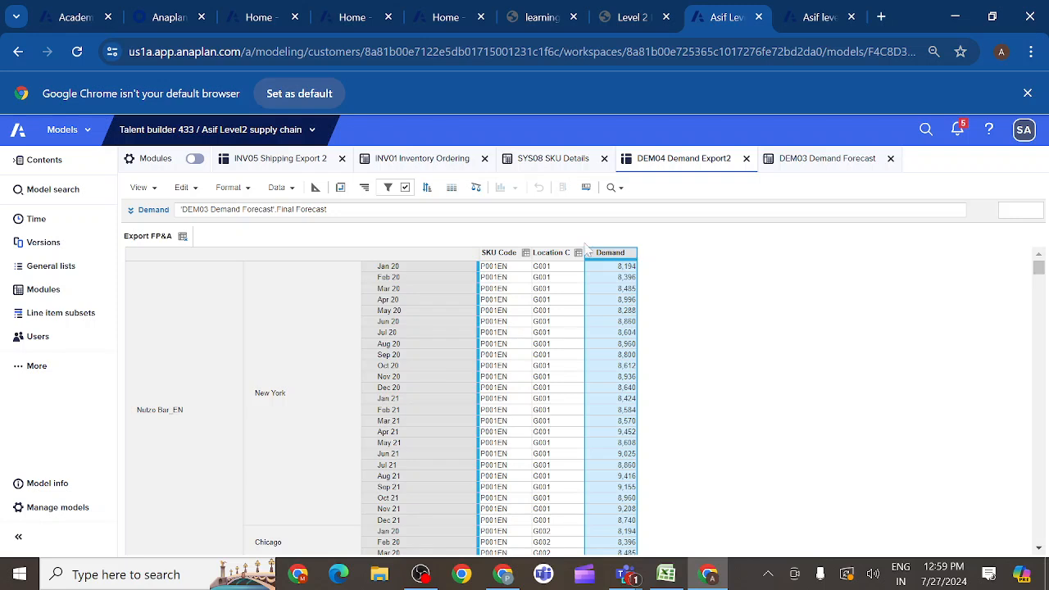
{"action": "left_click", "coordinate": [387, 186]}
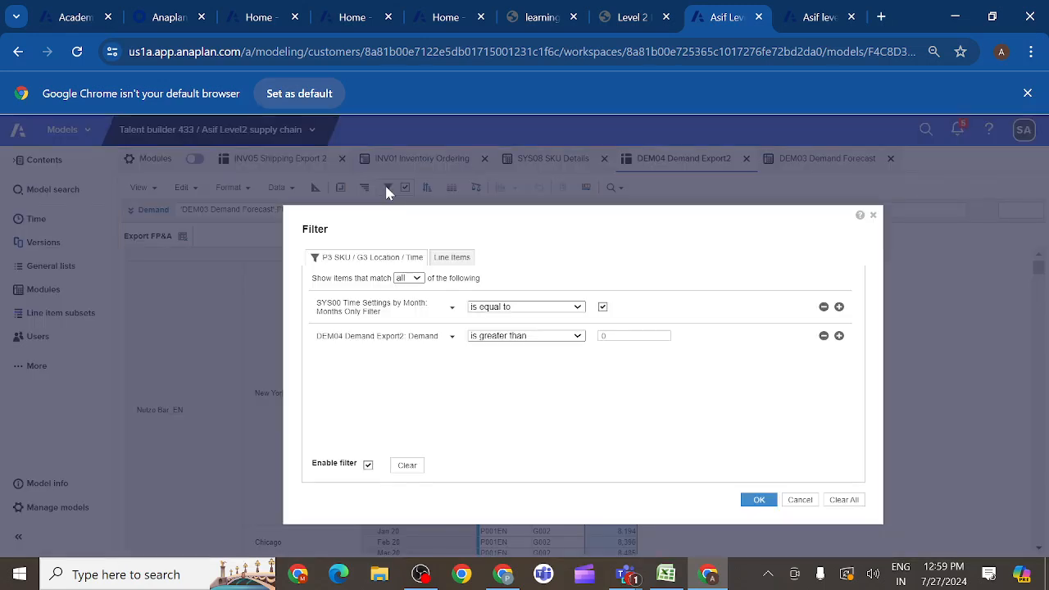
{"action": "left_click", "coordinate": [578, 336]}
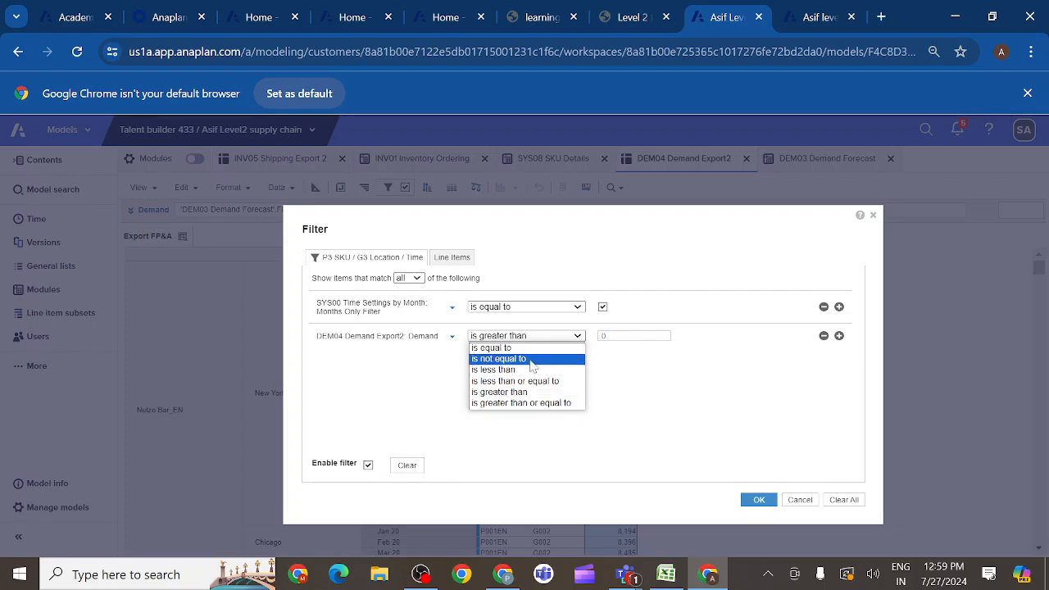
{"action": "left_click", "coordinate": [501, 359]}
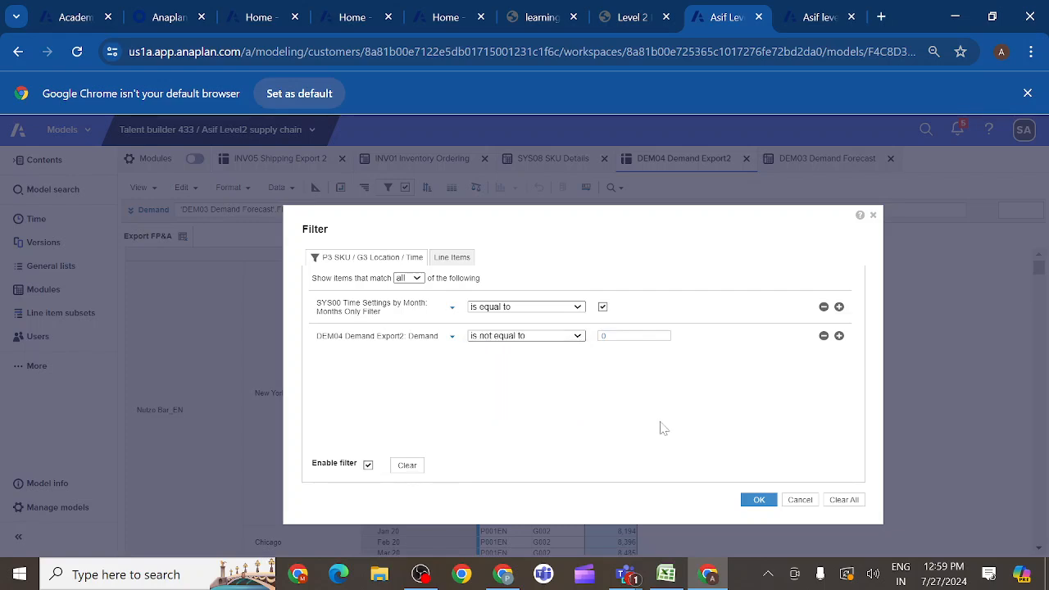
{"action": "left_click", "coordinate": [751, 501]}
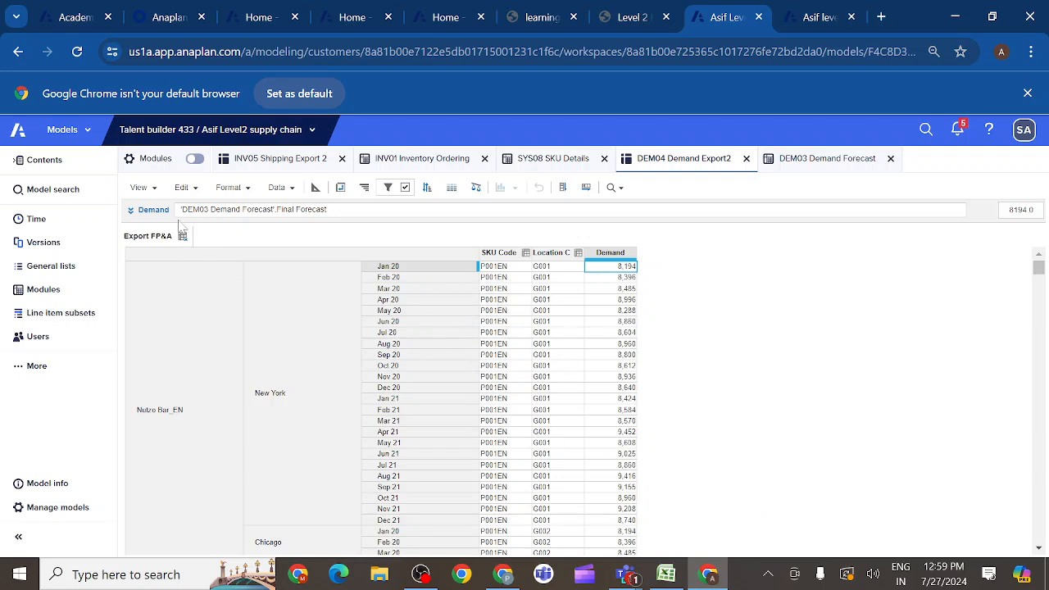
- Save the Export FP&A view of DEM04 Demand Export2, overwriting its existing saved version
{"action": "left_click", "coordinate": [155, 189]}
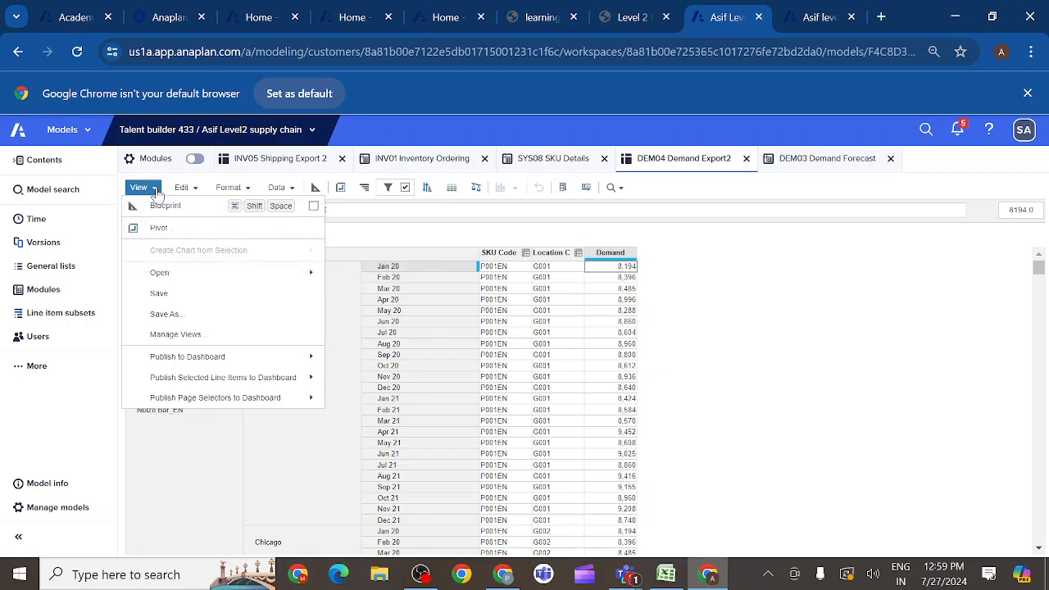
{"action": "left_click", "coordinate": [160, 294]}
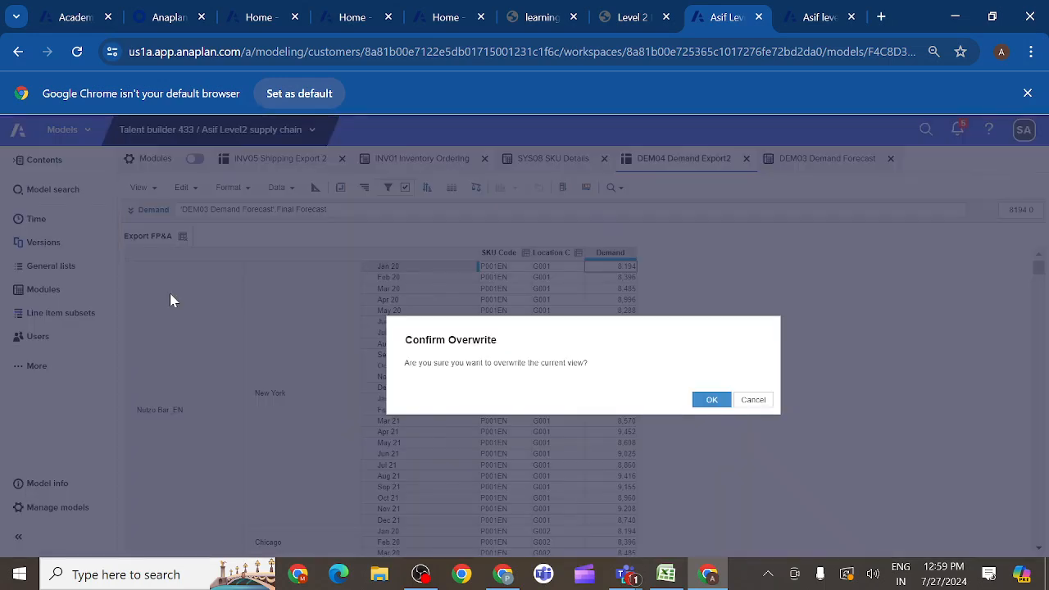
{"action": "left_click", "coordinate": [711, 400]}
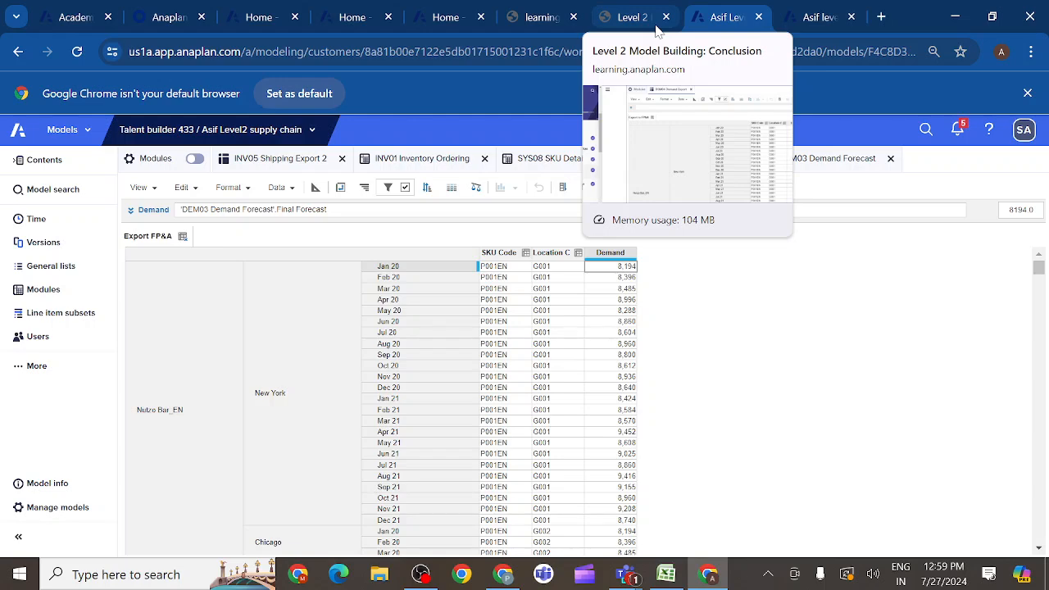
- Switch to the Level 2 course page and read the Create Inventory Ordering Saved View and Export requirements, including the sample .csv layout
{"action": "left_click", "coordinate": [652, 19]}
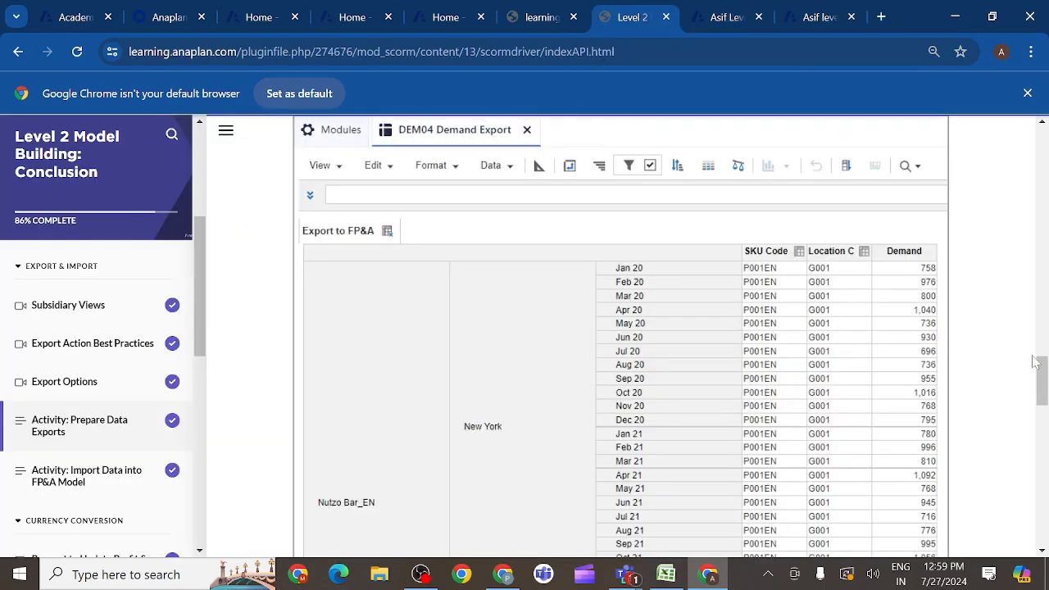
{"action": "left_click_drag", "start_coordinate": [1042, 371], "coordinate": [1041, 437]}
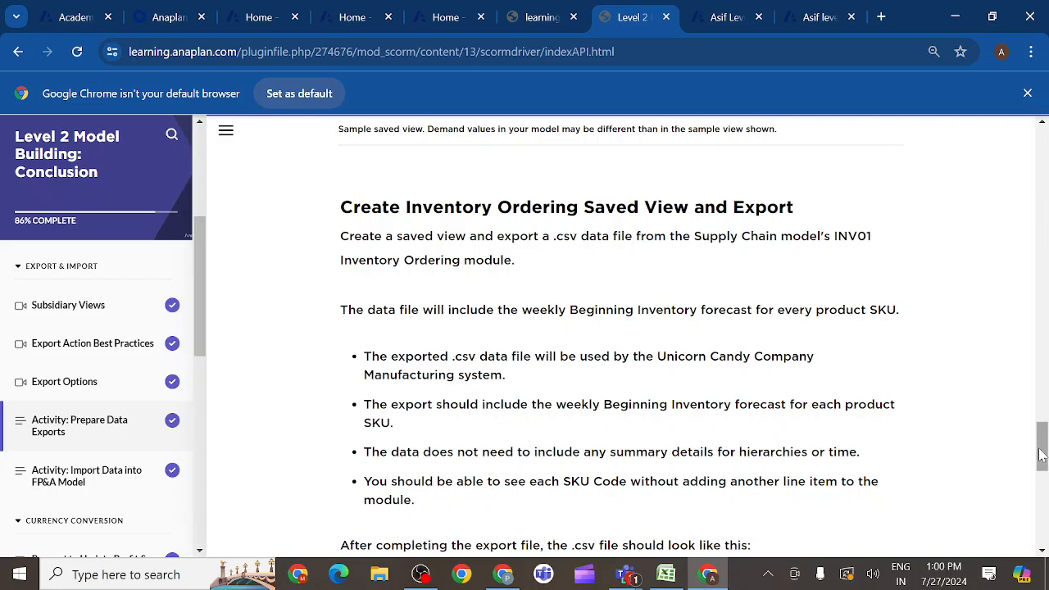
{"action": "mouse_move", "coordinate": [1042, 455]}
{"action": "left_mouse_down"}
{"action": "mouse_move", "coordinate": [1042, 498]}
{"action": "mouse_move", "coordinate": [1042, 468]}
{"action": "left_mouse_up"}
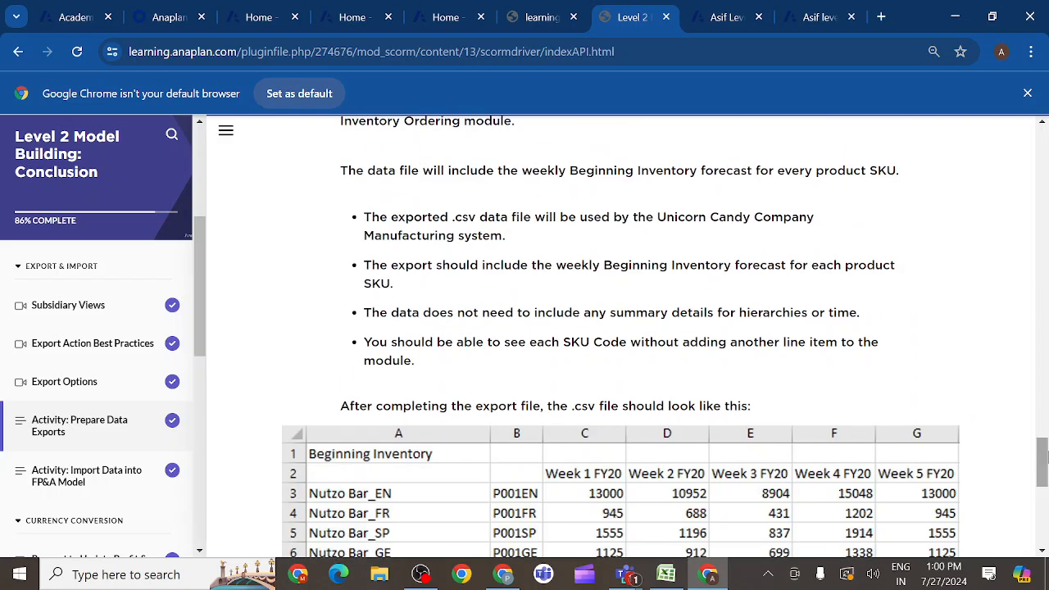
{"action": "left_click_drag", "start_coordinate": [1045, 461], "coordinate": [1040, 441]}
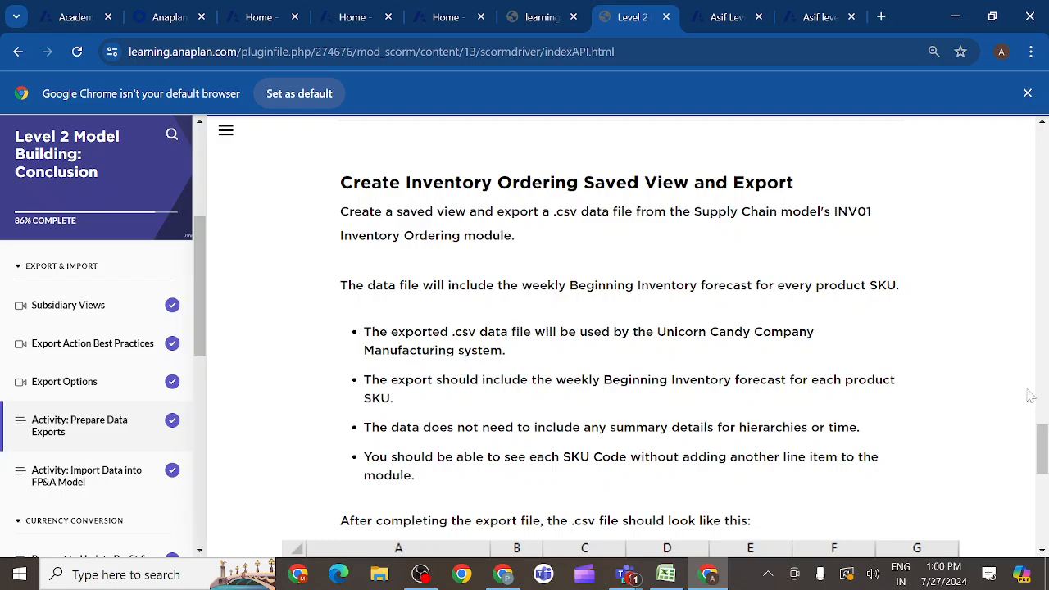
{"action": "left_click_drag", "start_coordinate": [1045, 432], "coordinate": [1045, 447]}
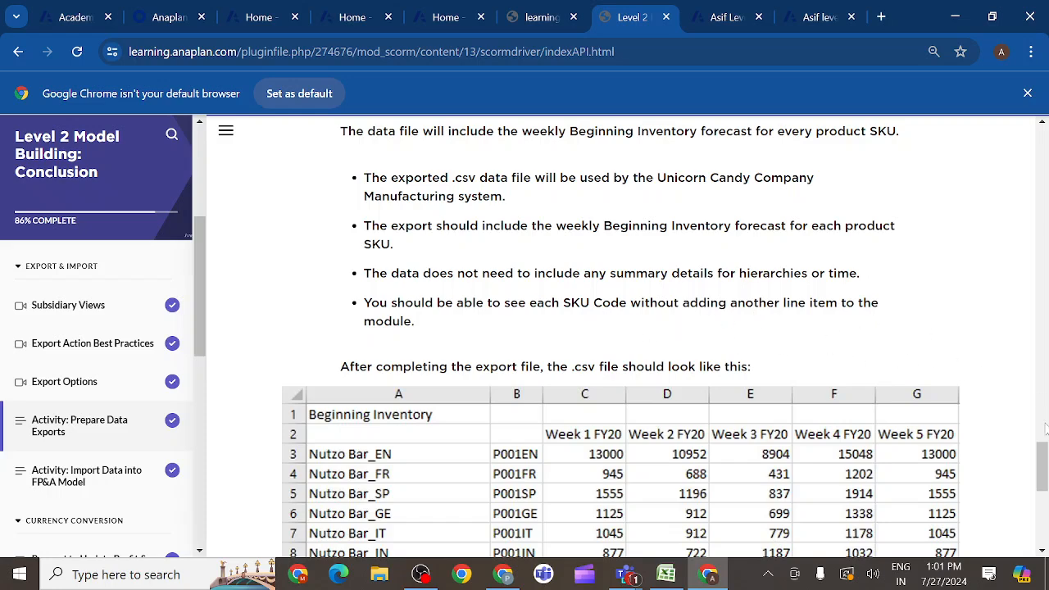
{"action": "left_click_drag", "start_coordinate": [1045, 457], "coordinate": [1046, 473]}
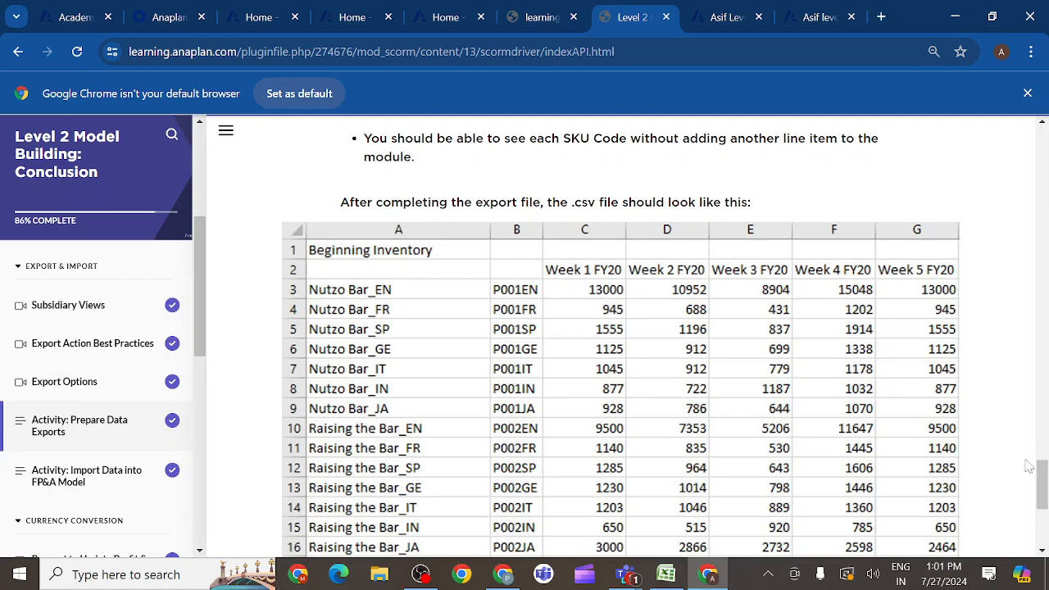
{"action": "mouse_move", "coordinate": [1039, 483]}
{"action": "left_mouse_down"}
{"action": "mouse_move", "coordinate": [1043, 518]}
{"action": "mouse_move", "coordinate": [1044, 495]}
{"action": "left_mouse_up"}
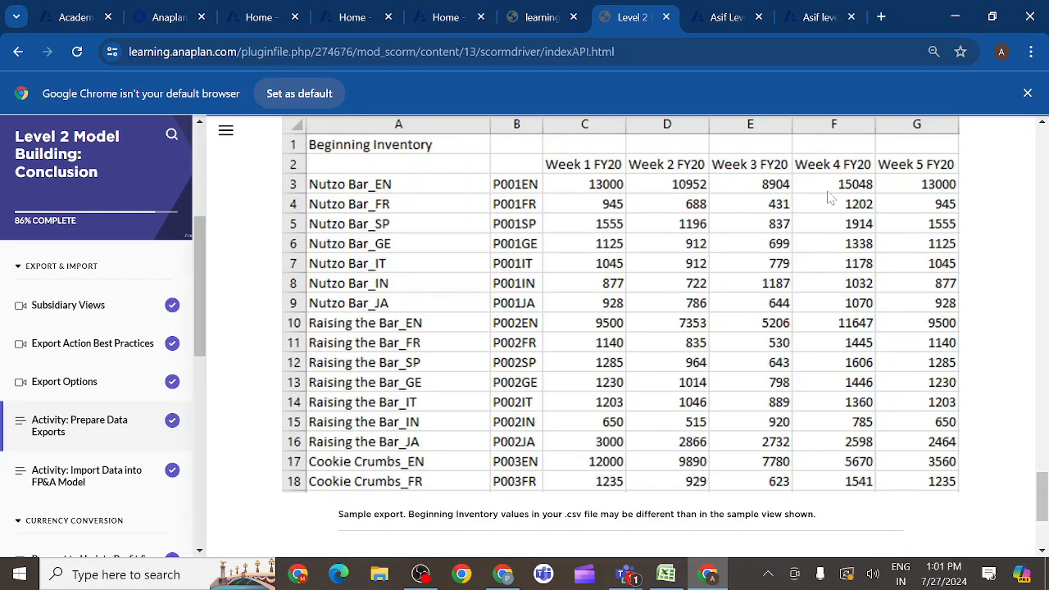
- Back in the Anaplan model, save the INV01 Inventory Ordering view as Export view, overwriting the existing view with that name
{"action": "left_click", "coordinate": [721, 17]}
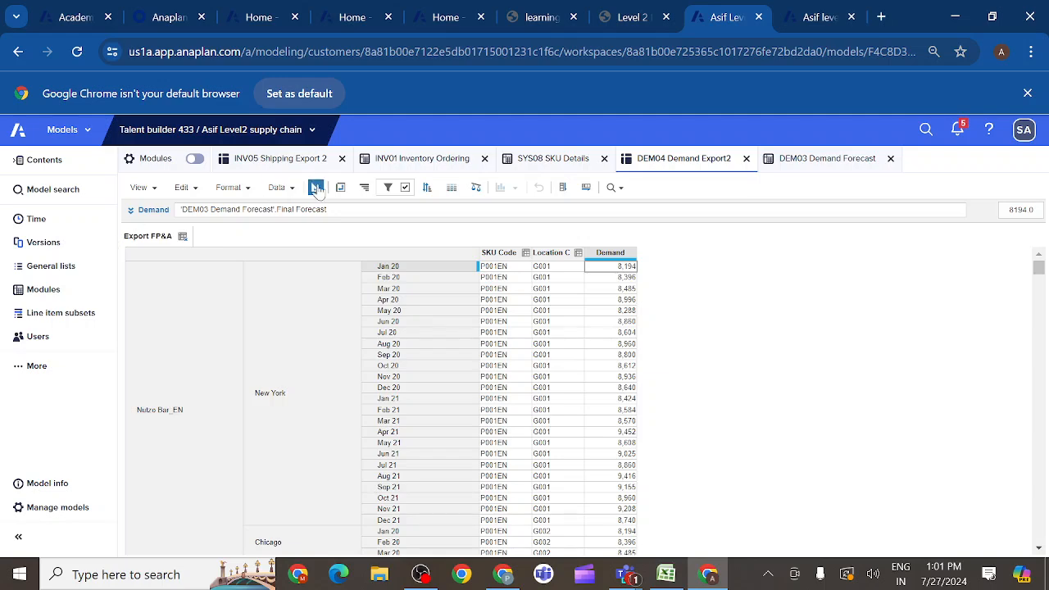
{"action": "left_click", "coordinate": [411, 164]}
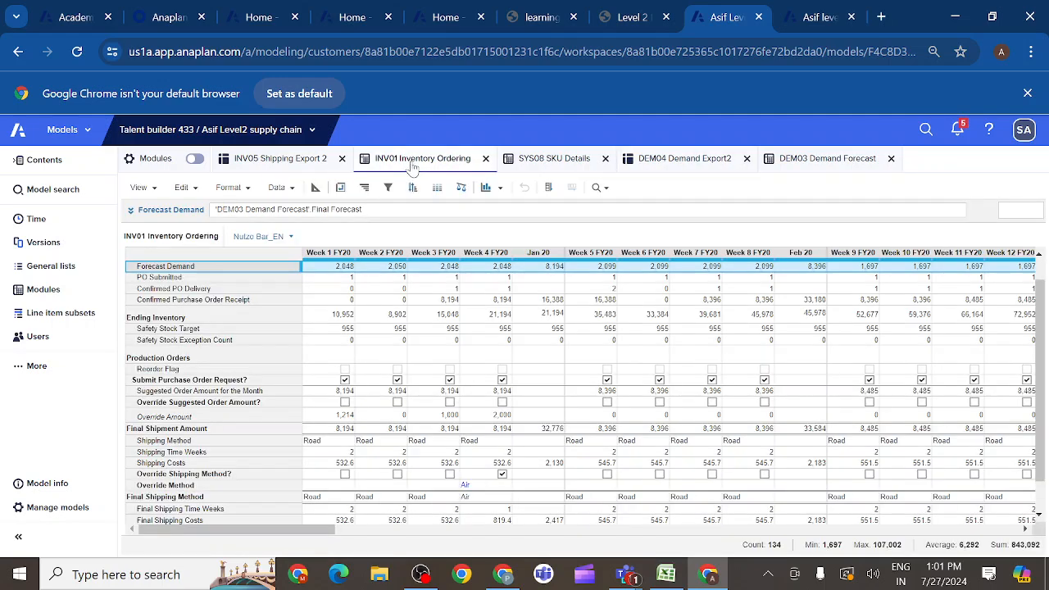
{"action": "left_click", "coordinate": [152, 187]}
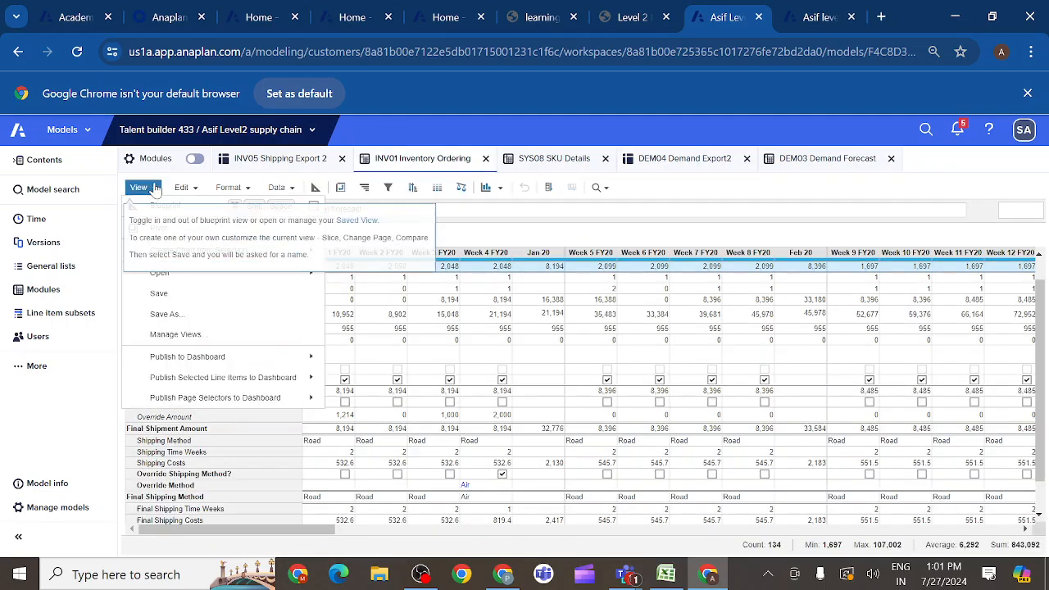
{"action": "left_click", "coordinate": [173, 316]}
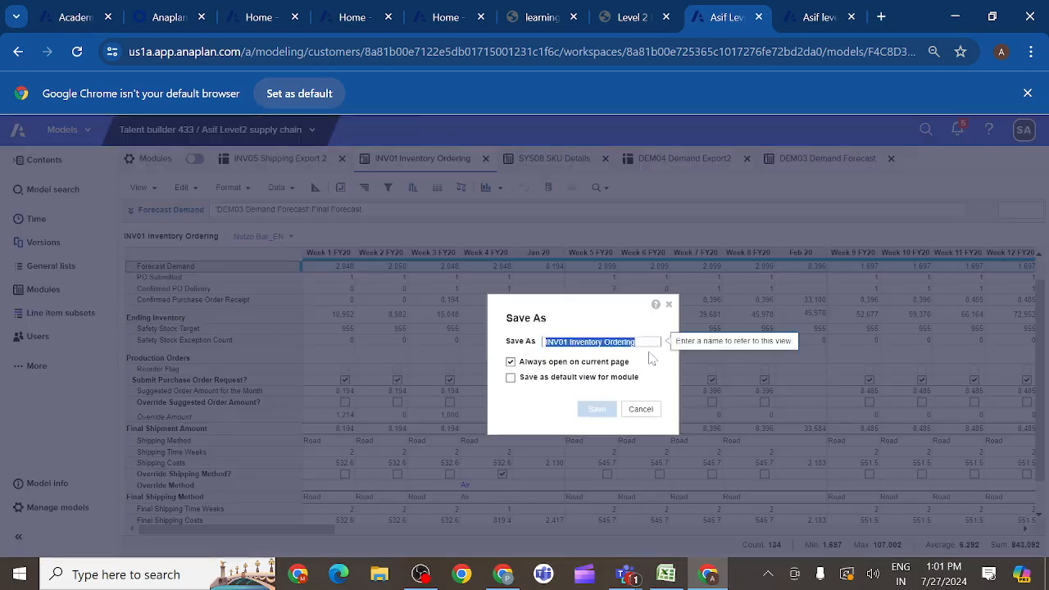
{"action": "key", "text": "BackSpace"}
{"action": "type", "text": "Export view"}
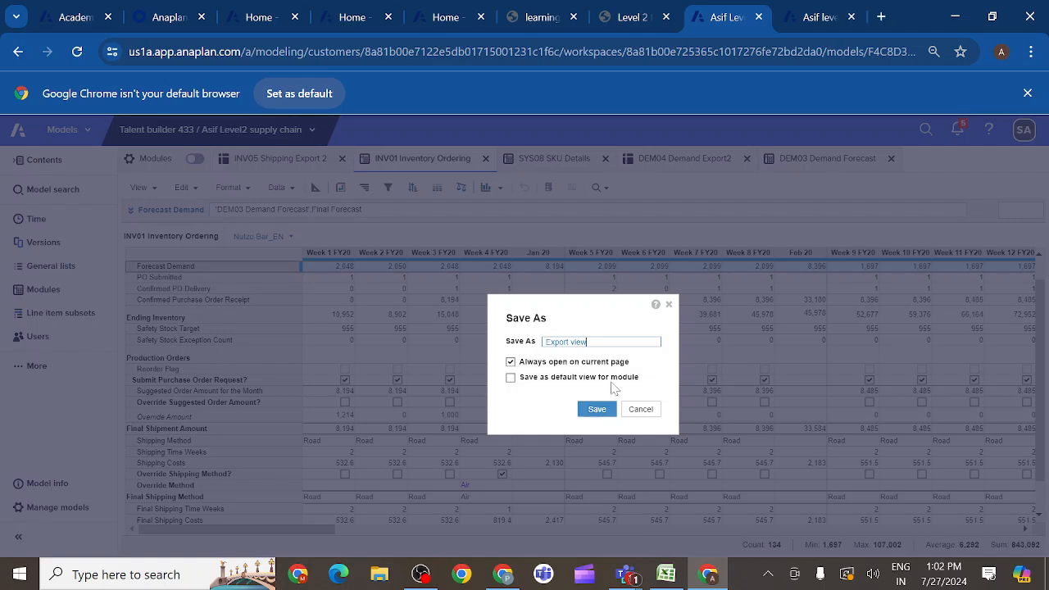
{"action": "left_click", "coordinate": [596, 412]}
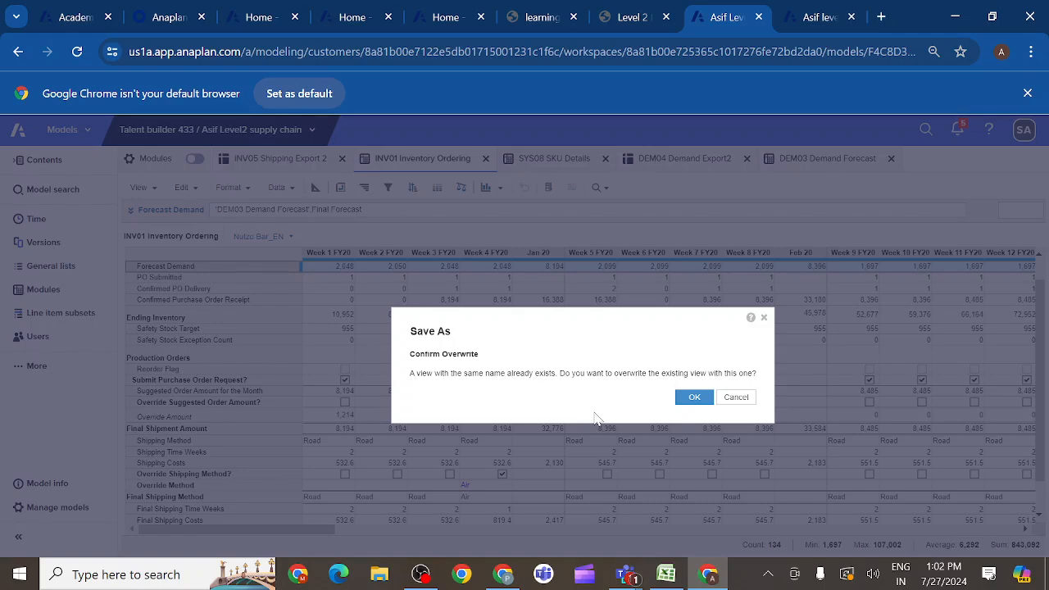
{"action": "left_click", "coordinate": [694, 397]}
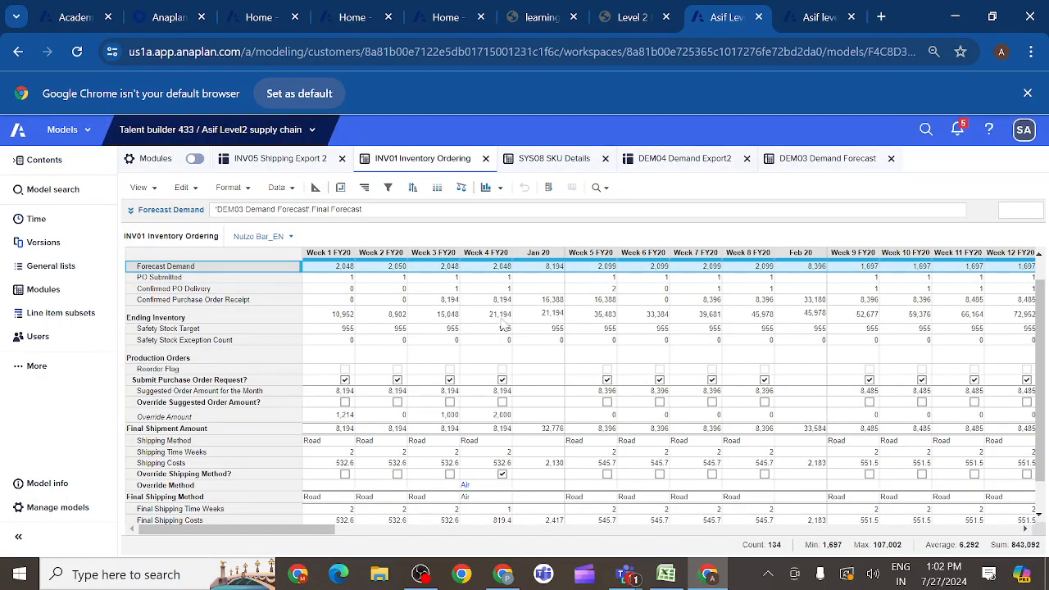
- Open the saved Export view of the INV01 Inventory Ordering module
{"action": "left_click", "coordinate": [155, 190]}
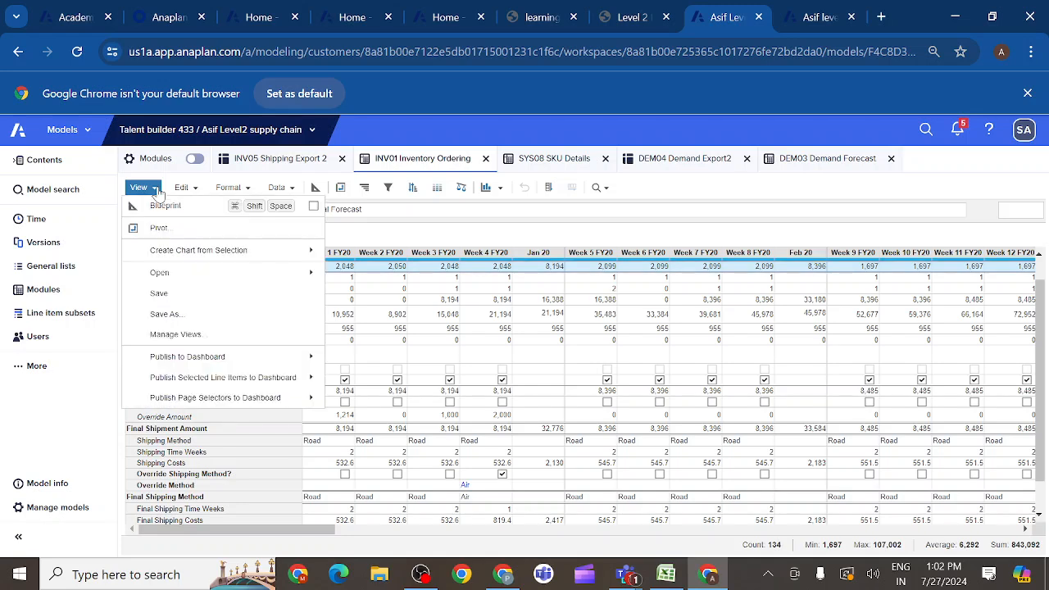
{"action": "mouse_move", "coordinate": [276, 273]}
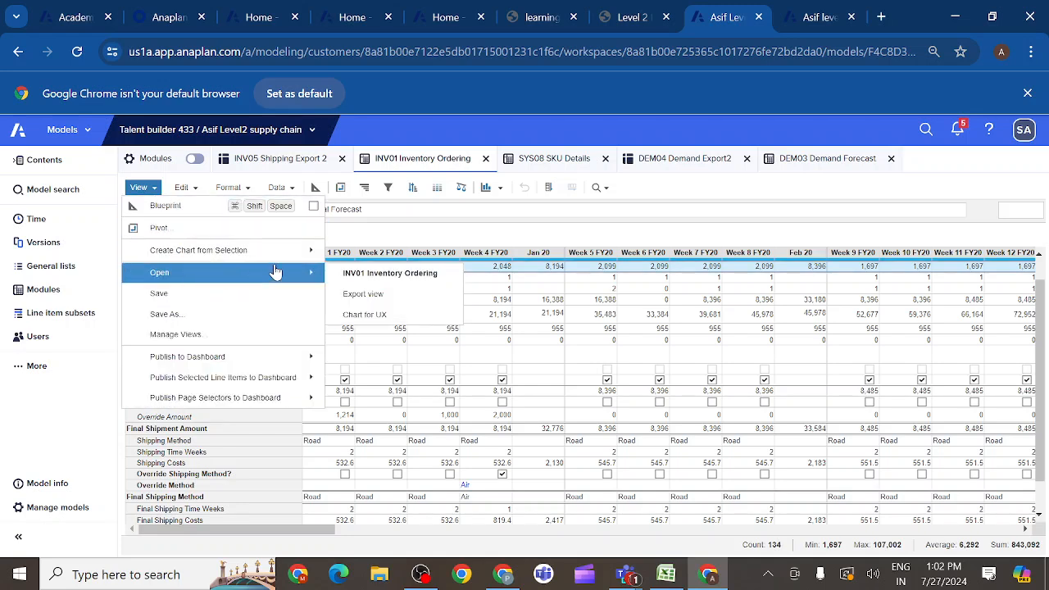
{"action": "left_click", "coordinate": [363, 295]}
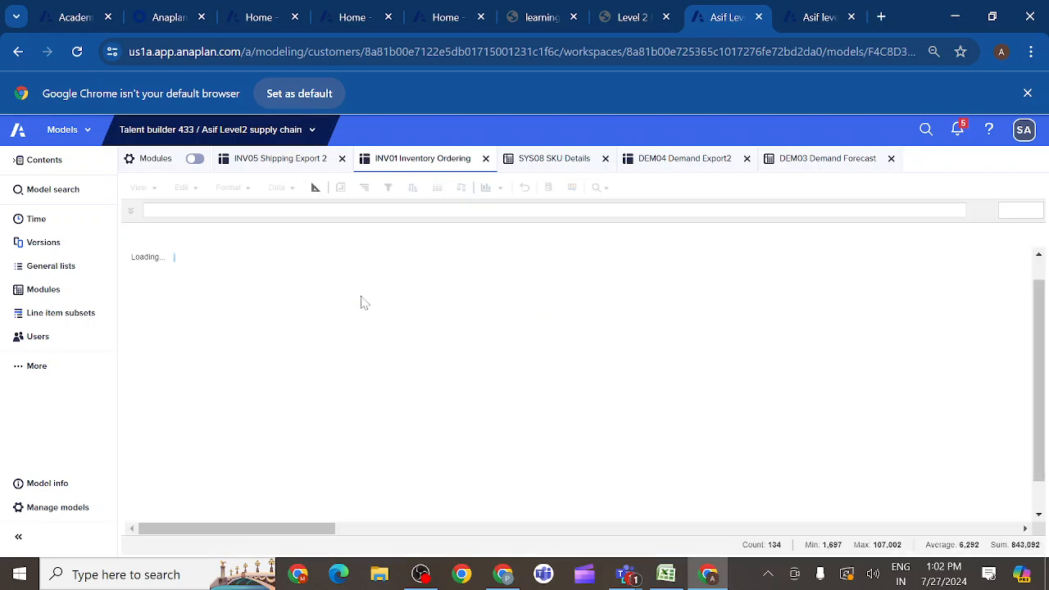
- Check the course's sample layout and pivot Export view with Line Items in pages, P3 SKU in rows and Time in columns
{"action": "left_click", "coordinate": [340, 189]}
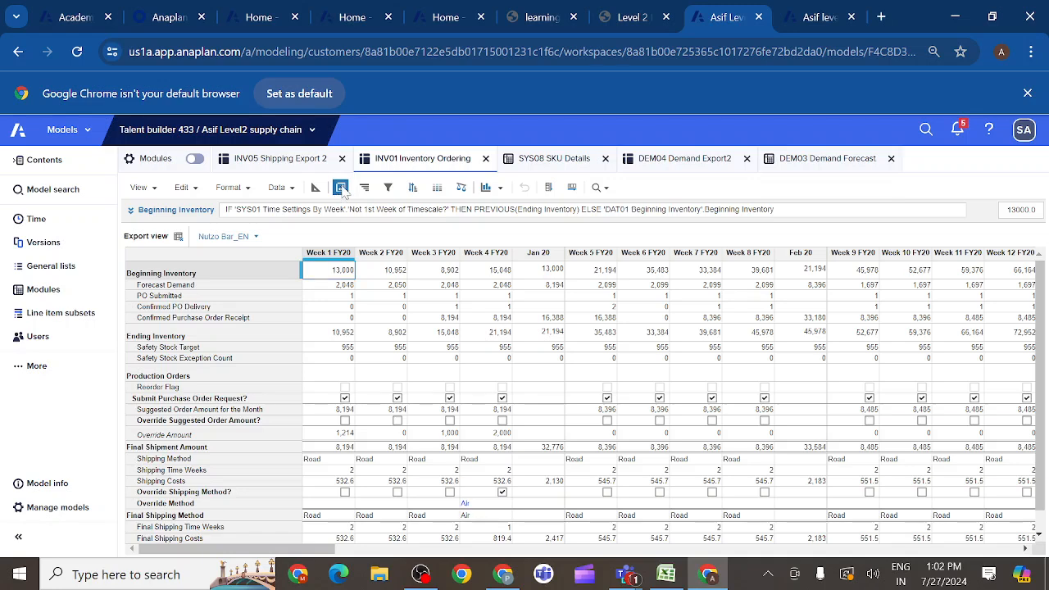
{"action": "left_click", "coordinate": [500, 401]}
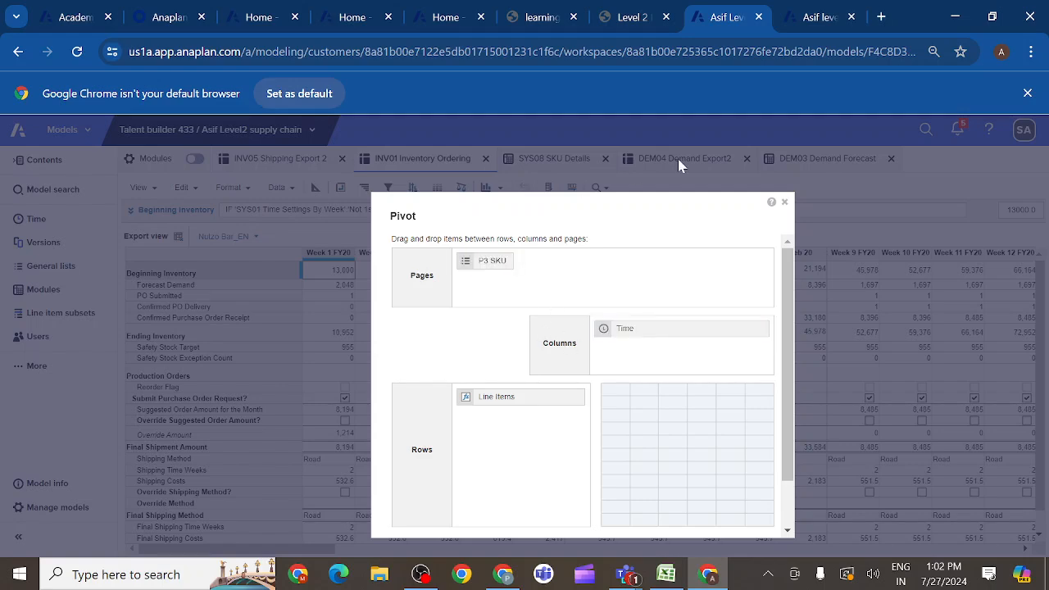
{"action": "left_click", "coordinate": [654, 19]}
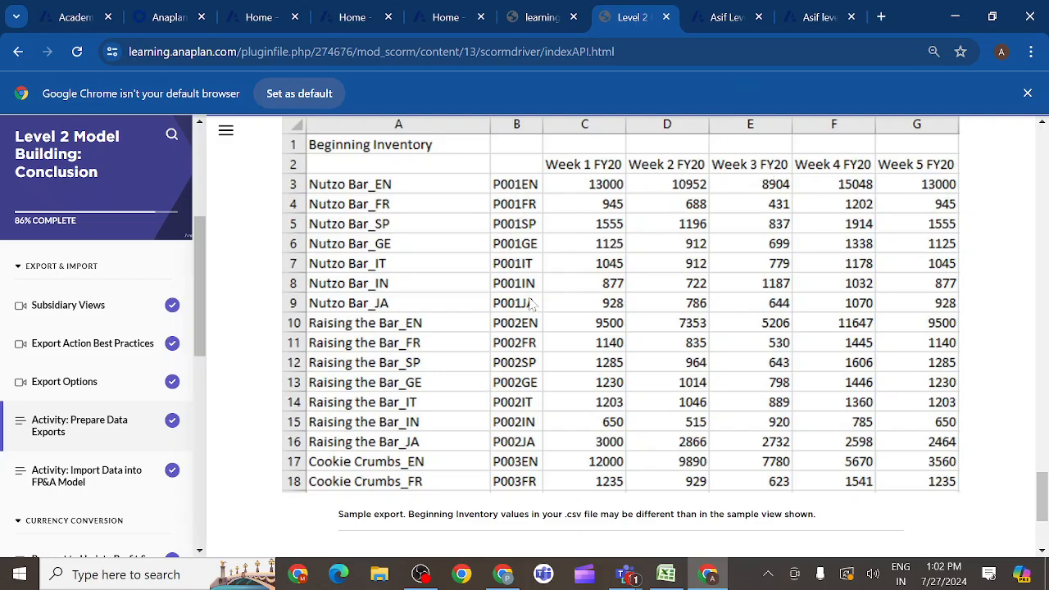
{"action": "left_click", "coordinate": [725, 20]}
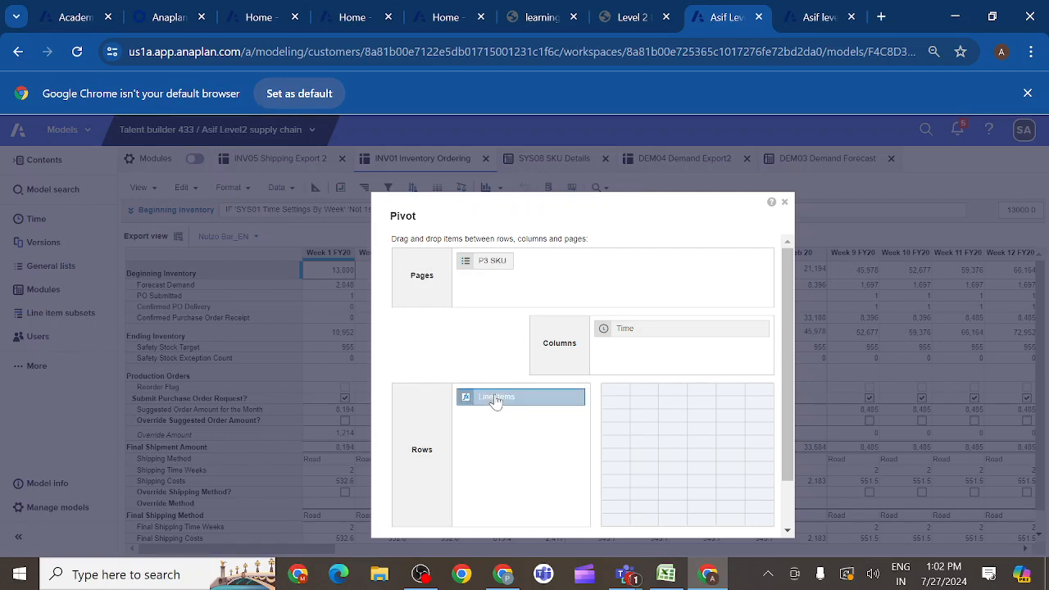
{"action": "left_click_drag", "start_coordinate": [495, 401], "coordinate": [565, 285]}
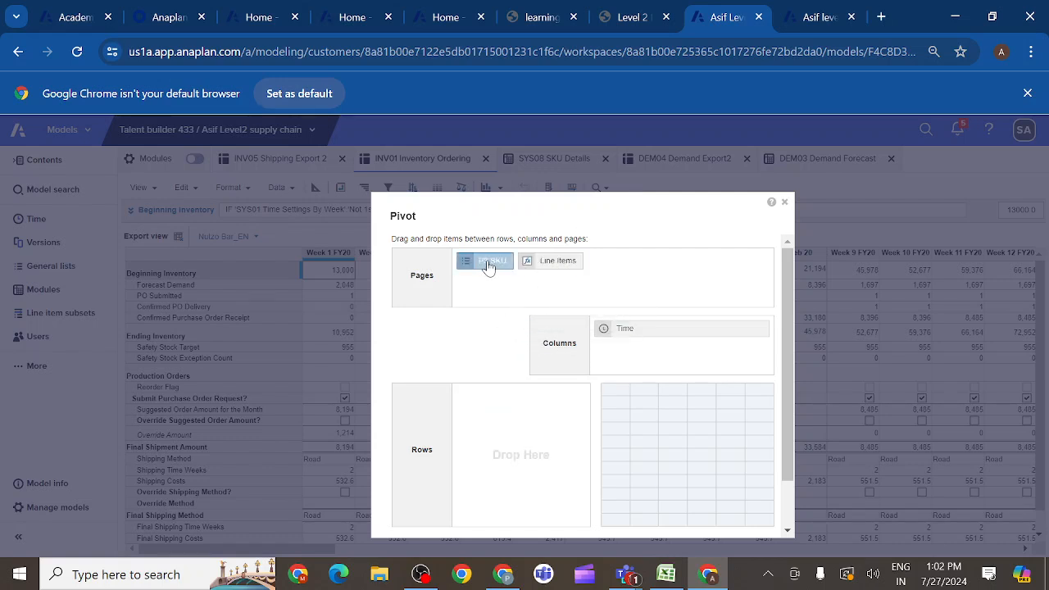
{"action": "left_click_drag", "start_coordinate": [488, 267], "coordinate": [492, 421]}
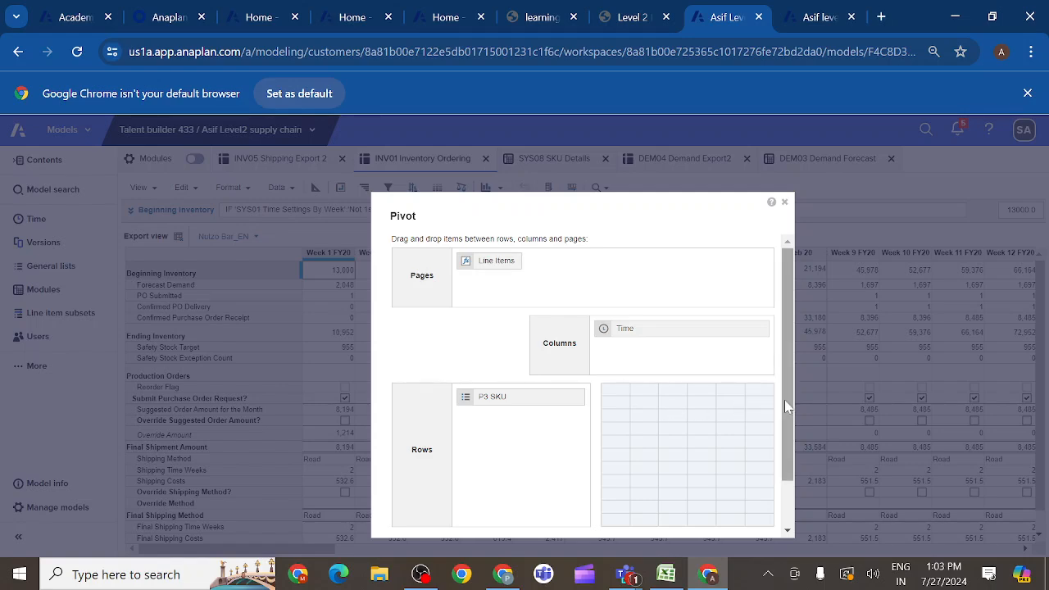
{"action": "left_click_drag", "start_coordinate": [784, 400], "coordinate": [790, 498]}
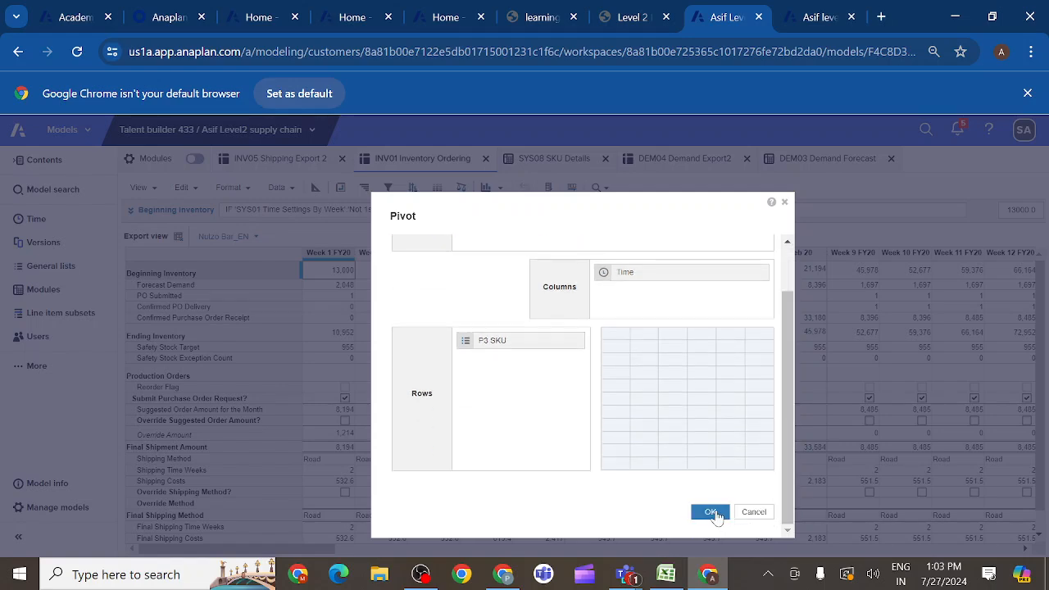
{"action": "left_click", "coordinate": [711, 512]}
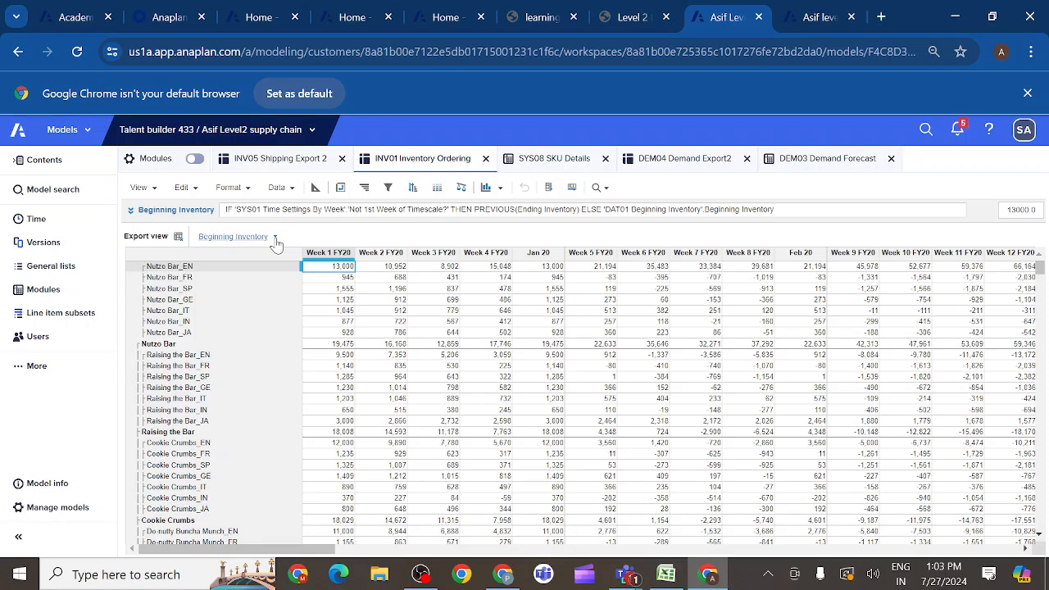
- Check the module's blueprint, then pivot Export view back to P3 SKU in pages and Line Items in rows
{"action": "left_click", "coordinate": [315, 189]}
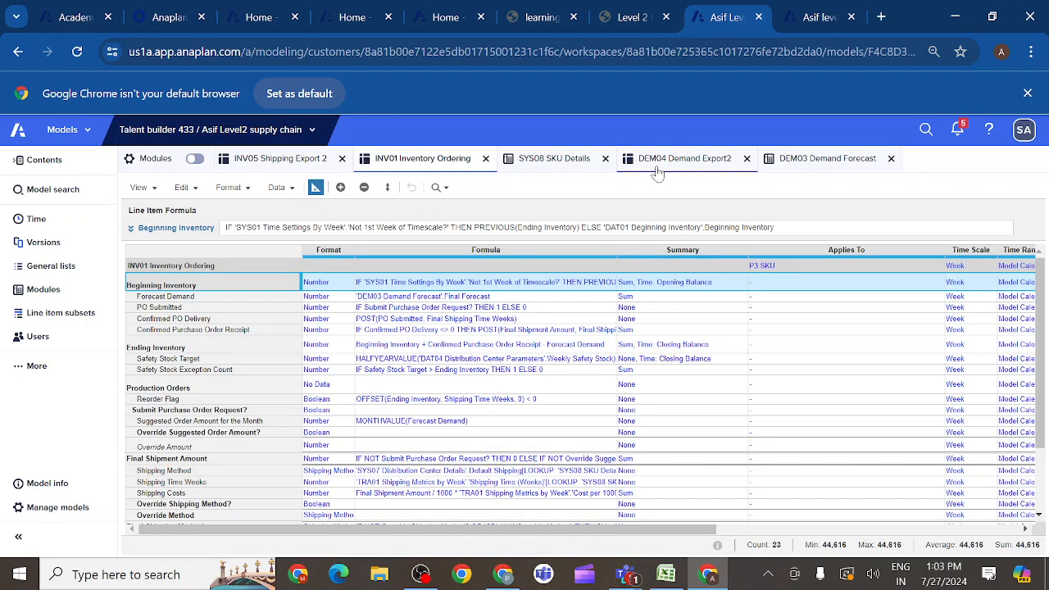
{"action": "left_click", "coordinate": [315, 188]}
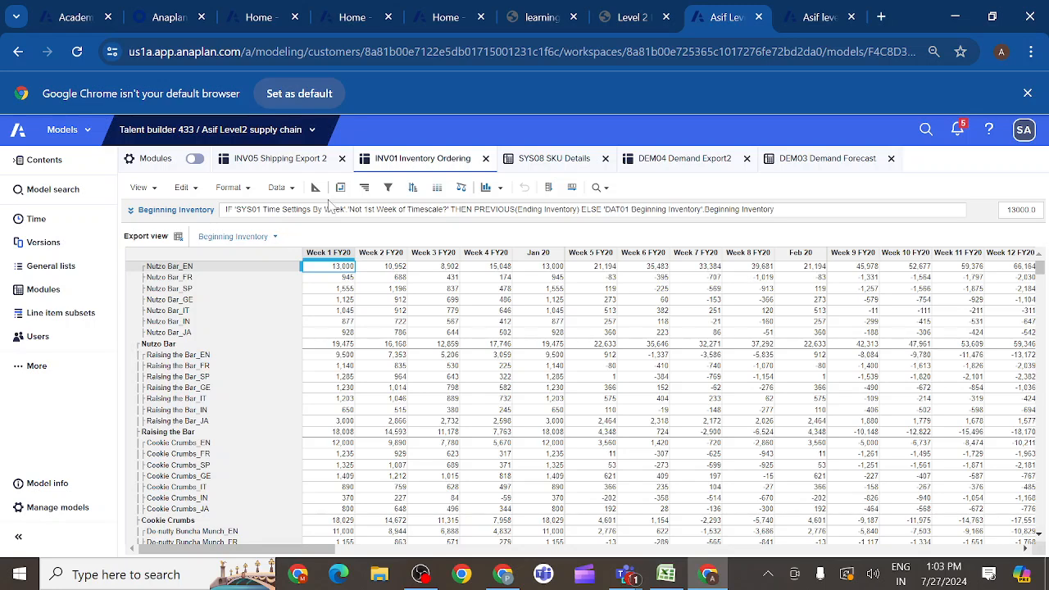
{"action": "left_click", "coordinate": [341, 189]}
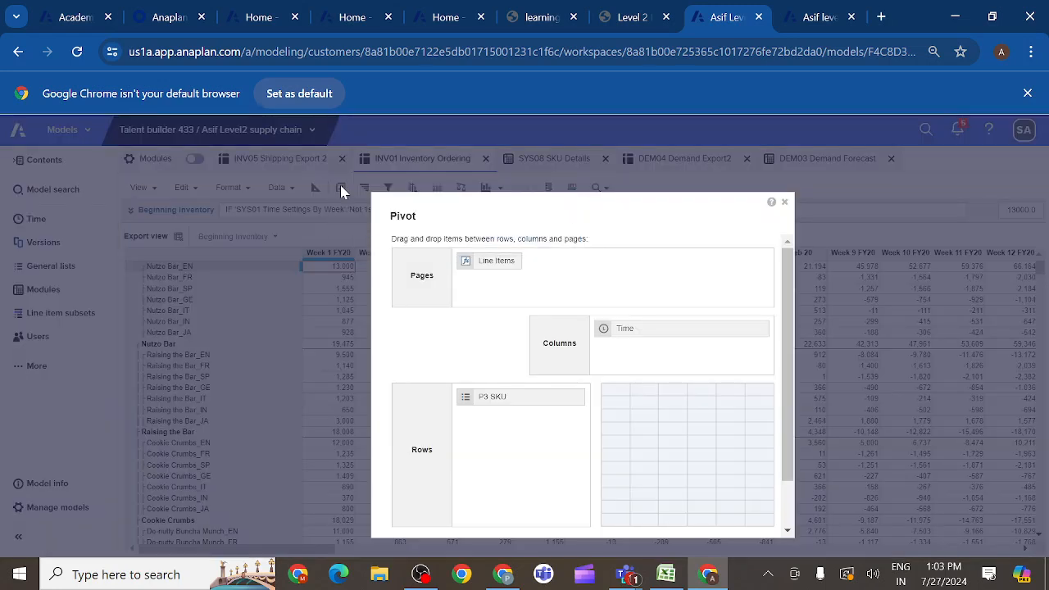
{"action": "mouse_move", "coordinate": [492, 407]}
{"action": "left_mouse_down"}
{"action": "mouse_move", "coordinate": [497, 370]}
{"action": "mouse_move", "coordinate": [592, 288]}
{"action": "mouse_move", "coordinate": [558, 265]}
{"action": "mouse_move", "coordinate": [492, 403]}
{"action": "mouse_move", "coordinate": [509, 405]}
{"action": "left_mouse_up"}
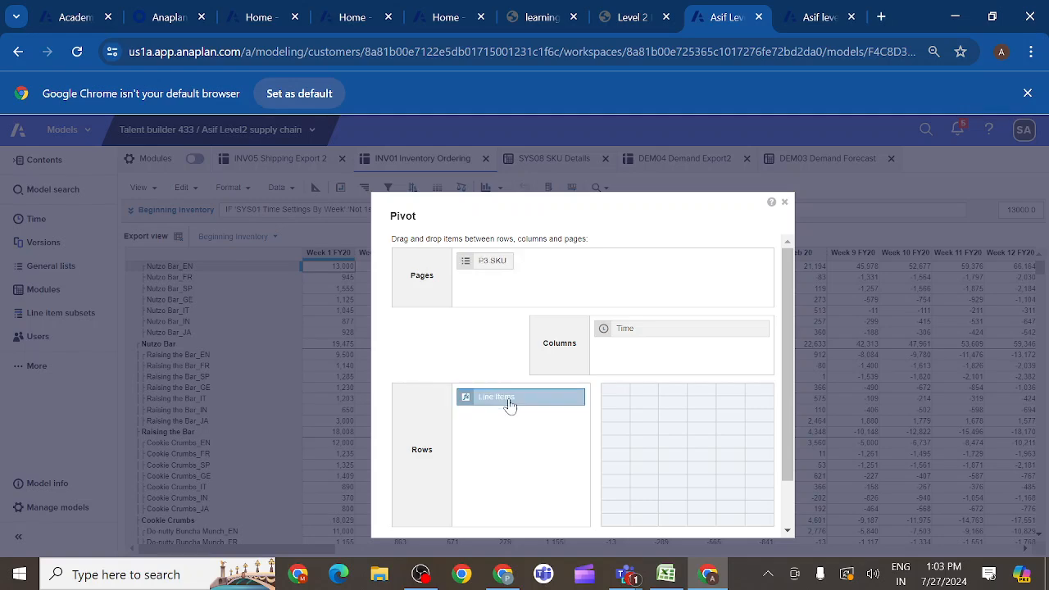
{"action": "left_click_drag", "start_coordinate": [792, 395], "coordinate": [792, 496]}
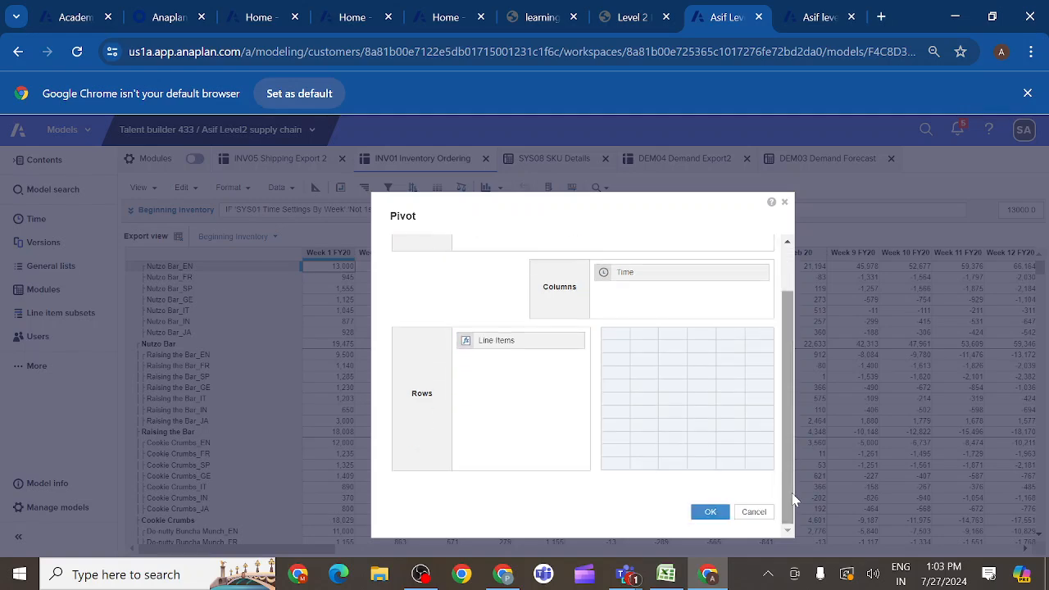
{"action": "left_click", "coordinate": [710, 514]}
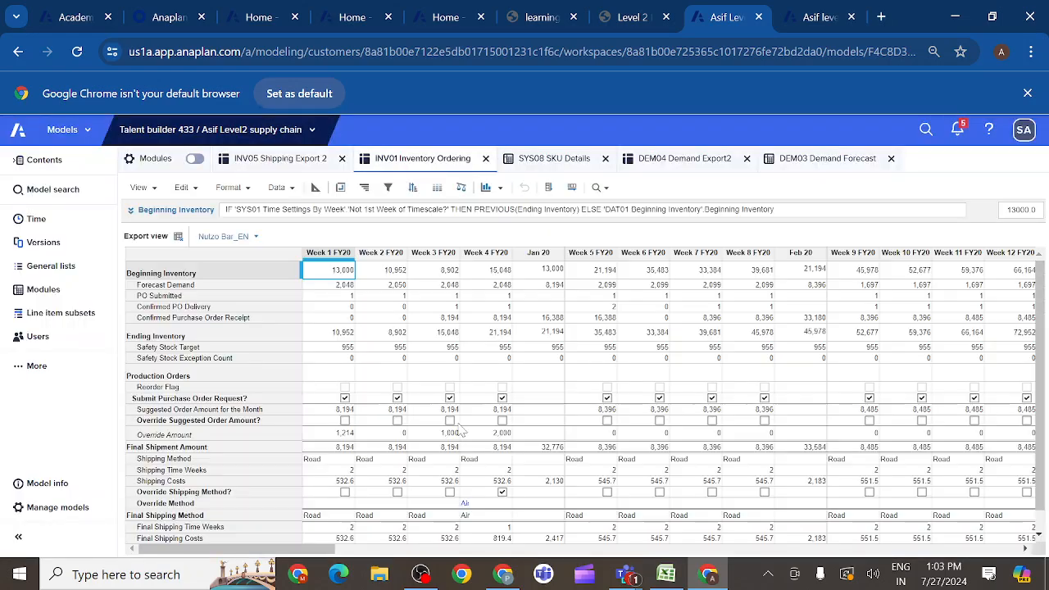
- Show only the Beginning Inventory line item in Export view
{"action": "left_click", "coordinate": [197, 276]}
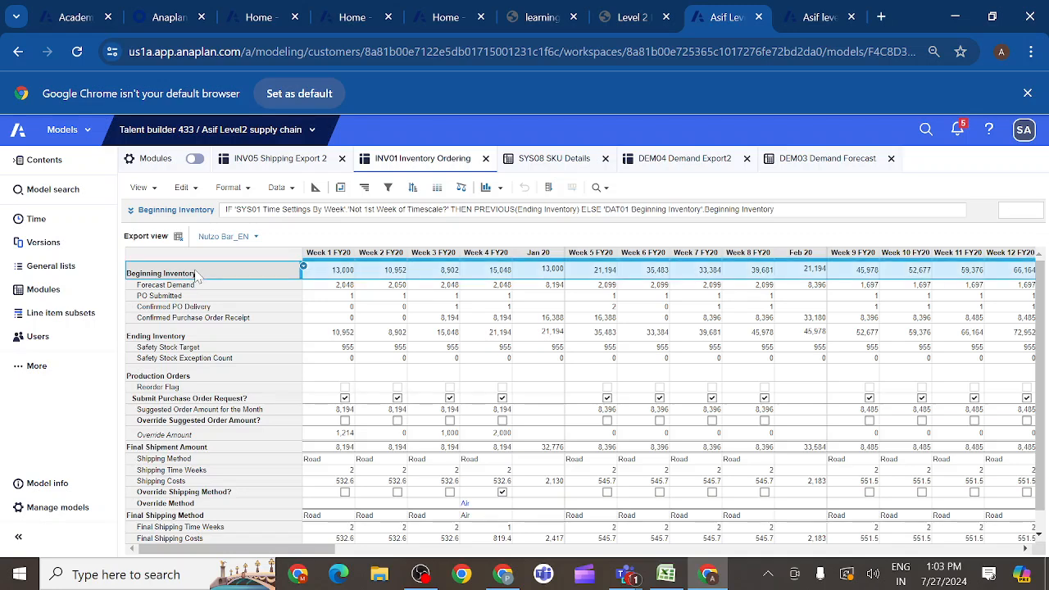
{"action": "left_click", "coordinate": [246, 188]}
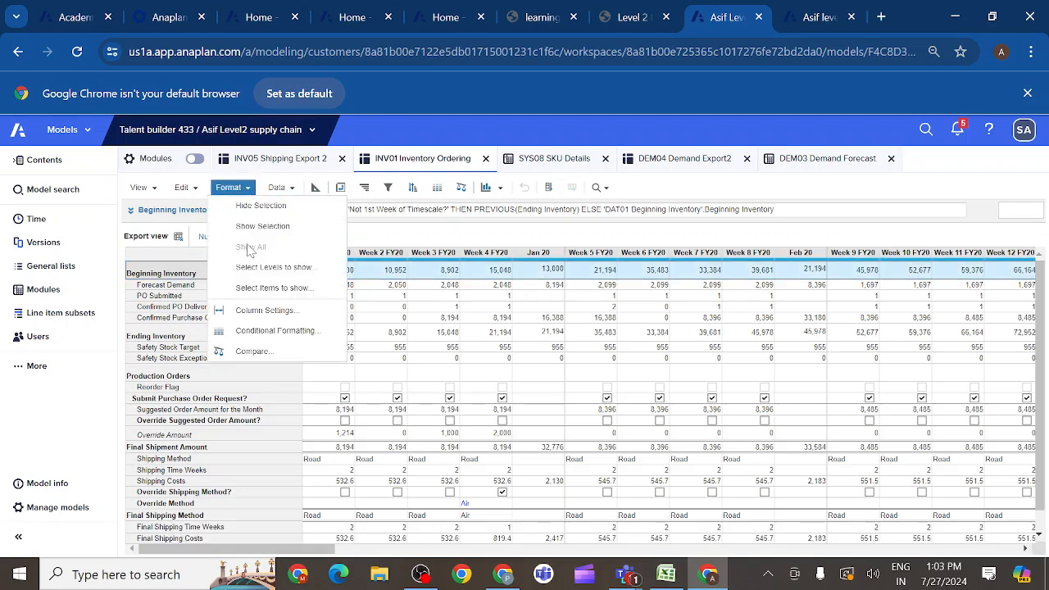
{"action": "left_click", "coordinate": [263, 227]}
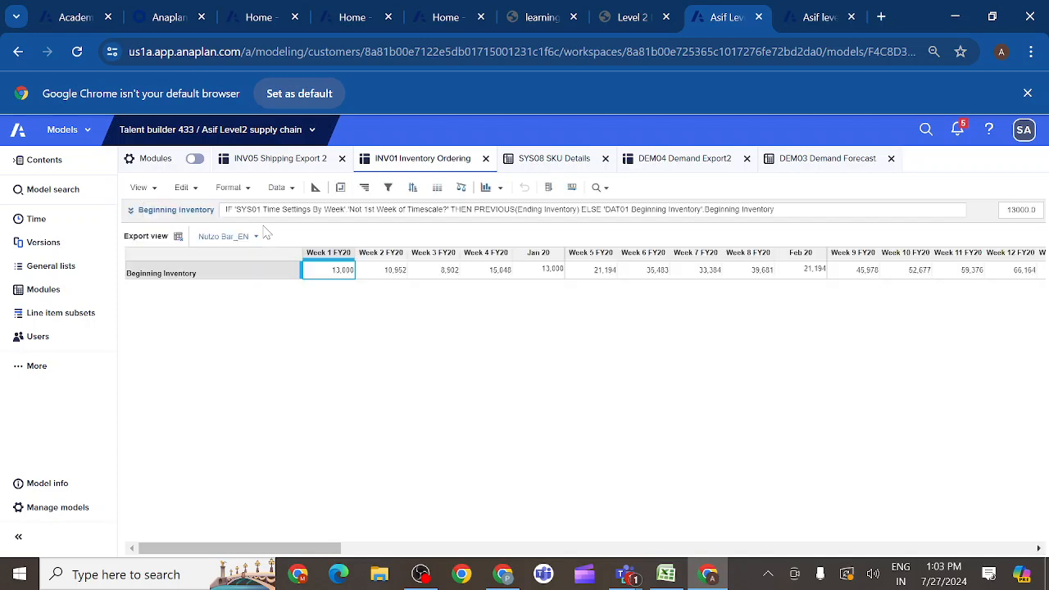
- Pivot Export view with Line Items in pages and P3 SKU in rows, and check the available line items in the page selector
{"action": "left_click", "coordinate": [341, 188]}
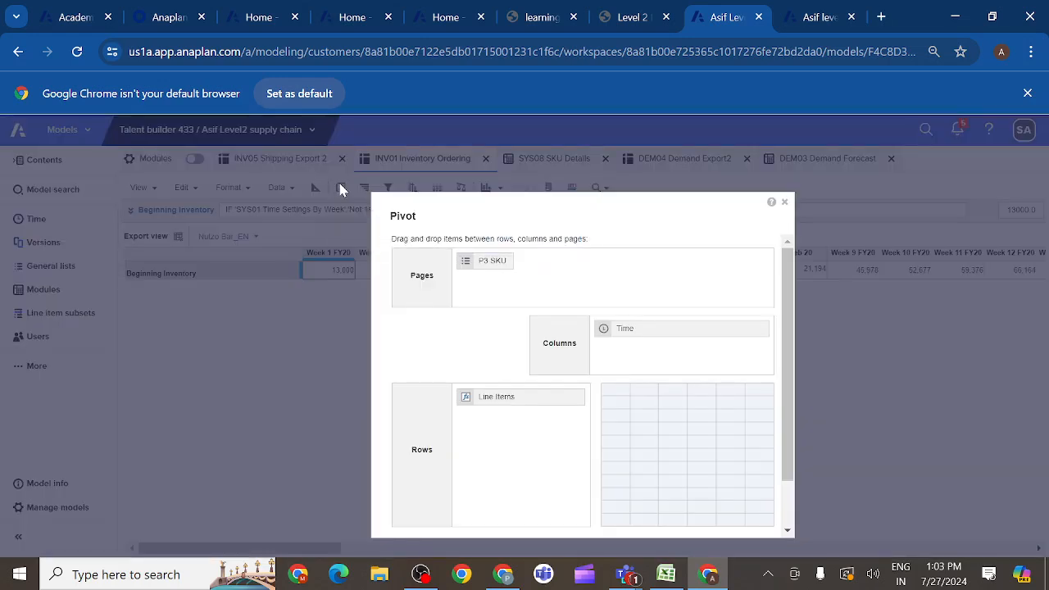
{"action": "left_click", "coordinate": [495, 400]}
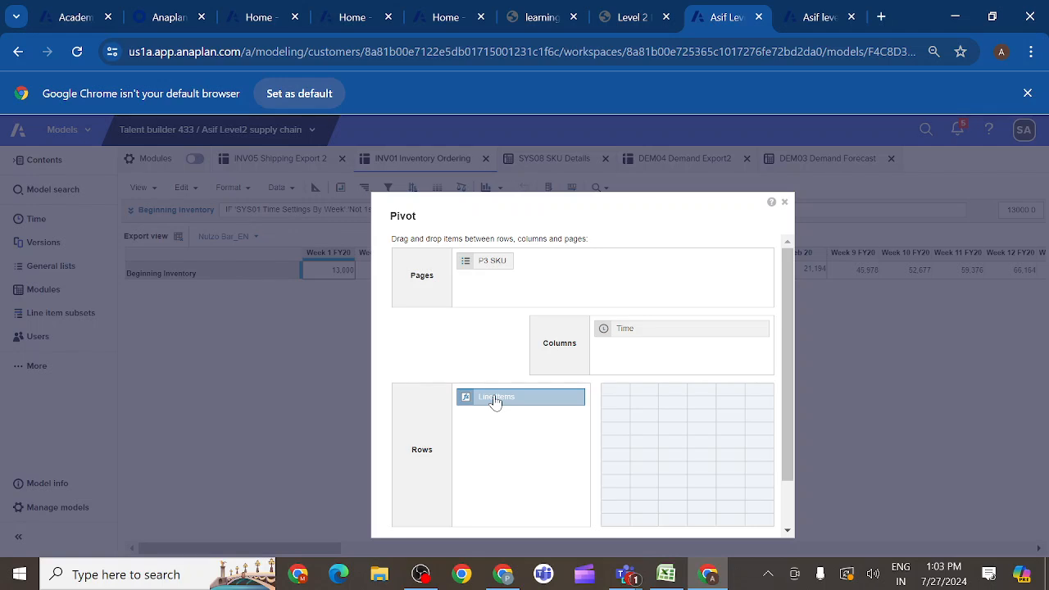
{"action": "mouse_move", "coordinate": [495, 401]}
{"action": "left_mouse_down"}
{"action": "mouse_move", "coordinate": [530, 332]}
{"action": "mouse_move", "coordinate": [529, 292]}
{"action": "mouse_move", "coordinate": [513, 398]}
{"action": "left_mouse_up"}
{"action": "left_click", "coordinate": [554, 269]}
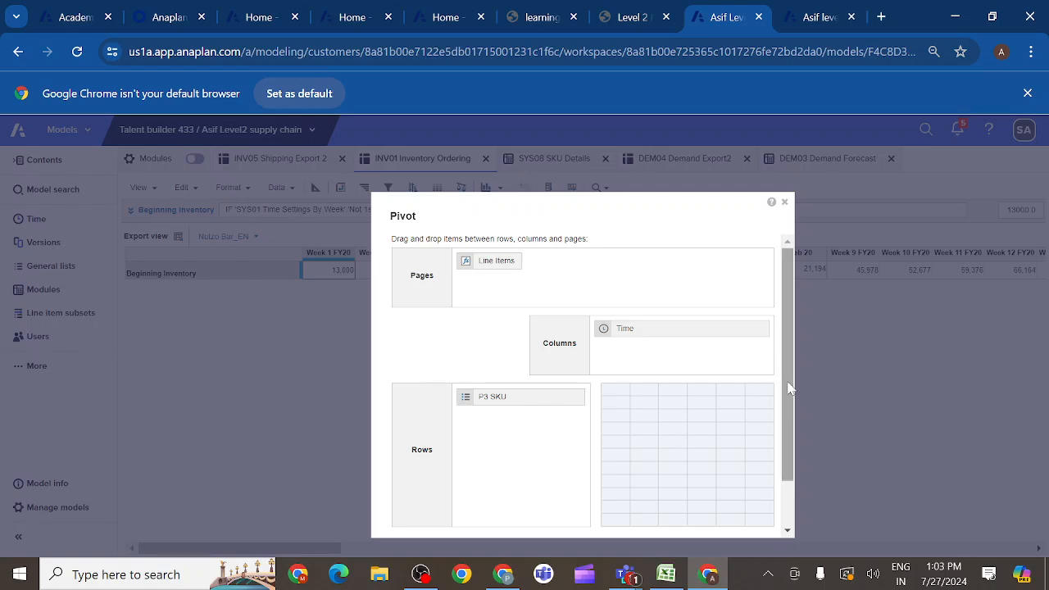
{"action": "left_click_drag", "start_coordinate": [790, 389], "coordinate": [795, 484]}
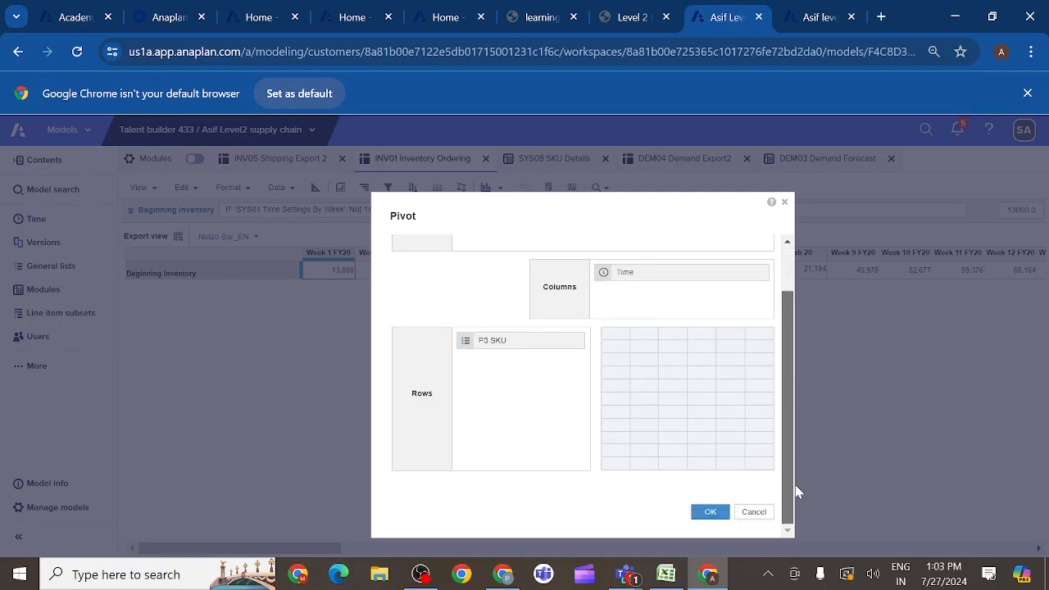
{"action": "left_click", "coordinate": [709, 512]}
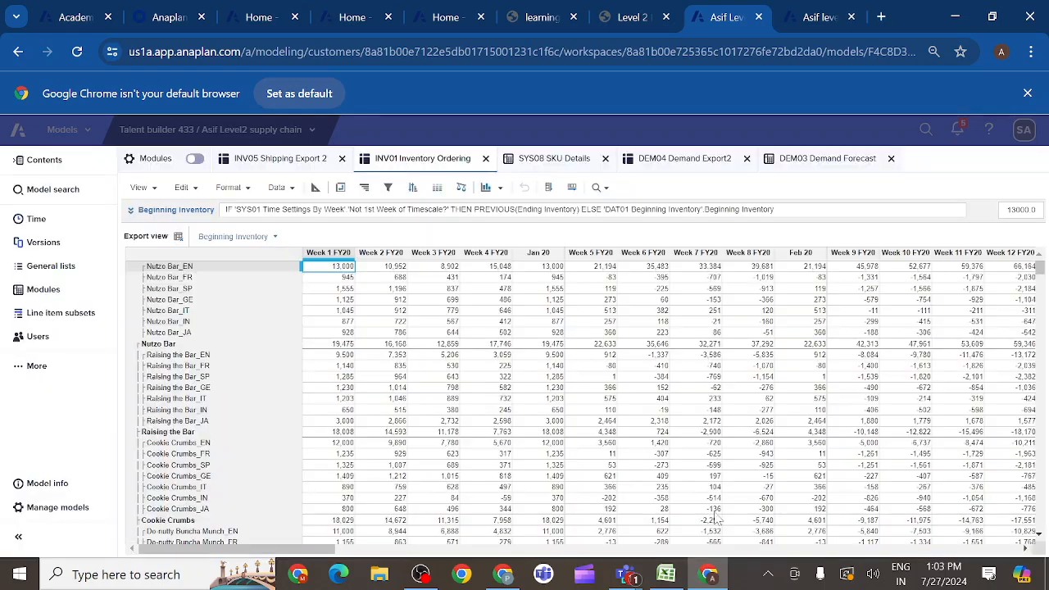
{"action": "left_click", "coordinate": [276, 238]}
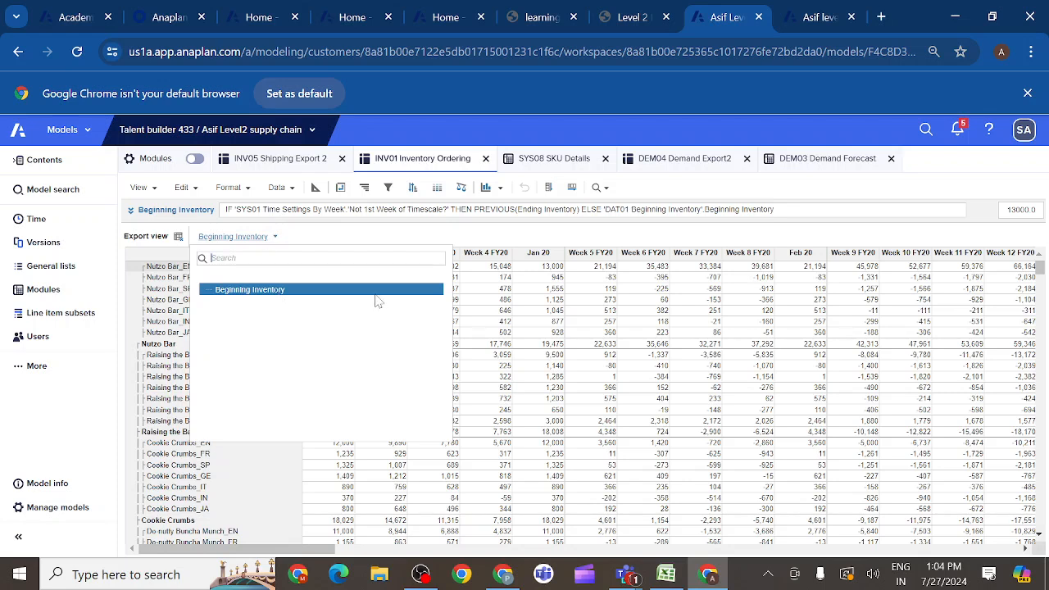
{"action": "left_click", "coordinate": [484, 303]}
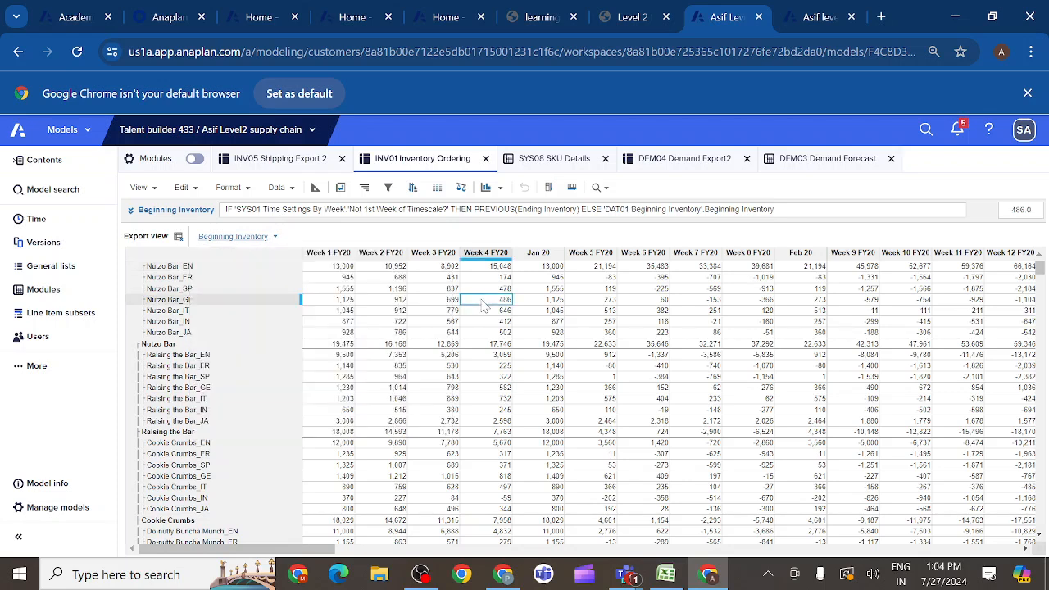
- Save the pivoted Export view, overwriting the current view
{"action": "left_click", "coordinate": [155, 190]}
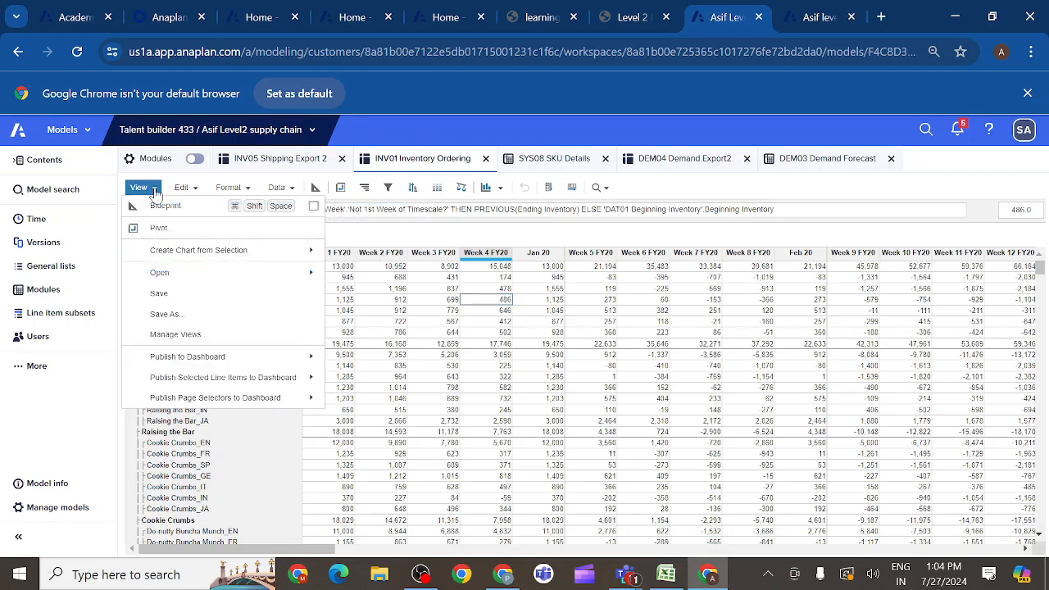
{"action": "left_click", "coordinate": [172, 297]}
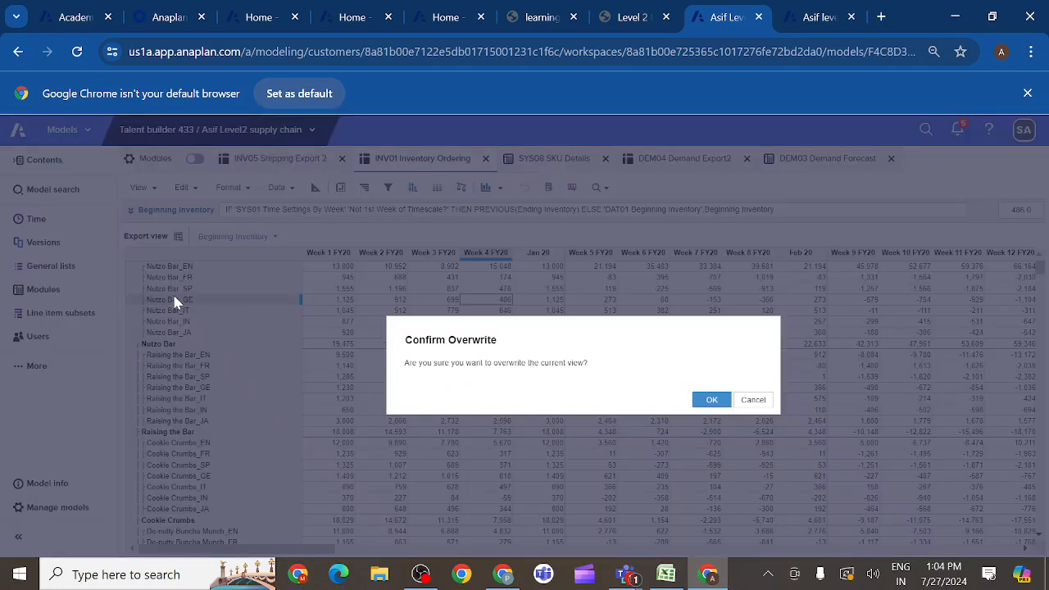
{"action": "left_click", "coordinate": [711, 401]}
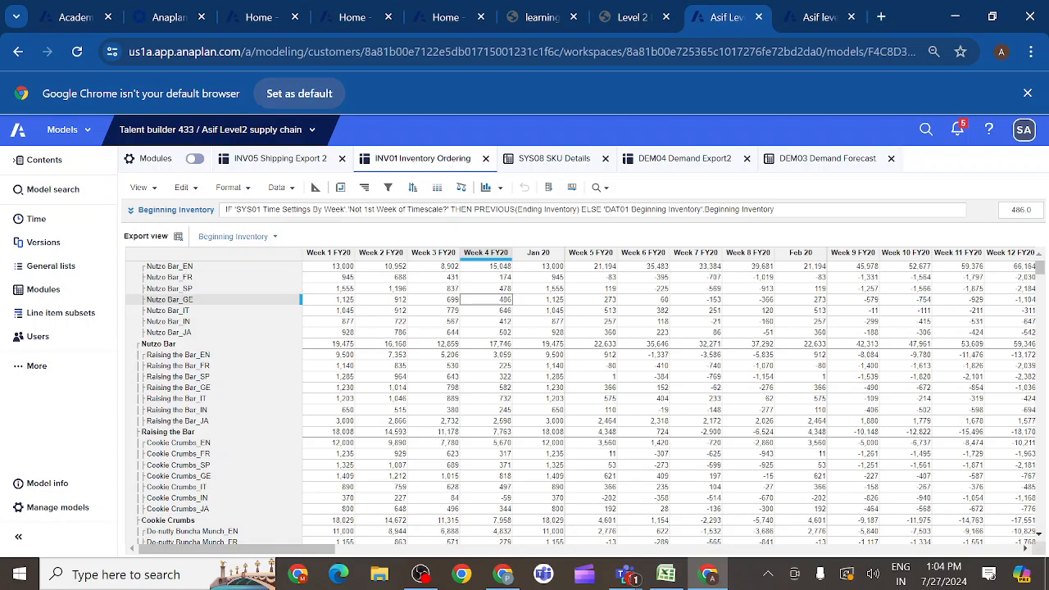
- Start an export of the view and review its settings, keeping Comma Separated Values (.csv) and the Grid layout
{"action": "left_click", "coordinate": [291, 191]}
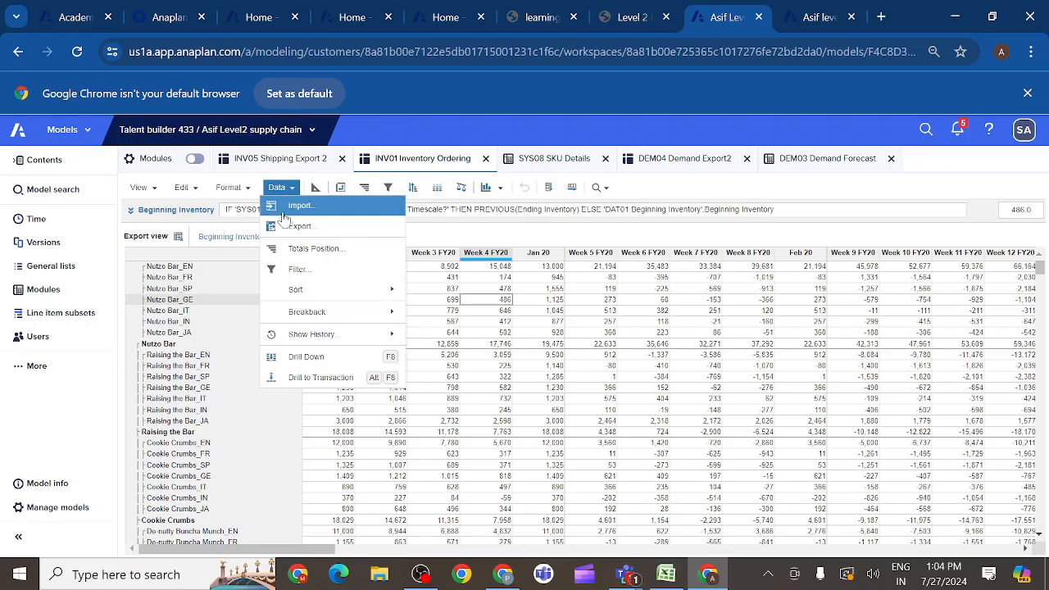
{"action": "left_click", "coordinate": [283, 227]}
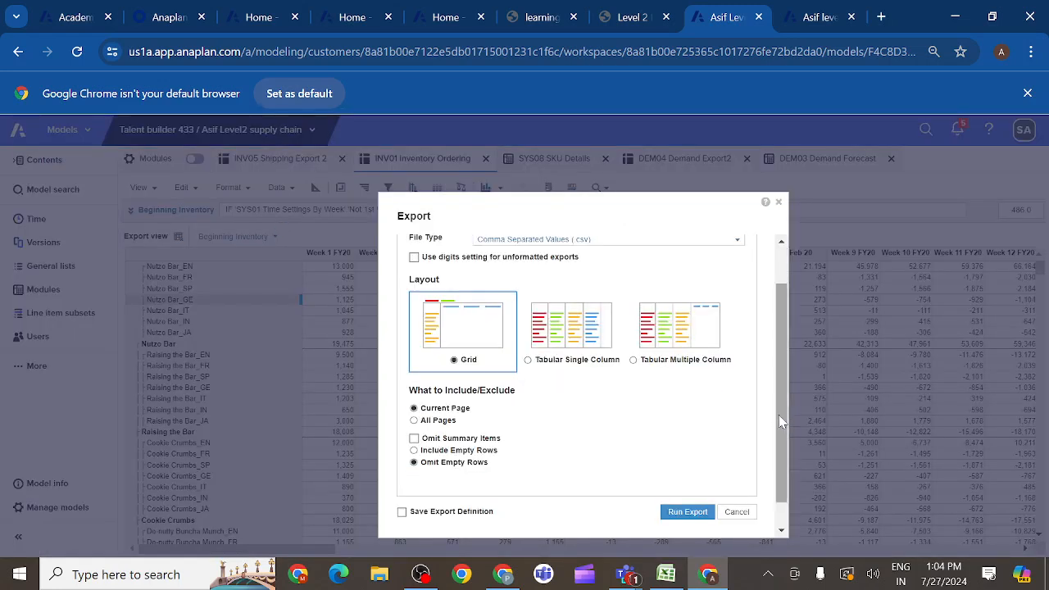
{"action": "left_click_drag", "start_coordinate": [782, 421], "coordinate": [774, 385]}
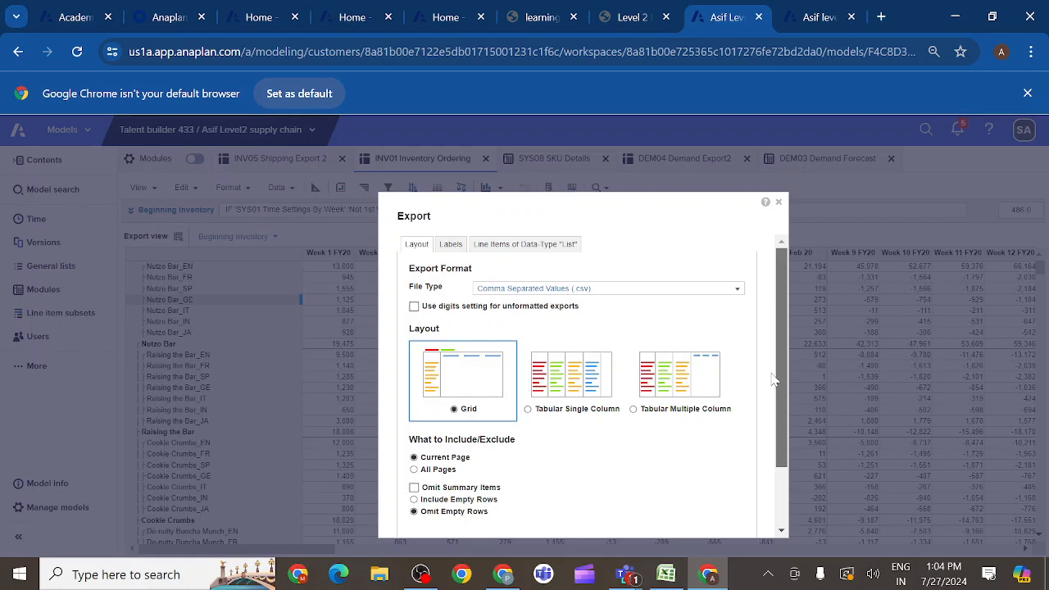
{"action": "left_click", "coordinate": [739, 293]}
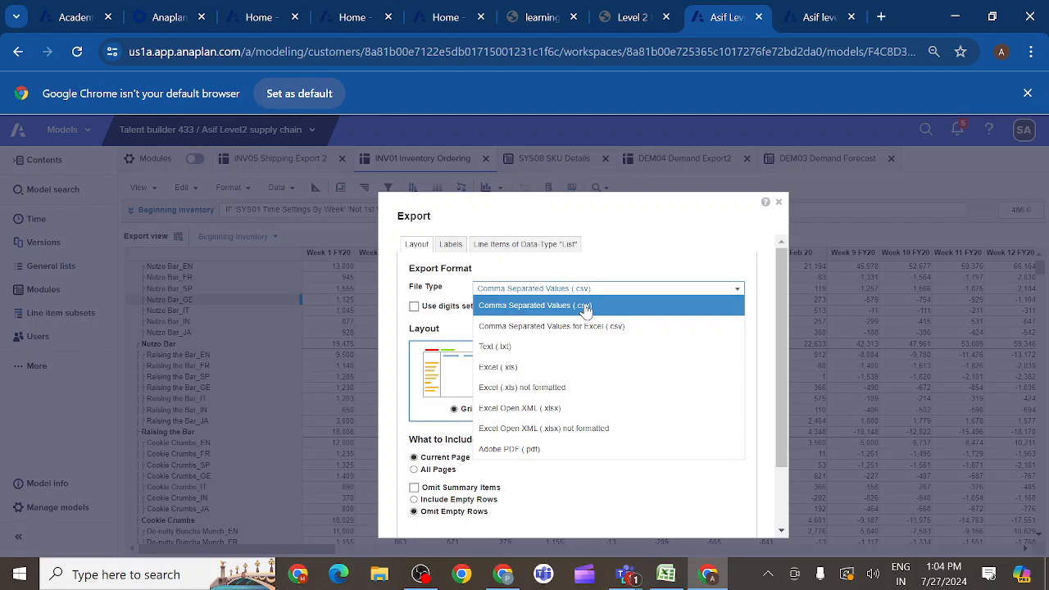
{"action": "left_click", "coordinate": [662, 268]}
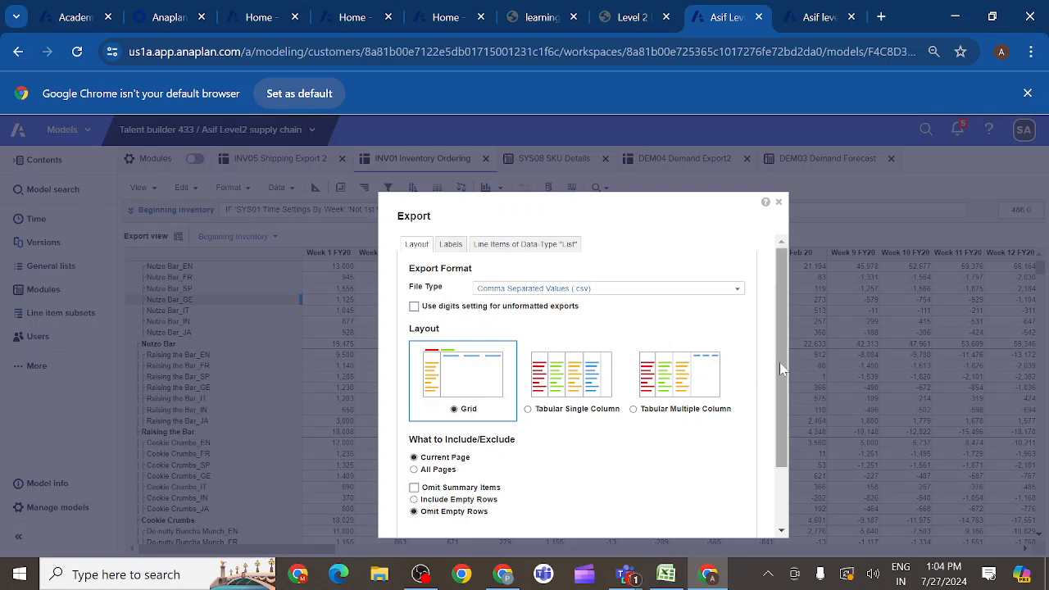
{"action": "left_click_drag", "start_coordinate": [780, 362], "coordinate": [784, 332]}
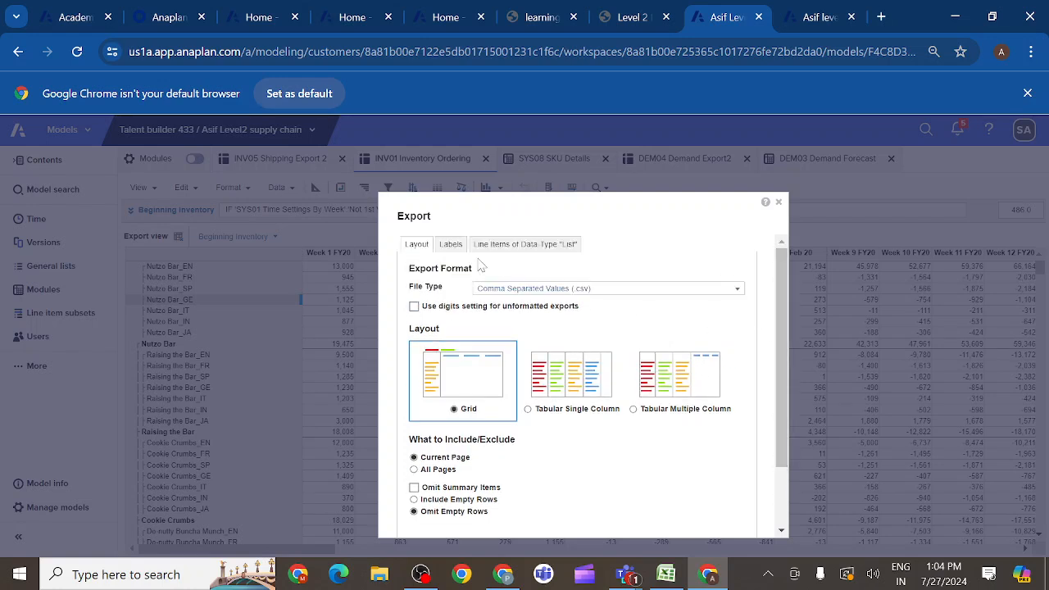
- Add Code alongside Name to the exported P3 SKU labels and check the choice against the course's sample export
{"action": "left_click", "coordinate": [451, 246]}
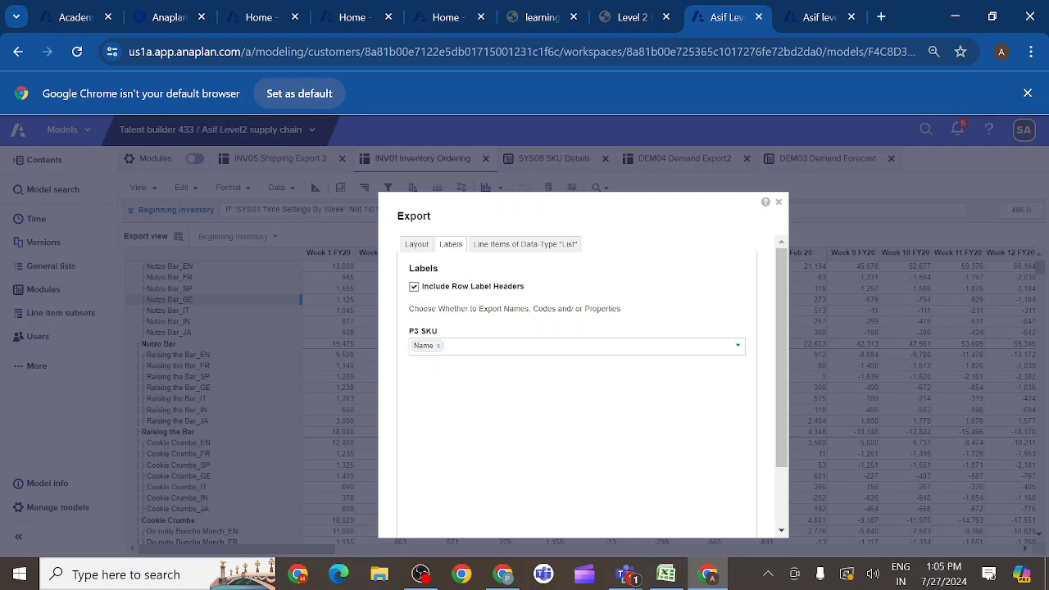
{"action": "left_click", "coordinate": [449, 345]}
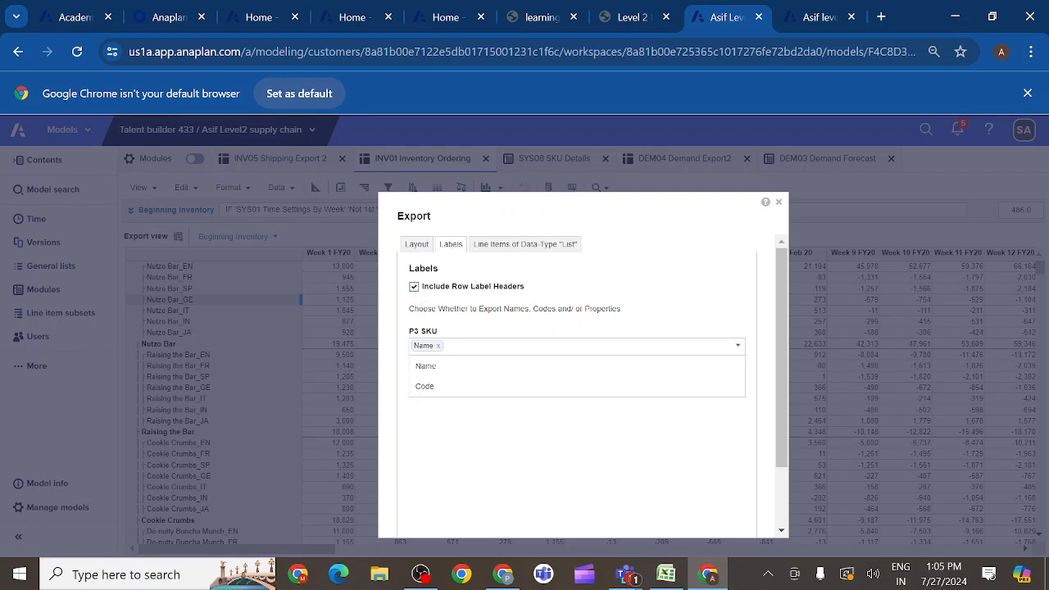
{"action": "left_click", "coordinate": [426, 387]}
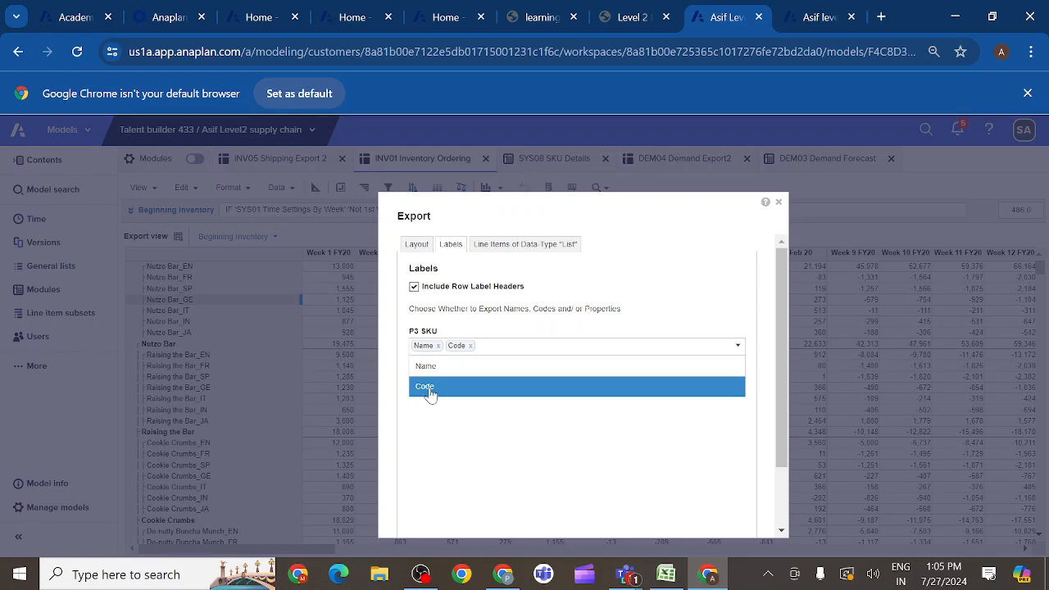
{"action": "left_click", "coordinate": [652, 20]}
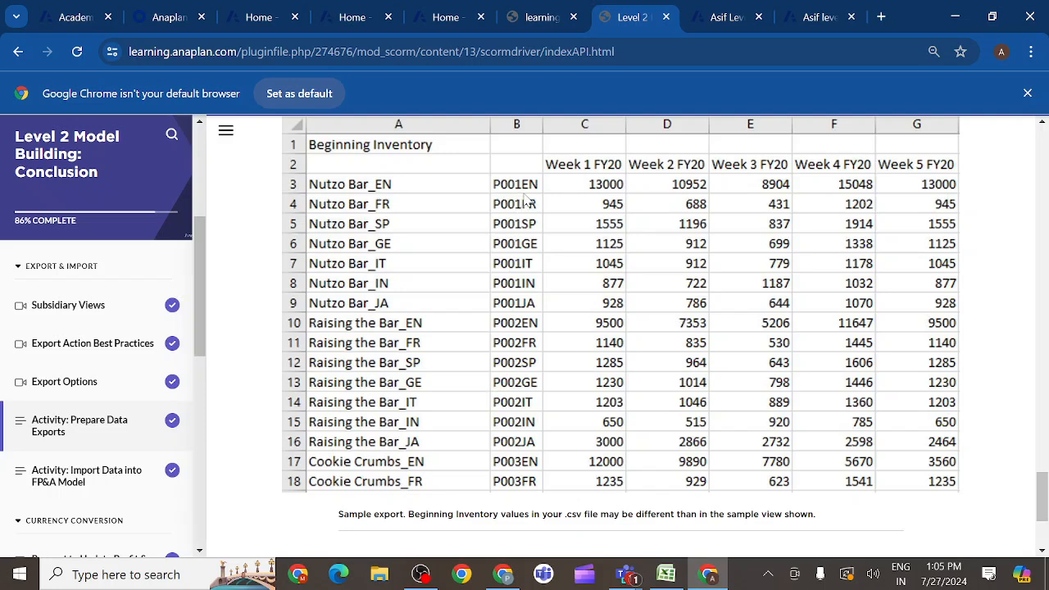
{"action": "left_click", "coordinate": [726, 18]}
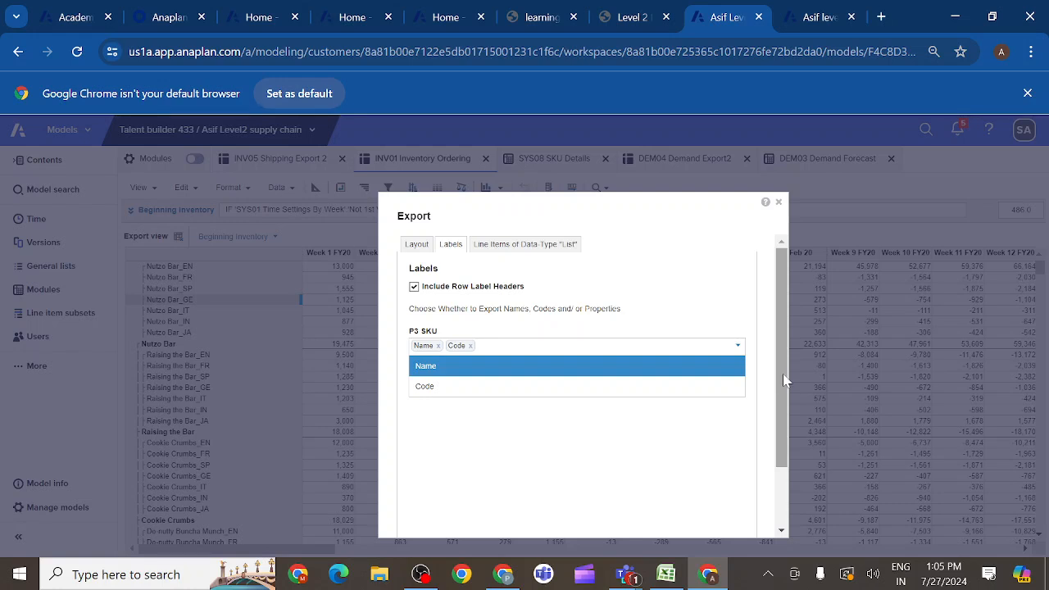
- Save the export definition under its suggested name, private to oneself, and run the export
{"action": "scroll", "coordinate": [784, 380], "scroll_direction": "down", "scroll_amount": 2}
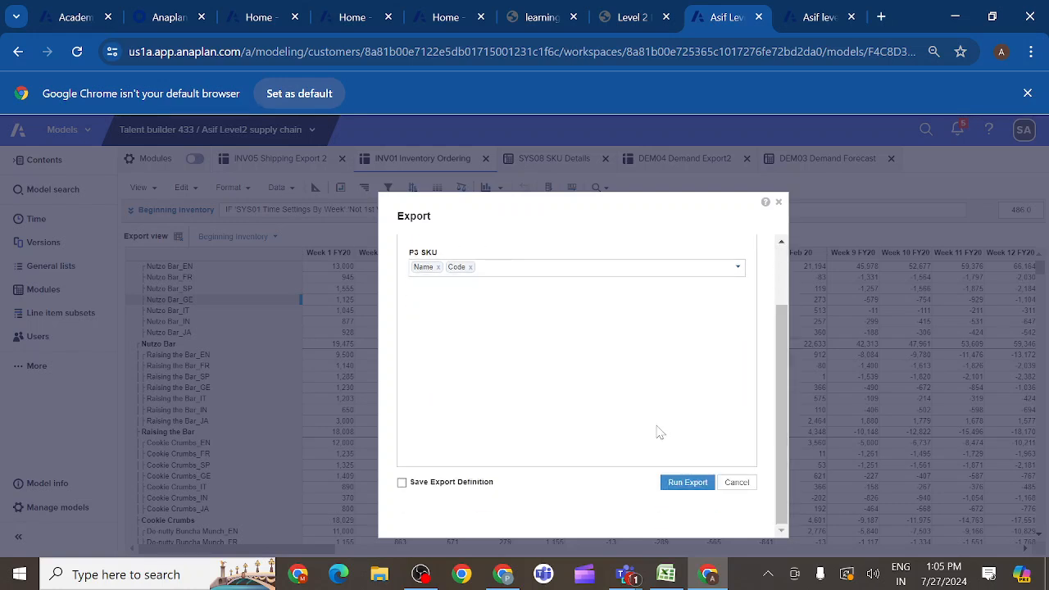
{"action": "left_click", "coordinate": [402, 483]}
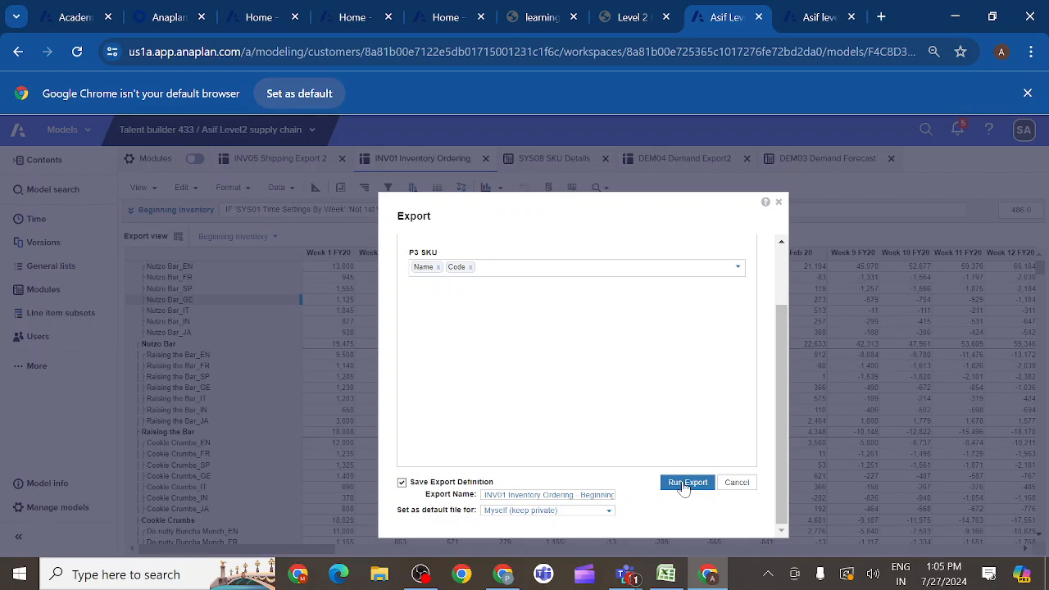
{"action": "left_click", "coordinate": [684, 483]}
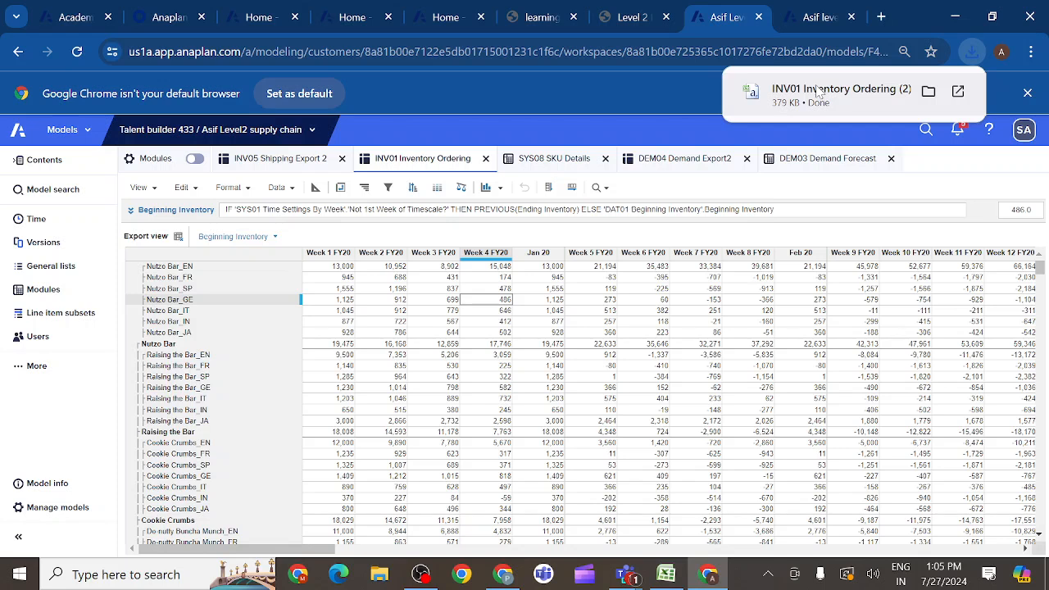
- Open the downloaded INV01 Inventory Ordering (2) file in Excel and fit columns A and B to their contents
{"action": "left_click", "coordinate": [818, 92]}
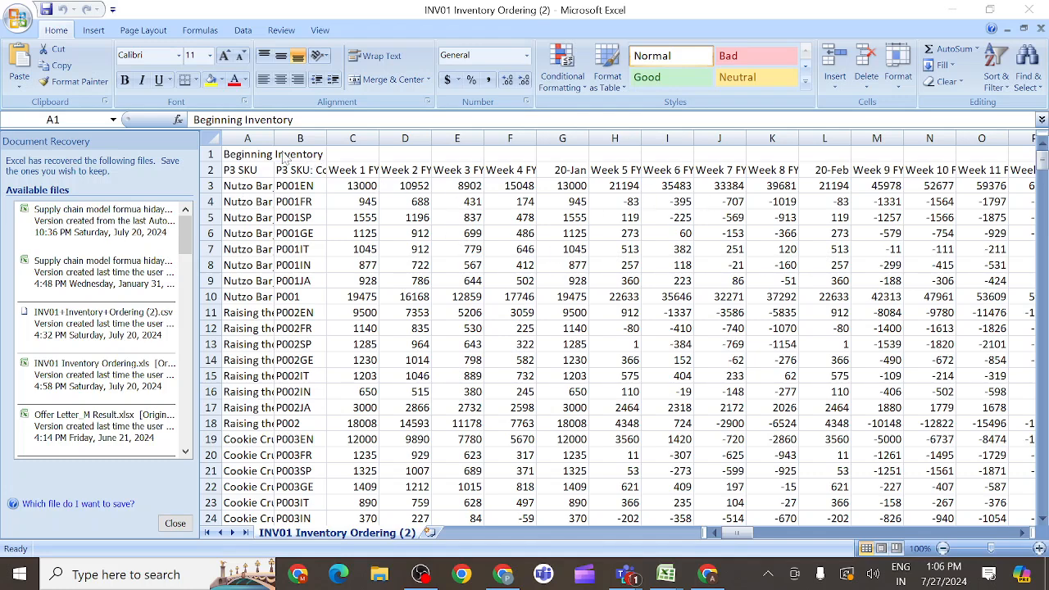
{"action": "left_click", "coordinate": [334, 204]}
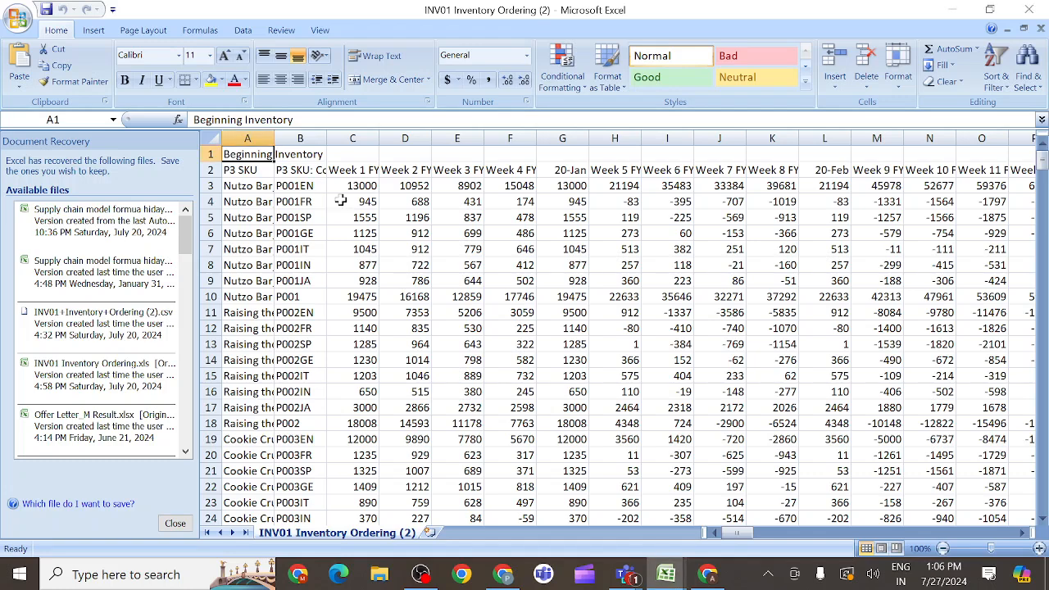
{"action": "double_click", "coordinate": [334, 204]}
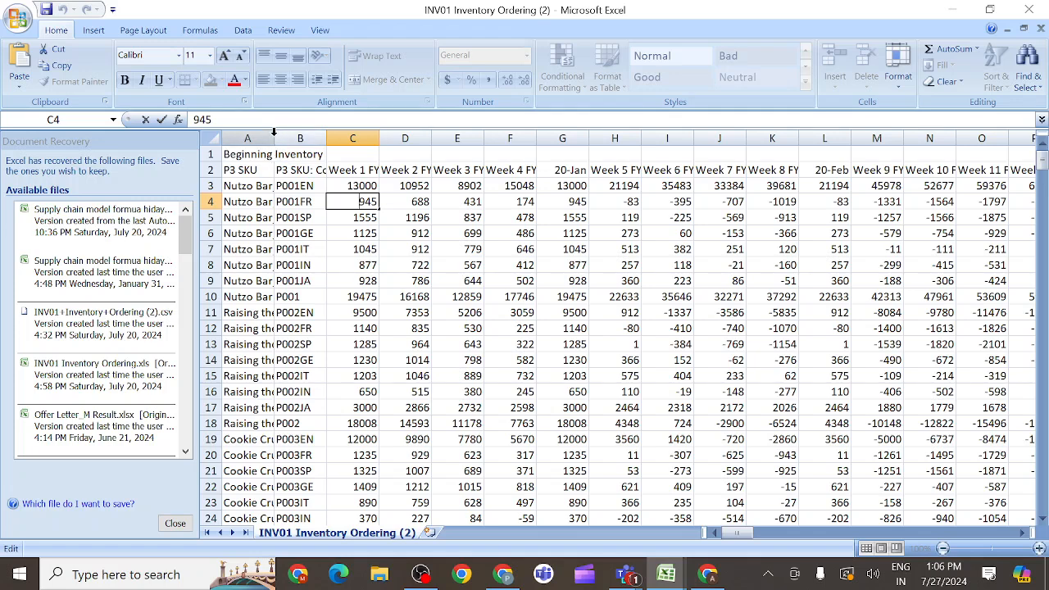
{"action": "double_click", "coordinate": [273, 132]}
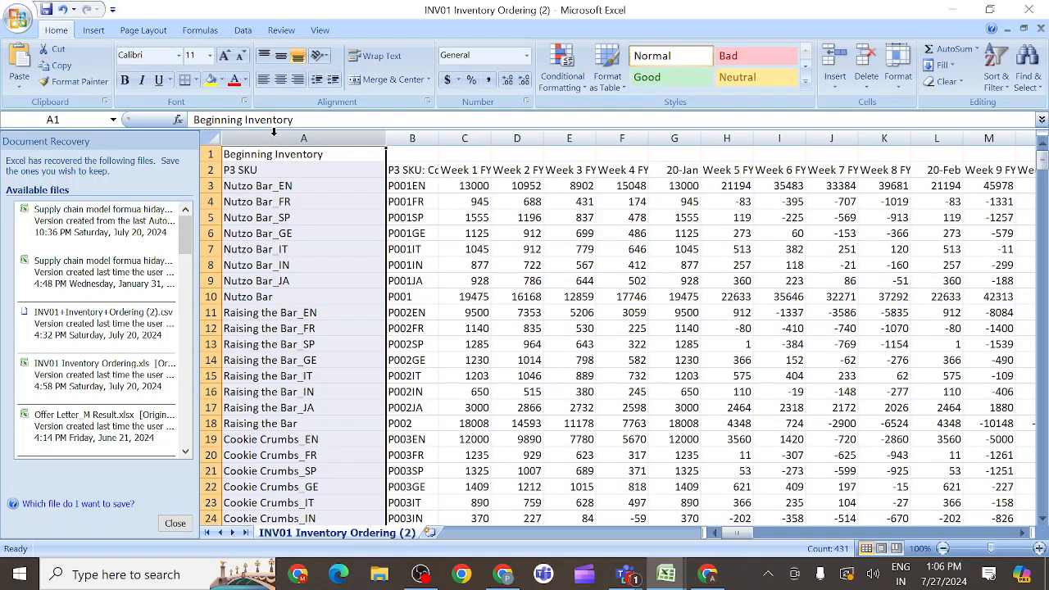
{"action": "left_click", "coordinate": [418, 216]}
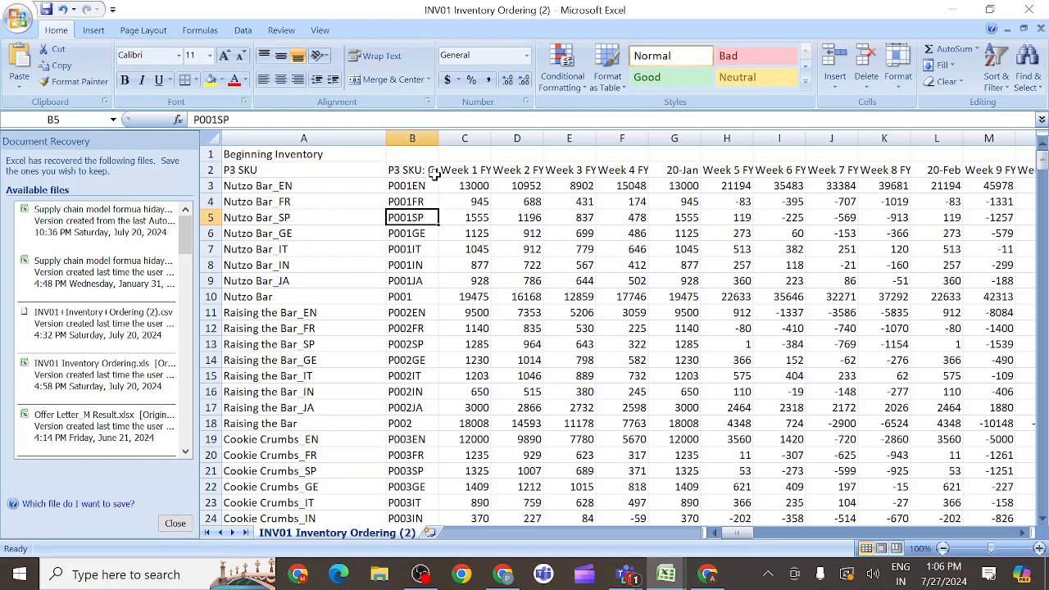
{"action": "double_click", "coordinate": [439, 133]}
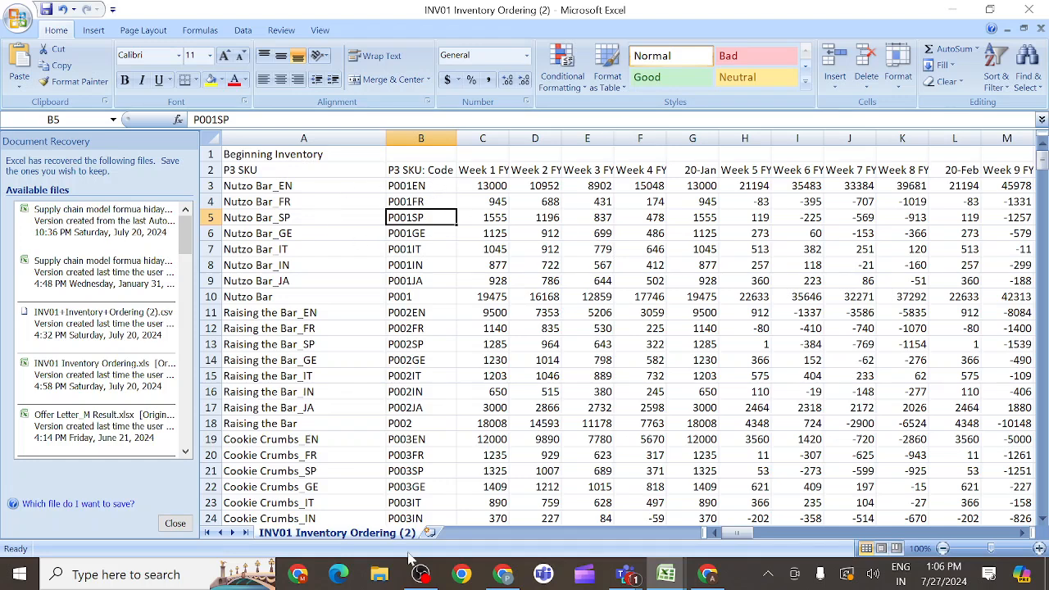
- Switch back to Chrome and compare the export with the course's sample Beginning Inventory layout
{"action": "left_click", "coordinate": [710, 577]}
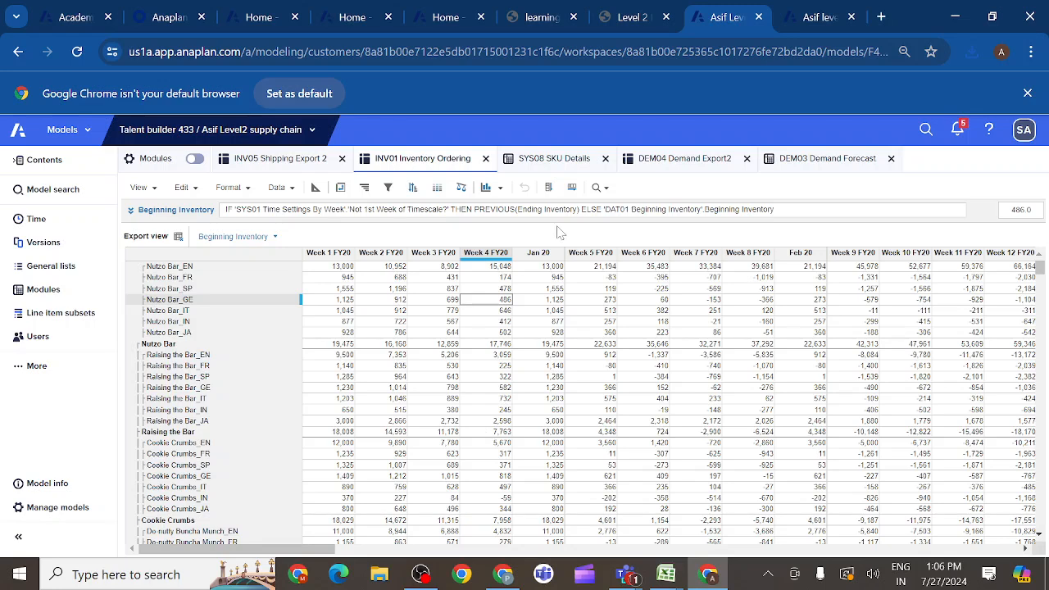
{"action": "left_click", "coordinate": [632, 23]}
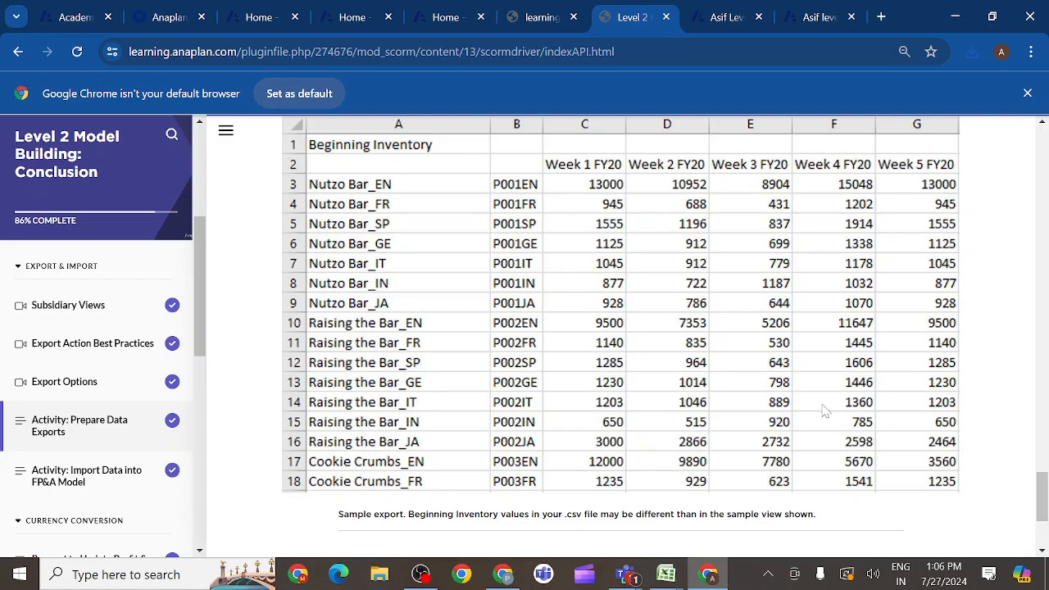
- Download the course's reference INV01 Inventory Ordering.csv and open it in Excel to compare results
{"action": "left_click_drag", "start_coordinate": [1041, 496], "coordinate": [1041, 519]}
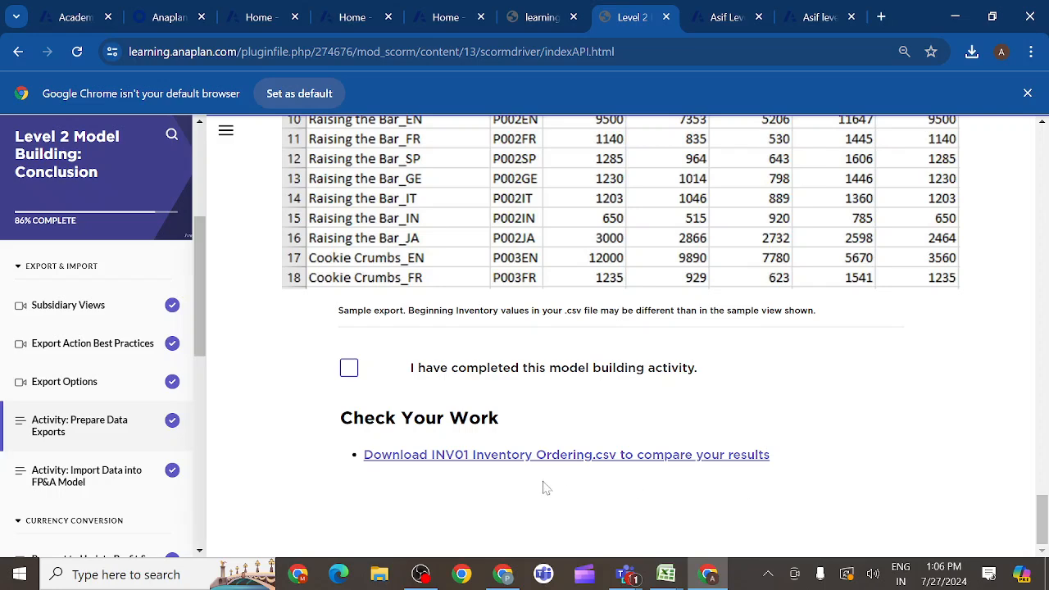
{"action": "left_click", "coordinate": [509, 457]}
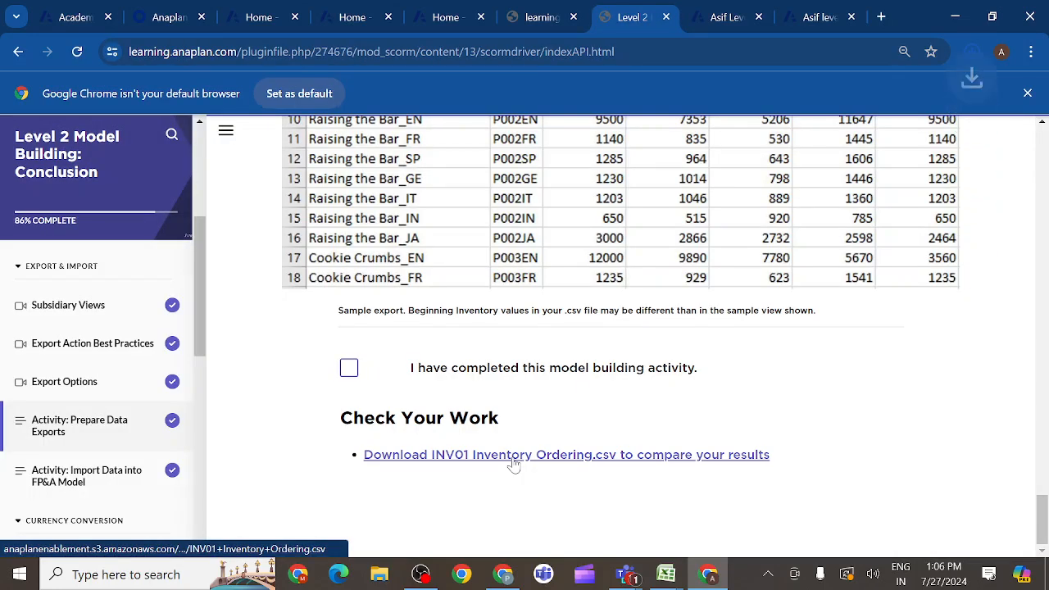
{"action": "mouse_move", "coordinate": [818, 105]}
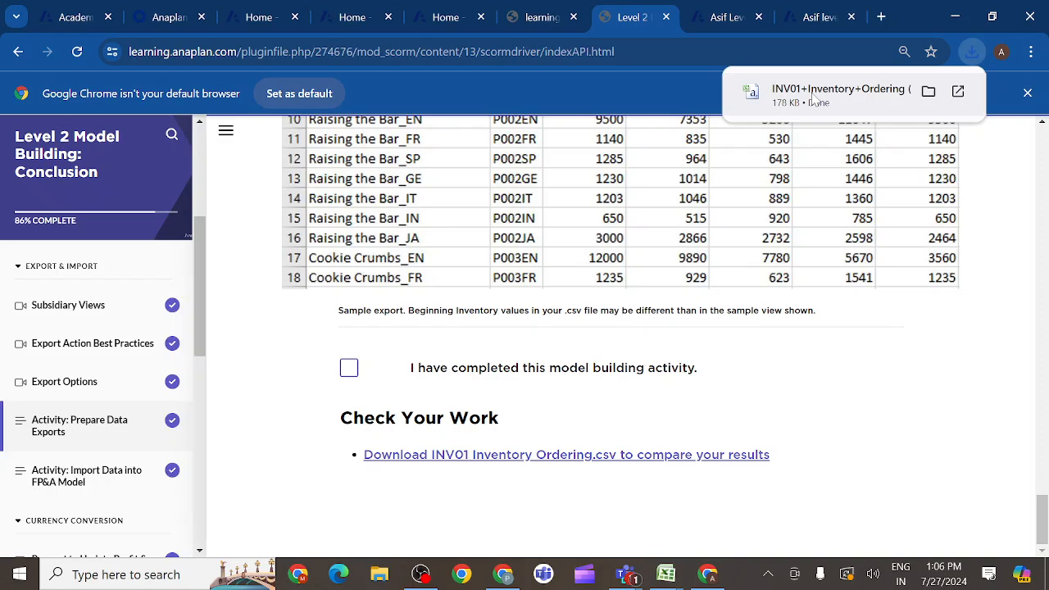
{"action": "left_click", "coordinate": [816, 99]}
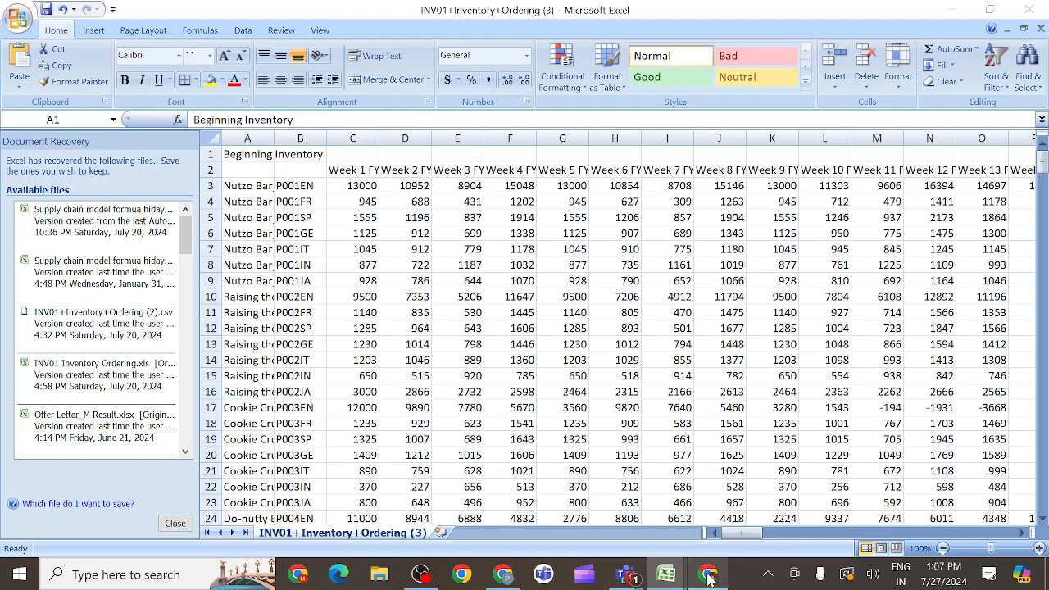
- Return to Chrome and read the Import Data into FP&A Model activity's instructions for importing shipping expenses into OTH01
{"action": "mouse_move", "coordinate": [710, 579]}
{"action": "left_click", "coordinate": [698, 526]}
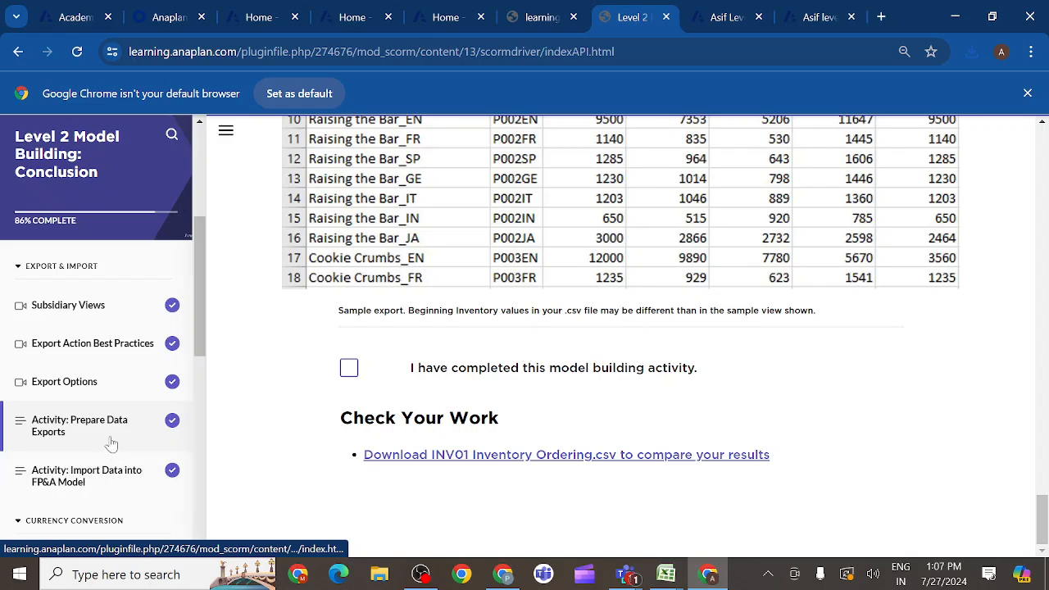
{"action": "left_click", "coordinate": [94, 479]}
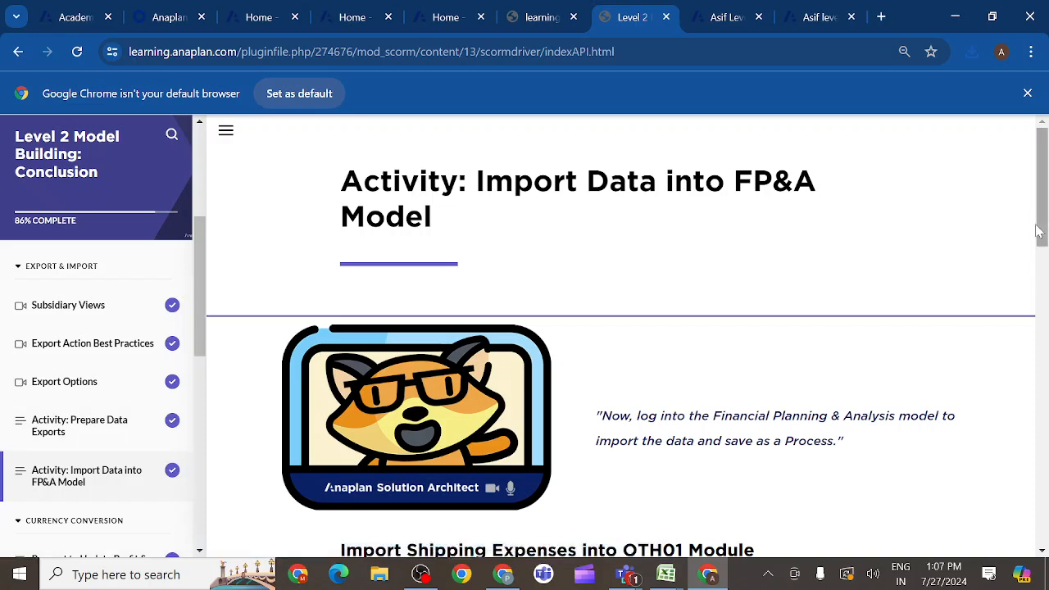
{"action": "left_click_drag", "start_coordinate": [1037, 232], "coordinate": [1043, 472]}
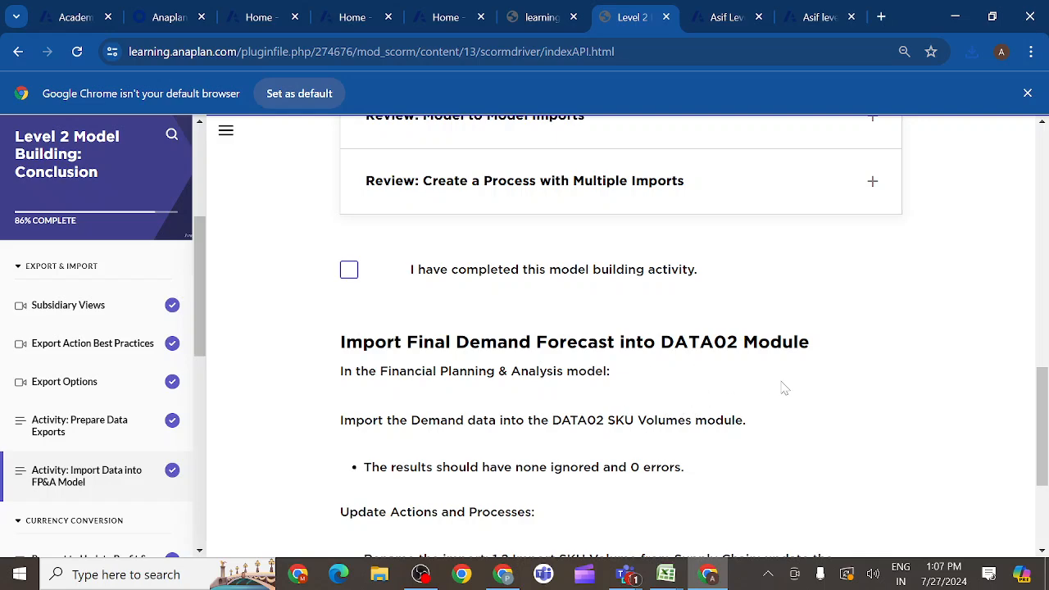
{"action": "left_click_drag", "start_coordinate": [1038, 409], "coordinate": [1019, 265]}
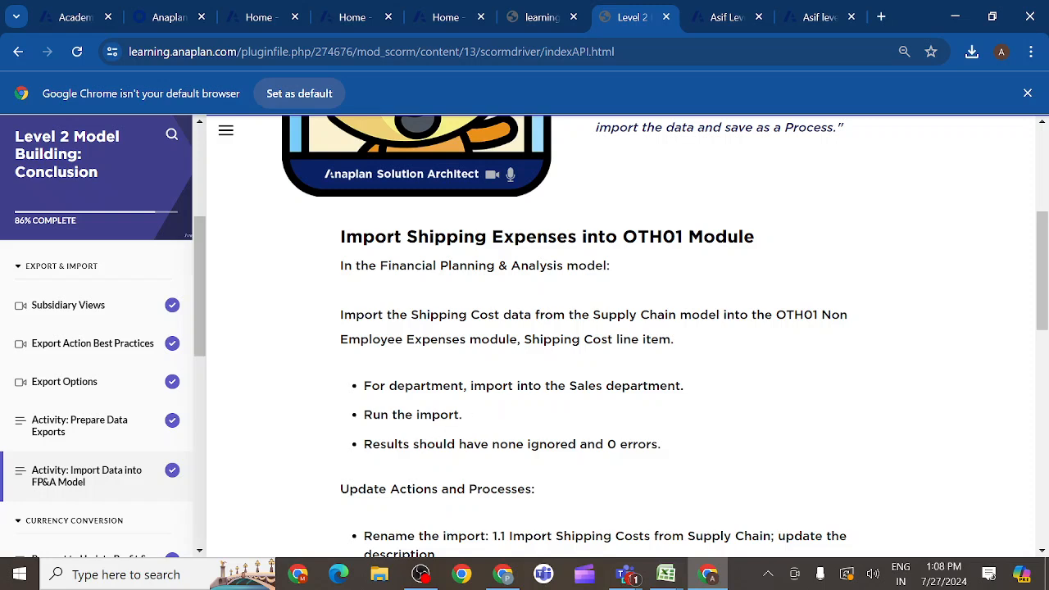
{"action": "scroll", "coordinate": [578, 404], "scroll_direction": "down", "scroll_amount": 3}
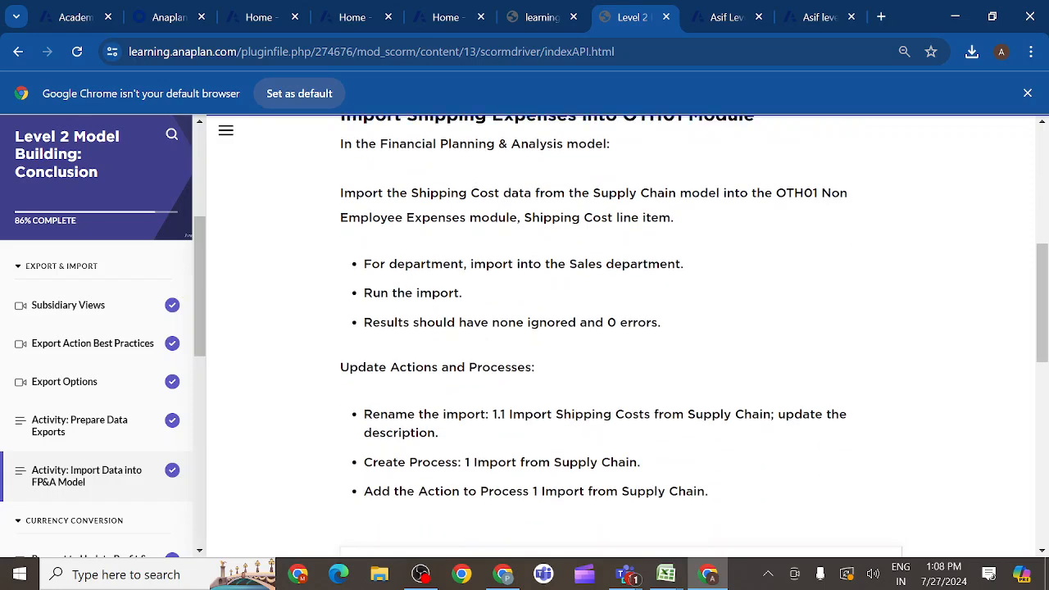
{"action": "scroll", "coordinate": [579, 404], "scroll_direction": "up", "scroll_amount": 2}
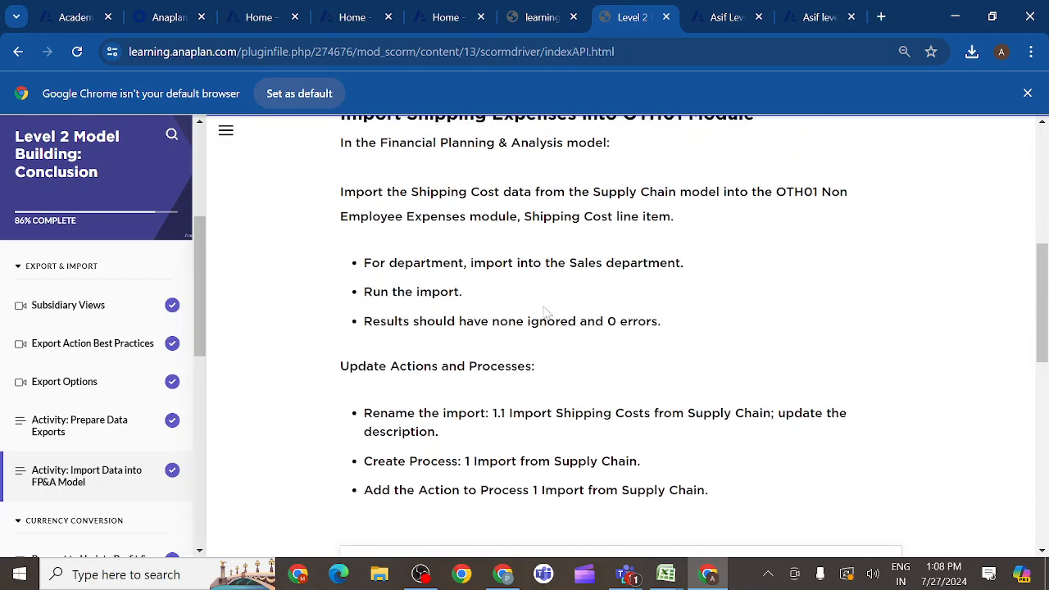
- Switch to the level 1 model and open the OTH01 Non Employee Expenses module
{"action": "left_click", "coordinate": [813, 16]}
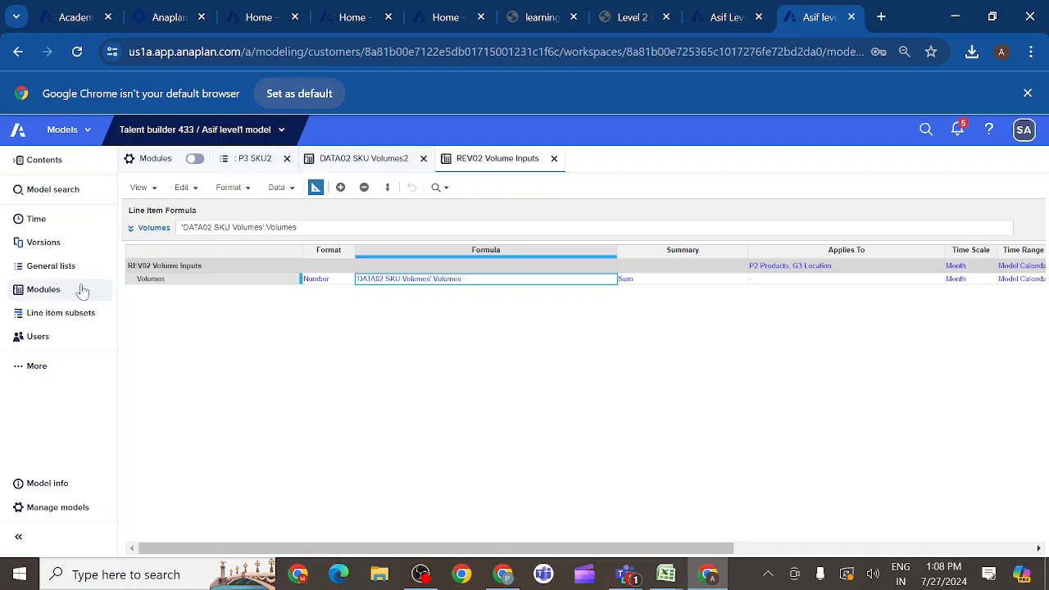
{"action": "left_click", "coordinate": [48, 290]}
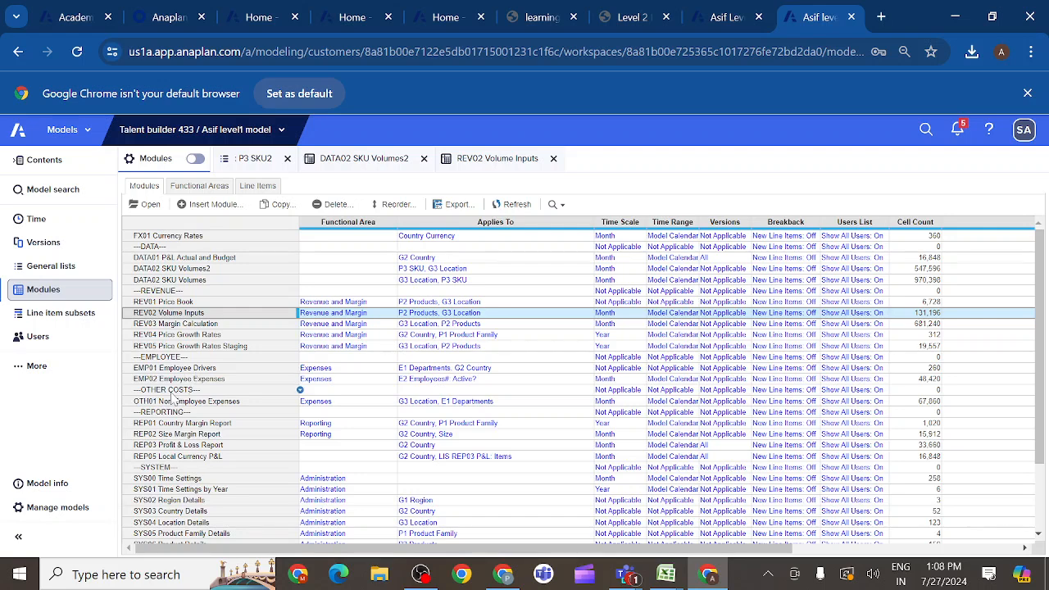
{"action": "left_click", "coordinate": [174, 402]}
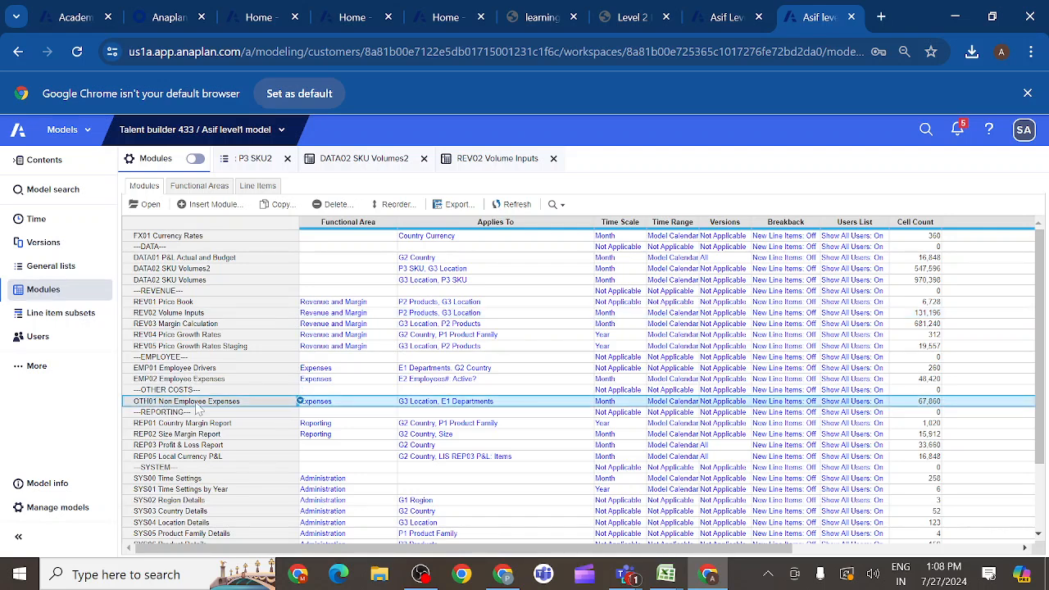
{"action": "left_click", "coordinate": [150, 205]}
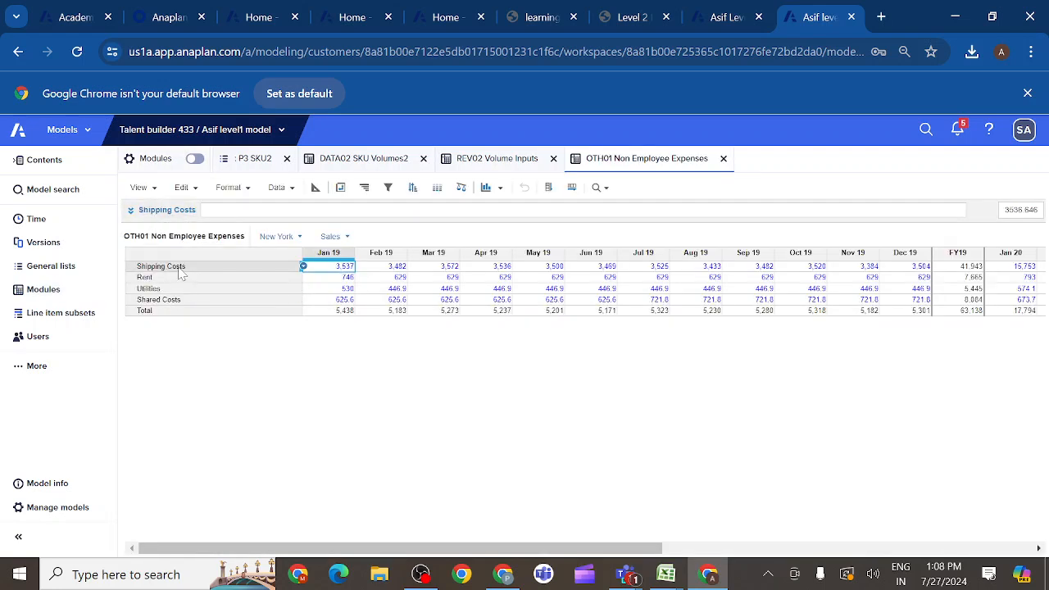
- Start an import into OTH01 from another Anaplan model, choosing the Level2 supply chain model as the source
{"action": "left_click", "coordinate": [180, 271]}
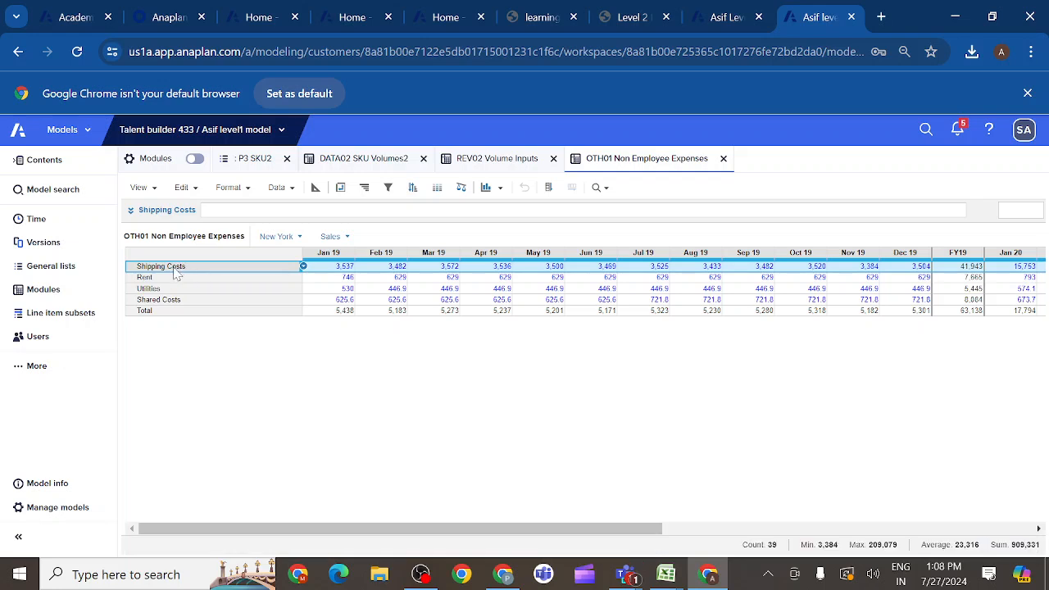
{"action": "left_click", "coordinate": [293, 191]}
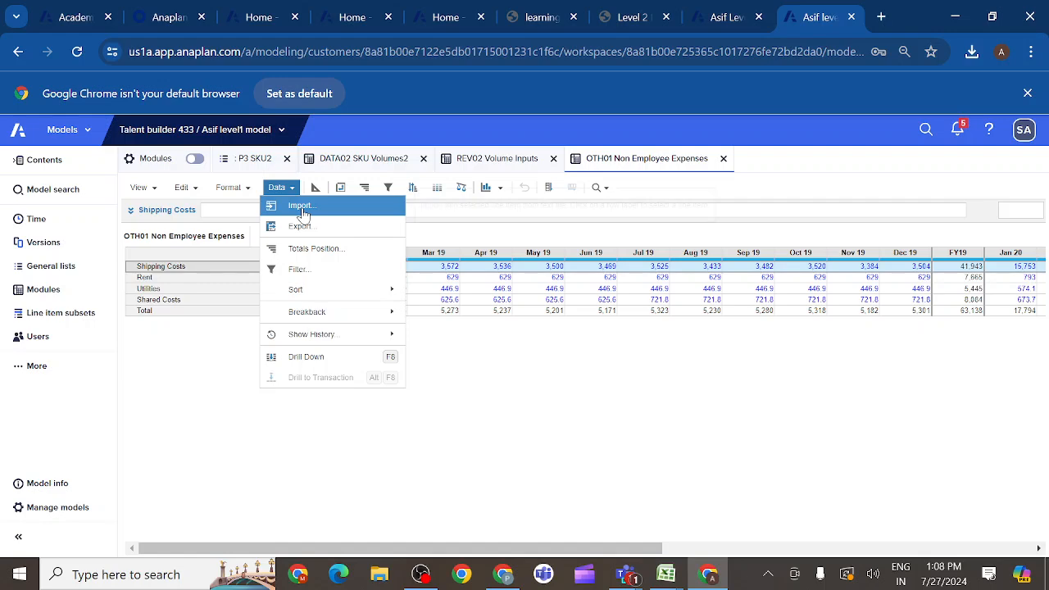
{"action": "left_click", "coordinate": [301, 206]}
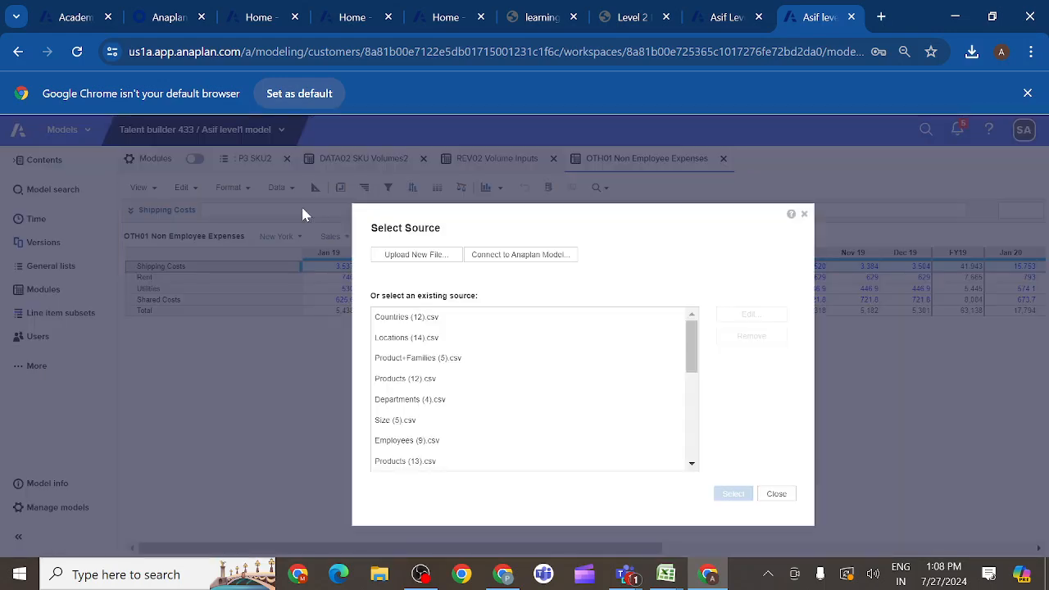
{"action": "left_click", "coordinate": [502, 256]}
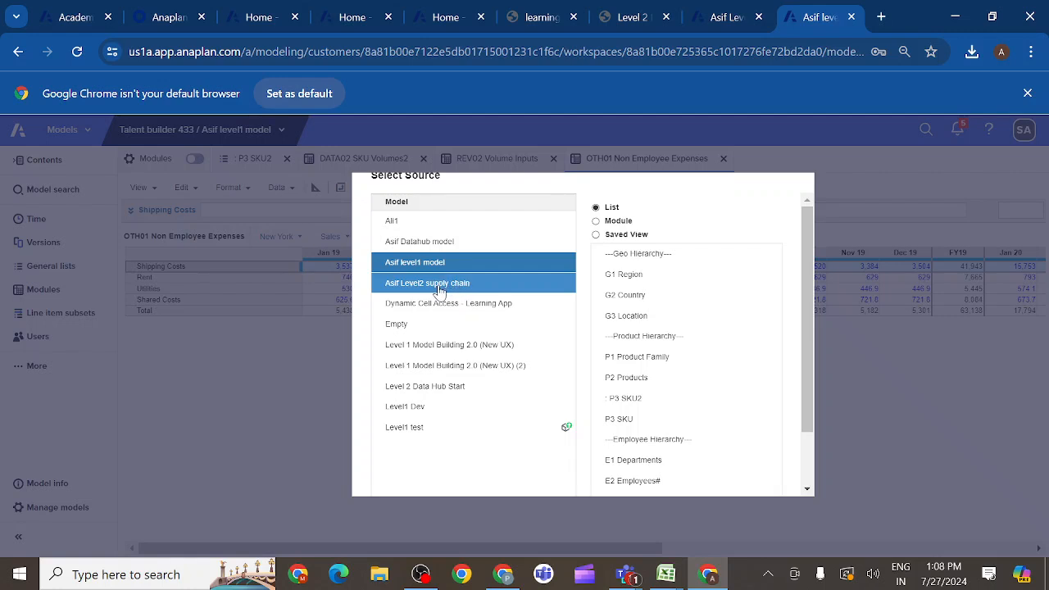
{"action": "left_click", "coordinate": [447, 291]}
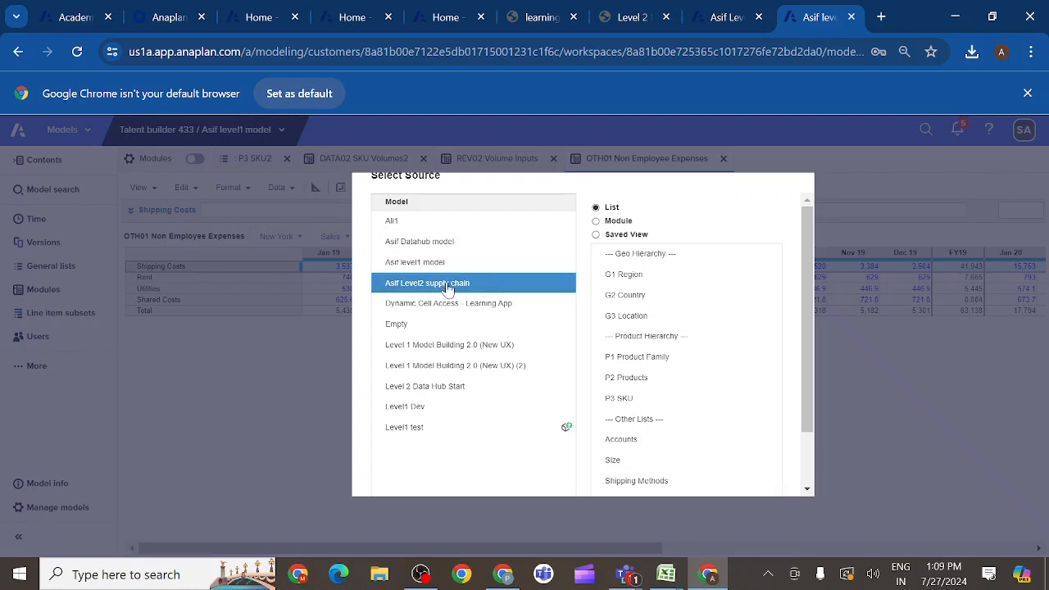
- Use the saved view 'INV05 Shipping Export 2'.'Export FP&A' as the import source
{"action": "left_click", "coordinate": [596, 235]}
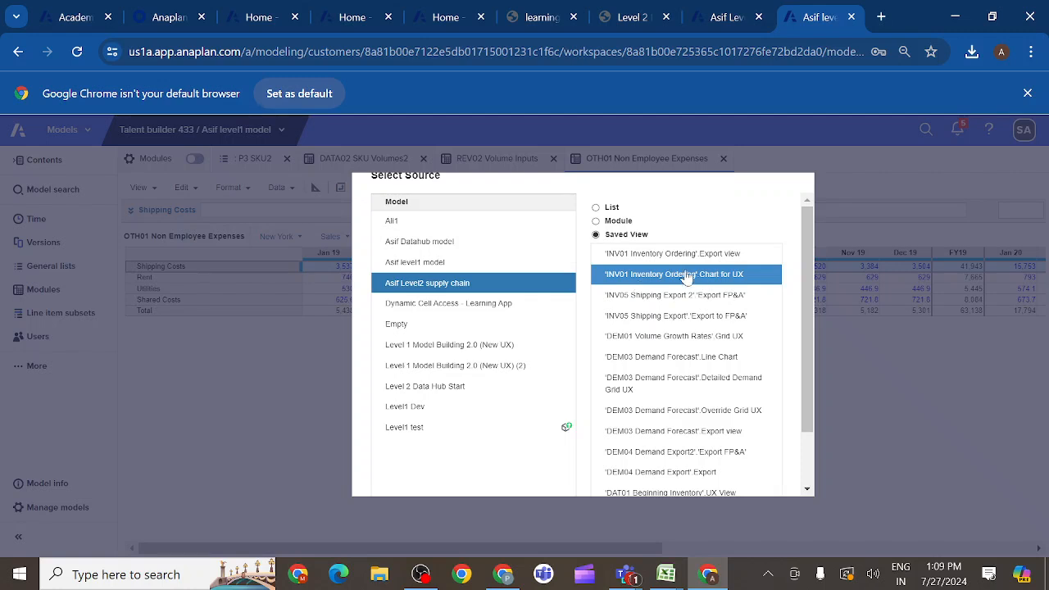
{"action": "left_click", "coordinate": [647, 258]}
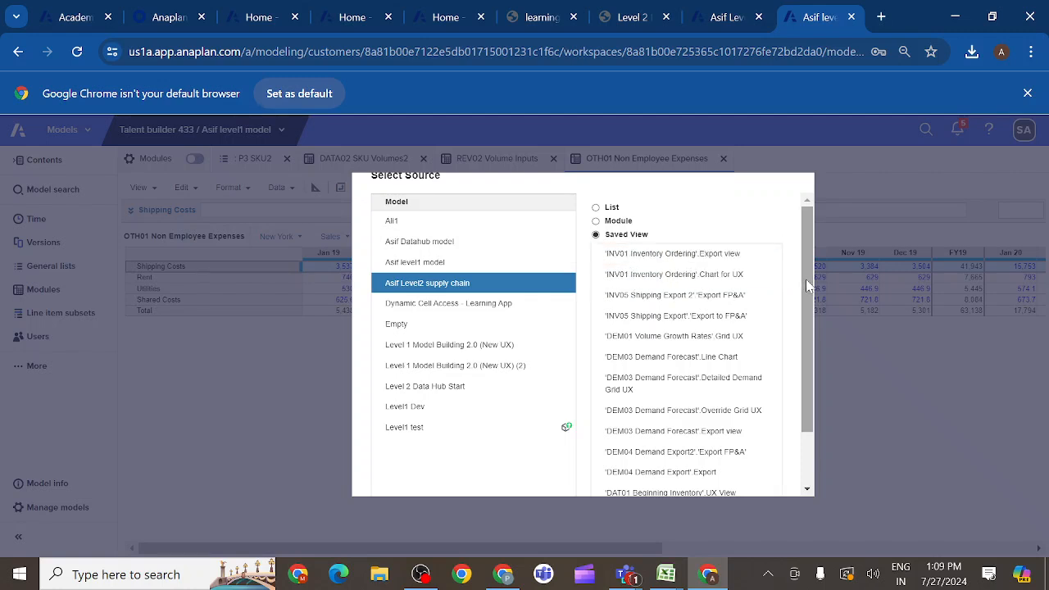
{"action": "left_click", "coordinate": [704, 303]}
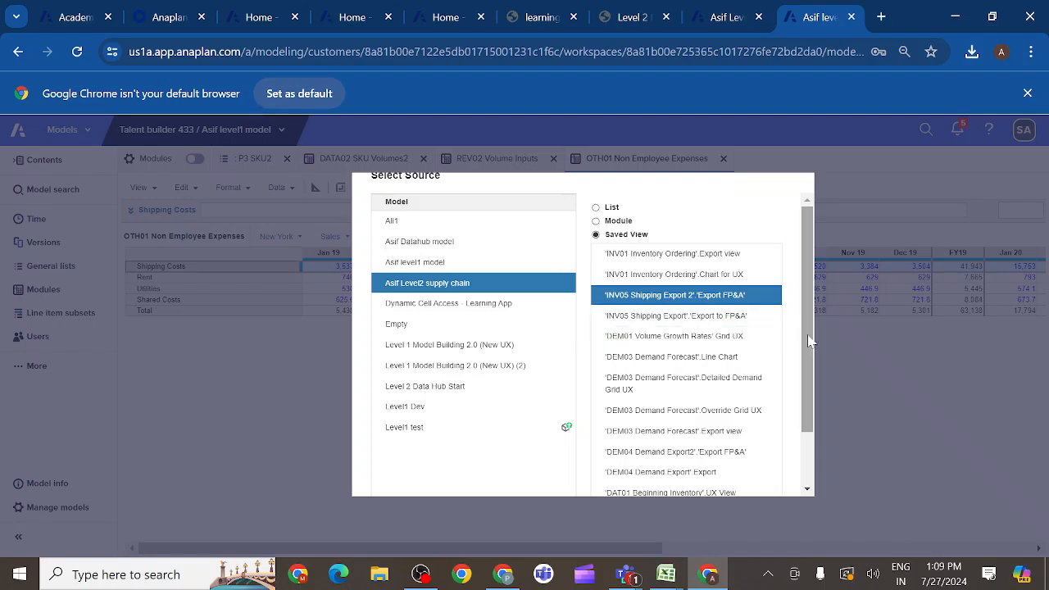
{"action": "scroll", "coordinate": [804, 336], "scroll_direction": "down", "scroll_amount": 2}
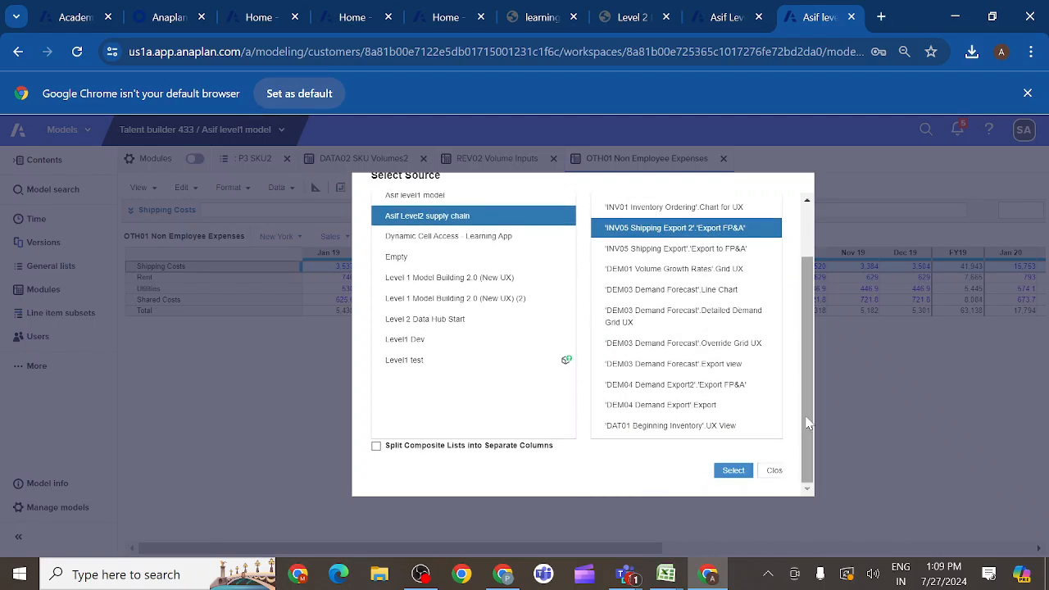
{"action": "left_click", "coordinate": [732, 471]}
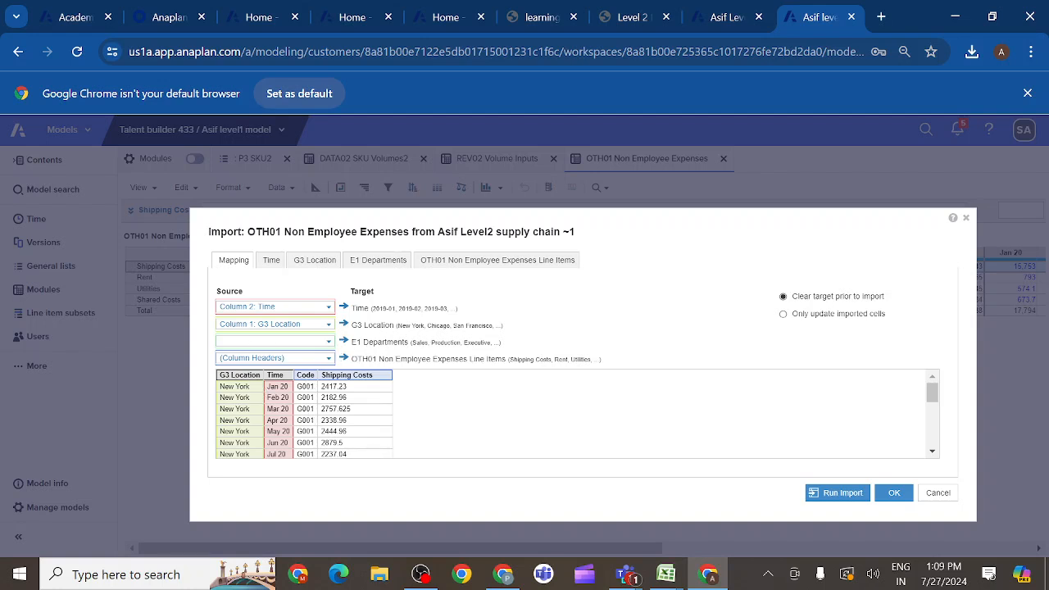
- Map Column 3: Code to G3 Location and set E1 Departments to the fixed item Sales in the import mapping
{"action": "left_click", "coordinate": [330, 327]}
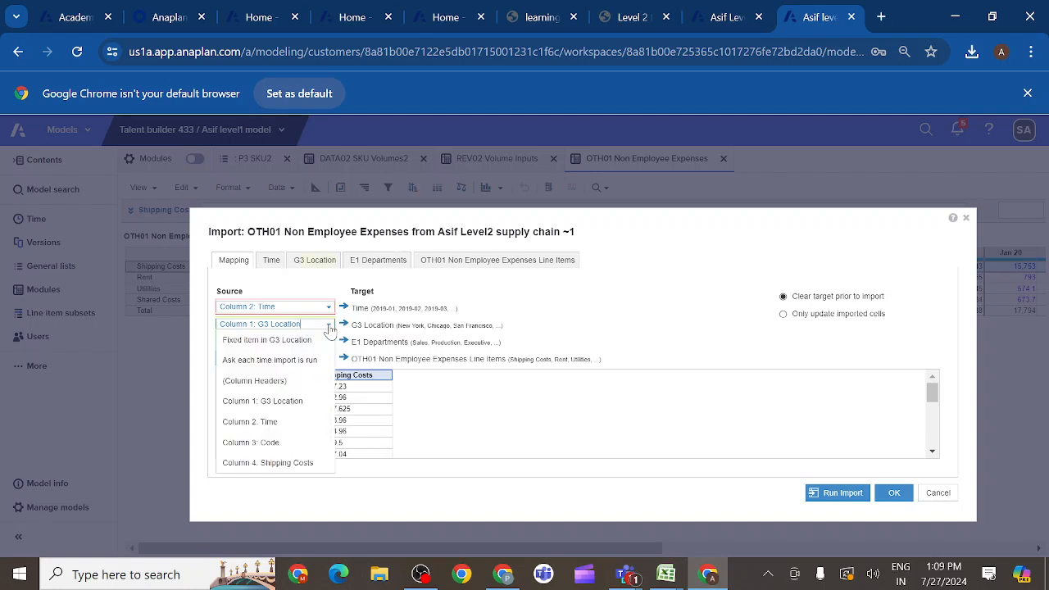
{"action": "left_click", "coordinate": [276, 443]}
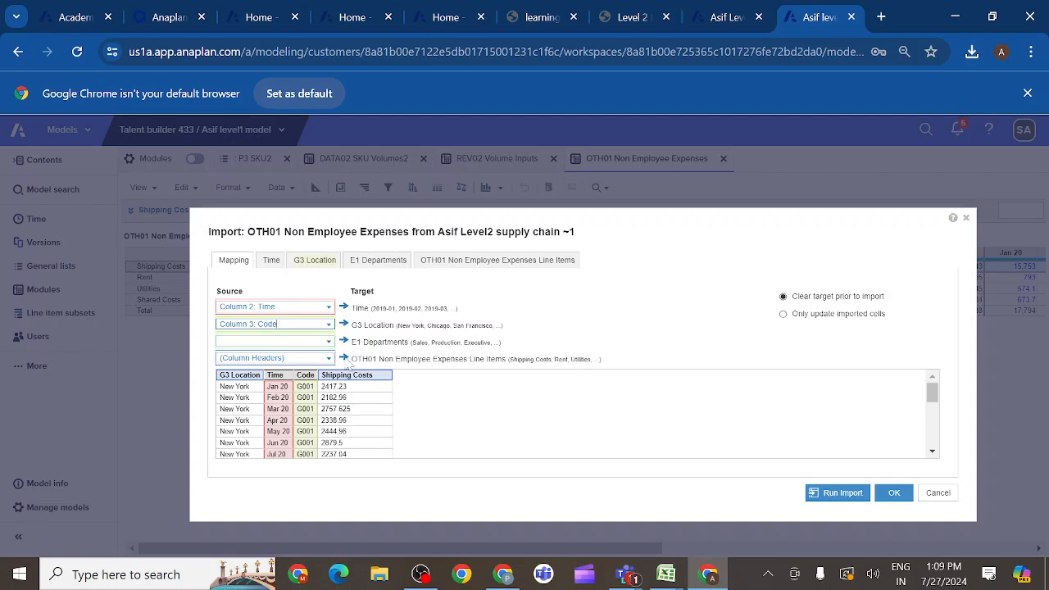
{"action": "left_click", "coordinate": [328, 344]}
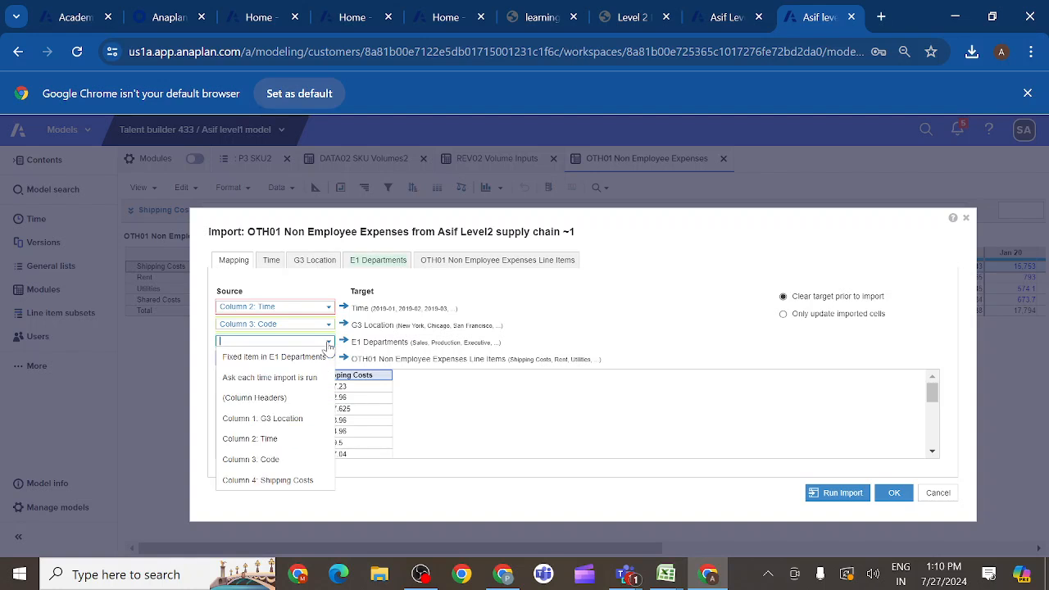
{"action": "left_click", "coordinate": [285, 361]}
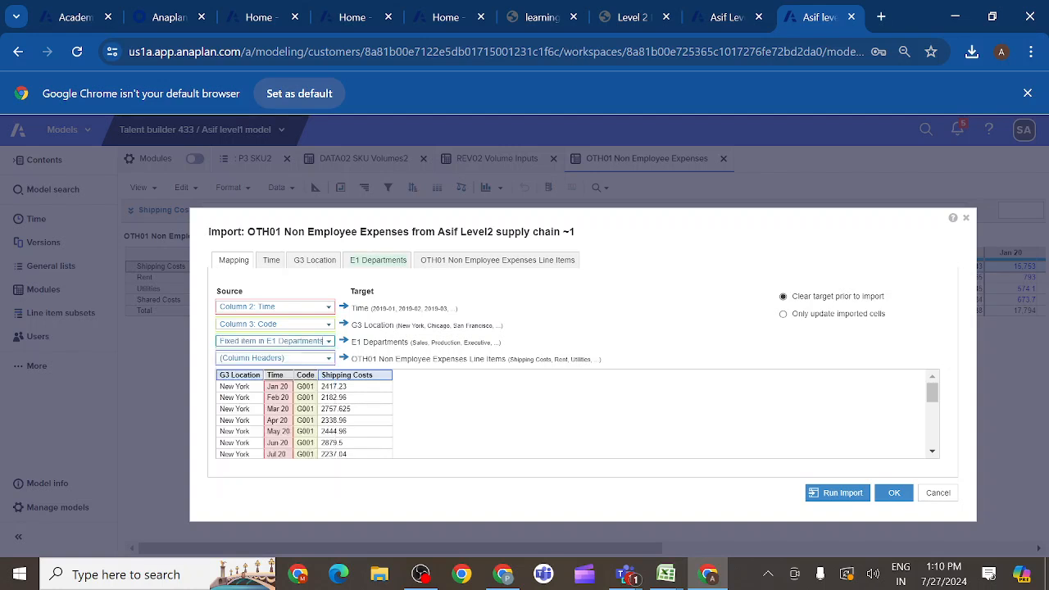
{"action": "left_click", "coordinate": [384, 261]}
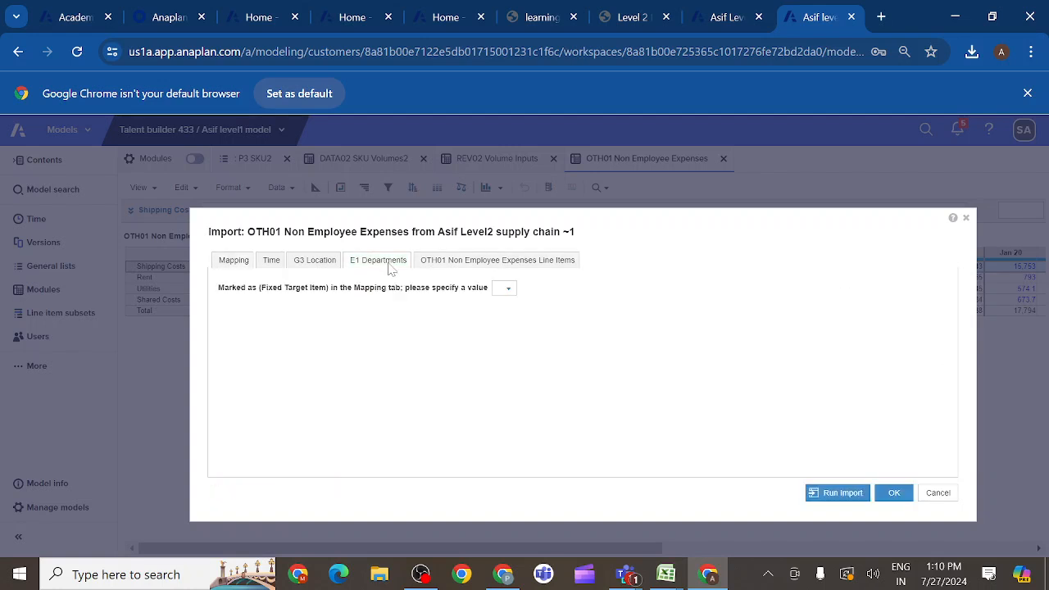
{"action": "left_click", "coordinate": [508, 291]}
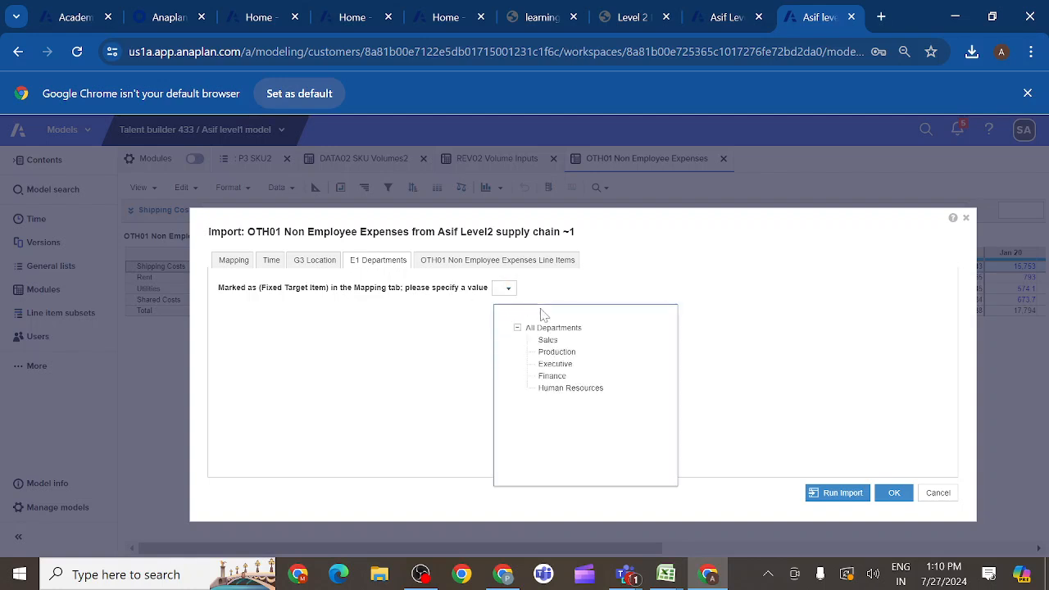
{"action": "left_click", "coordinate": [549, 343]}
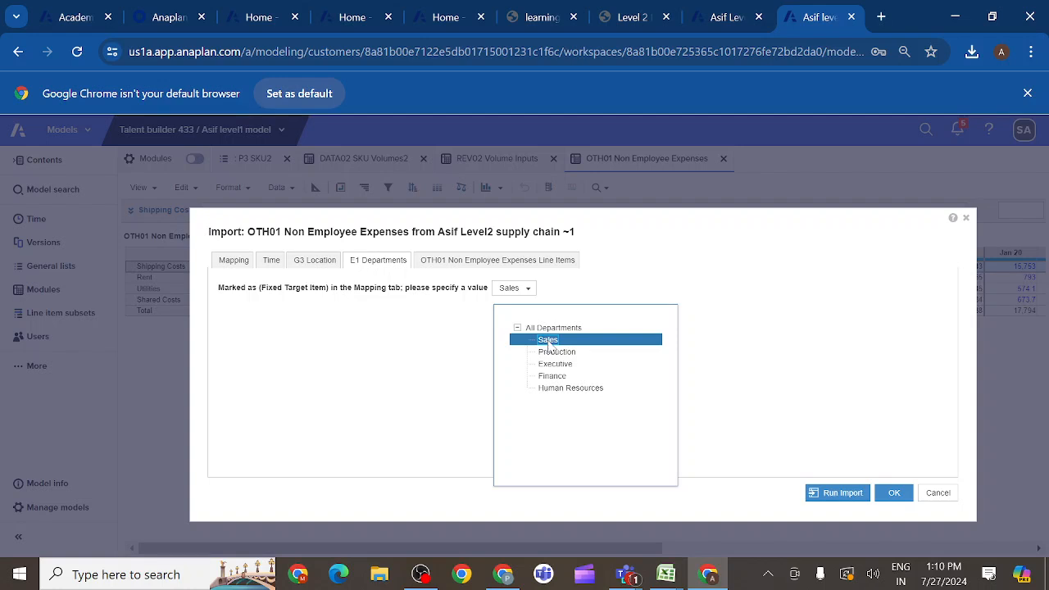
{"action": "left_click", "coordinate": [440, 352]}
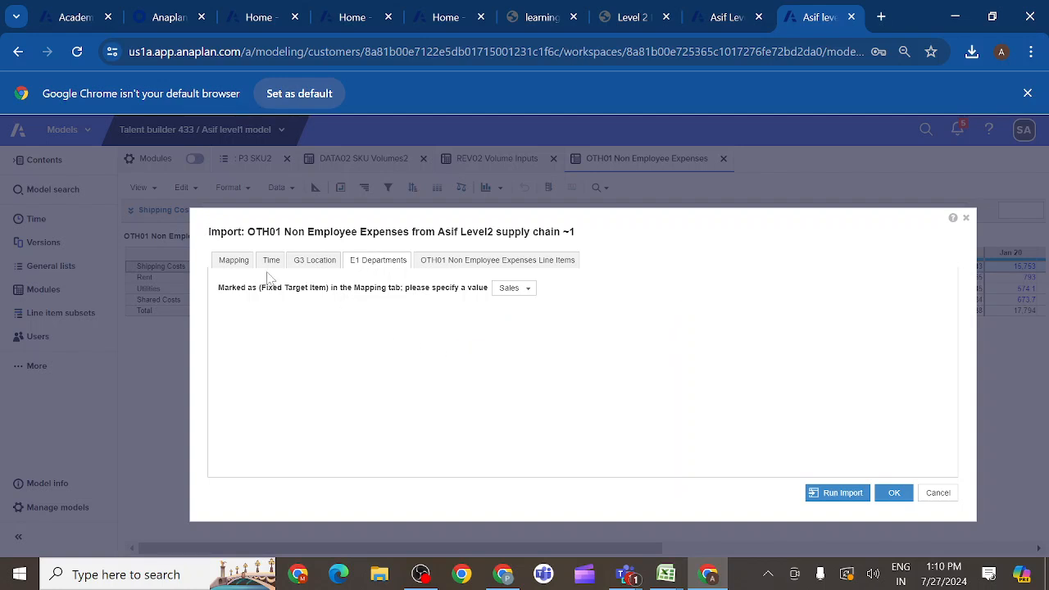
{"action": "left_click", "coordinate": [235, 267]}
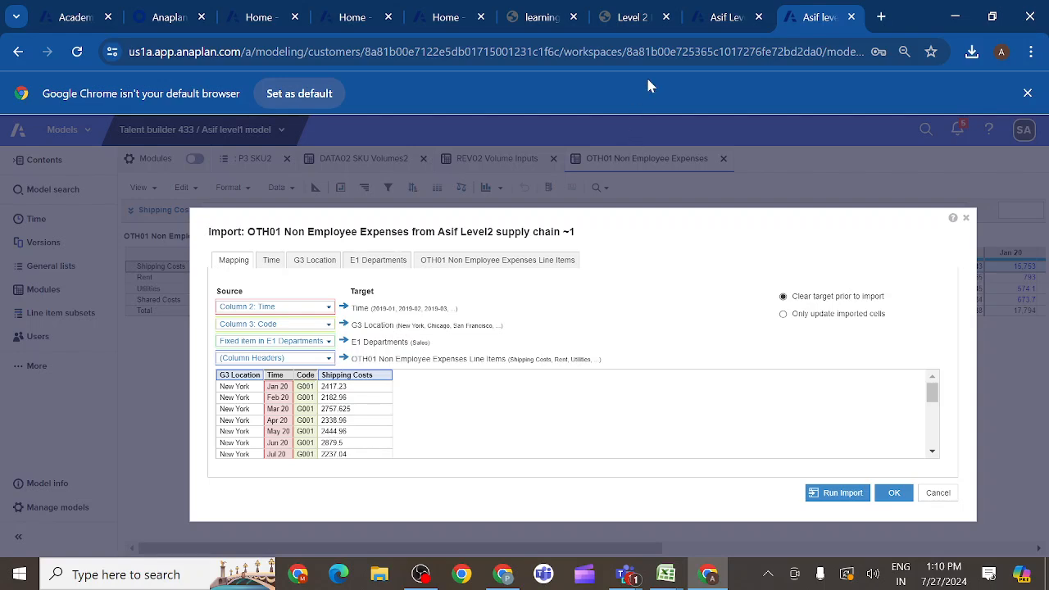
- Read the activity's import requirements, and examine the Time, G3 Location and E1 Departments mappings of the OTH01 import
{"action": "left_click", "coordinate": [655, 24]}
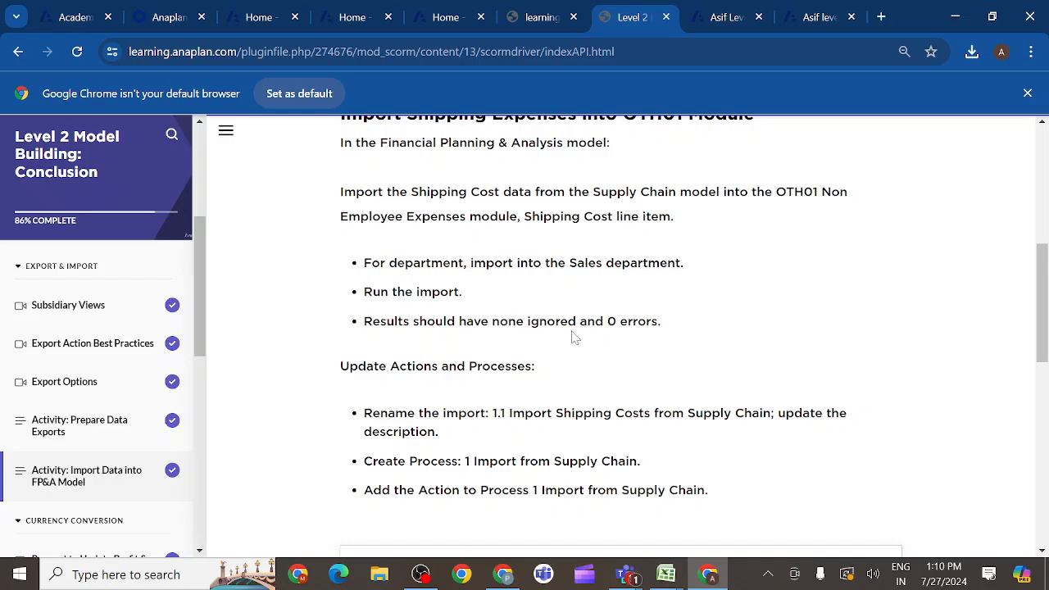
{"action": "left_click", "coordinate": [719, 19]}
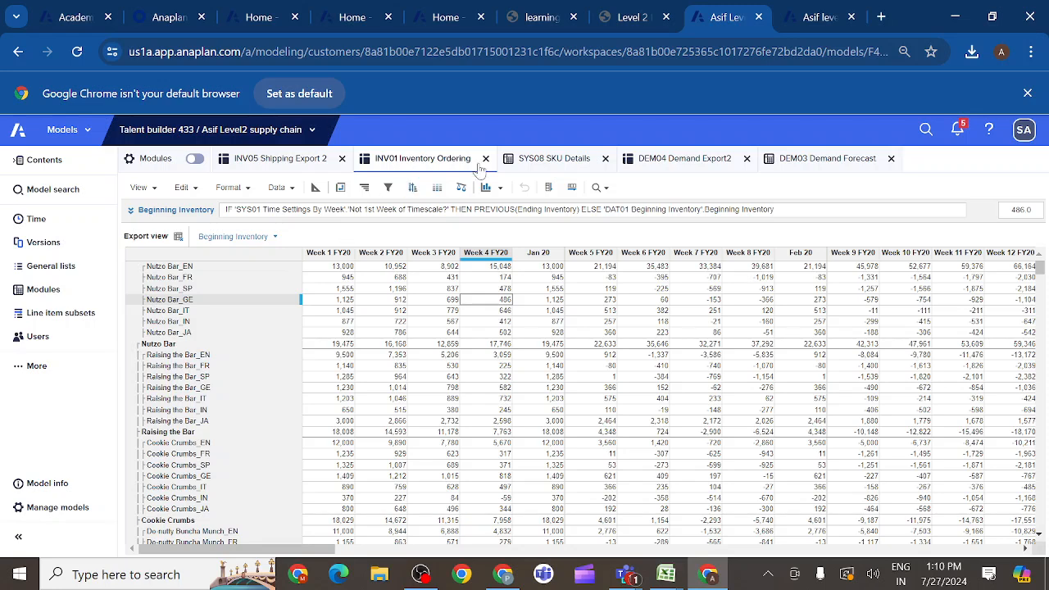
{"action": "left_click", "coordinate": [818, 18]}
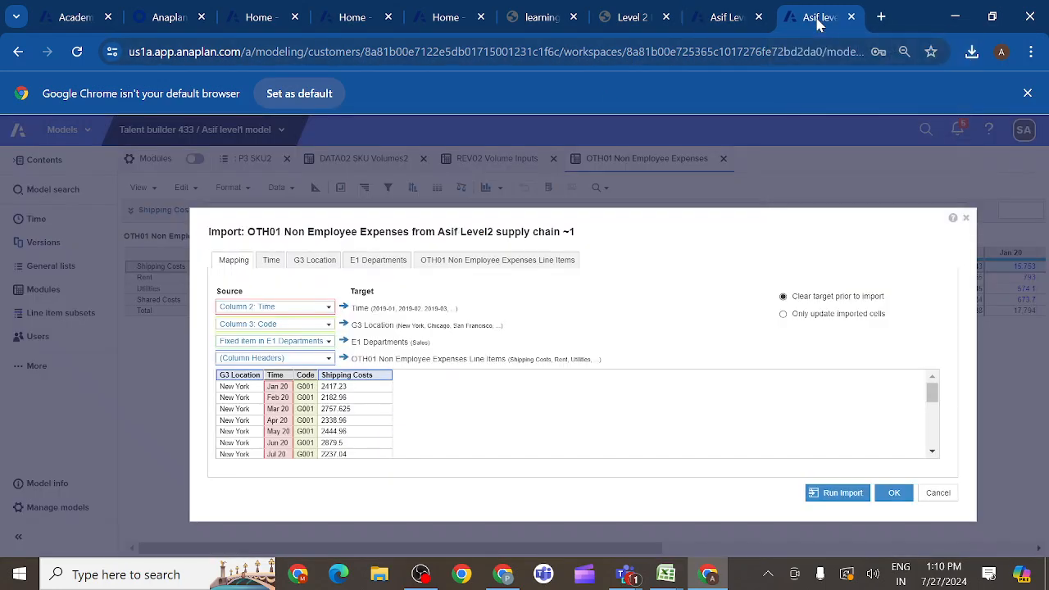
{"action": "left_click", "coordinate": [271, 261]}
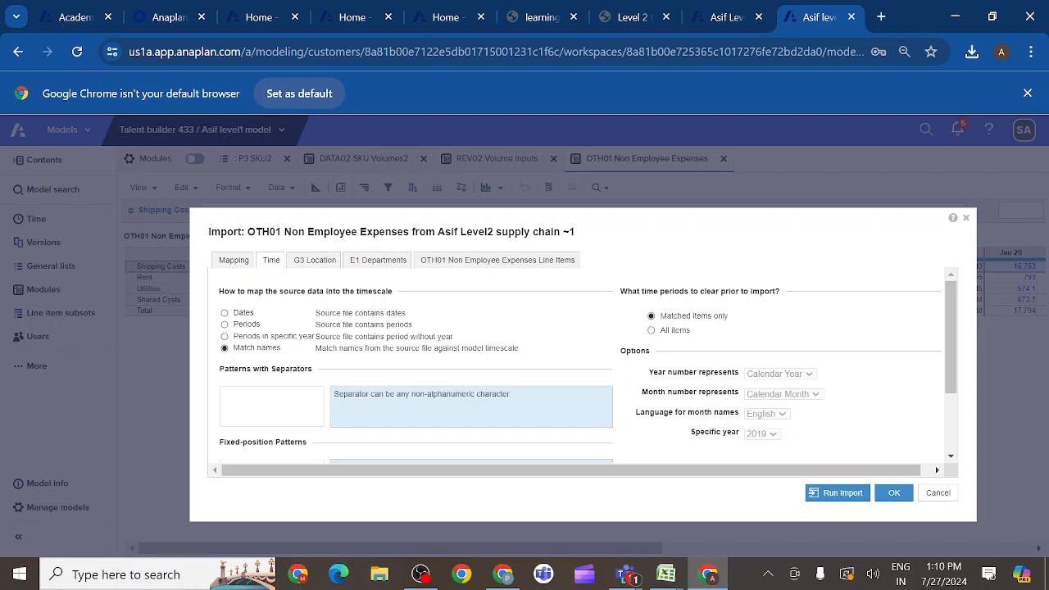
{"action": "left_click", "coordinate": [238, 266]}
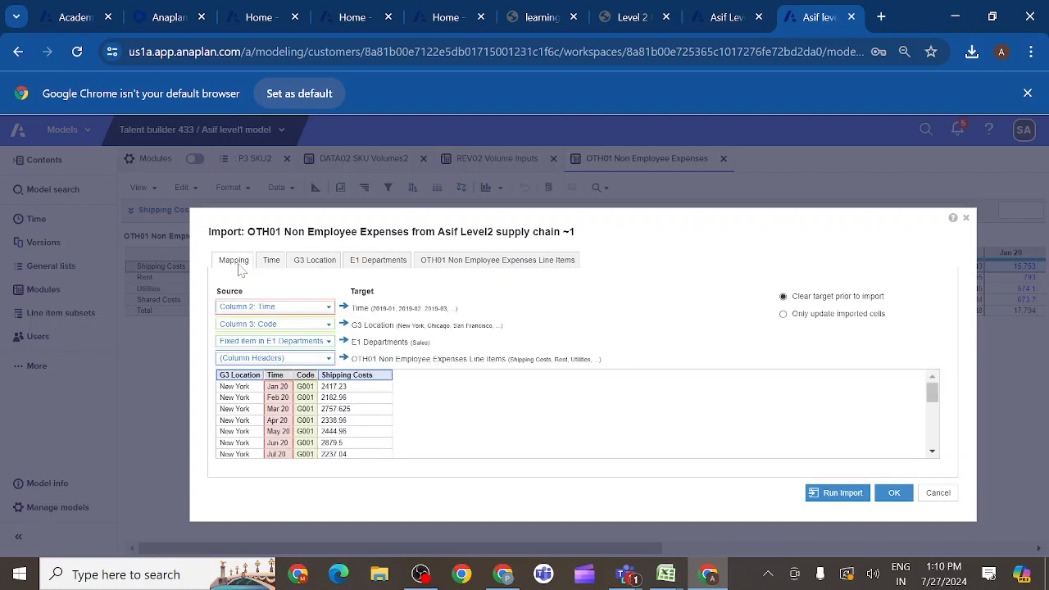
{"action": "left_click", "coordinate": [301, 264]}
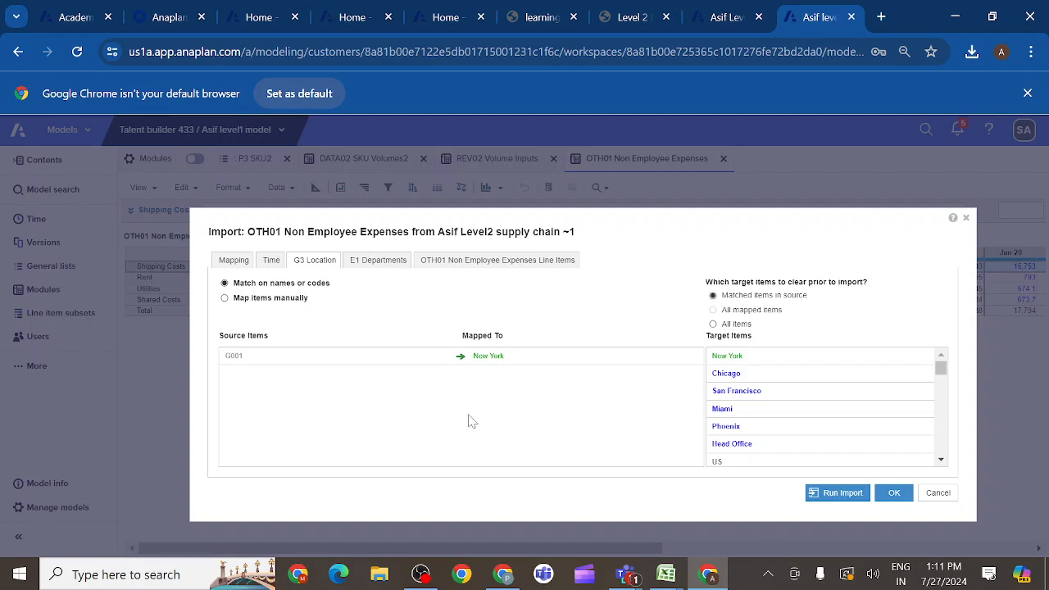
{"action": "left_click", "coordinate": [379, 262]}
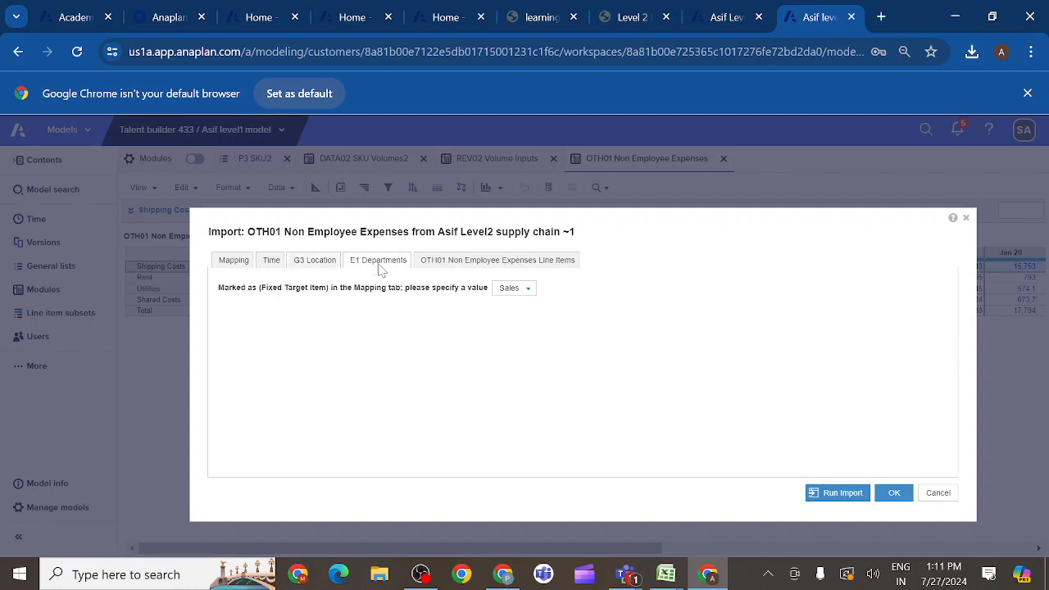
- Map the OTH01 line items manually and ignore the unmapped G3 Location source item
{"action": "left_click", "coordinate": [461, 266]}
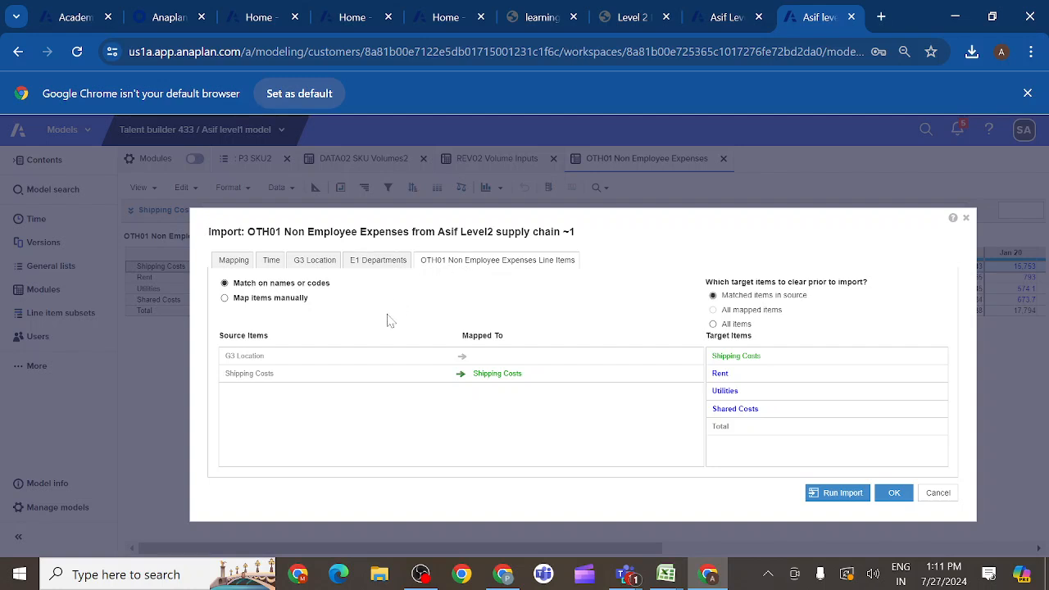
{"action": "left_click", "coordinate": [225, 298]}
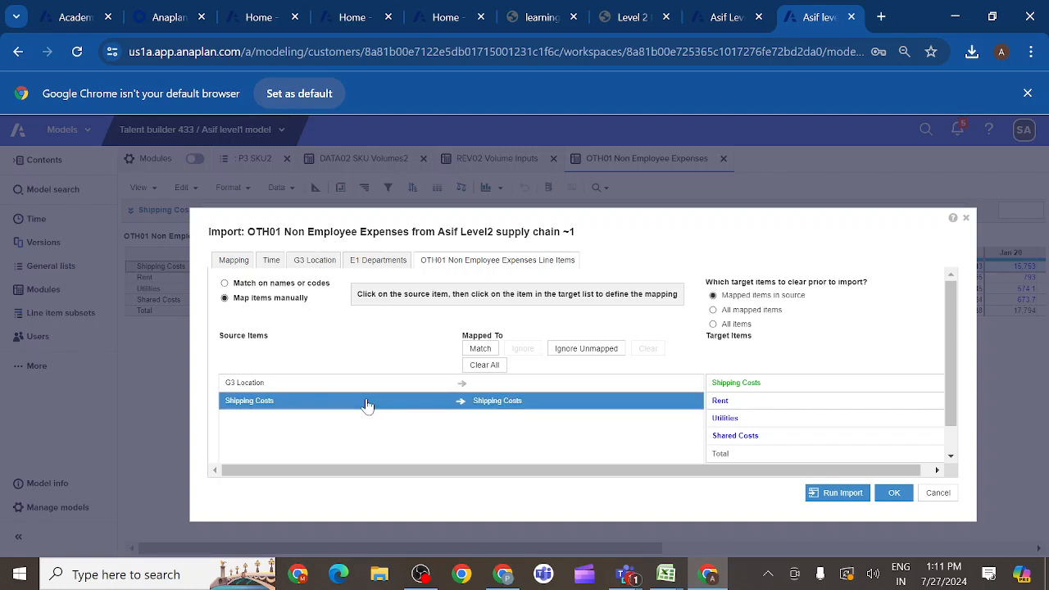
{"action": "left_click", "coordinate": [576, 354]}
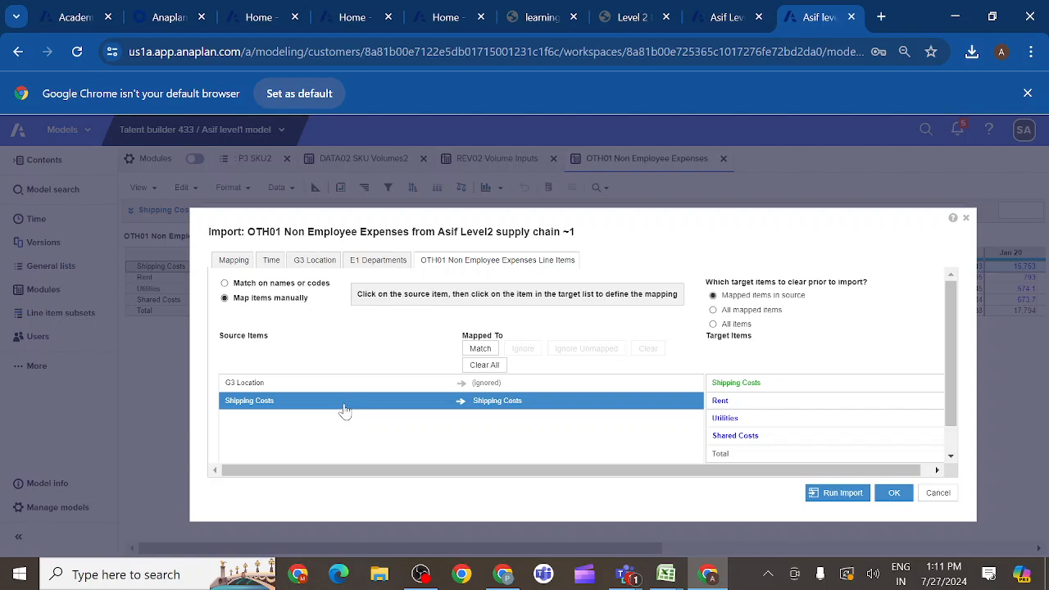
{"action": "scroll", "coordinate": [488, 452], "scroll_direction": "down", "scroll_amount": 1}
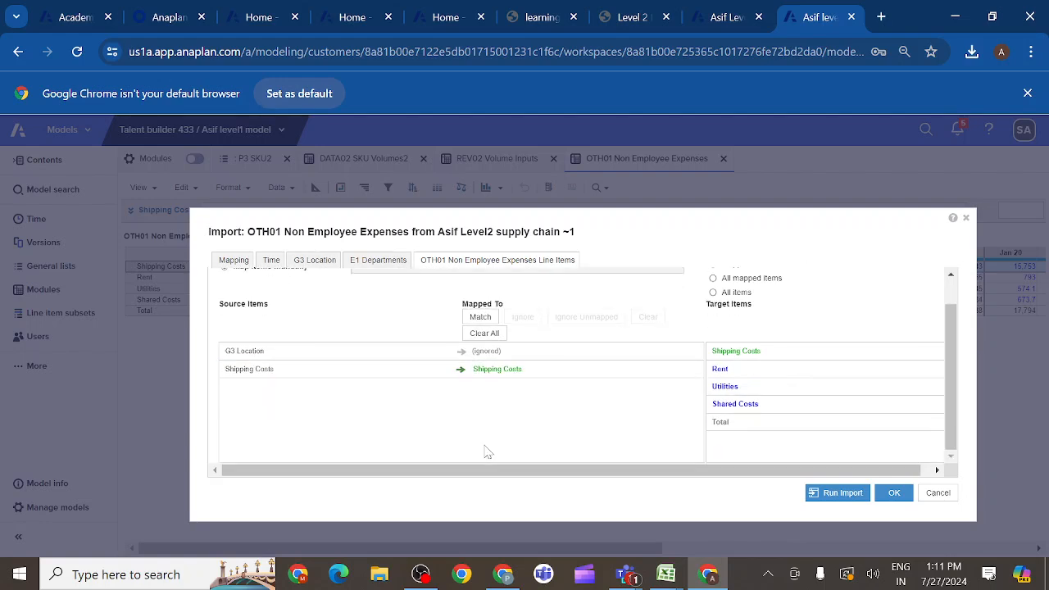
{"action": "scroll", "coordinate": [484, 423], "scroll_direction": "up", "scroll_amount": 1}
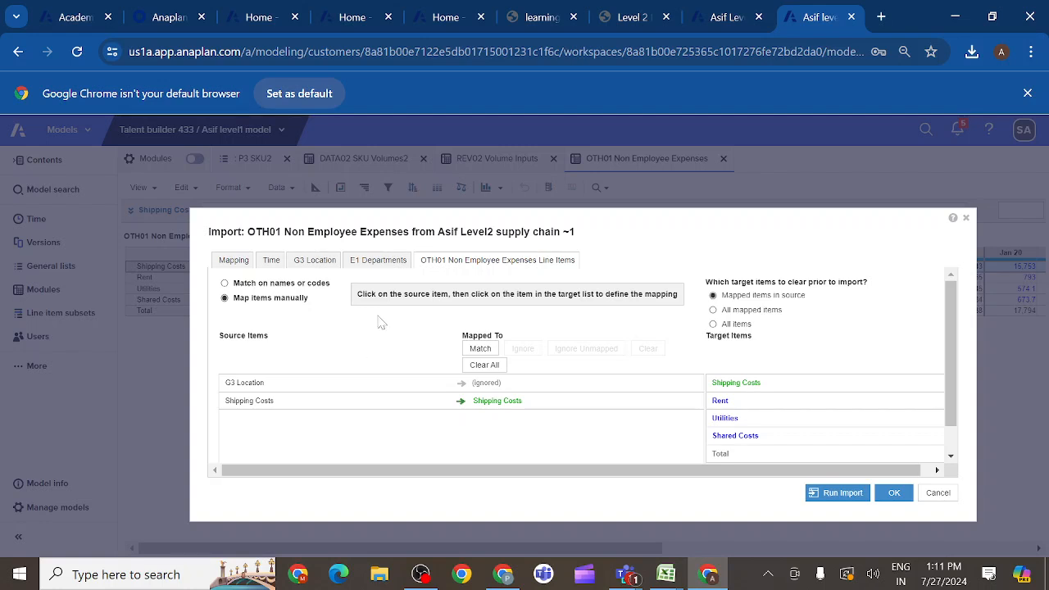
- Recheck the mapping and G3 Location settings, run the import into OTH01, and view the imported 2020 Shipping Costs
{"action": "left_click", "coordinate": [236, 267]}
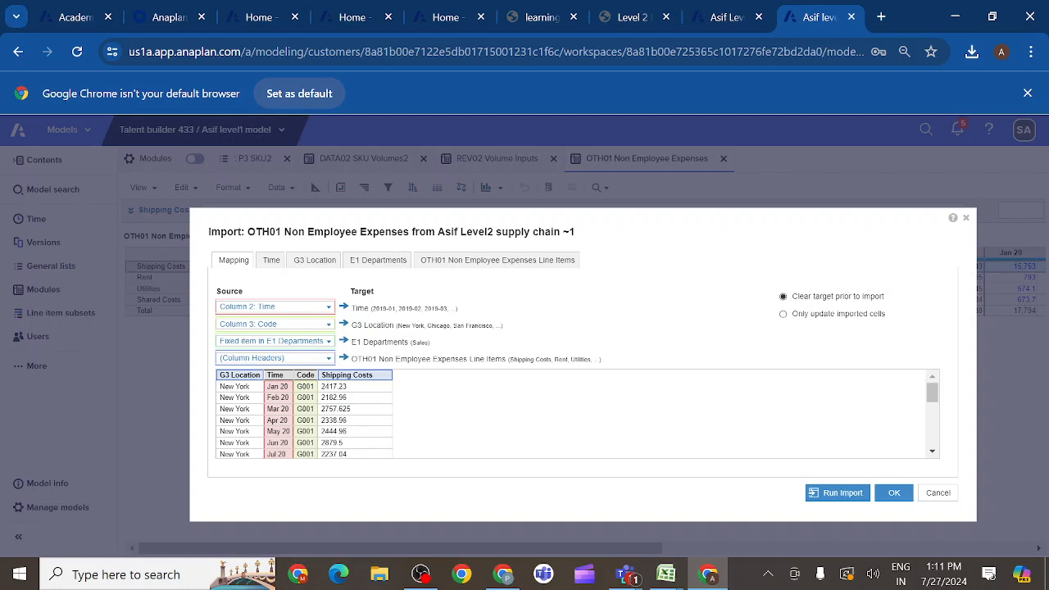
{"action": "left_click", "coordinate": [316, 262]}
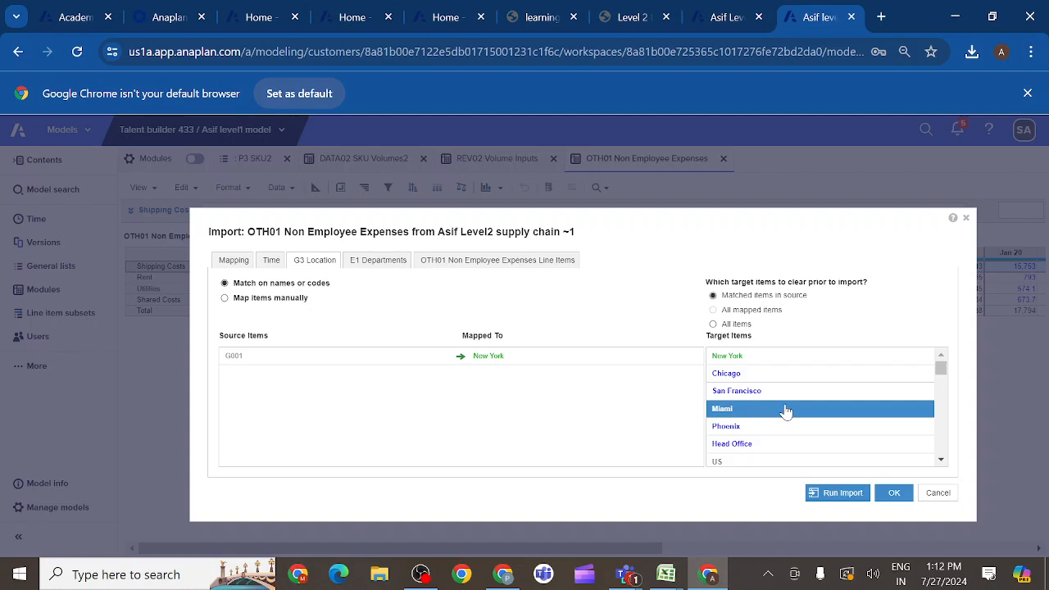
{"action": "scroll", "coordinate": [785, 410], "scroll_direction": "down", "scroll_amount": 3}
{"action": "scroll", "coordinate": [785, 410], "scroll_direction": "up", "scroll_amount": 3}
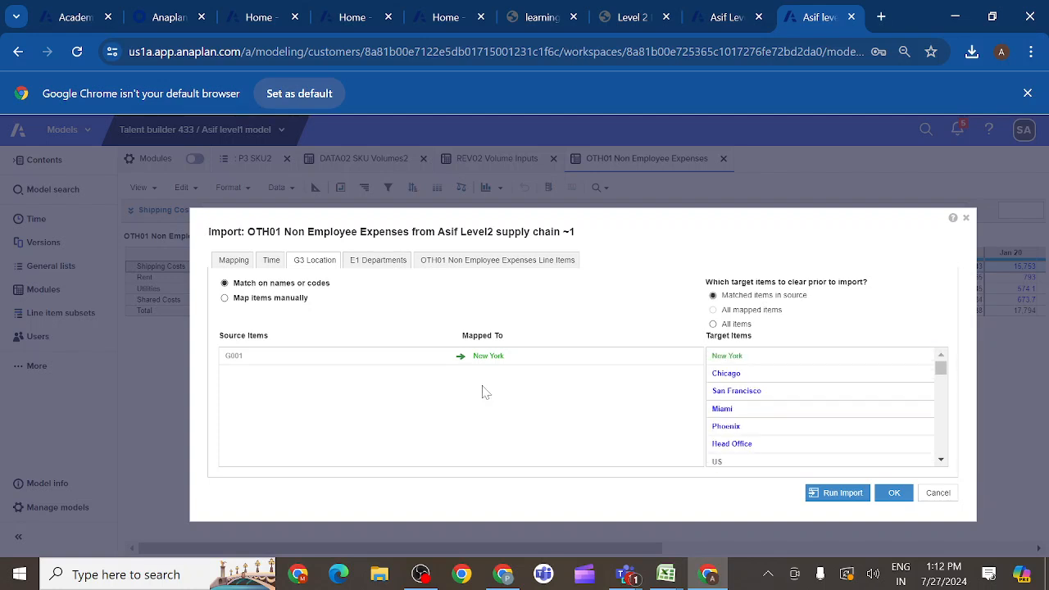
{"action": "left_click", "coordinate": [234, 261]}
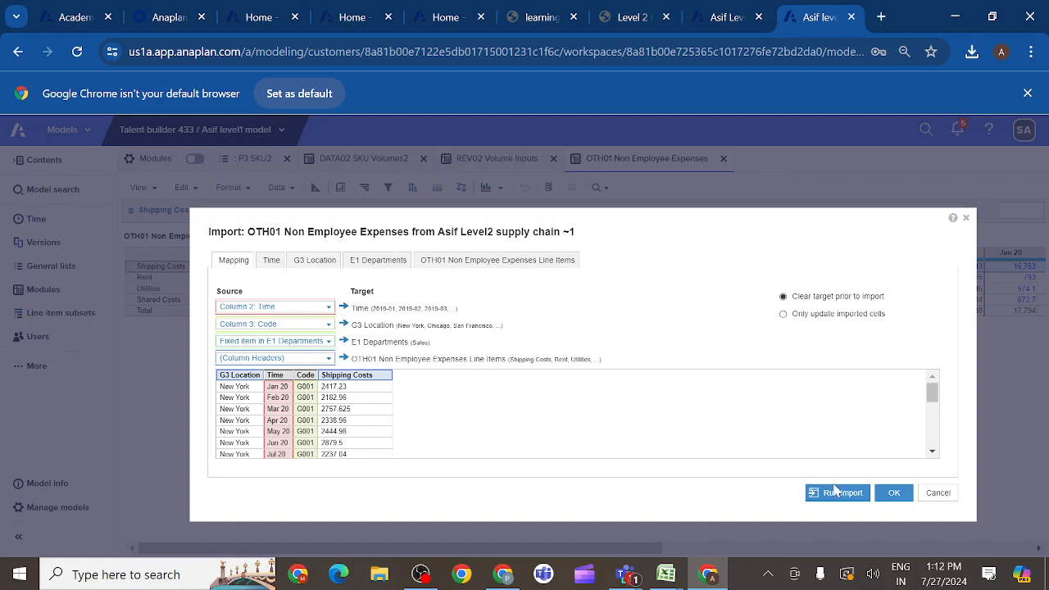
{"action": "left_click", "coordinate": [845, 494]}
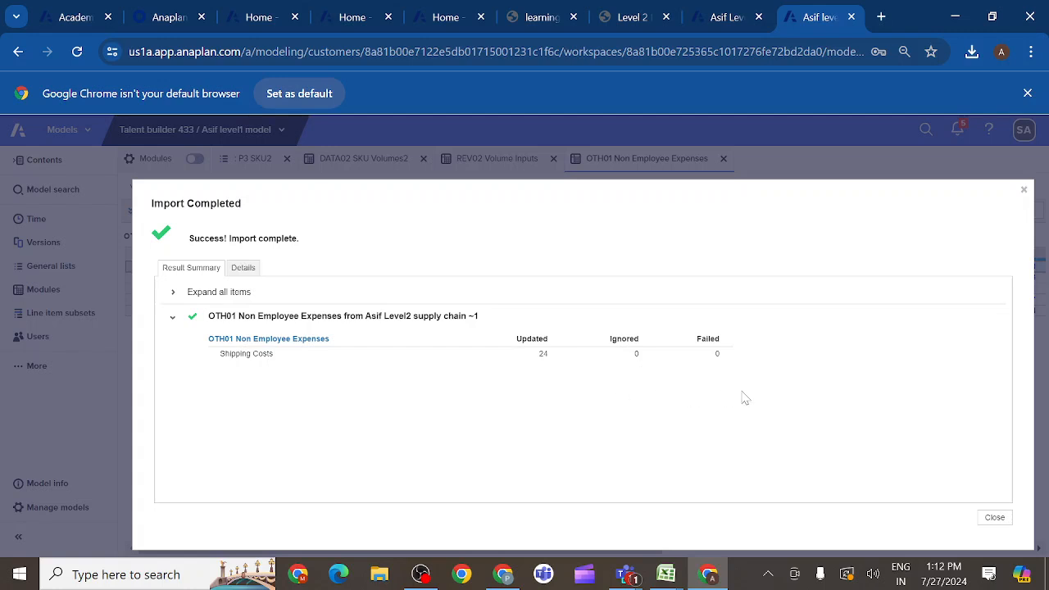
{"action": "left_click", "coordinate": [995, 519]}
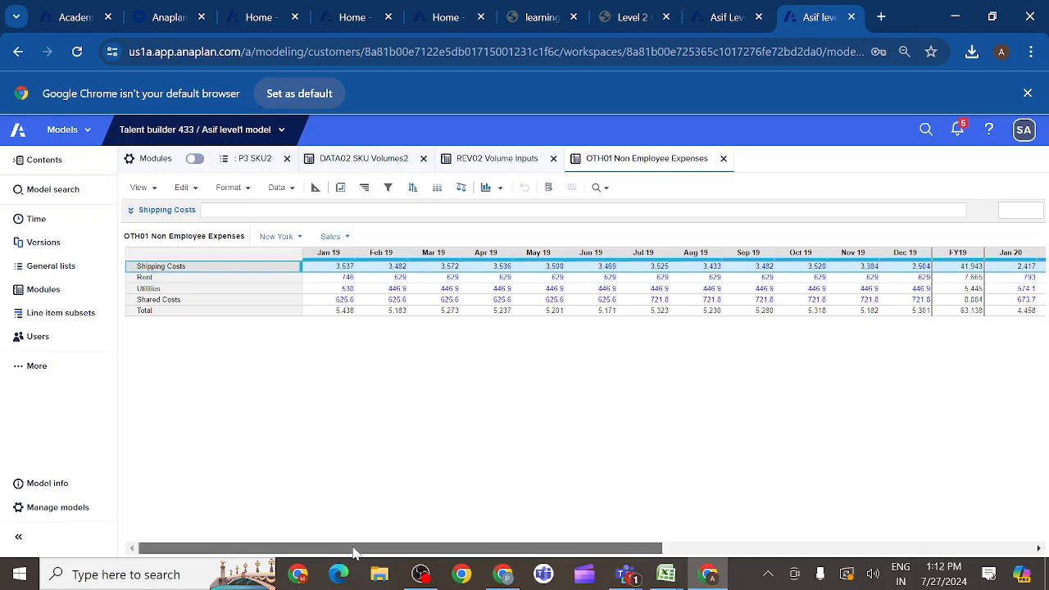
{"action": "left_click_drag", "start_coordinate": [354, 554], "coordinate": [445, 554]}
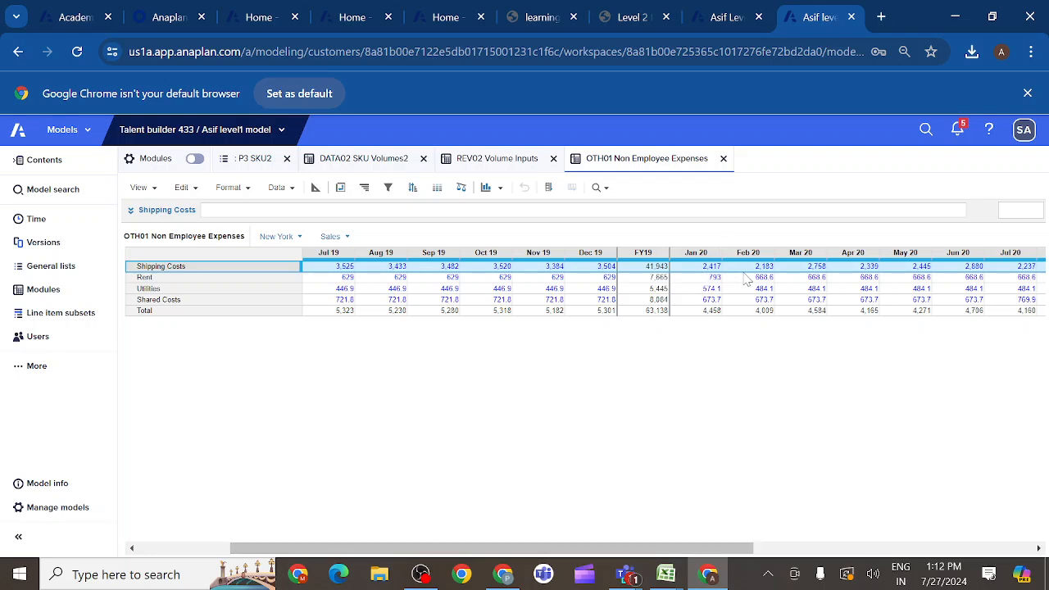
- Create a process named "1 Import from Supply Chain." in the level 1 model's actions, copying the name from the activity instructions
{"action": "left_click", "coordinate": [651, 23]}
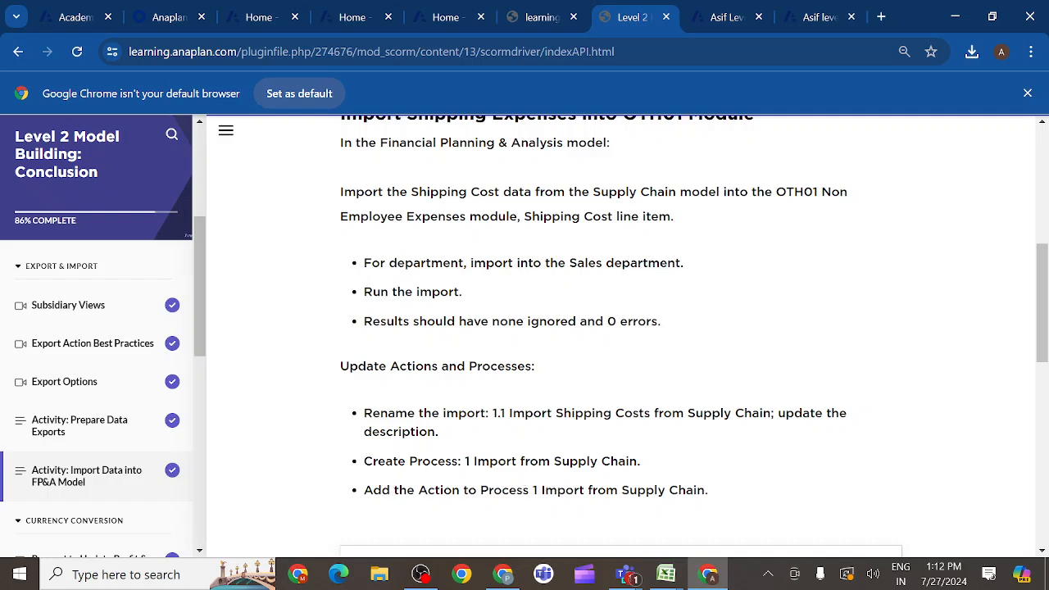
{"action": "left_click_drag", "start_coordinate": [465, 461], "coordinate": [640, 461]}
{"action": "key", "text": "ctrl+c"}
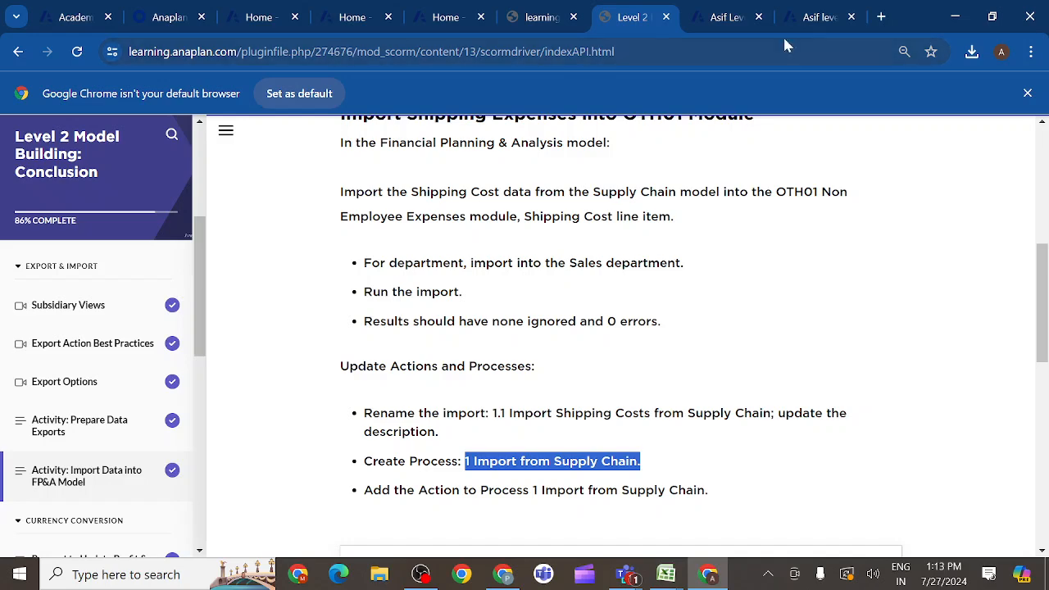
{"action": "left_click", "coordinate": [816, 17]}
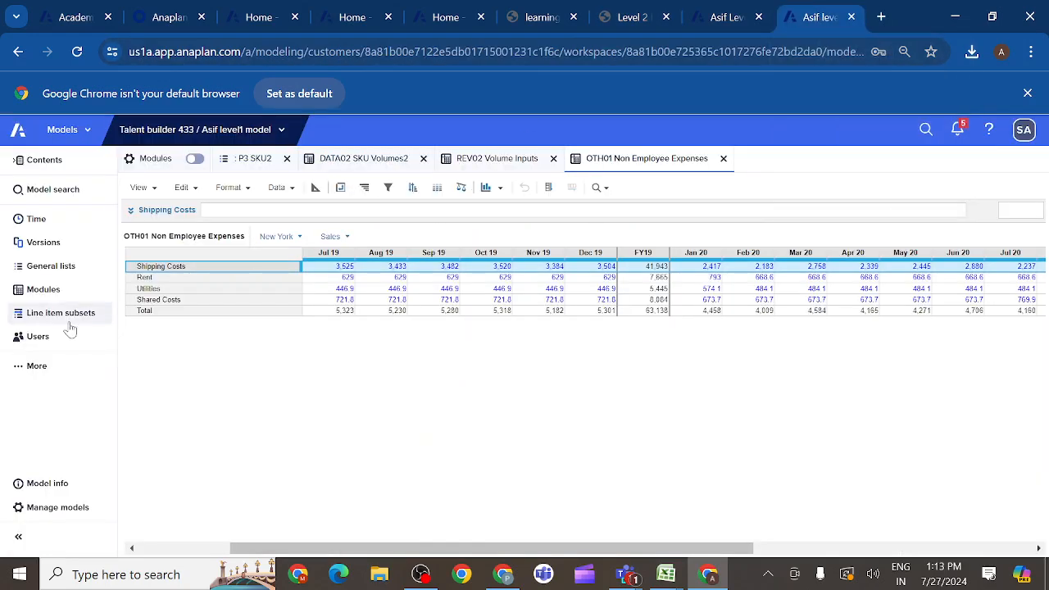
{"action": "left_click", "coordinate": [21, 369]}
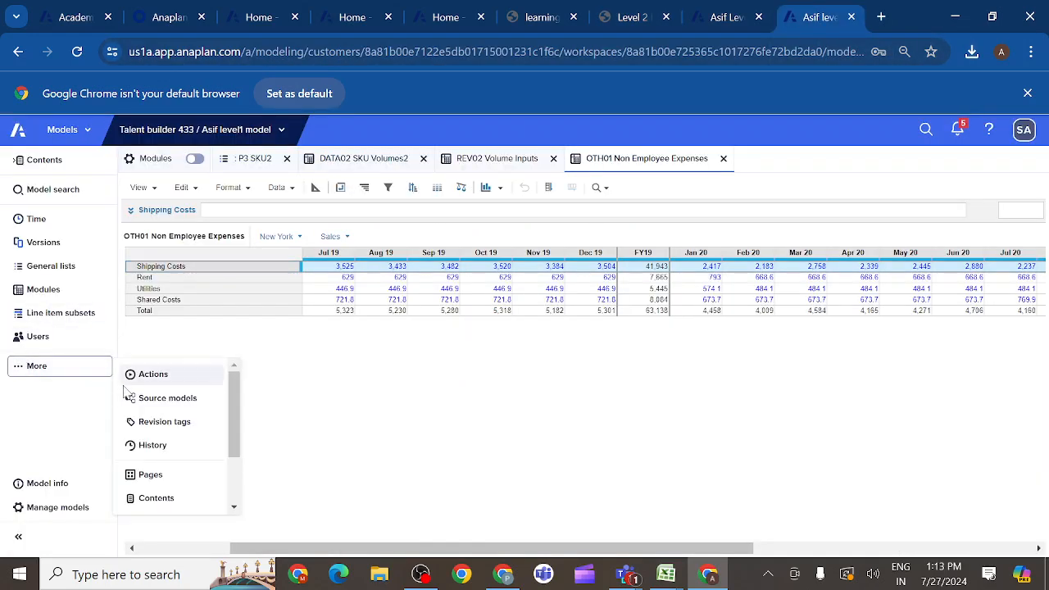
{"action": "left_click", "coordinate": [151, 376]}
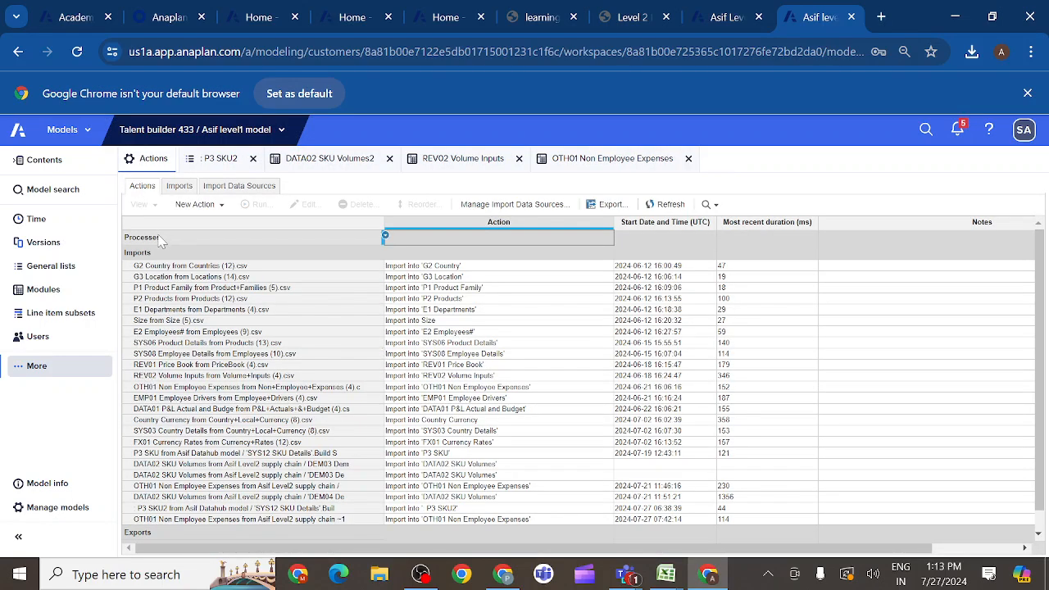
{"action": "left_click", "coordinate": [218, 205]}
{"action": "left_click", "coordinate": [220, 228]}
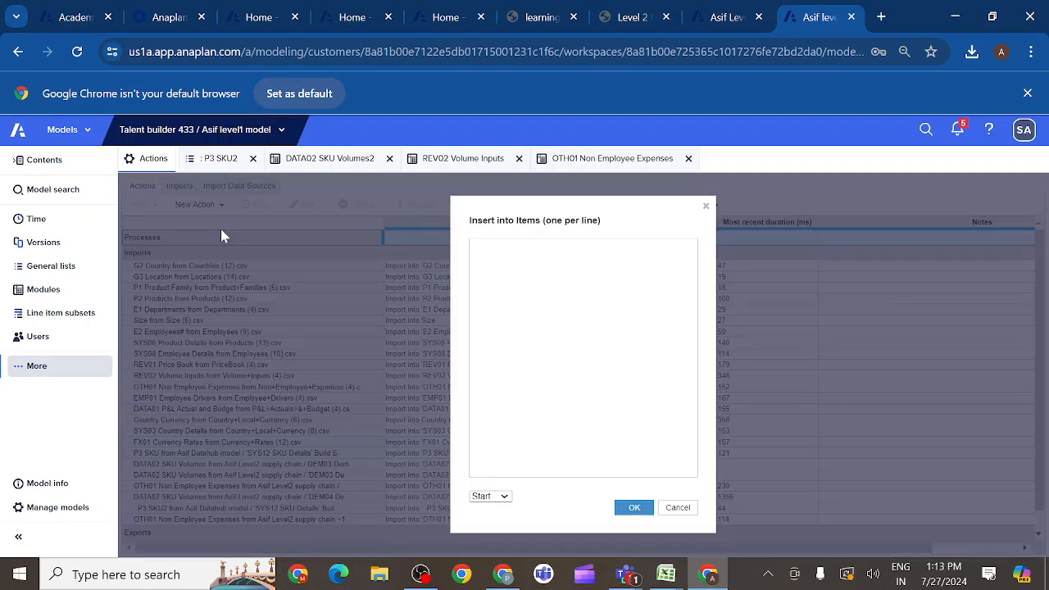
{"action": "key", "text": "ctrl+v"}
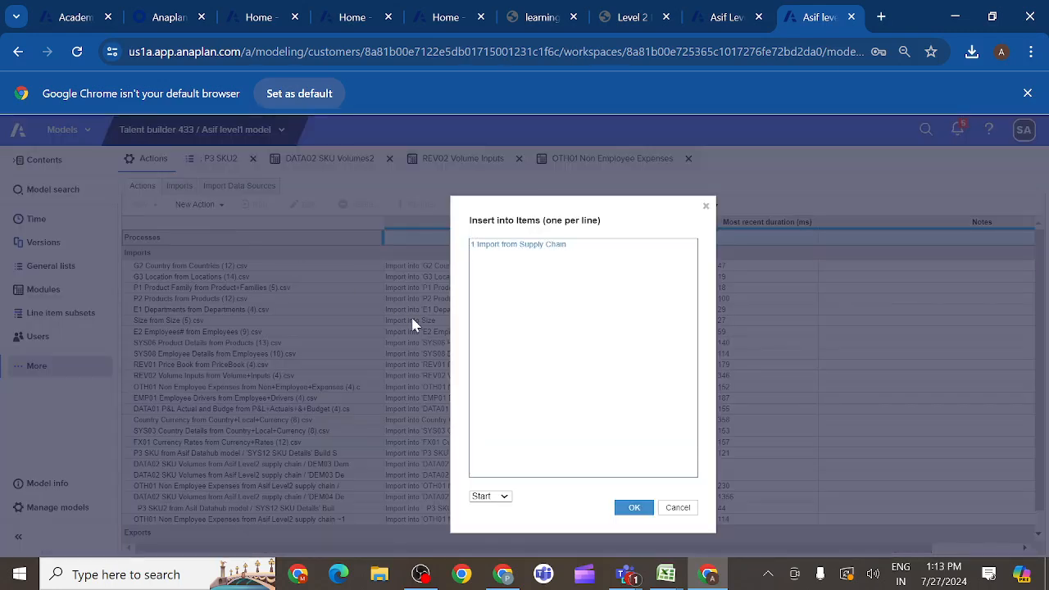
{"action": "type", "text": "."}
{"action": "left_click", "coordinate": [633, 508]}
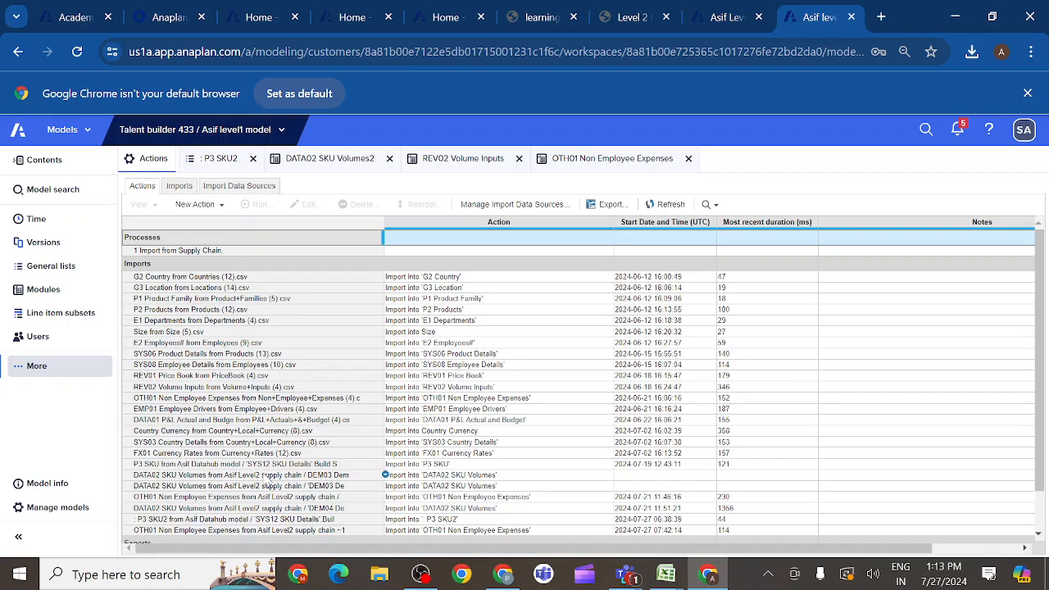
- Rename the import "OTH01 Non Employee Expenses from Asif Level2 supply chain ~1" as "1. Non Employee Expenses from Supply chain"
{"action": "scroll", "coordinate": [325, 474], "scroll_direction": "down", "scroll_amount": 1}
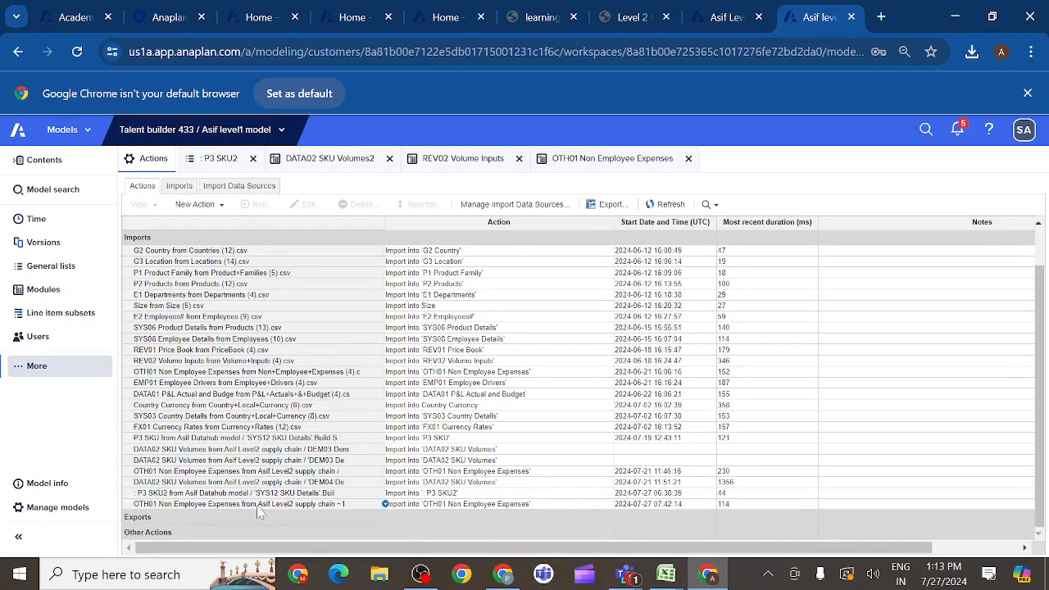
{"action": "left_click", "coordinate": [258, 507]}
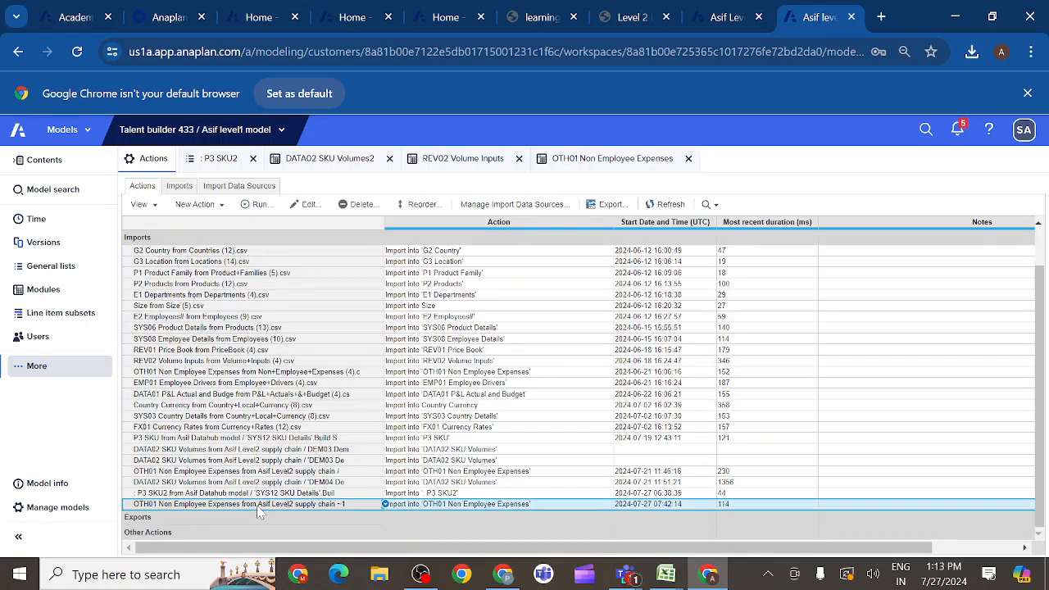
{"action": "left_click", "coordinate": [353, 508]}
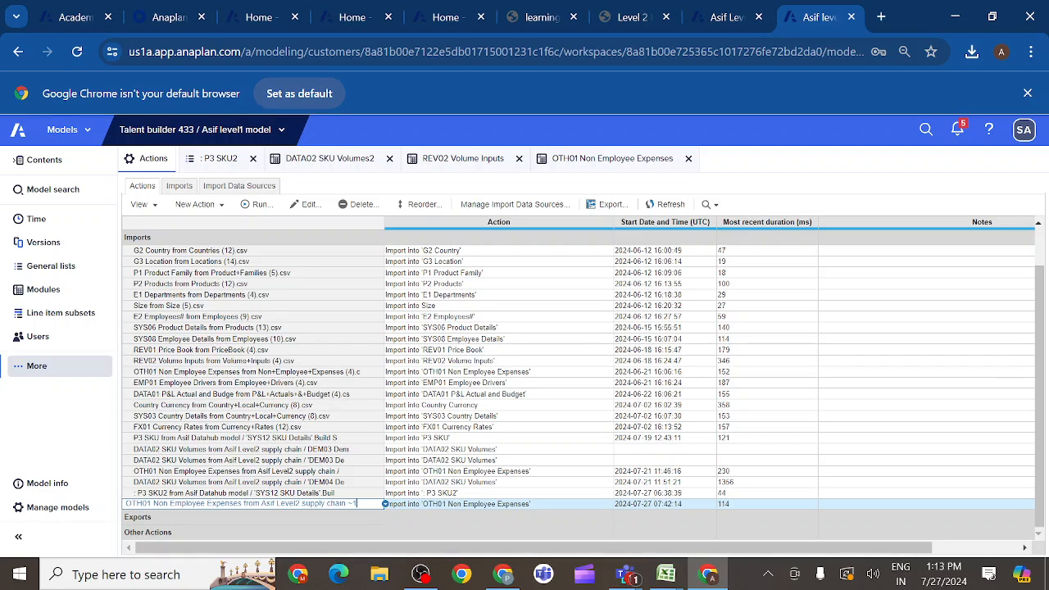
{"action": "key", "text": "BackSpace"}
{"action": "key", "text": "BackSpace"}
{"action": "key", "text": "BackSpace"}
{"action": "key", "text": "BackSpace"}
{"action": "key", "text": "BackSpace"}
{"action": "key", "text": "BackSpace"}
{"action": "key", "text": "BackSpace"}
{"action": "key", "text": "BackSpace"}
{"action": "key", "text": "BackSpace"}
{"action": "key", "text": "BackSpace"}
{"action": "key", "text": "BackSpace"}
{"action": "key", "text": "BackSpace"}
{"action": "key", "text": "BackSpace"}
{"action": "key", "text": "BackSpace"}
{"action": "key", "text": "BackSpace"}
{"action": "key", "text": "BackSpace"}
{"action": "key", "text": "BackSpace"}
{"action": "key", "text": "BackSpace"}
{"action": "key", "text": "BackSpace"}
{"action": "key", "text": "BackSpace"}
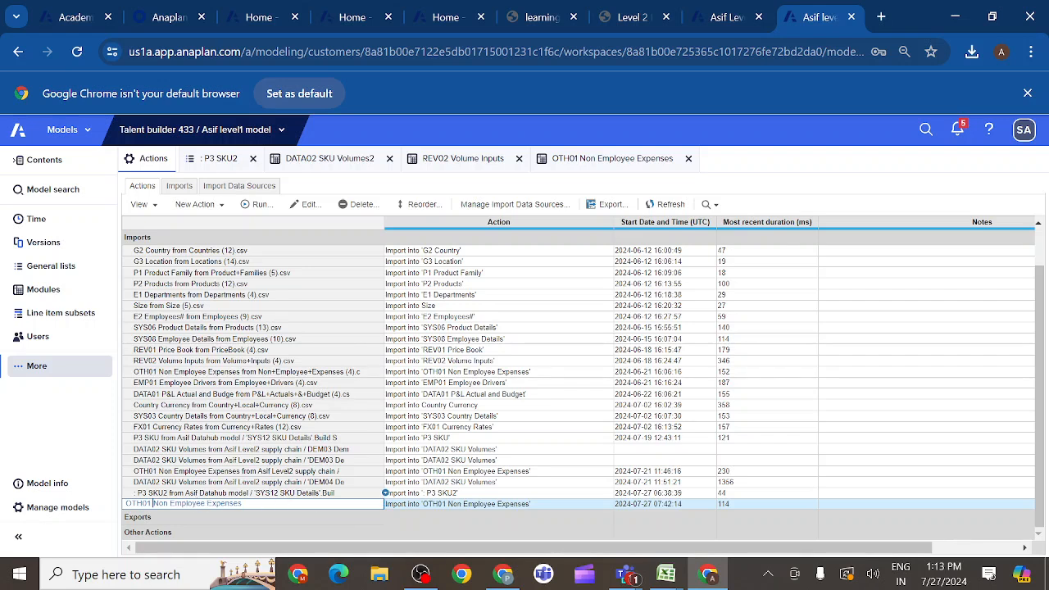
{"action": "key", "text": "Delete"}
{"action": "key", "text": "Delete"}
{"action": "key", "text": "Delete"}
{"action": "key", "text": "Delete"}
{"action": "key", "text": "Delete"}
{"action": "key", "text": "Delete"}
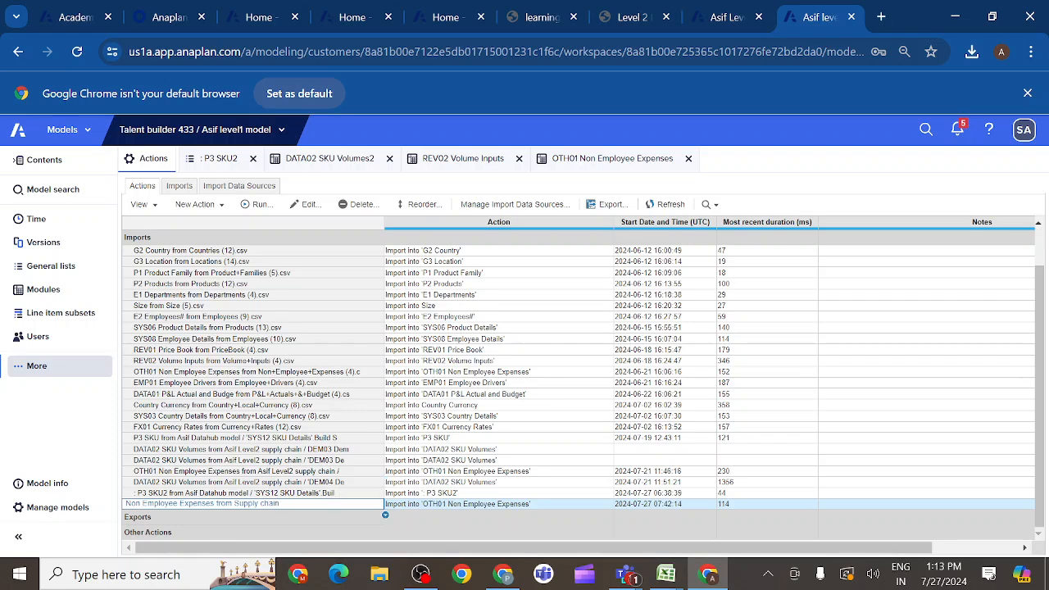
{"action": "type", "text": "1."}
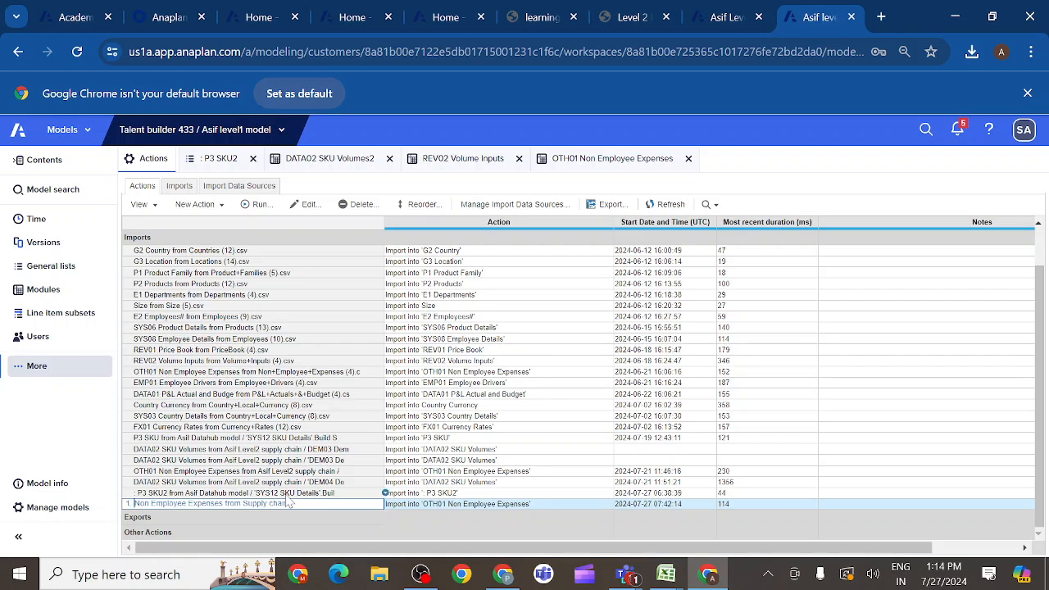
{"action": "key", "text": "Return"}
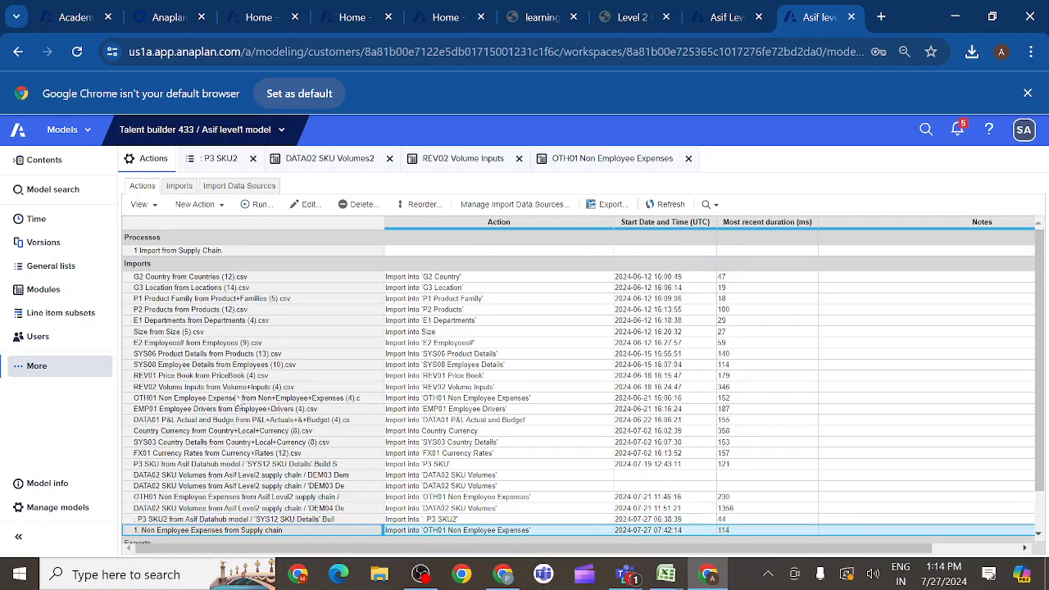
- Add the import "1. Non Employee Expenses from Supply chain" to the process "1 Import from Supply Chain."
{"action": "left_click", "coordinate": [187, 254]}
{"action": "left_click", "coordinate": [308, 205]}
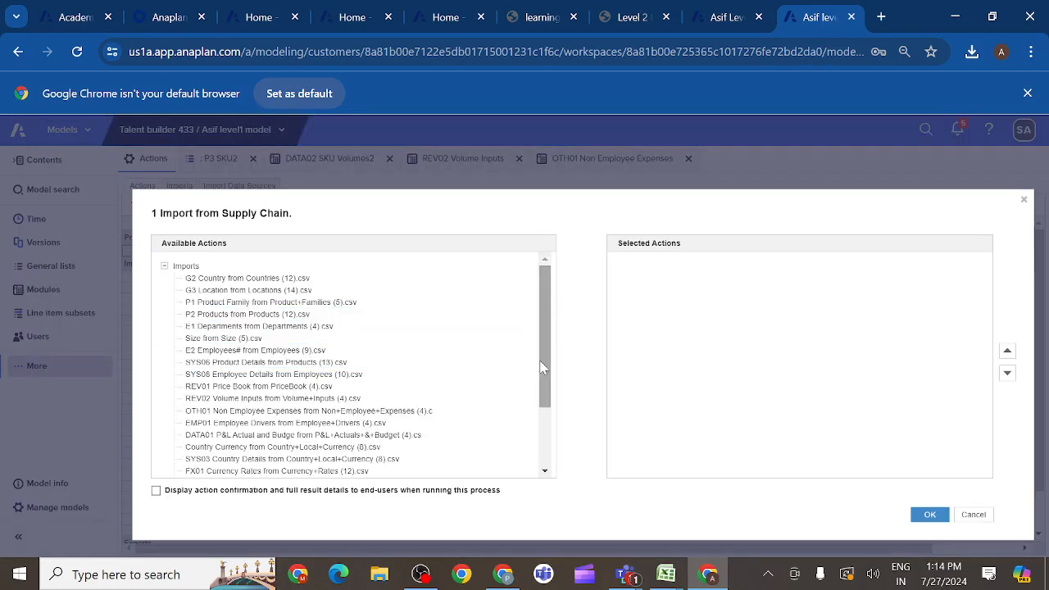
{"action": "left_click_drag", "start_coordinate": [541, 361], "coordinate": [548, 442]}
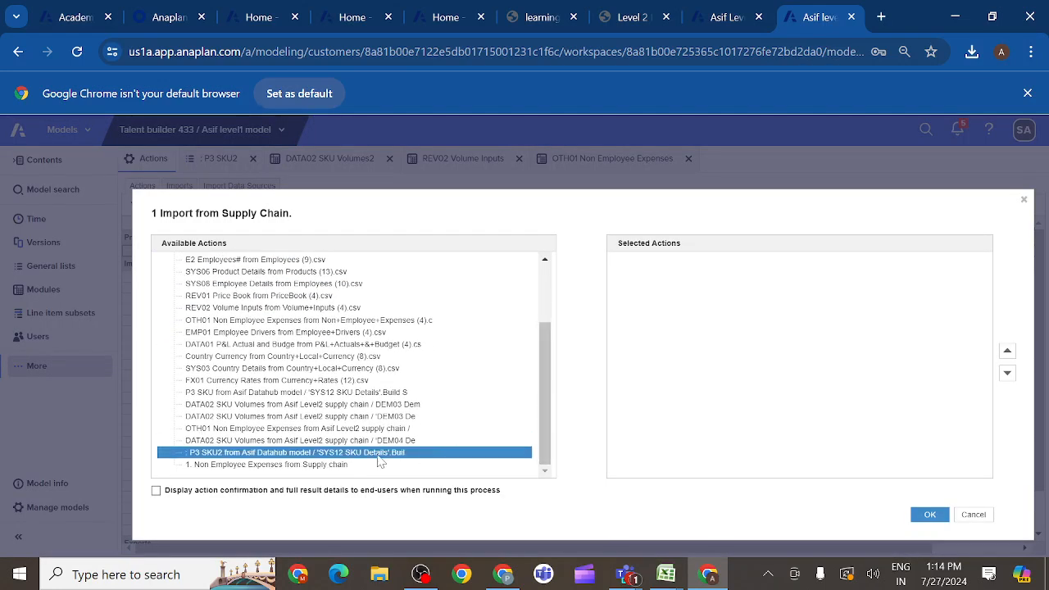
{"action": "double_click", "coordinate": [332, 466]}
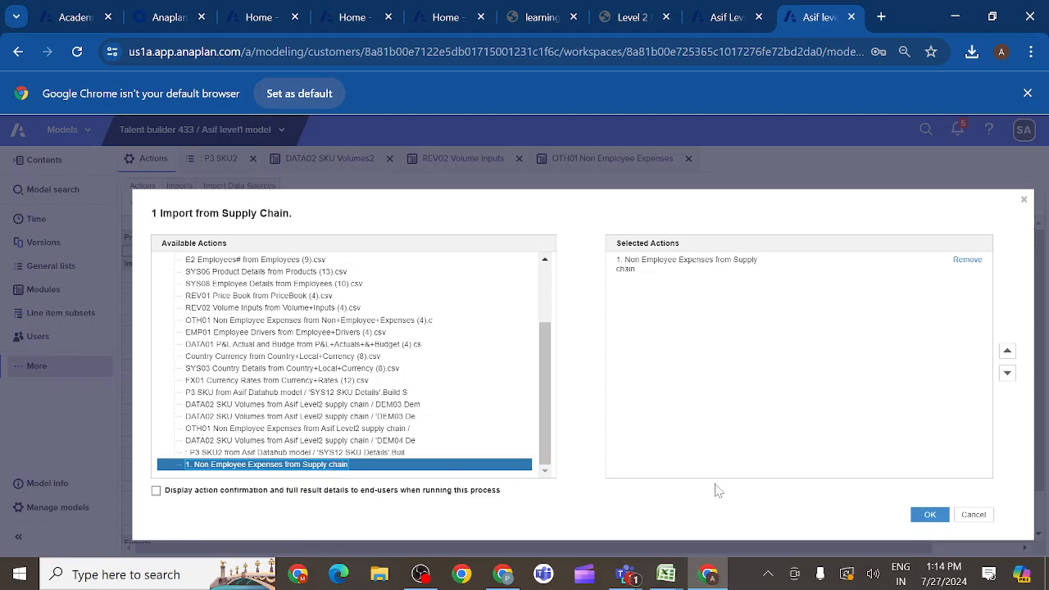
{"action": "left_click", "coordinate": [929, 515]}
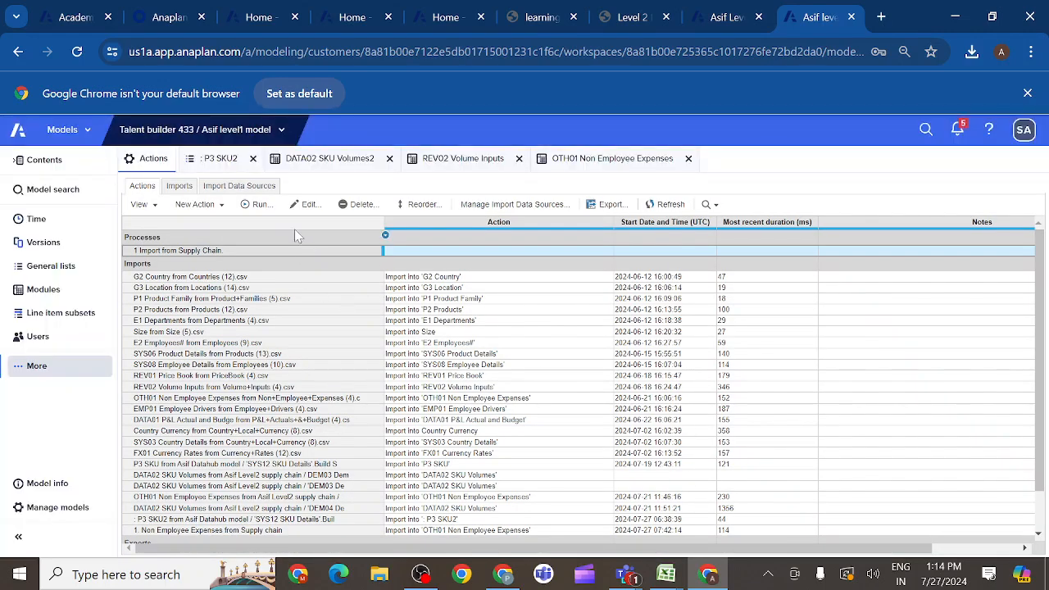
- Run the process "1 Import from Supply Chain." and close its result summary
{"action": "left_click", "coordinate": [258, 206]}
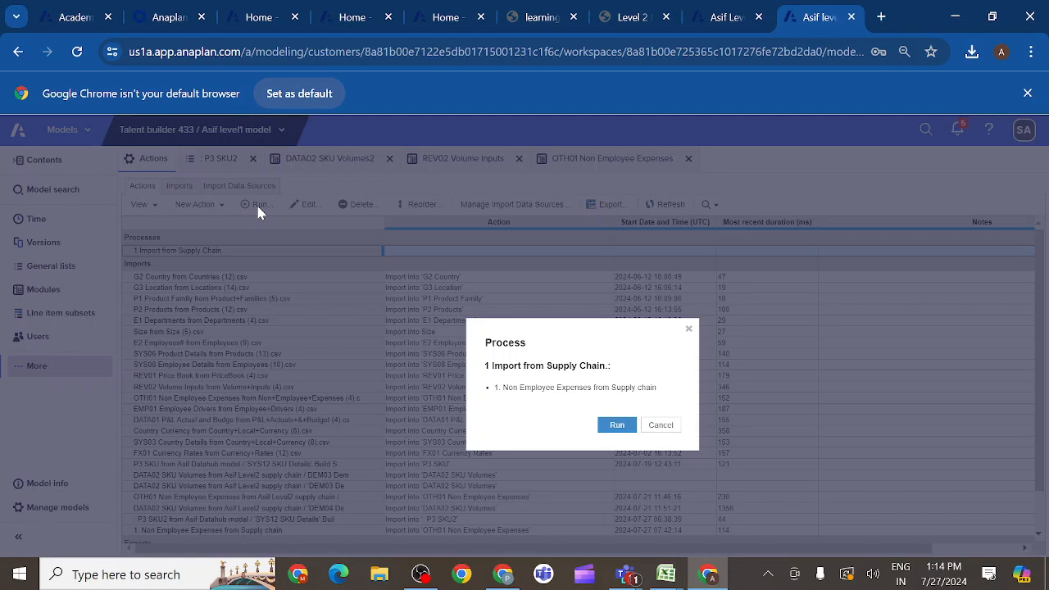
{"action": "left_click", "coordinate": [616, 426]}
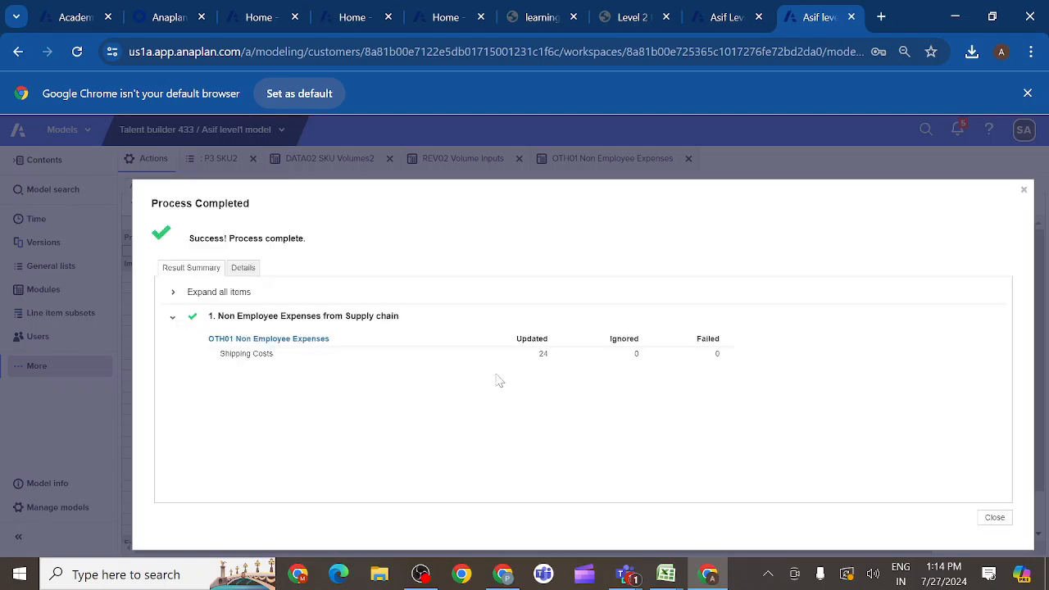
{"action": "left_click", "coordinate": [994, 518]}
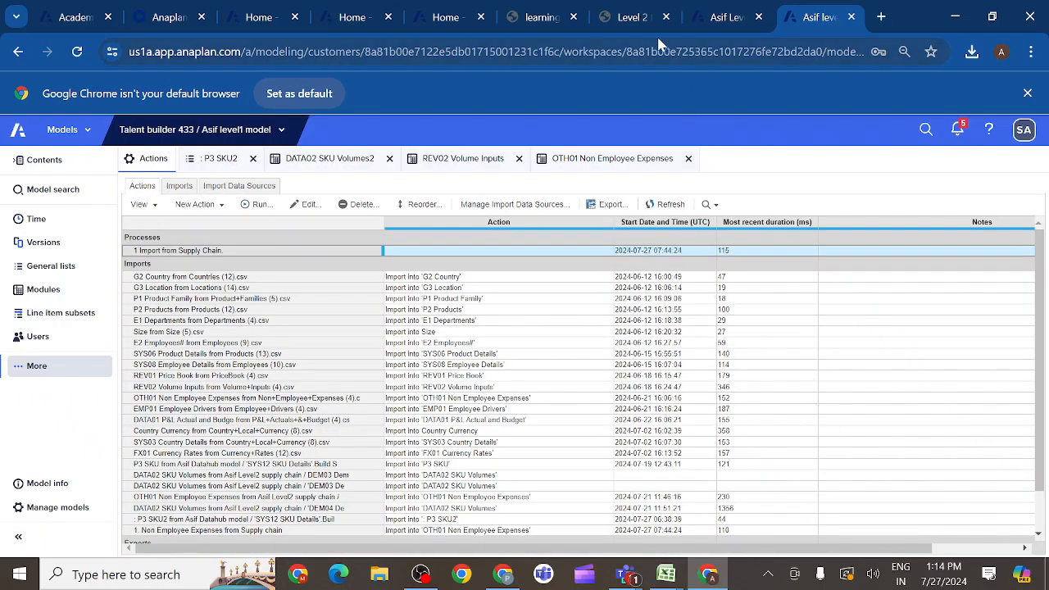
- Read the DATA02 demand import instructions, and review the DEM04 Demand Export2 and INV05 Shipping Export 2 views in the Level 2 supply chain model
{"action": "left_click", "coordinate": [650, 19]}
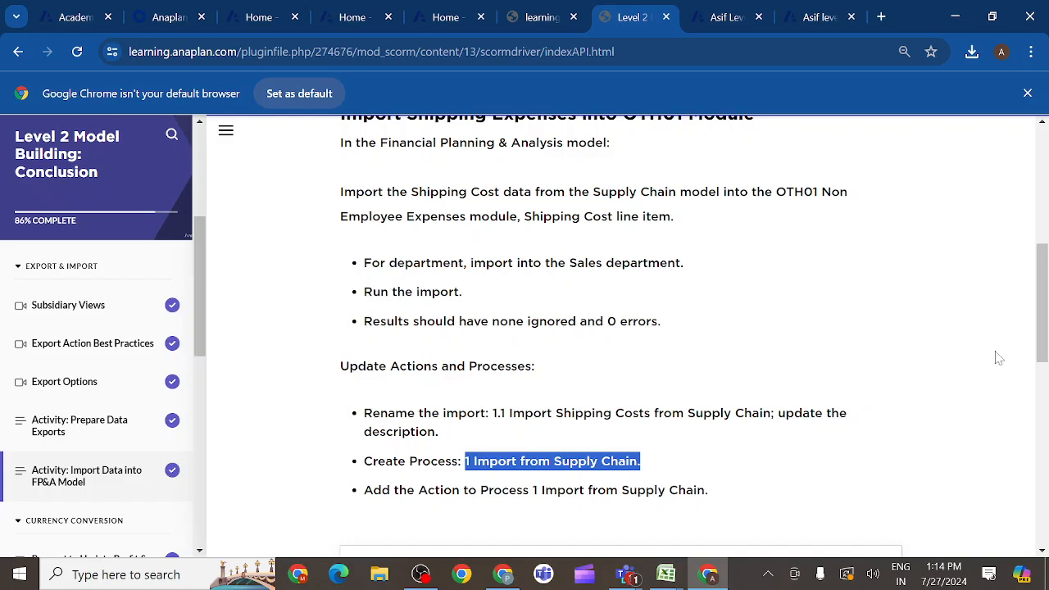
{"action": "left_click_drag", "start_coordinate": [1039, 347], "coordinate": [1035, 501]}
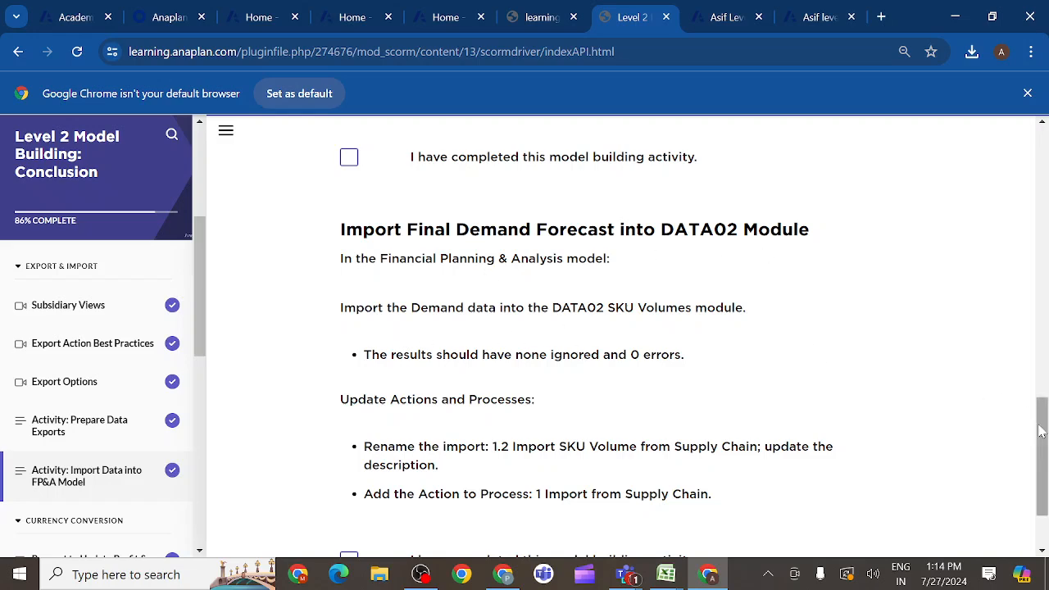
{"action": "left_click_drag", "start_coordinate": [1041, 425], "coordinate": [1043, 447]}
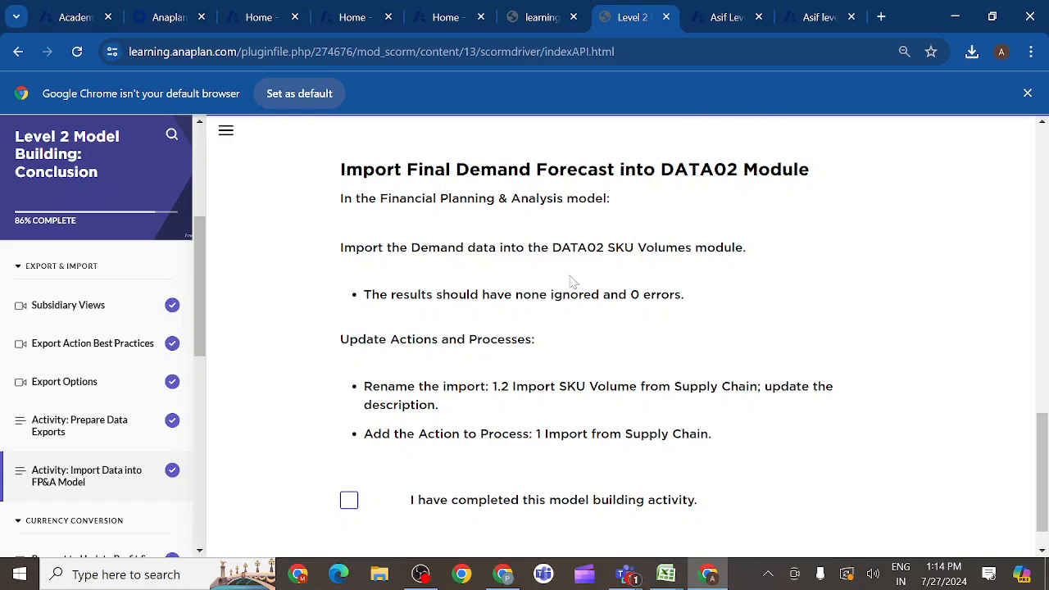
{"action": "left_click", "coordinate": [727, 21]}
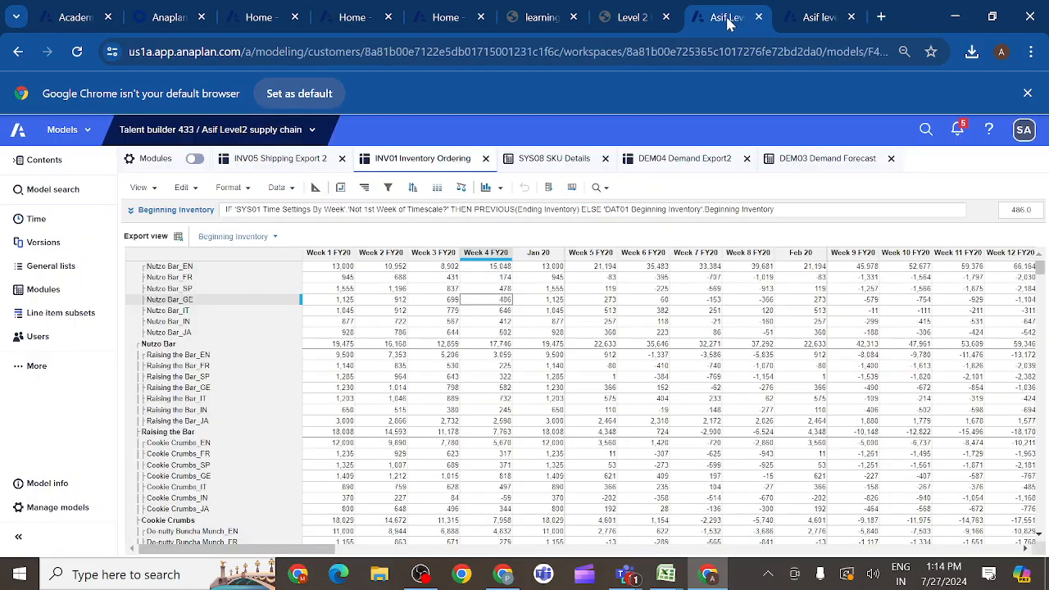
{"action": "left_click", "coordinate": [671, 160]}
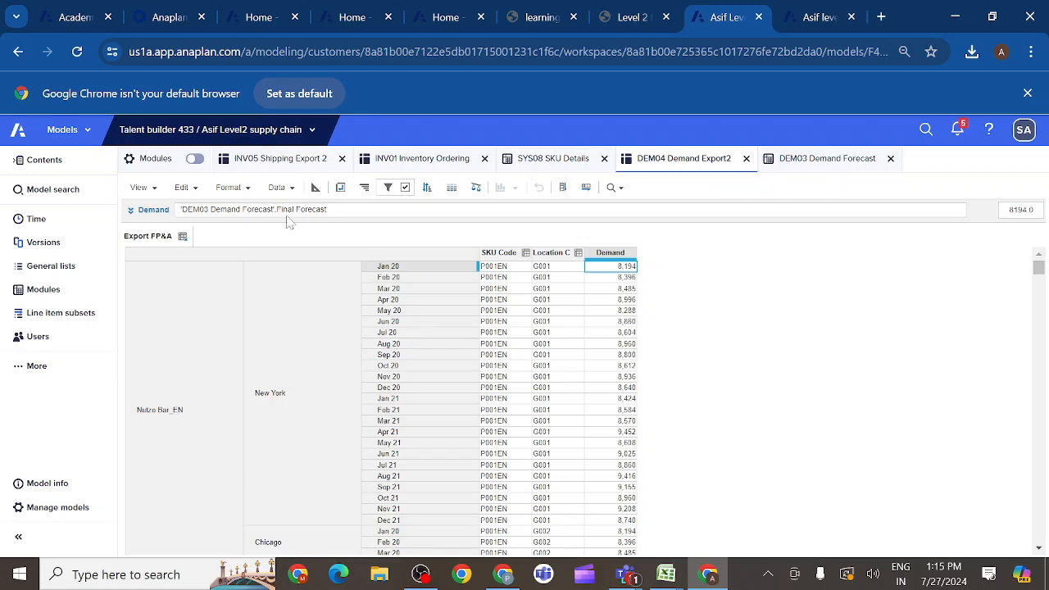
{"action": "left_click", "coordinate": [276, 165]}
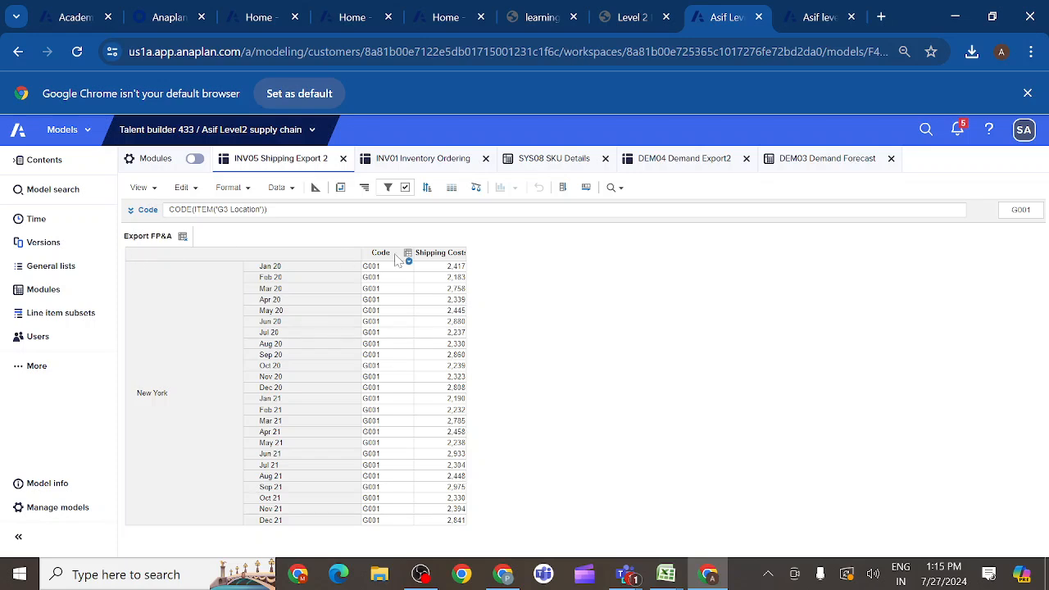
{"action": "left_click", "coordinate": [438, 254]}
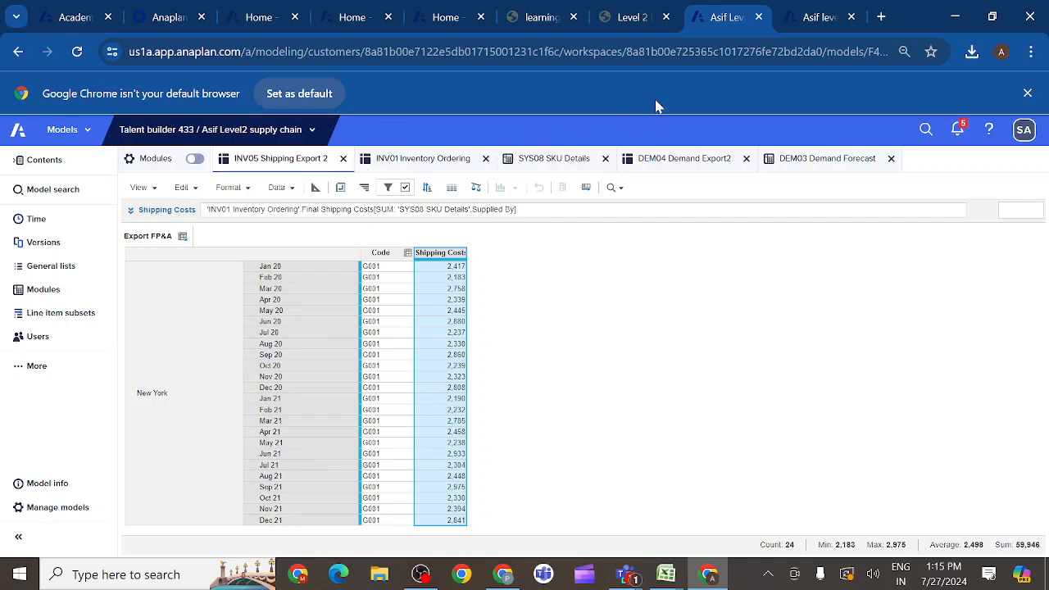
{"action": "left_click", "coordinate": [668, 162]}
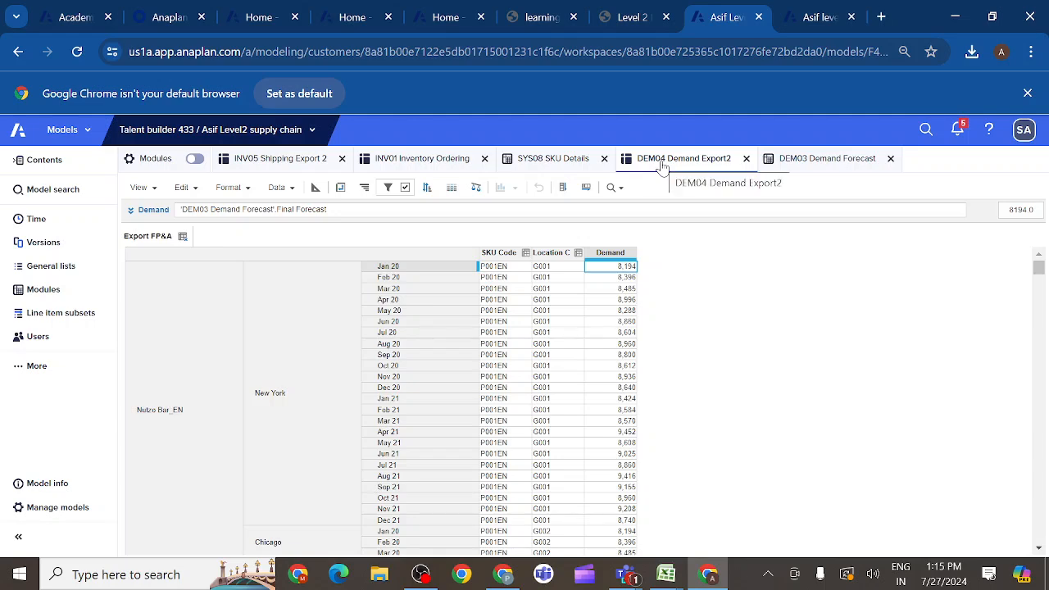
- Start an import into DATA02 SKU Volumes2 in the level 1 model, using the Level 2 supply chain model's saved view 'DEM04 Demand Export2'.'Export FP&A' as source
{"action": "left_click", "coordinate": [809, 21]}
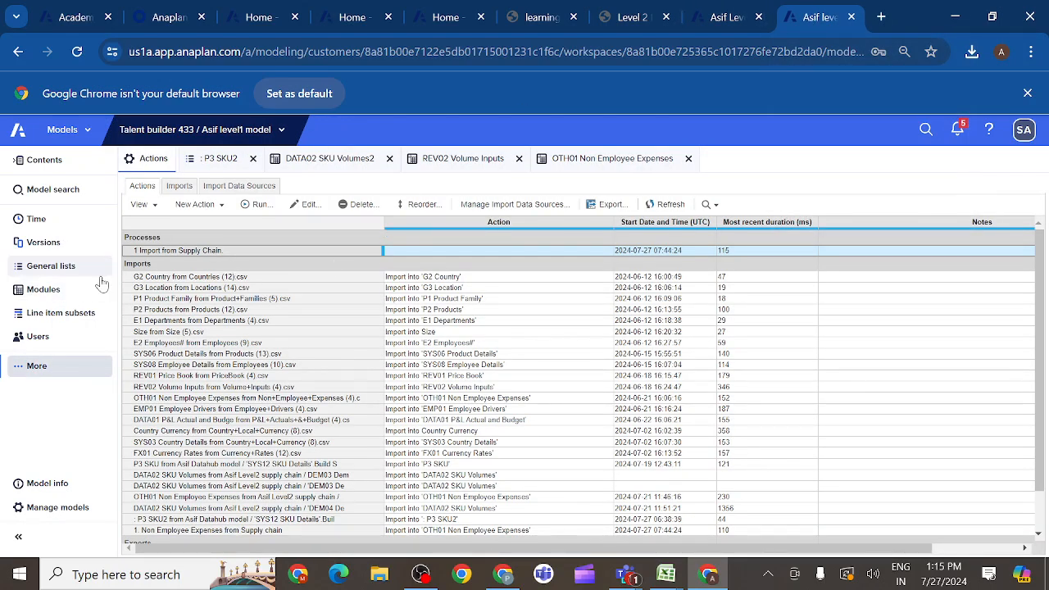
{"action": "left_click", "coordinate": [312, 164]}
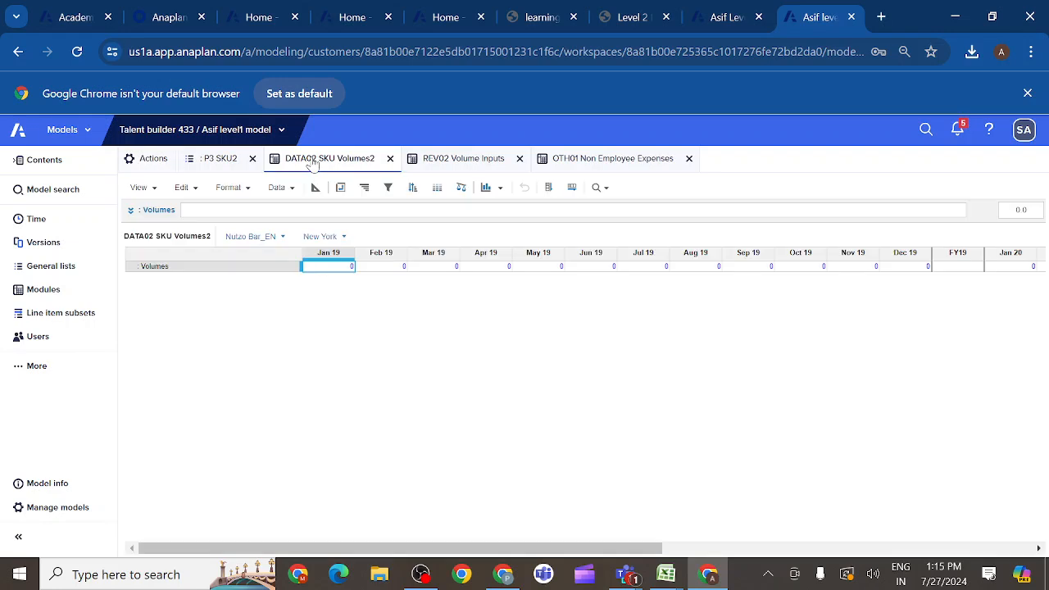
{"action": "left_click", "coordinate": [294, 193]}
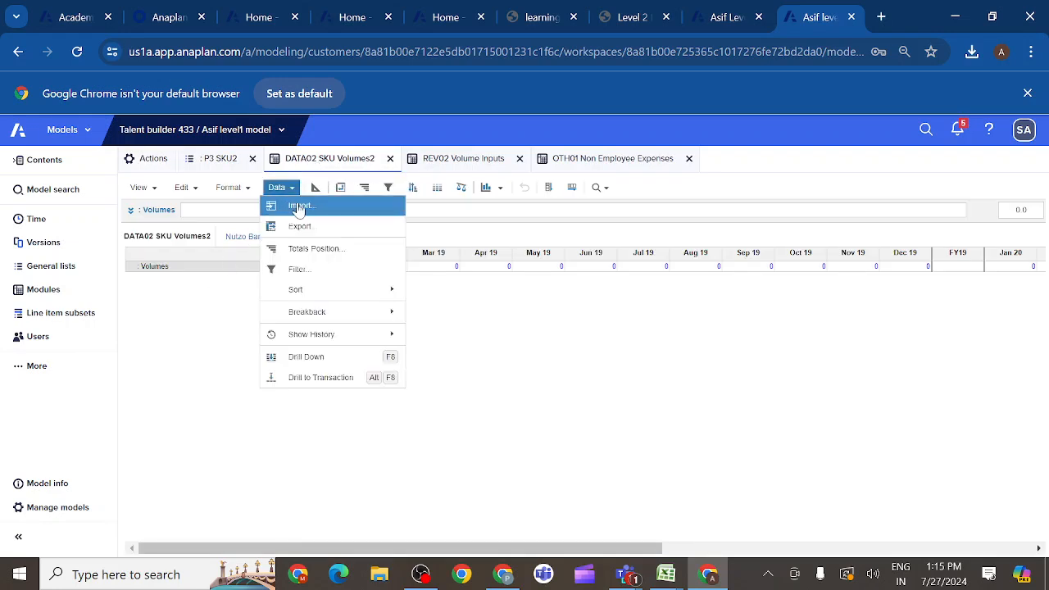
{"action": "left_click", "coordinate": [300, 206]}
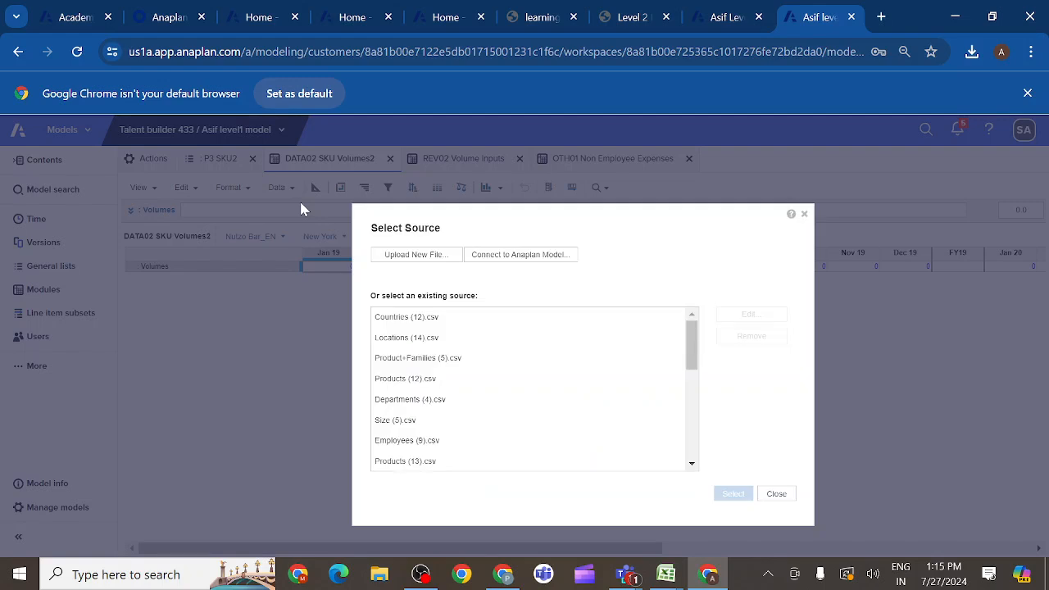
{"action": "left_click", "coordinate": [494, 255]}
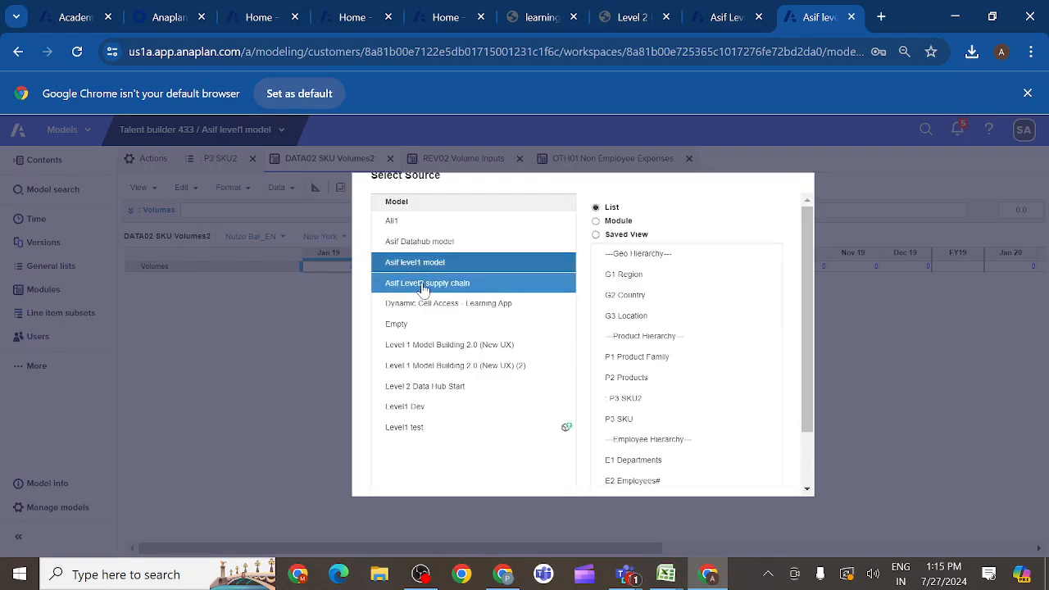
{"action": "left_click", "coordinate": [425, 285]}
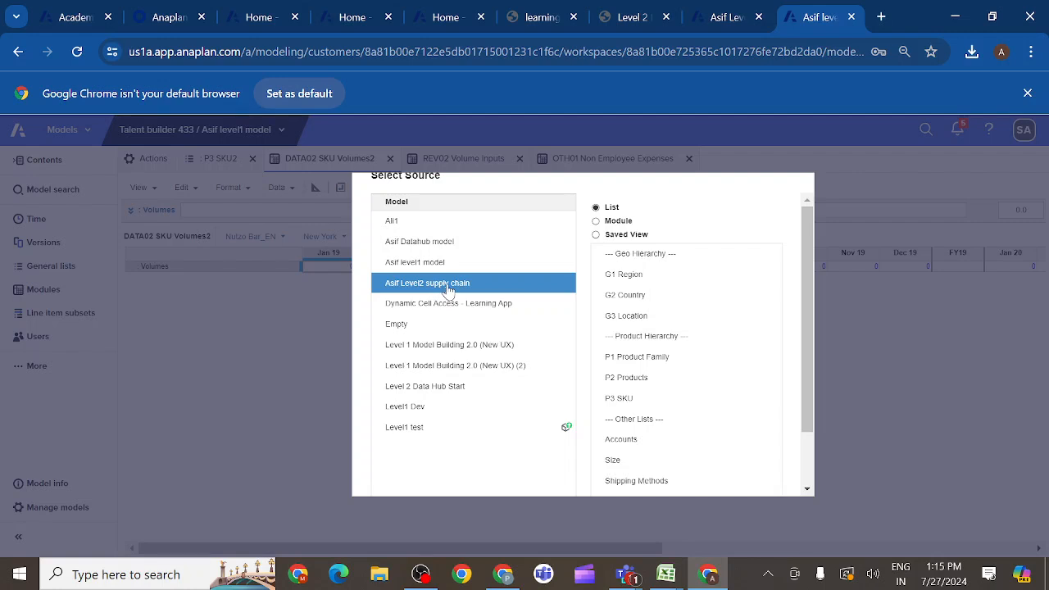
{"action": "left_click", "coordinate": [595, 235]}
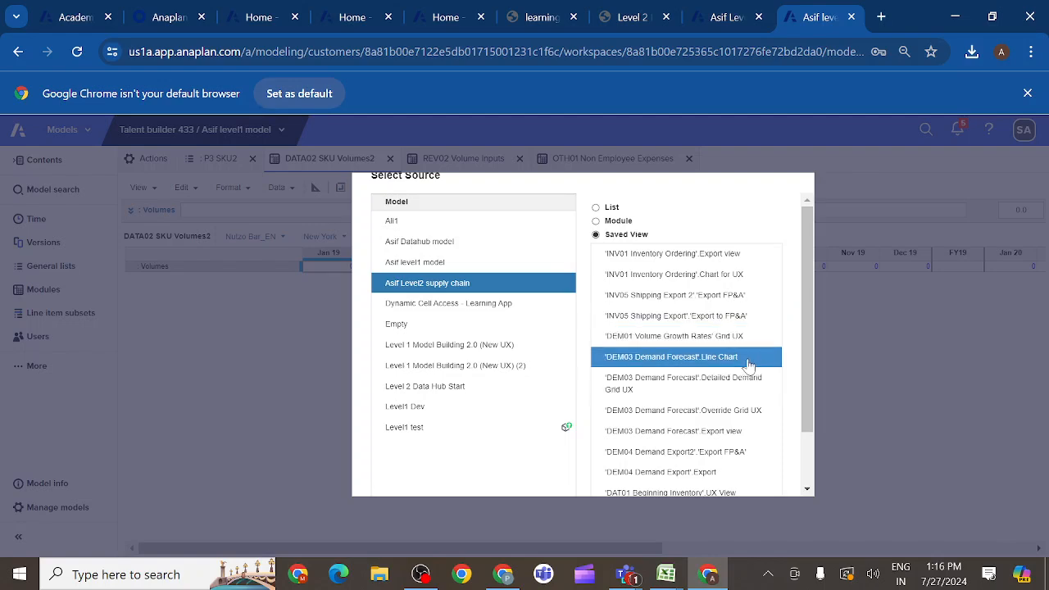
{"action": "left_click_drag", "start_coordinate": [814, 367], "coordinate": [809, 409]}
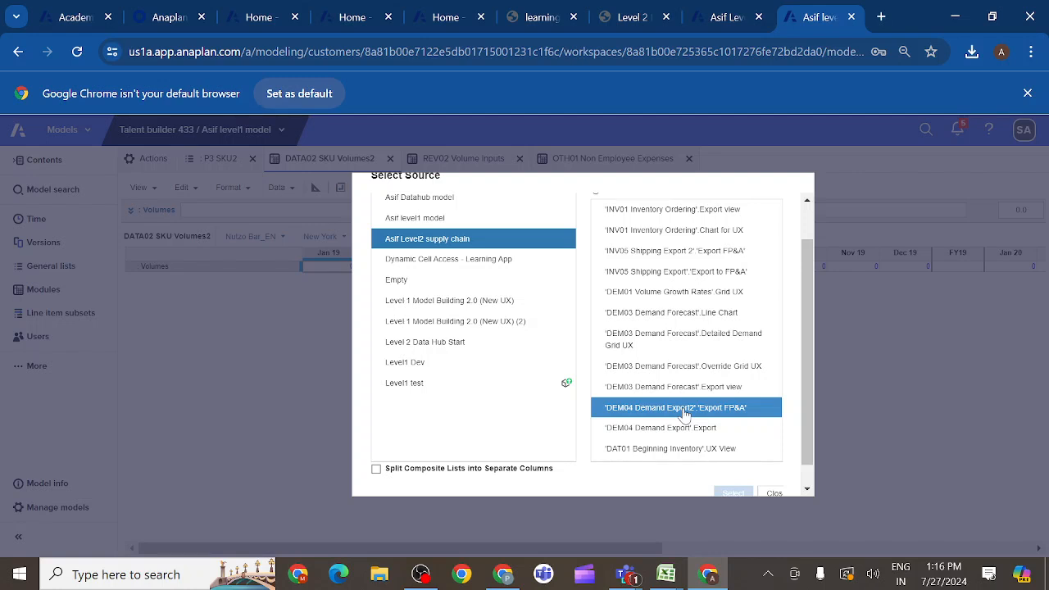
{"action": "left_click", "coordinate": [684, 414]}
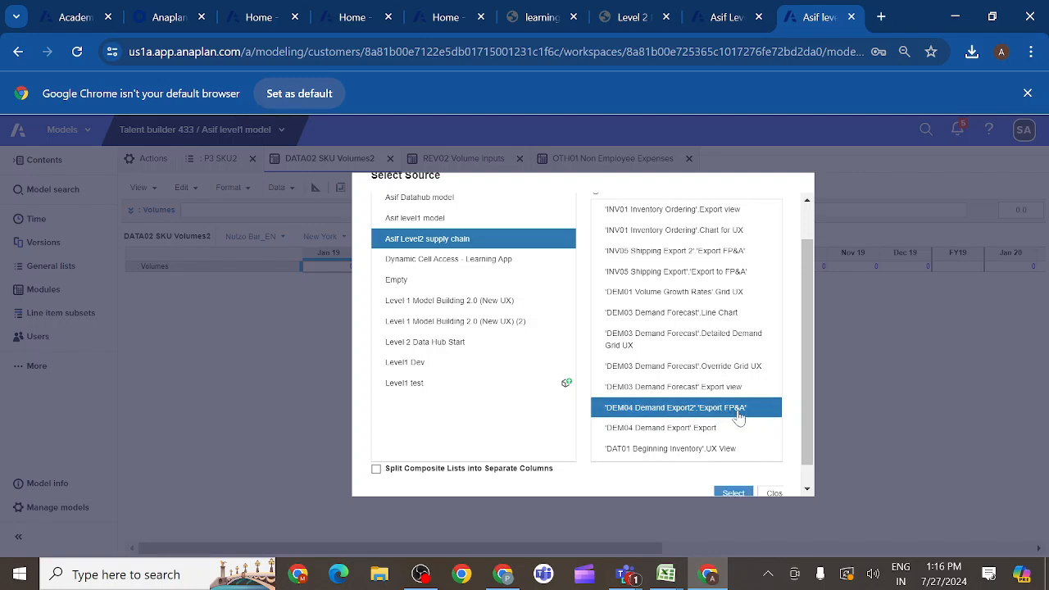
{"action": "left_click", "coordinate": [732, 494]}
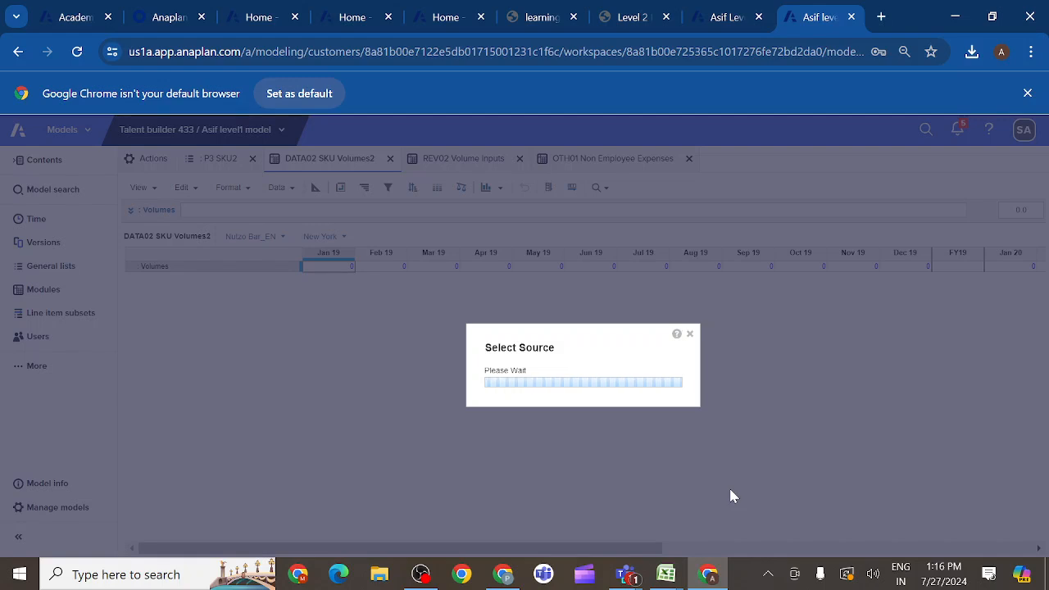
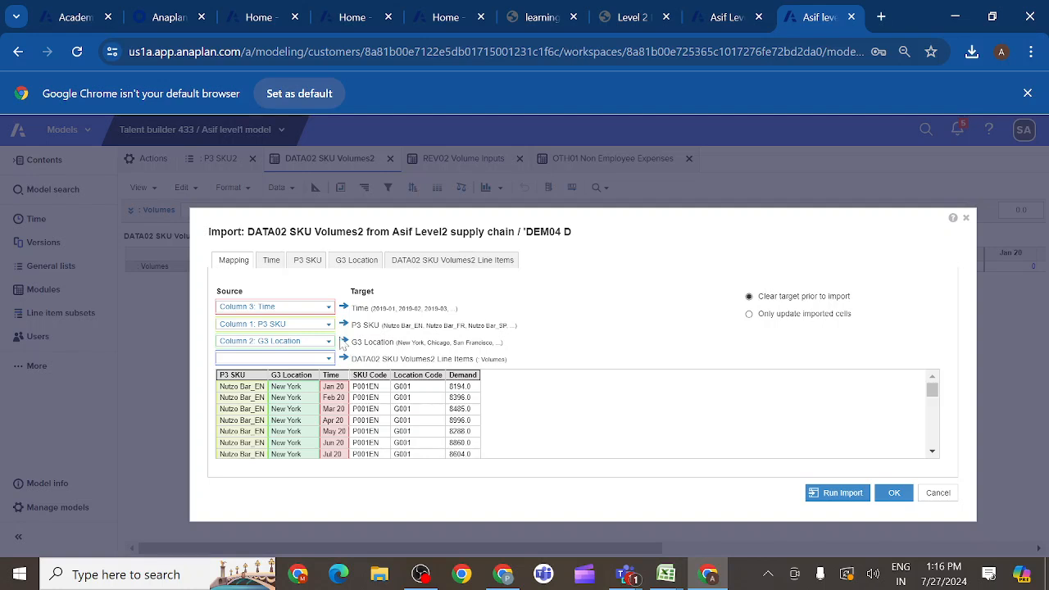
- Map SKU Code to P3 SKU, Location Code to G3 Location, and the column headers to the DATA02 SKU Volumes2 line items
{"action": "left_click", "coordinate": [329, 325]}
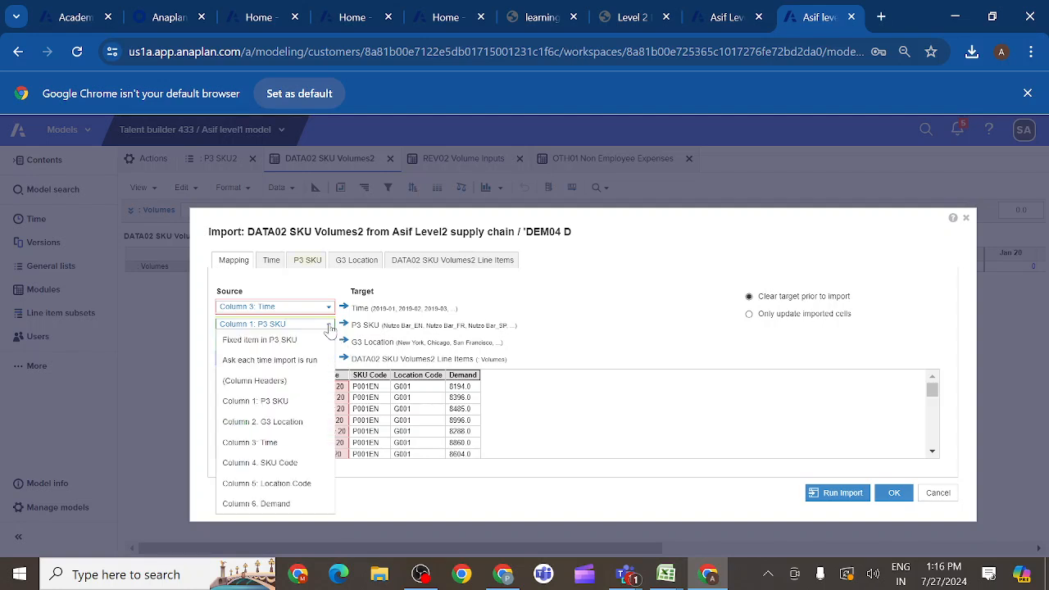
{"action": "left_click", "coordinate": [283, 464]}
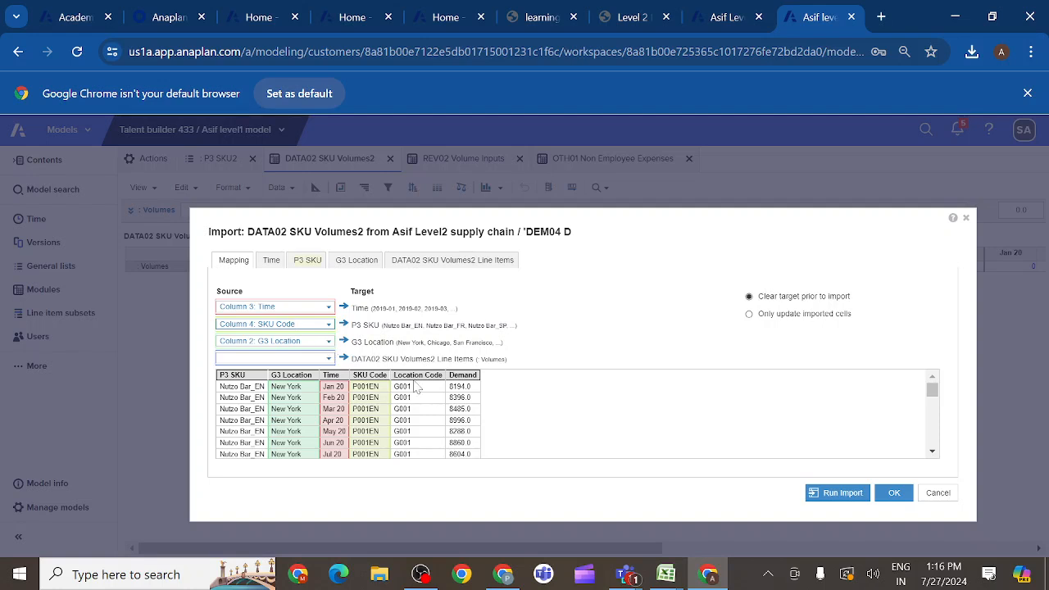
{"action": "left_click", "coordinate": [329, 342]}
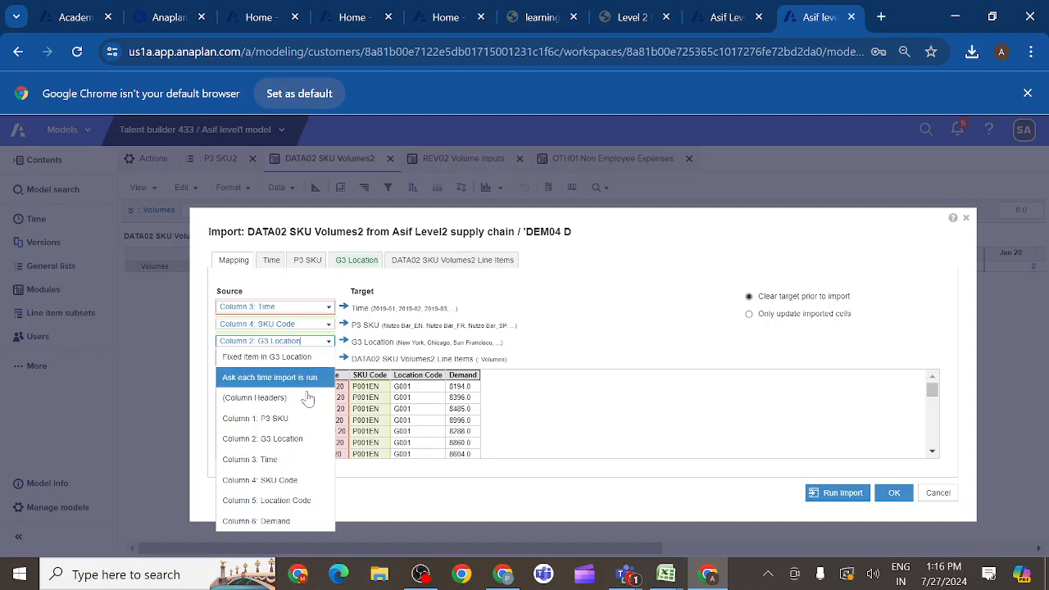
{"action": "left_click", "coordinate": [288, 503]}
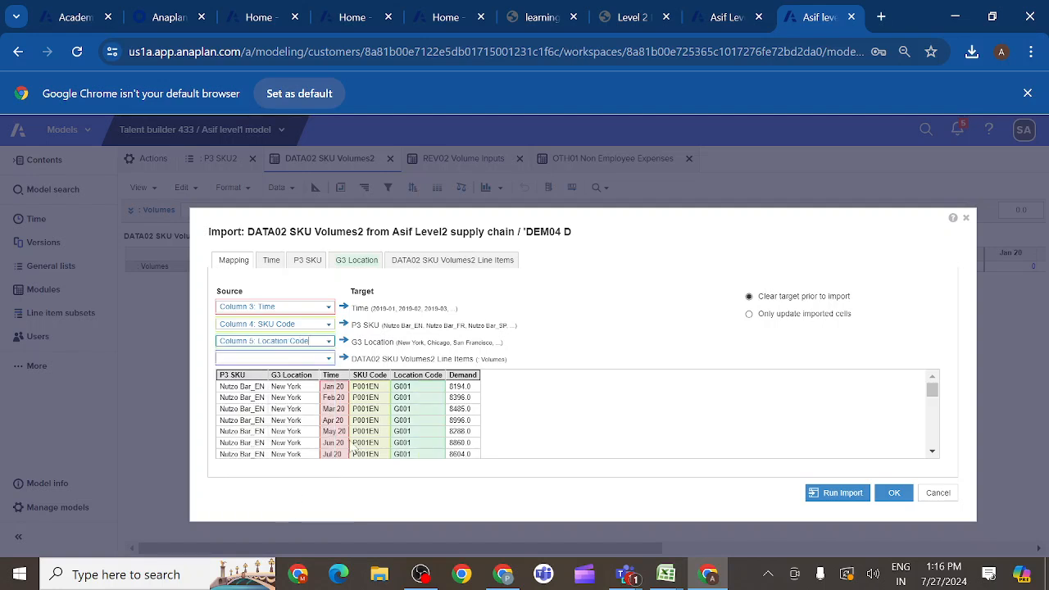
{"action": "left_click", "coordinate": [328, 360]}
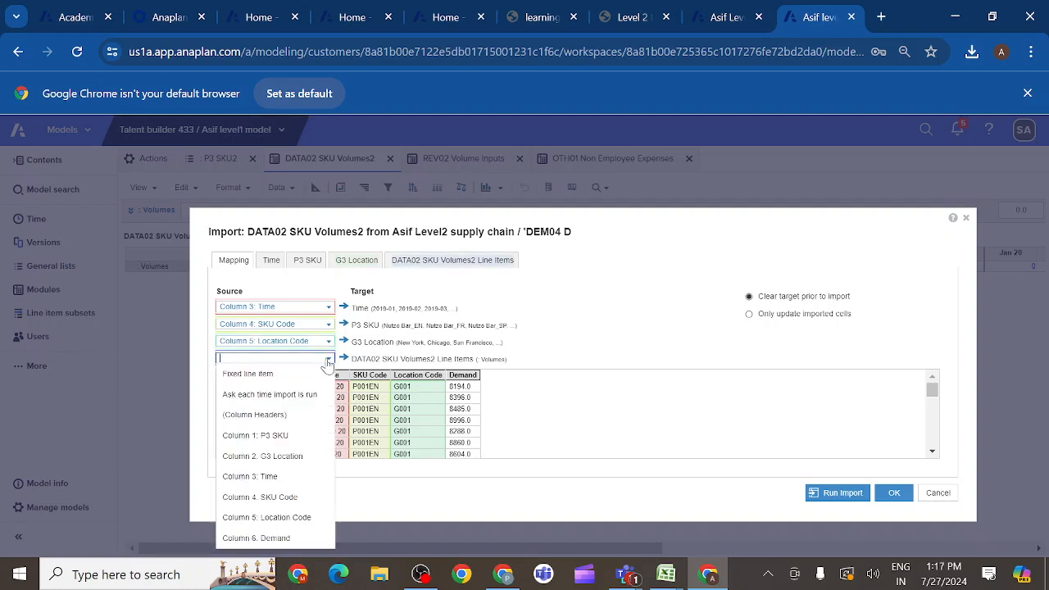
{"action": "left_click", "coordinate": [278, 416]}
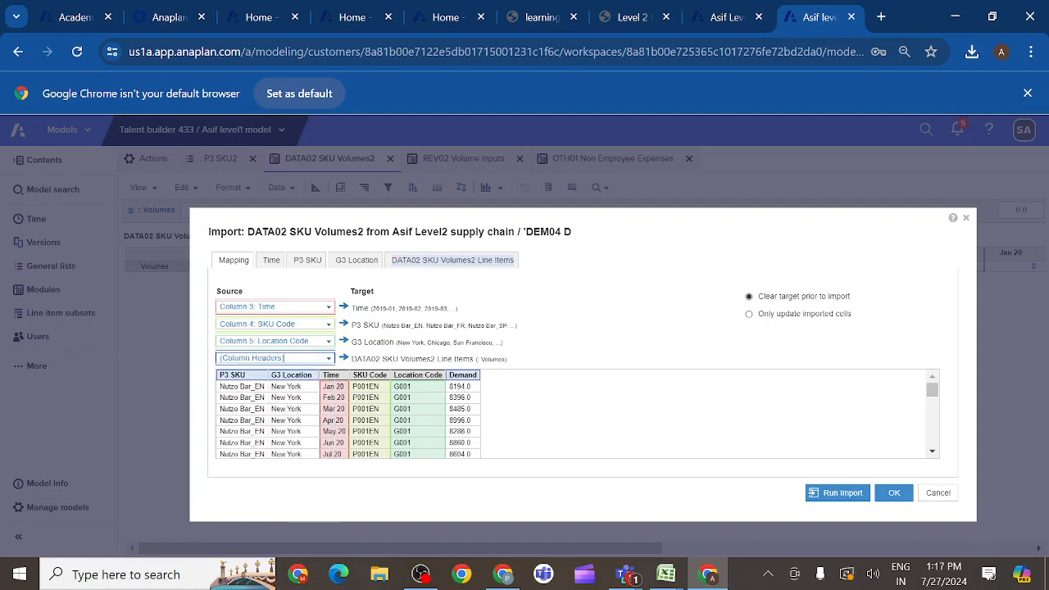
- Review the time, SKU and location mappings, and manually map the source item Demand to the Volumes line item, ignoring the unmapped items
{"action": "left_click", "coordinate": [272, 261]}
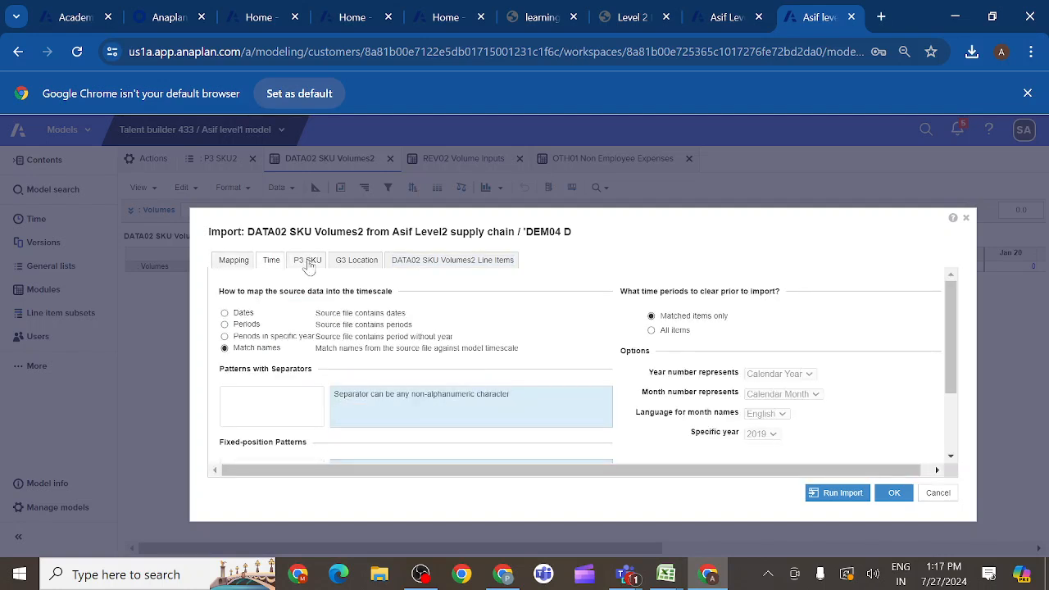
{"action": "left_click", "coordinate": [309, 262]}
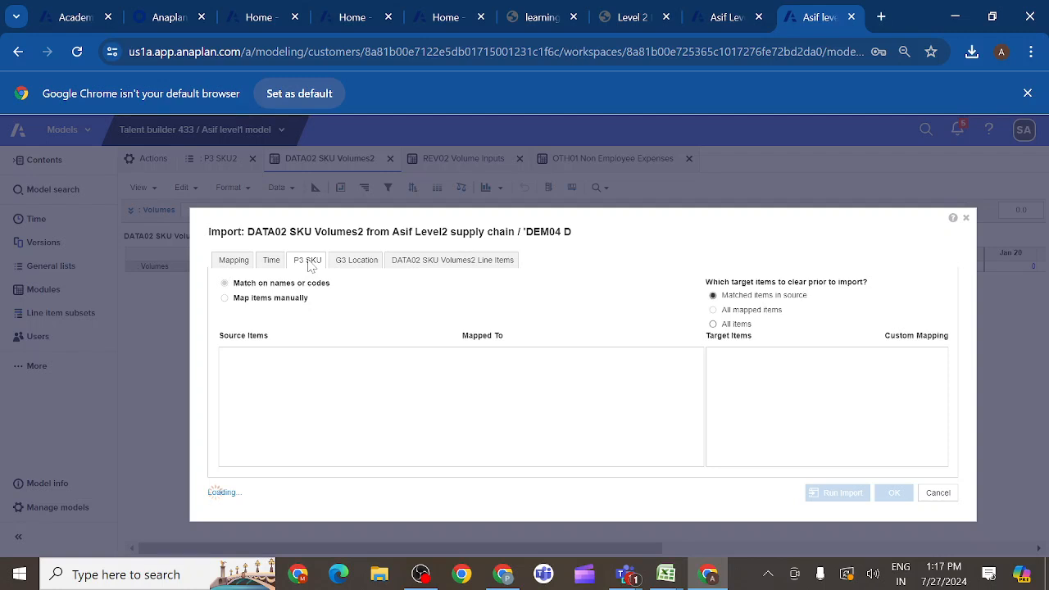
{"action": "left_click", "coordinate": [358, 264]}
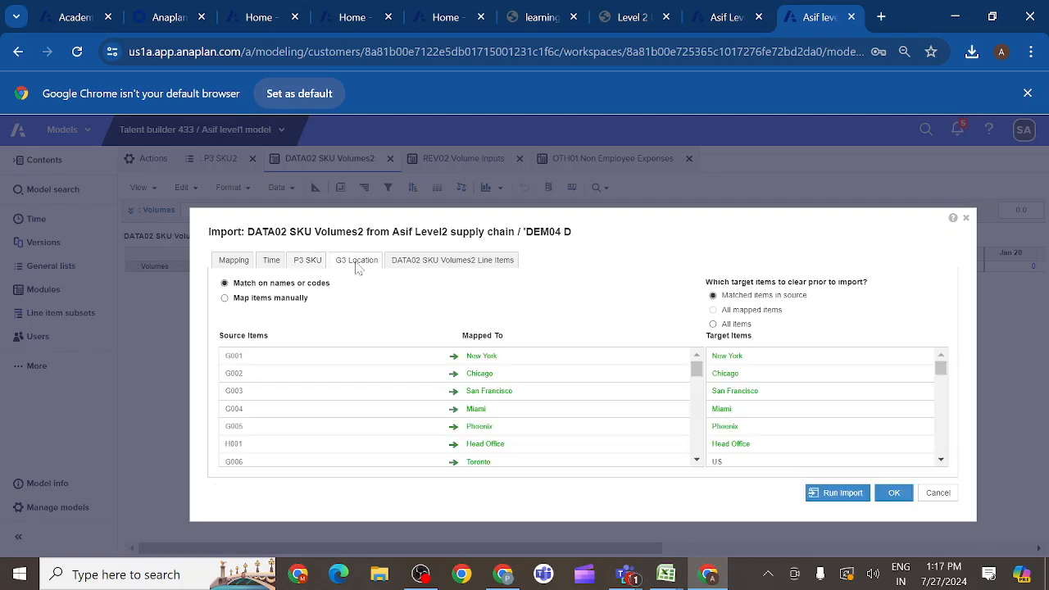
{"action": "left_click", "coordinate": [416, 263]}
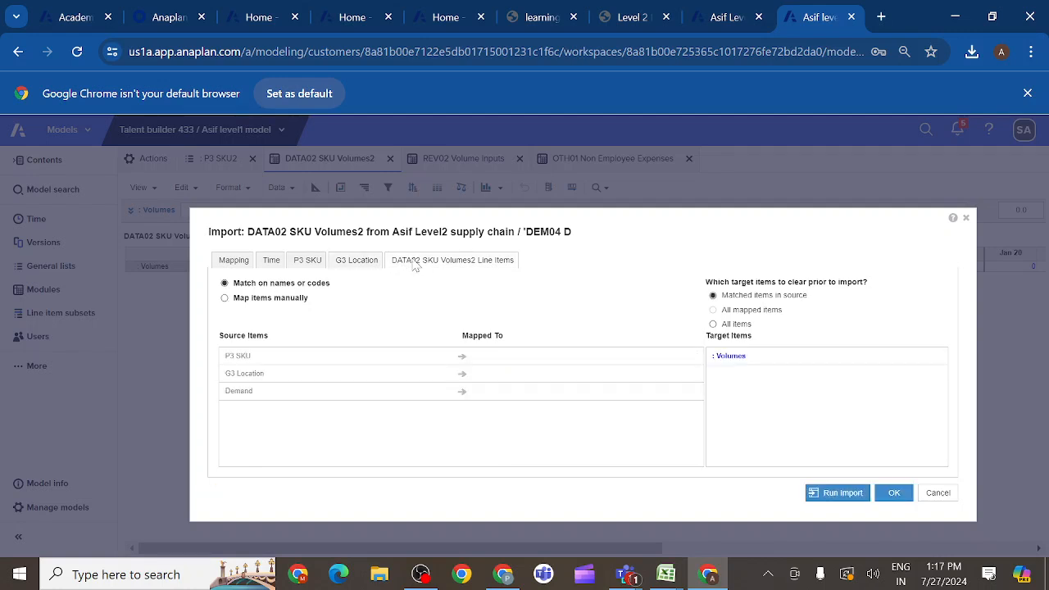
{"action": "left_click", "coordinate": [224, 298]}
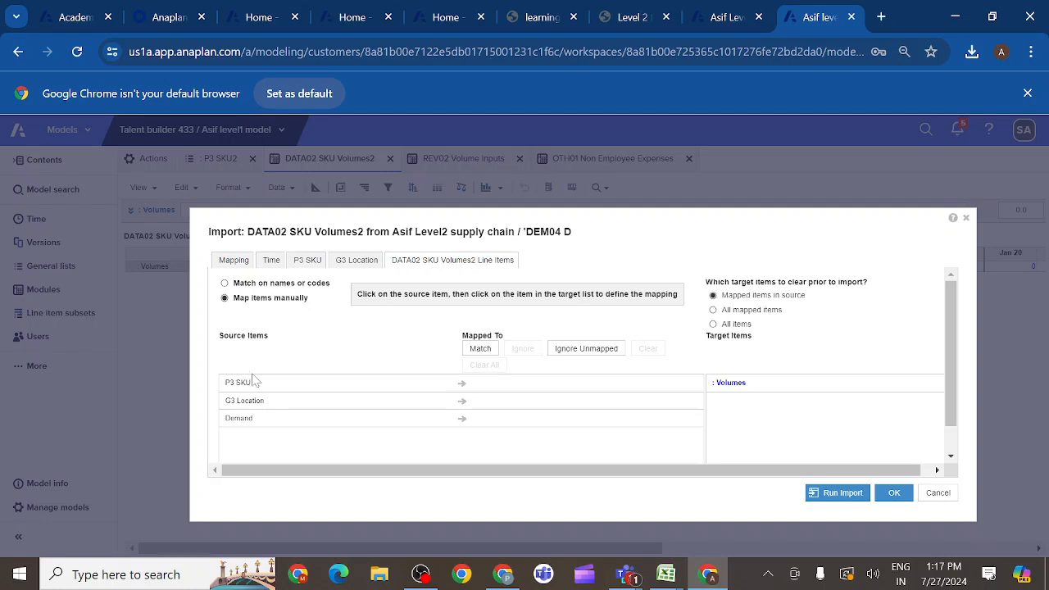
{"action": "left_click", "coordinate": [240, 419]}
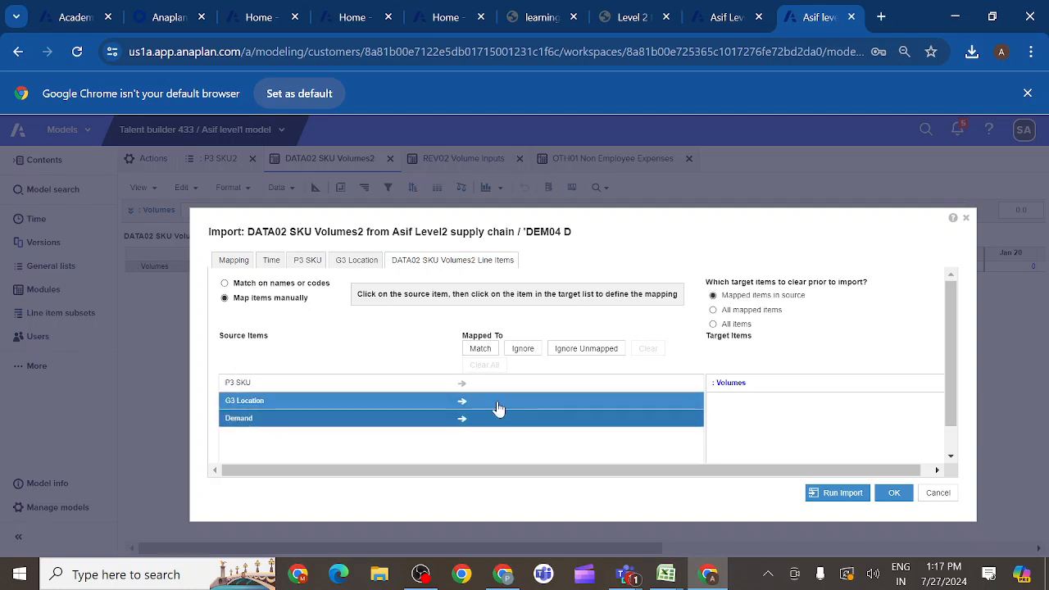
{"action": "left_click", "coordinate": [763, 391]}
{"action": "left_click", "coordinate": [764, 390]}
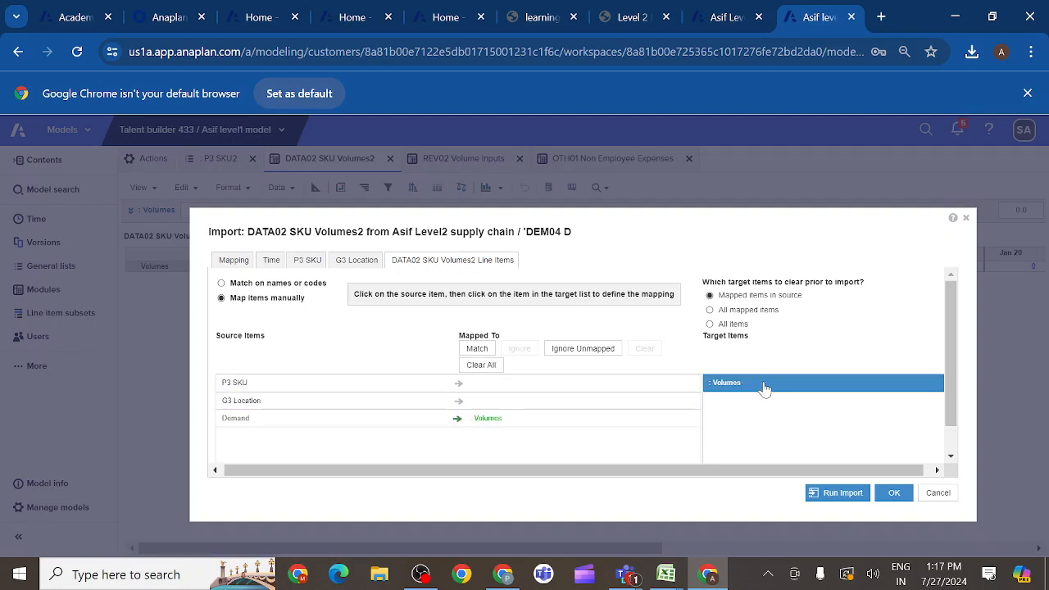
{"action": "left_click", "coordinate": [581, 351]}
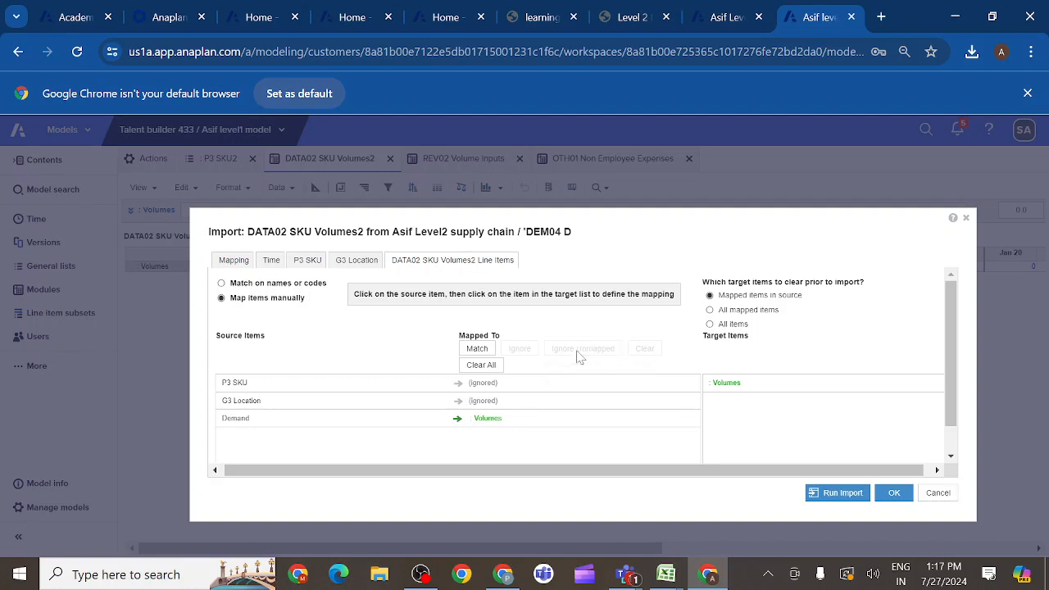
{"action": "left_click", "coordinate": [483, 401]}
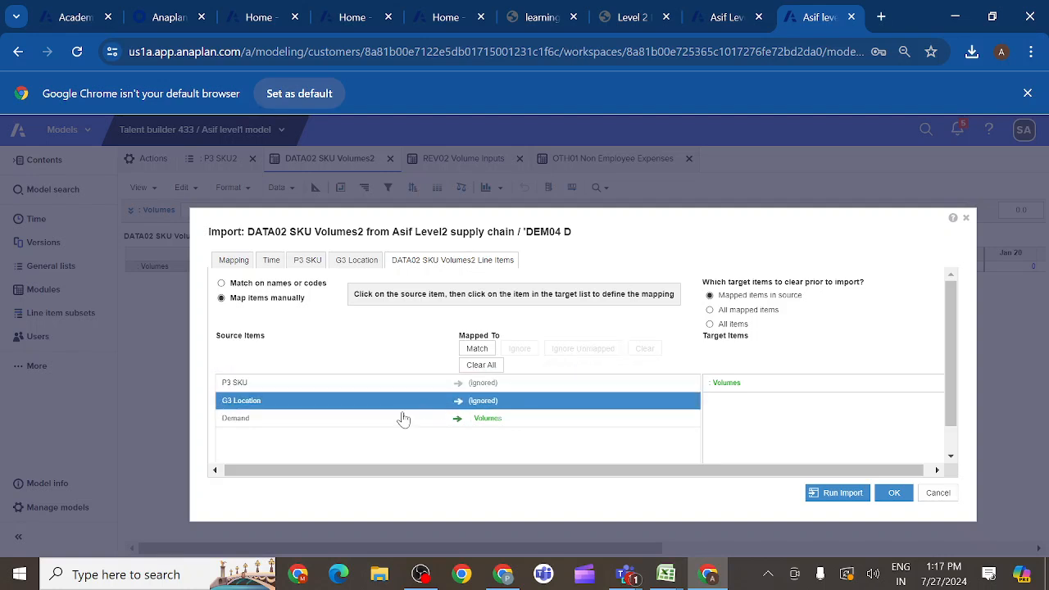
{"action": "left_click", "coordinate": [404, 418]}
{"action": "left_click", "coordinate": [416, 417]}
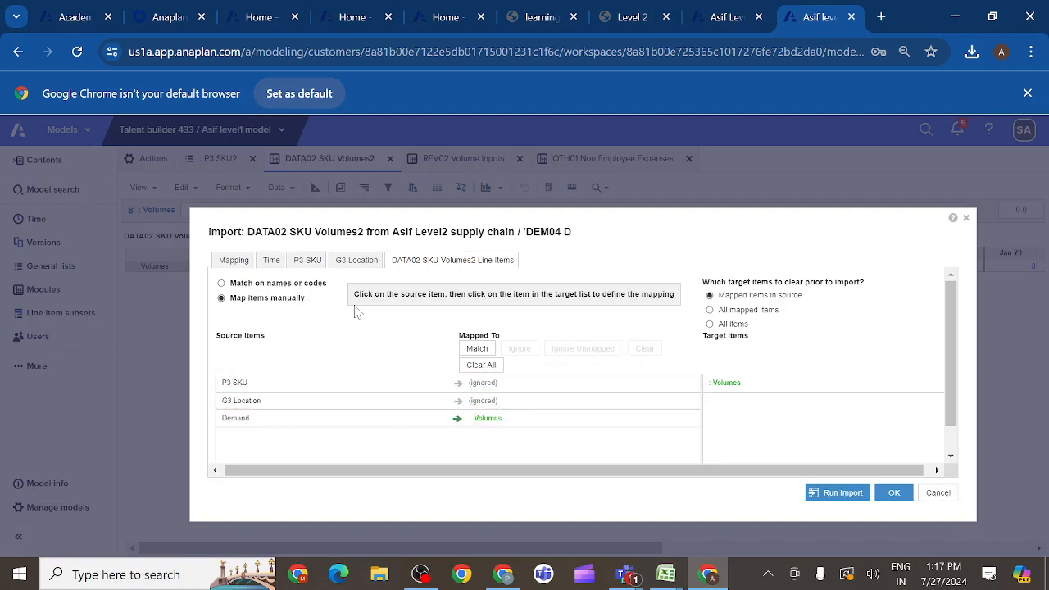
- Run the import into DATA02 SKU Volumes2, close its result summary, and review the imported monthly volumes
{"action": "left_click", "coordinate": [233, 262]}
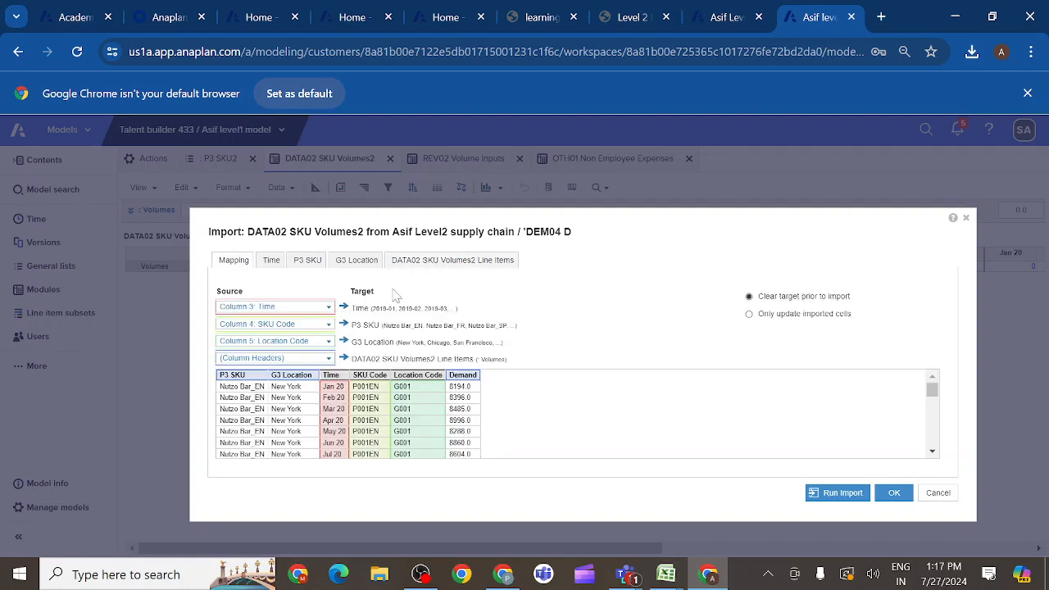
{"action": "left_click", "coordinate": [838, 495]}
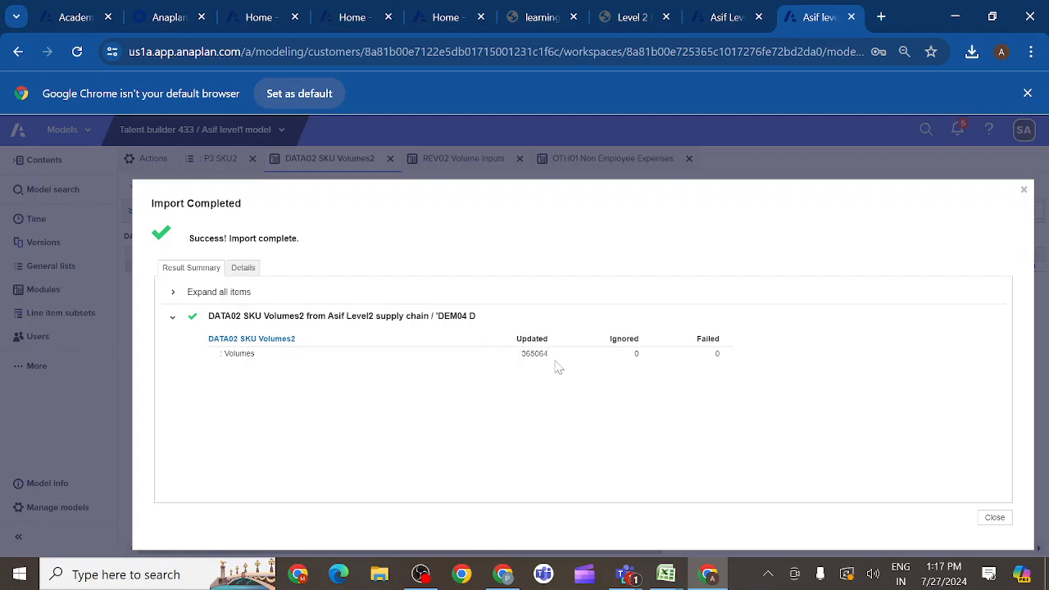
{"action": "left_click", "coordinate": [994, 520]}
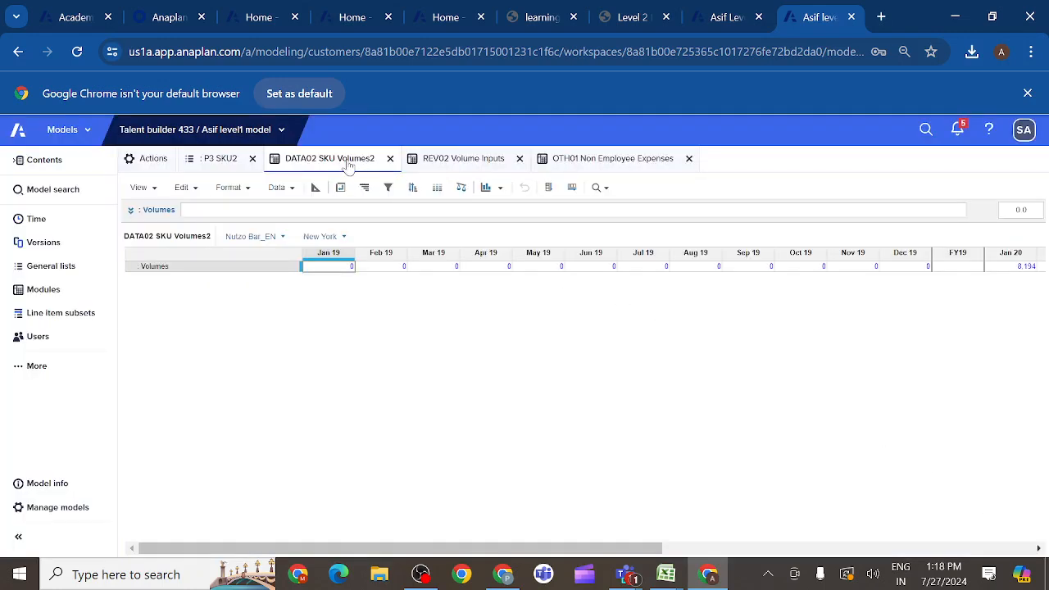
{"action": "left_click", "coordinate": [56, 297]}
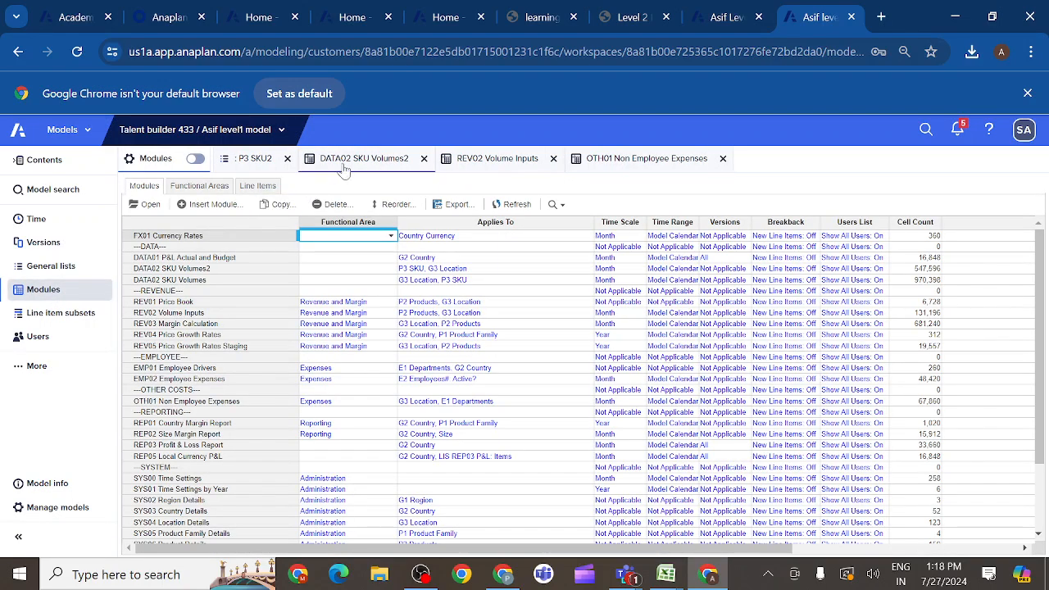
{"action": "left_click", "coordinate": [346, 164]}
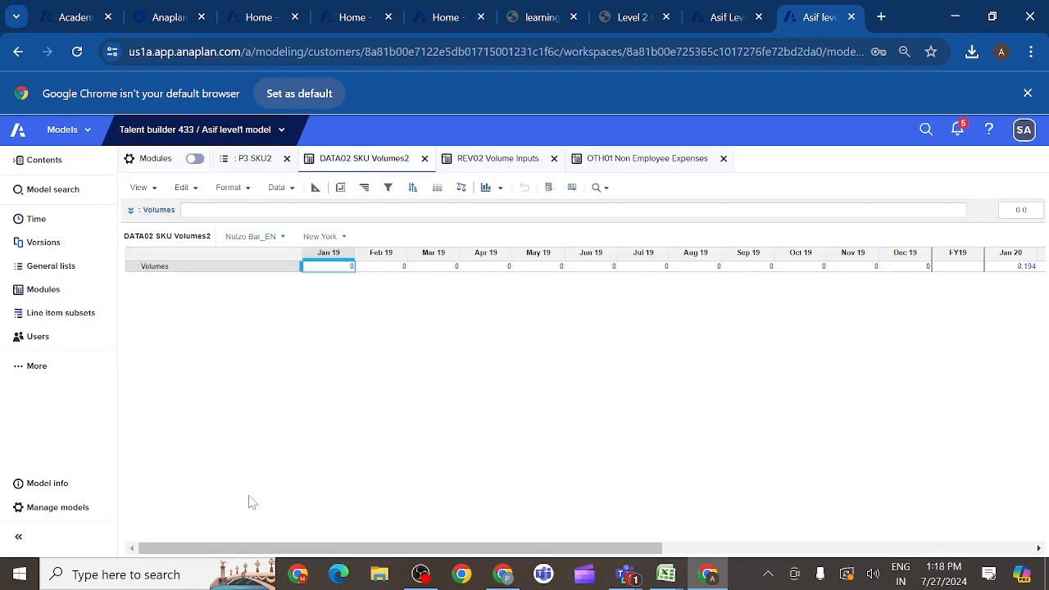
{"action": "left_click_drag", "start_coordinate": [206, 552], "coordinate": [394, 541]}
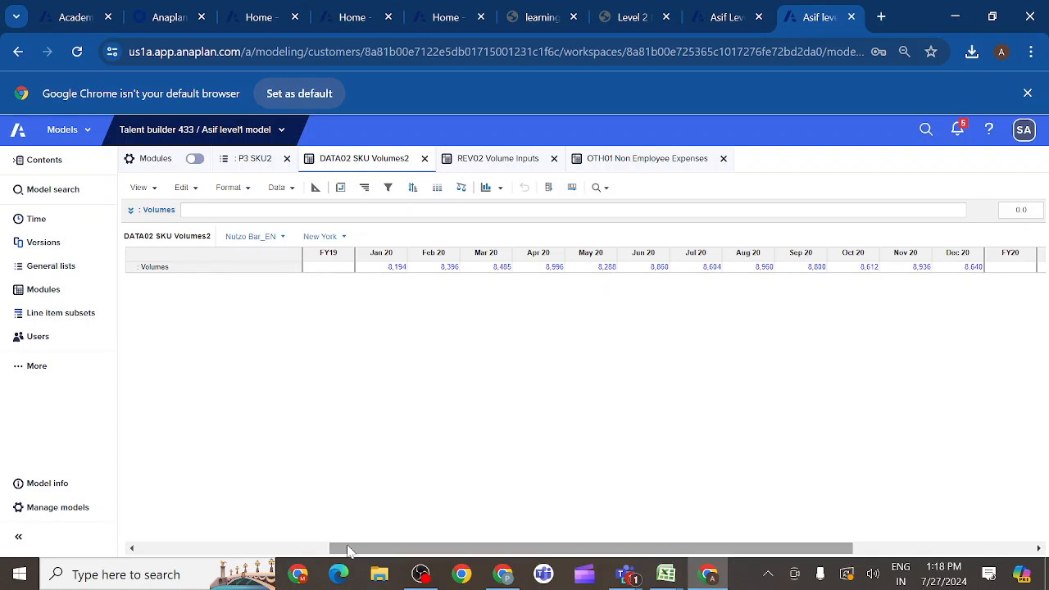
{"action": "left_click_drag", "start_coordinate": [349, 549], "coordinate": [113, 553]}
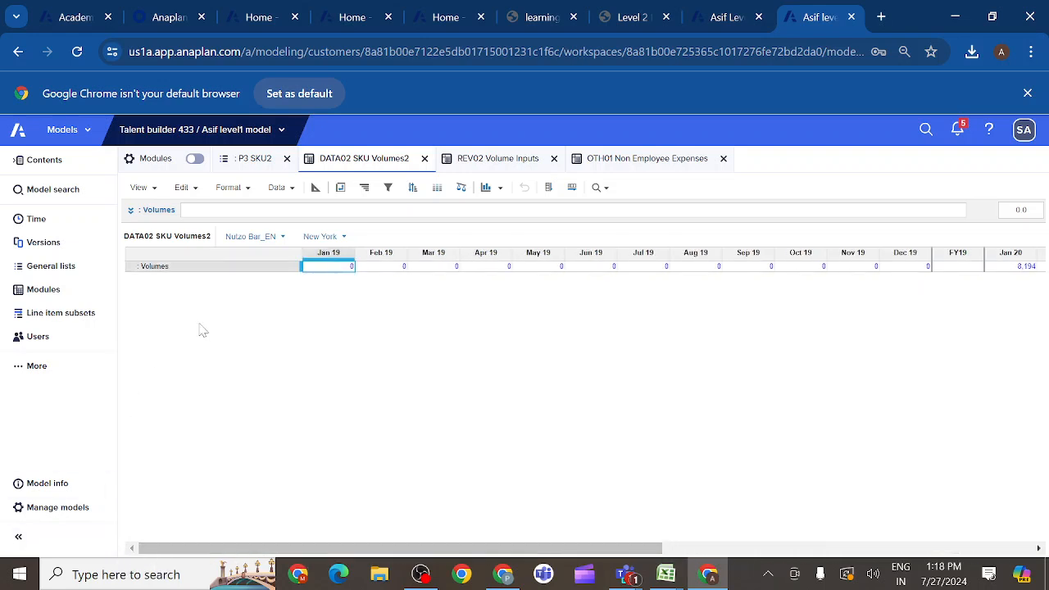
- Replace the formula of the Volumes line item in REV02 Volume Inputs with 'DATA02 SKU Volumes2'.': Volumes'
{"action": "left_click", "coordinate": [54, 293]}
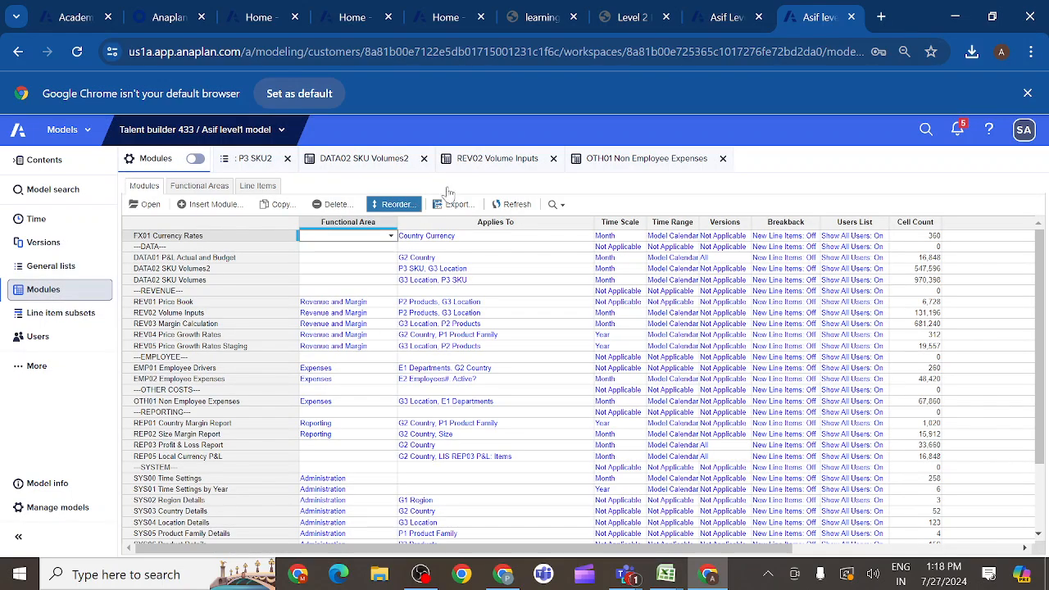
{"action": "left_click", "coordinate": [498, 159]}
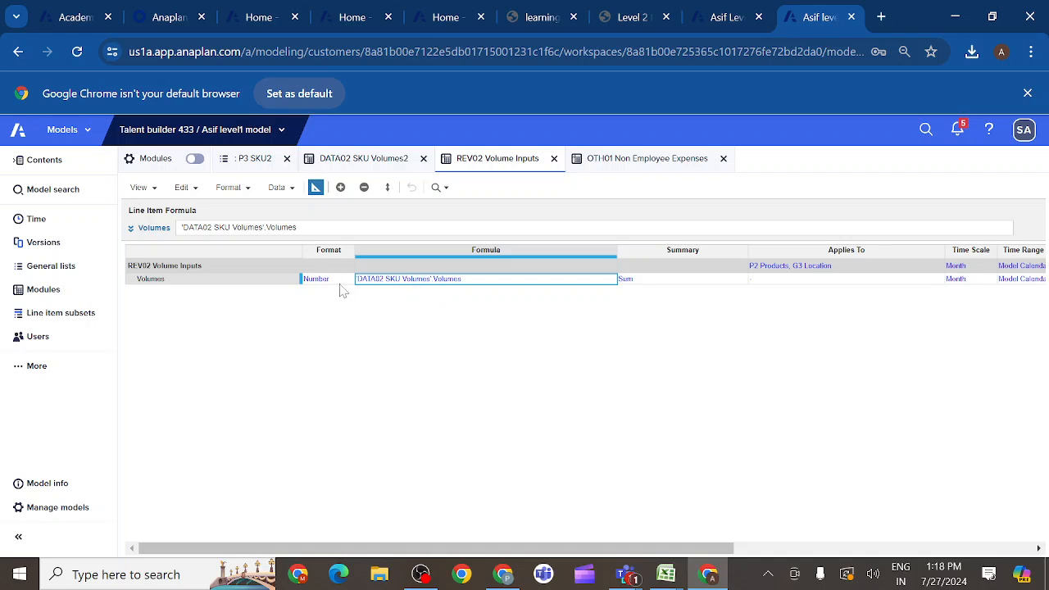
{"action": "left_click", "coordinate": [224, 283]}
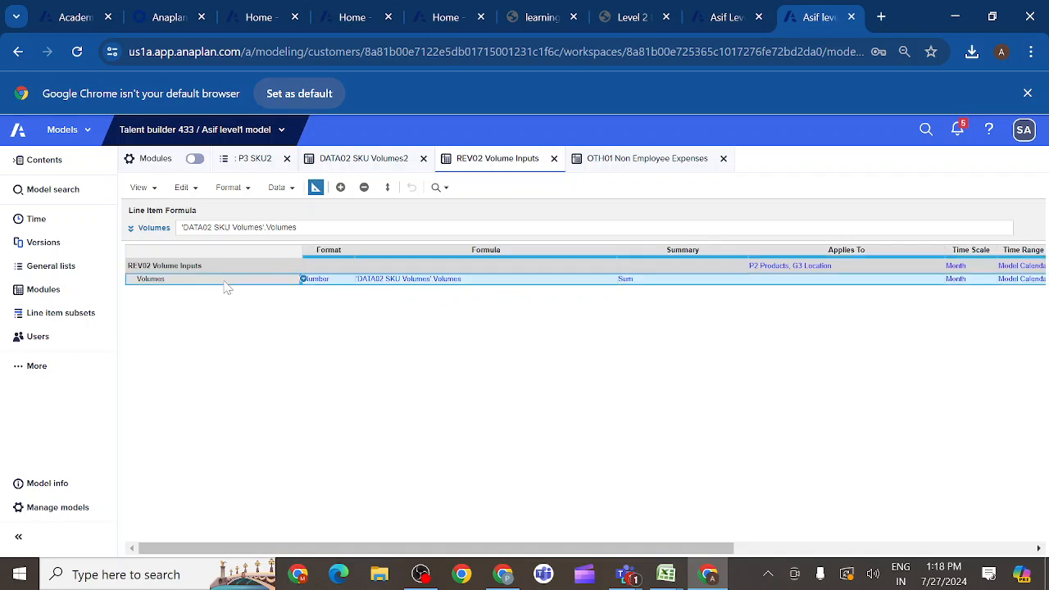
{"action": "left_click", "coordinate": [131, 230]}
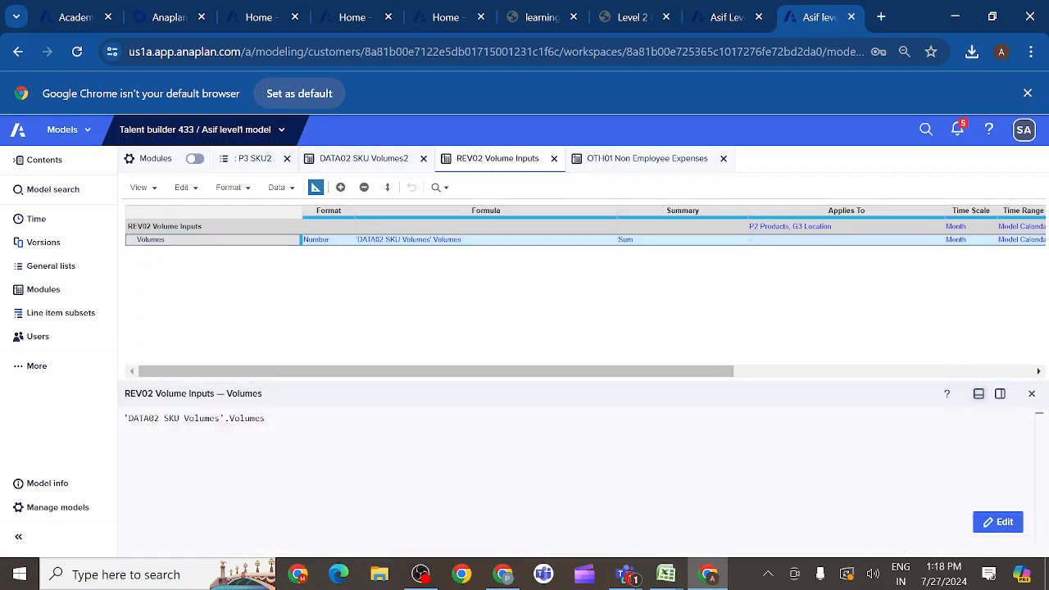
{"action": "double_click", "coordinate": [249, 419]}
{"action": "key", "text": "BackSpace"}
{"action": "key", "text": "BackSpace"}
{"action": "key", "text": "BackSpace"}
{"action": "key", "text": "BackSpace"}
{"action": "key", "text": "BackSpace"}
{"action": "key", "text": "BackSpace"}
{"action": "key", "text": "BackSpace"}
{"action": "key", "text": "BackSpace"}
{"action": "key", "text": "BackSpace"}
{"action": "key", "text": "BackSpace"}
{"action": "key", "text": "BackSpace"}
{"action": "key", "text": "BackSpace"}
{"action": "key", "text": "BackSpace"}
{"action": "key", "text": "BackSpace"}
{"action": "key", "text": "BackSpace"}
{"action": "key", "text": "BackSpace"}
{"action": "key", "text": "BackSpace"}
{"action": "key", "text": "BackSpace"}
{"action": "key", "text": "BackSpace"}
{"action": "key", "text": "BackSpace"}
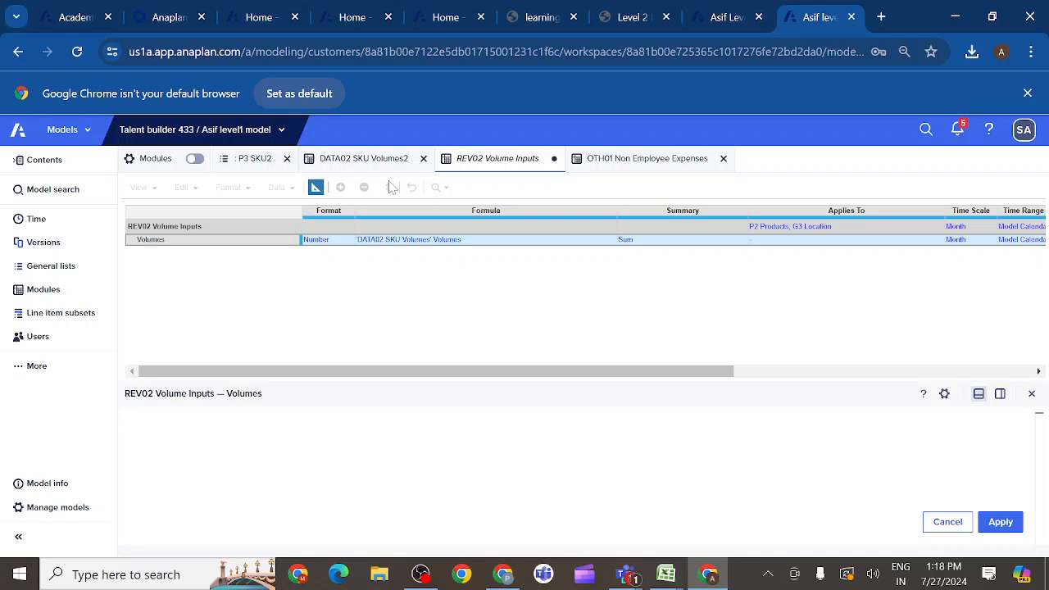
{"action": "left_click", "coordinate": [367, 163]}
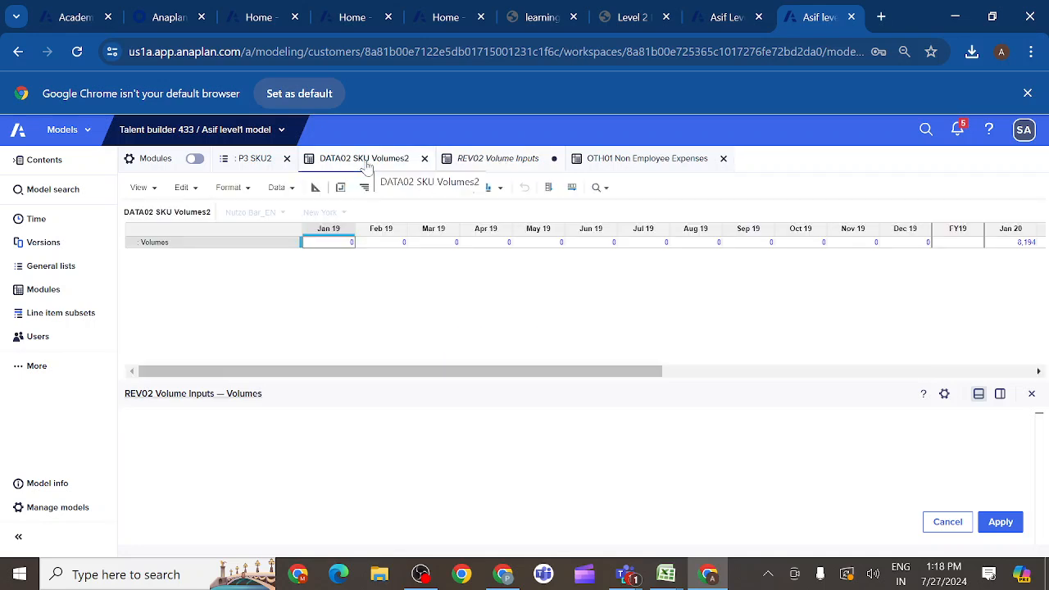
{"action": "left_click", "coordinate": [180, 245]}
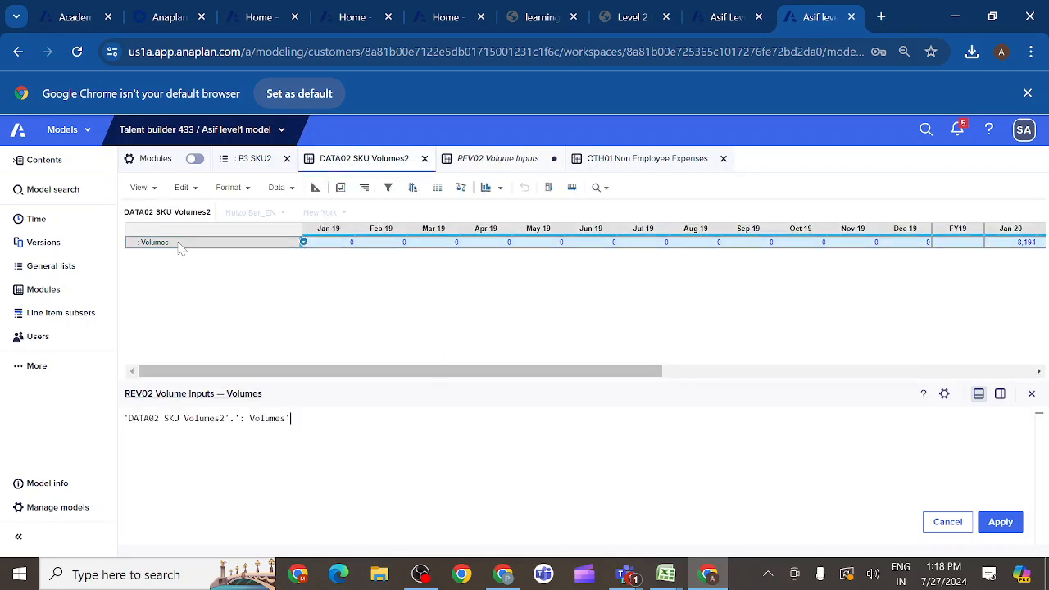
{"action": "left_click", "coordinate": [1004, 522]}
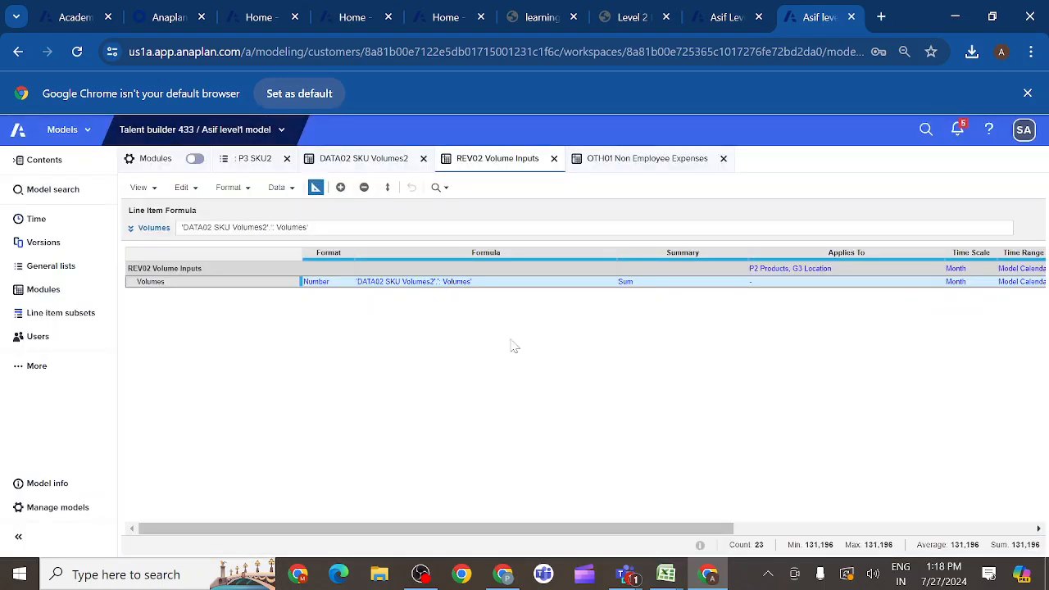
- Check the monthly volumes in REV02 Volume Inputs, and set the summary method of the Volumes line item in DATA02 SKU Volumes2 to Sum
{"action": "left_click", "coordinate": [316, 188]}
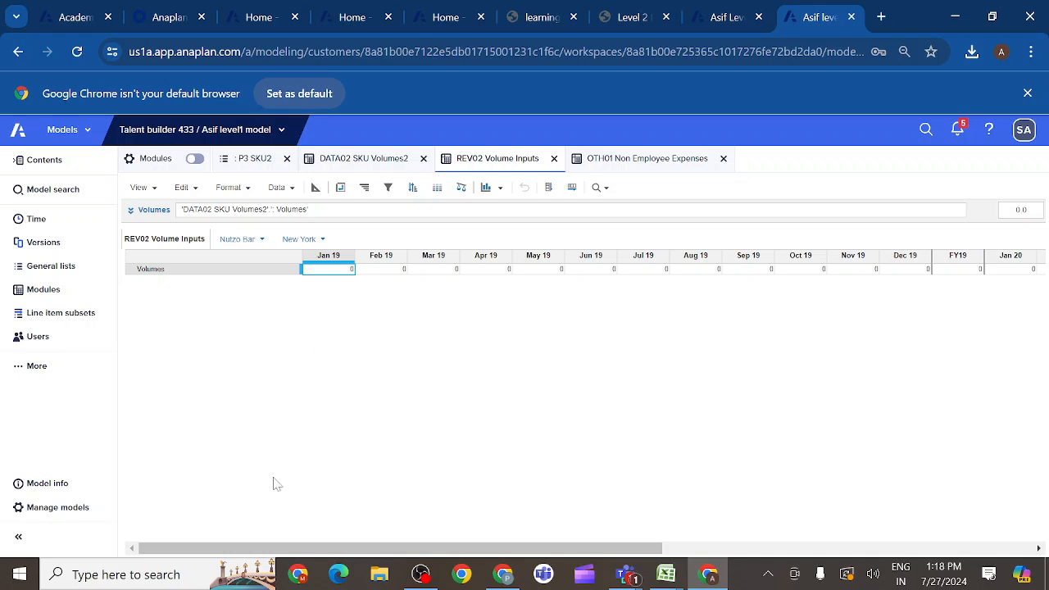
{"action": "left_click_drag", "start_coordinate": [253, 553], "coordinate": [292, 553]}
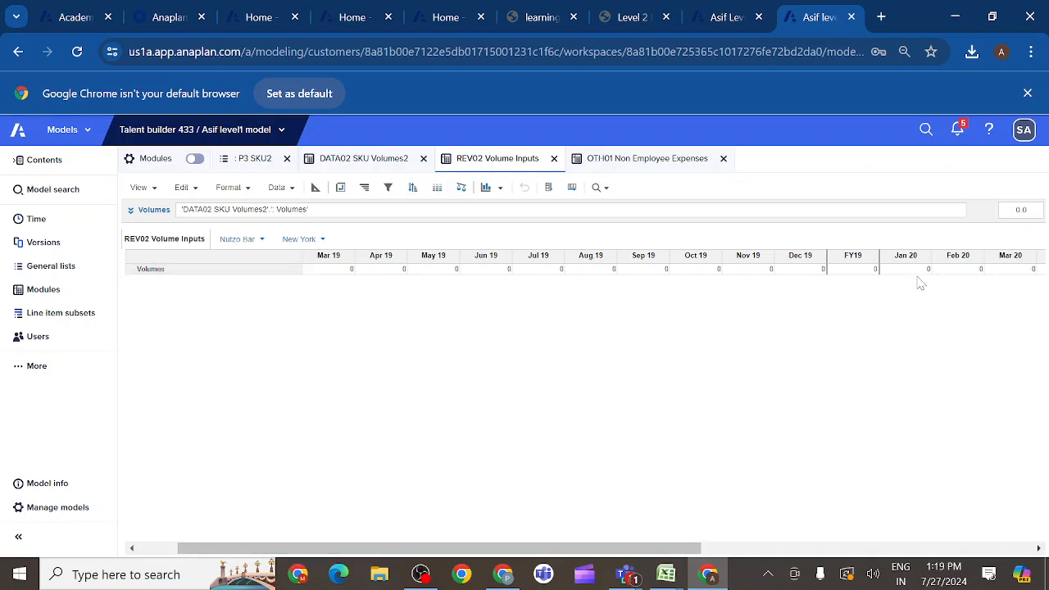
{"action": "left_click", "coordinate": [372, 160]}
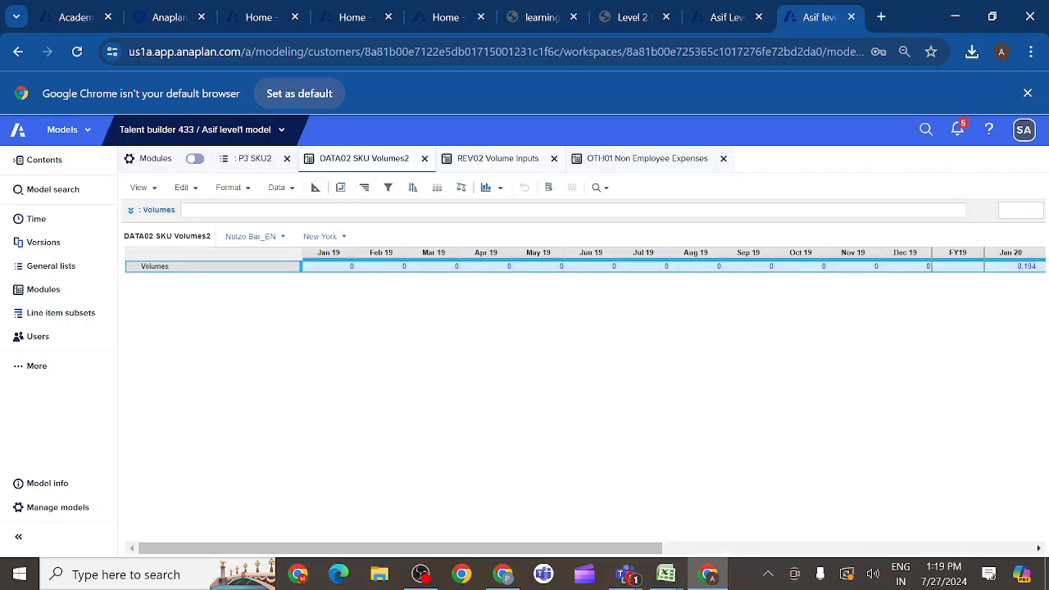
{"action": "left_click", "coordinate": [315, 188]}
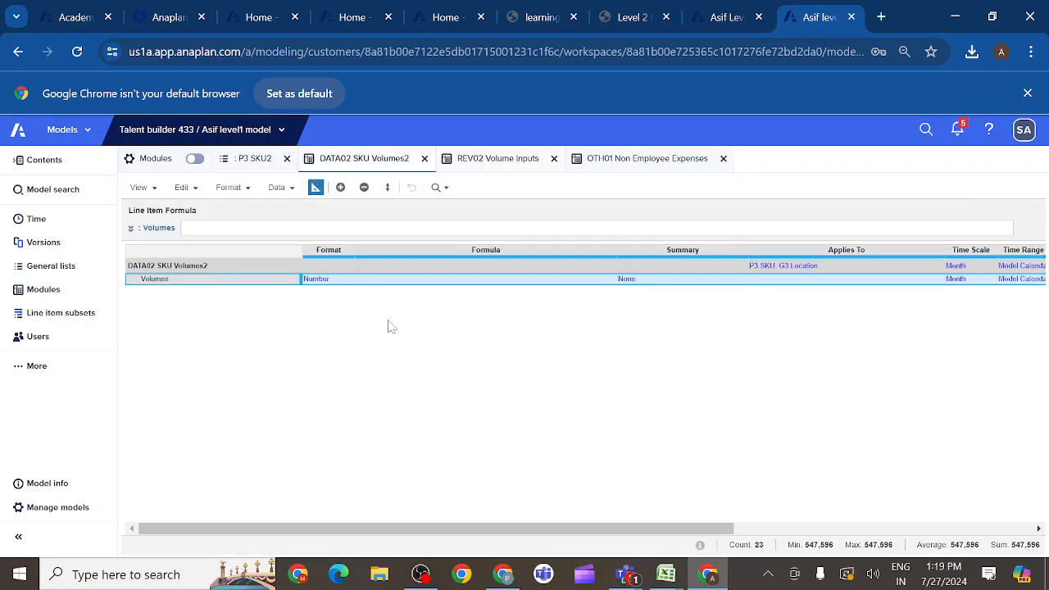
{"action": "left_click", "coordinate": [647, 284]}
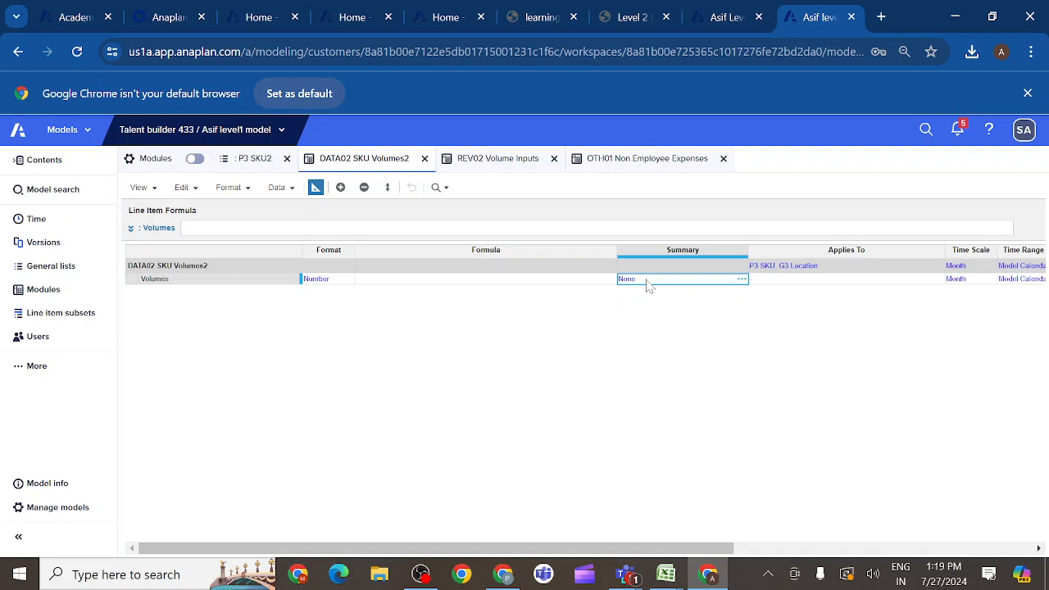
{"action": "double_click", "coordinate": [744, 285]}
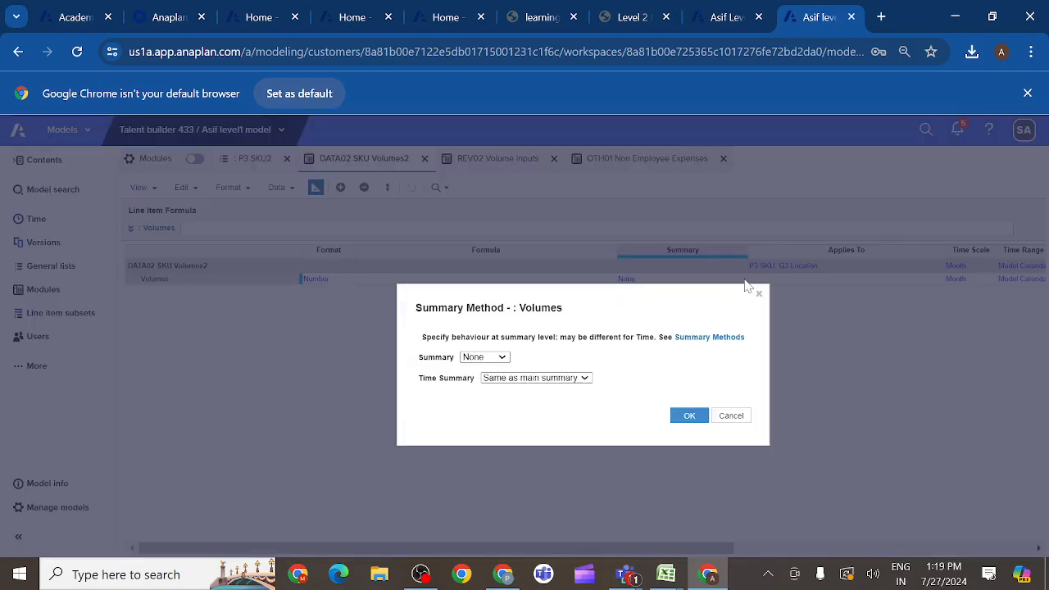
{"action": "left_click", "coordinate": [502, 359]}
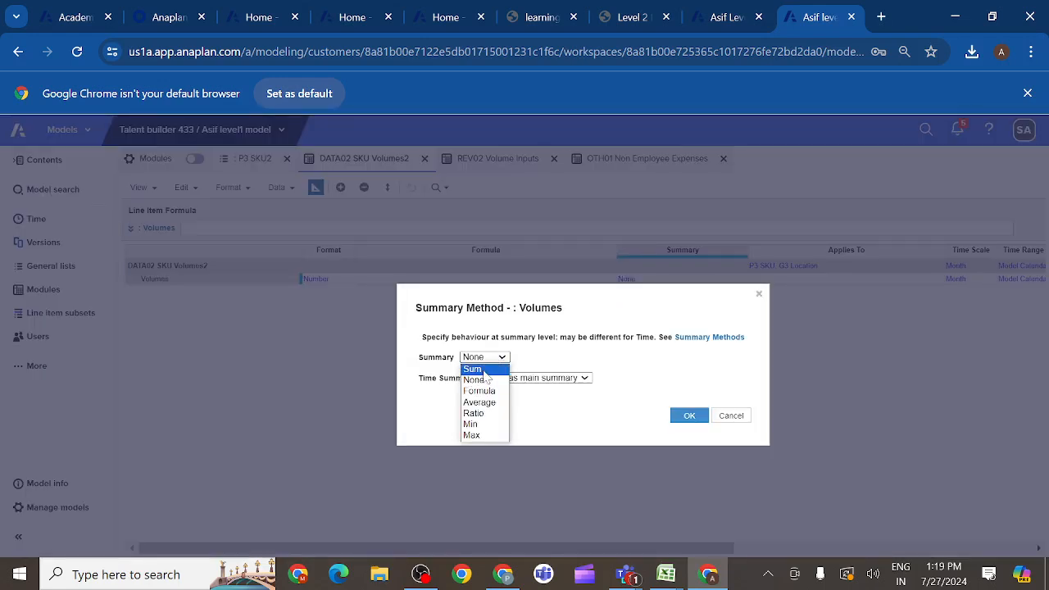
{"action": "left_click", "coordinate": [483, 370]}
{"action": "left_click", "coordinate": [691, 417]}
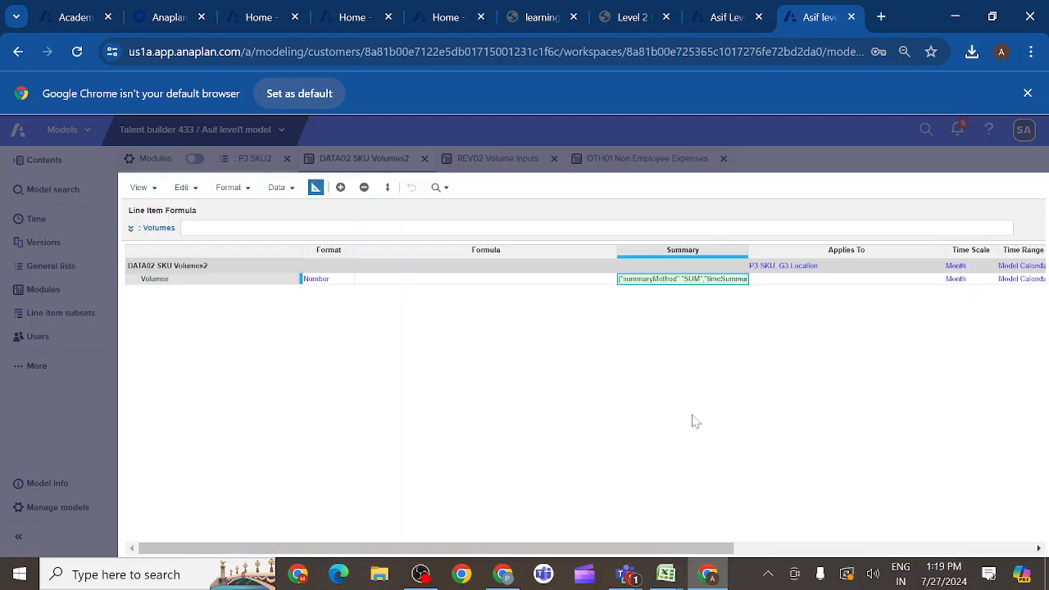
- Review the monthly volumes across the whole timeline in REV02 Volume Inputs
{"action": "left_click", "coordinate": [496, 160]}
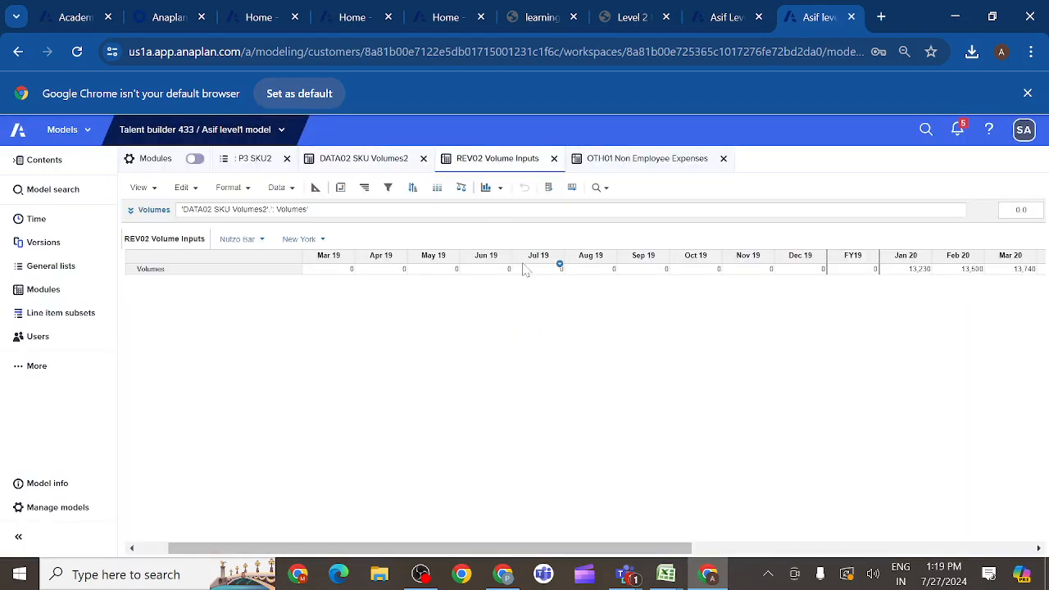
{"action": "scroll", "coordinate": [761, 385], "scroll_direction": "right", "scroll_amount": 5}
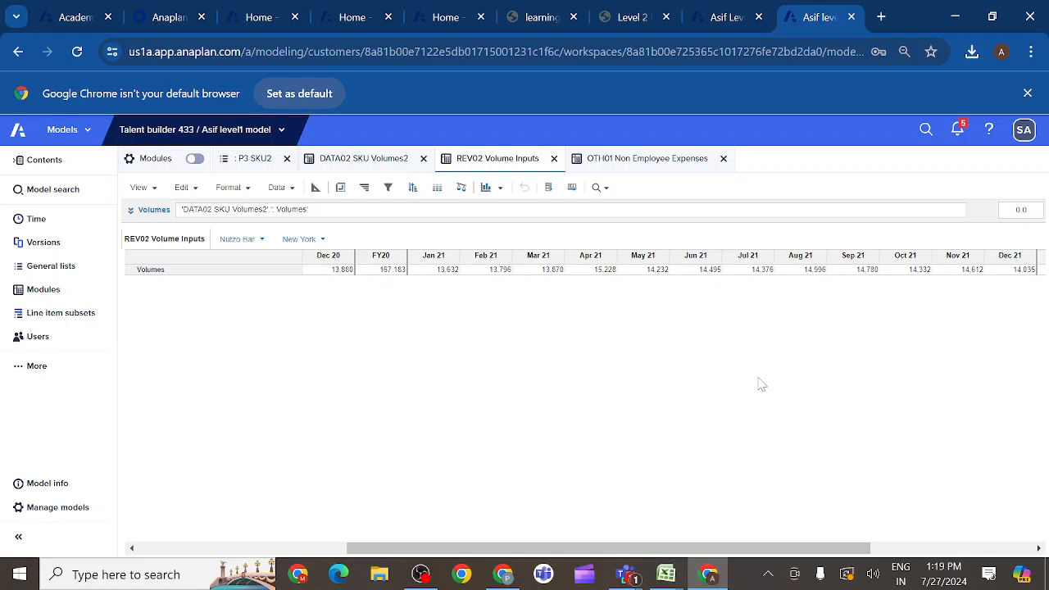
{"action": "scroll", "coordinate": [761, 385], "scroll_direction": "left", "scroll_amount": 5}
{"action": "scroll", "coordinate": [761, 385], "scroll_direction": "right", "scroll_amount": 5}
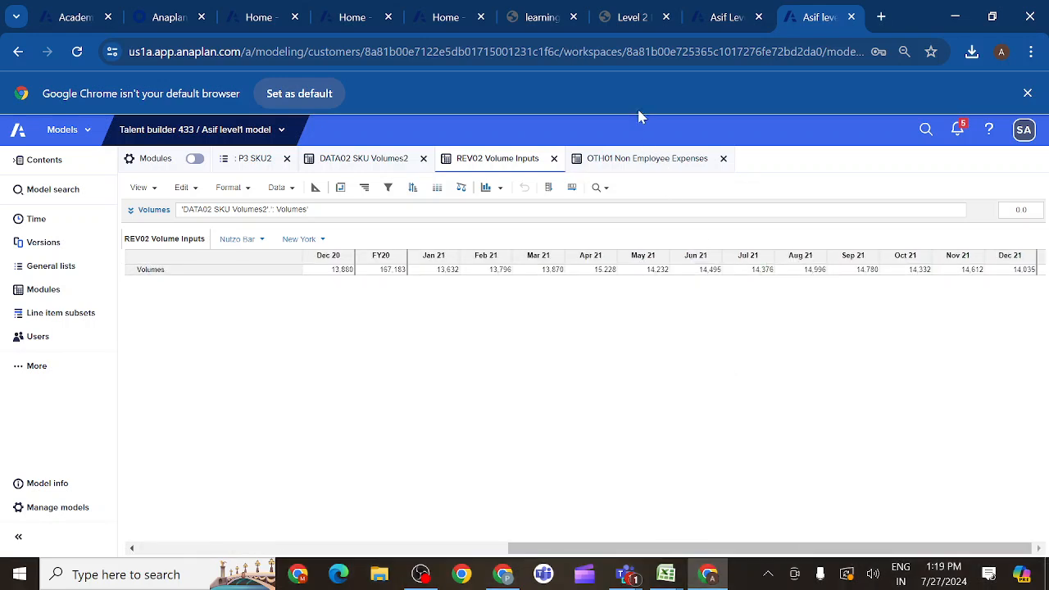
- Copy the import name "1.2 Import SKU Volume from Supply Chain" from the DATA02 activity instructions on the course page
{"action": "left_click", "coordinate": [652, 19]}
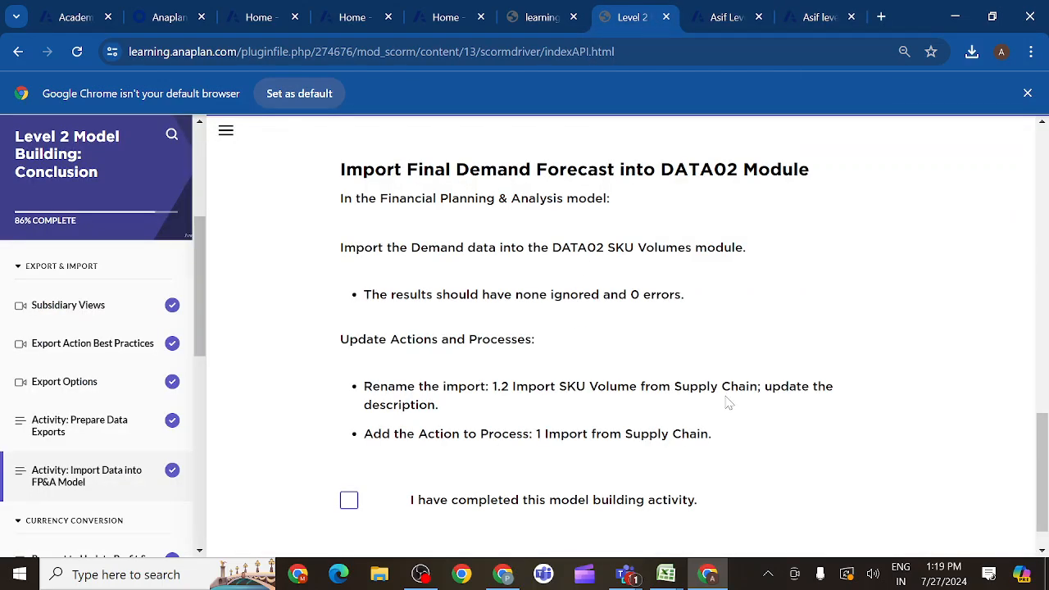
{"action": "scroll", "coordinate": [729, 403], "scroll_direction": "down", "scroll_amount": 1}
{"action": "scroll", "coordinate": [726, 403], "scroll_direction": "up", "scroll_amount": 3}
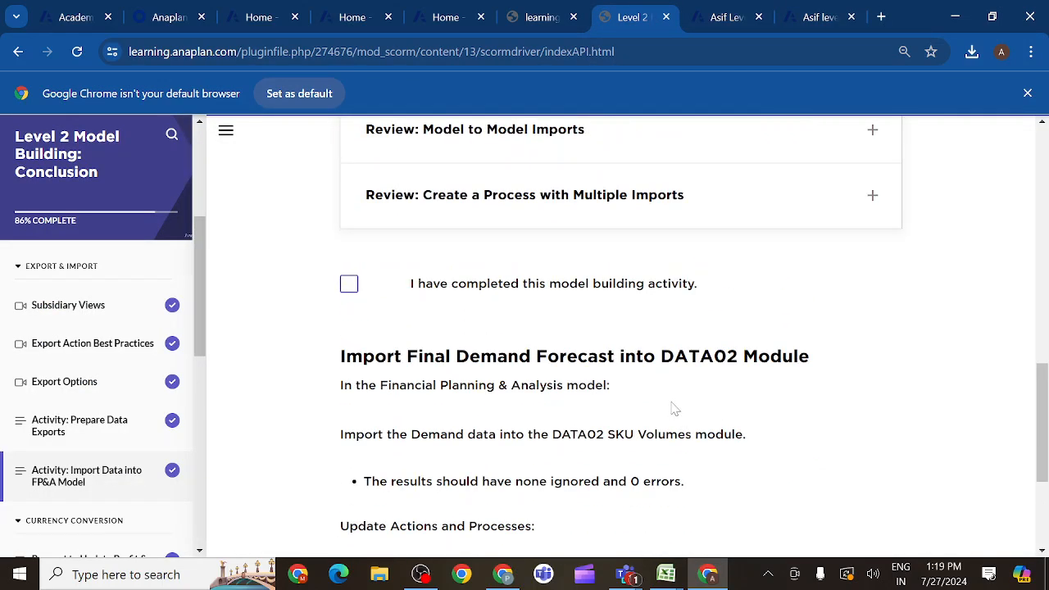
{"action": "scroll", "coordinate": [728, 431], "scroll_direction": "down", "scroll_amount": 3}
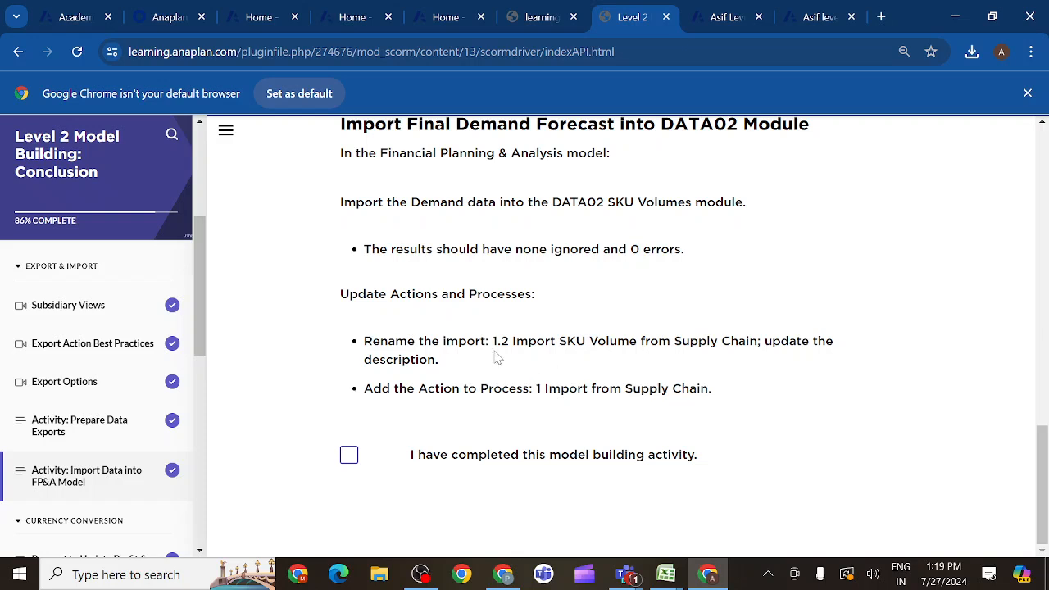
{"action": "left_click_drag", "start_coordinate": [493, 340], "coordinate": [758, 341]}
{"action": "key", "text": "ctrl+c"}
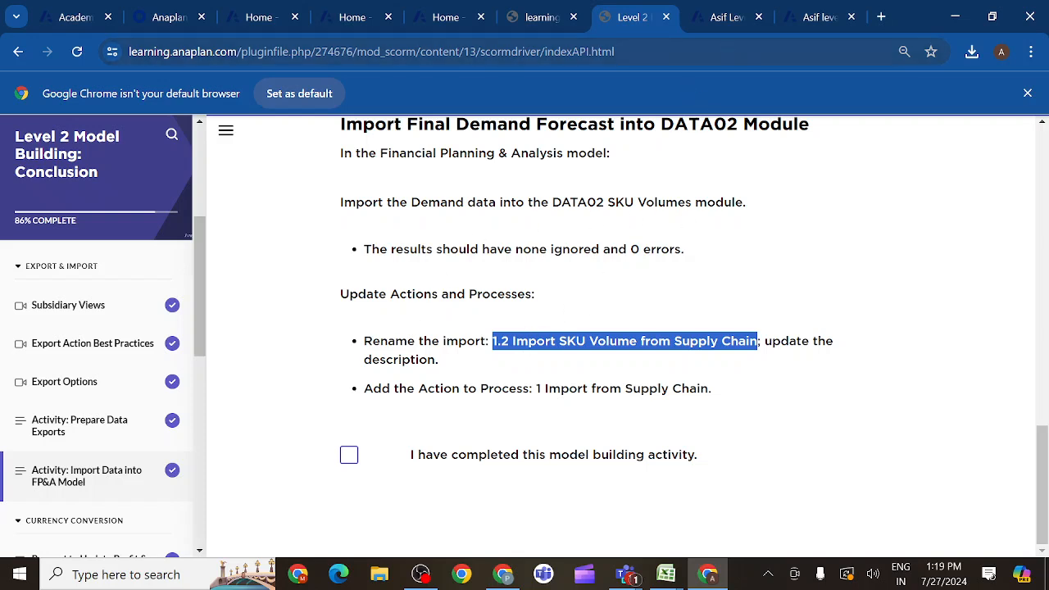
- In the model's actions, rename the DATA02 SKU Volumes2 import from the supply chain model as "1.2 Import SKU Volume from Supply Chain"
{"action": "left_click", "coordinate": [810, 18]}
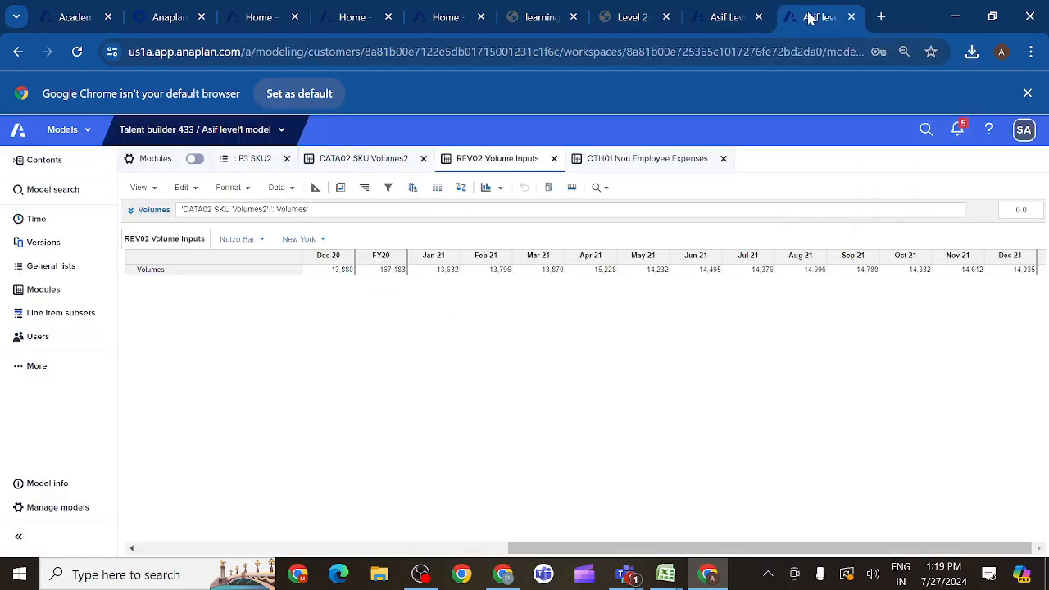
{"action": "left_click", "coordinate": [18, 370]}
{"action": "left_click", "coordinate": [165, 378]}
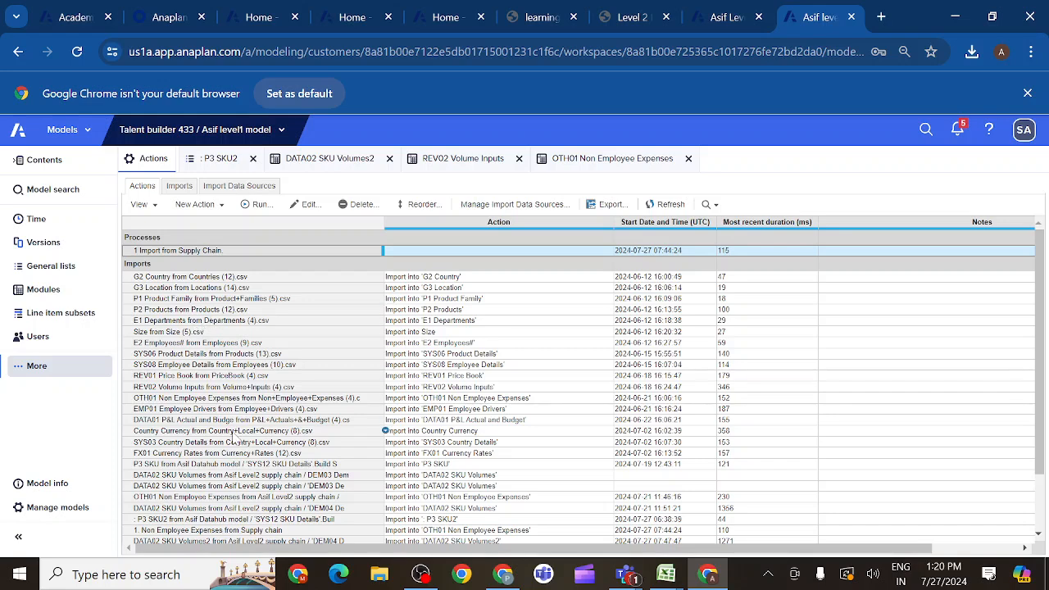
{"action": "left_click_drag", "start_coordinate": [1034, 409], "coordinate": [1039, 525]}
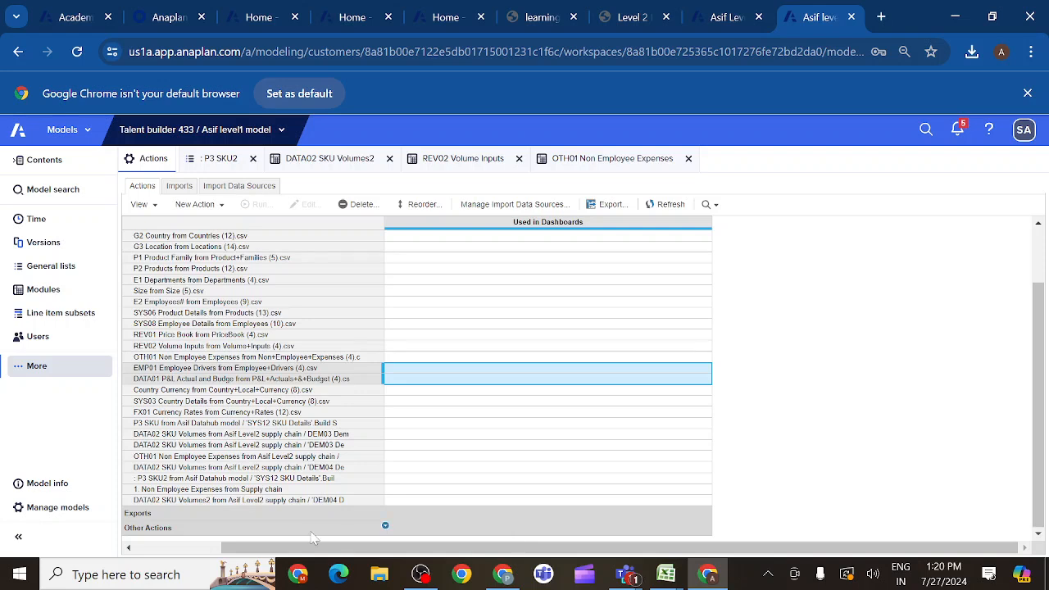
{"action": "double_click", "coordinate": [282, 502]}
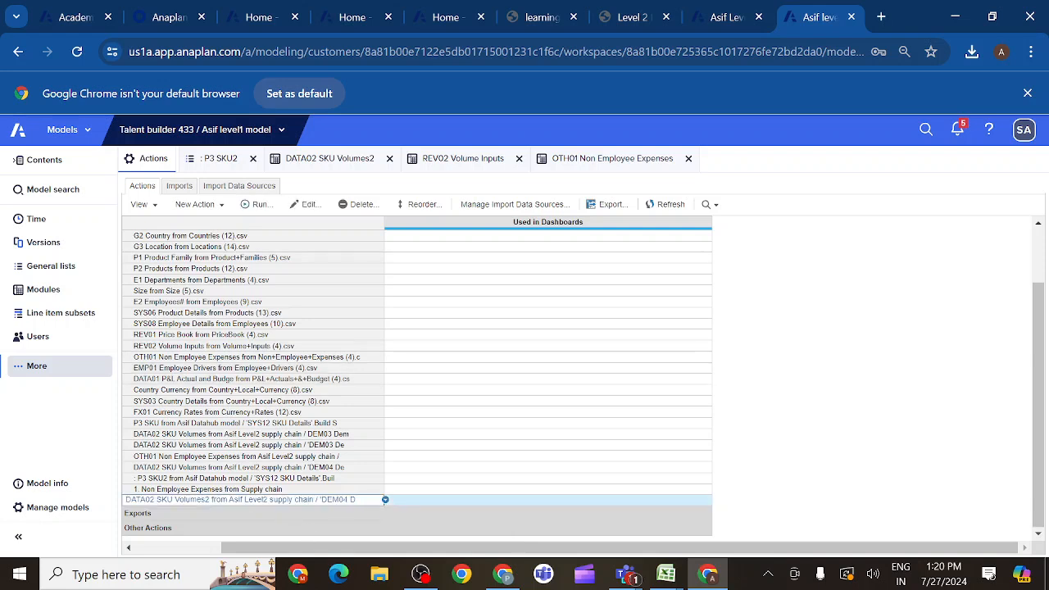
{"action": "key", "text": "BackSpace"}
{"action": "key", "text": "BackSpace"}
{"action": "key", "text": "BackSpace"}
{"action": "key", "text": "BackSpace"}
{"action": "key", "text": "BackSpace"}
{"action": "key", "text": "BackSpace"}
{"action": "key", "text": "BackSpace"}
{"action": "key", "text": "BackSpace"}
{"action": "key", "text": "BackSpace"}
{"action": "key", "text": "BackSpace"}
{"action": "key", "text": "BackSpace"}
{"action": "key", "text": "BackSpace"}
{"action": "key", "text": "BackSpace"}
{"action": "key", "text": "BackSpace"}
{"action": "key", "text": "BackSpace"}
{"action": "key", "text": "BackSpace"}
{"action": "key", "text": "BackSpace"}
{"action": "key", "text": "BackSpace"}
{"action": "key", "text": "BackSpace"}
{"action": "key", "text": "BackSpace"}
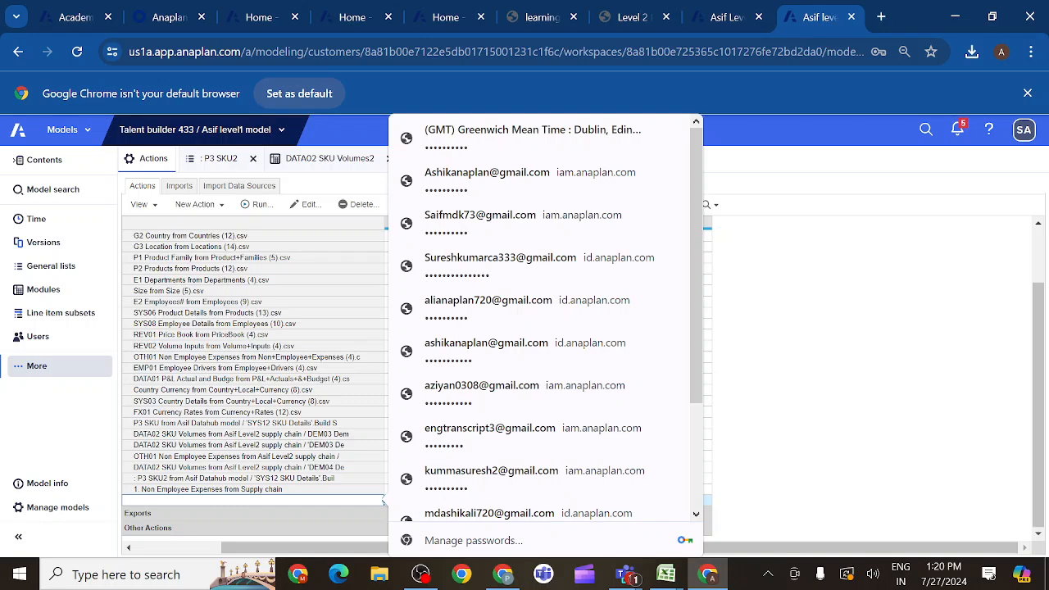
{"action": "key", "text": "ctrl+v"}
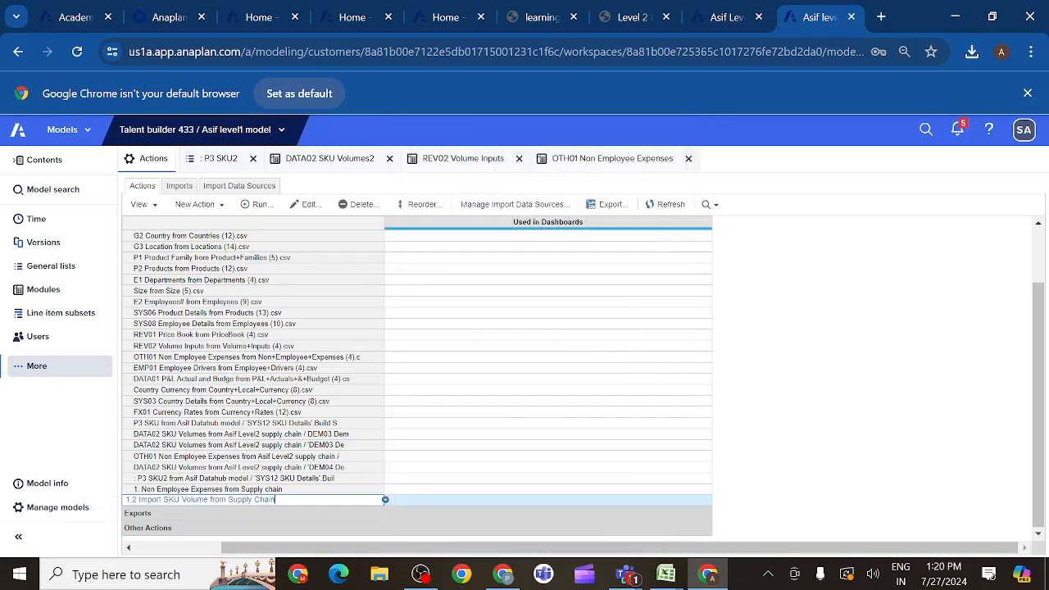
{"action": "left_click", "coordinate": [316, 490]}
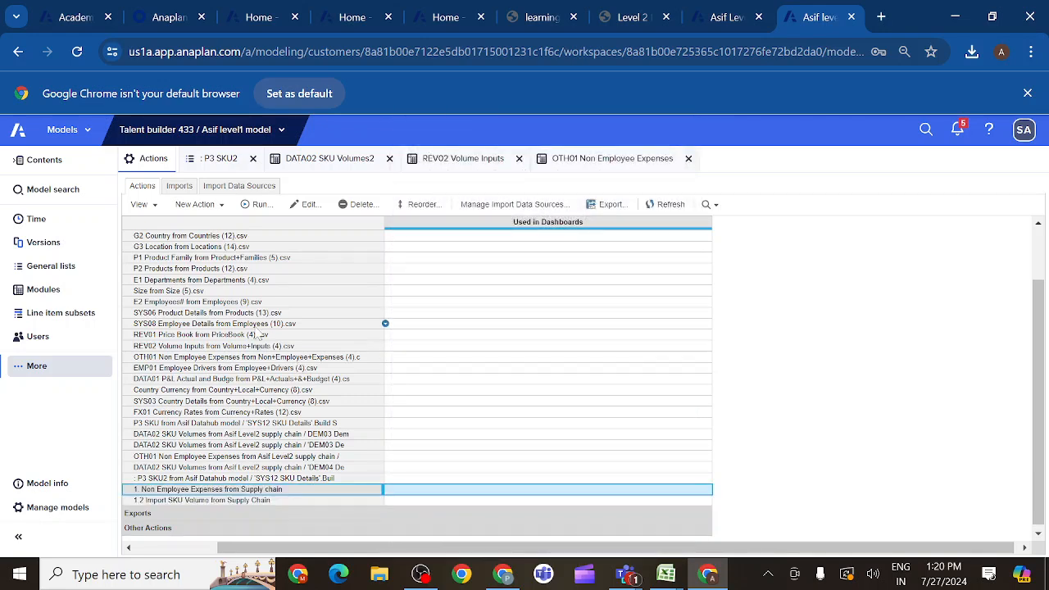
- Add the import 1.2 Import SKU Volume from Supply Chain to the process 1 Import from Supply Chain
{"action": "left_click", "coordinate": [231, 250]}
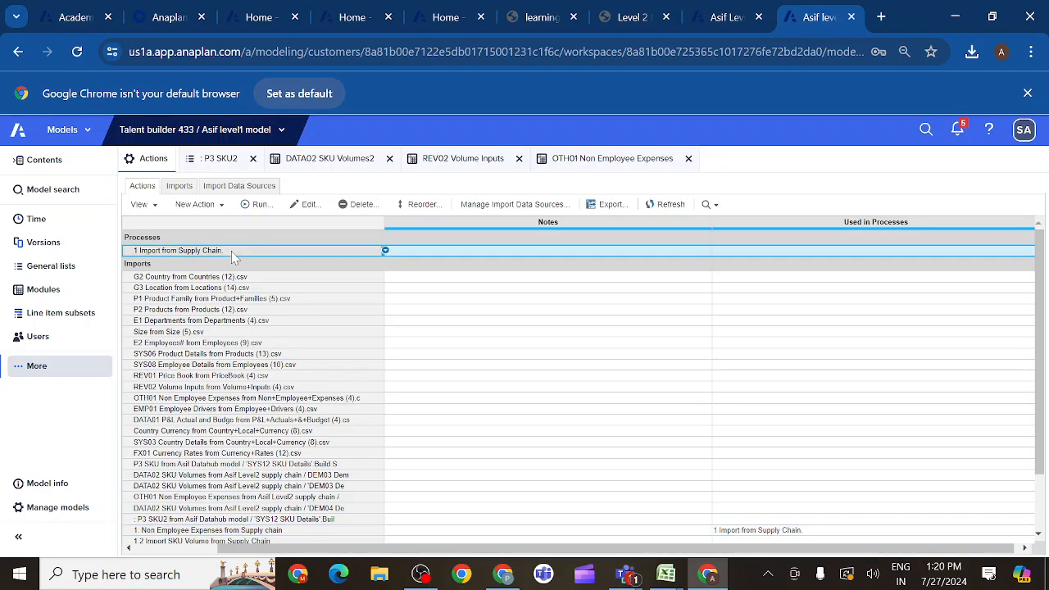
{"action": "left_click", "coordinate": [294, 206]}
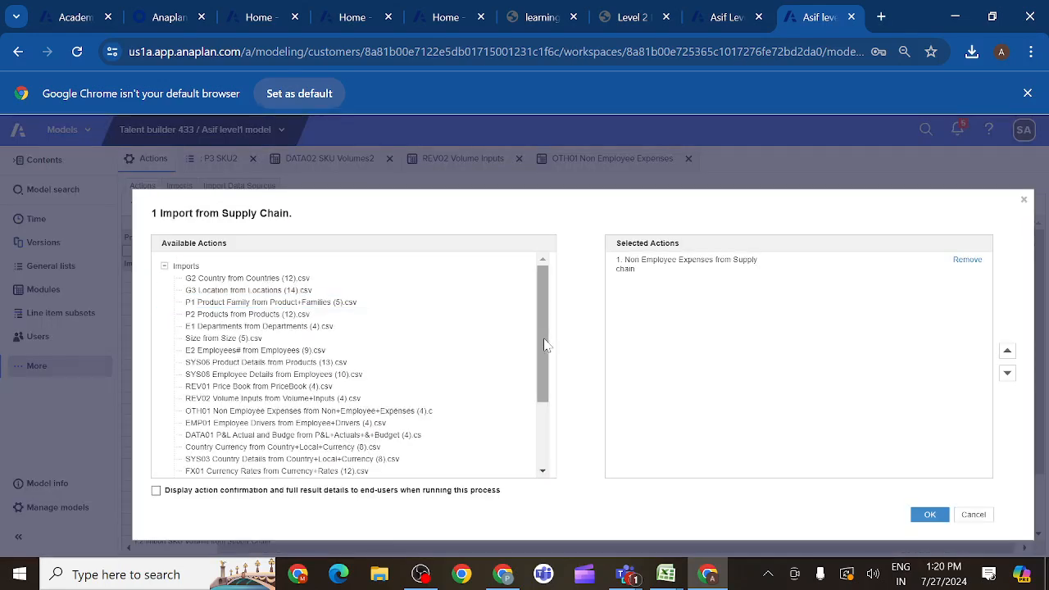
{"action": "left_click_drag", "start_coordinate": [545, 344], "coordinate": [544, 418]}
{"action": "left_click", "coordinate": [271, 464]}
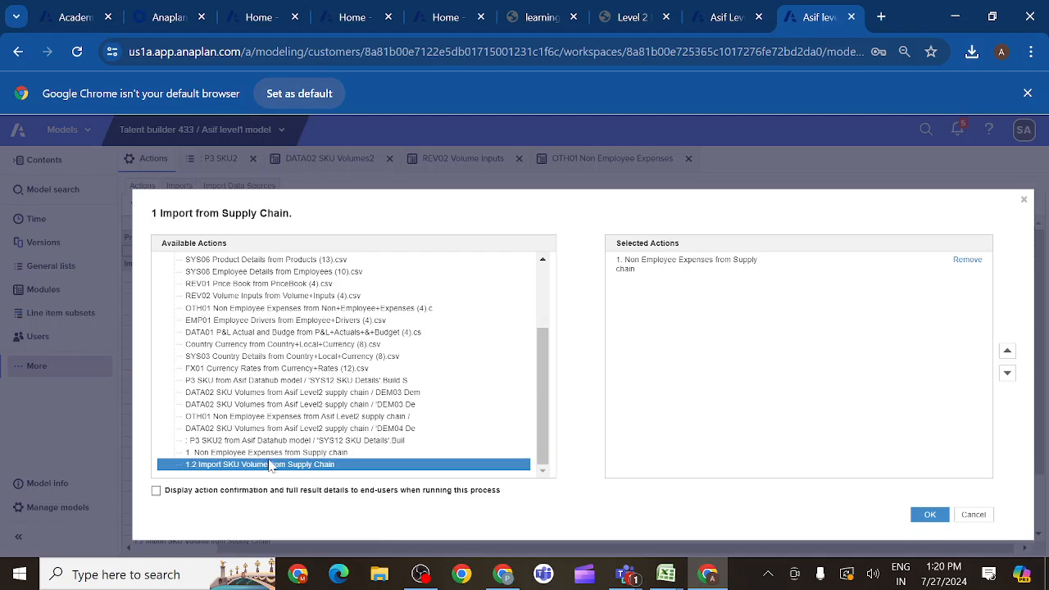
{"action": "double_click", "coordinate": [270, 464]}
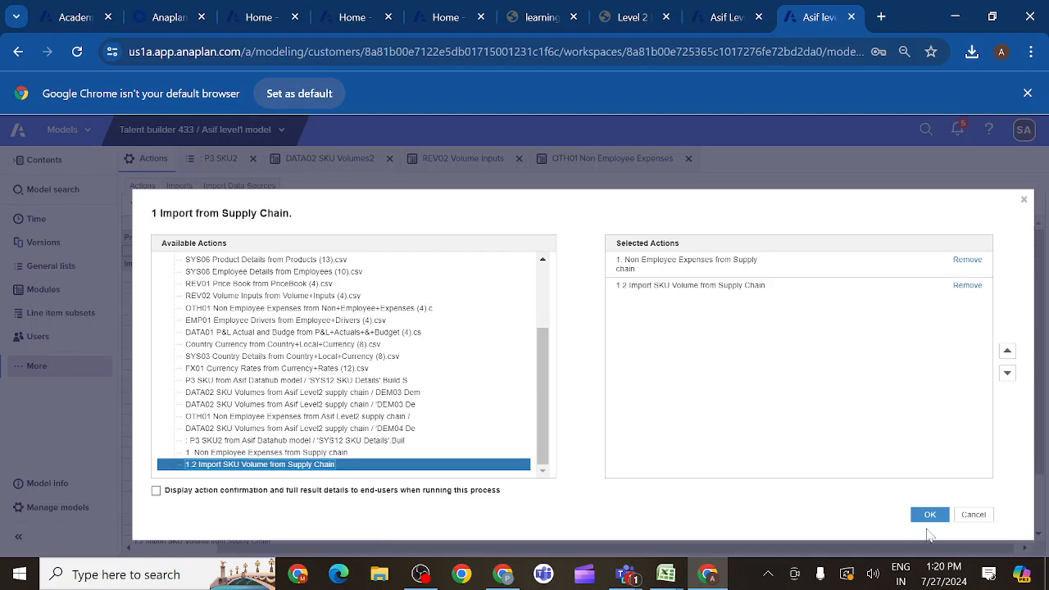
{"action": "left_click", "coordinate": [930, 514]}
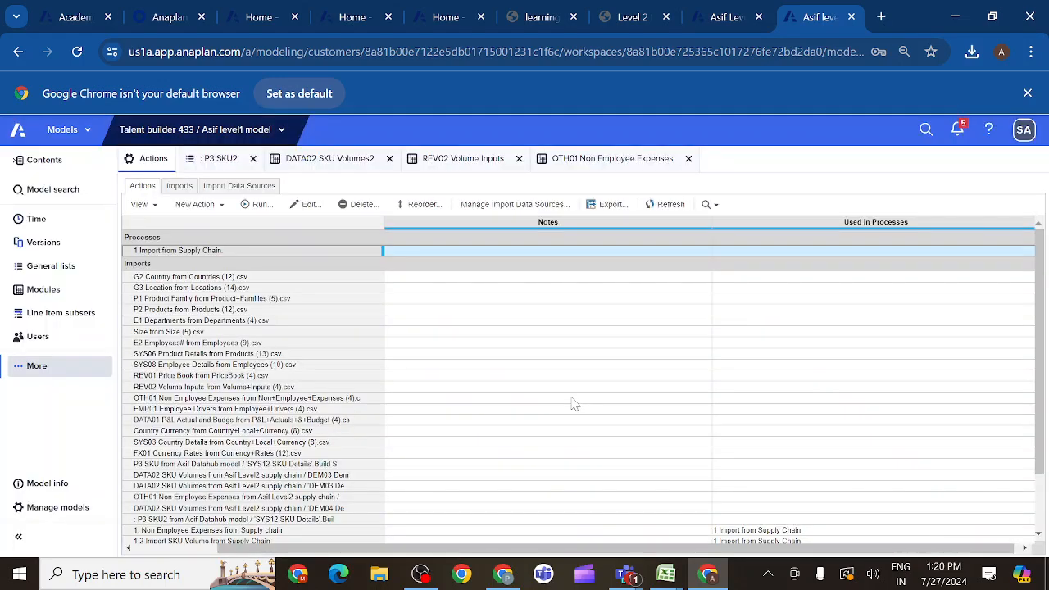
- Run the process 1 Import from Supply Chain and close its result summary
{"action": "left_click", "coordinate": [259, 204]}
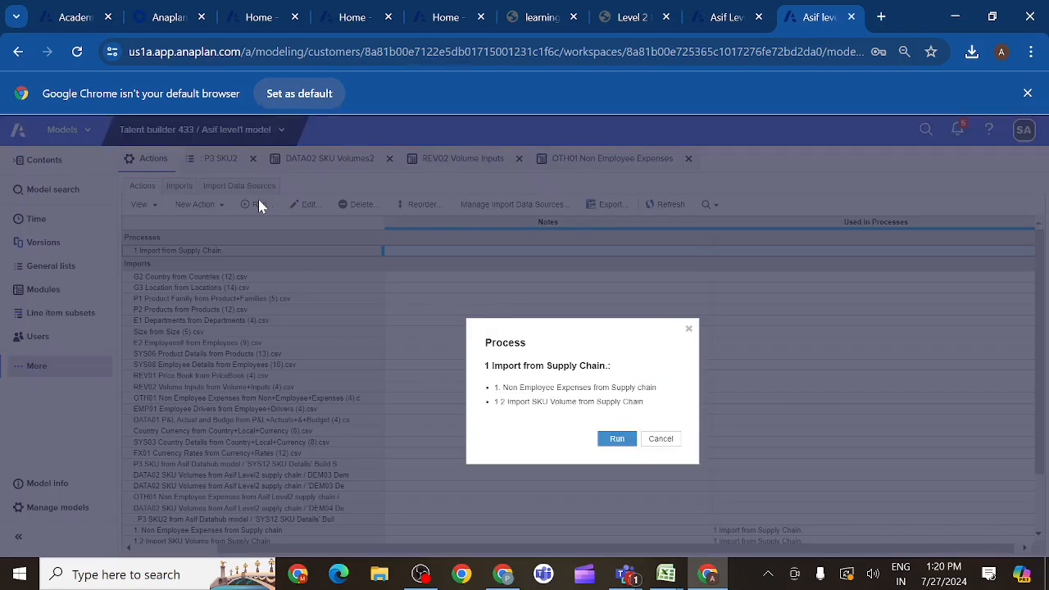
{"action": "left_click", "coordinate": [618, 440]}
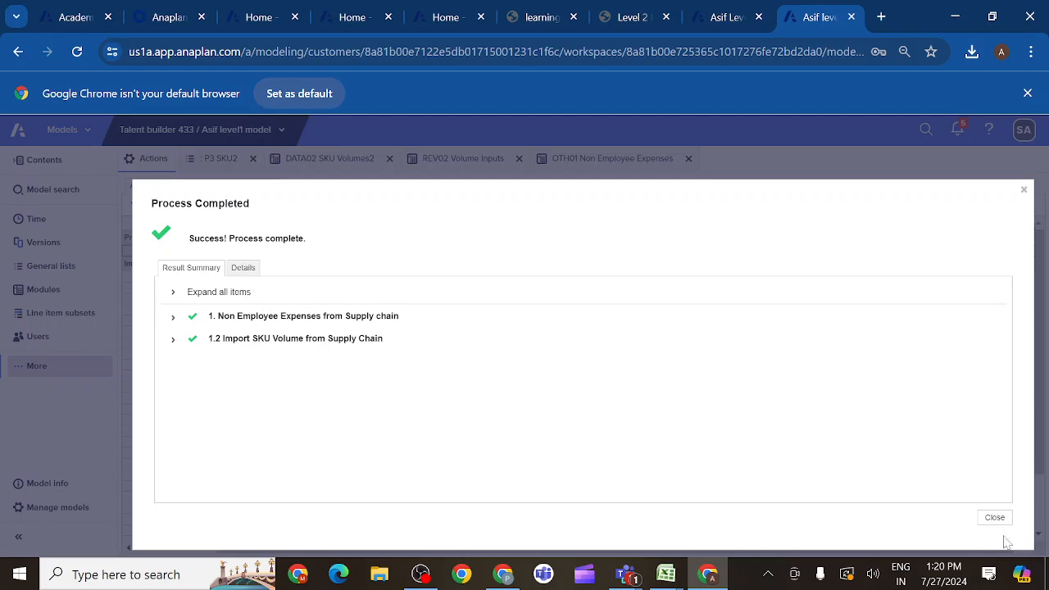
{"action": "left_click", "coordinate": [996, 518]}
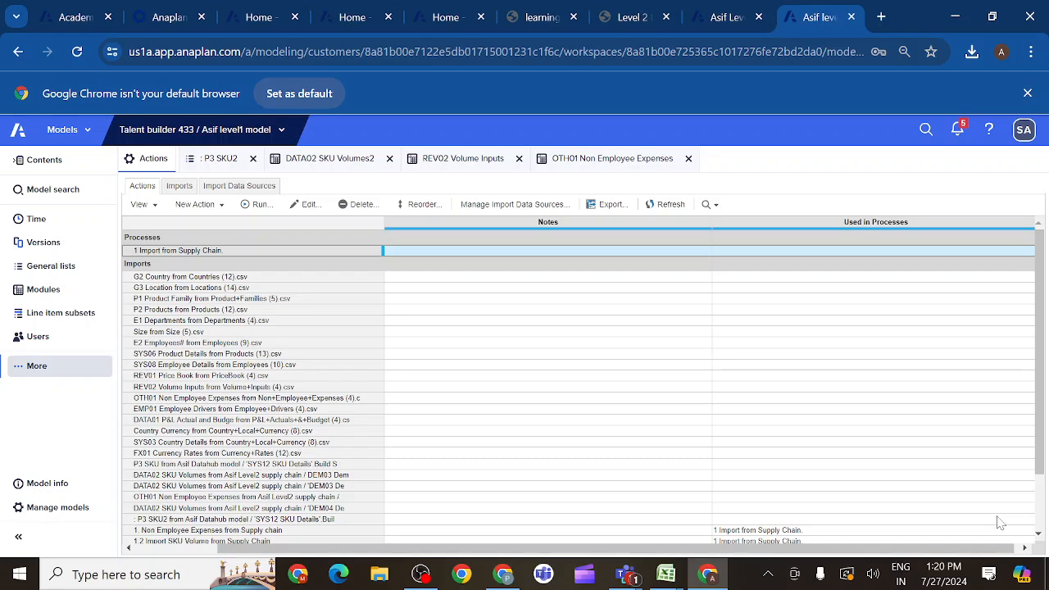
- Mark the DATA02 demand import activity as completed on the course page, and open the Currency Conversion activity to read its first instructions
{"action": "left_click", "coordinate": [652, 22]}
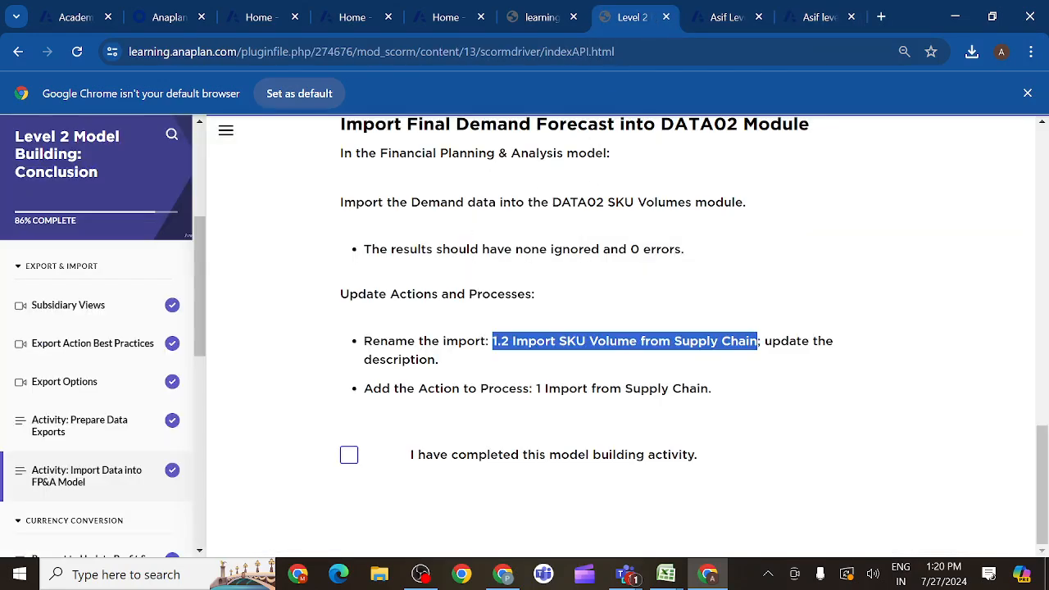
{"action": "left_click", "coordinate": [349, 459]}
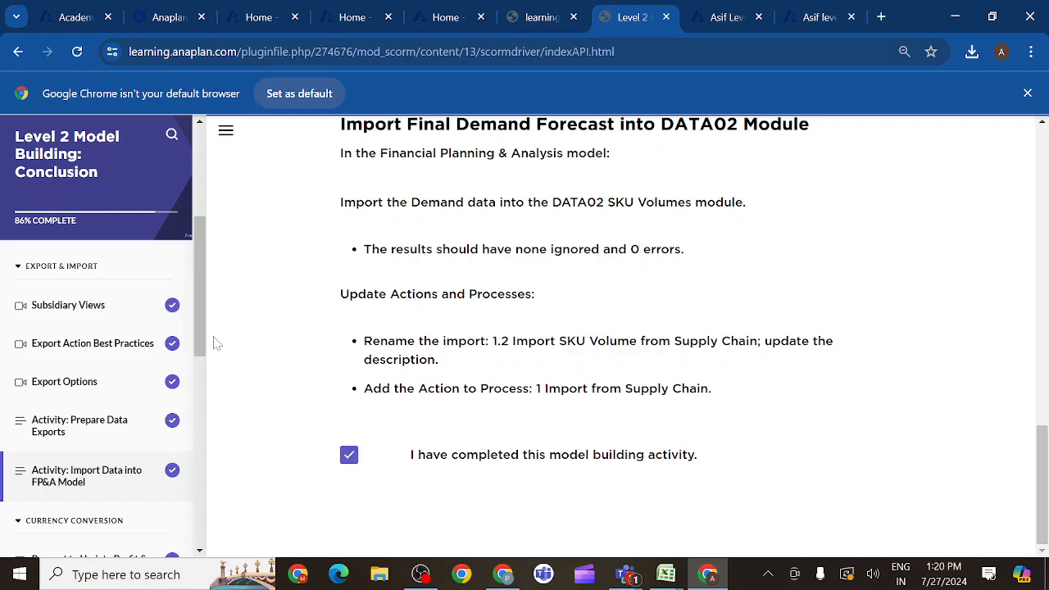
{"action": "left_click_drag", "start_coordinate": [202, 340], "coordinate": [197, 428]}
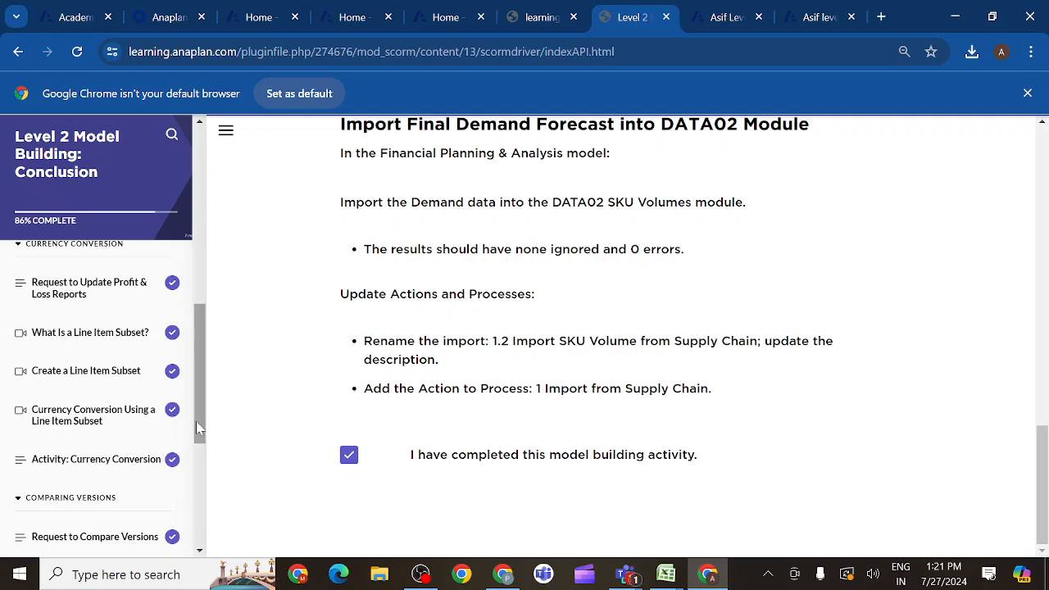
{"action": "left_click", "coordinate": [120, 461]}
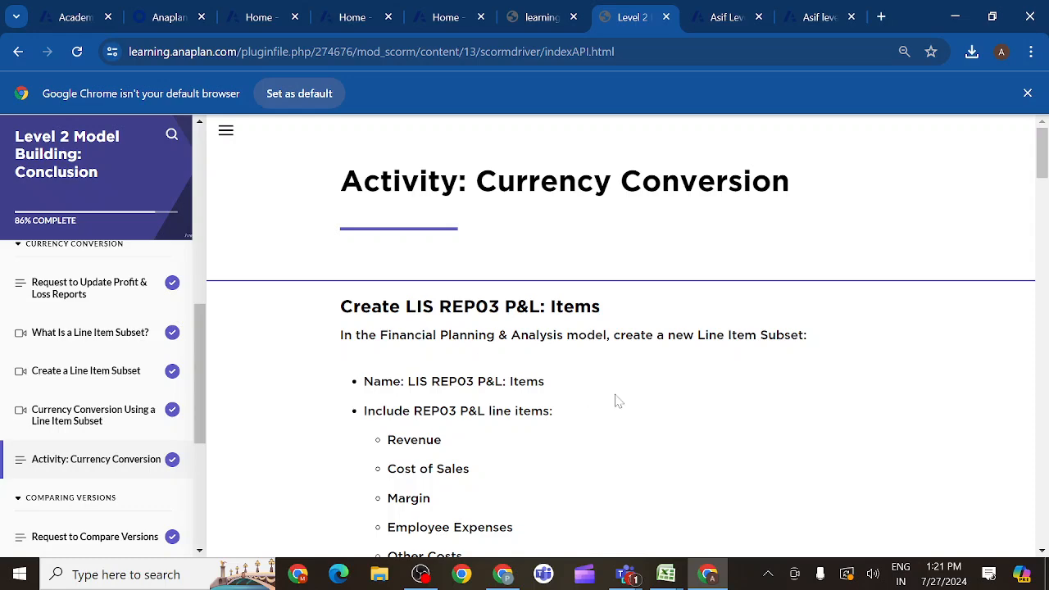
{"action": "scroll", "coordinate": [622, 463], "scroll_direction": "down", "scroll_amount": 3}
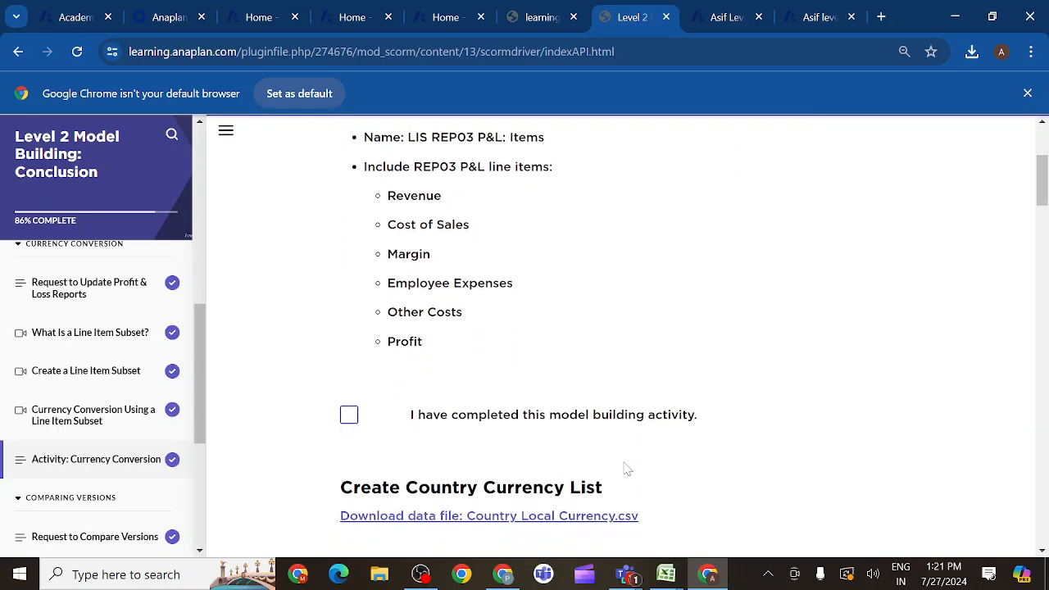
- Read the Currency Conversion instructions for the Country Currency list, the Local Currency line item in SYS03 Country Details, and the FX01 Currency Rates module
{"action": "scroll", "coordinate": [620, 456], "scroll_direction": "down", "scroll_amount": 7}
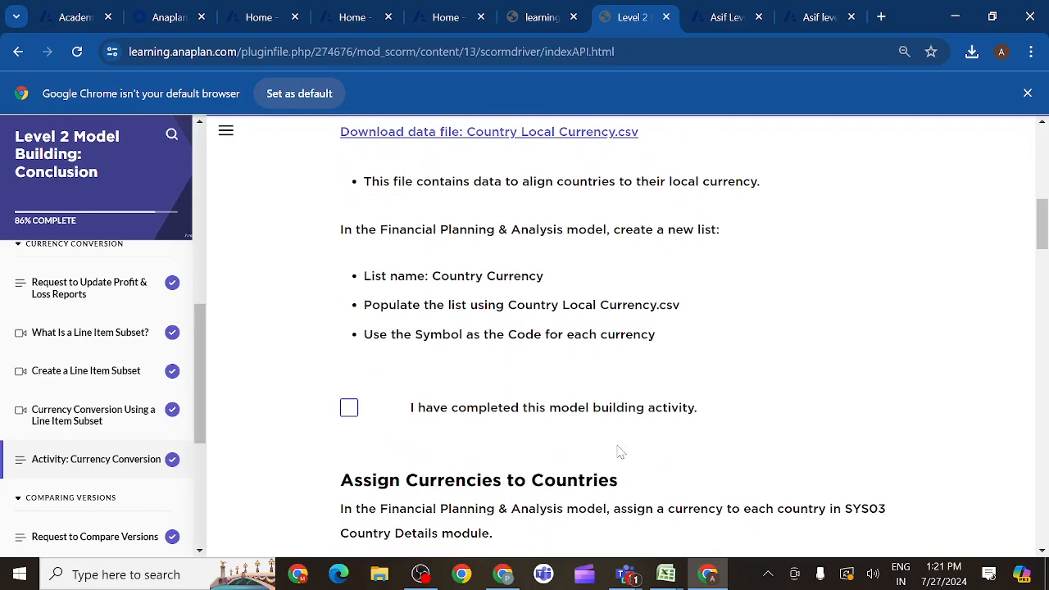
{"action": "scroll", "coordinate": [620, 450], "scroll_direction": "down", "scroll_amount": 2}
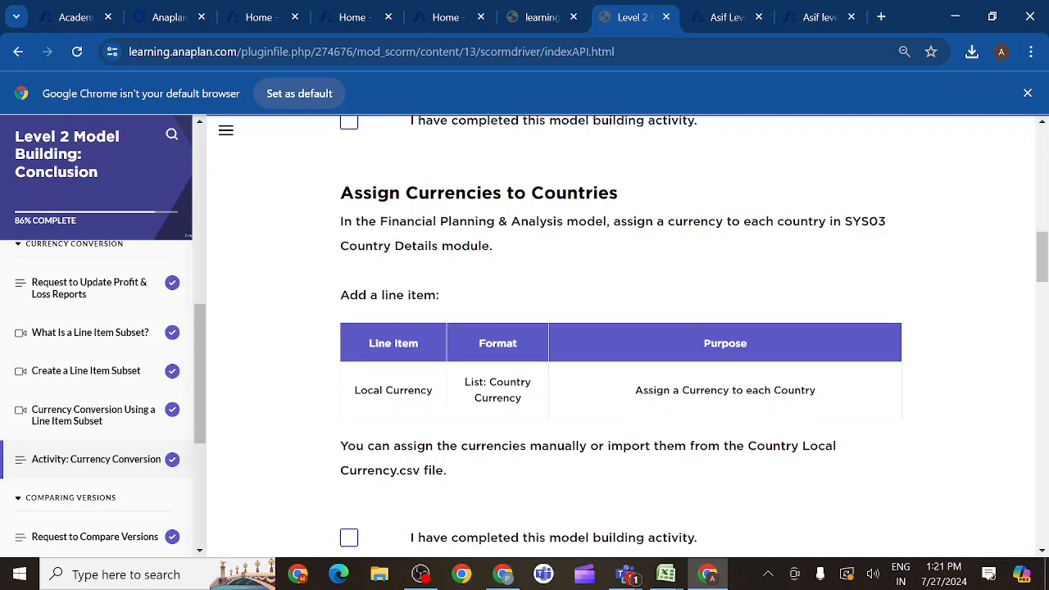
{"action": "scroll", "coordinate": [621, 450], "scroll_direction": "down", "scroll_amount": 1}
{"action": "scroll", "coordinate": [620, 450], "scroll_direction": "down", "scroll_amount": 3}
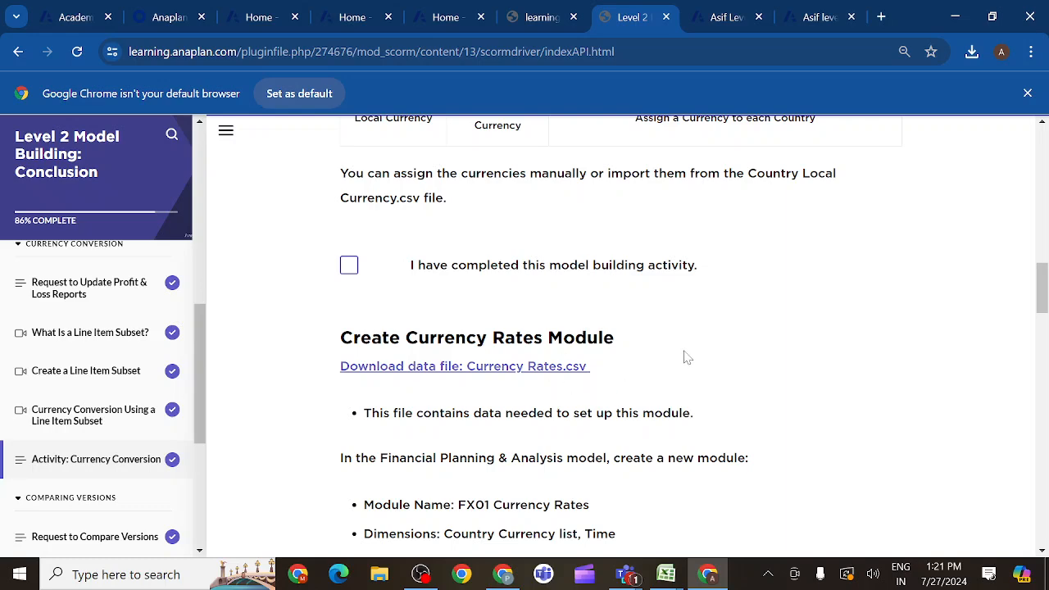
{"action": "scroll", "coordinate": [683, 356], "scroll_direction": "up", "scroll_amount": 4}
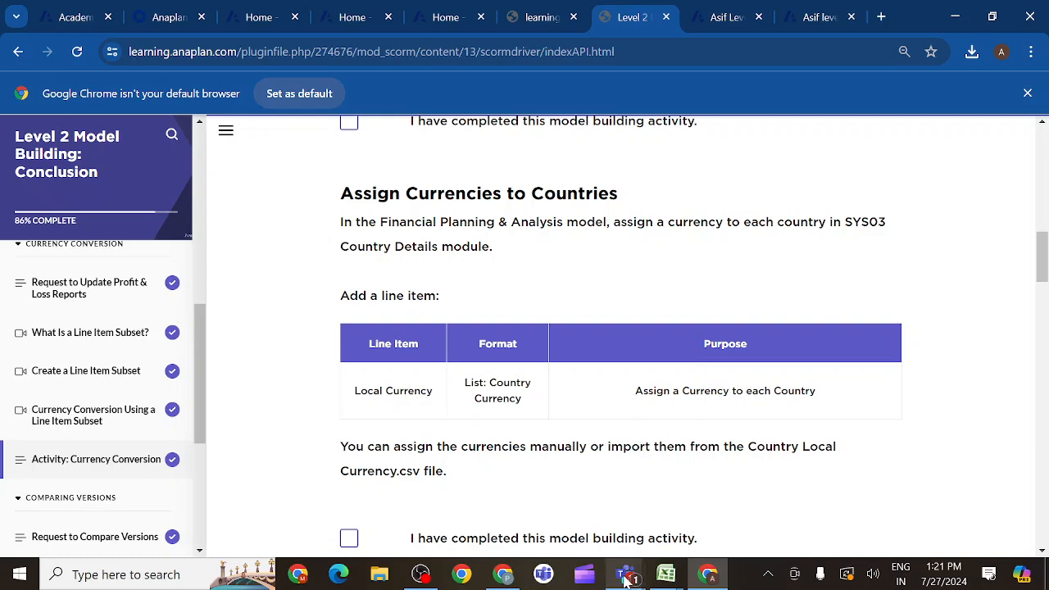
- Switch to the Anaplan evening class meeting in Microsoft Teams and stop sharing the screen
{"action": "mouse_move", "coordinate": [627, 578]}
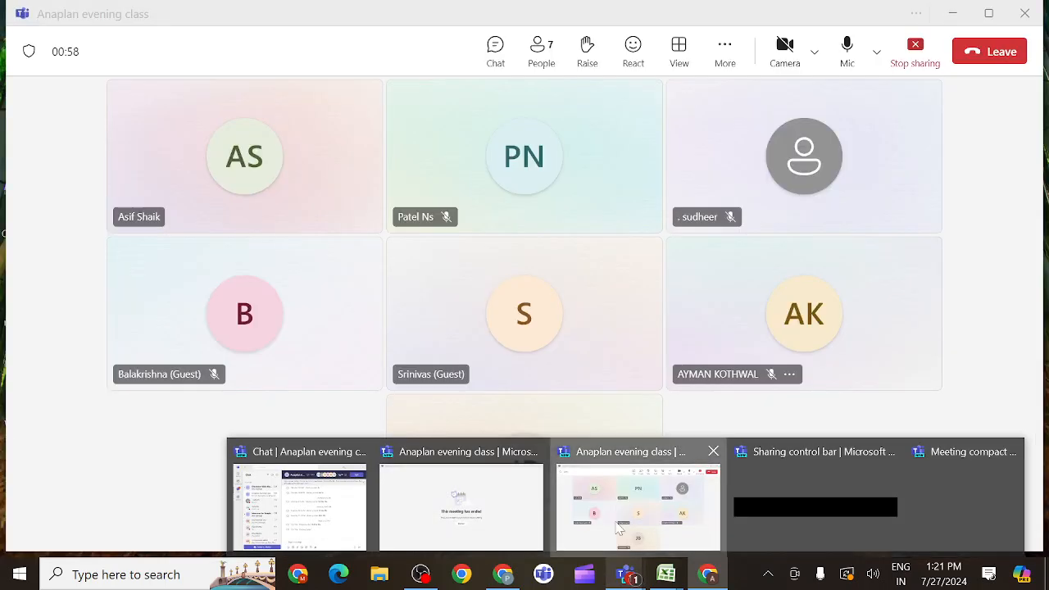
{"action": "left_click", "coordinate": [636, 497]}
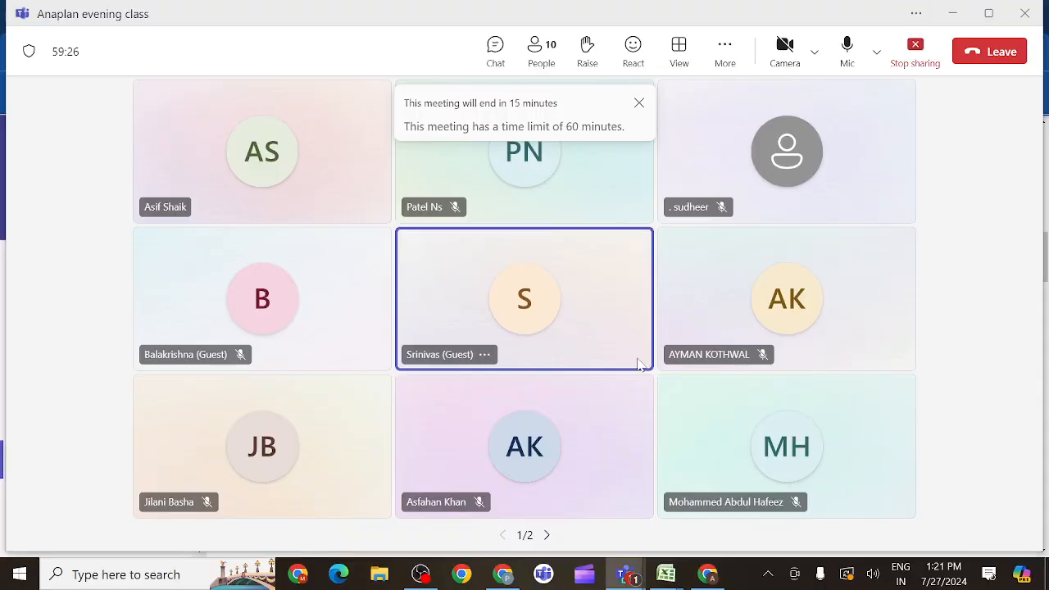
{"action": "left_click", "coordinate": [916, 49]}
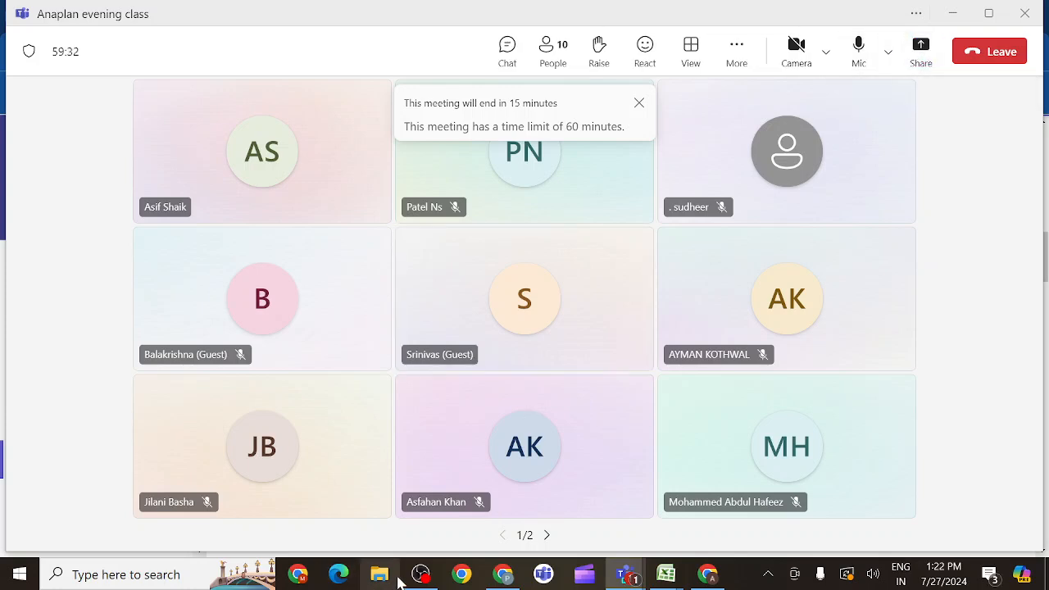
{"action": "mouse_move", "coordinate": [402, 582]}
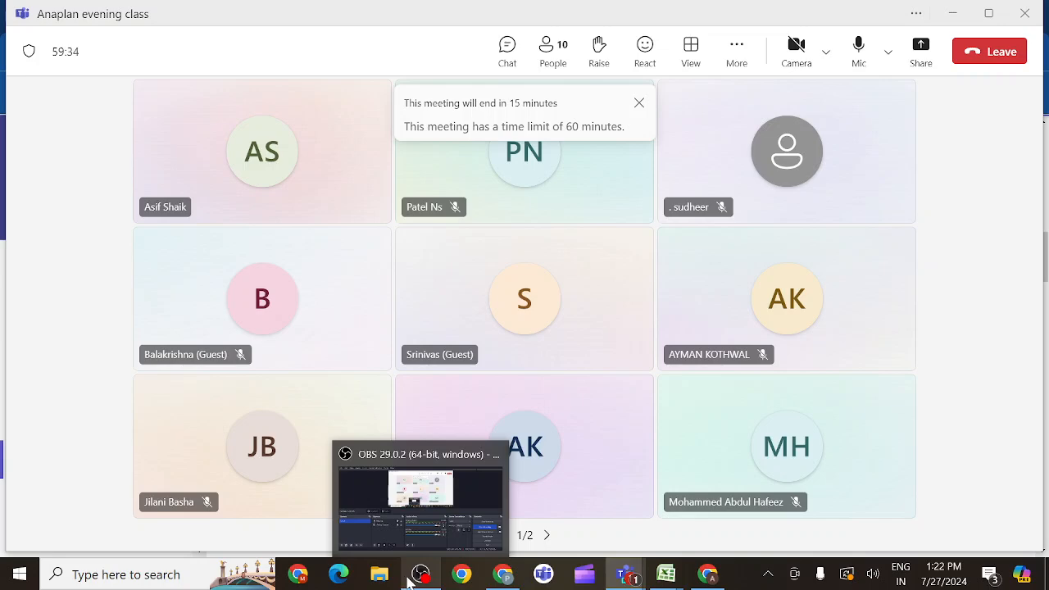
{"action": "left_click", "coordinate": [435, 534]}
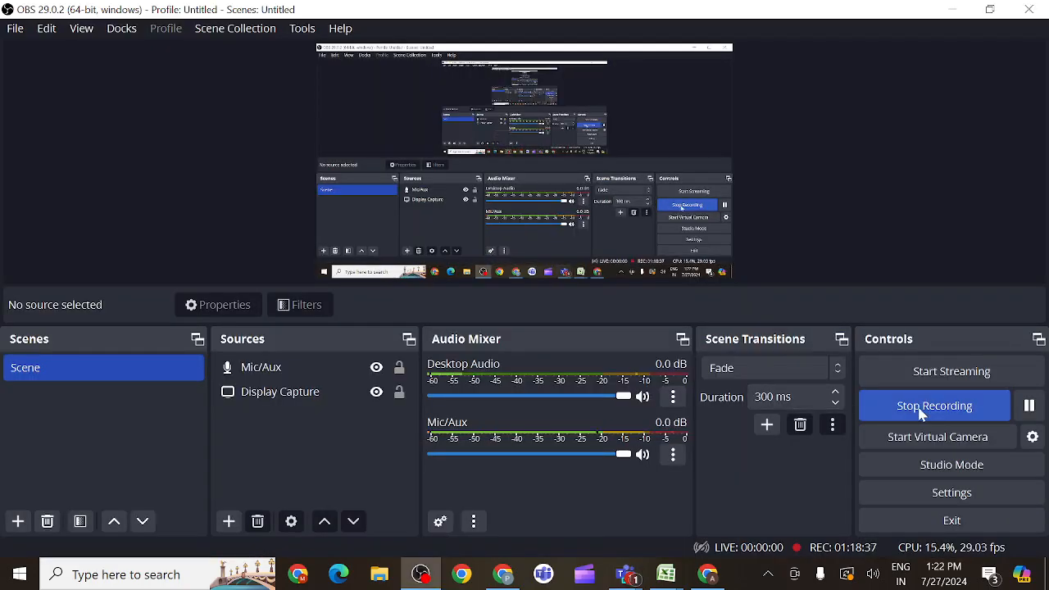